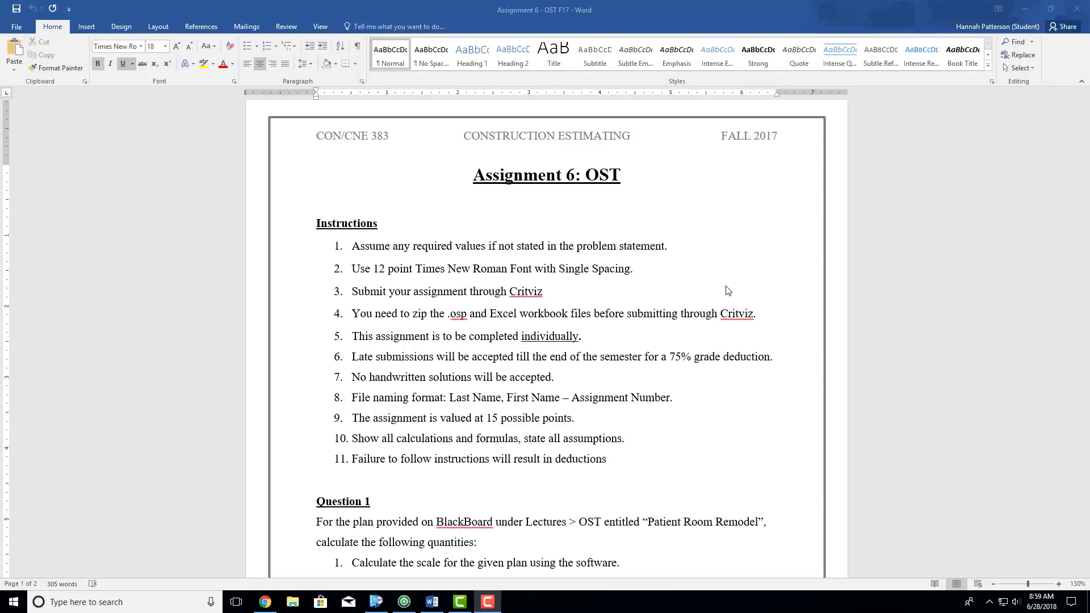
# - Examine the list of quantities required in Question 1 of the assignment
pyautogui.scroll(-8, 729, 290)
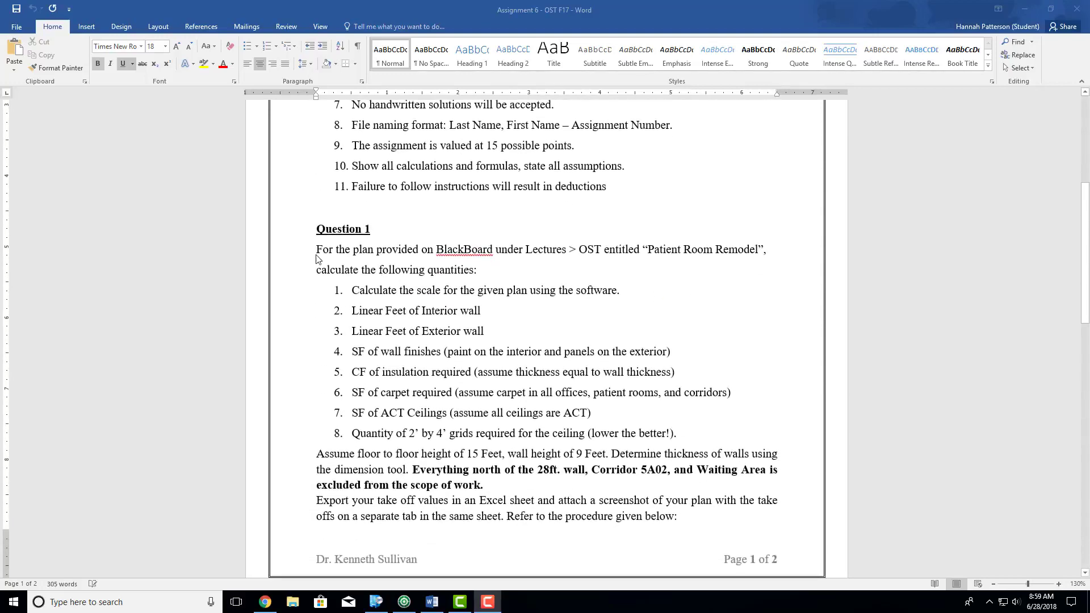
pyautogui.click(316, 255)
pyautogui.moveTo(316, 247); pyautogui.dragTo(682, 435)
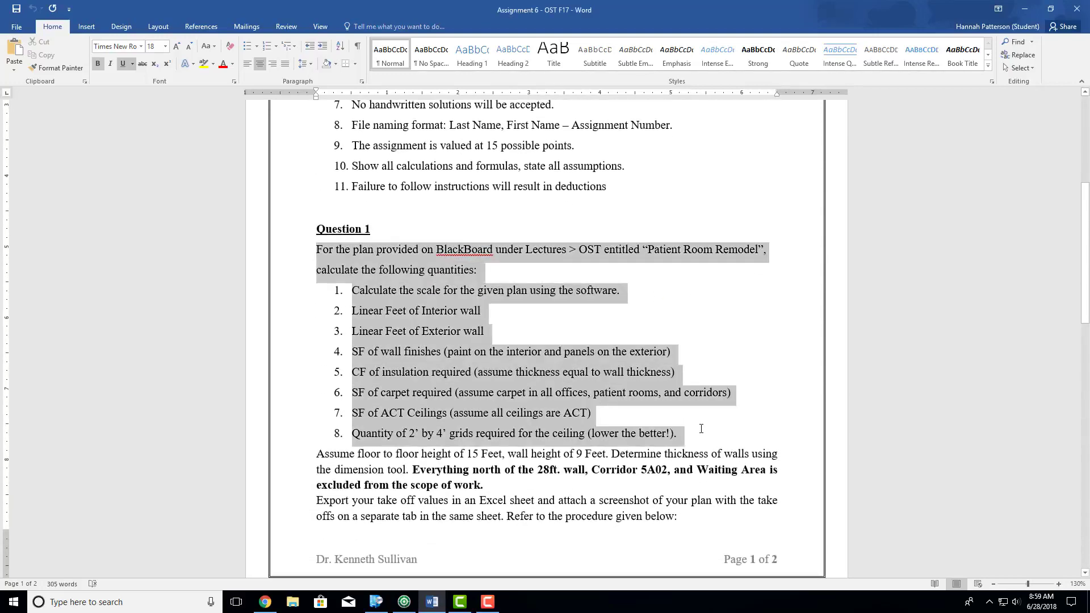
pyautogui.click(517, 319)
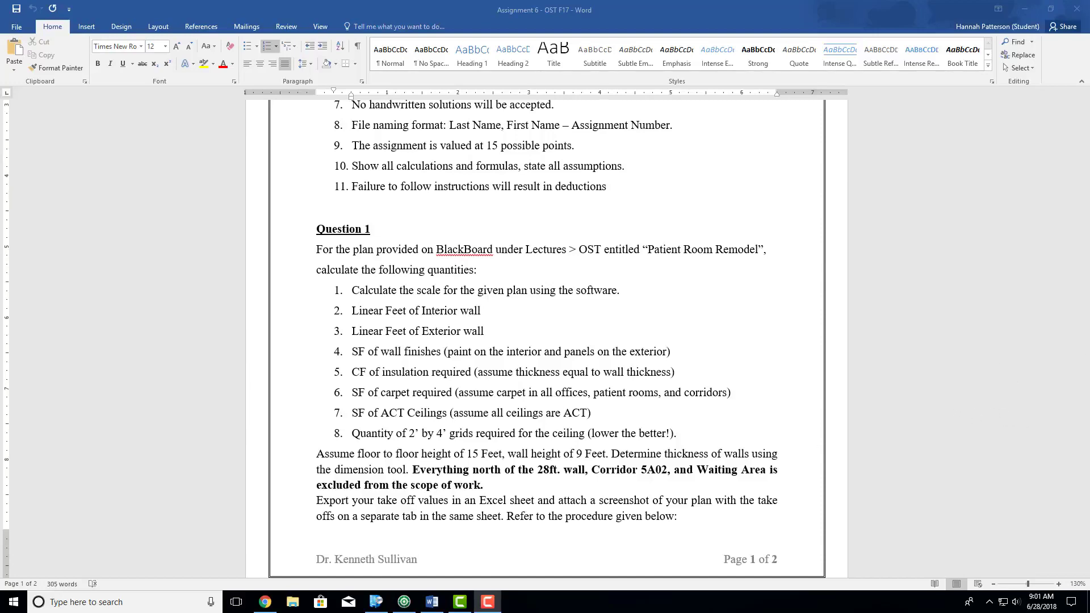
# - In the browser, download the msi installer for On-Screen Takeoff version 3.94.2.21 from the On Center product downloads page
pyautogui.moveTo(1089, 148); pyautogui.dragTo(843, 3)
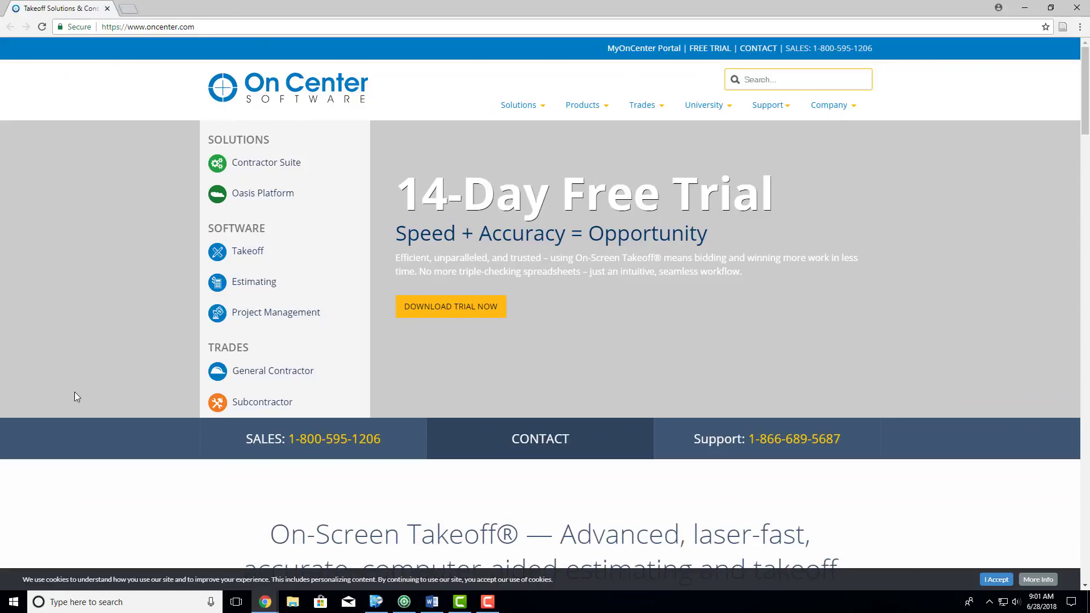
pyautogui.moveTo(585, 107)
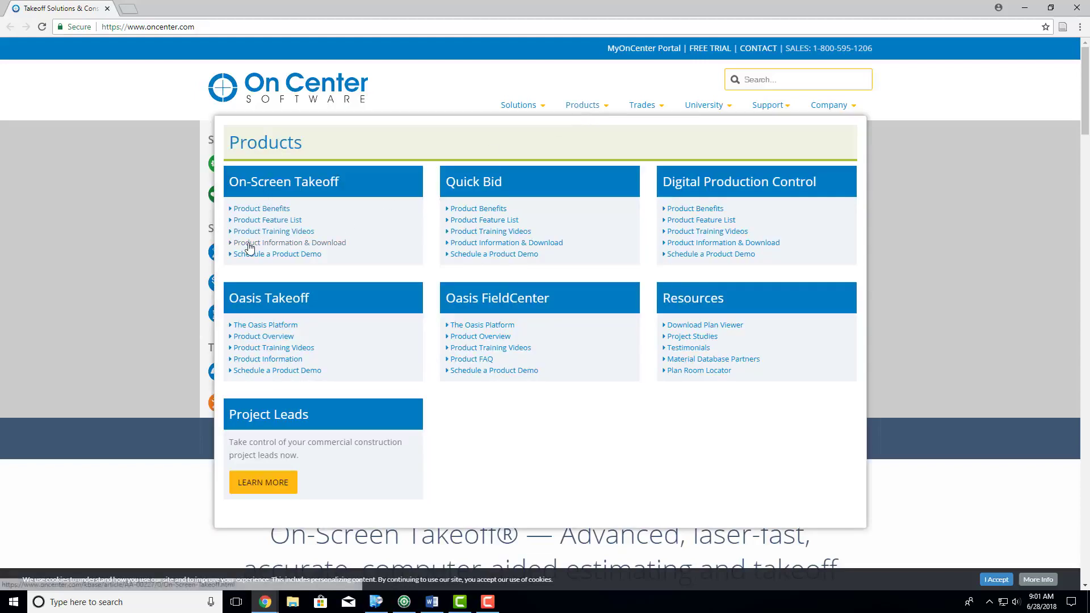
pyautogui.click(322, 246)
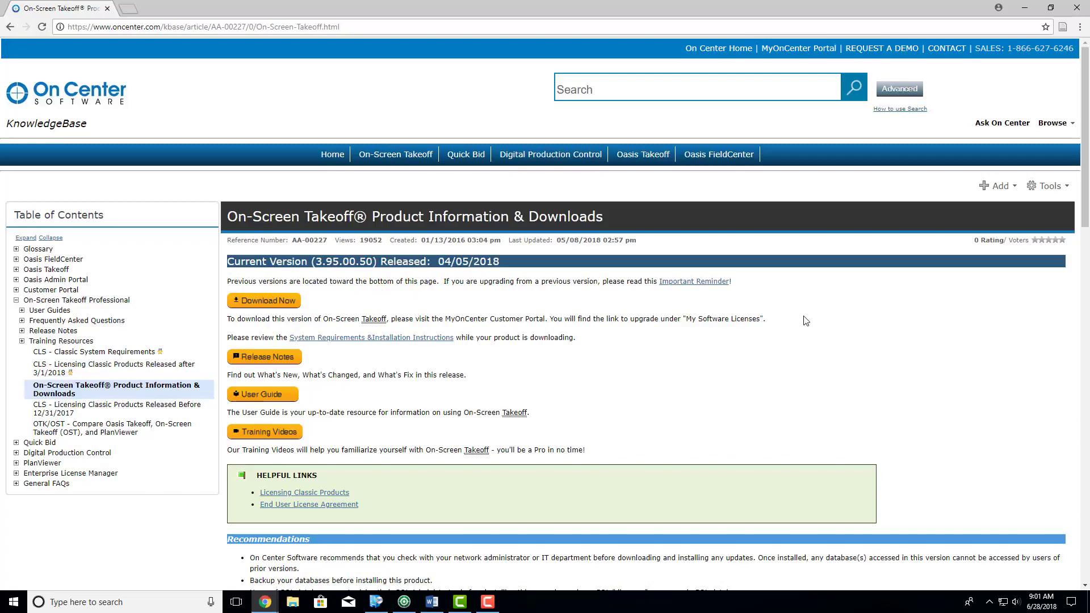
pyautogui.scroll(-7, 801, 319)
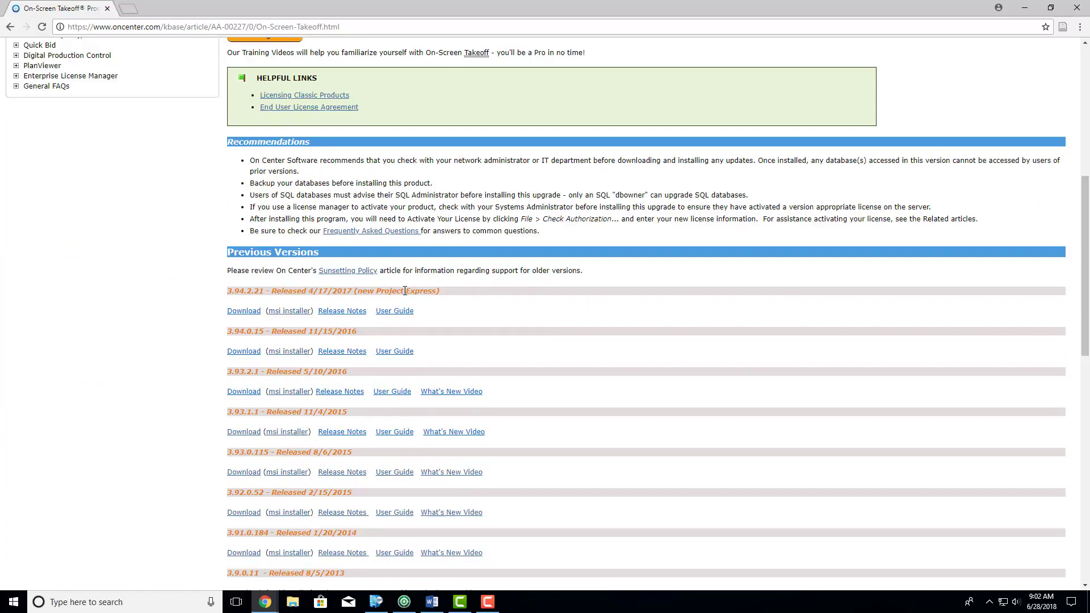
pyautogui.click(282, 314)
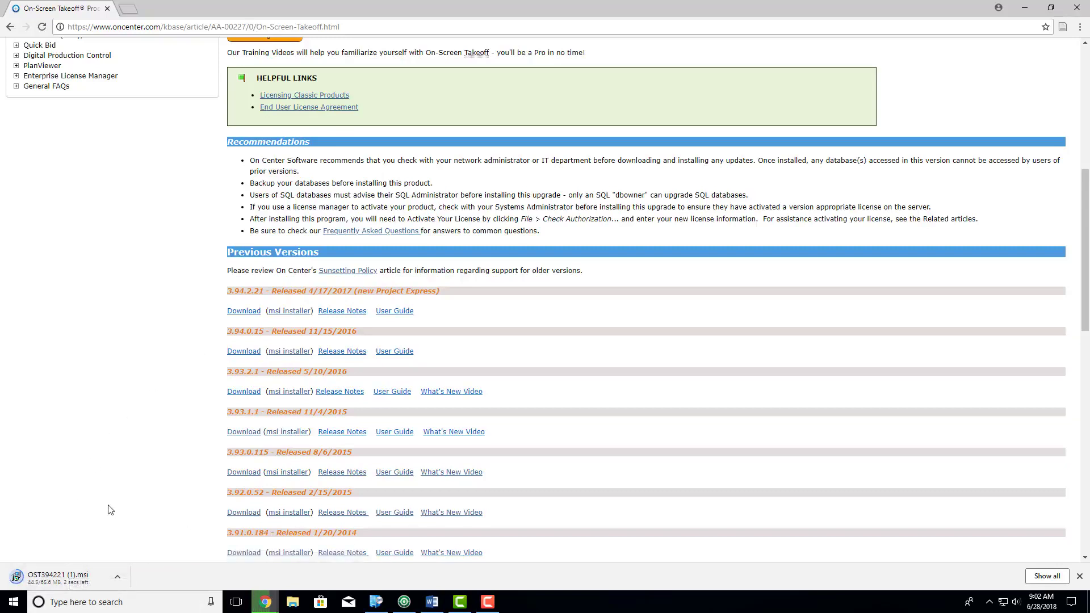
pyautogui.click(1081, 577)
pyautogui.moveTo(57, 8); pyautogui.dragTo(1089, 341)
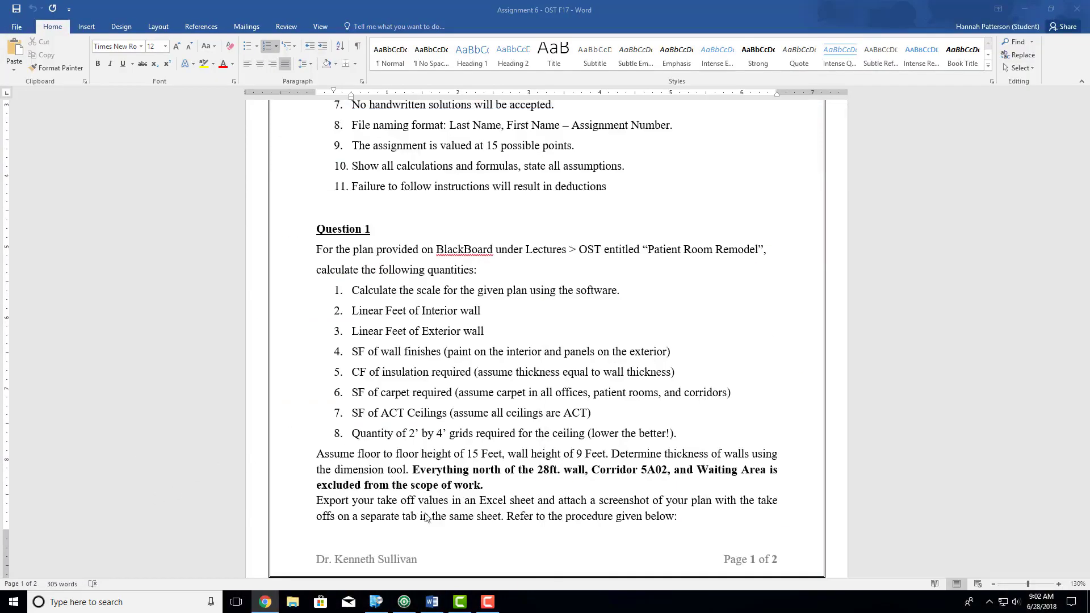
# - Switch to On-Screen Takeoff, expand OST Sample Projects v2, and view the Walls & Ceilings and Concrete sample bids
pyautogui.click(405, 602)
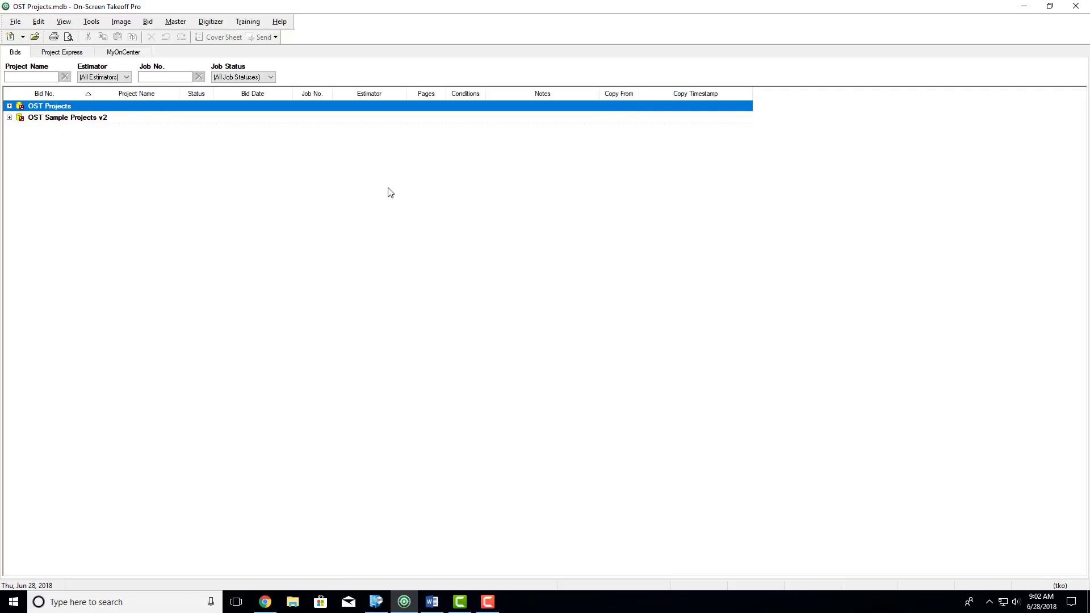
pyautogui.click(9, 118)
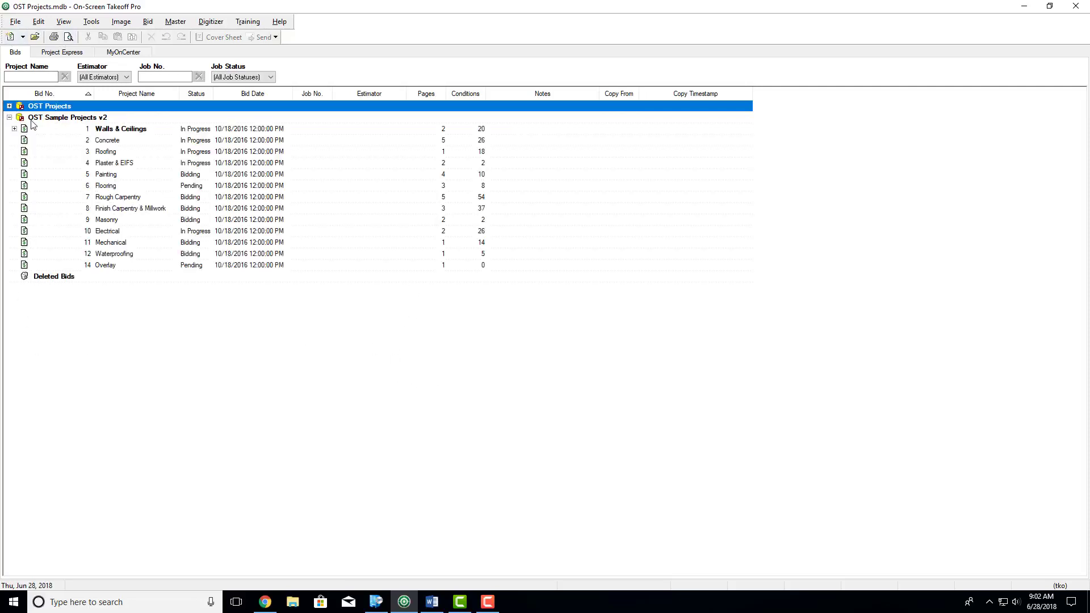
pyautogui.doubleClick(112, 131)
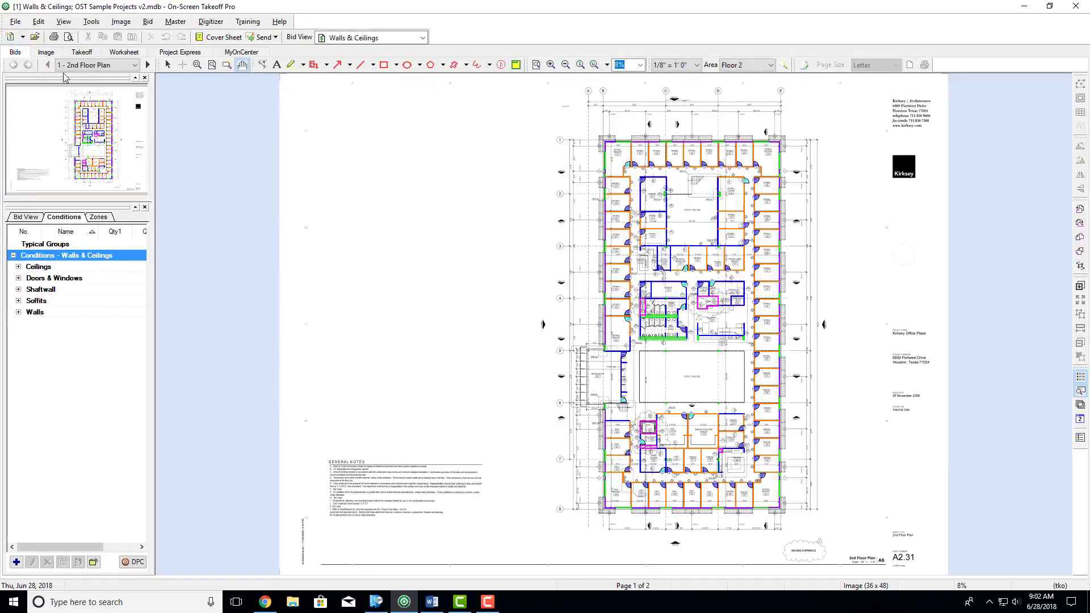
pyautogui.click(15, 51)
pyautogui.doubleClick(105, 143)
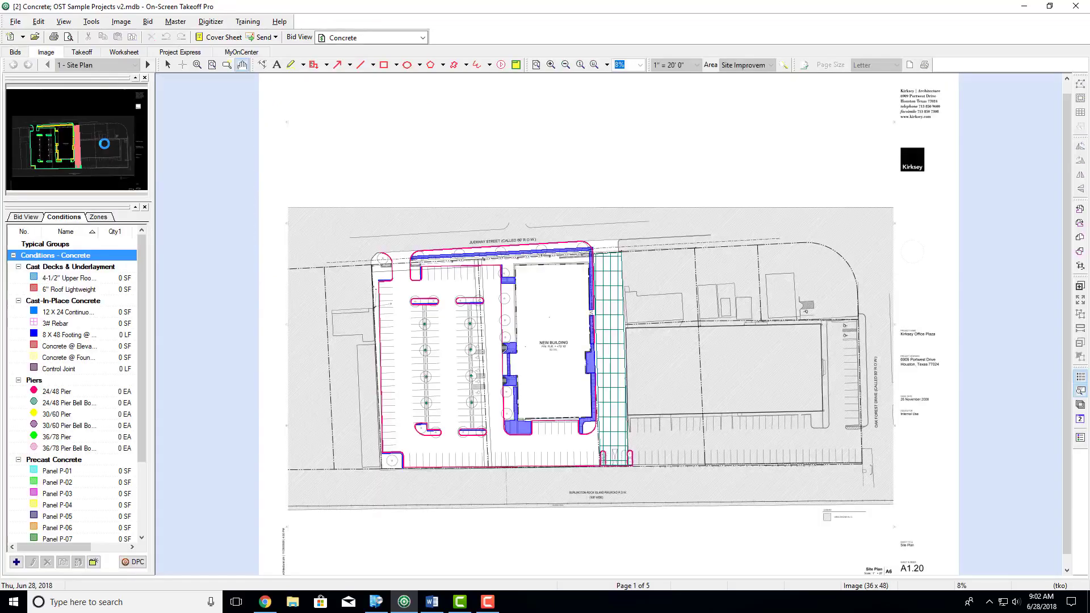
pyautogui.click(16, 51)
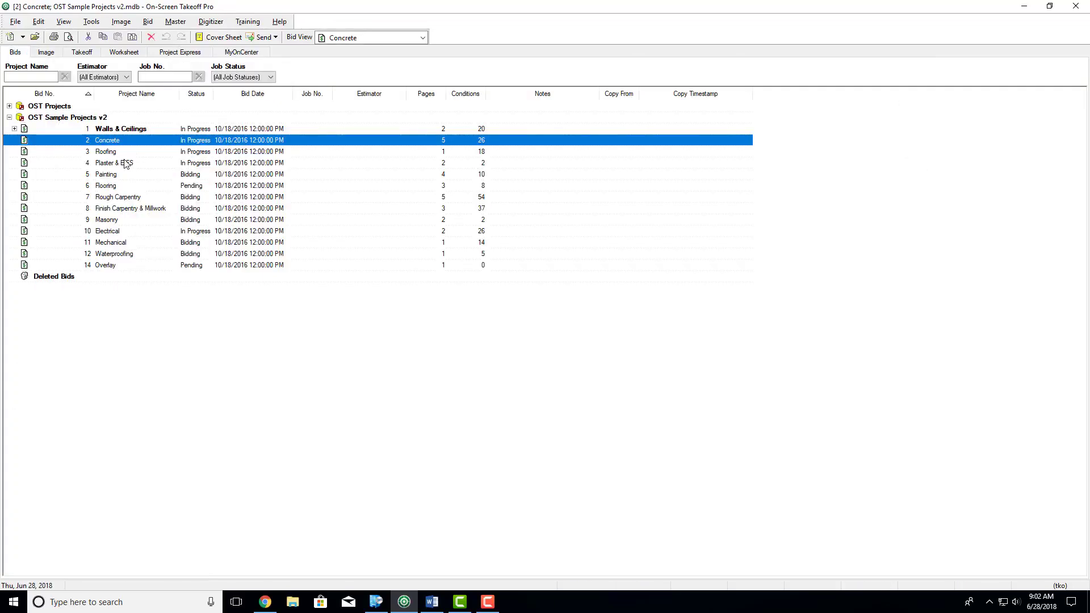
# - View the Roofing, Plaster & EIFS, and Painting sample bids, and return to the bid list
pyautogui.doubleClick(107, 151)
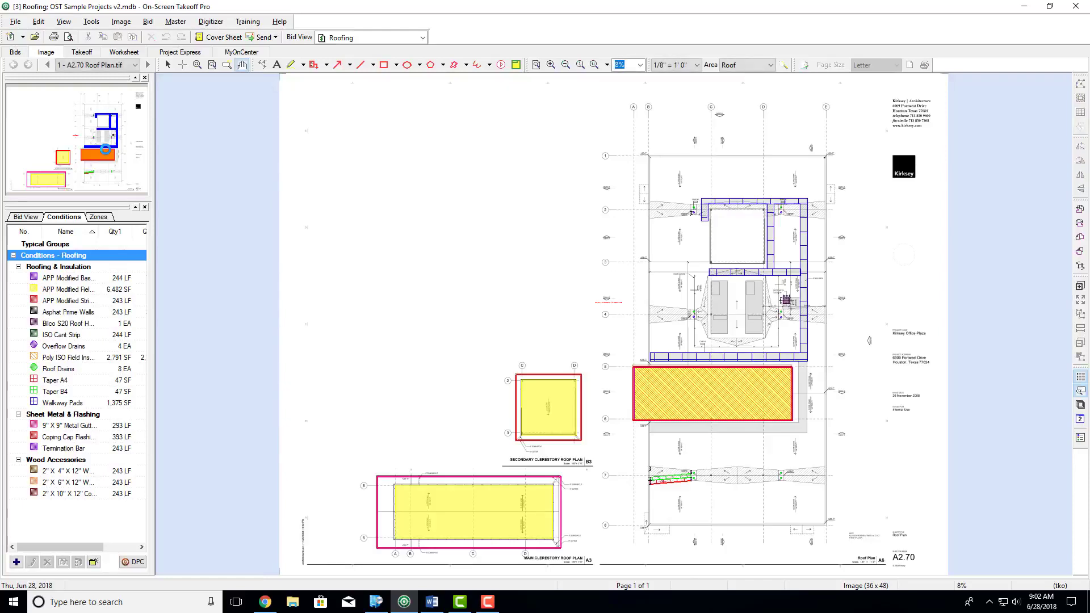
pyautogui.click(16, 51)
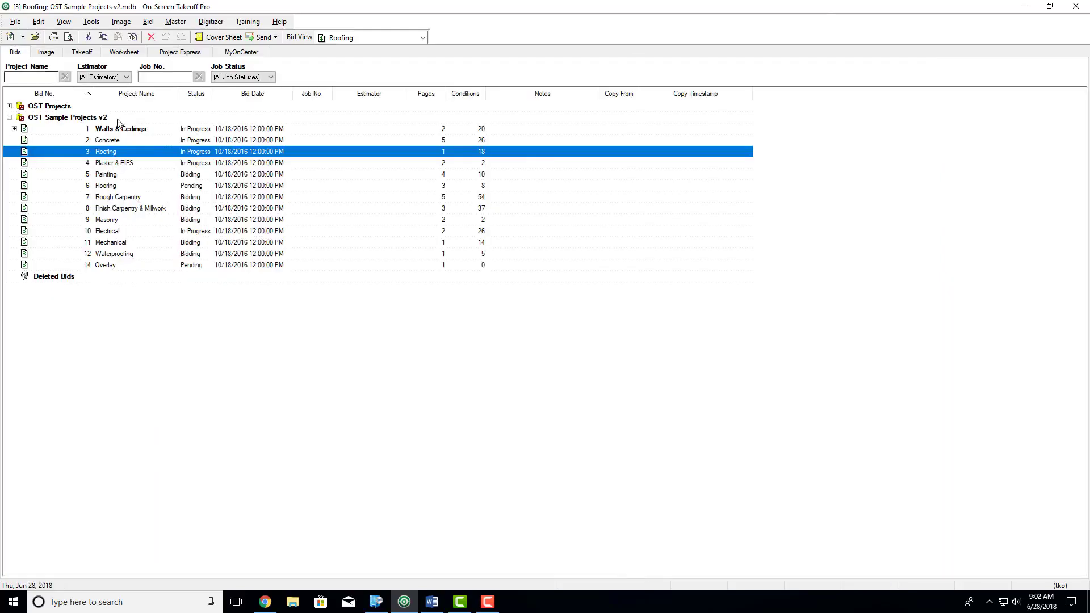
pyautogui.doubleClick(113, 163)
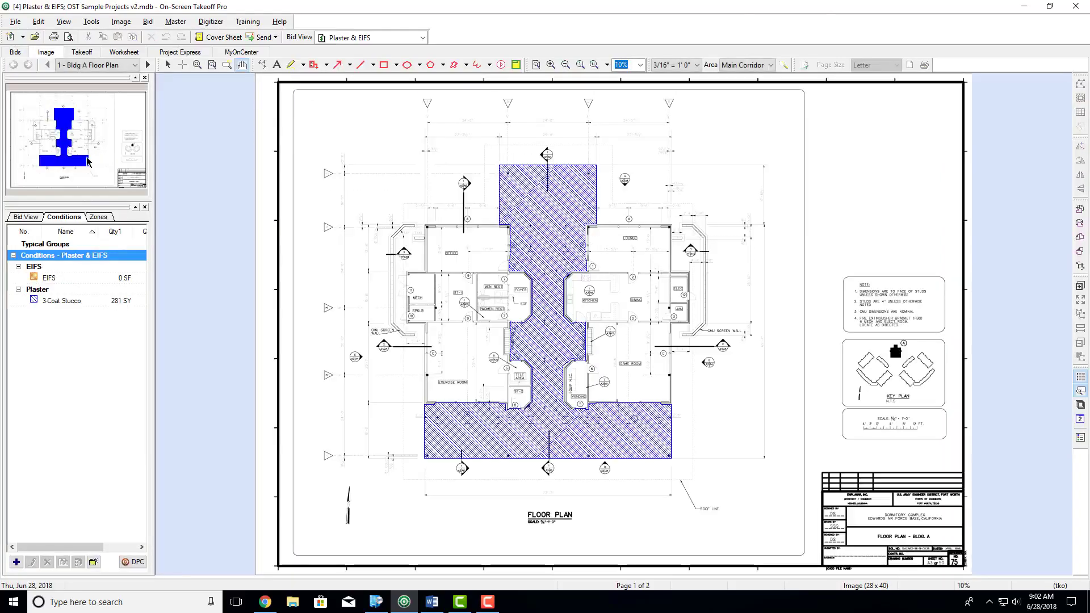
pyautogui.click(15, 51)
pyautogui.doubleClick(115, 176)
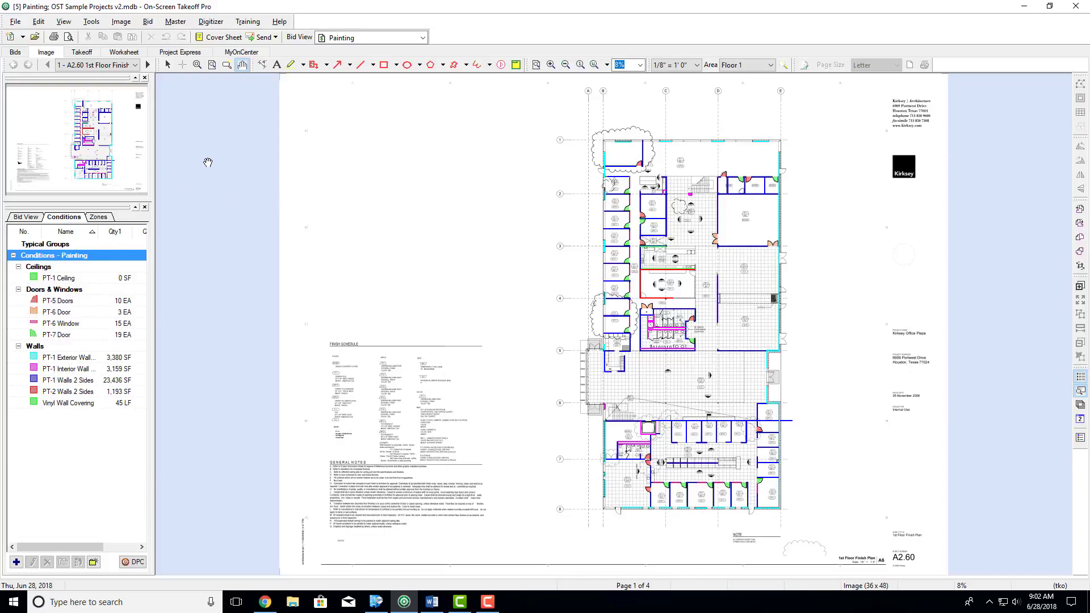
pyautogui.click(15, 52)
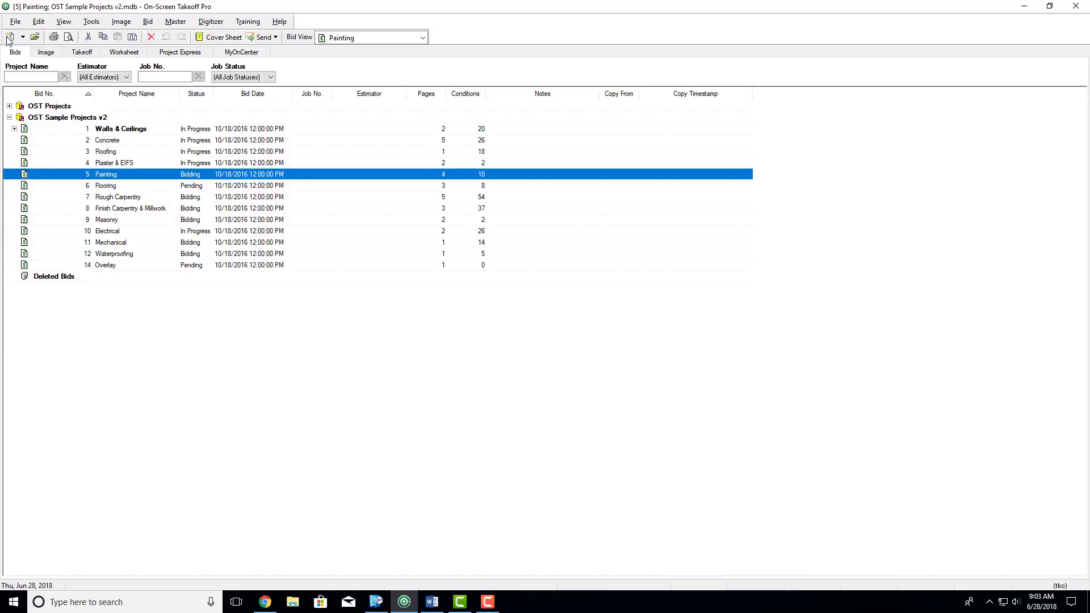
# - Review the local and License Manager options in Check Authorization, filling the activation code field from the listed local licence
pyautogui.click(14, 21)
pyautogui.click(36, 144)
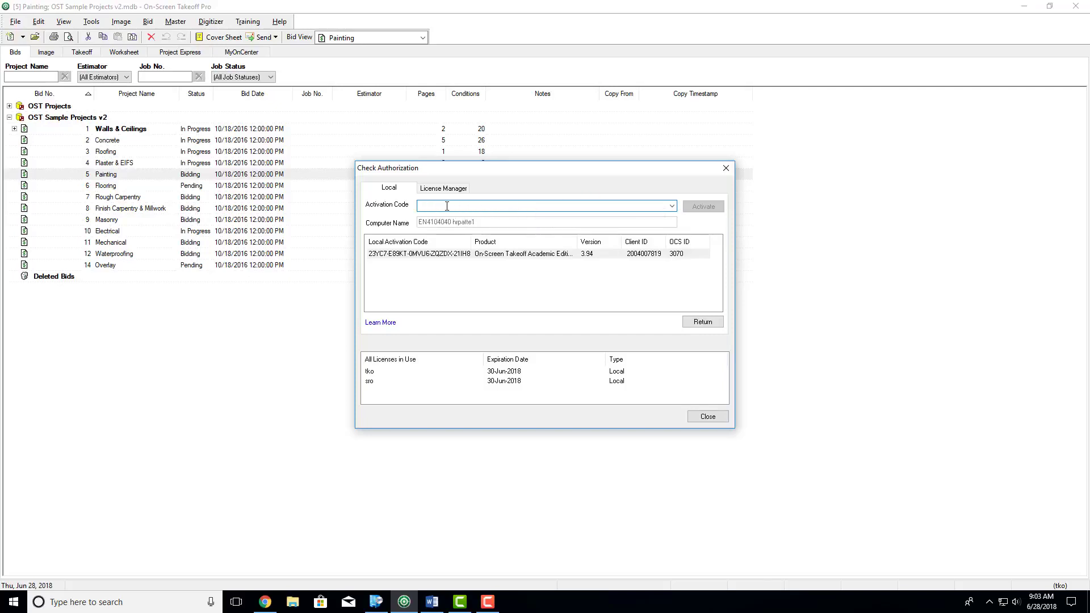
pyautogui.click(443, 192)
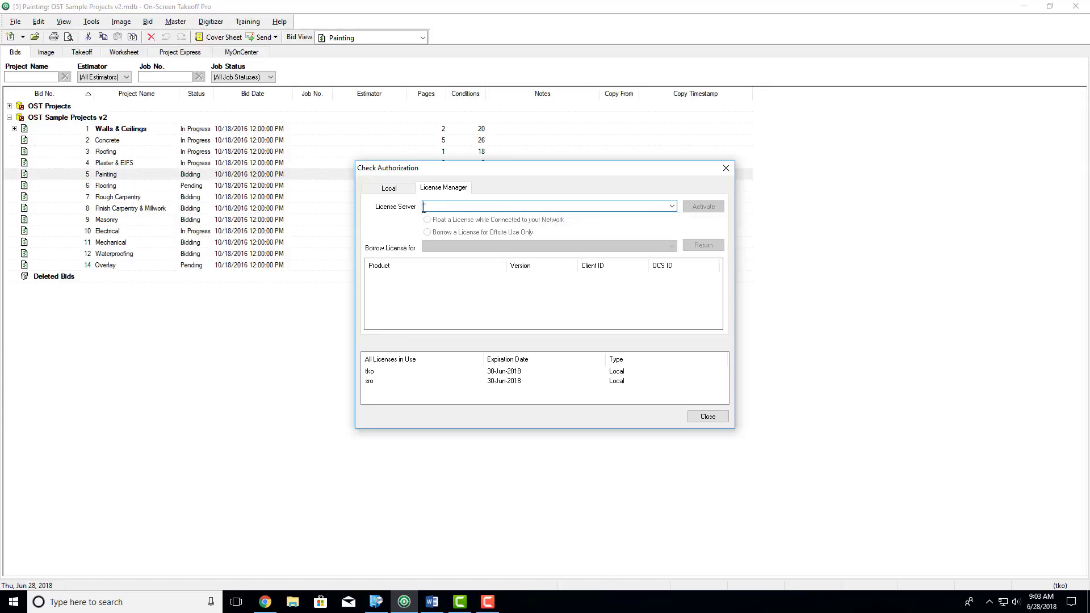
pyautogui.click(380, 194)
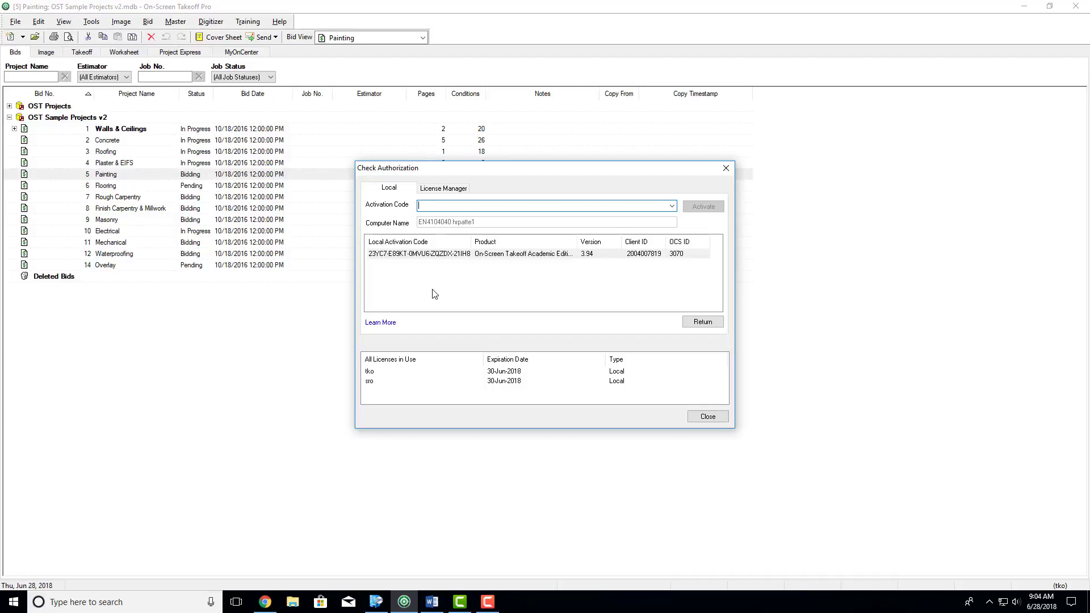
pyautogui.click(403, 255)
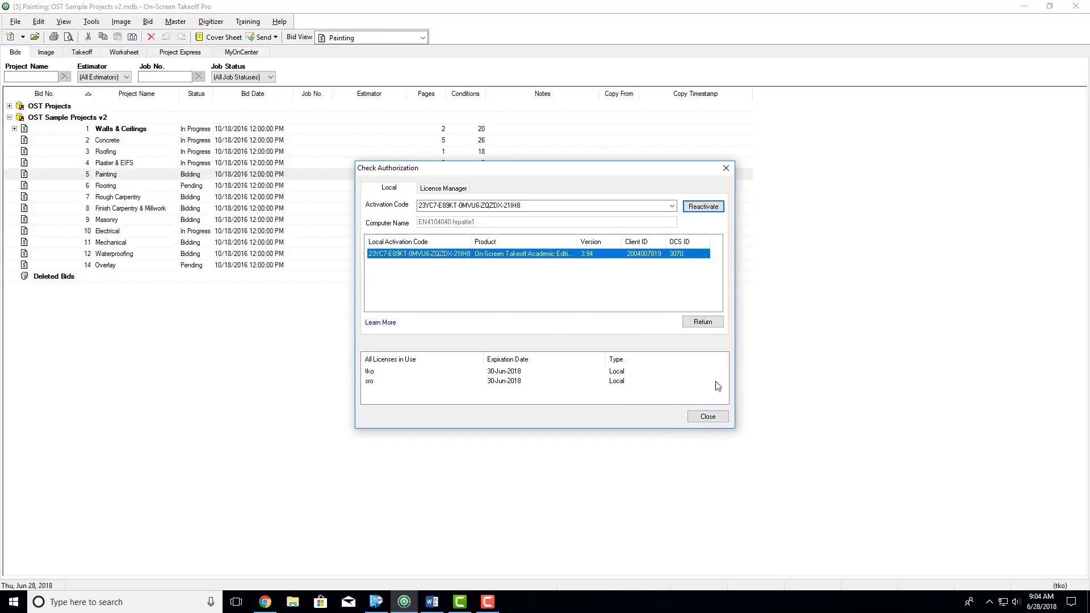
pyautogui.click(707, 417)
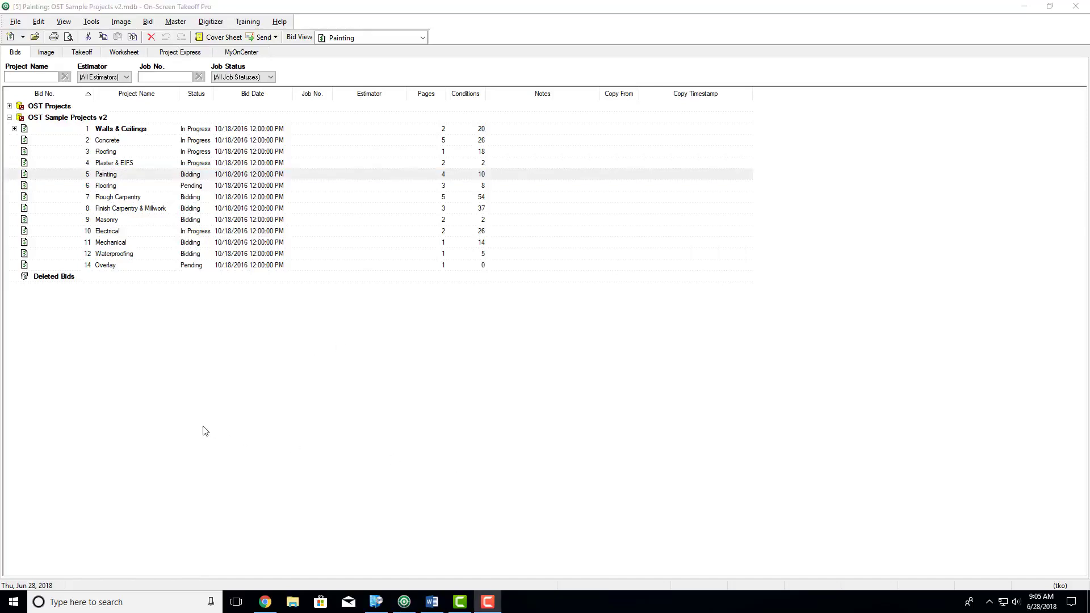
# - Create a Microsoft Access database named CON 383 Estimating, keeping the Imperial measure mode and weekly backup settings
pyautogui.click(10, 117)
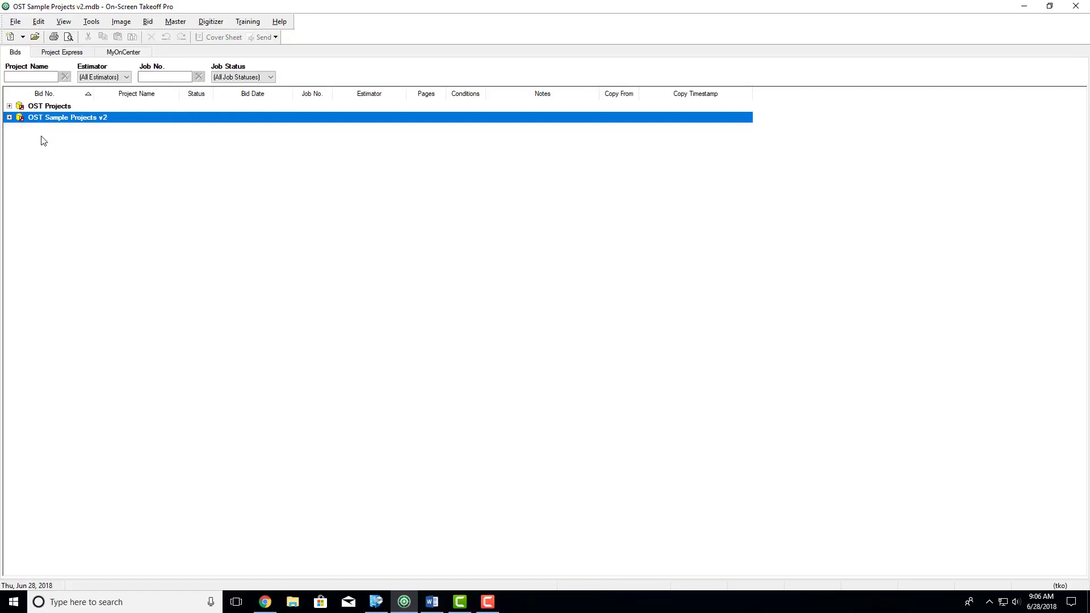
pyautogui.click(15, 22)
pyautogui.moveTo(143, 37)
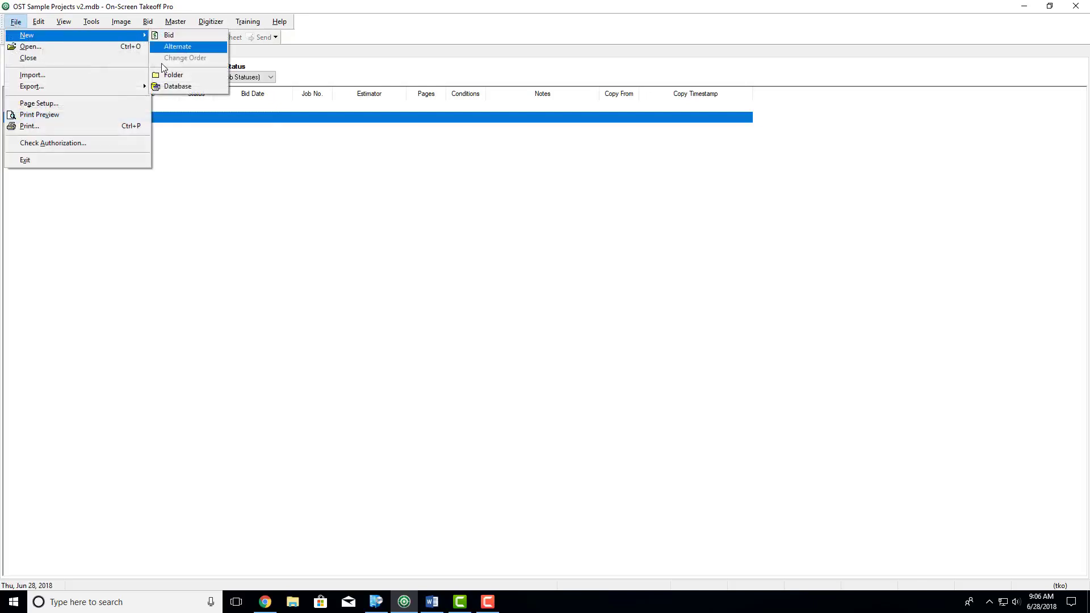
pyautogui.click(171, 86)
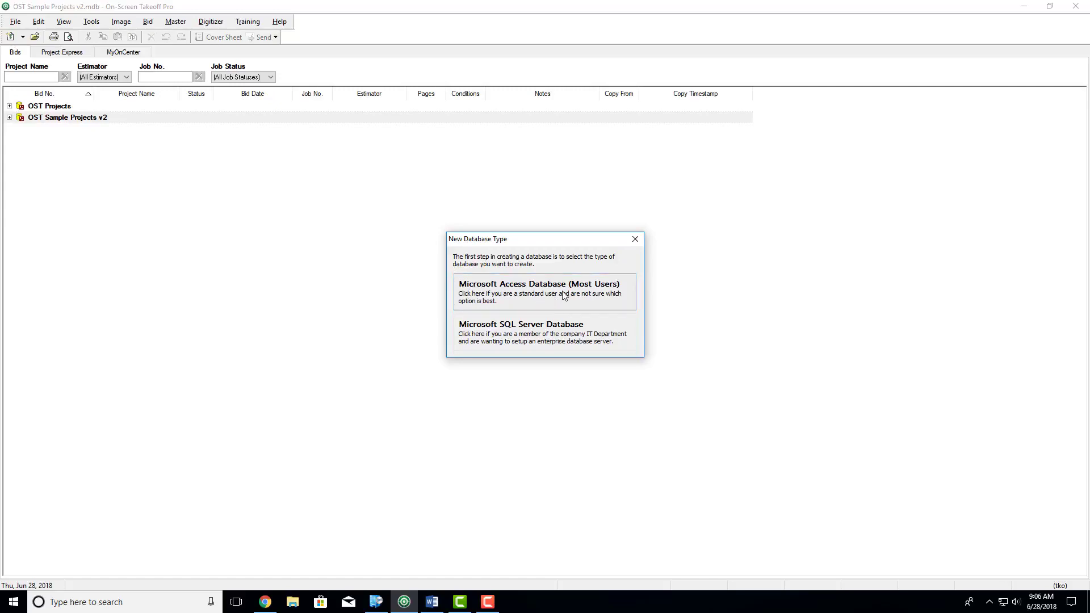
pyautogui.click(540, 295)
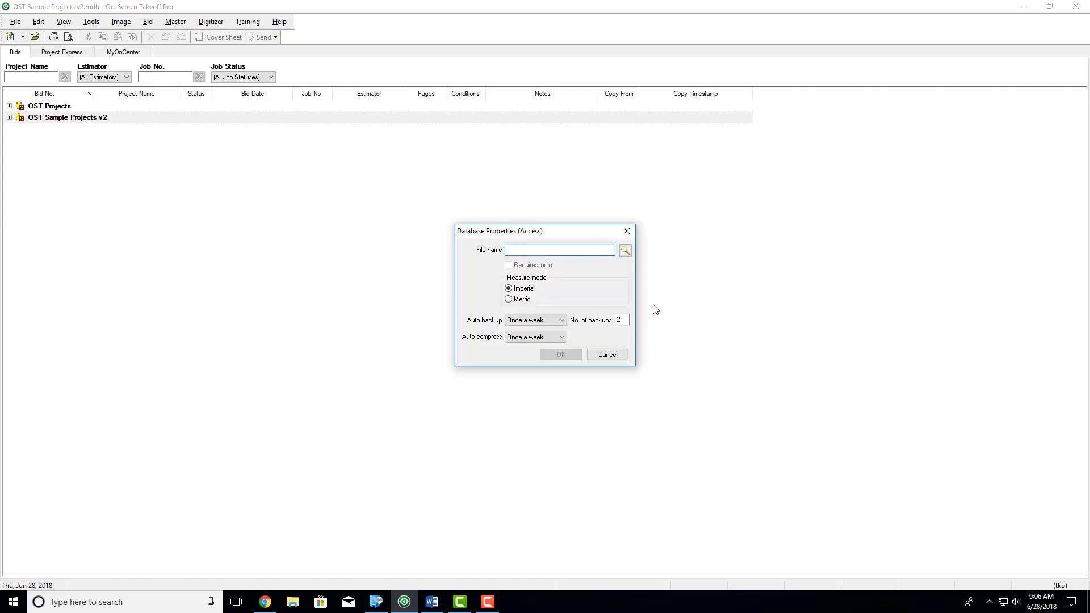
pyautogui.write('CON 383 Es')
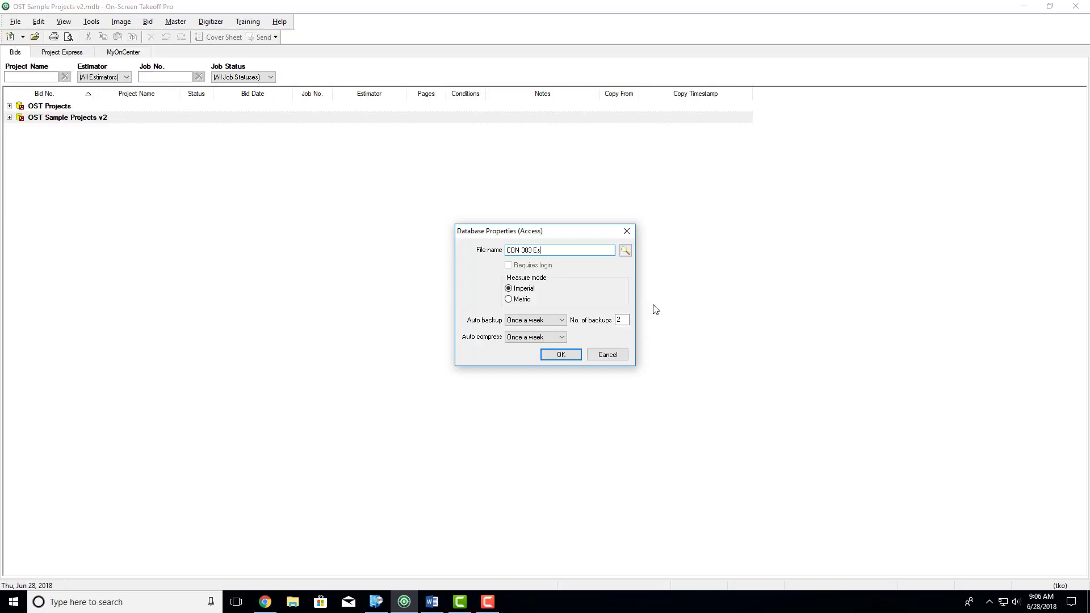
pyautogui.write('timating')
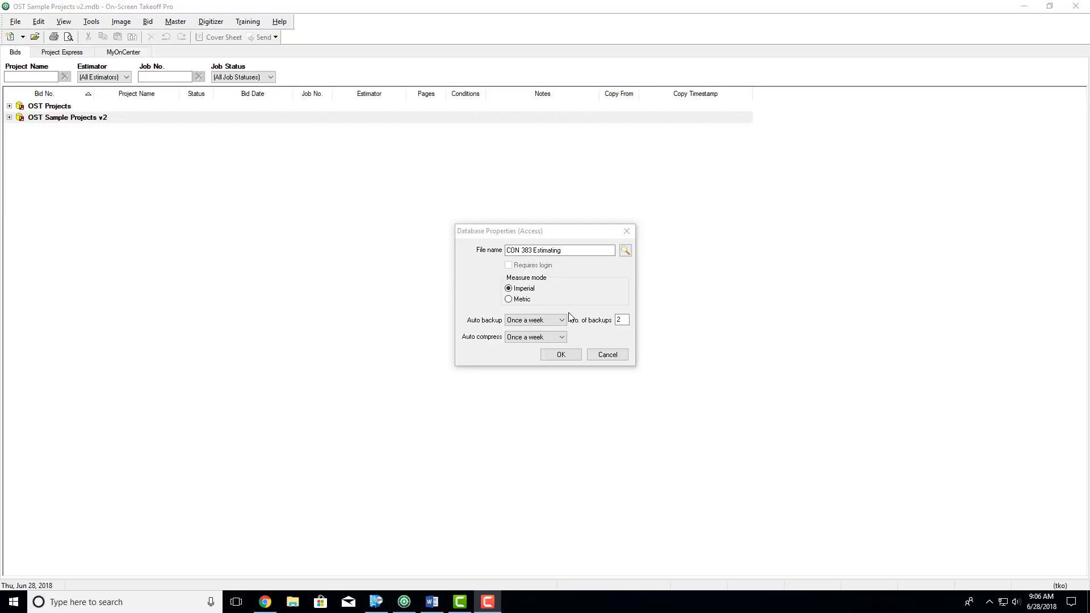
pyautogui.click(561, 354)
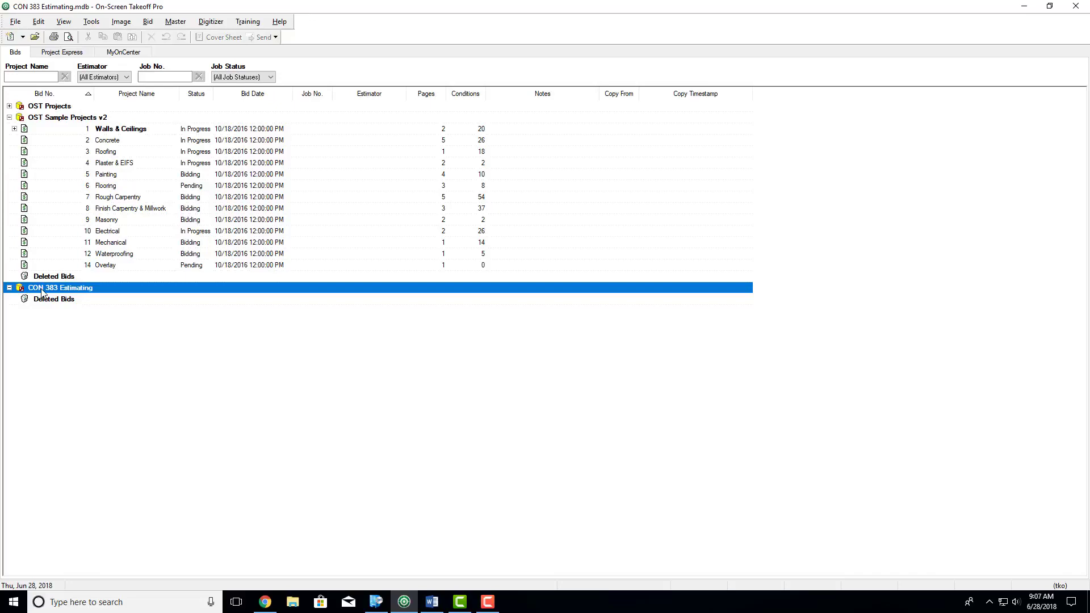
# - Create a bid in the CON 383 Estimating database, taking the project name Patient Room Remodel from the Word assignment
pyautogui.rightClick(42, 292)
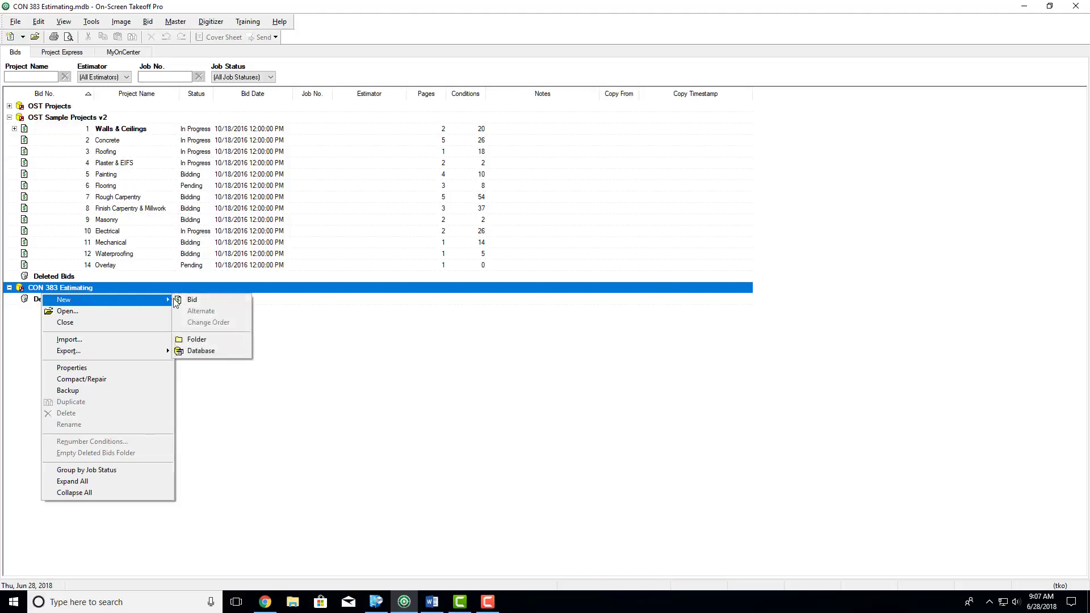
pyautogui.click(177, 301)
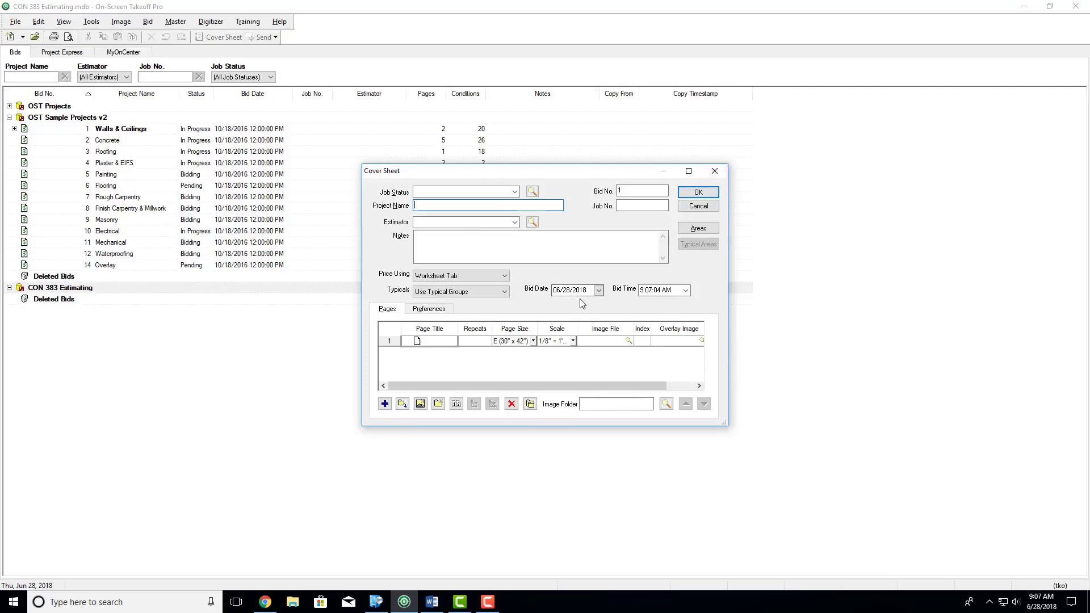
pyautogui.click(432, 602)
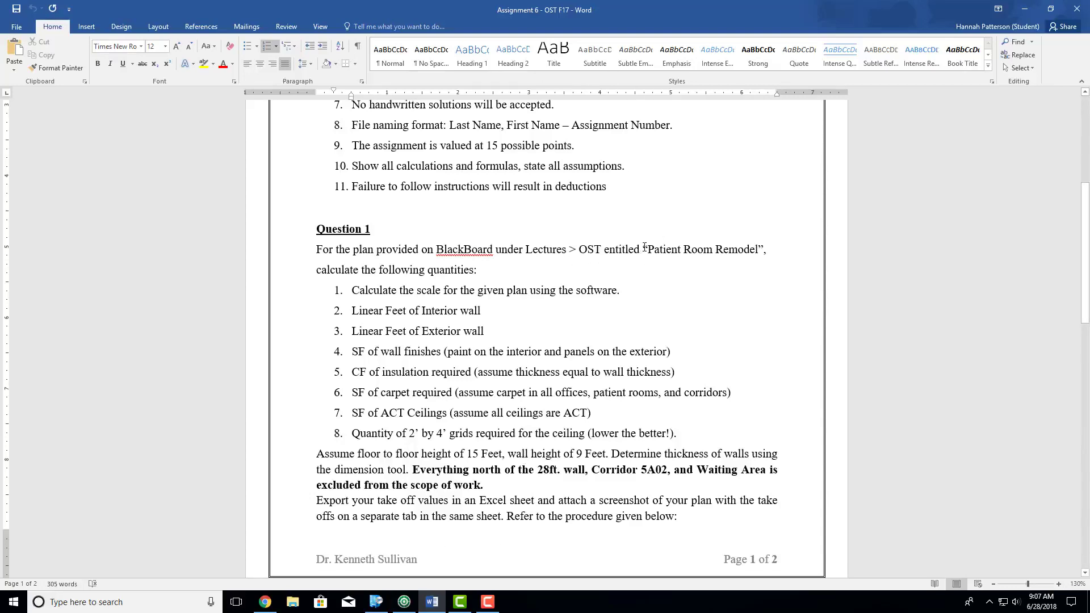
pyautogui.moveTo(644, 250); pyautogui.dragTo(769, 251)
pyautogui.click(1032, 6)
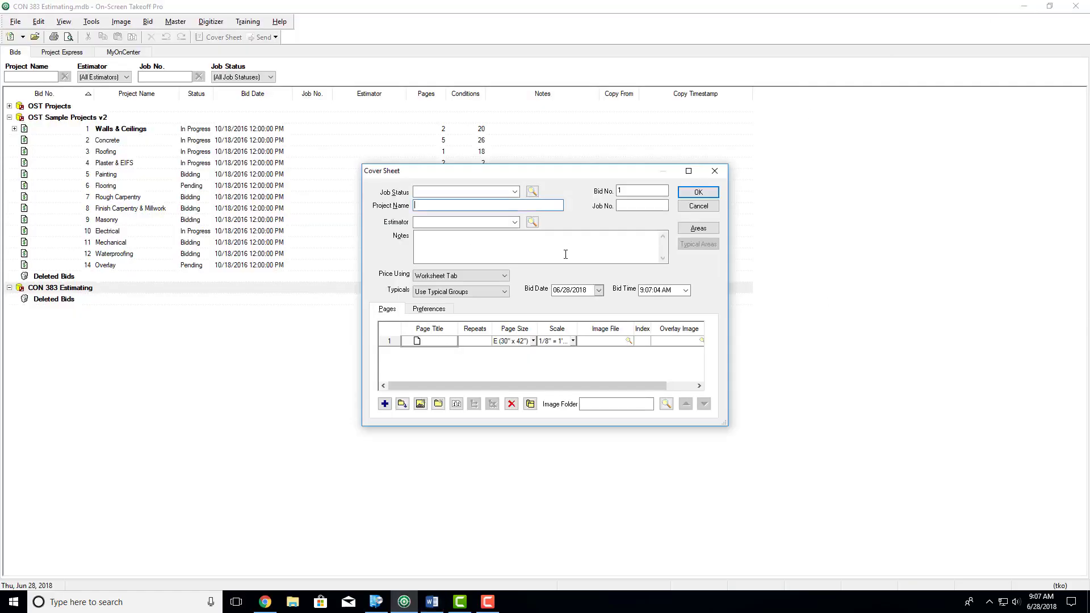
pyautogui.write('Patient Room Remodel')
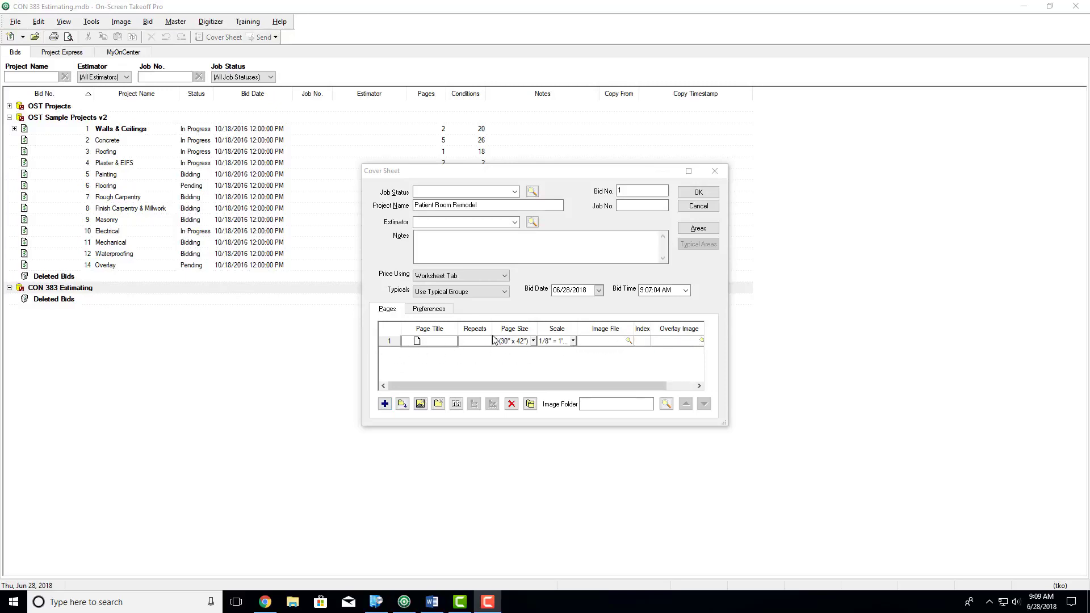
# - Try adding extra blank pages and a new folder to the bid's page list, and remove them again
pyautogui.click(385, 403)
pyautogui.click(385, 404)
pyautogui.click(385, 404)
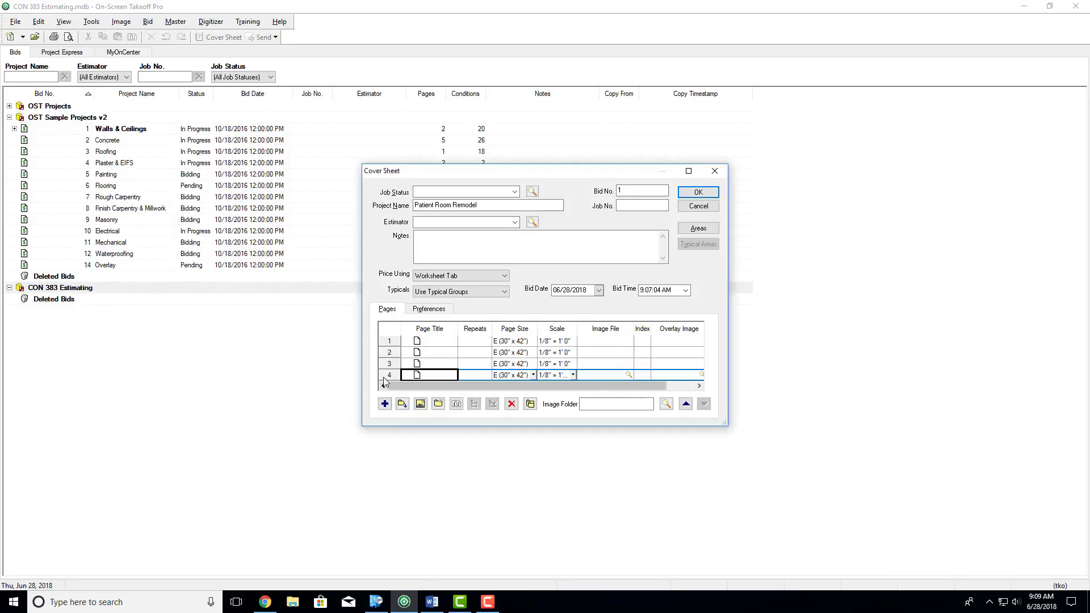
pyautogui.click(388, 376)
pyautogui.press('Delete')
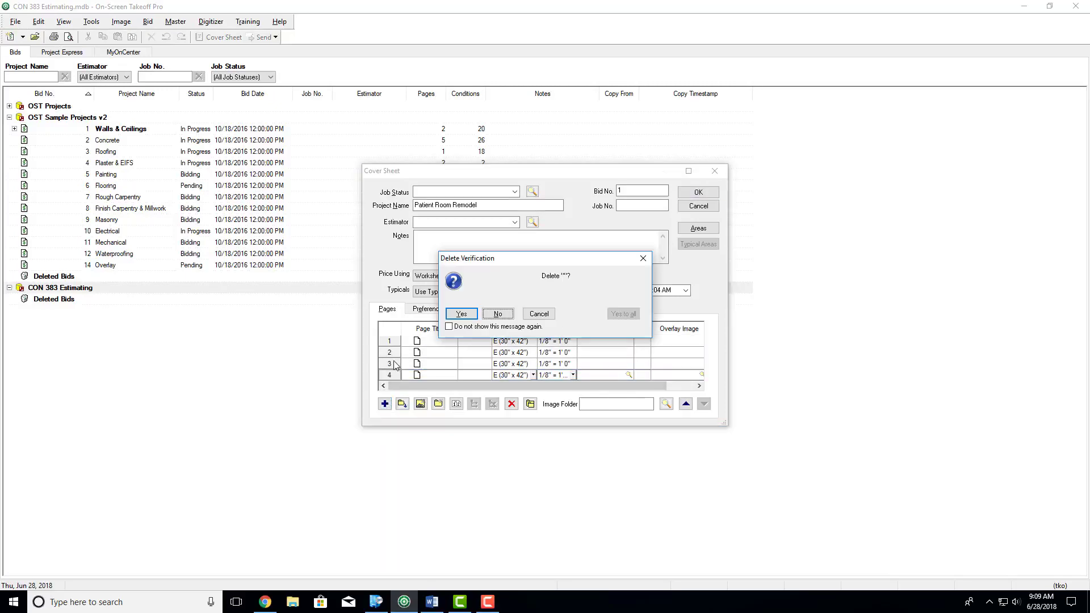
pyautogui.click(465, 315)
pyautogui.press('Delete')
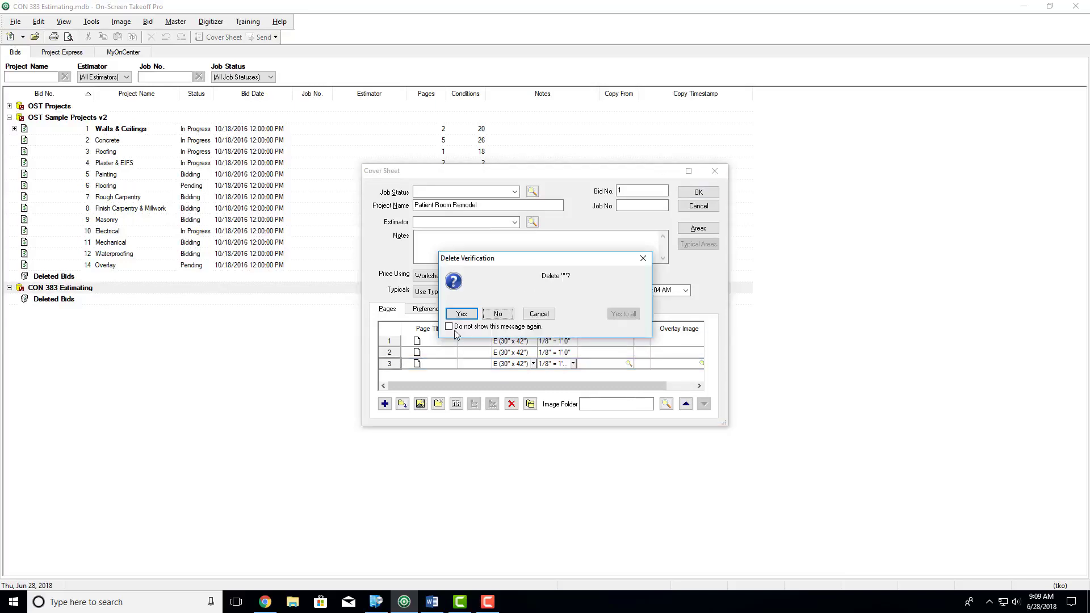
pyautogui.click(464, 315)
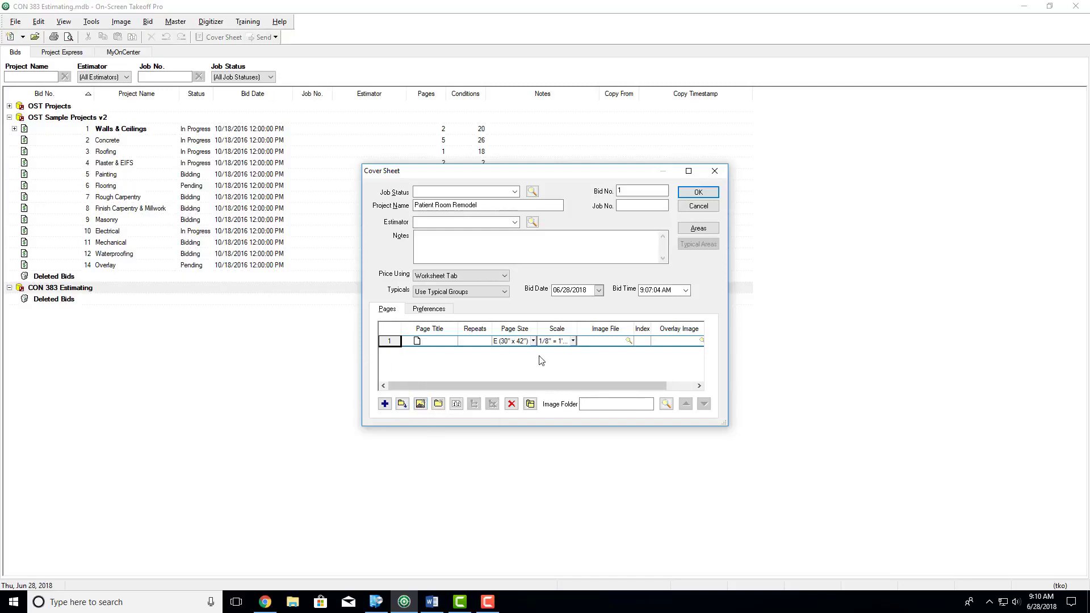
pyautogui.click(439, 404)
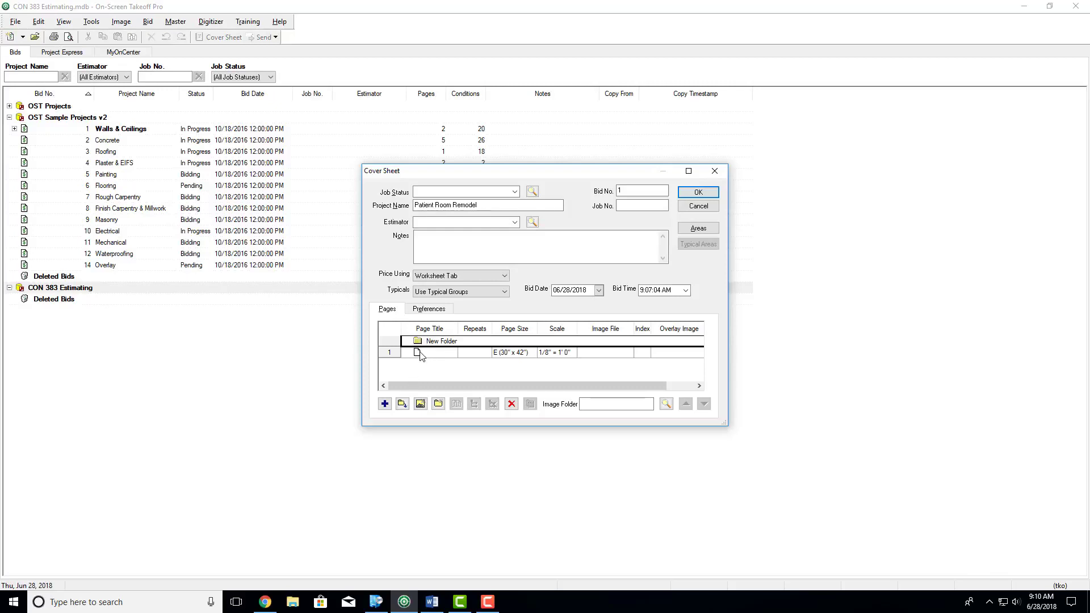
pyautogui.click(421, 353)
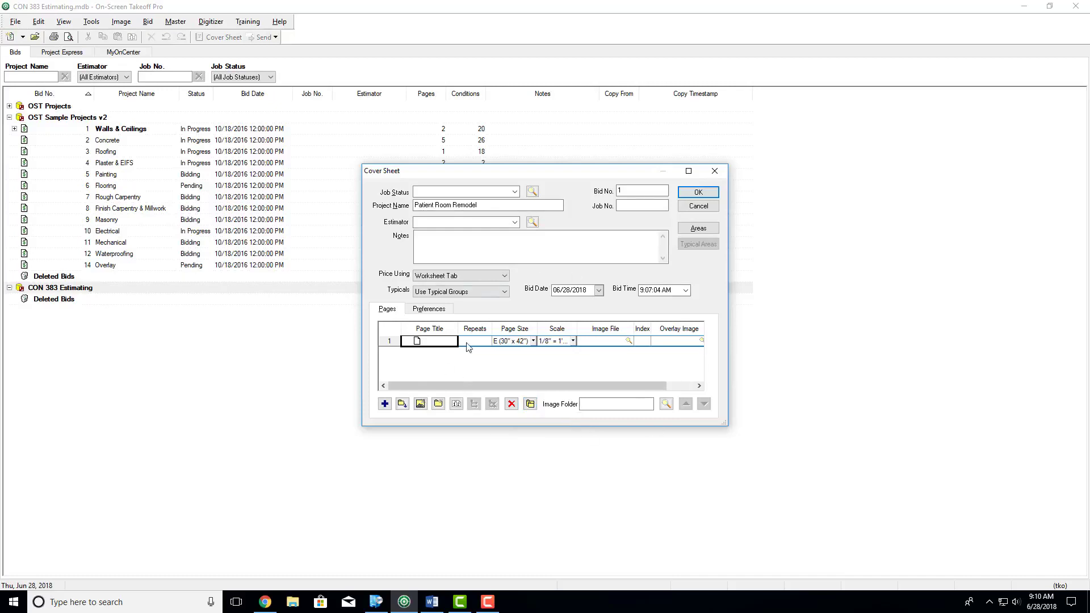
# - Insert the Patient Room Remodel PDF from the Desktop as an image page converted to TIFF, and save the bid's cover sheet
pyautogui.click(421, 404)
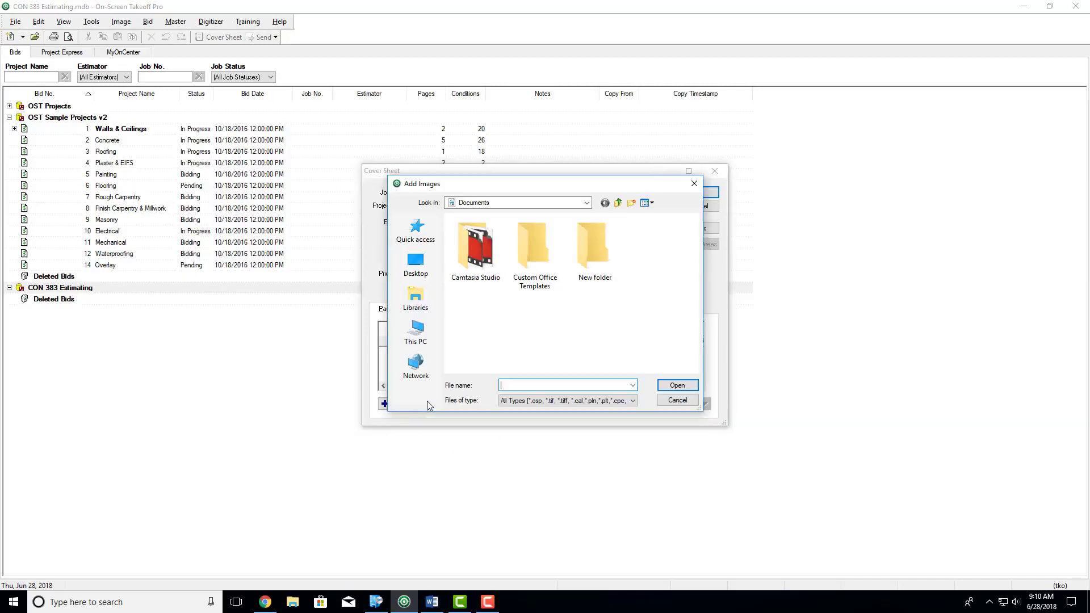
pyautogui.click(417, 263)
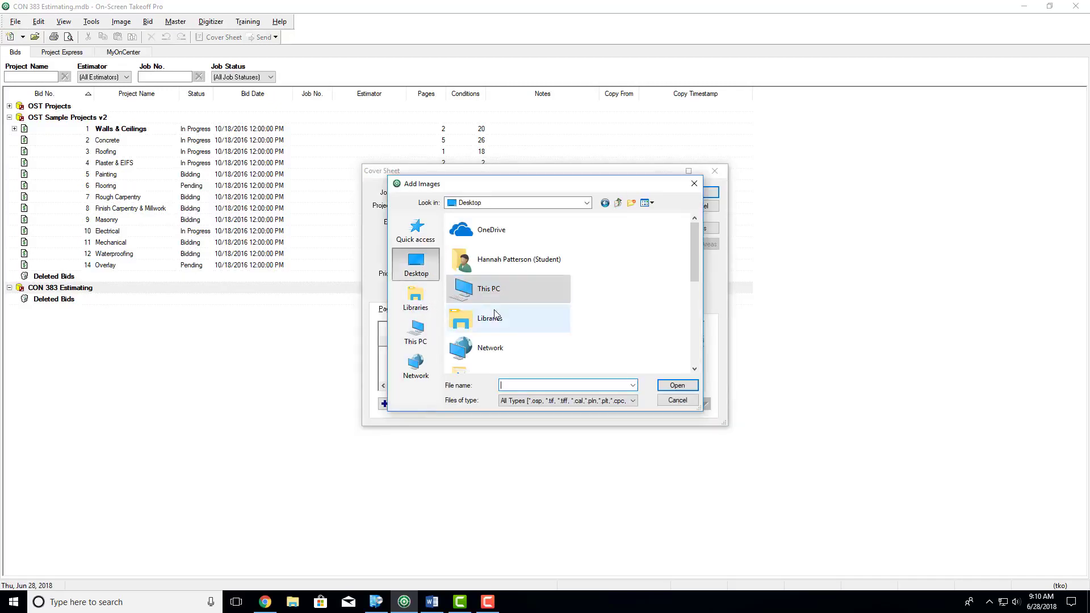
pyautogui.scroll(-5, 488, 295)
pyautogui.click(498, 358)
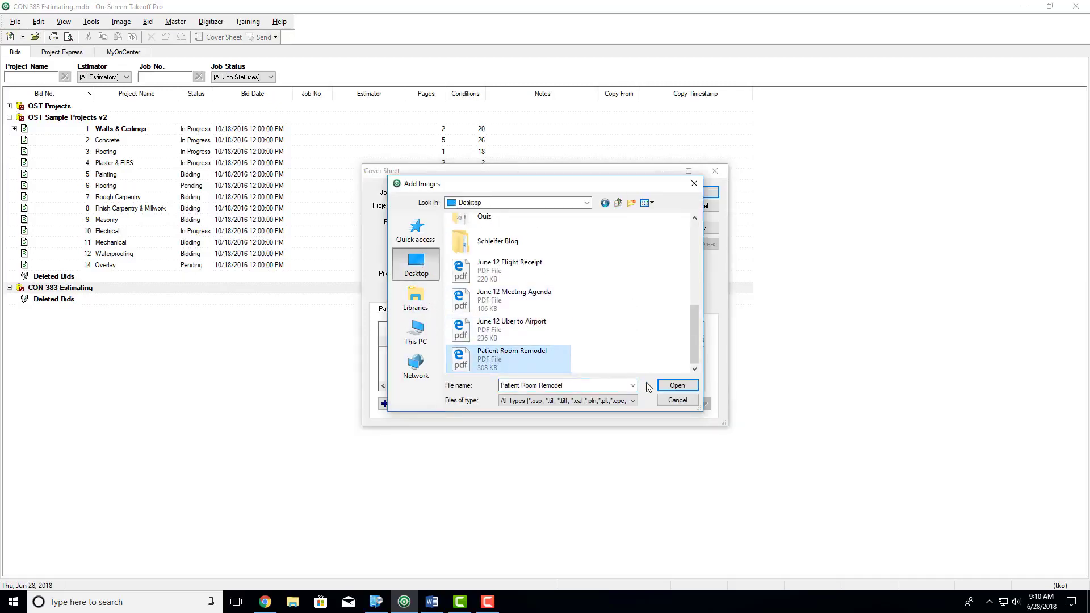
pyautogui.click(662, 386)
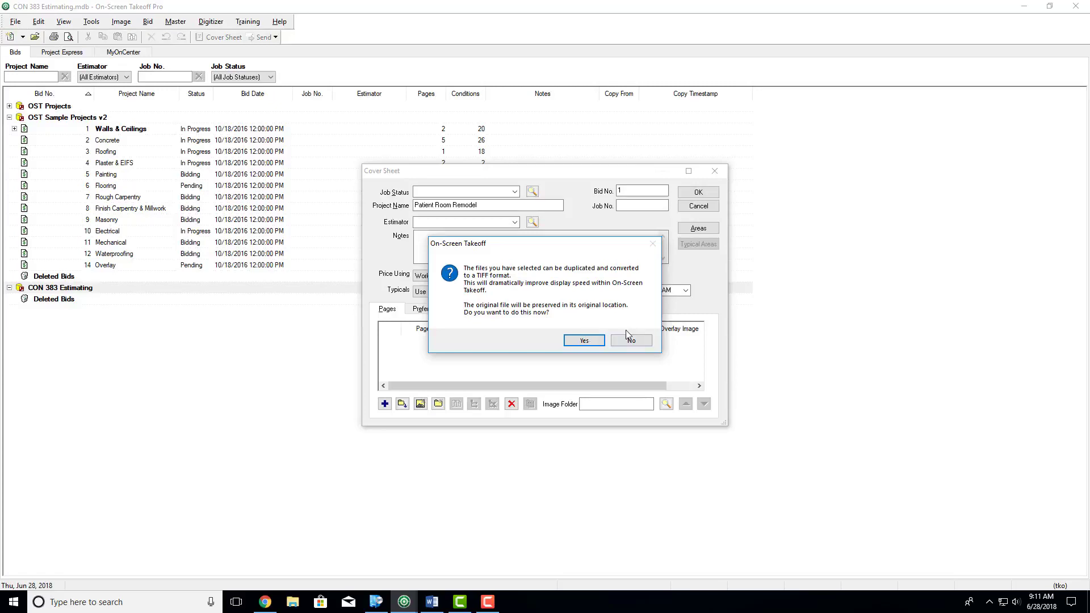
pyautogui.click(584, 341)
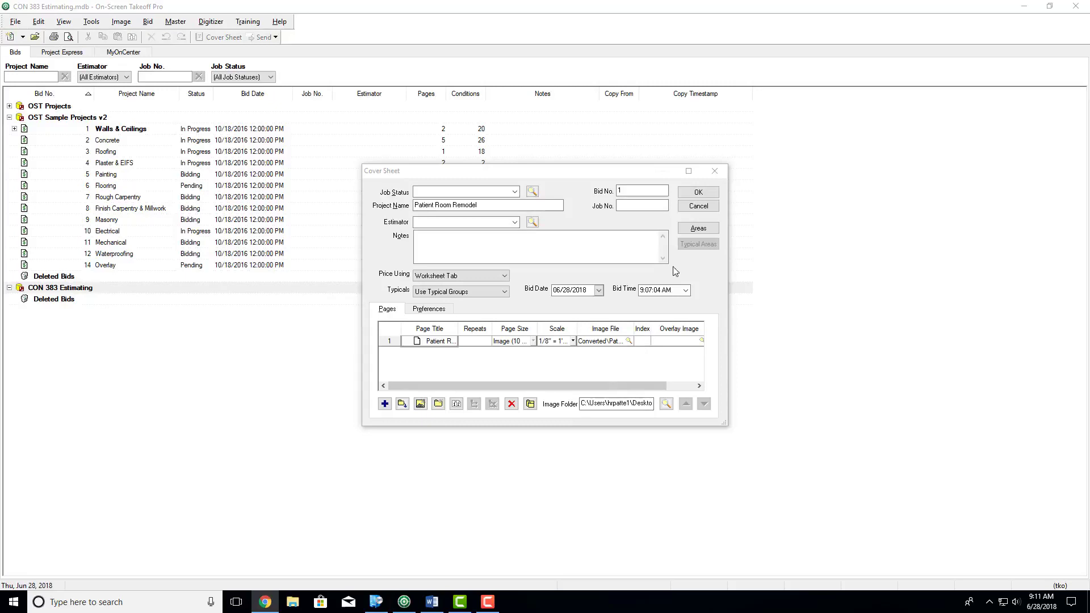
pyautogui.click(699, 193)
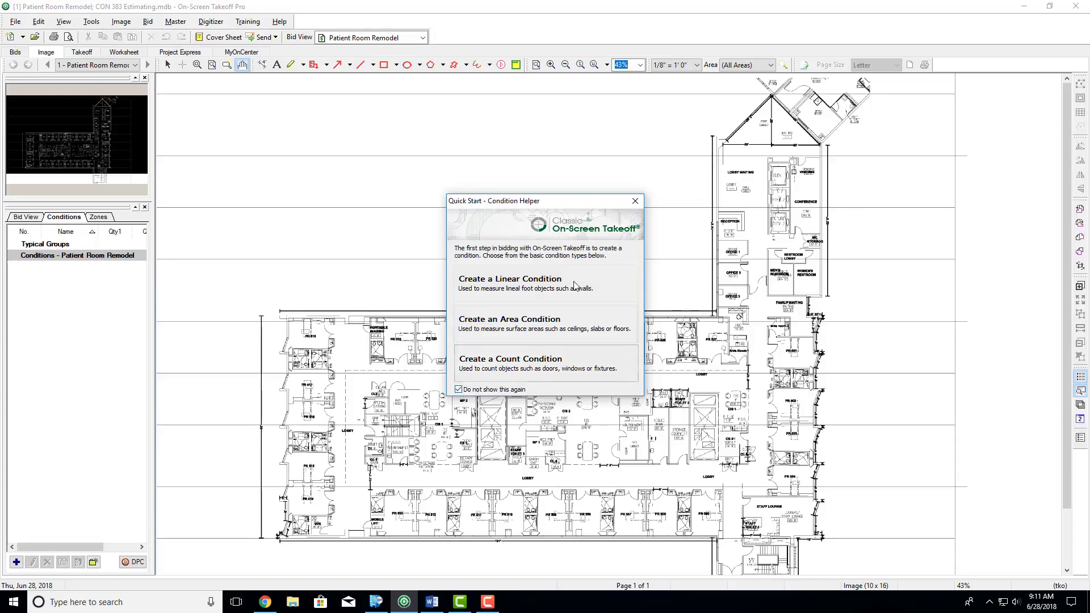
pyautogui.click(643, 199)
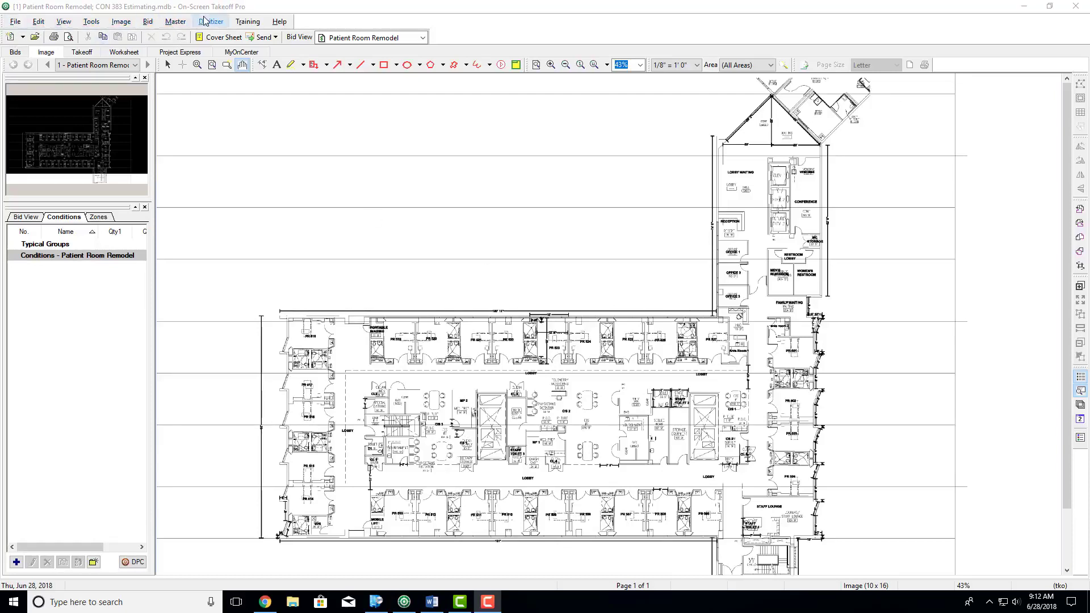
pyautogui.click(17, 22)
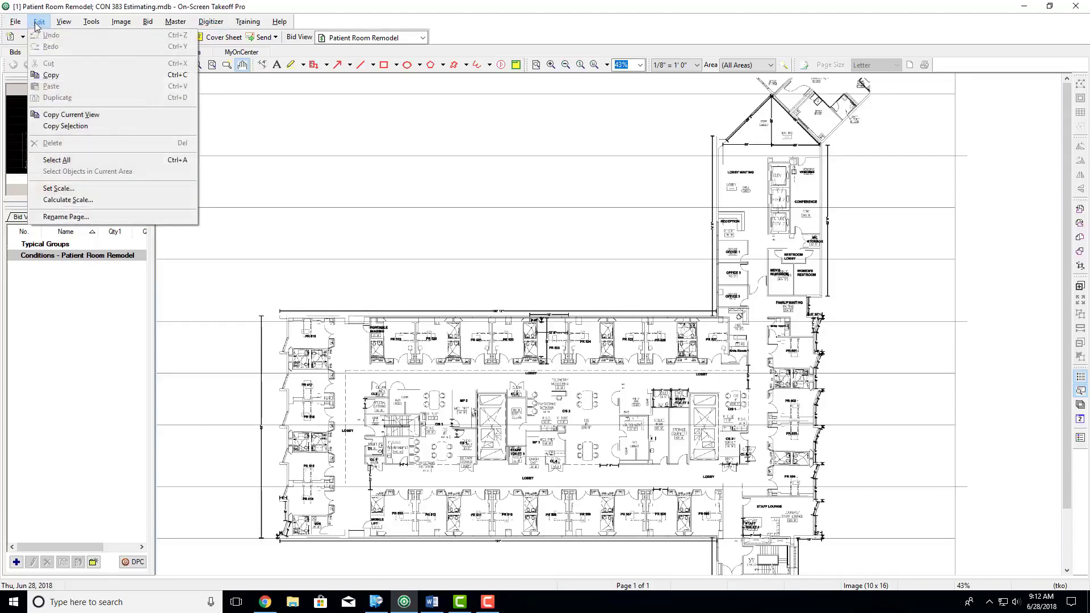
pyautogui.moveTo(71, 24)
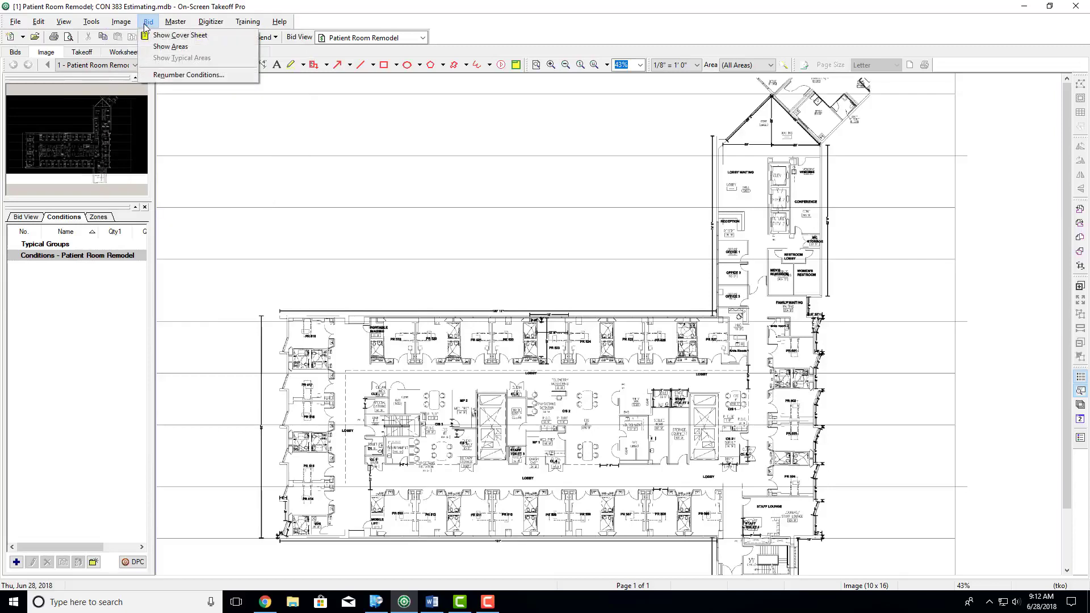
pyautogui.moveTo(174, 27)
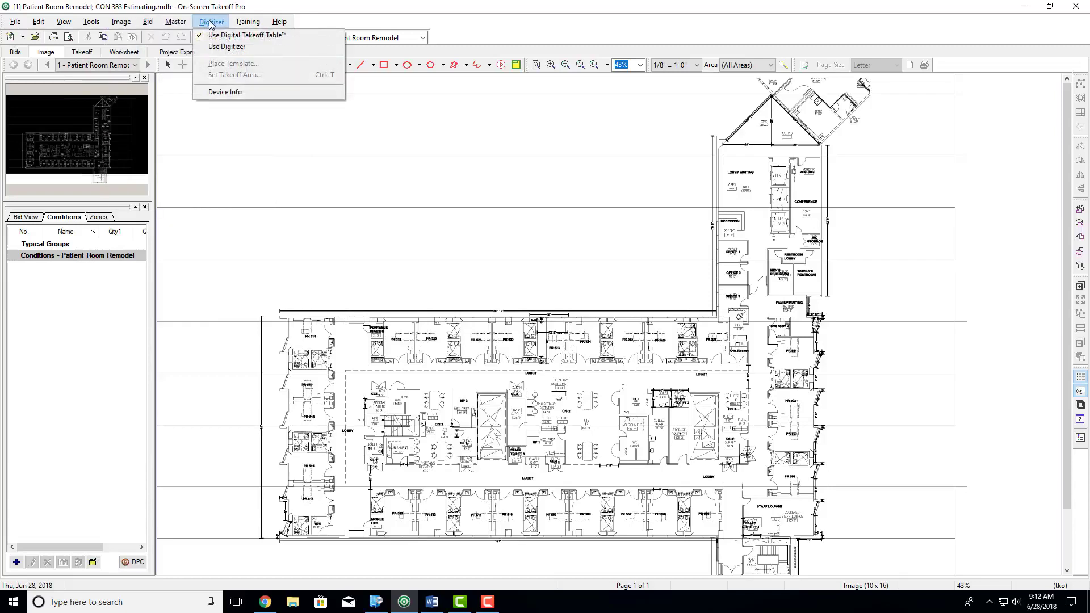
pyautogui.moveTo(241, 26)
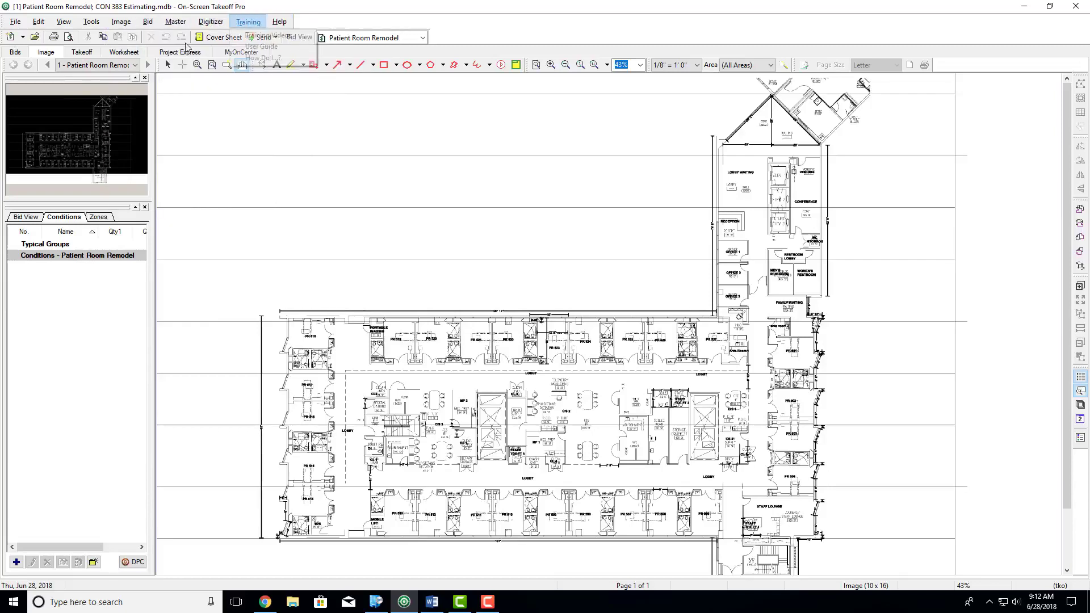
pyautogui.click(379, 10)
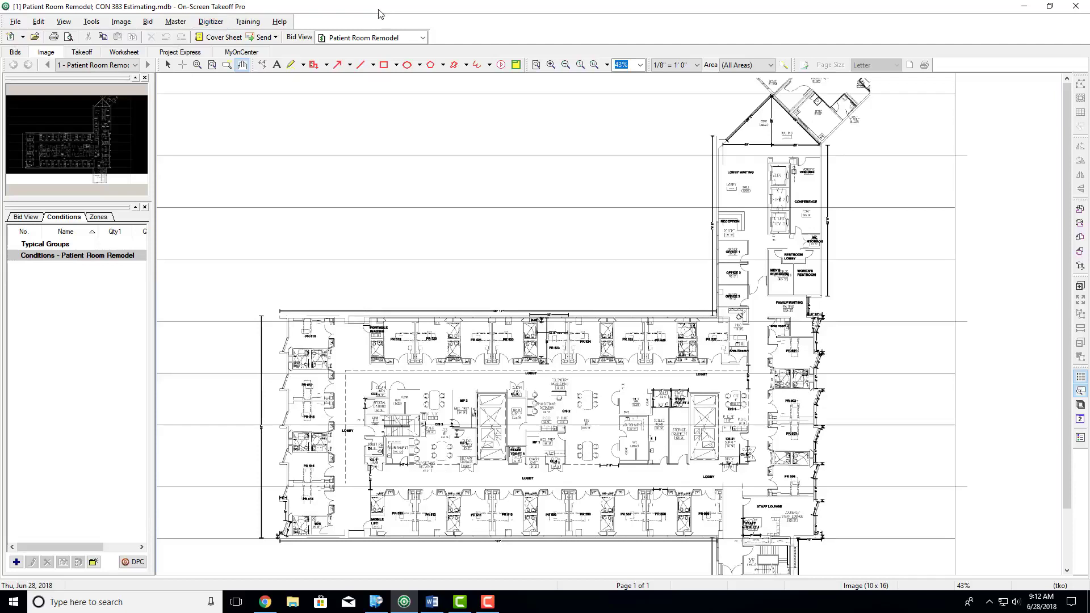
pyautogui.click(23, 37)
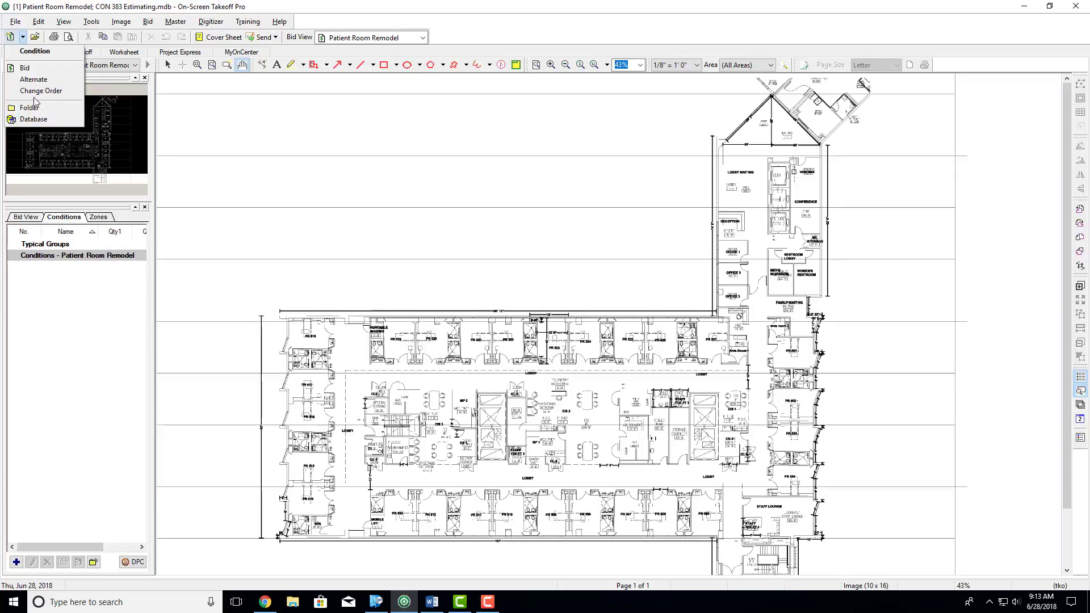
pyautogui.click(29, 51)
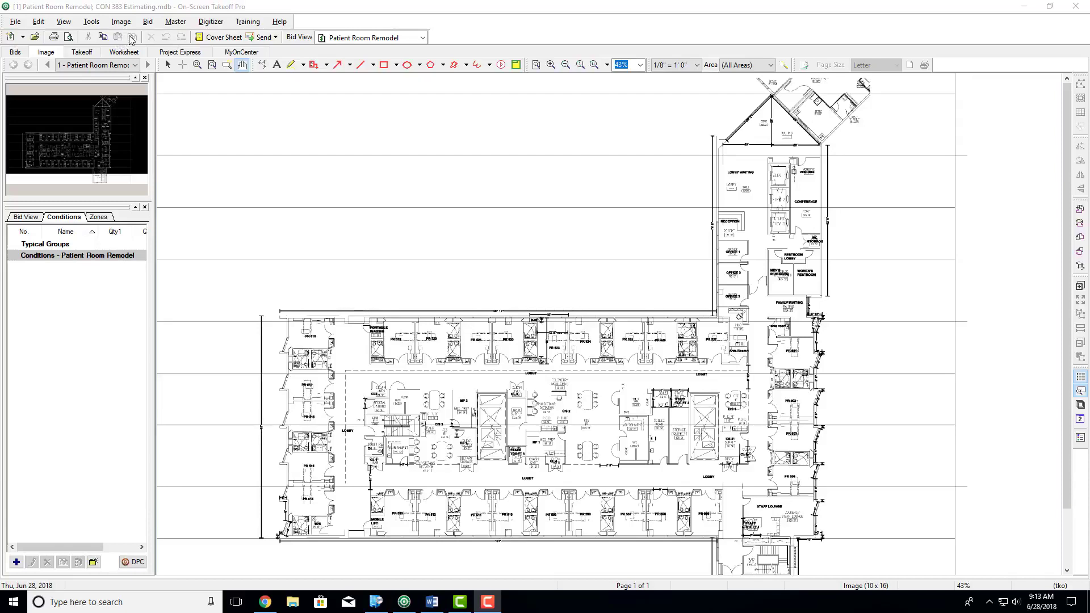
pyautogui.click(244, 7)
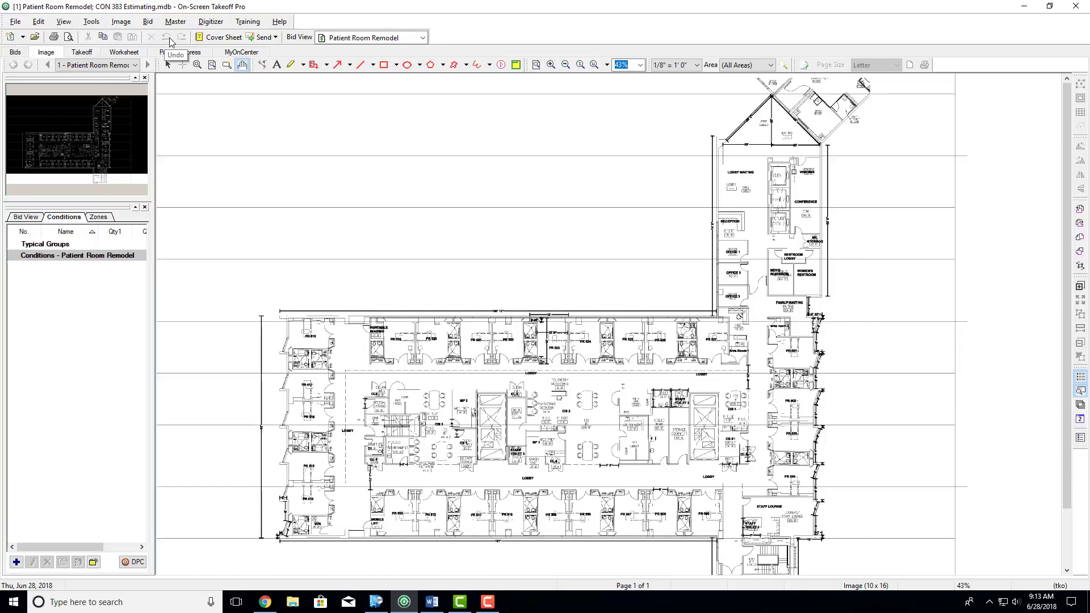
# - Review the Patient Room Remodel bid's cover sheet and close it without making changes
pyautogui.click(208, 42)
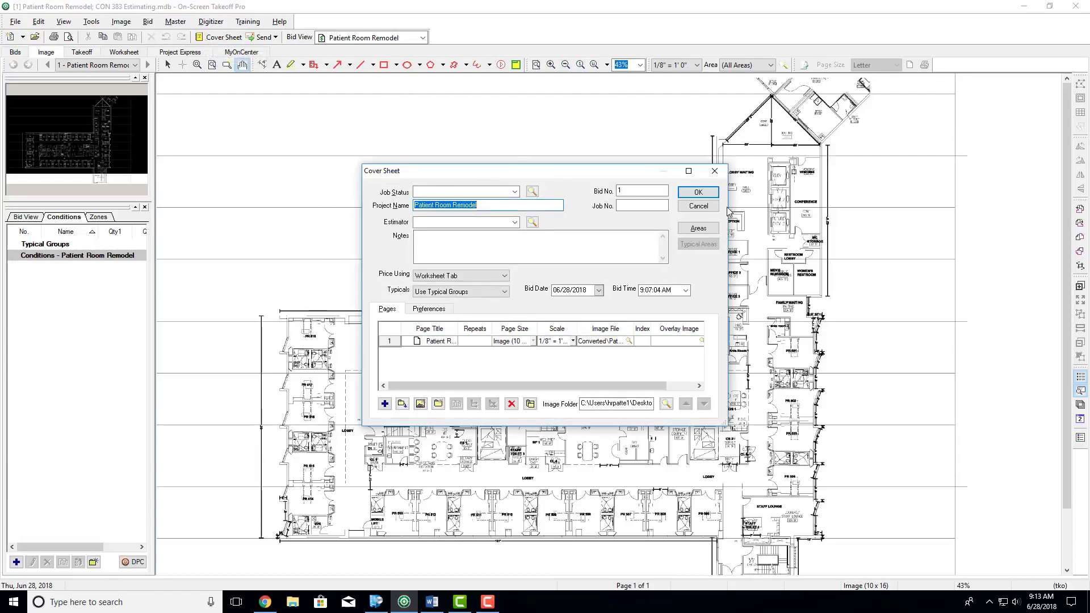
pyautogui.click(717, 173)
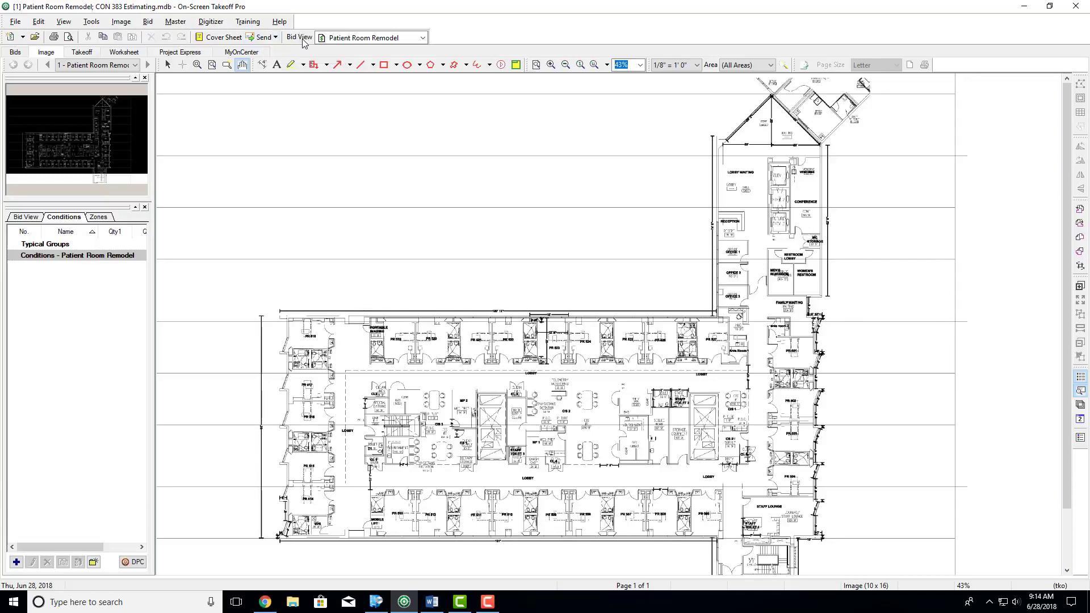
pyautogui.click(397, 38)
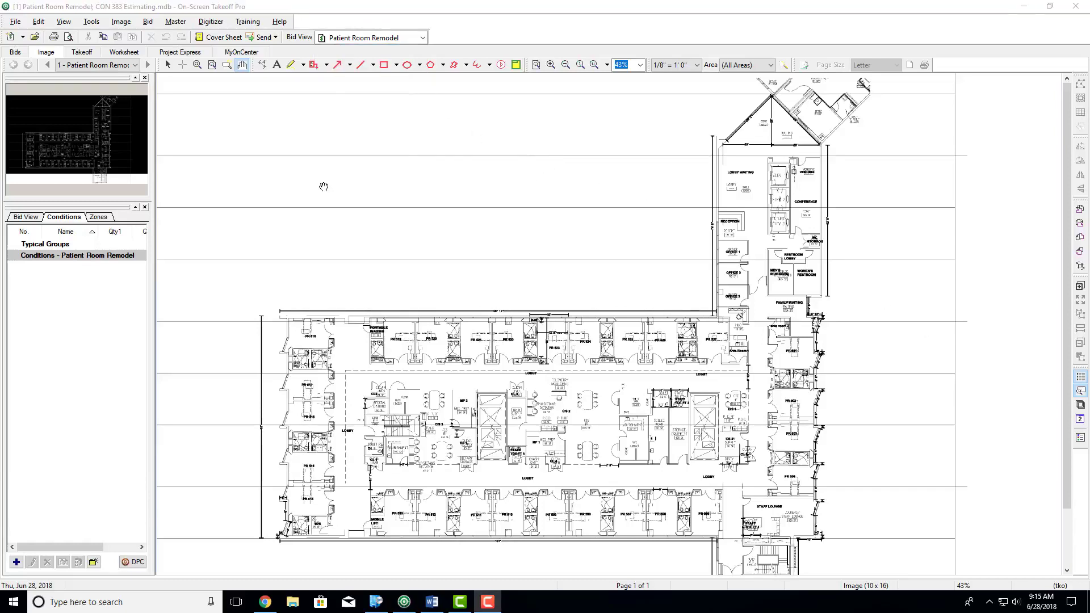
# - Check the OST Projects database in the bid list and reopen the Patient Room Remodel bid
pyautogui.click(15, 52)
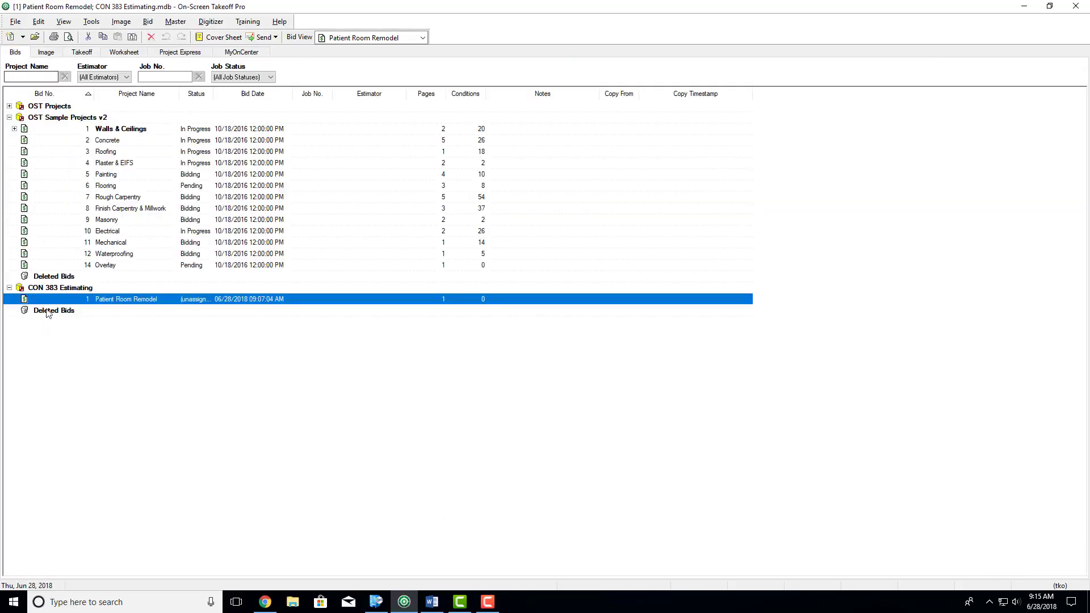
pyautogui.click(9, 106)
pyautogui.click(9, 106)
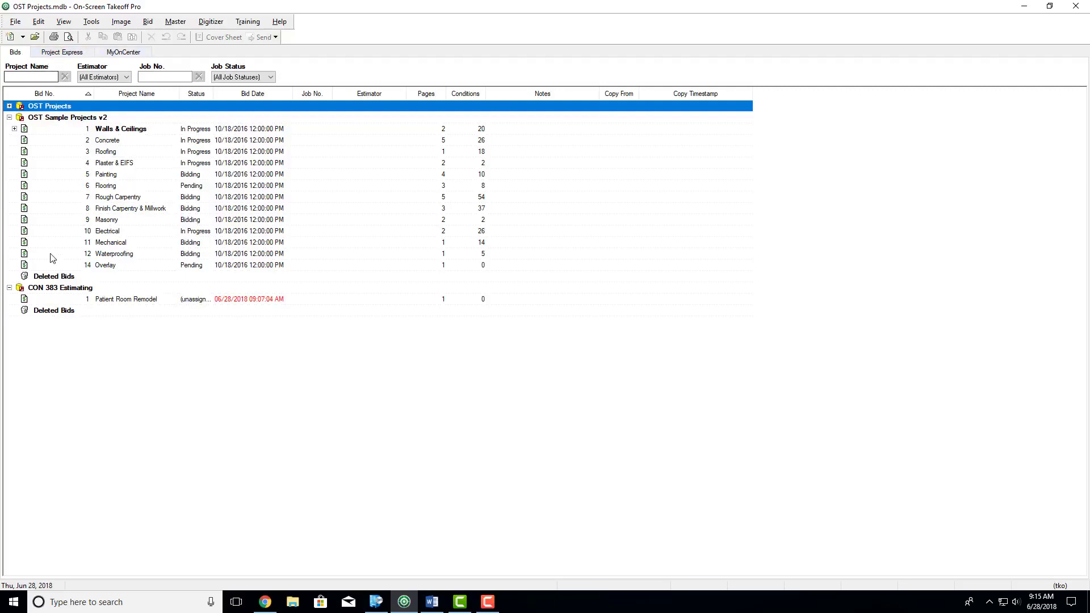
pyautogui.doubleClick(113, 304)
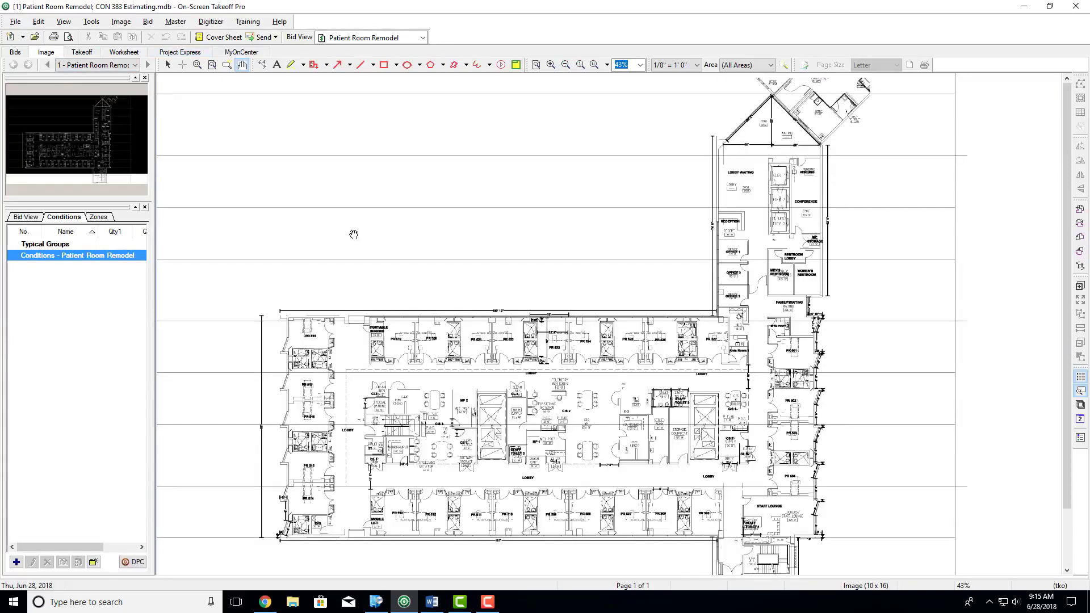
# - Look at the bid's takeoff totals view alongside its plan image
pyautogui.click(81, 52)
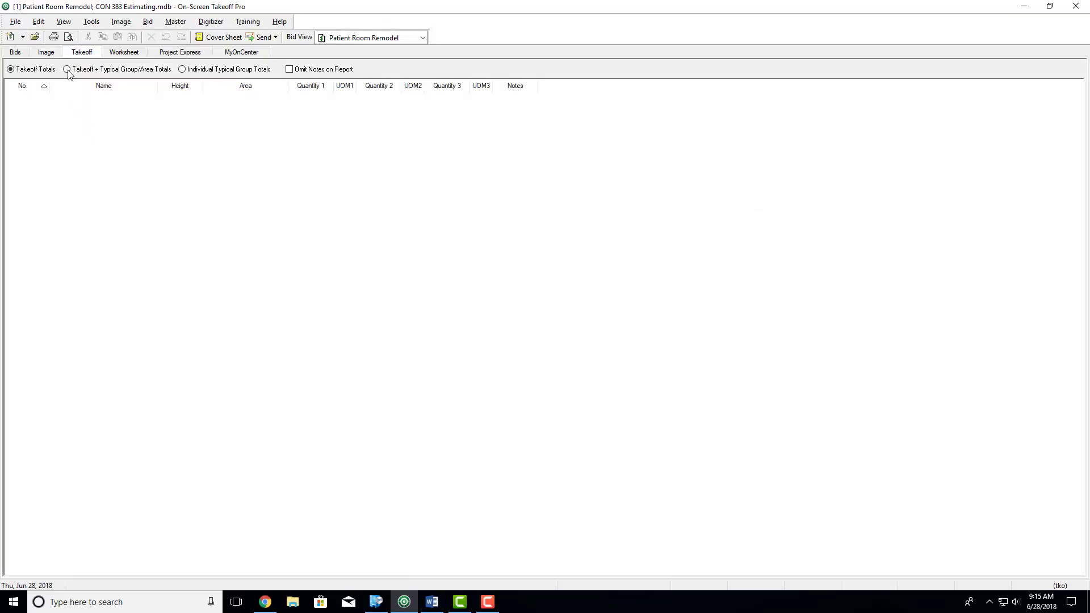
pyautogui.click(46, 52)
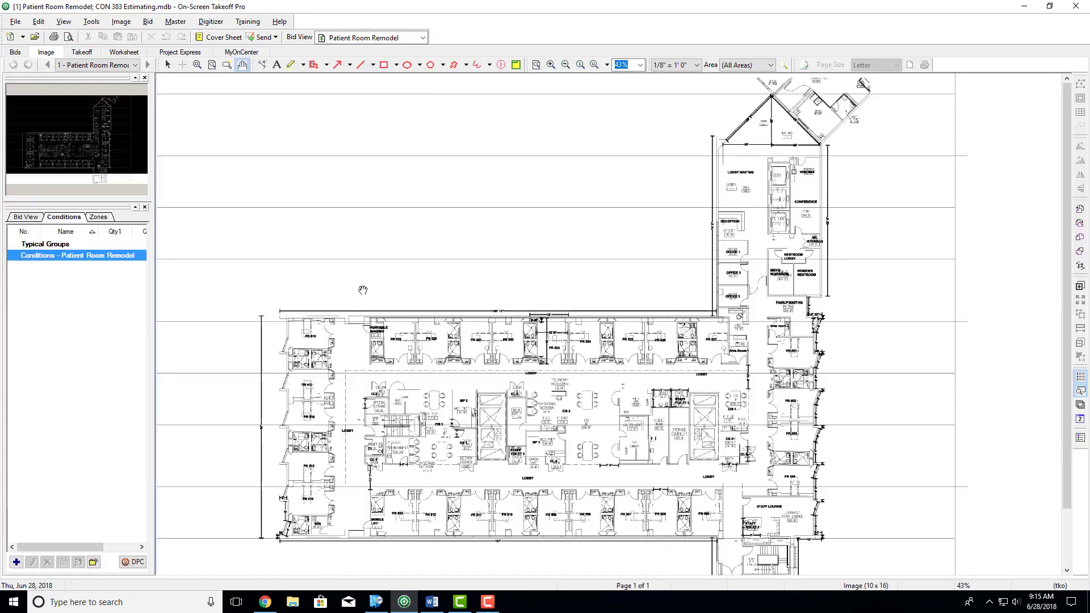
pyautogui.click(84, 52)
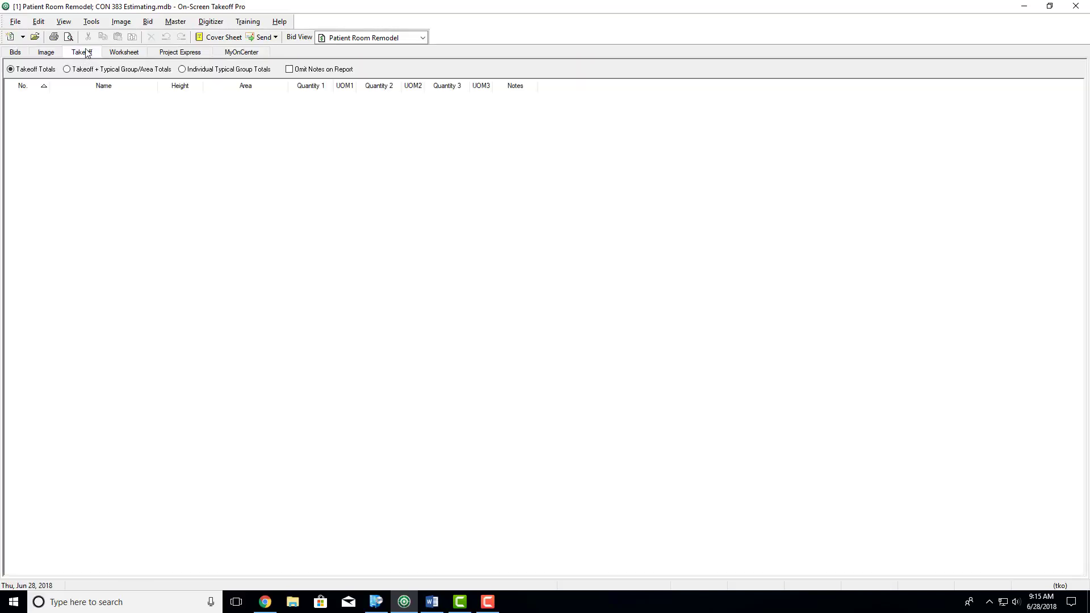
# - Compare the bid's plan image with its takeoff totals, and view the worksheet with its cost columns
pyautogui.click(49, 52)
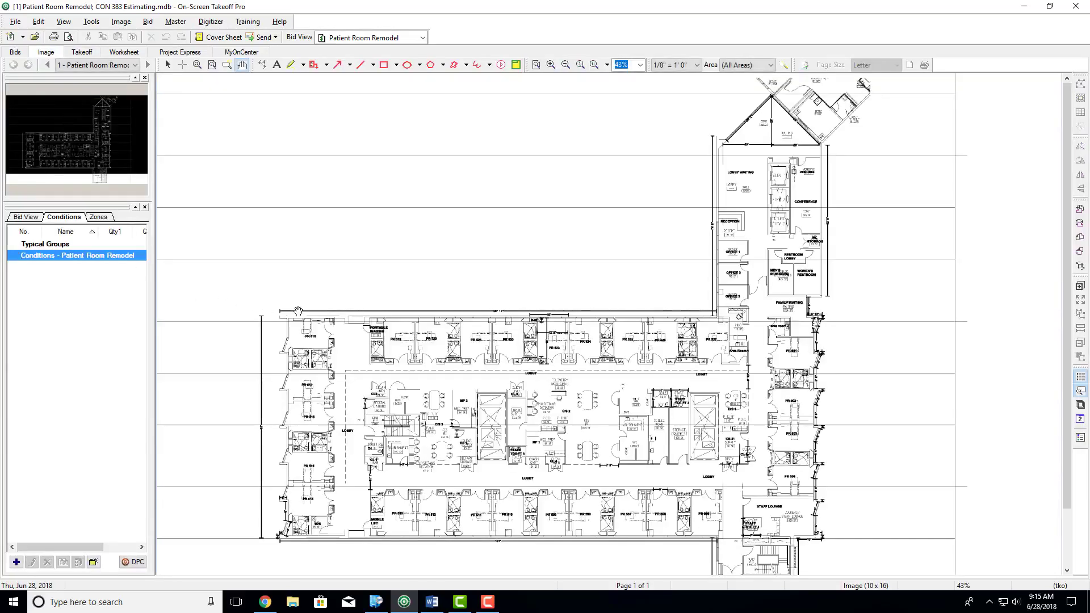
pyautogui.click(78, 52)
pyautogui.click(46, 52)
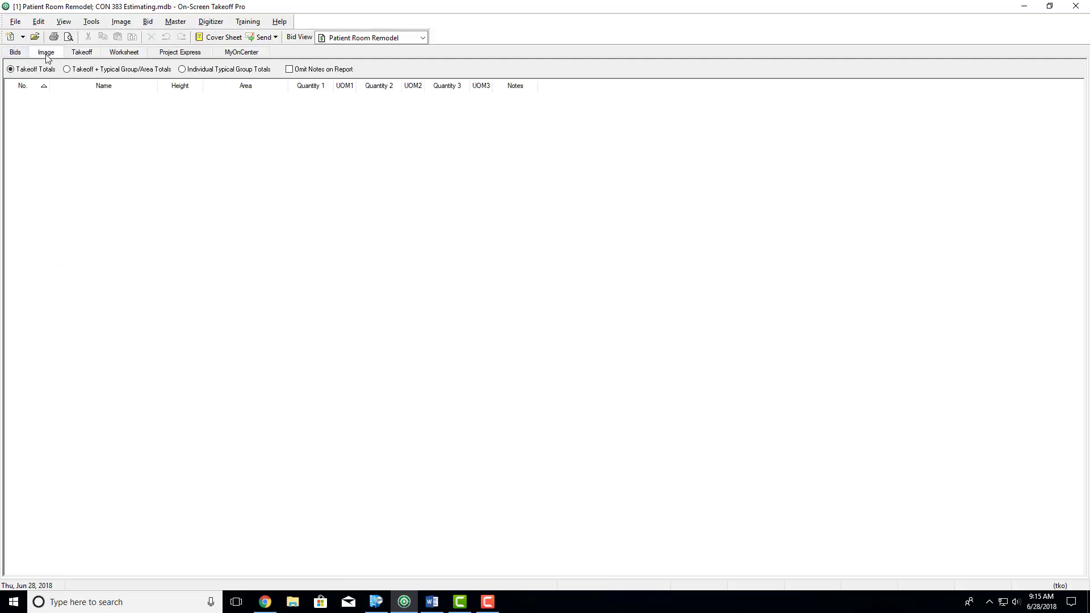
pyautogui.click(125, 53)
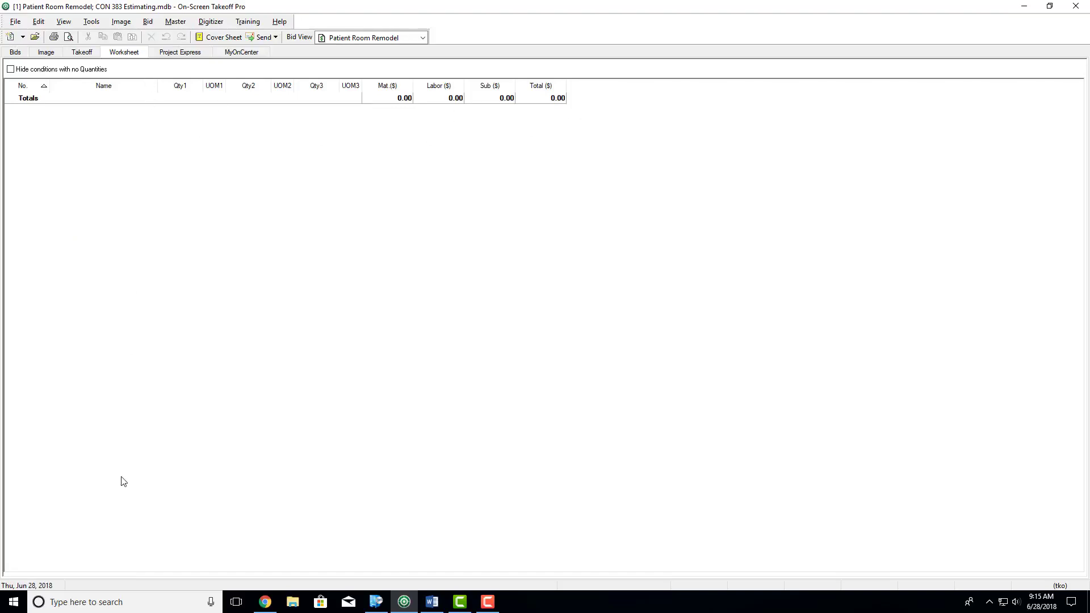
# - View the Project Express page, dismissing its welcome dialog, and the MyOnCenter page before returning to the plan image
pyautogui.click(172, 56)
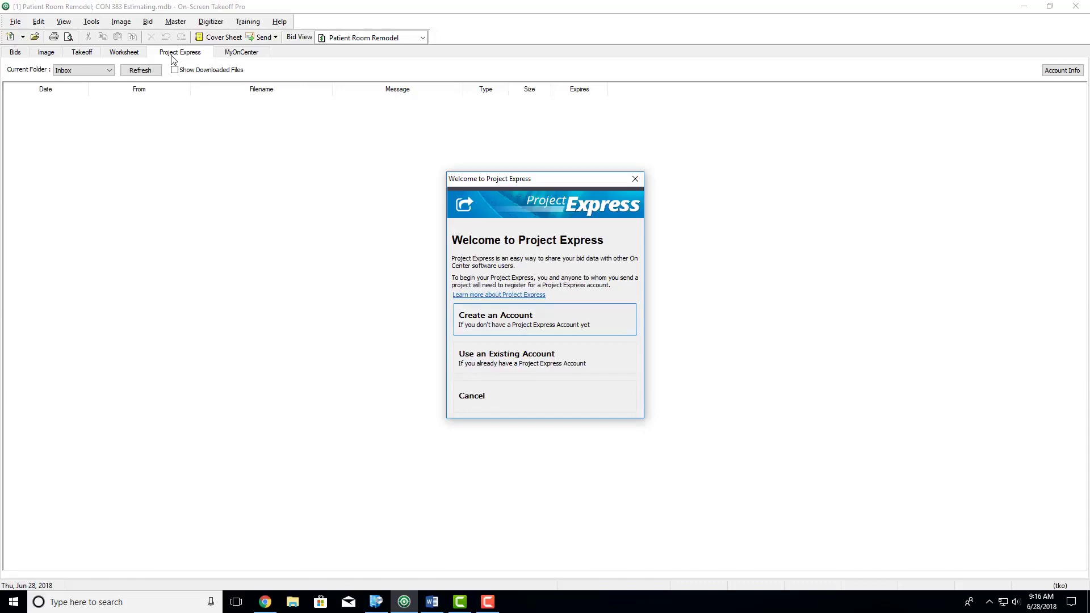
pyautogui.click(636, 179)
pyautogui.click(242, 53)
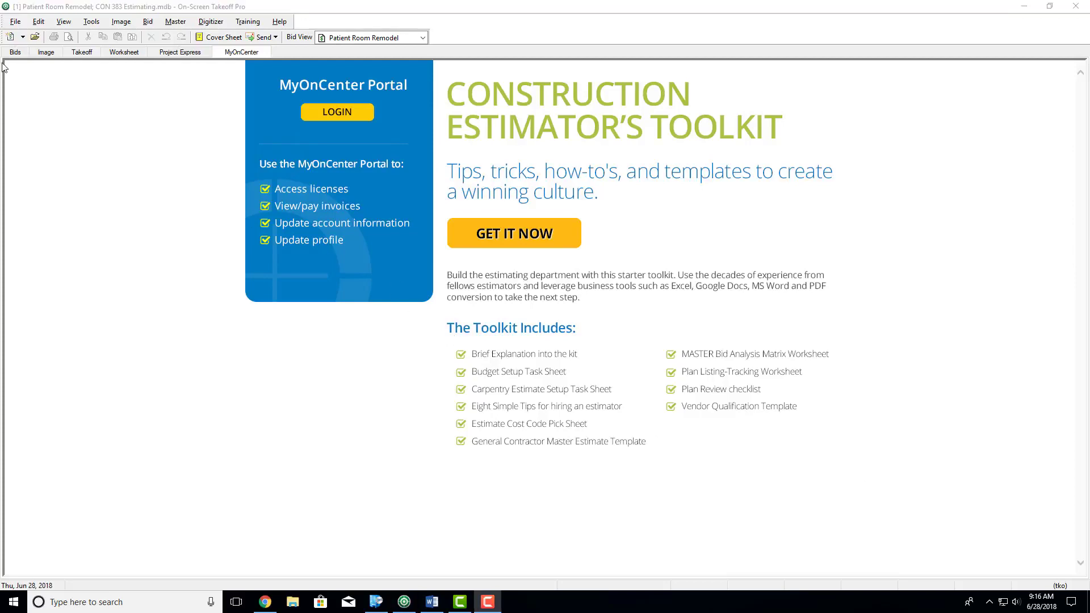
pyautogui.click(47, 54)
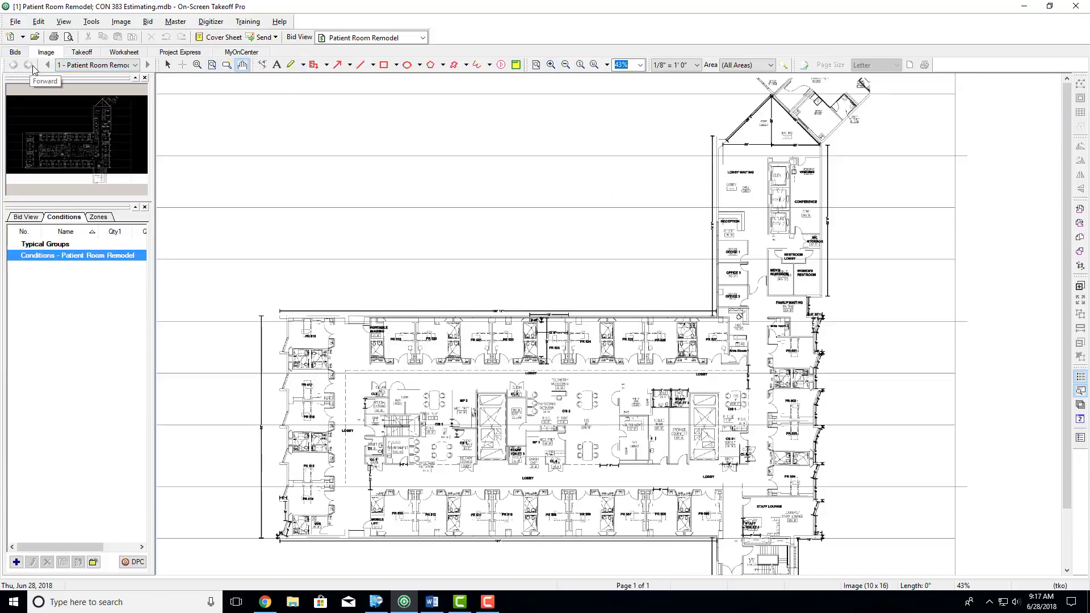
# - Check the image page list, magnify the patient rooms around PR 516 to PR 520, and fit the whole page again
pyautogui.click(134, 65)
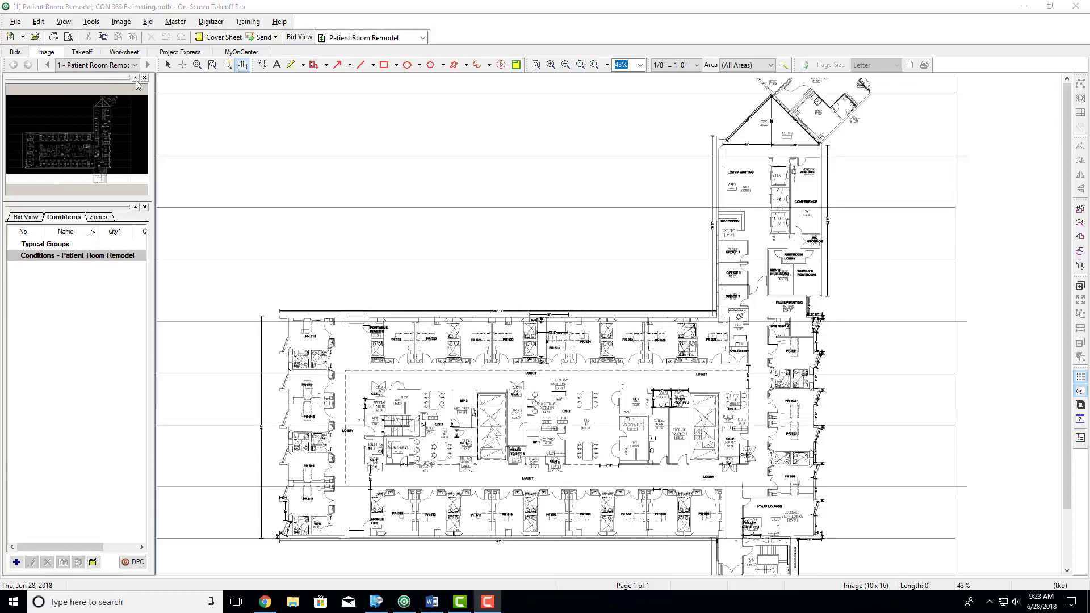
pyautogui.click(135, 64)
pyautogui.click(197, 64)
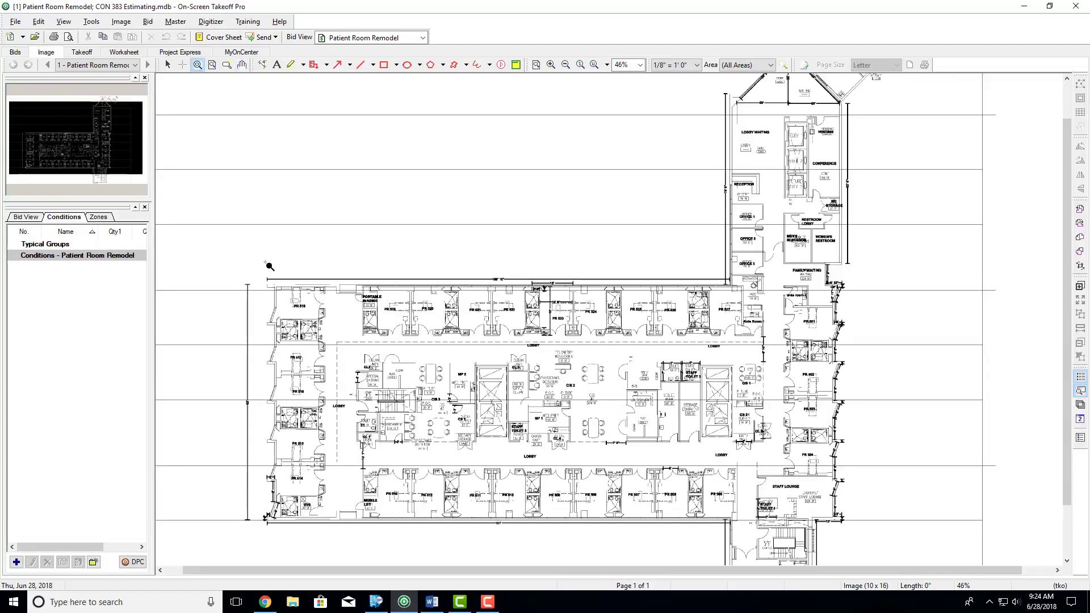
pyautogui.moveTo(269, 283); pyautogui.dragTo(484, 400)
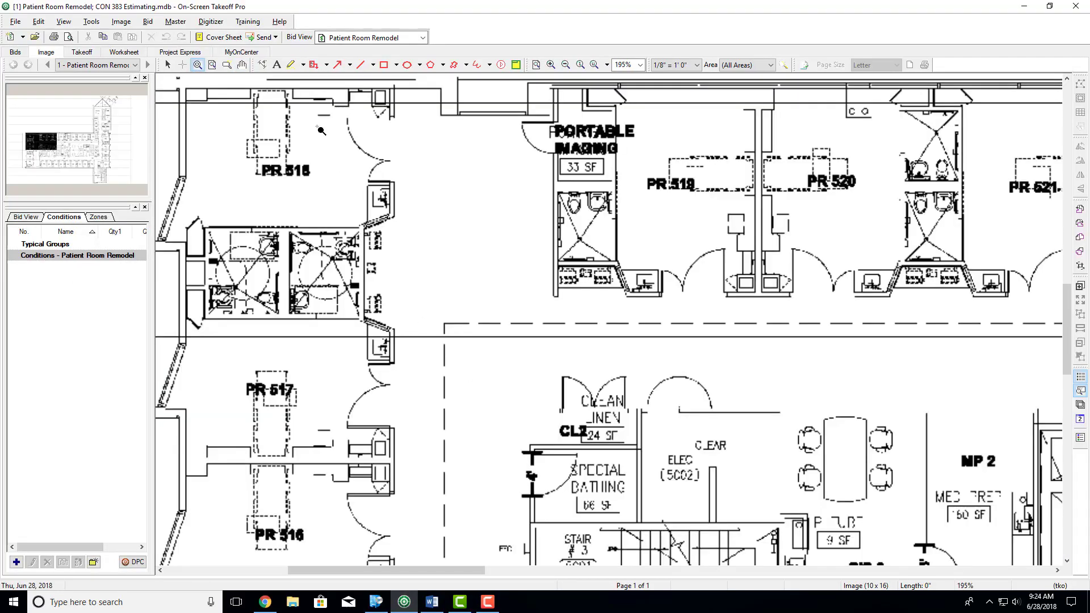
pyautogui.click(213, 65)
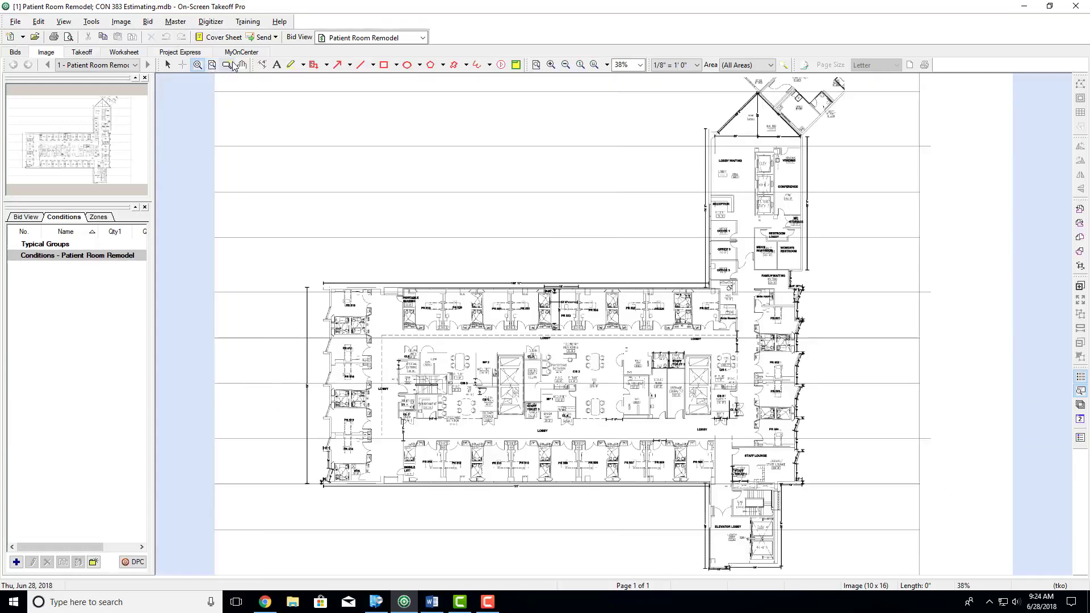
# - Try the view navigation tools on the plan, enlarging it and bringing the patient rooms and central lobby area into view
pyautogui.click(228, 64)
pyautogui.moveTo(415, 316); pyautogui.dragTo(369, 455)
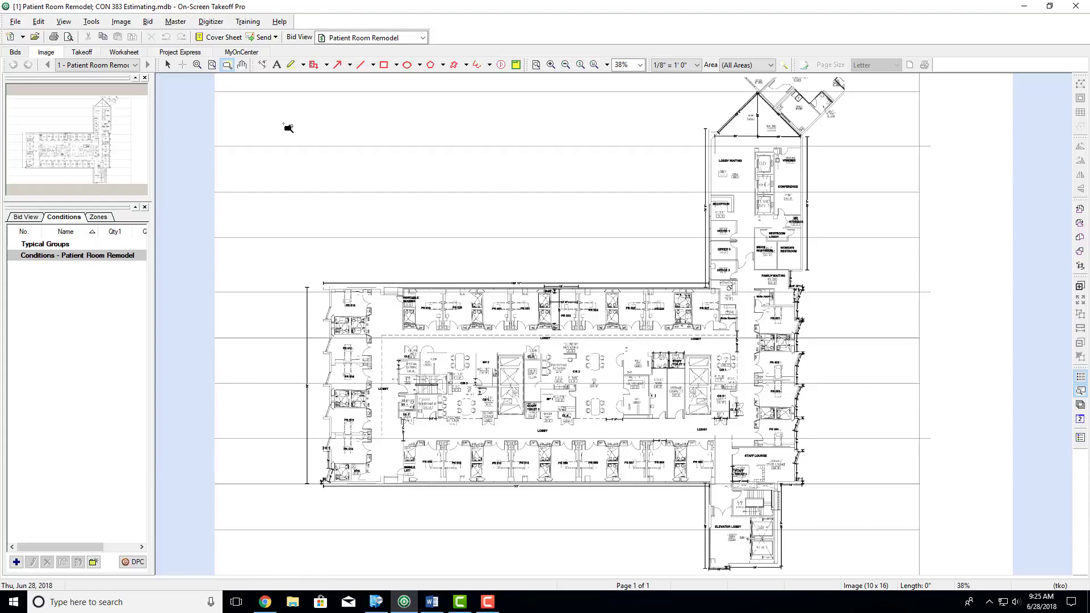
pyautogui.click(242, 65)
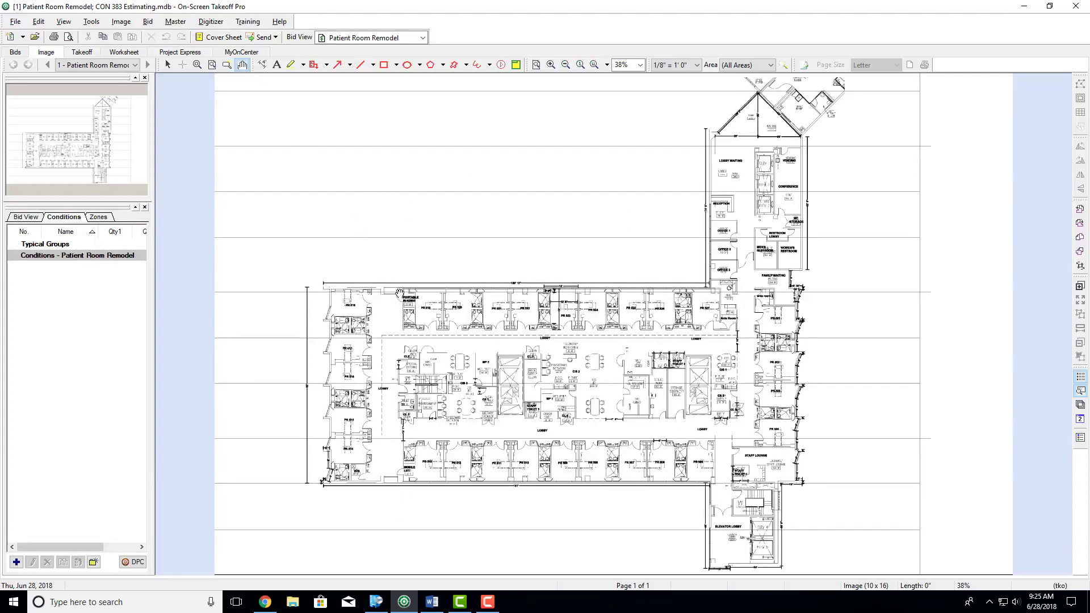
pyautogui.scroll(3, 445, 375)
pyautogui.moveTo(459, 321); pyautogui.dragTo(466, 434)
pyautogui.click(169, 65)
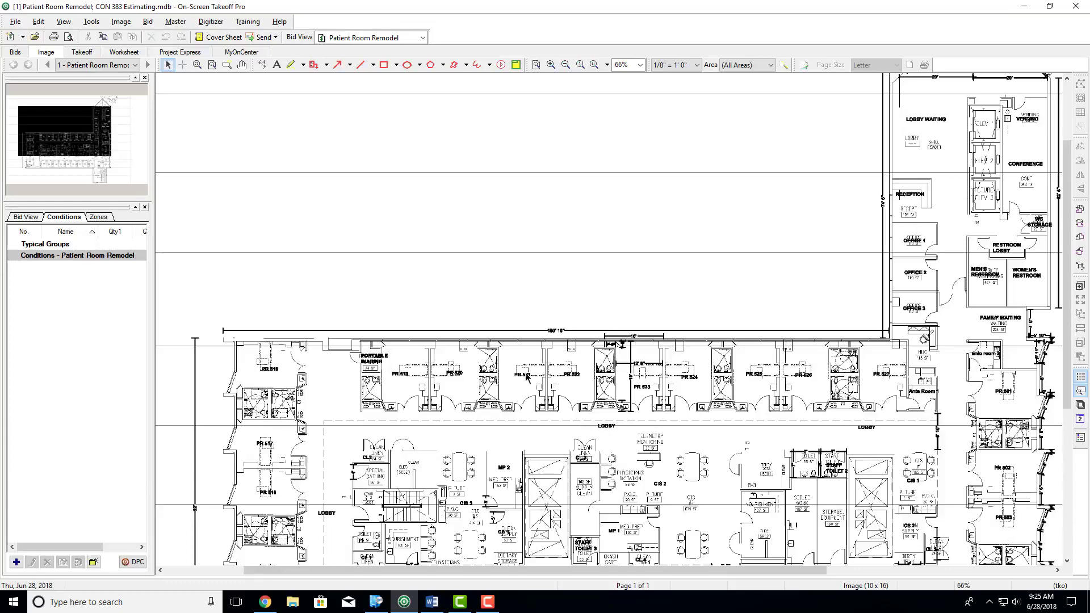
pyautogui.click(242, 65)
pyautogui.moveTo(461, 395); pyautogui.dragTo(440, 291)
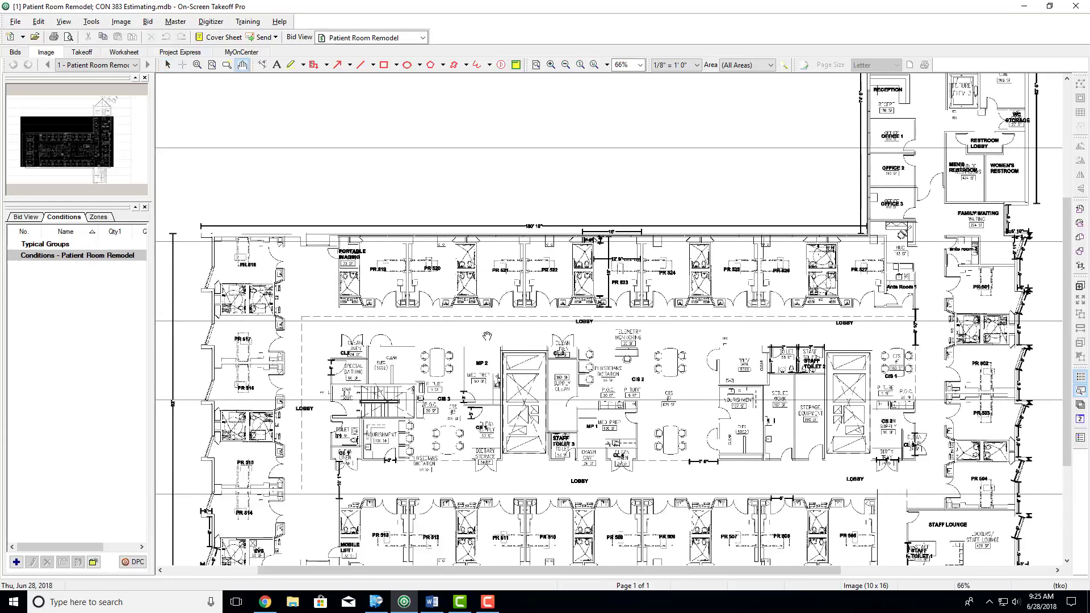
# - Add a horizontal dimension about 21' 2" long along the upper exterior wall, from PR 518 to just past PR 520
pyautogui.click(262, 65)
pyautogui.click(254, 235)
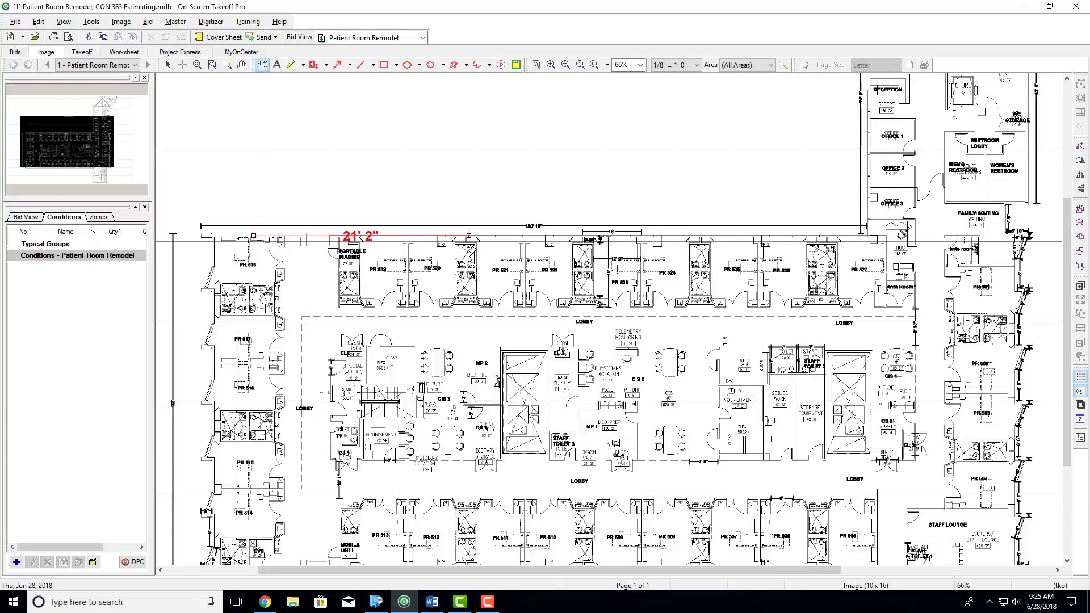
pyautogui.click(469, 235)
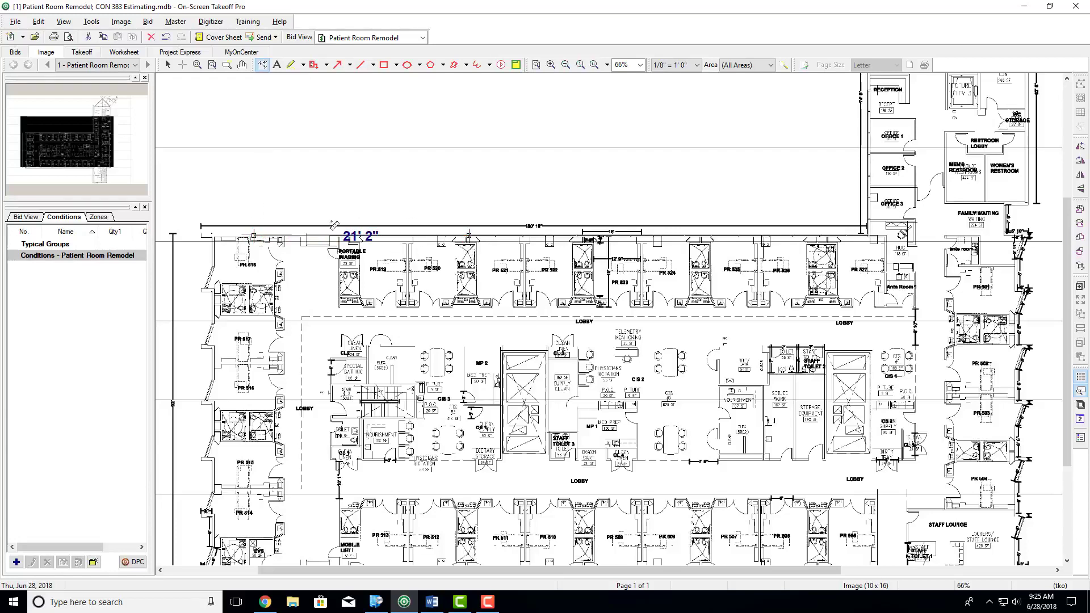
# - Add a text annotation reading "Text" above the plan and a long yellow highlight strip just above the upper wall's dimension line
pyautogui.click(277, 65)
pyautogui.click(332, 174)
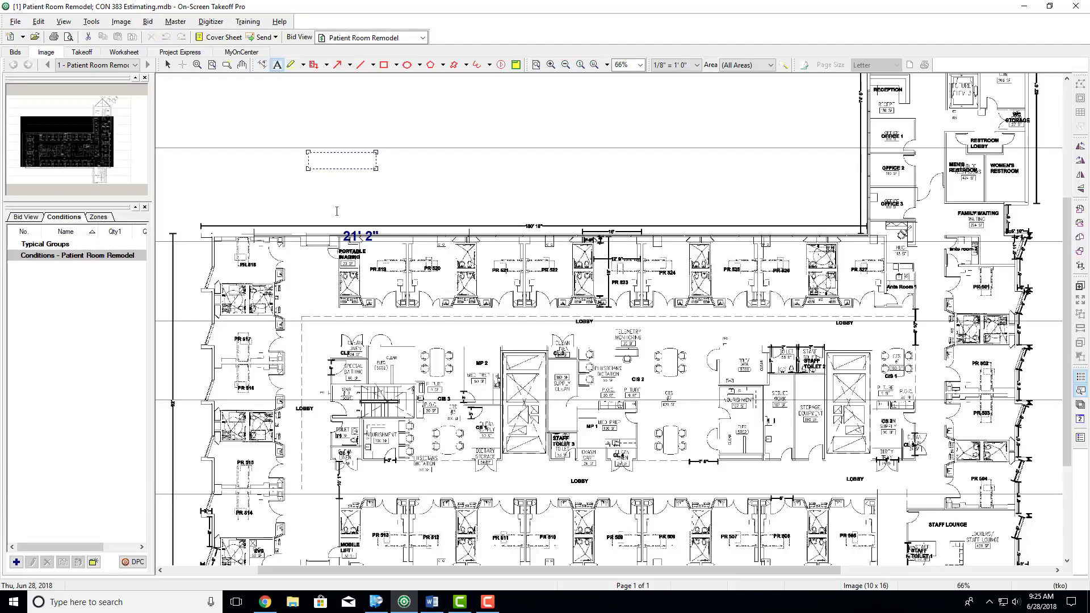
pyautogui.write('Text')
pyautogui.click(291, 65)
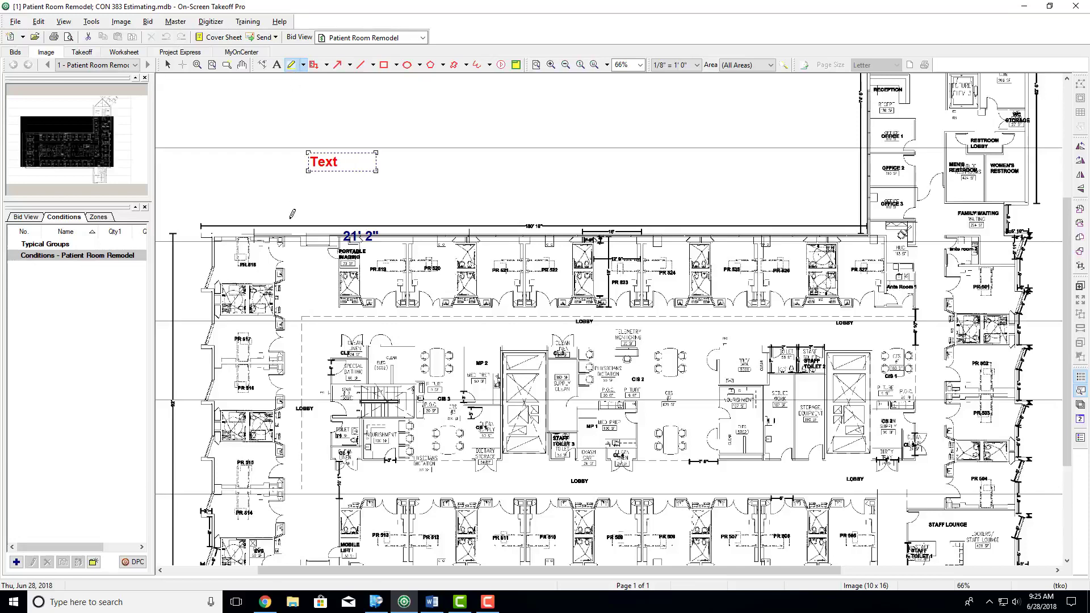
pyautogui.moveTo(289, 214); pyautogui.dragTo(586, 214)
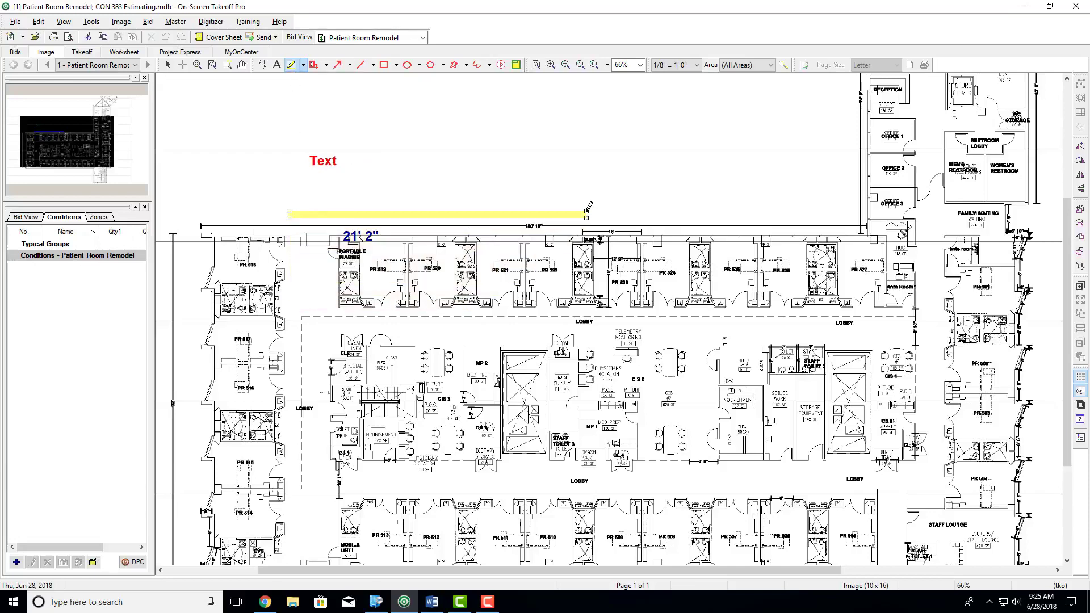
# - Place a callout annotation reading "RFI" with its arrow pointing at patient room PR 524
pyautogui.click(314, 64)
pyautogui.click(690, 281)
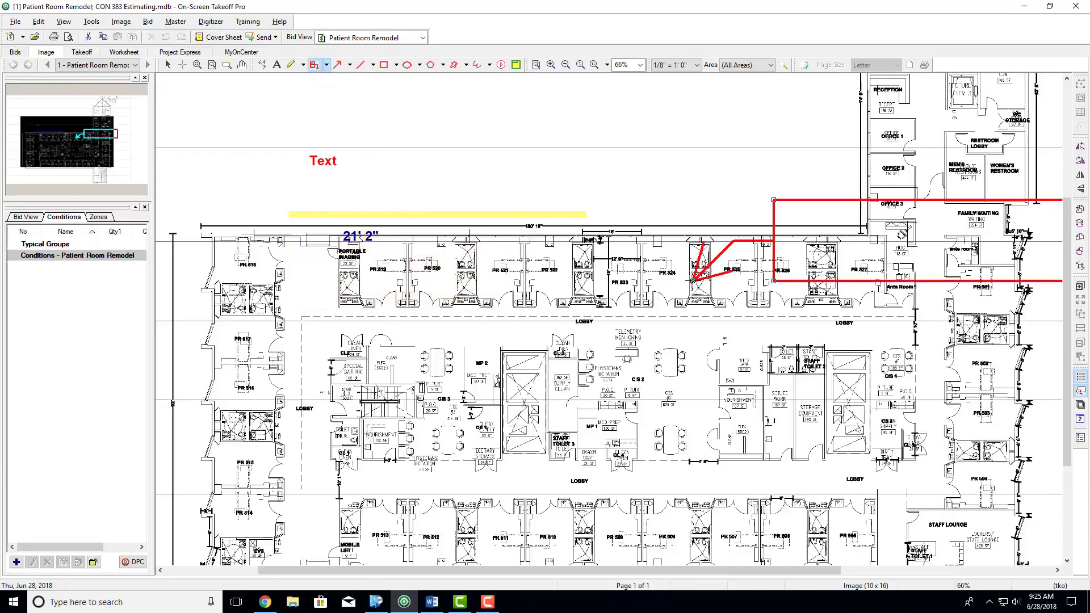
pyautogui.click(680, 280)
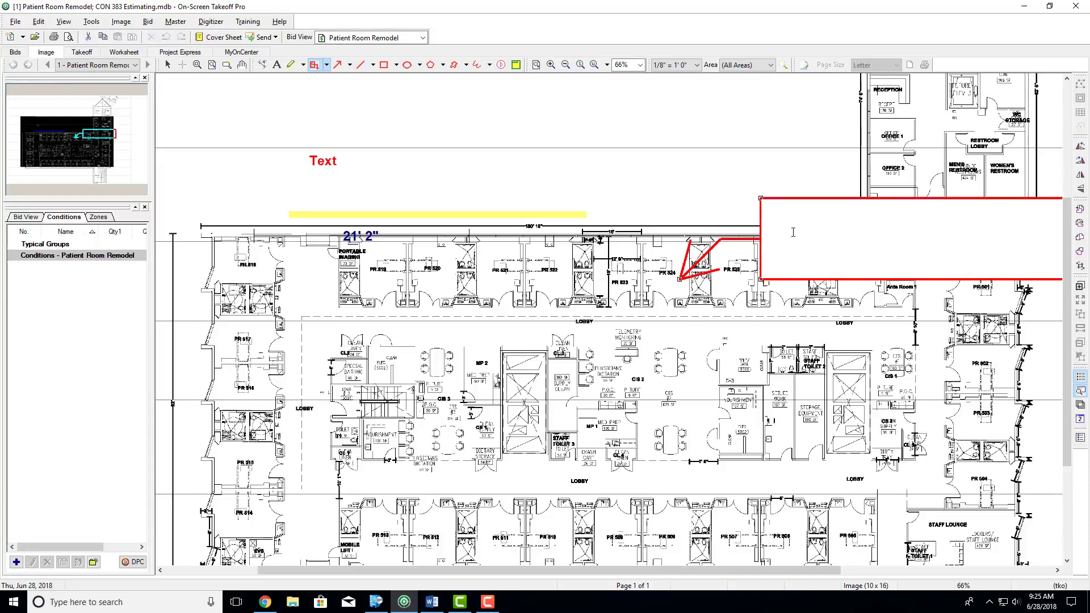
pyautogui.write('RFI')
# - Draw an arrow annotation from PR 519 to the CIS 2 area and a nearly horizontal line along the upper lobby's dashed boundary
pyautogui.click(338, 64)
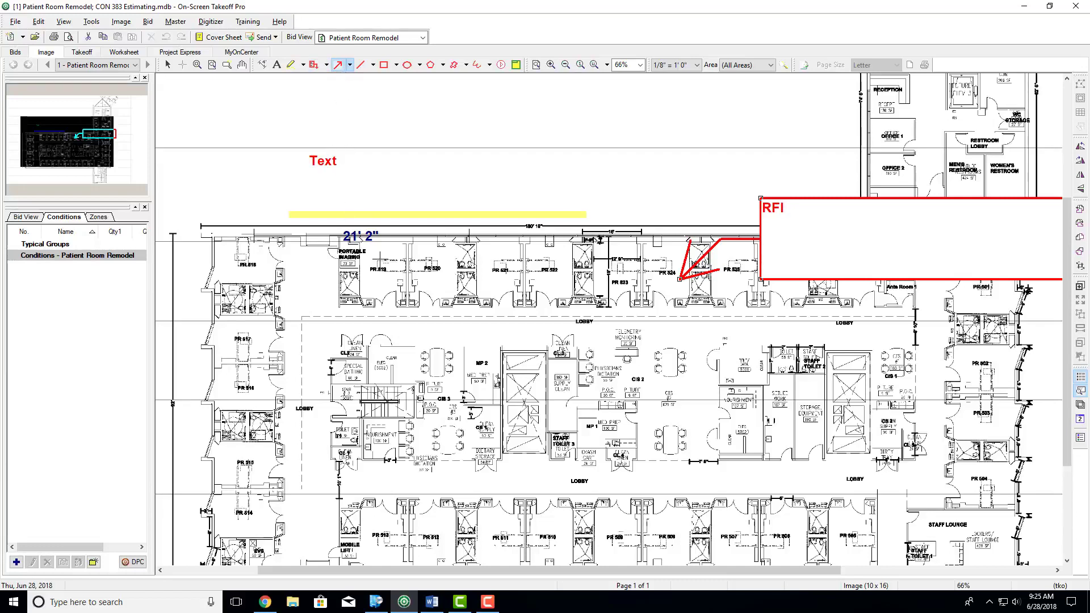
pyautogui.moveTo(379, 262)
pyautogui.mouseDown()
pyautogui.moveTo(624, 320)
pyautogui.moveTo(676, 352)
pyautogui.mouseUp()
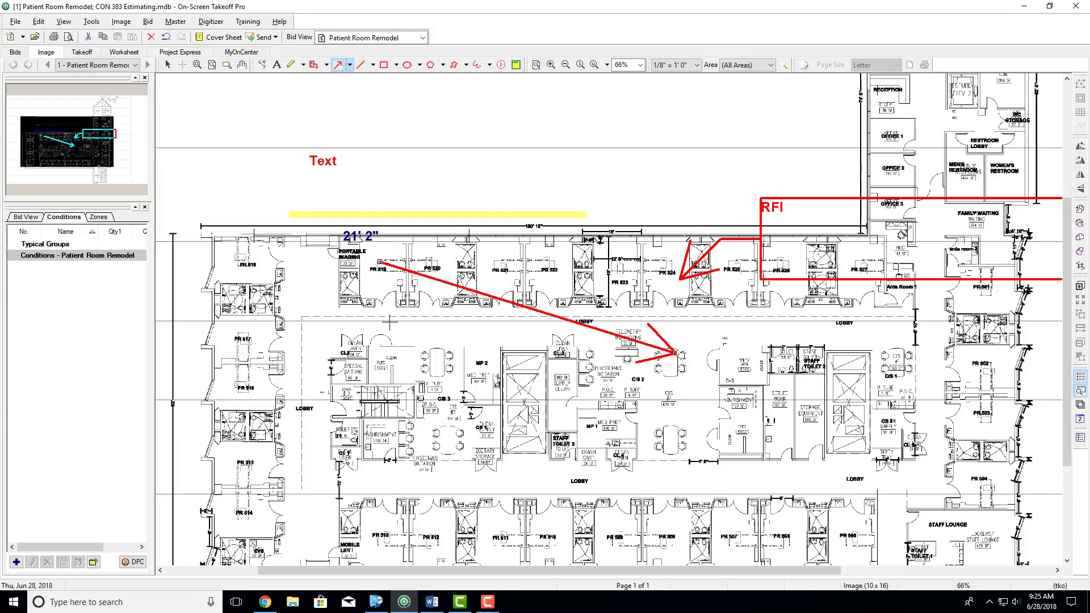
pyautogui.click(361, 65)
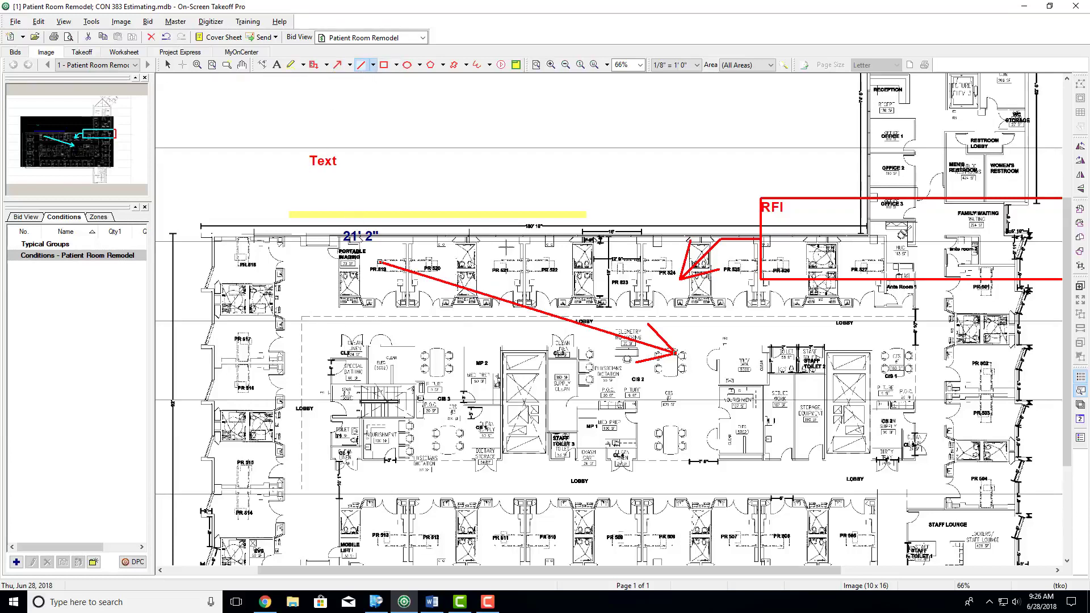
pyautogui.moveTo(317, 317); pyautogui.dragTo(506, 322)
# - Draw a rectangle annotation overlapping the yellow highlight and a circle directly above it in the blank area
pyautogui.click(385, 65)
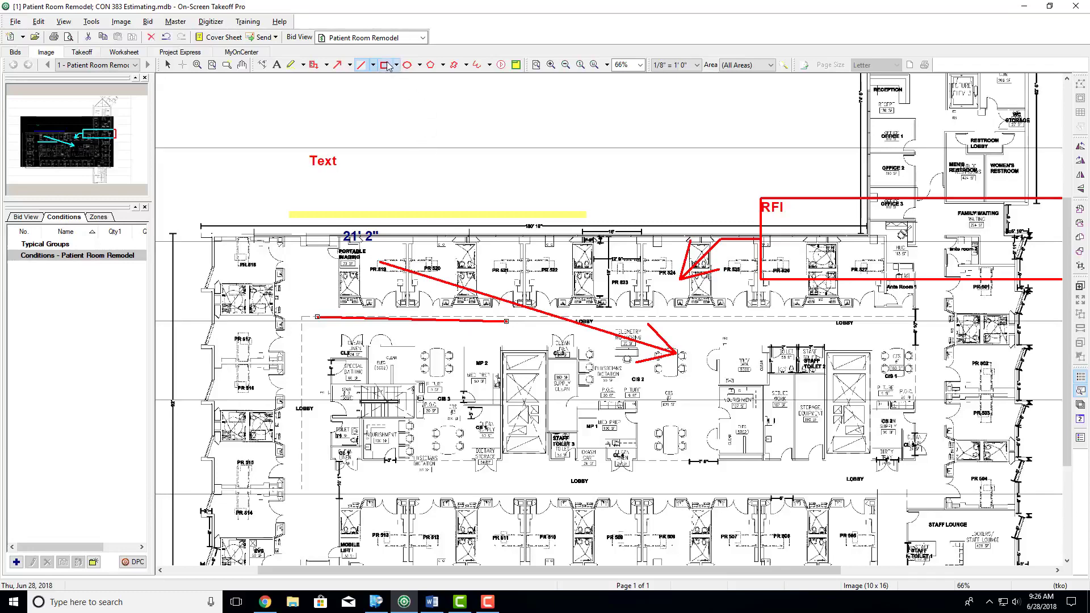
pyautogui.moveTo(370, 174); pyautogui.dragTo(557, 219)
pyautogui.click(408, 64)
pyautogui.moveTo(441, 89); pyautogui.dragTo(423, 105)
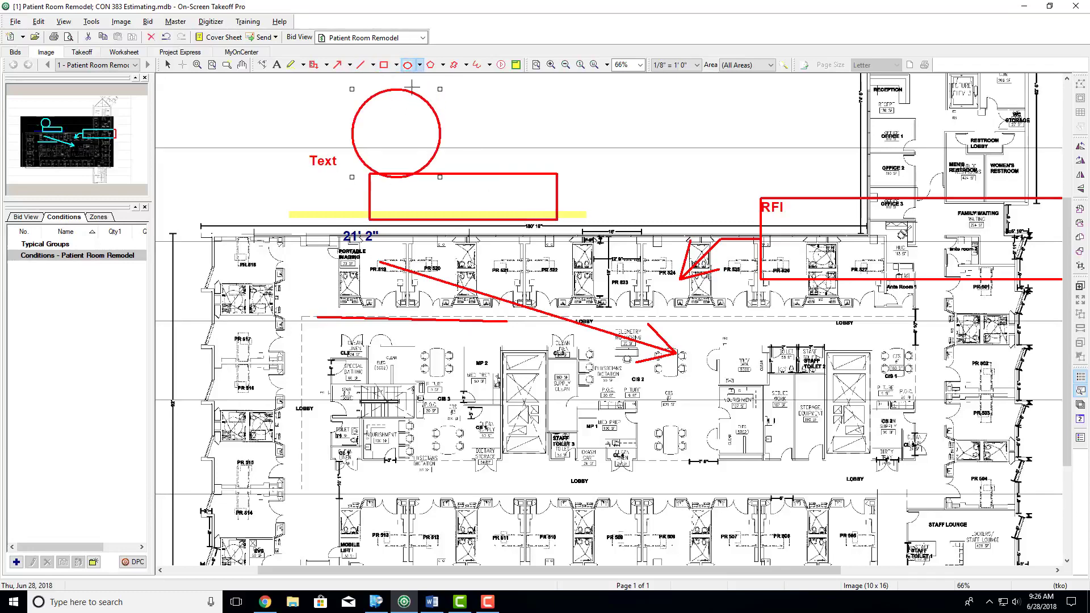
# - Draw a closed irregular polygon annotation with star-like points, reaching from the blank area above the plan down to CIS 2
pyautogui.click(432, 64)
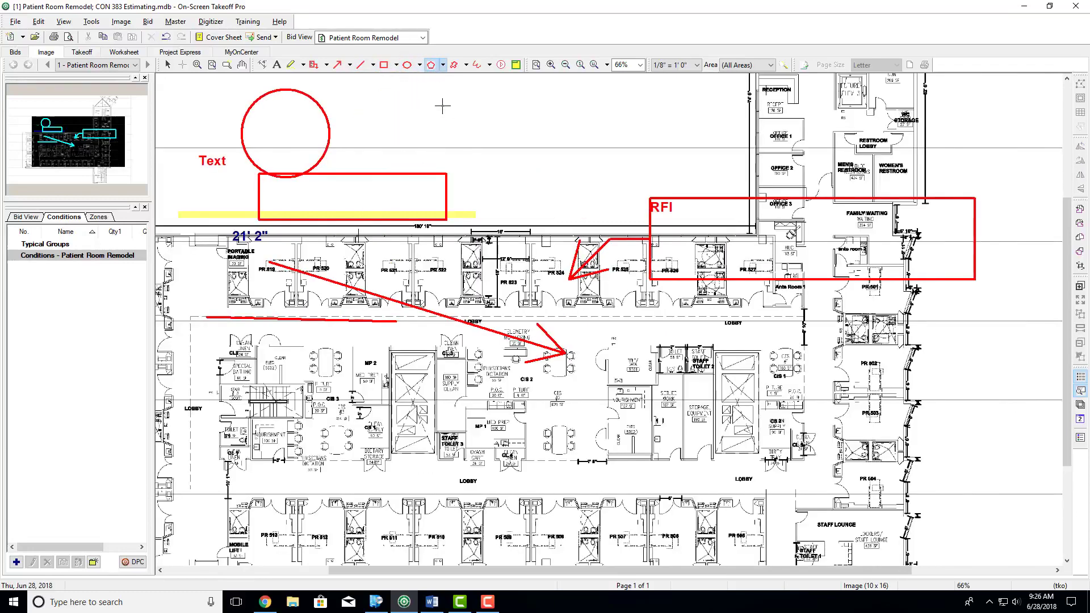
pyautogui.click(518, 109)
pyautogui.click(501, 172)
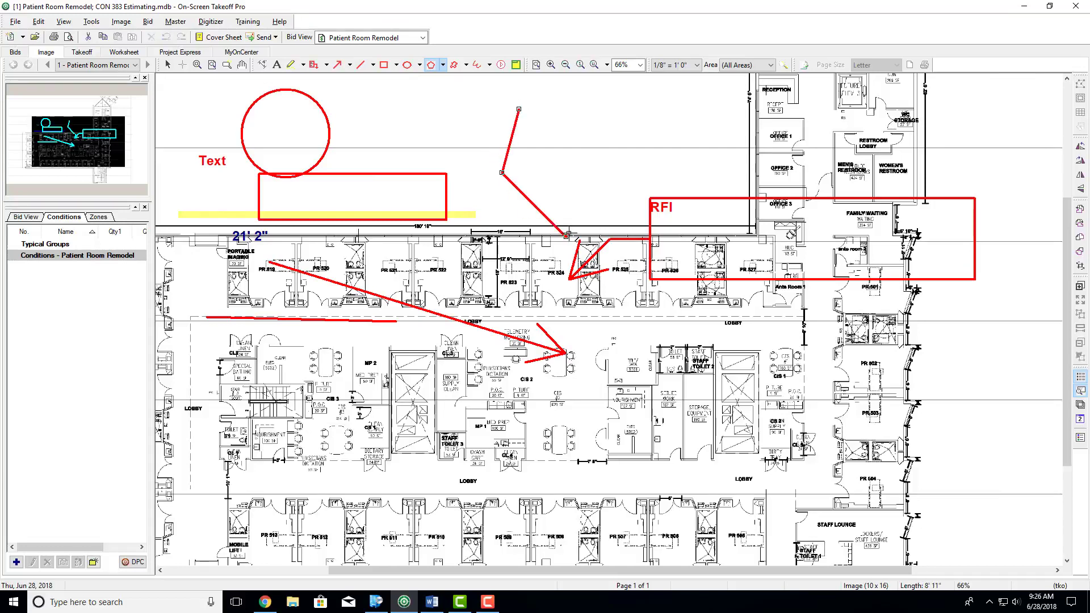
pyautogui.click(566, 235)
pyautogui.click(613, 209)
pyautogui.click(614, 297)
pyautogui.click(560, 353)
pyautogui.click(503, 257)
pyautogui.click(451, 229)
pyautogui.click(441, 209)
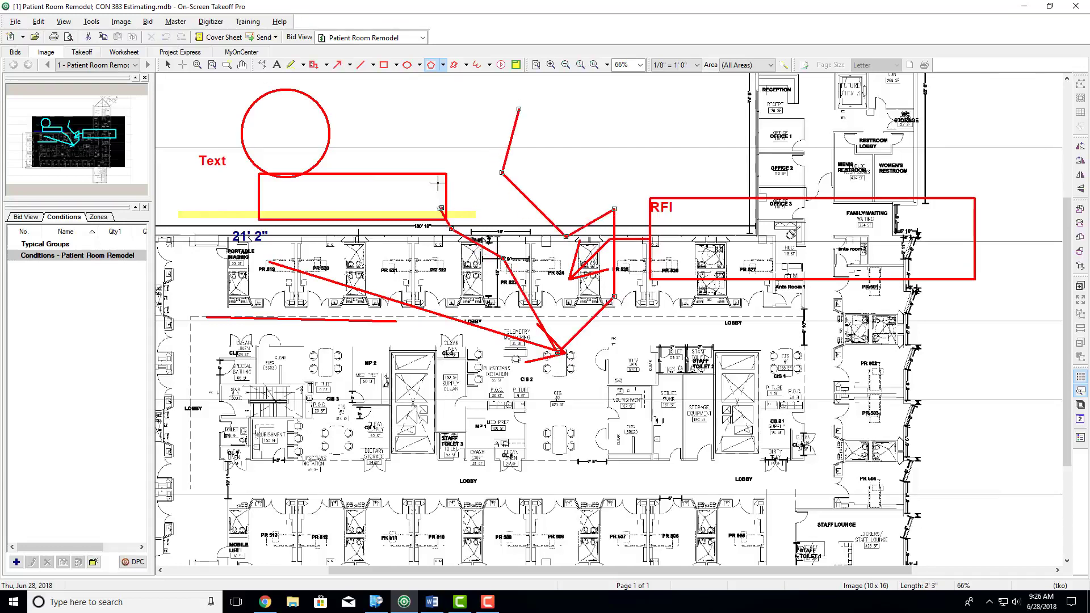
pyautogui.click(418, 126)
pyautogui.click(468, 139)
pyautogui.click(519, 109)
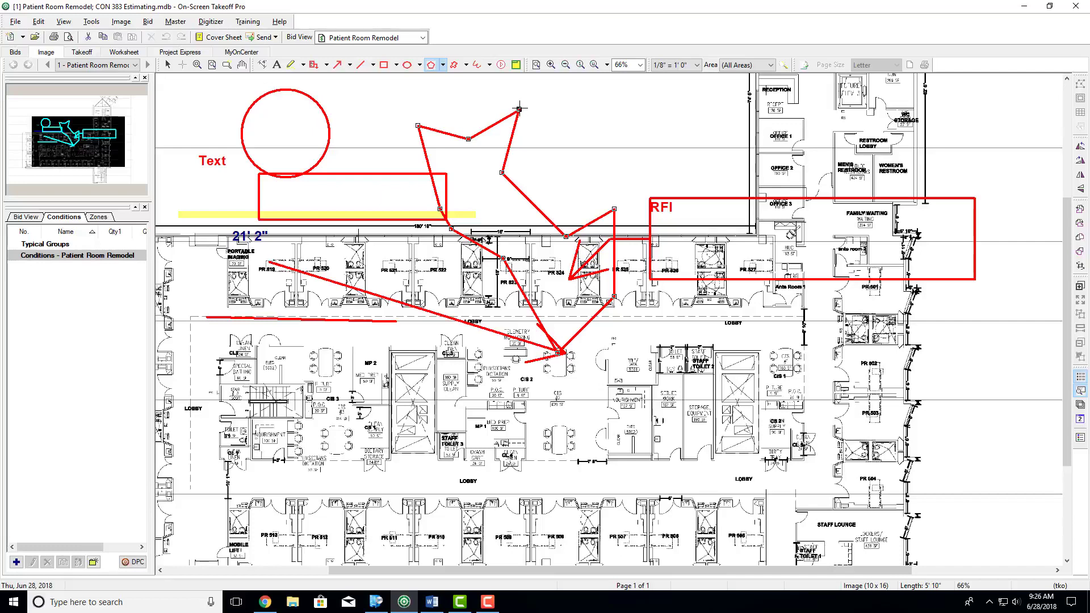
# - Draw a closed, irregular cloud annotation from the blank area above the plan, around the central CIS 2 area down to the lower lobby
pyautogui.click(454, 64)
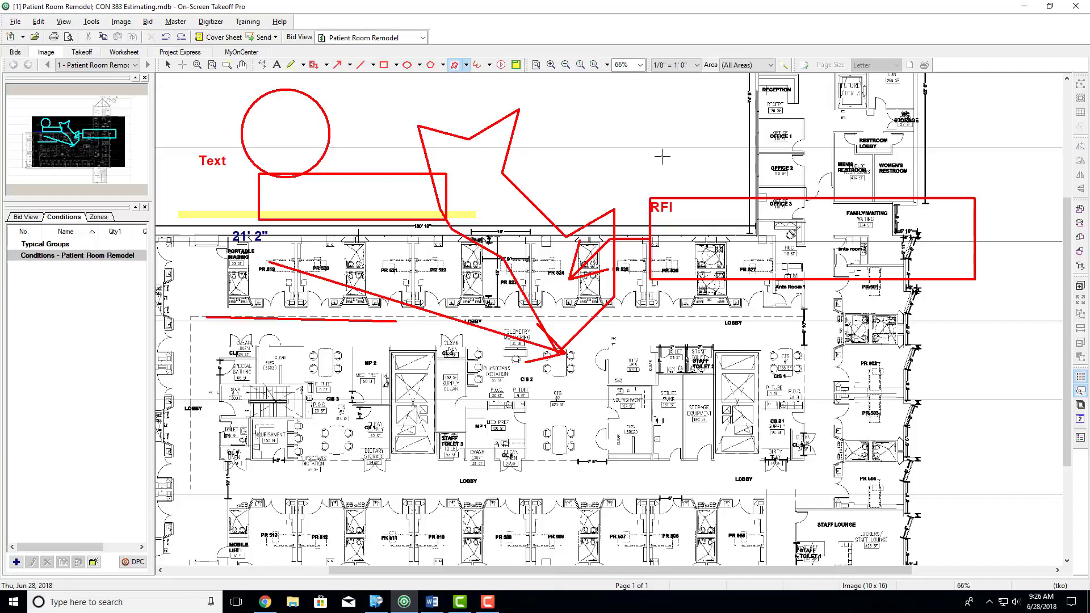
pyautogui.click(612, 129)
pyautogui.click(720, 129)
pyautogui.click(720, 189)
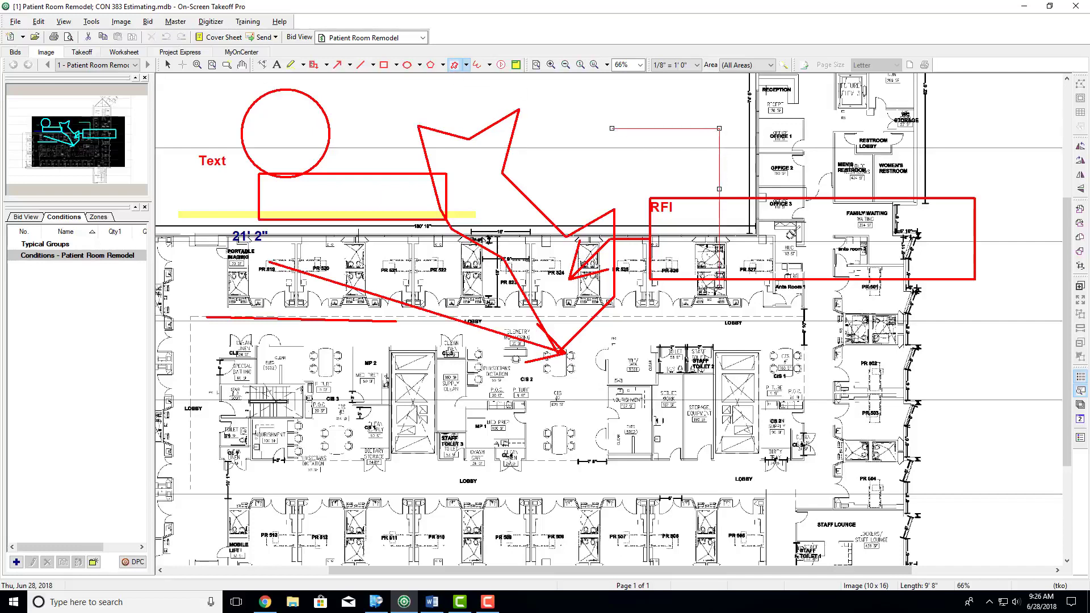
pyautogui.click(719, 306)
pyautogui.click(676, 466)
pyautogui.click(545, 466)
pyautogui.click(442, 406)
pyautogui.click(562, 405)
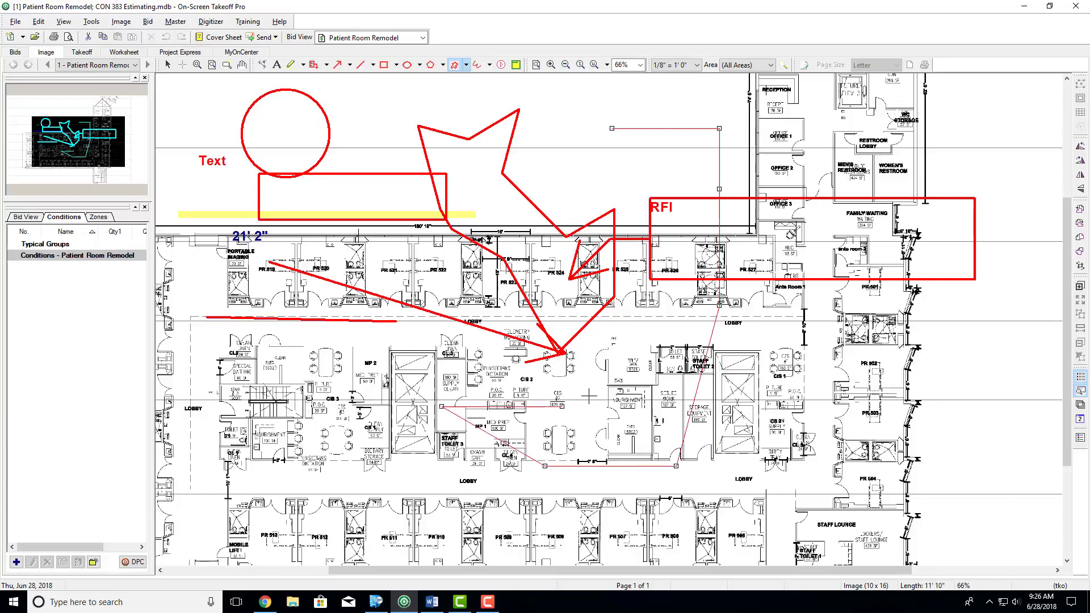
pyautogui.click(591, 407)
pyautogui.click(509, 324)
pyautogui.click(572, 215)
pyautogui.click(625, 230)
pyautogui.click(605, 155)
pyautogui.click(535, 136)
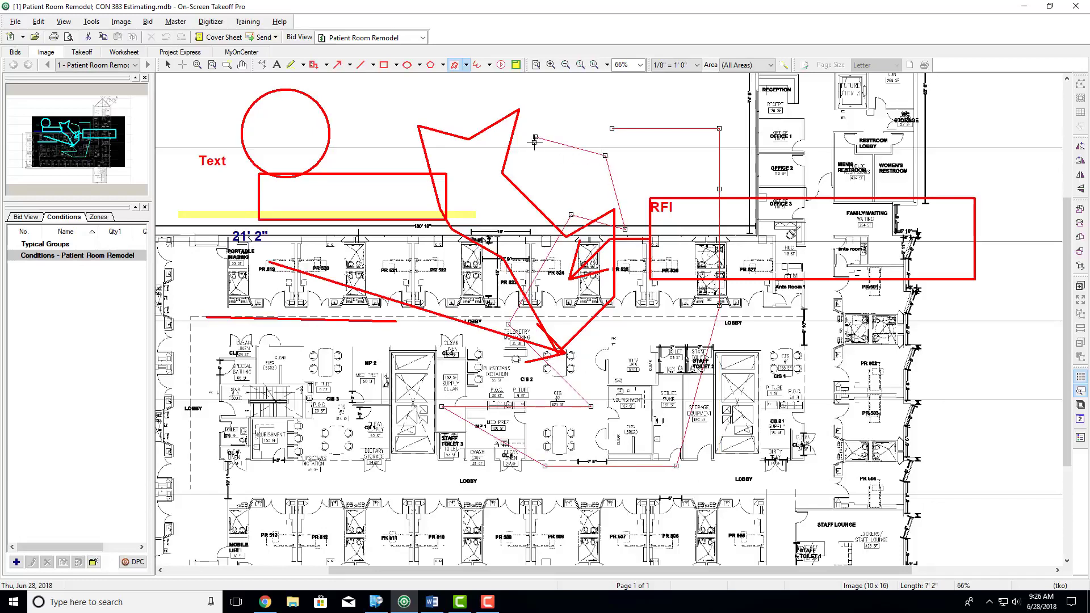
pyautogui.click(545, 99)
pyautogui.click(607, 134)
pyautogui.click(611, 129)
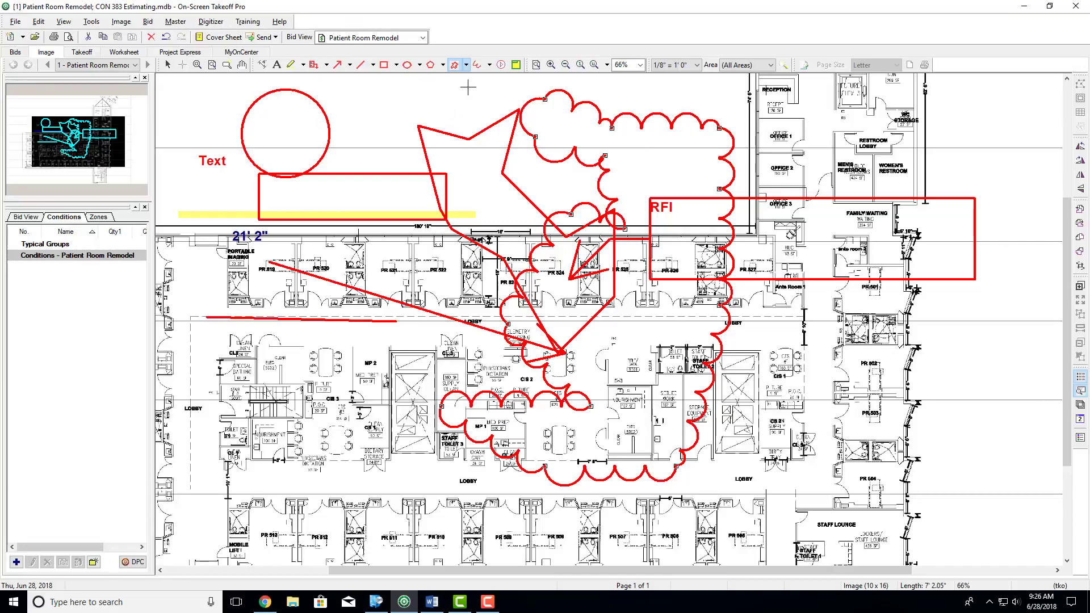
# - Scribble looping freehand annotation lines over the CIS 3 and MP 2 area of the plan
pyautogui.click(477, 65)
pyautogui.click(302, 347)
pyautogui.moveTo(258, 368)
pyautogui.mouseDown()
pyautogui.moveTo(262, 432)
pyautogui.moveTo(392, 523)
pyautogui.moveTo(451, 361)
pyautogui.mouseUp()
pyautogui.moveTo(312, 342); pyautogui.dragTo(334, 355)
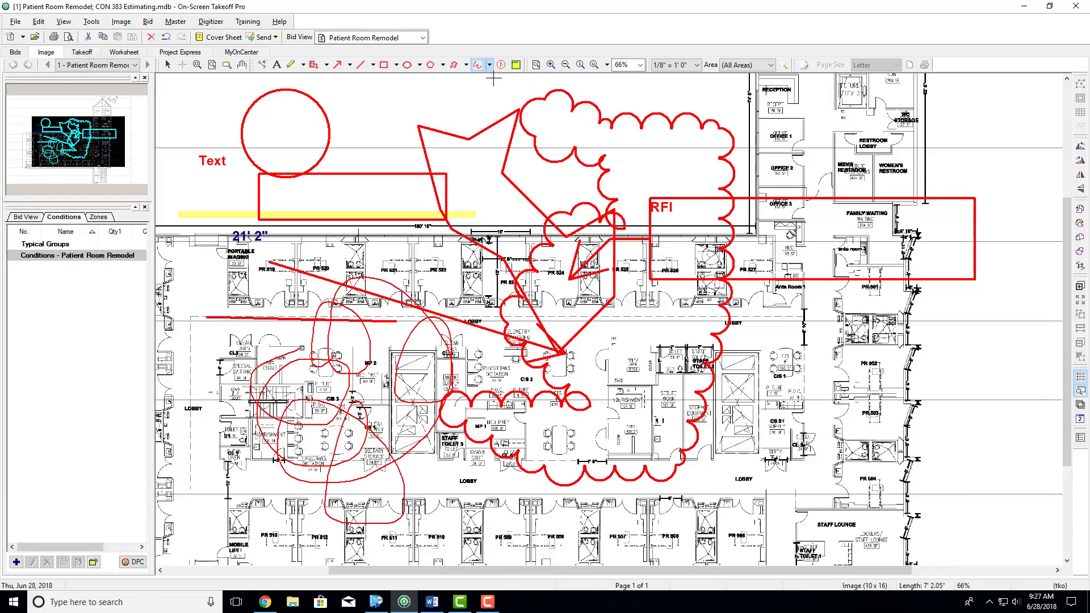
# - Undo all the practice annotations on the plan, including the shapes, arrows, text, highlight and dimension
pyautogui.hotkey('ctrl', 'z')
pyautogui.hotkey('ctrl', 'z')
pyautogui.hotkey('ctrl', 'z')
pyautogui.hotkey('ctrl', 'z')
pyautogui.hotkey('ctrl', 'z')
pyautogui.hotkey('ctrl', 'z')
pyautogui.hotkey('ctrl', 'z')
pyautogui.hotkey('ctrl', 'z')
pyautogui.hotkey('ctrl', 'z')
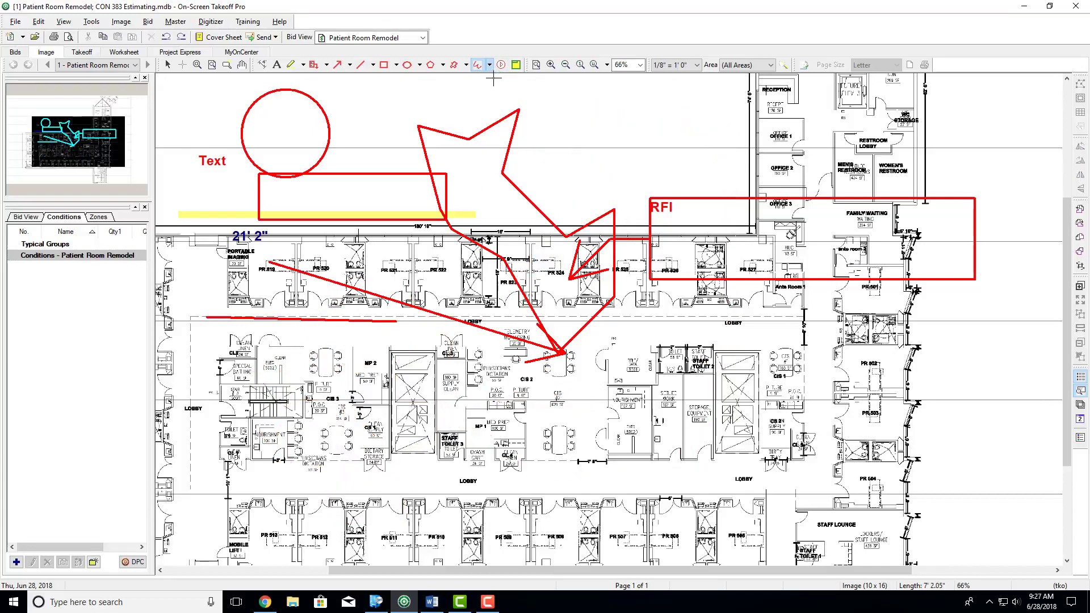
pyautogui.hotkey('ctrl', 'z')
pyautogui.hotkey('ctrl', 'z')
pyautogui.hotkey('ctrl', 'z')
pyautogui.hotkey('ctrl', 'z')
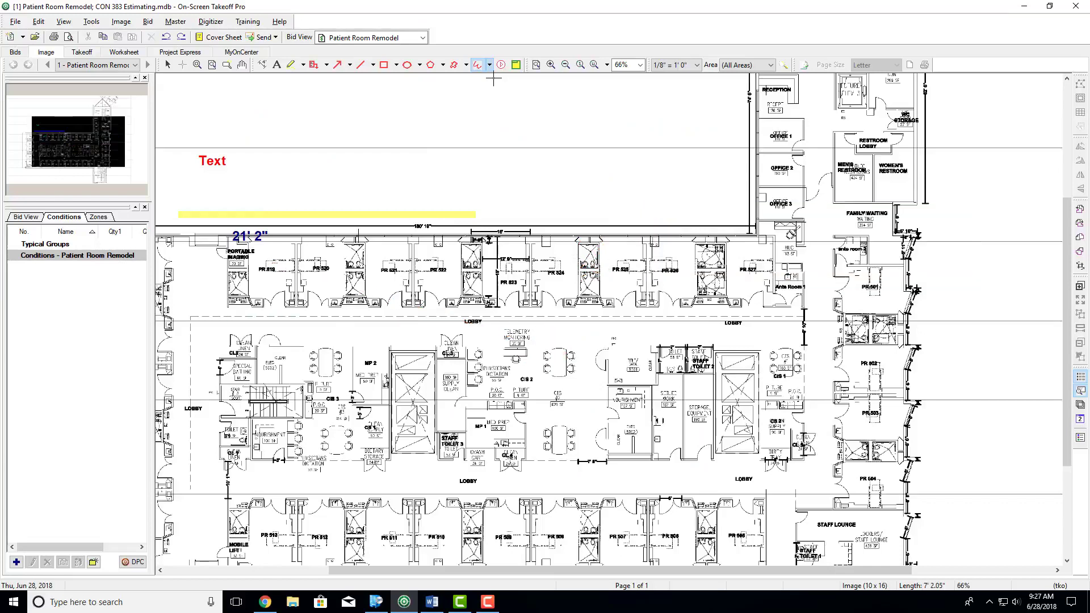
pyautogui.hotkey('ctrl', 'z')
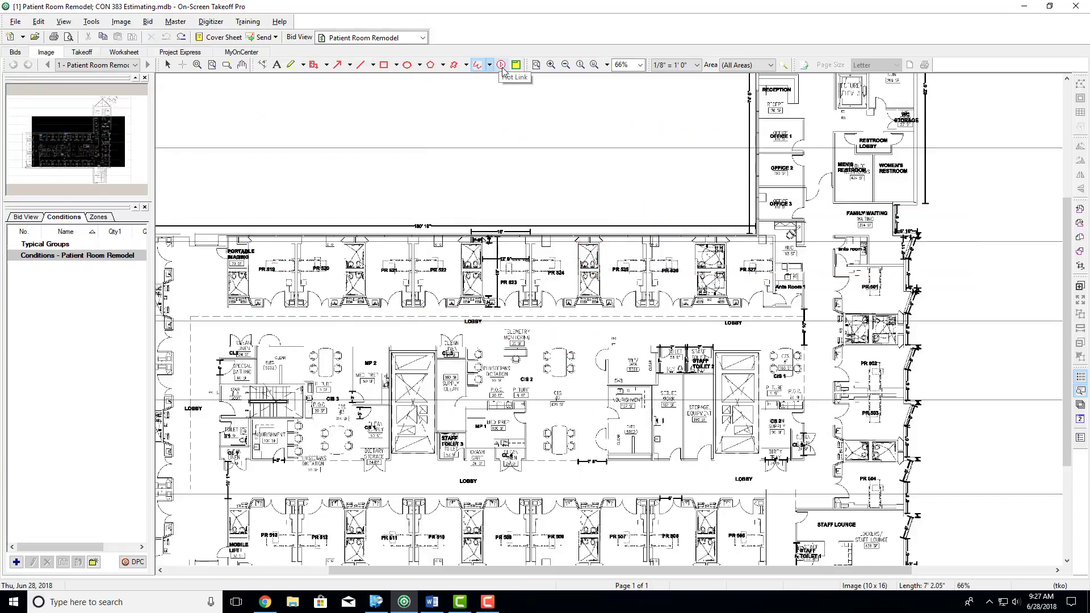
# - Try a named view around rooms PR 523 to PR 525 and undo it
pyautogui.click(501, 65)
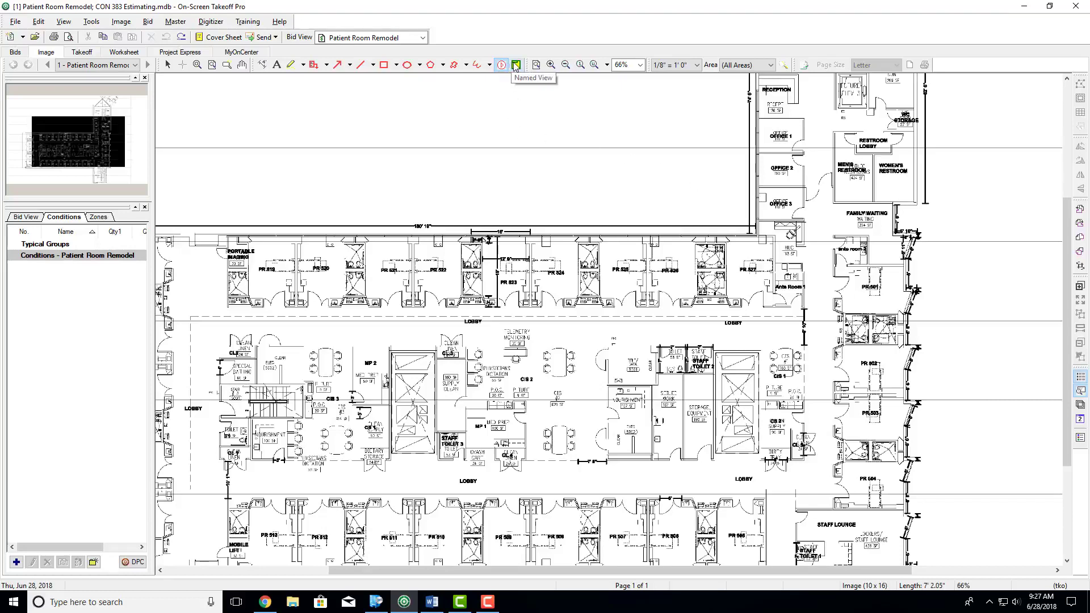
pyautogui.click(516, 64)
pyautogui.moveTo(500, 232); pyautogui.dragTo(648, 363)
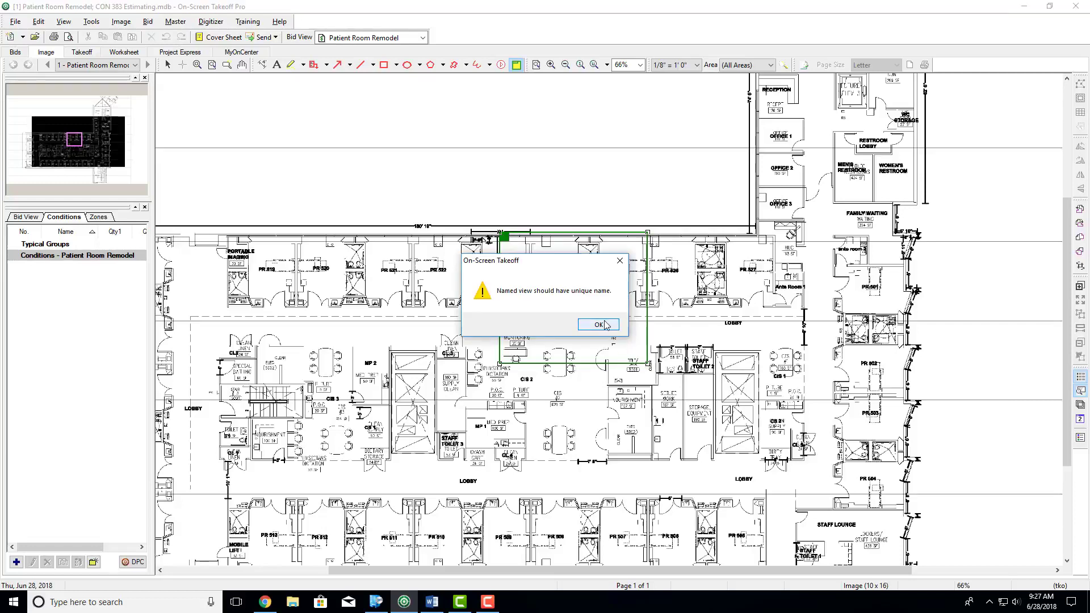
pyautogui.click(599, 325)
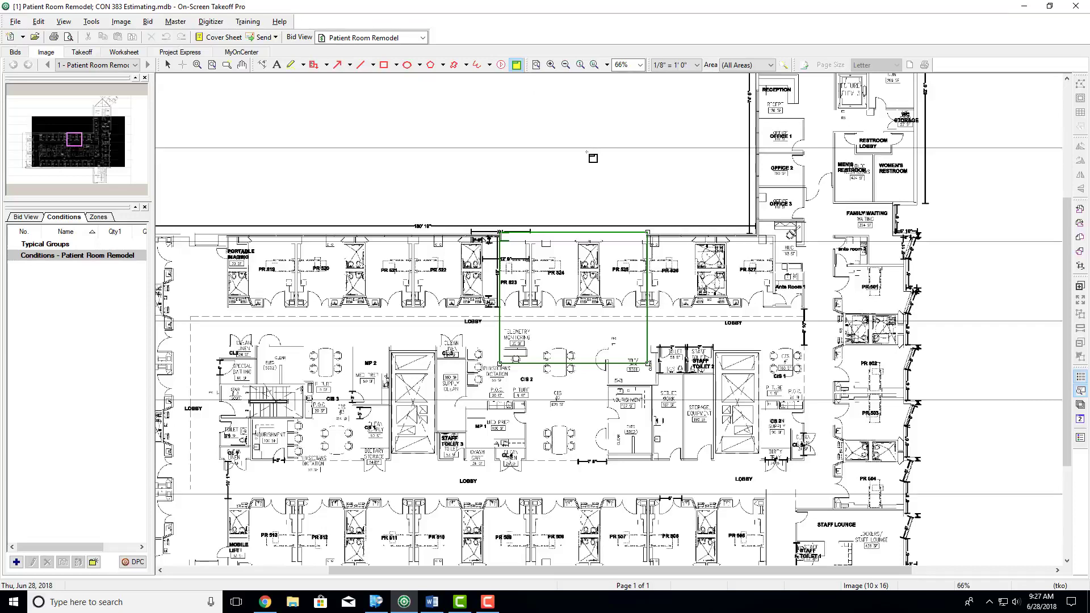
pyautogui.hotkey('ctrl', 'z')
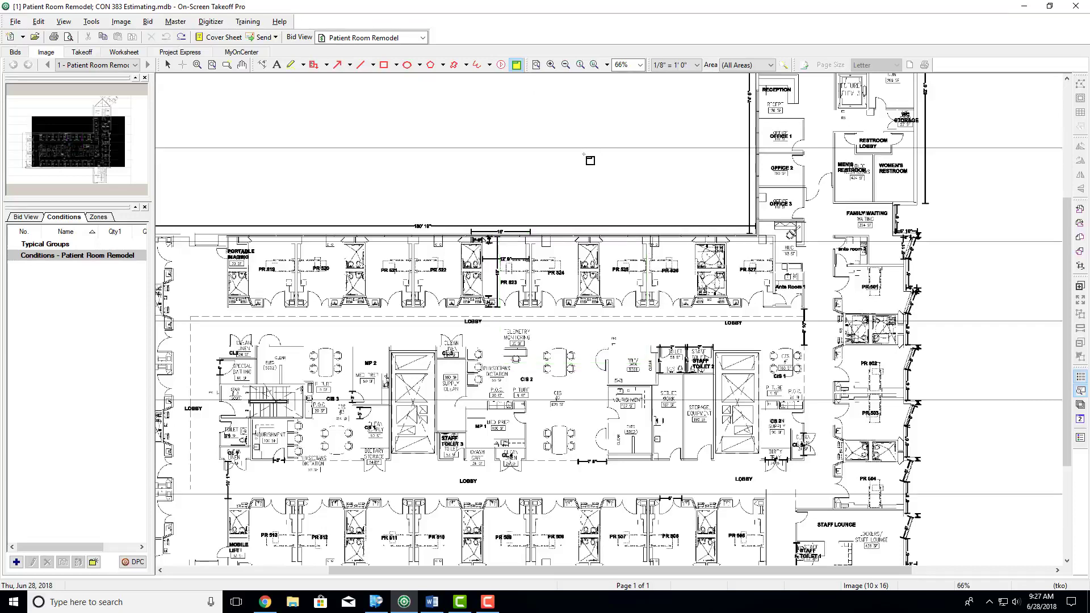
# - Try the zoom commands: fit the whole plan in view, zoom in and out, and switch between 100% and 25%
pyautogui.click(536, 64)
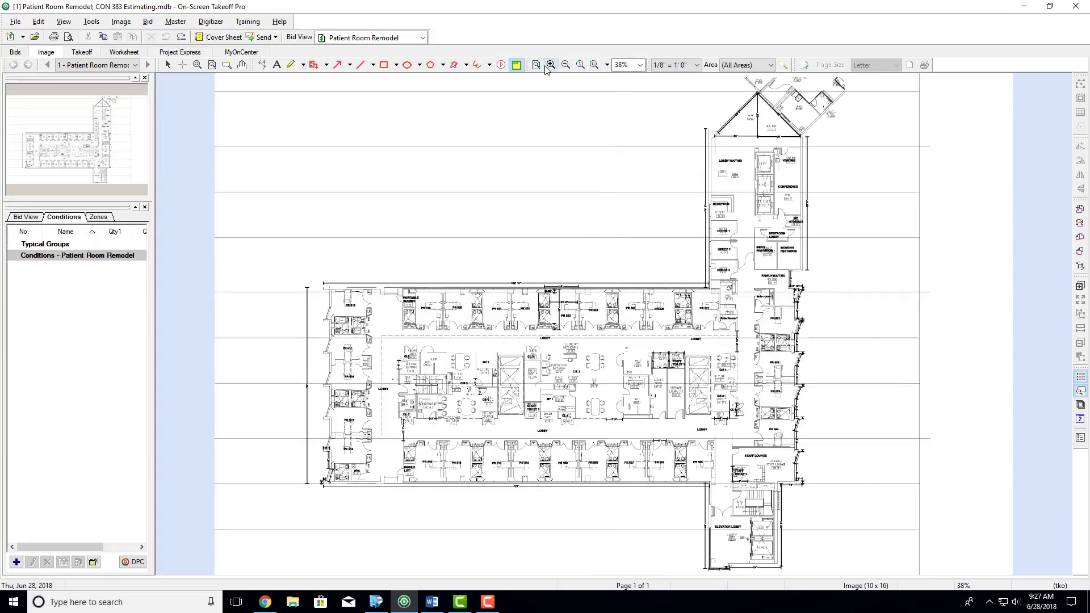
pyautogui.click(550, 65)
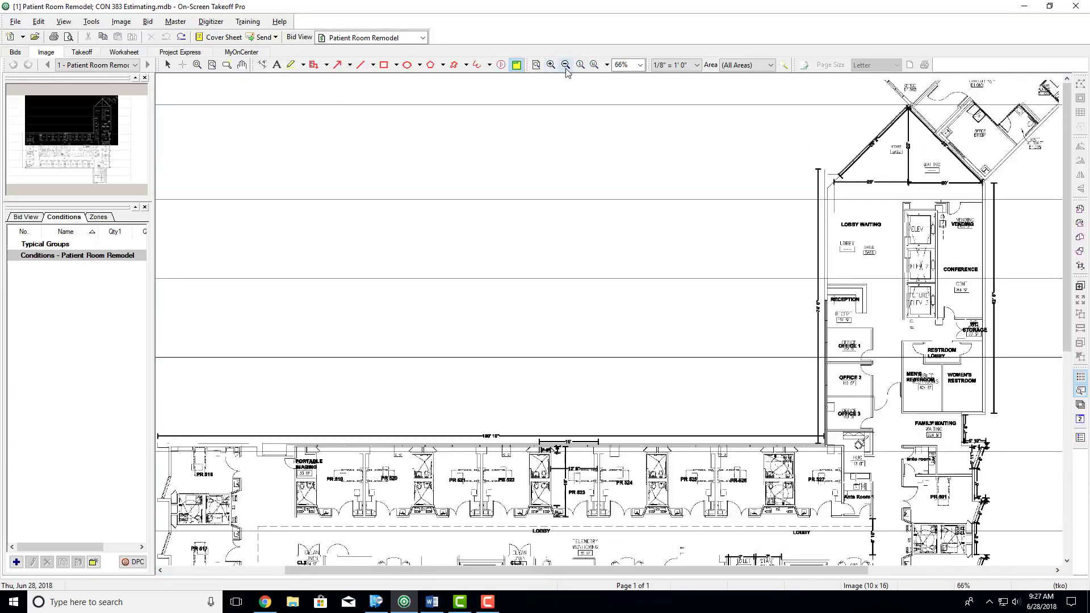
pyautogui.click(565, 64)
pyautogui.click(580, 65)
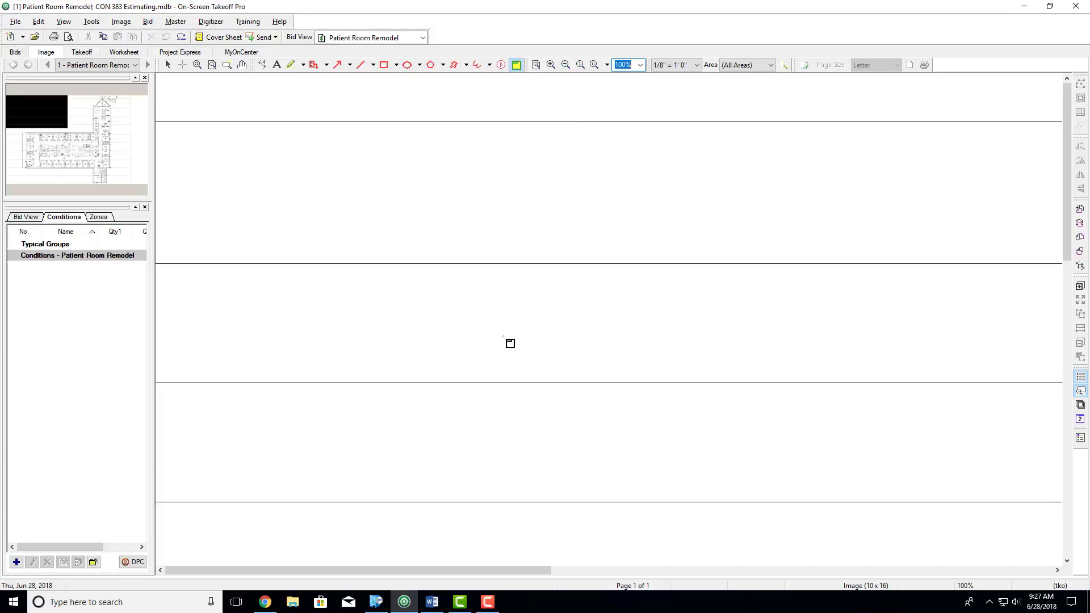
pyautogui.click(595, 66)
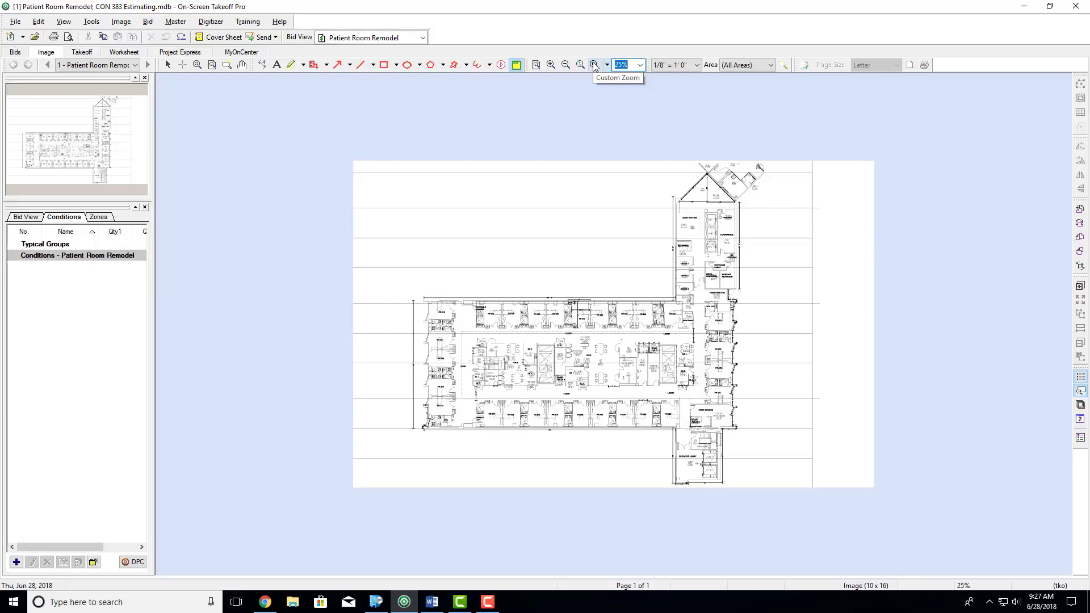
# - Zoom in on the plan step by step up to 1380%
pyautogui.click(551, 66)
pyautogui.tripleClick(551, 66)
pyautogui.tripleClick(551, 66)
pyautogui.tripleClick(551, 66)
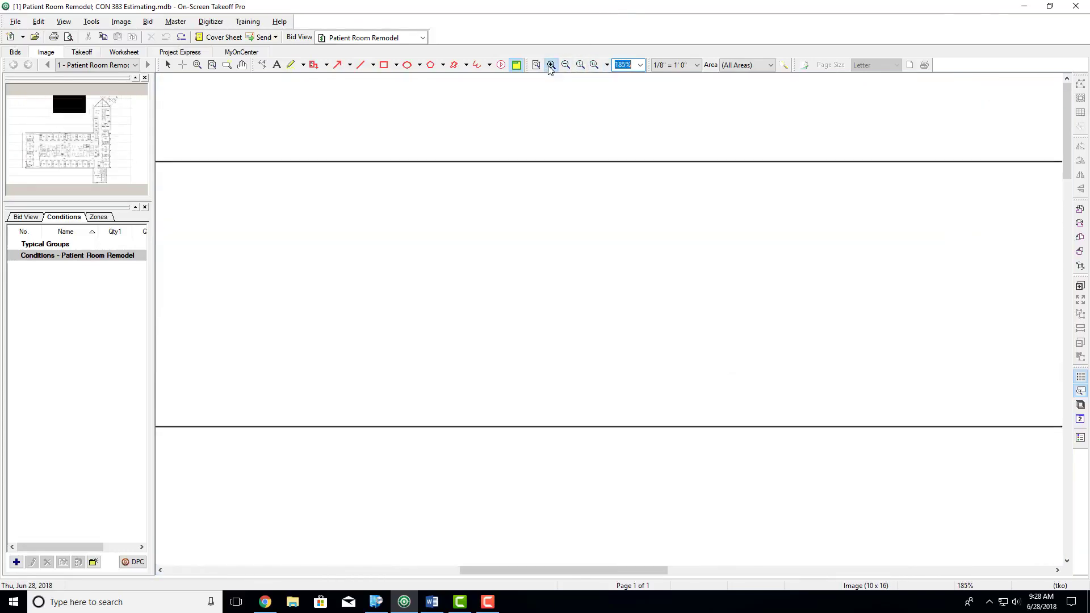
pyautogui.tripleClick(551, 66)
pyautogui.tripleClick(551, 66)
pyautogui.tripleClick(551, 66)
pyautogui.doubleClick(551, 66)
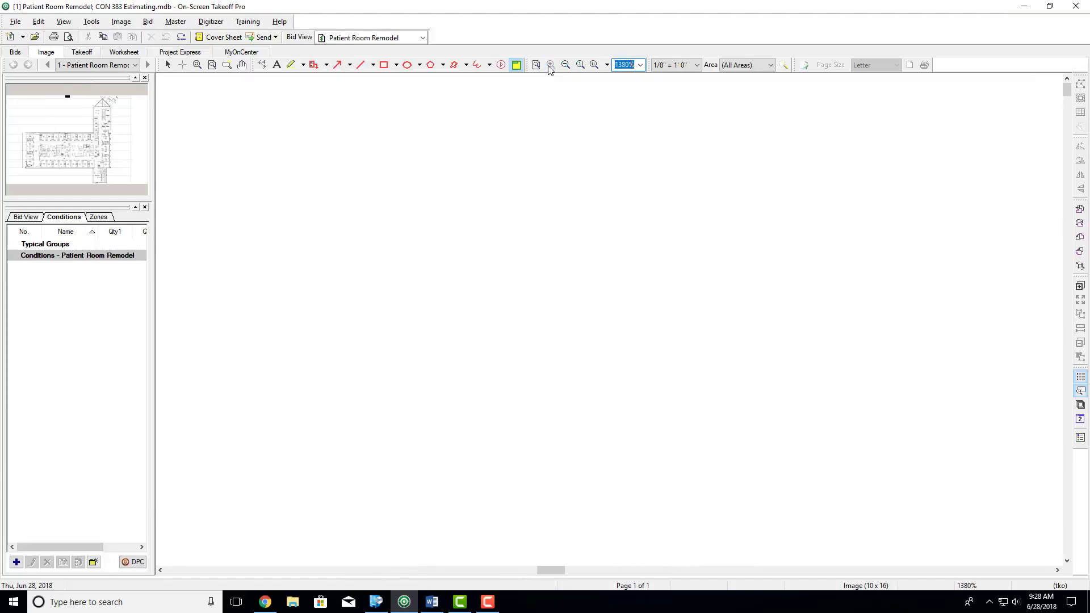
# - Zoom out to the whole plan and back in on different areas, including Portable Imaging, ending at 107% near PR 523
pyautogui.scroll(-10, 531, 293)
pyautogui.scroll(10, 477, 256)
pyautogui.scroll(-5, 496, 324)
pyautogui.keyDown('ctrl'); pyautogui.scroll(-10, 496, 324); pyautogui.keyUp('ctrl')
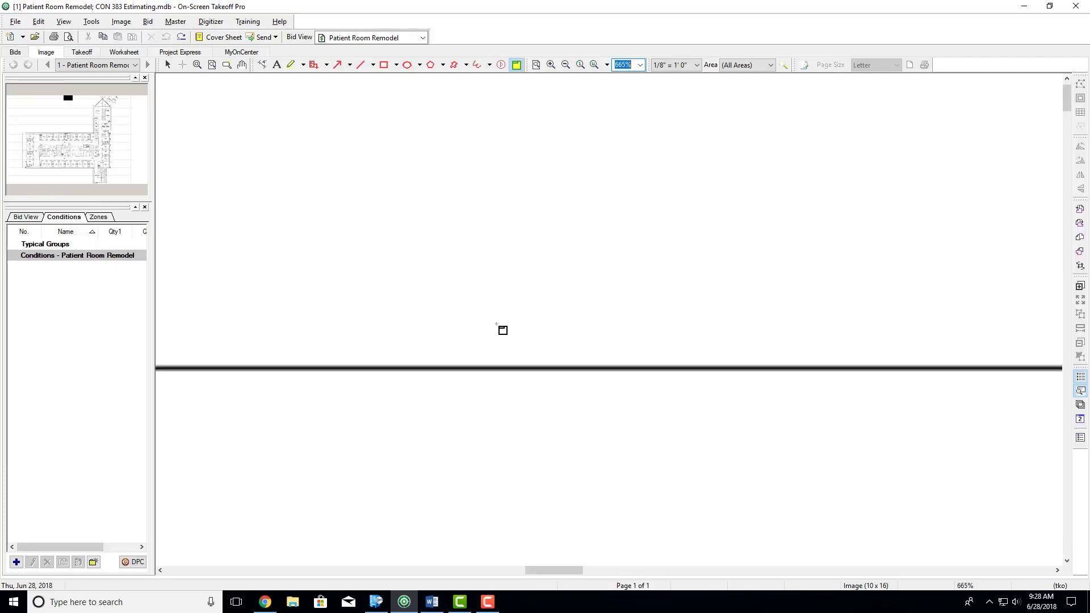
pyautogui.keyDown('ctrl'); pyautogui.scroll(-3, 503, 330); pyautogui.keyUp('ctrl')
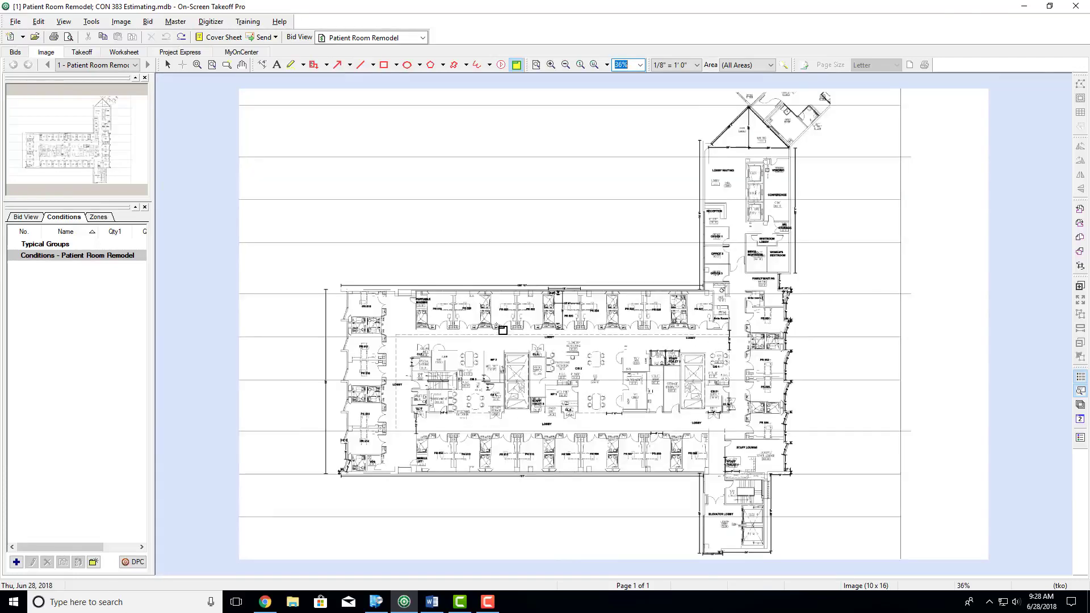
pyautogui.keyDown('ctrl'); pyautogui.scroll(4, 378, 313); pyautogui.keyUp('ctrl')
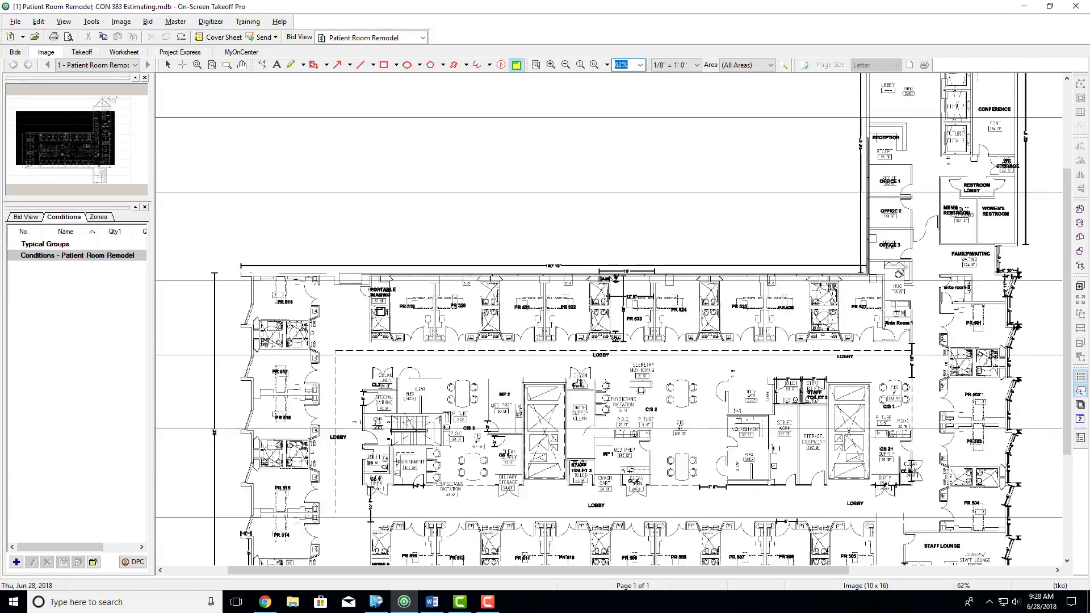
pyautogui.keyDown('ctrl'); pyautogui.scroll(8, 379, 314); pyautogui.keyUp('ctrl')
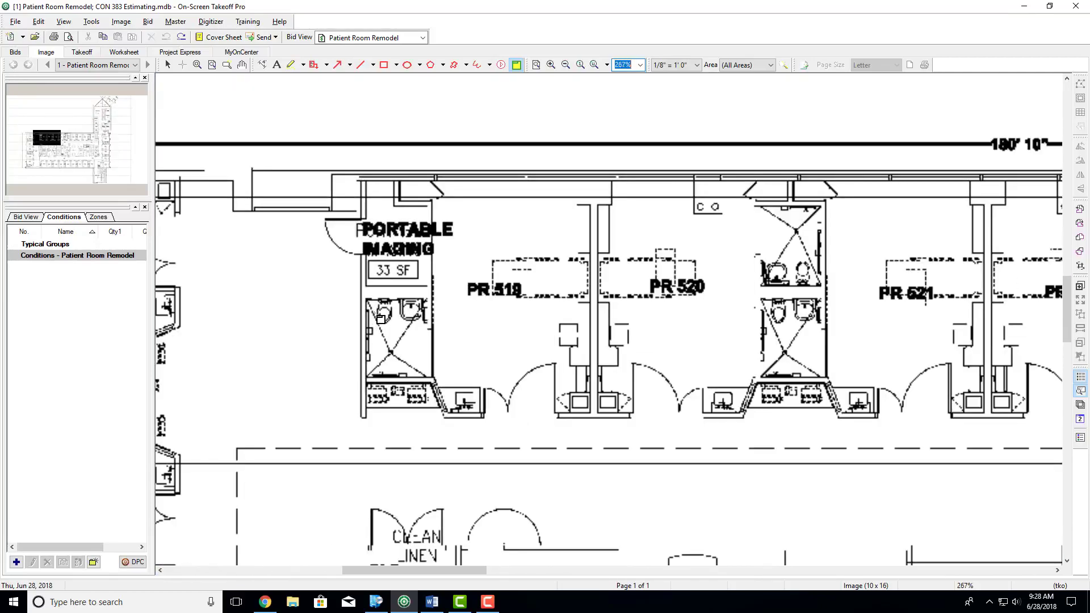
pyautogui.keyDown('ctrl'); pyautogui.scroll(-12, 379, 315); pyautogui.keyUp('ctrl')
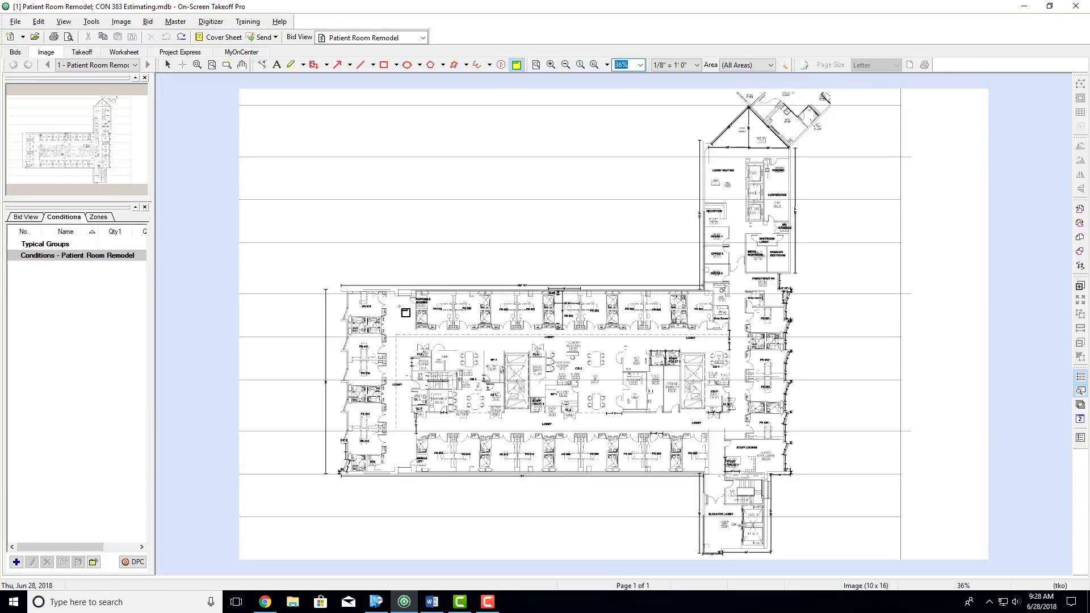
pyautogui.keyDown('ctrl'); pyautogui.scroll(8, 530, 326); pyautogui.keyUp('ctrl')
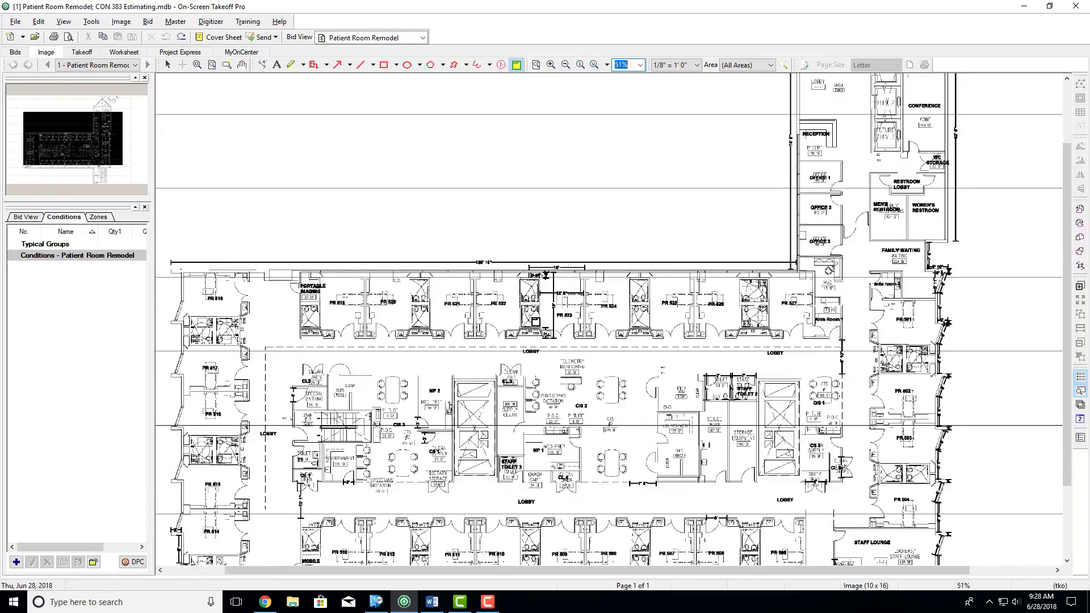
pyautogui.keyDown('ctrl'); pyautogui.scroll(-2, 536, 322); pyautogui.keyUp('ctrl')
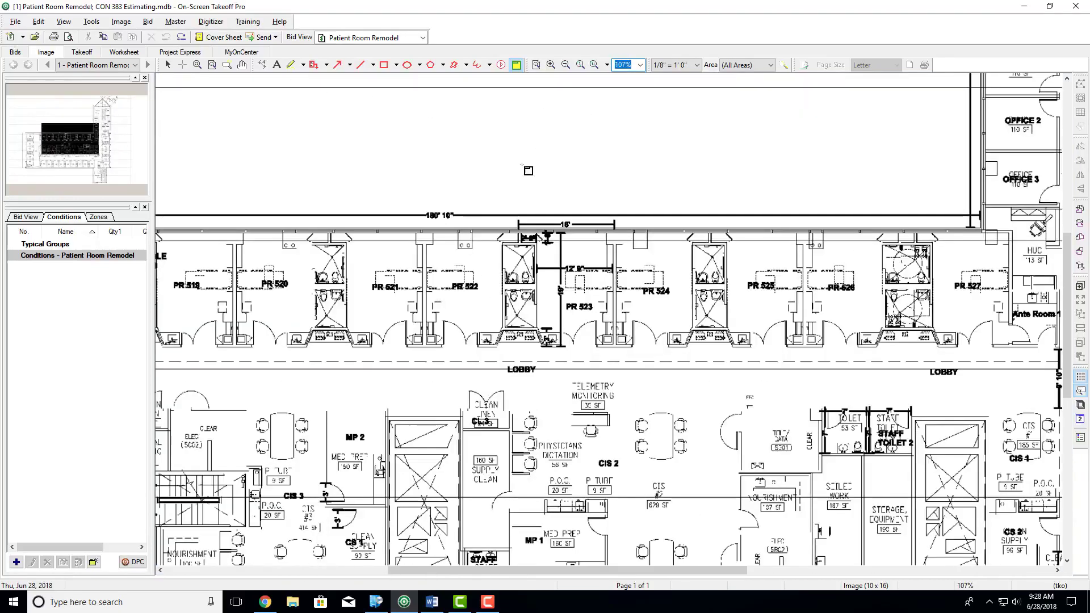
# - Try a small named view in the blank area above PR 523 and undo it
pyautogui.click(517, 65)
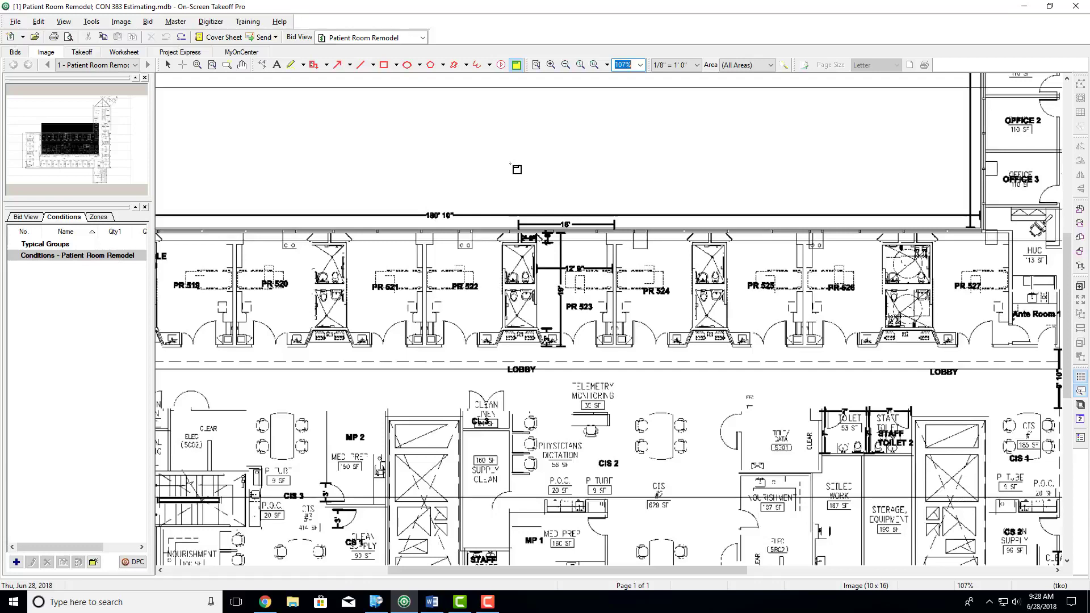
pyautogui.moveTo(511, 163); pyautogui.dragTo(557, 199)
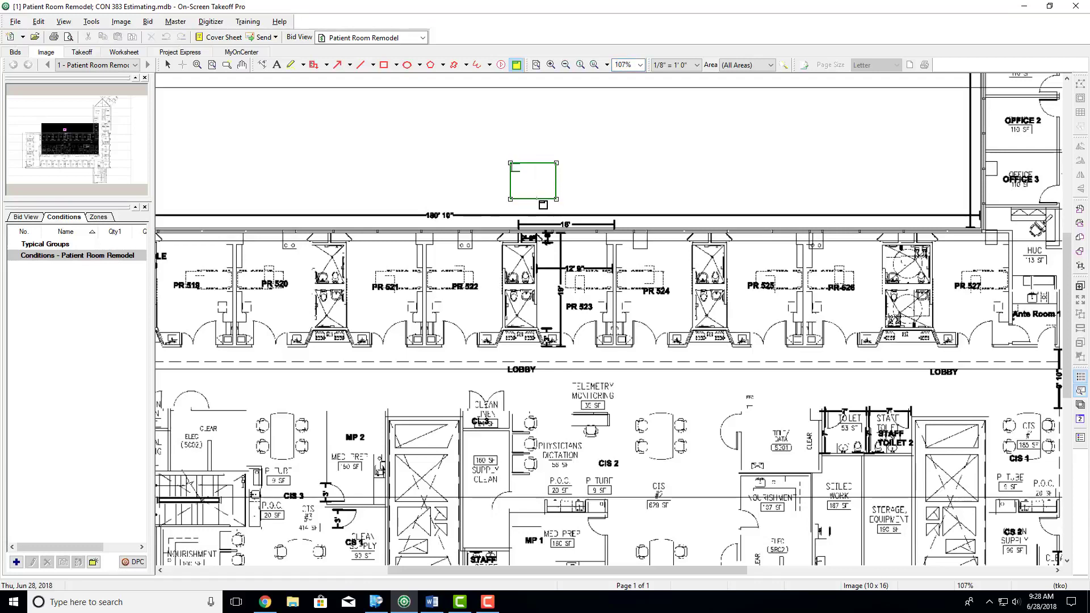
pyautogui.hotkey('ctrl', 'z')
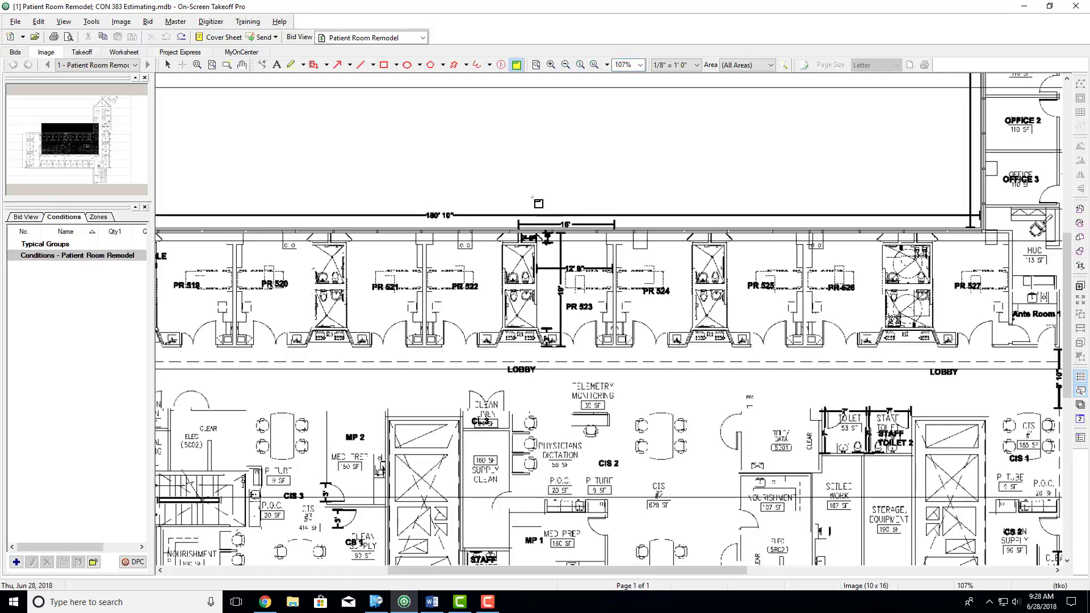
# - Pan the plan to bring the central CIS and lobby area into view at 85%, with the selection tool active
pyautogui.click(244, 63)
pyautogui.moveTo(382, 247); pyautogui.dragTo(436, 140)
pyautogui.click(168, 66)
pyautogui.scroll(-1, 537, 189)
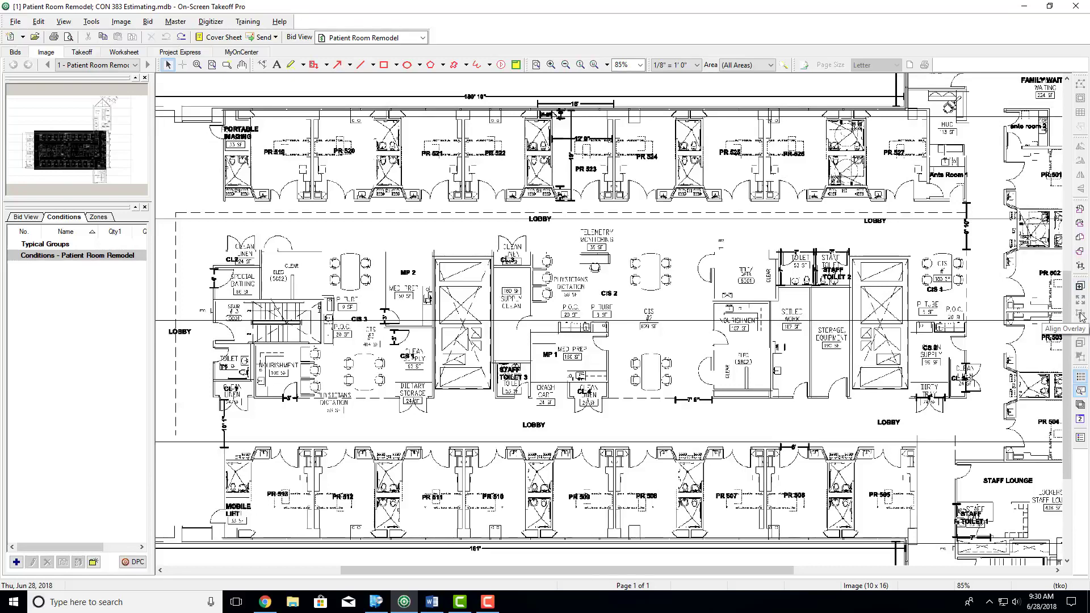
# - Hide and show the Conditions window and the image overview window in turn
pyautogui.click(1082, 377)
pyautogui.click(1082, 378)
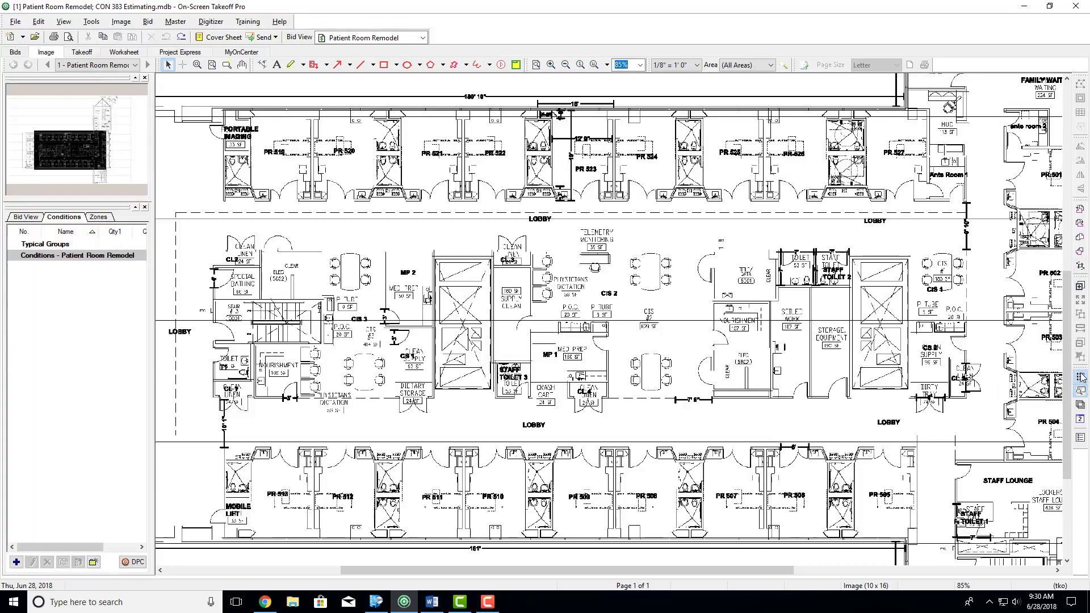
pyautogui.click(1082, 377)
pyautogui.click(1082, 377)
pyautogui.click(1081, 391)
pyautogui.click(1082, 391)
pyautogui.click(1082, 391)
pyautogui.click(1082, 392)
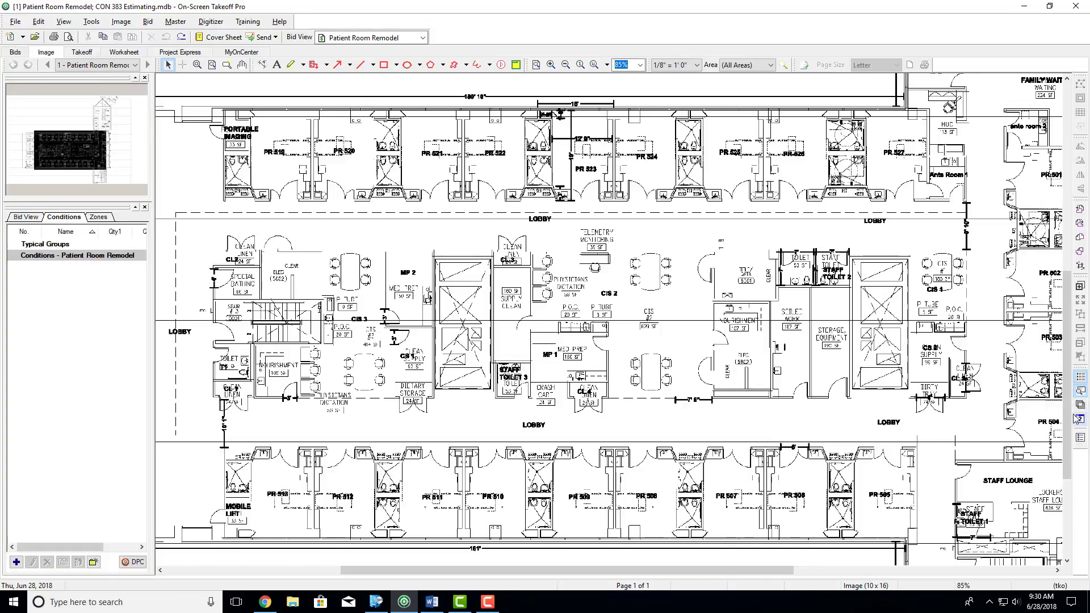
# - Try the Layers window and a separate View Window, enlarging and moving the View Window over the plan before closing both
pyautogui.click(1082, 406)
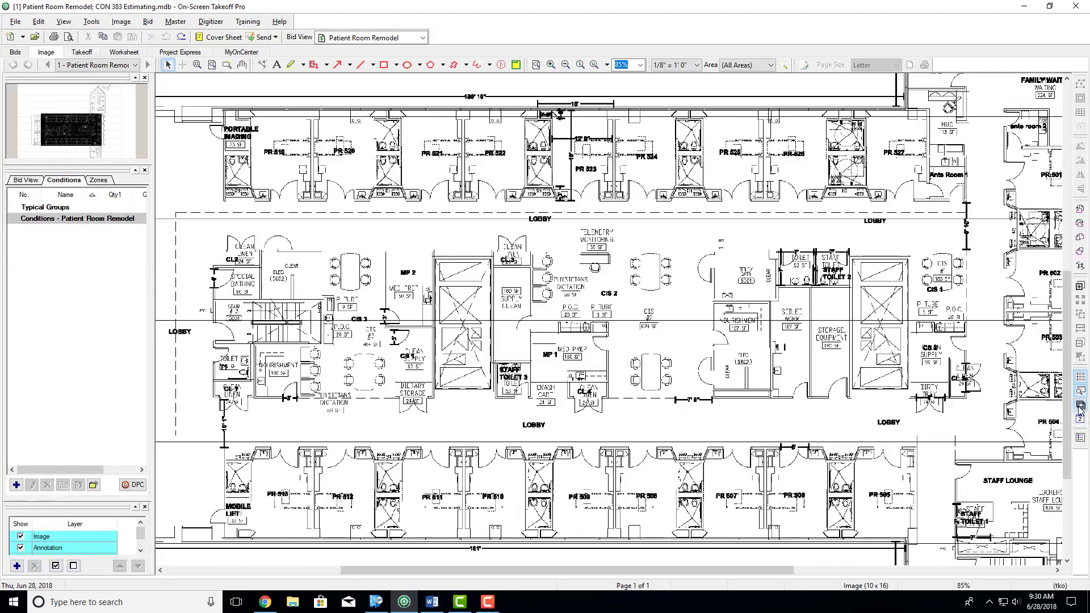
pyautogui.click(1081, 421)
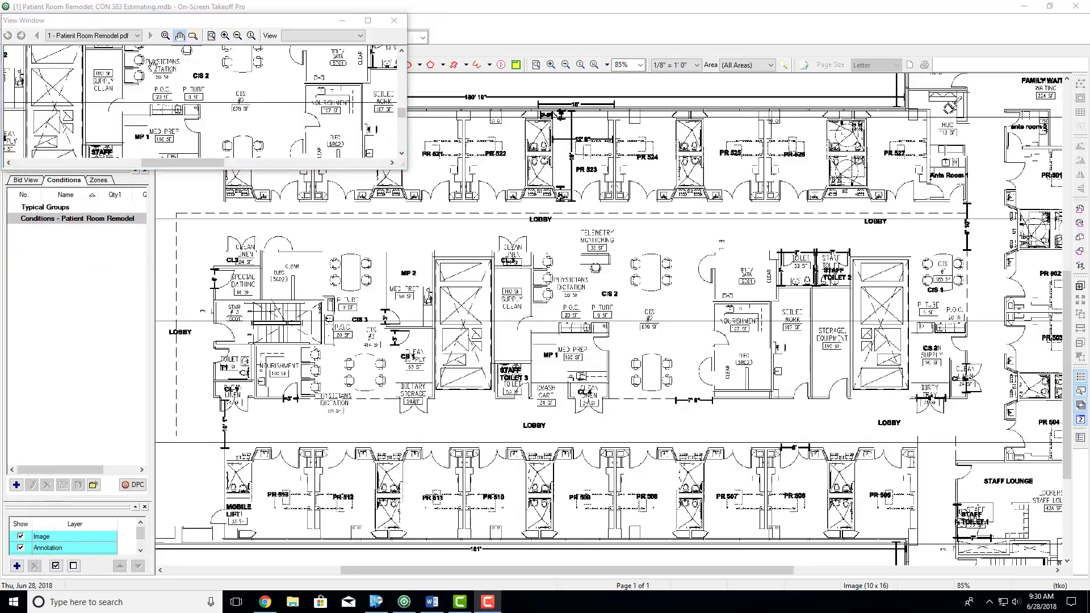
pyautogui.moveTo(404, 161); pyautogui.dragTo(429, 348)
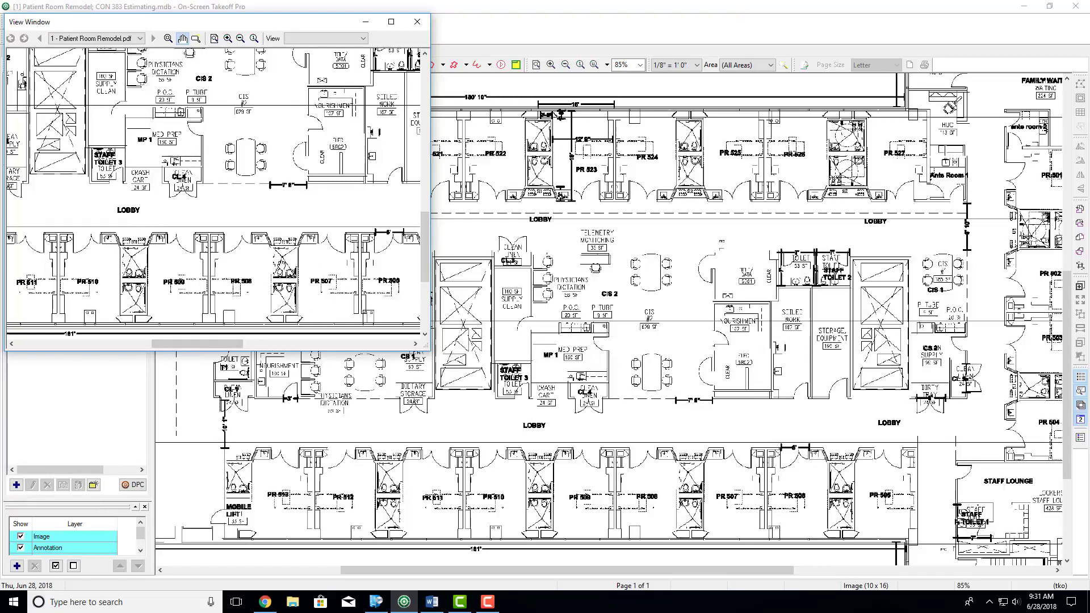
pyautogui.moveTo(225, 25)
pyautogui.mouseDown()
pyautogui.moveTo(234, 52)
pyautogui.moveTo(935, 199)
pyautogui.moveTo(989, 178)
pyautogui.moveTo(957, 142)
pyautogui.moveTo(1003, 155)
pyautogui.moveTo(788, 144)
pyautogui.moveTo(875, 142)
pyautogui.mouseUp()
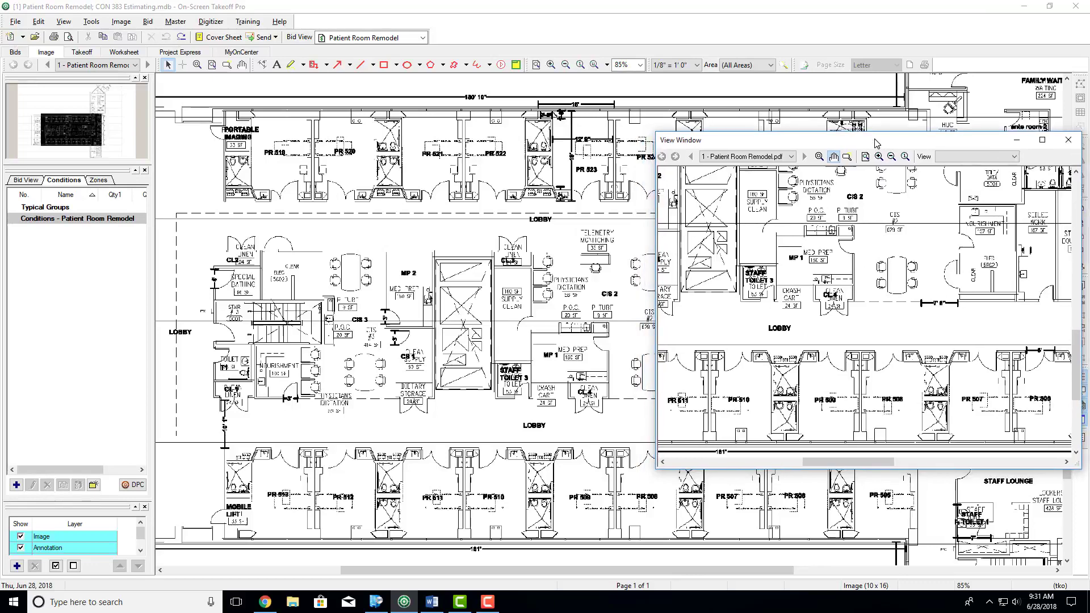
pyautogui.moveTo(875, 142)
pyautogui.mouseDown()
pyautogui.moveTo(579, 146)
pyautogui.moveTo(701, 16)
pyautogui.moveTo(700, 74)
pyautogui.mouseUp()
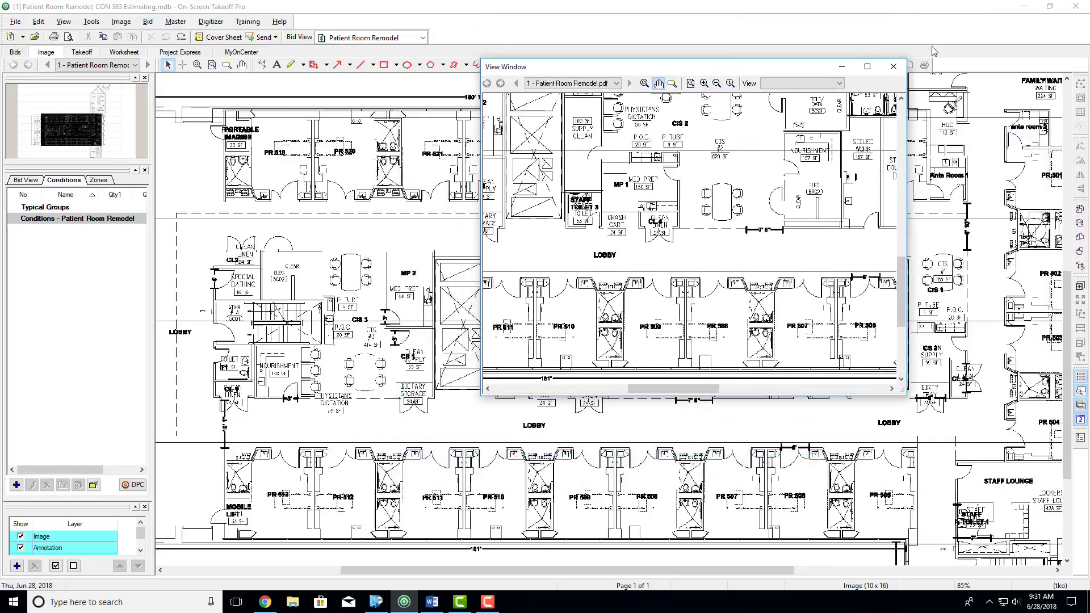
pyautogui.click(899, 71)
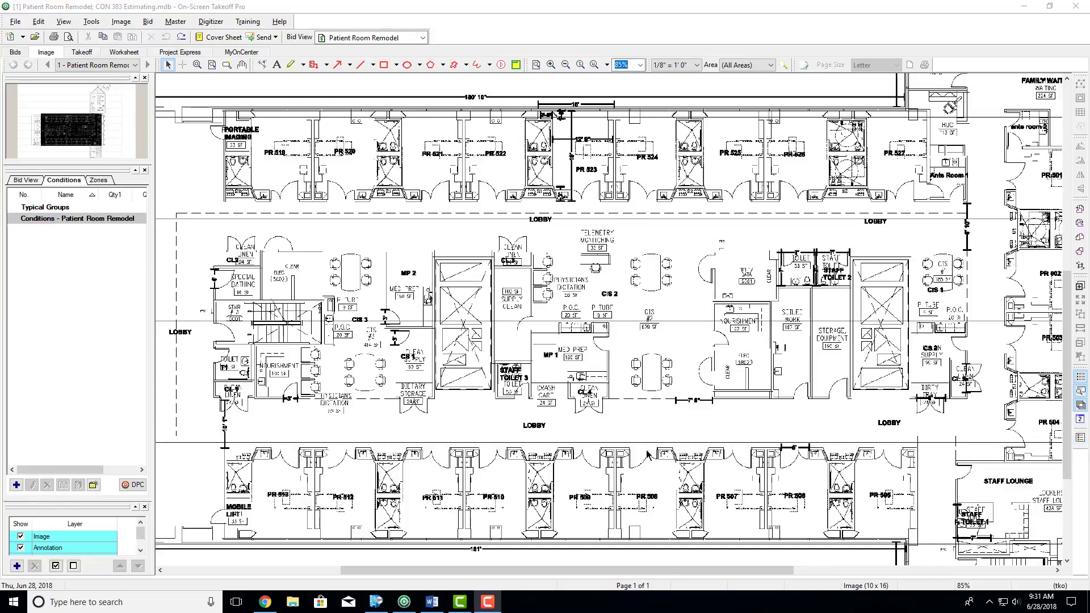
pyautogui.click(146, 508)
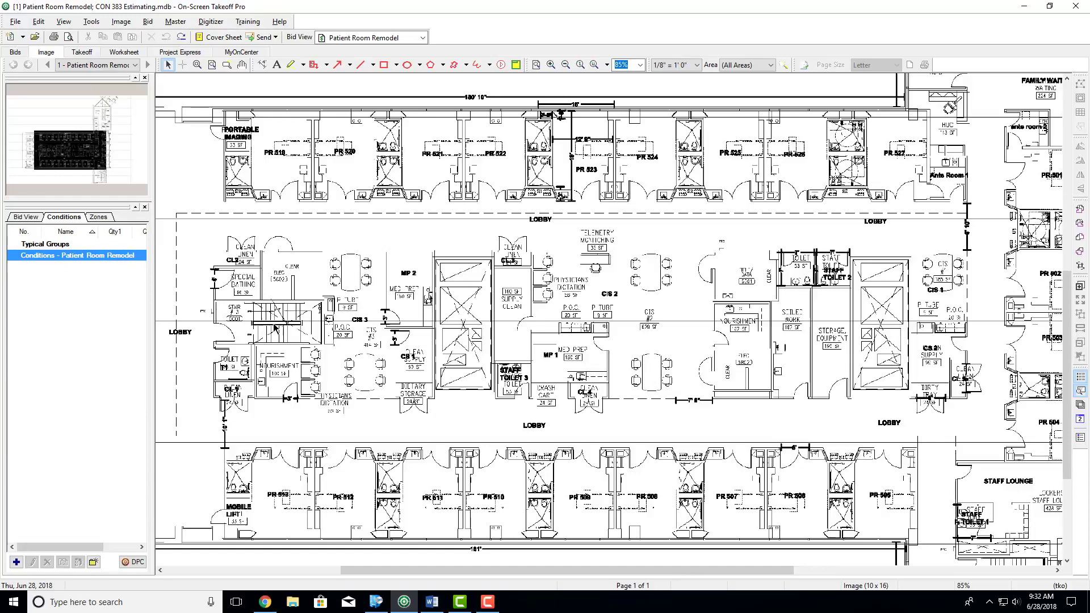
# - Close the image overview window and show it again above the Conditions list
pyautogui.moveTo(152, 271)
pyautogui.mouseDown()
pyautogui.moveTo(491, 318)
pyautogui.moveTo(42, 360)
pyautogui.mouseUp()
pyautogui.click(146, 79)
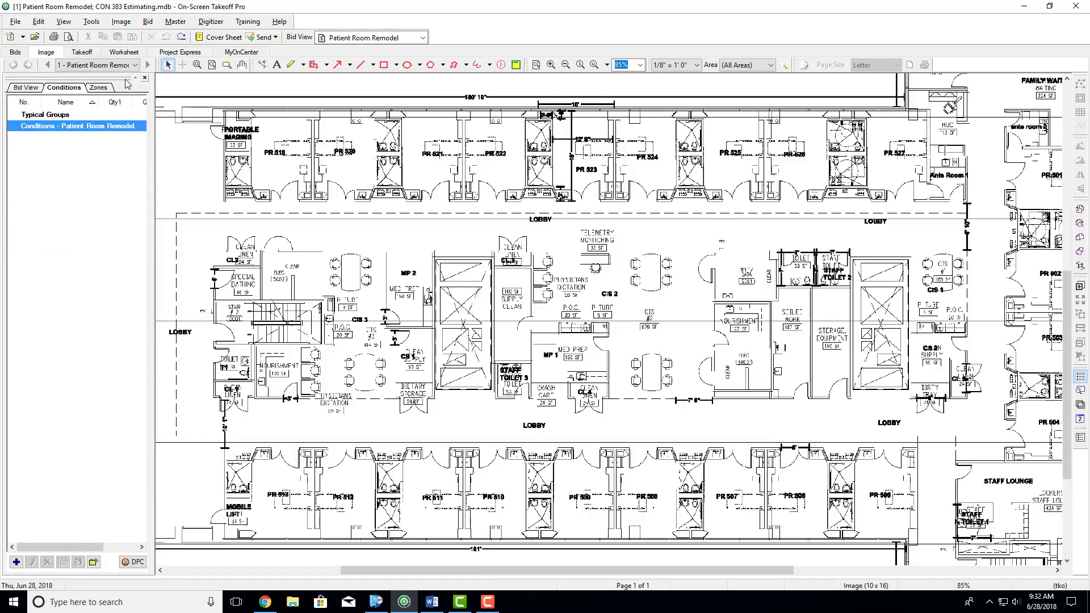
pyautogui.click(1081, 391)
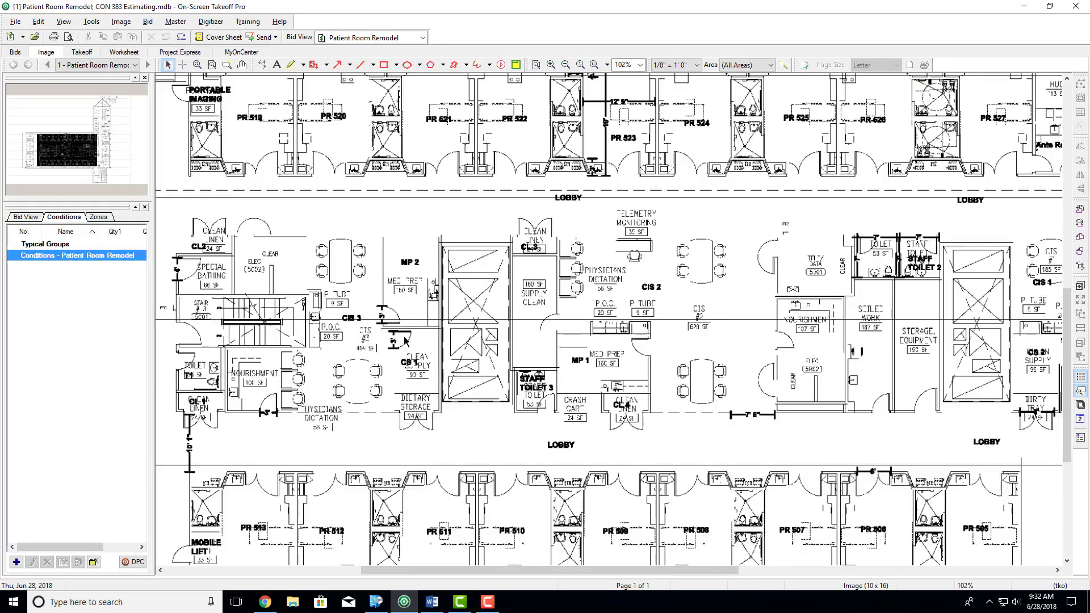
# - Switch to the Assignment 6 document in Word, highlight Question 1's item on calculating the plan scale, and return to the plan
pyautogui.click(431, 602)
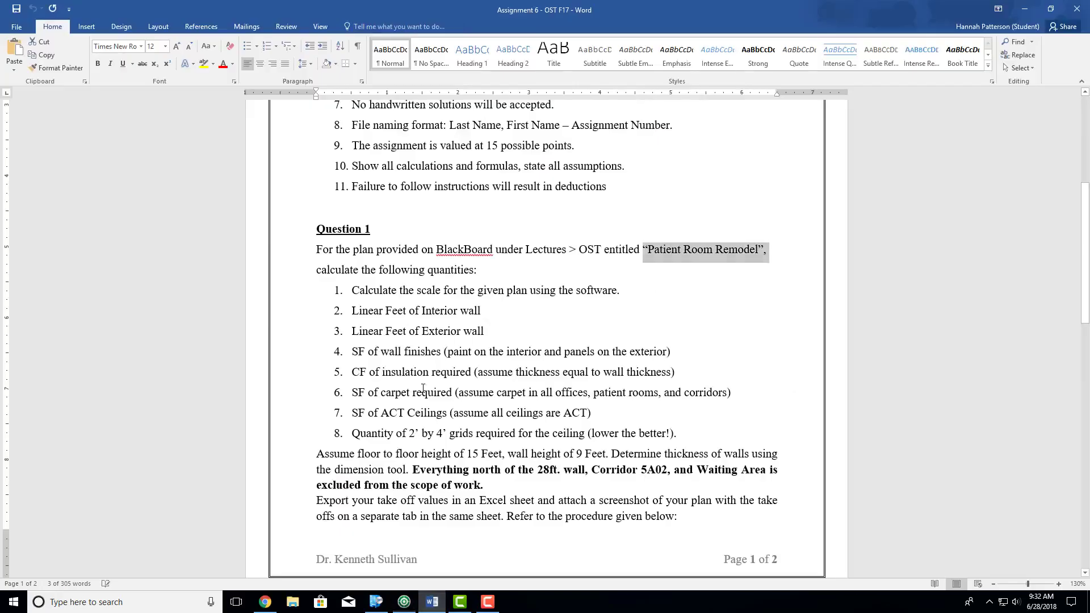
pyautogui.click(333, 255)
pyautogui.moveTo(425, 287); pyautogui.dragTo(640, 296)
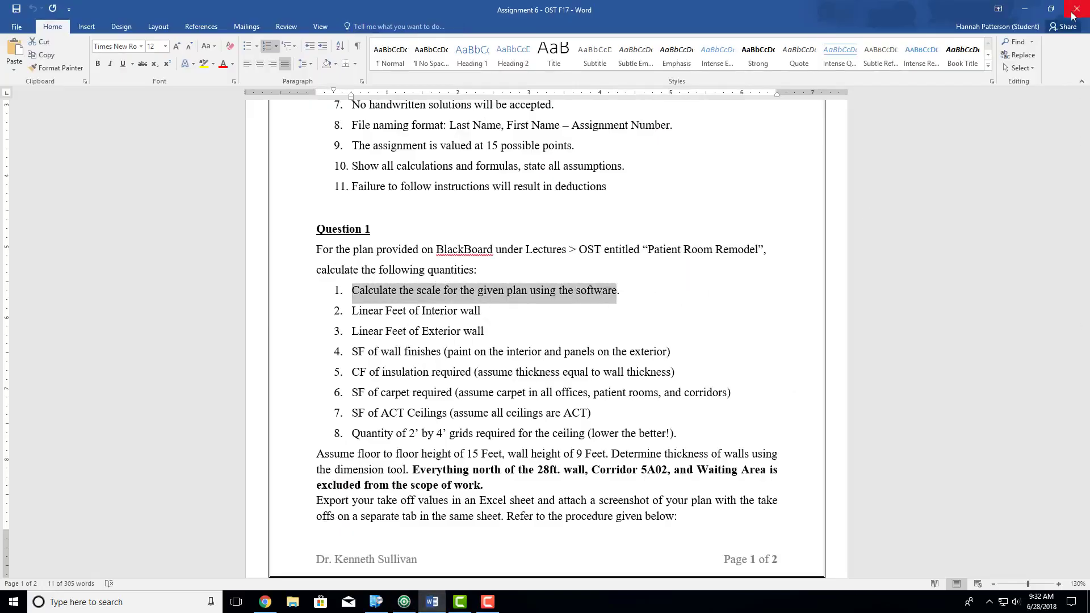
pyautogui.click(1025, 9)
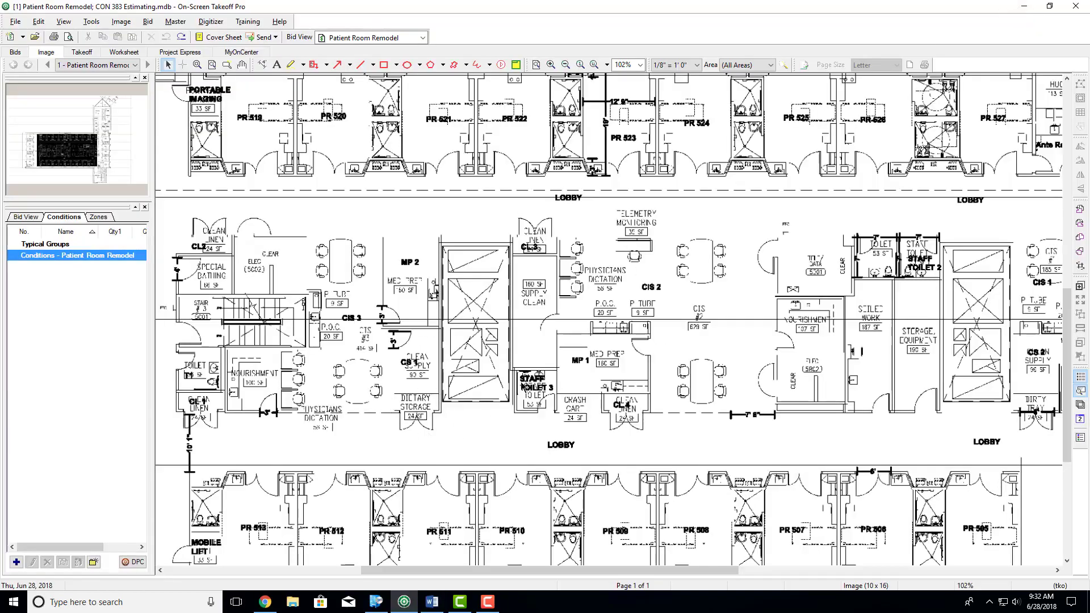
# - Start Calculate Scale at the 16' dimension above PR 523, entering a known length of 16' 0" with the Architectural scale style
pyautogui.click(198, 64)
pyautogui.click(242, 64)
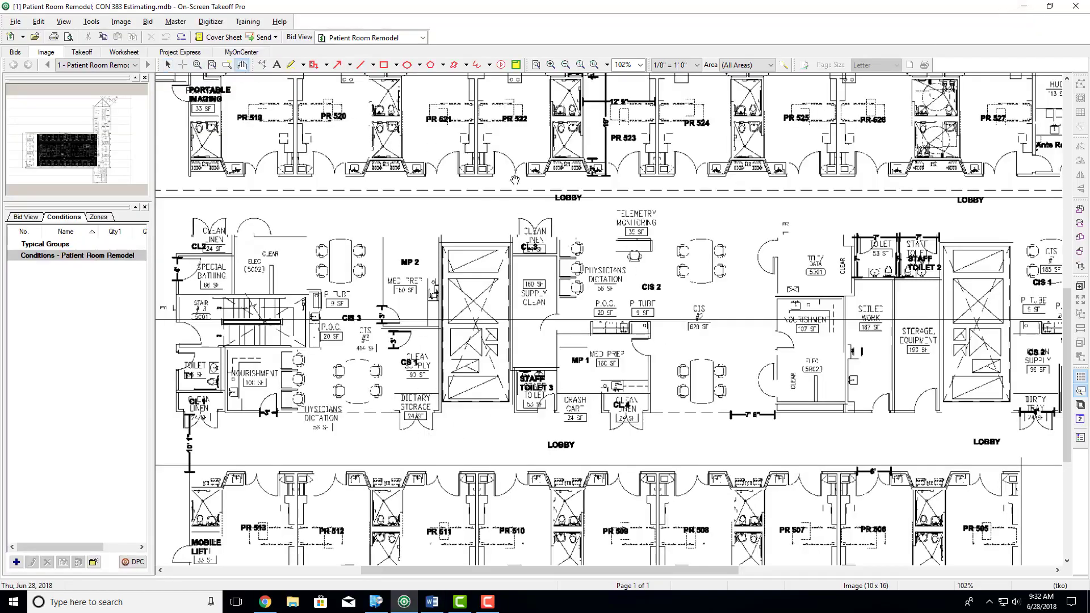
pyautogui.moveTo(583, 172); pyautogui.dragTo(491, 381)
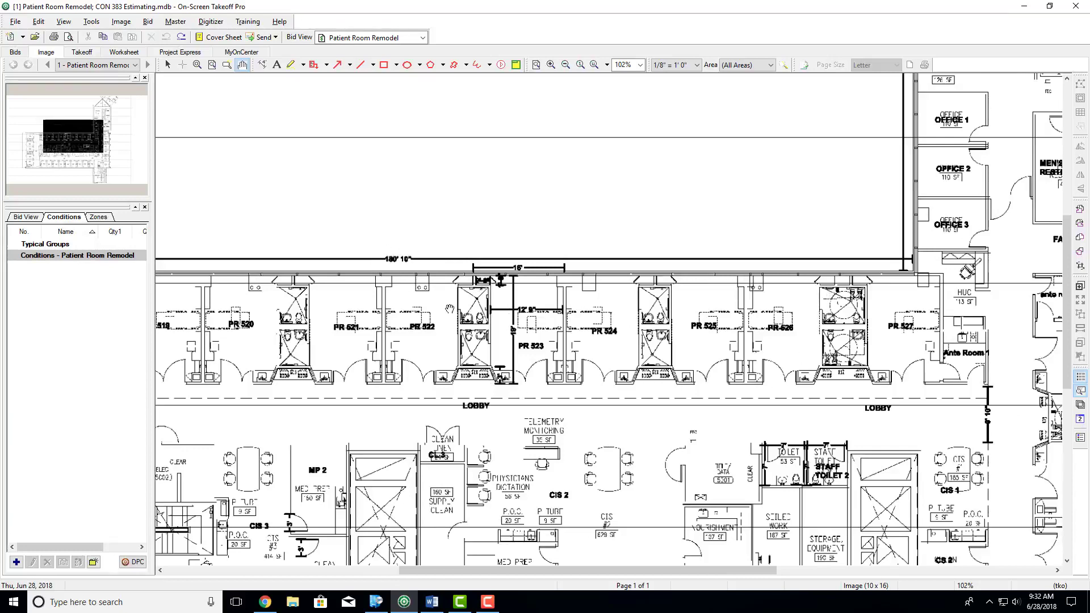
pyautogui.scroll(3, 559, 293)
pyautogui.scroll(-3, 530, 366)
pyautogui.scroll(5, 570, 288)
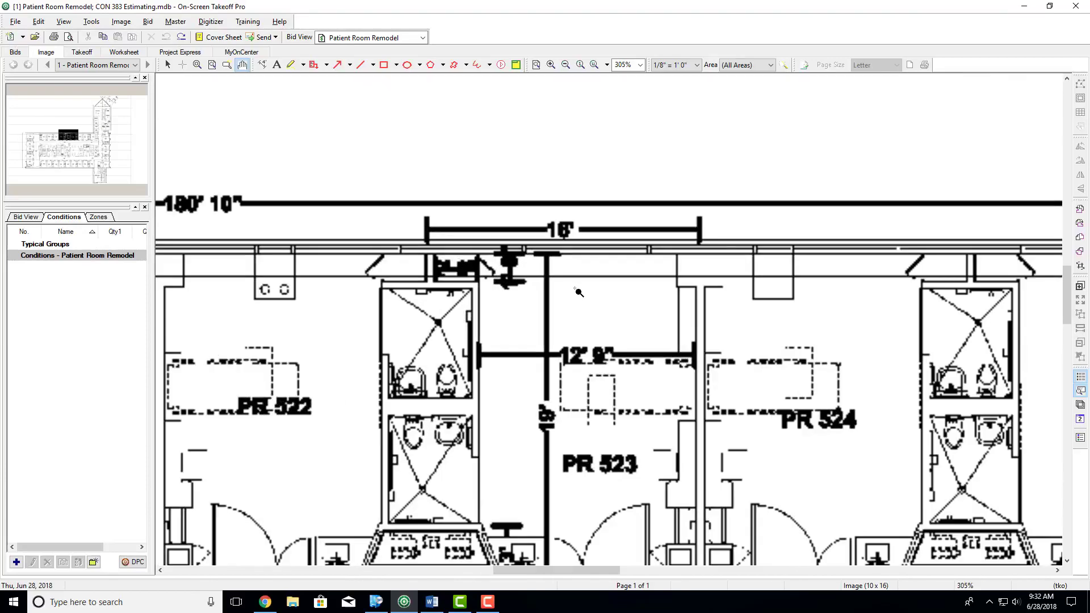
pyautogui.scroll(3, 552, 284)
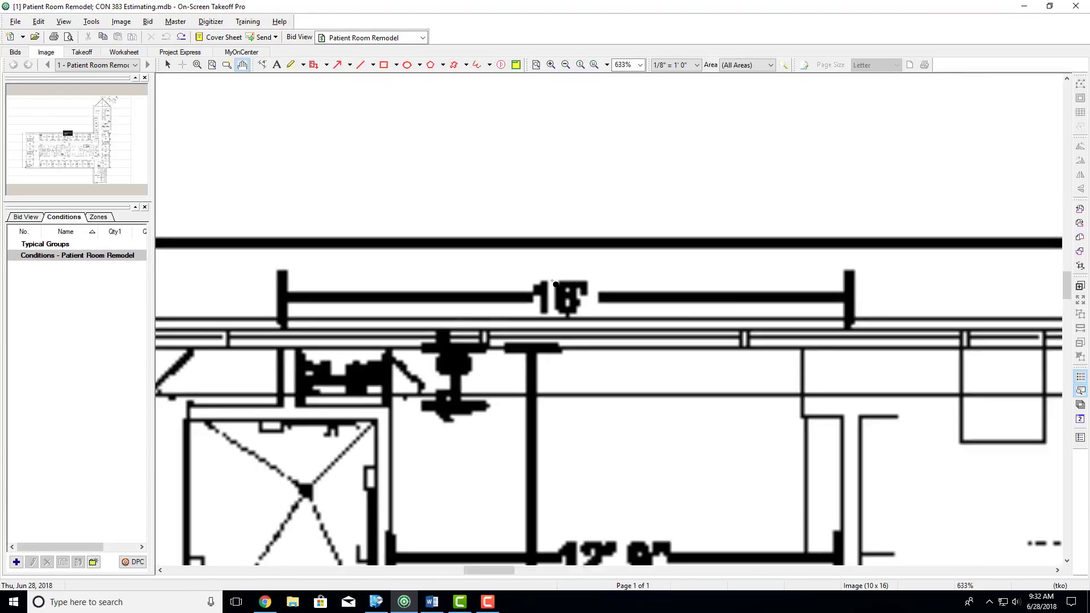
pyautogui.scroll(-1, 556, 284)
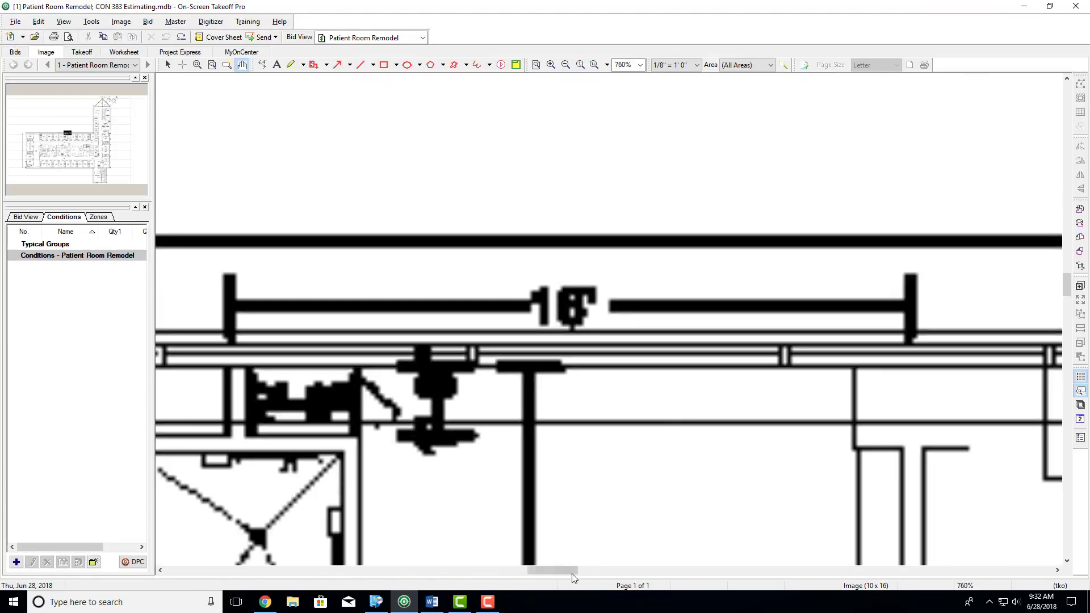
pyautogui.moveTo(565, 571); pyautogui.dragTo(556, 570)
pyautogui.scroll(1, 609, 438)
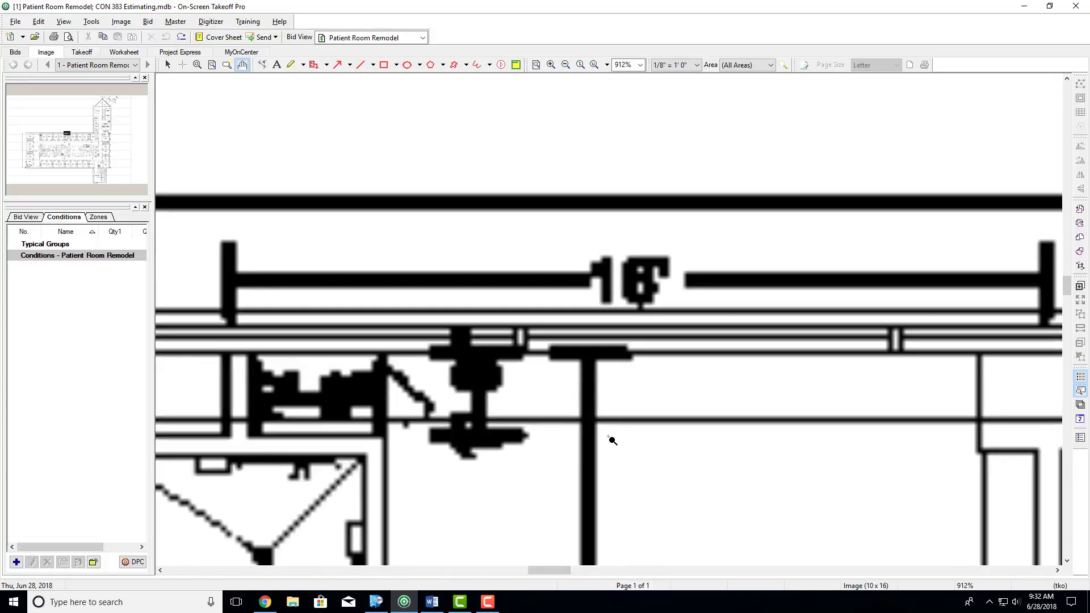
pyautogui.click(39, 22)
pyautogui.click(51, 200)
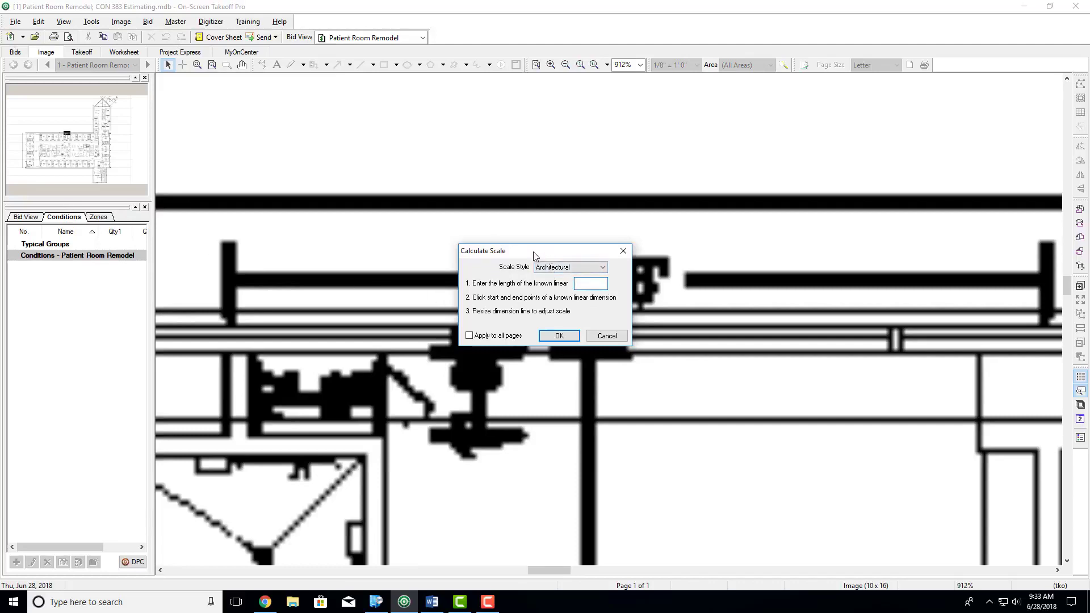
pyautogui.moveTo(548, 255); pyautogui.dragTo(355, 139)
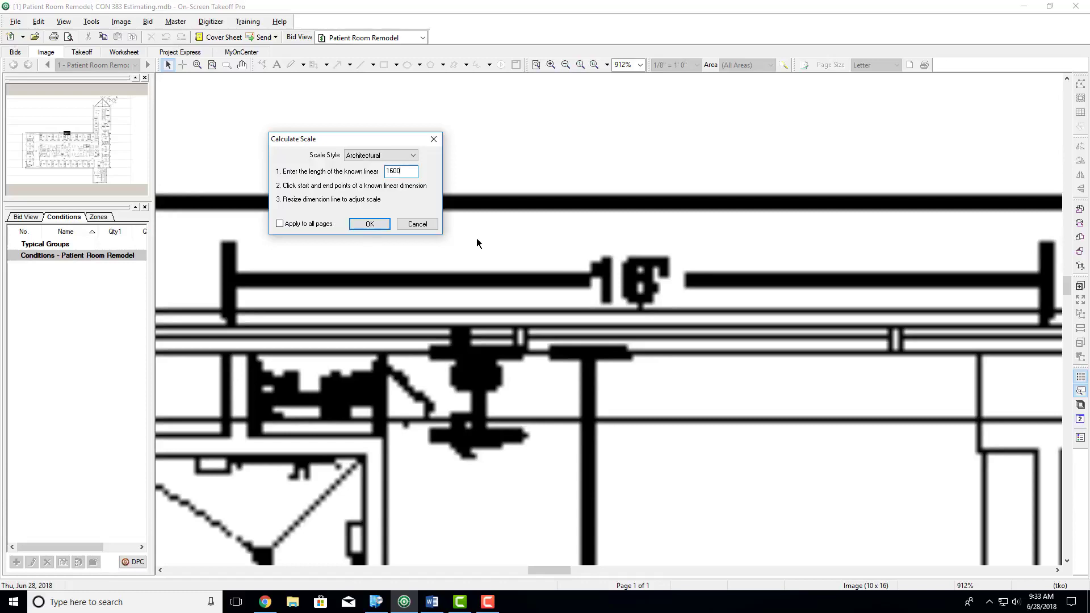
pyautogui.moveTo(343, 145); pyautogui.dragTo(295, 113)
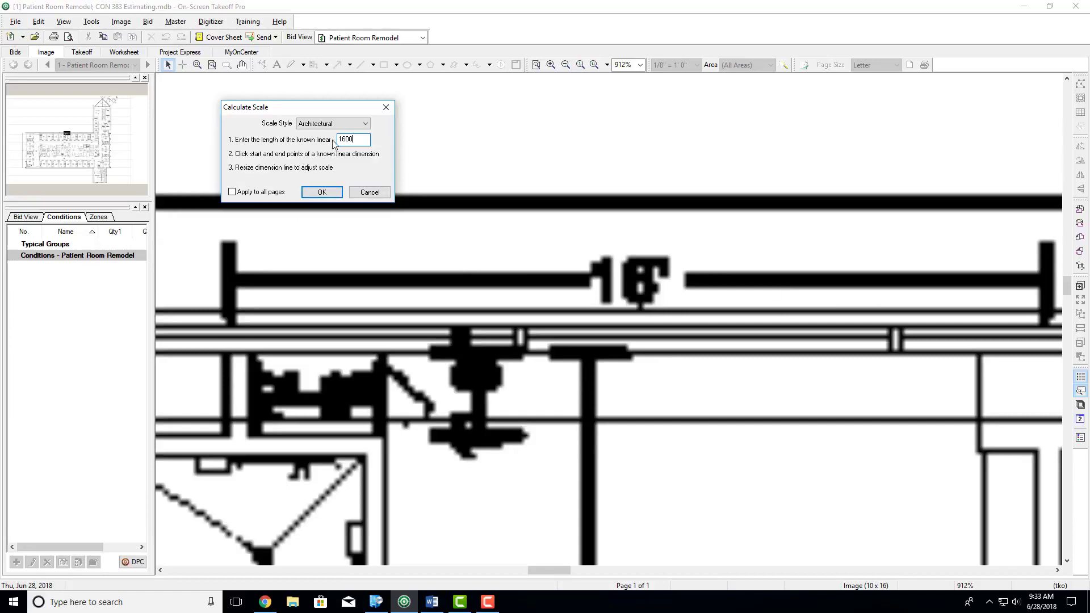
# - Mark the known 16' dimension above PR 523 from end to end and apply the calculated scale to the current page
pyautogui.click(229, 280)
pyautogui.click(967, 318)
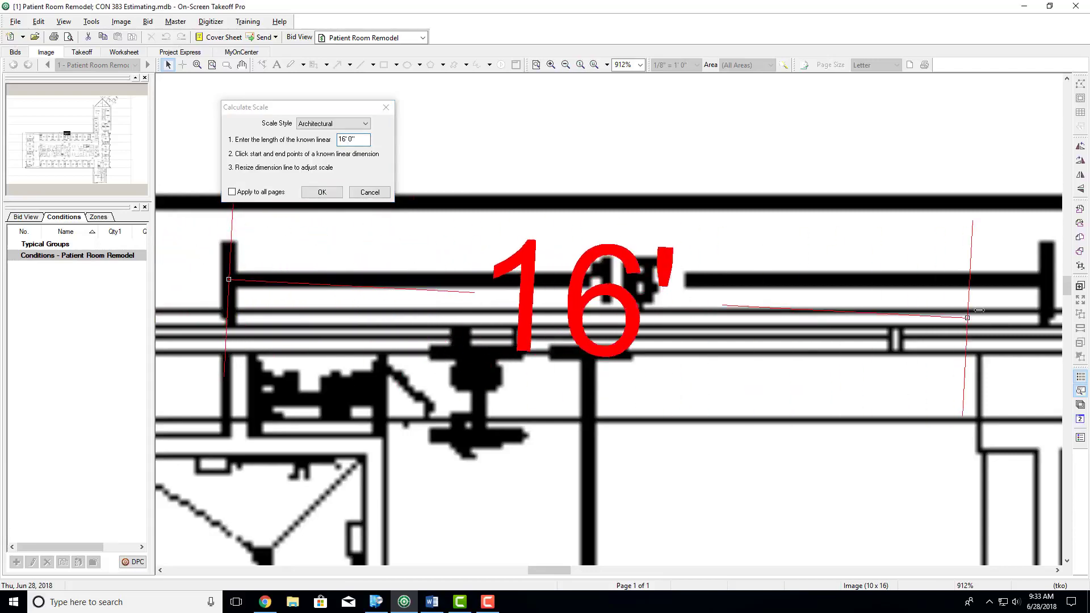
pyautogui.moveTo(979, 310); pyautogui.dragTo(1048, 279)
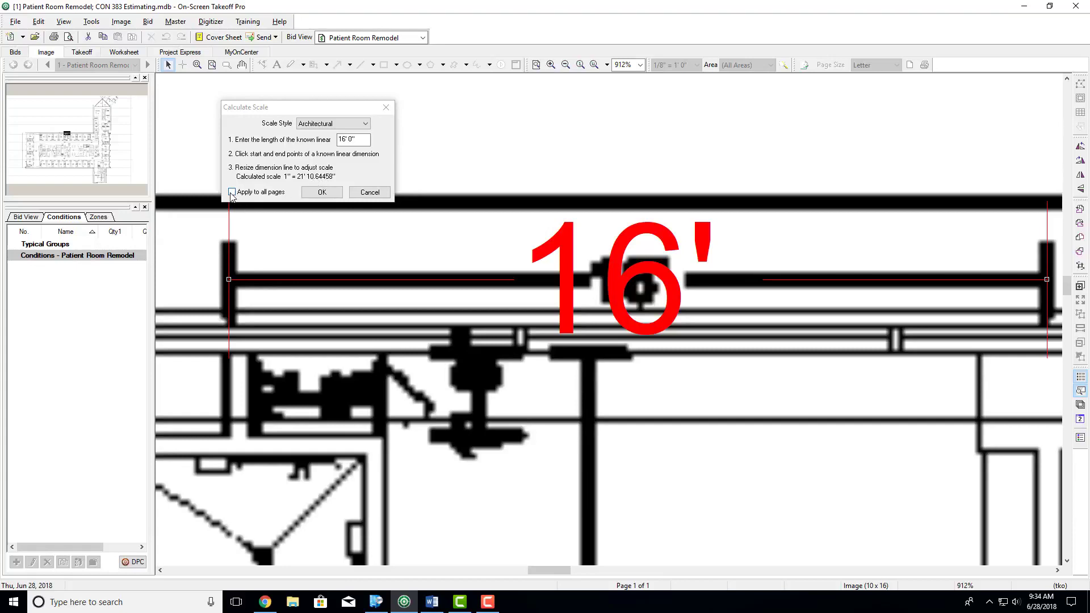
pyautogui.click(322, 193)
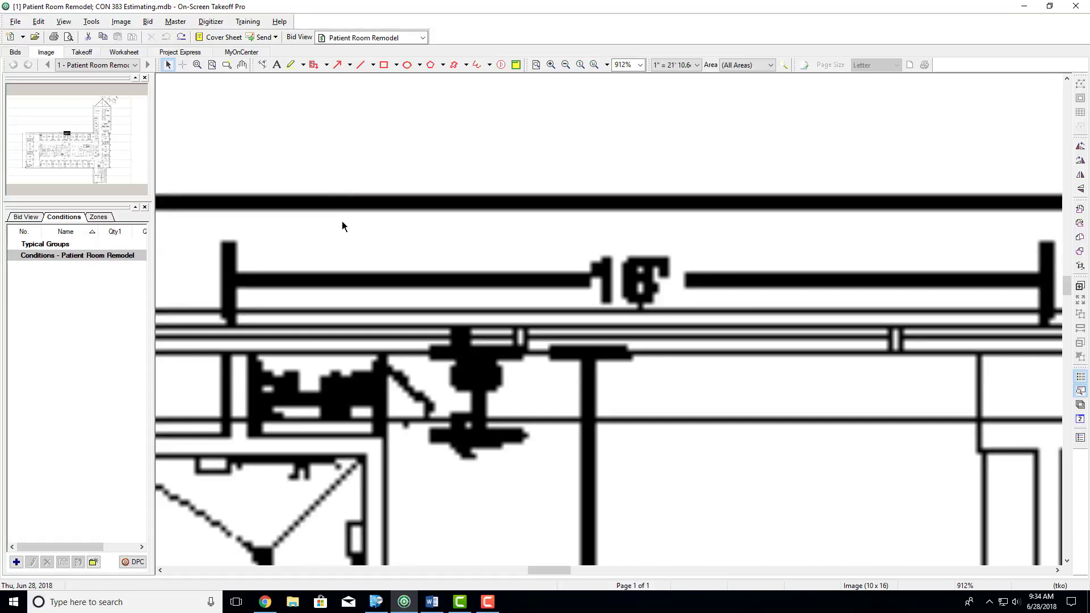
# - Check the new scale by placing a dimension line along the full length of the printed 16' dimension
pyautogui.click(262, 65)
pyautogui.click(231, 282)
pyautogui.click(776, 282)
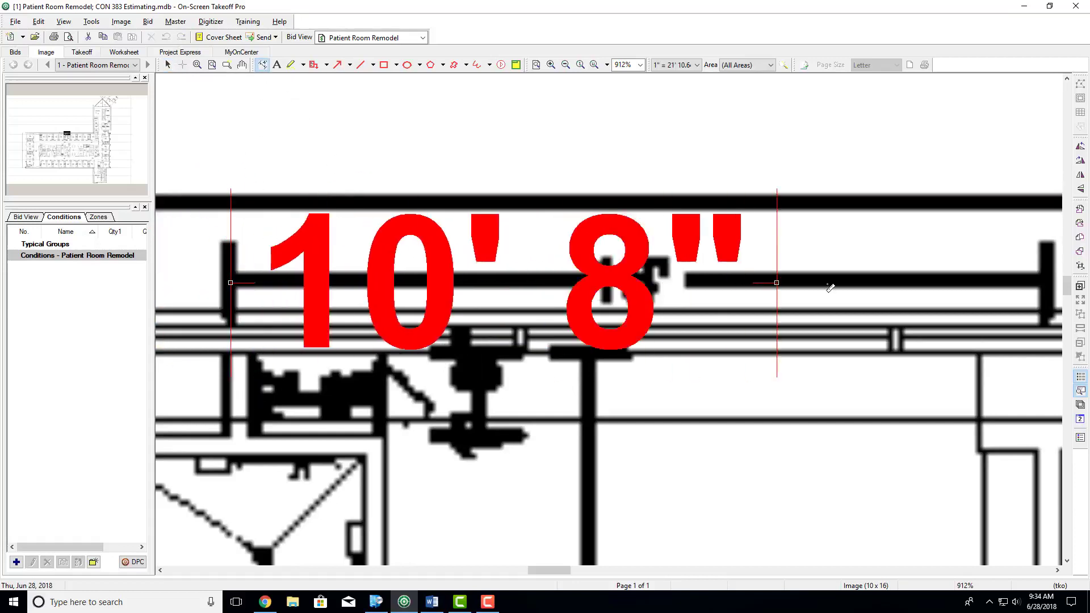
pyautogui.click(1048, 282)
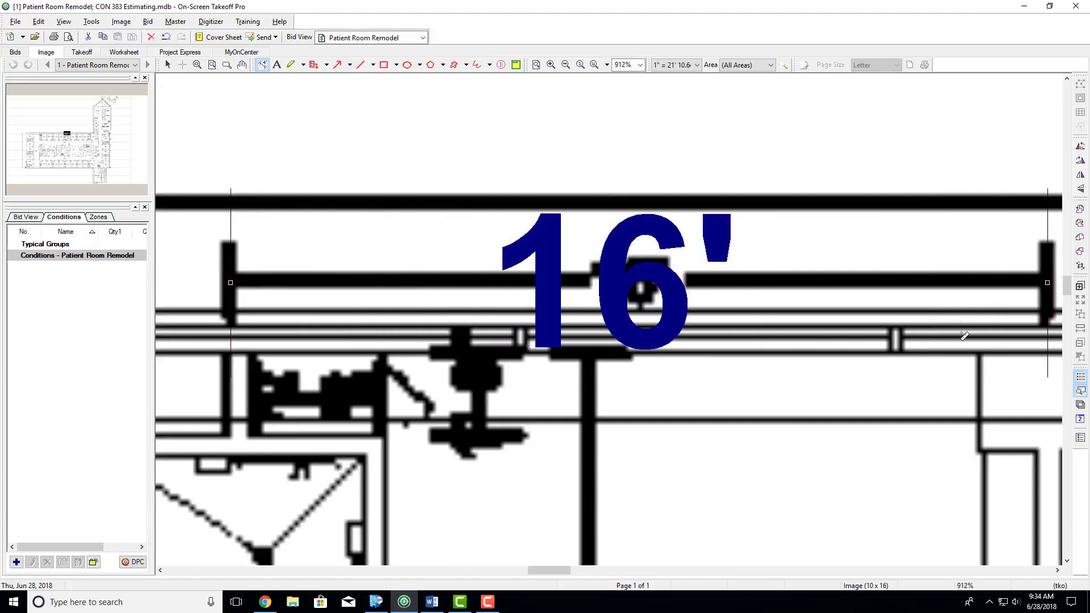
# - Place a second check dimension across the width of room PR 523, along its printed horizontal dimension line
pyautogui.scroll(-3, 499, 368)
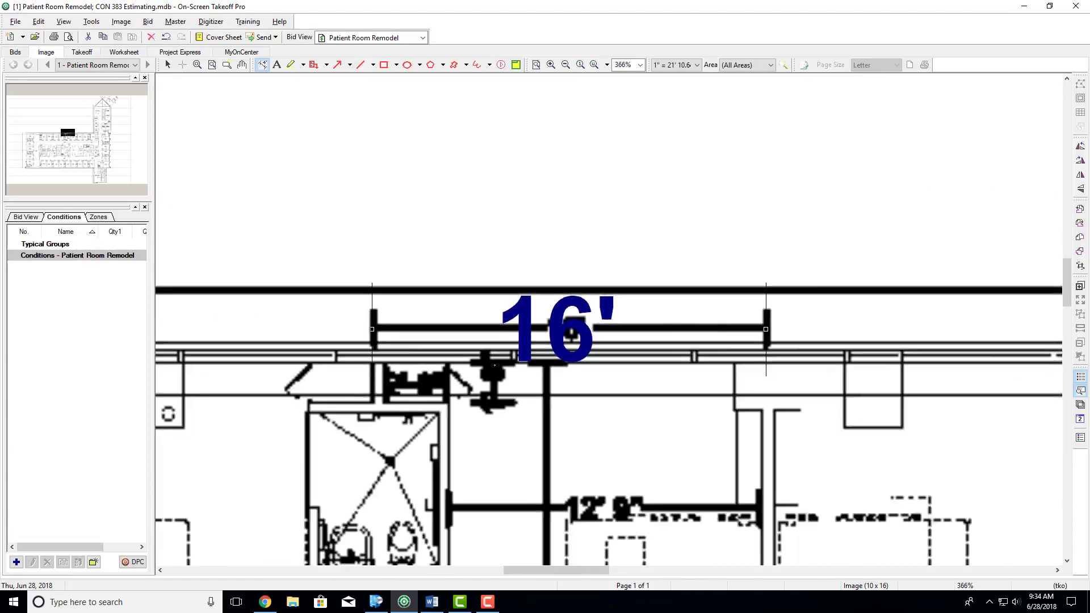
pyautogui.scroll(-3, 497, 368)
pyautogui.click(457, 245)
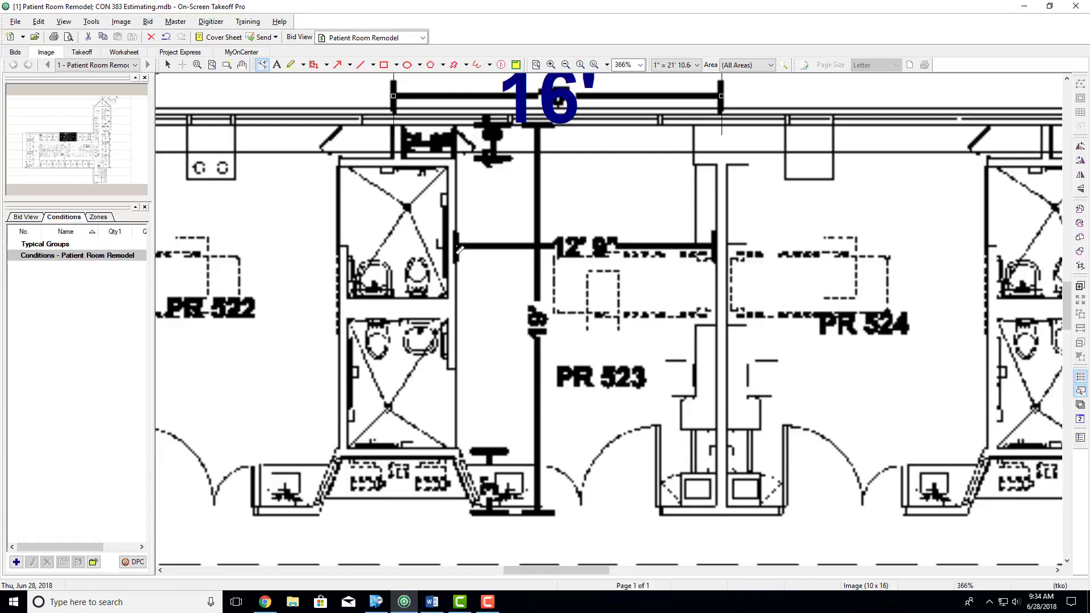
pyautogui.click(719, 246)
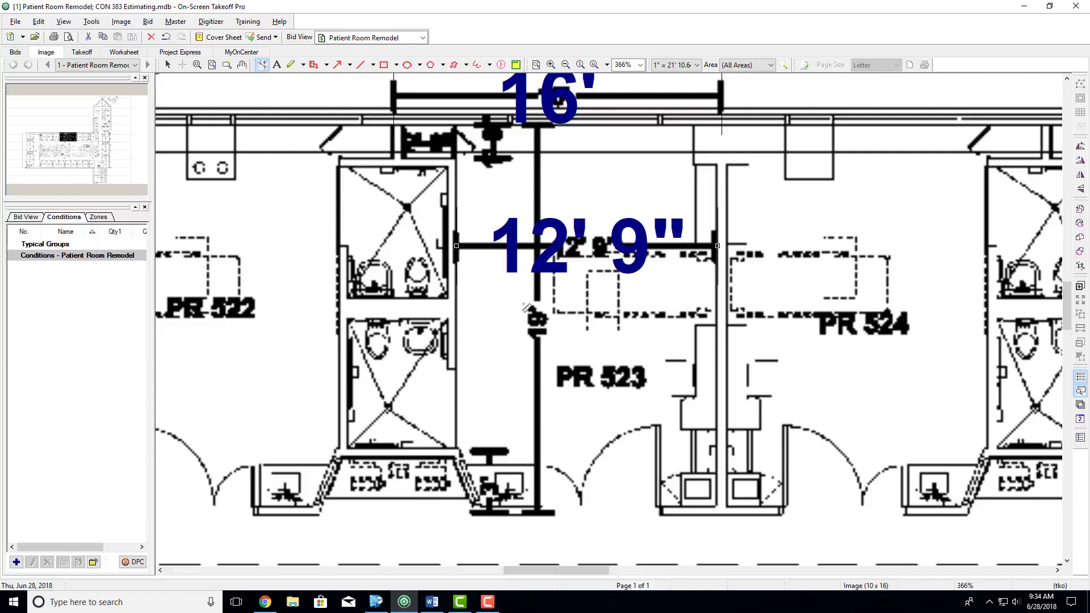
pyautogui.keyDown('ctrl'); pyautogui.scroll(-1, 514, 306); pyautogui.keyUp('ctrl')
pyautogui.scroll(3, 511, 307)
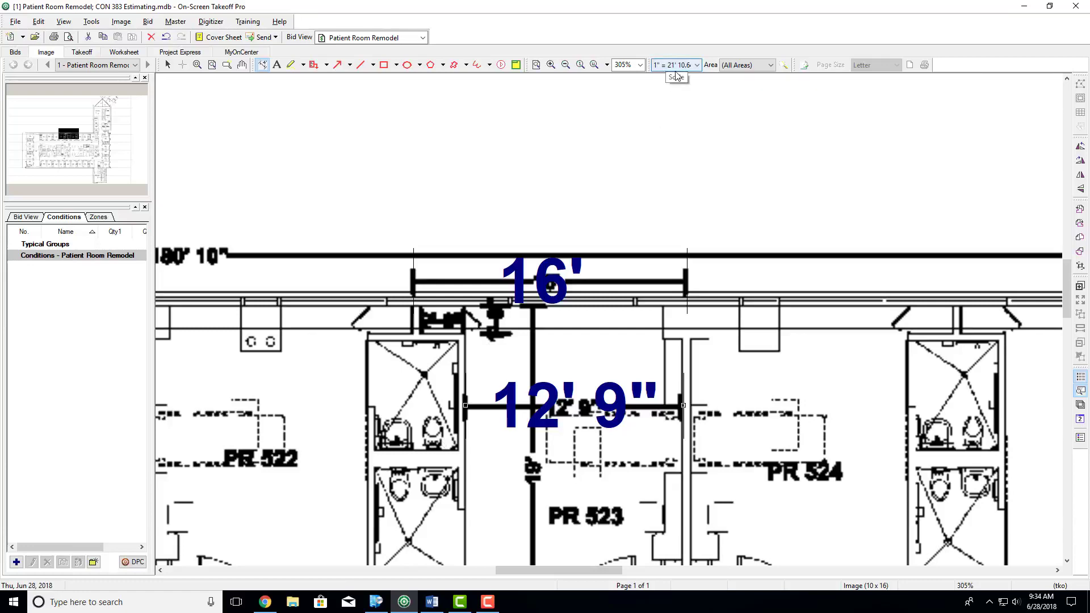
# - Switch to the Word assignment, highlight the "Linear Feet of Interior wall" item, and return to the plan
pyautogui.click(432, 602)
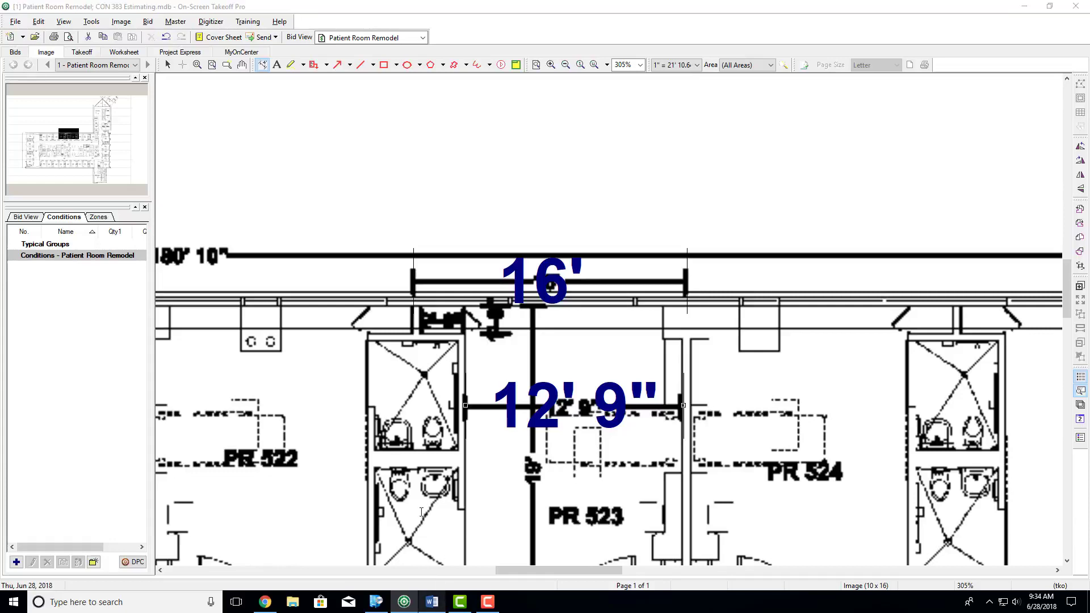
pyautogui.tripleClick(418, 311)
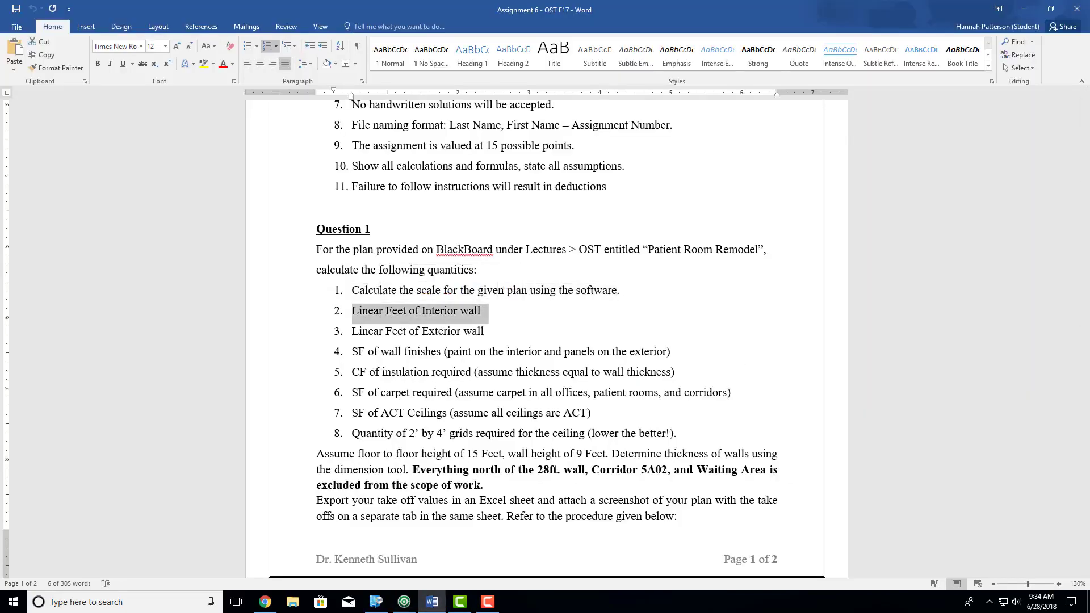
pyautogui.click(1031, 6)
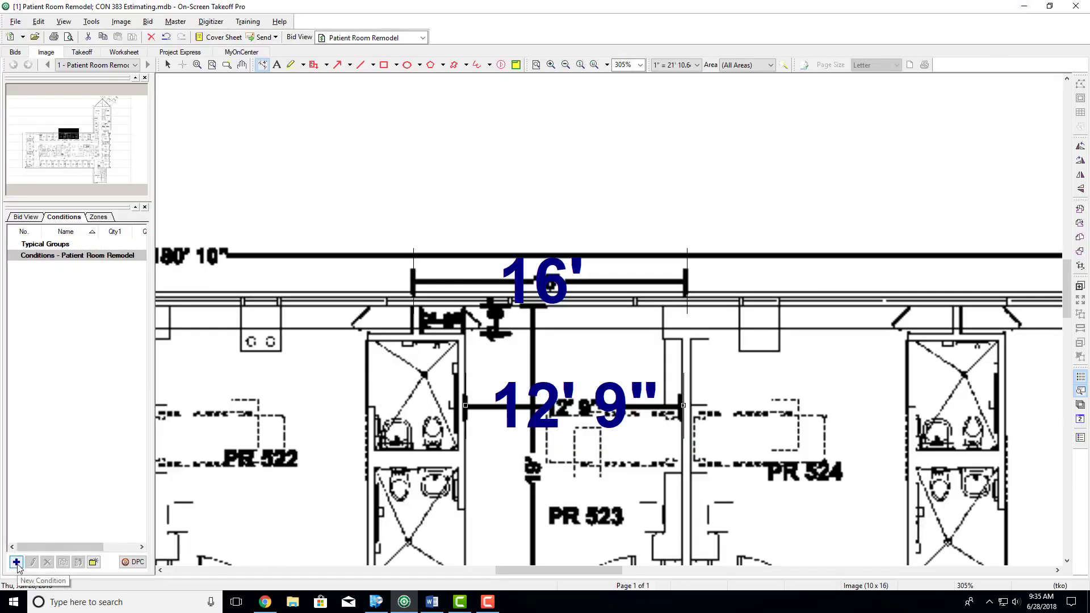
# - Create a new condition with the Linear style and name it Interior Walls
pyautogui.click(17, 563)
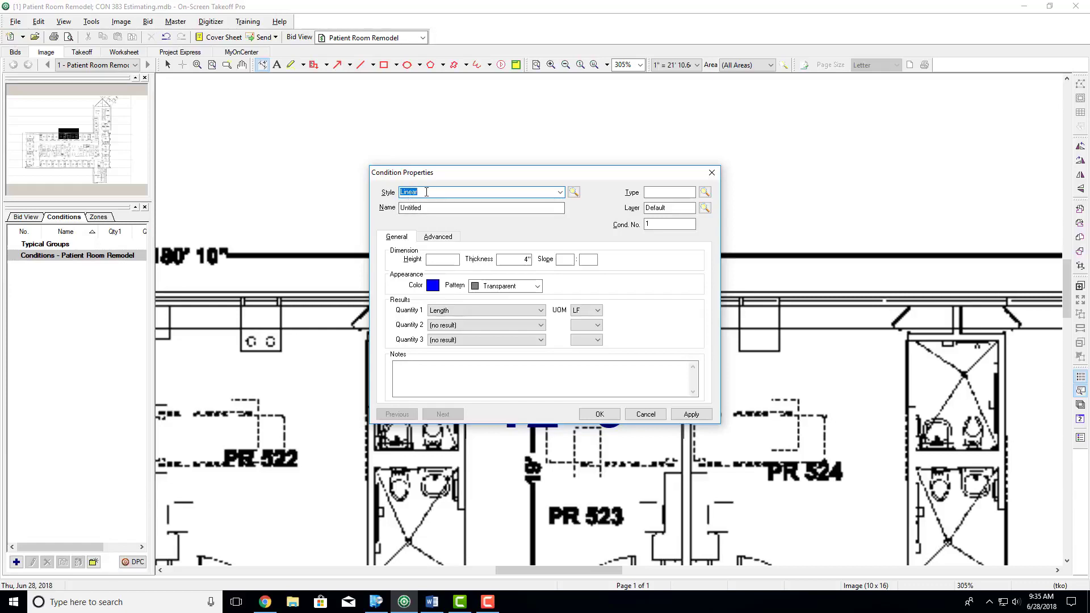
pyautogui.click(560, 192)
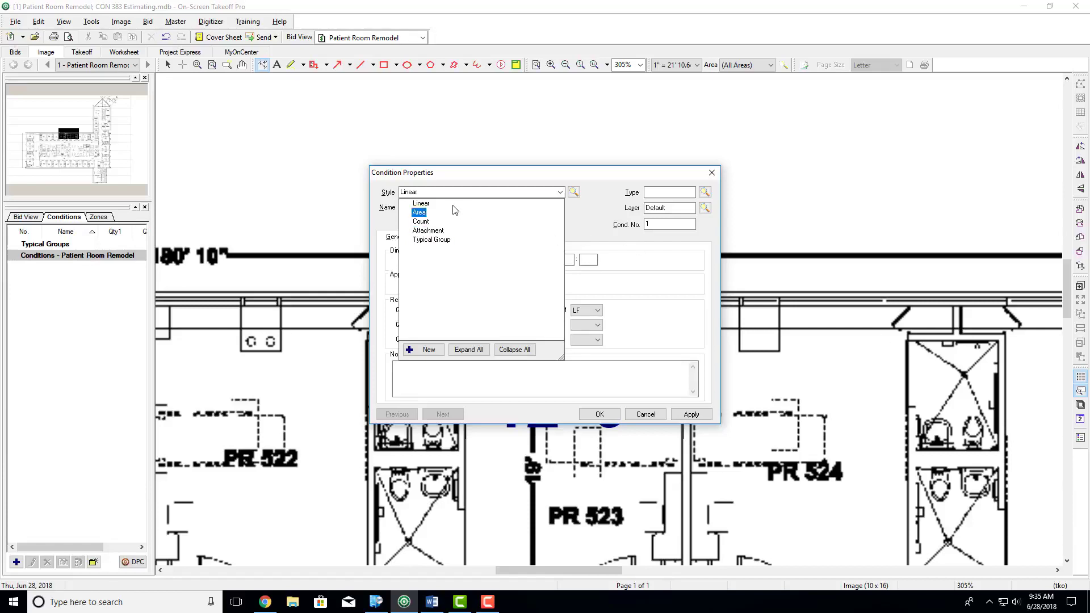
pyautogui.click(427, 207)
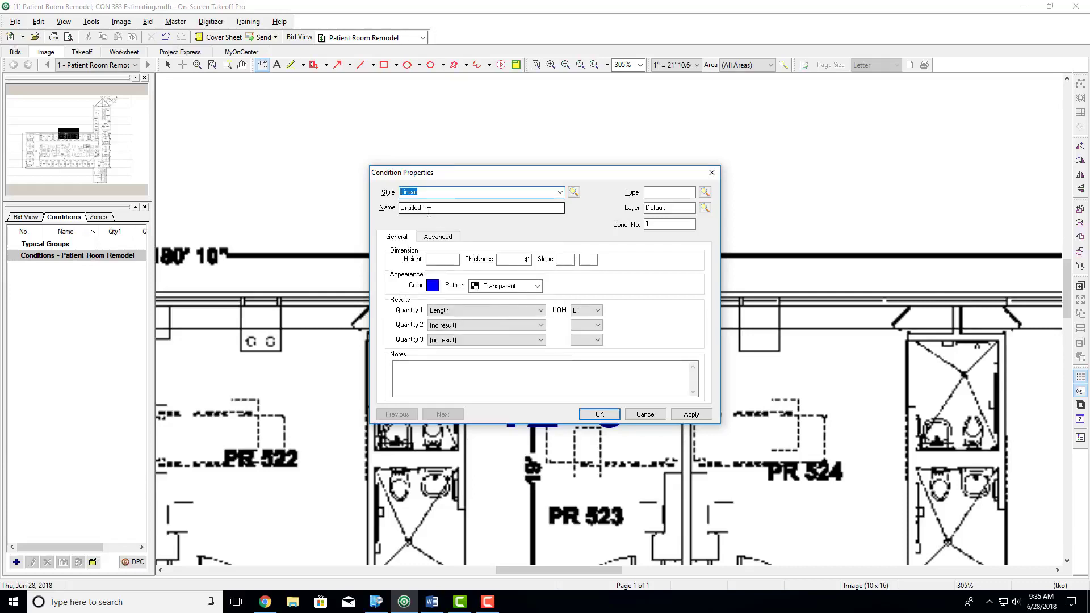
pyautogui.moveTo(435, 207); pyautogui.dragTo(390, 207)
pyautogui.press('BackSpace')
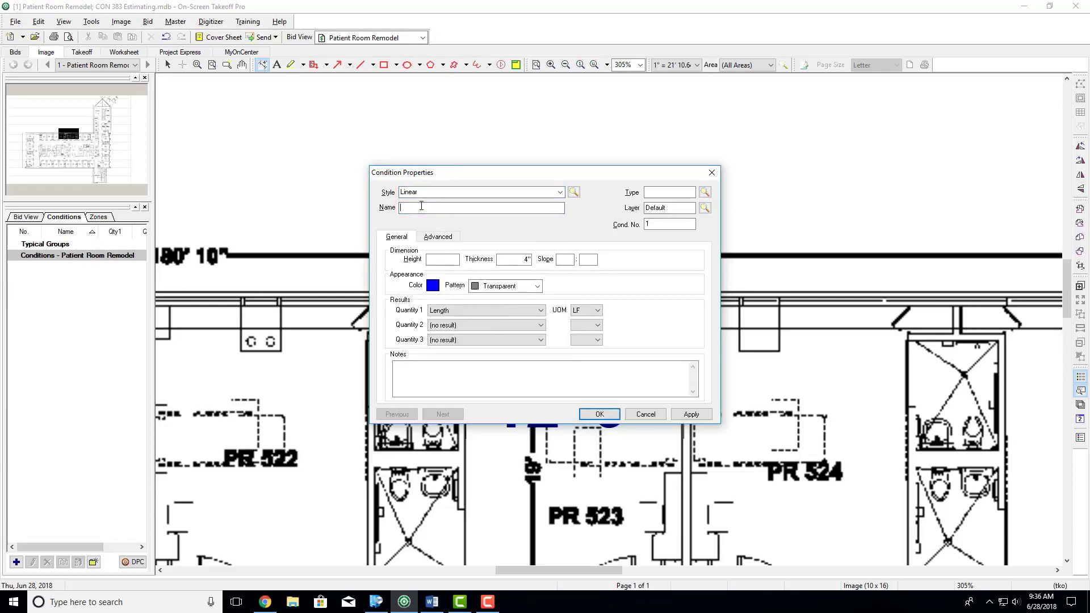
pyautogui.write('Interior Walls')
# - Add a new condition type named Wall and assign it to the Interior Walls condition
pyautogui.click(659, 192)
pyautogui.write('Wall')
pyautogui.press('Tab')
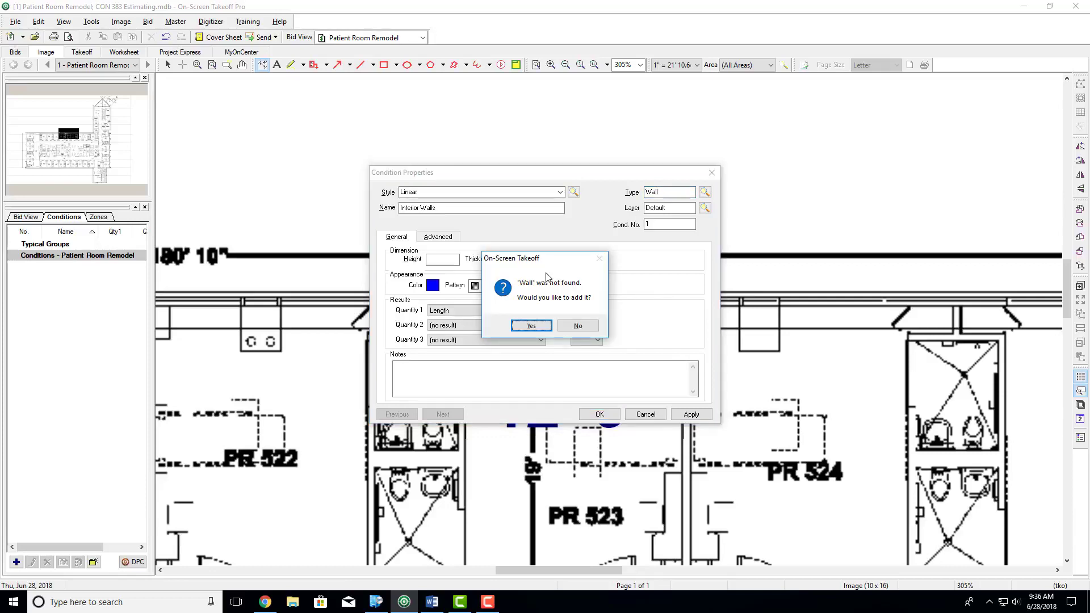
pyautogui.click(531, 327)
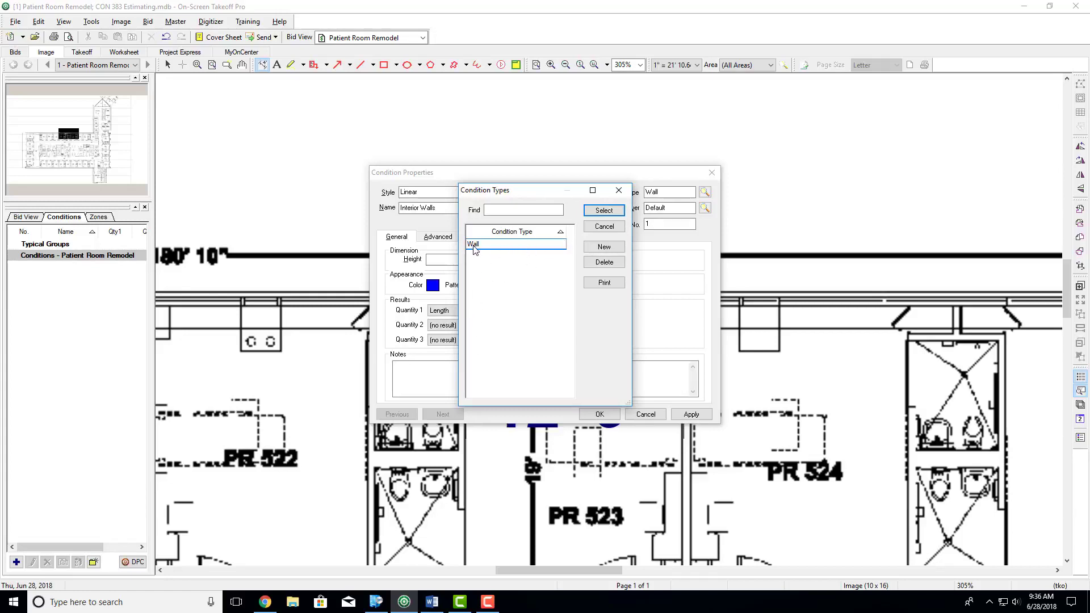
pyautogui.click(604, 210)
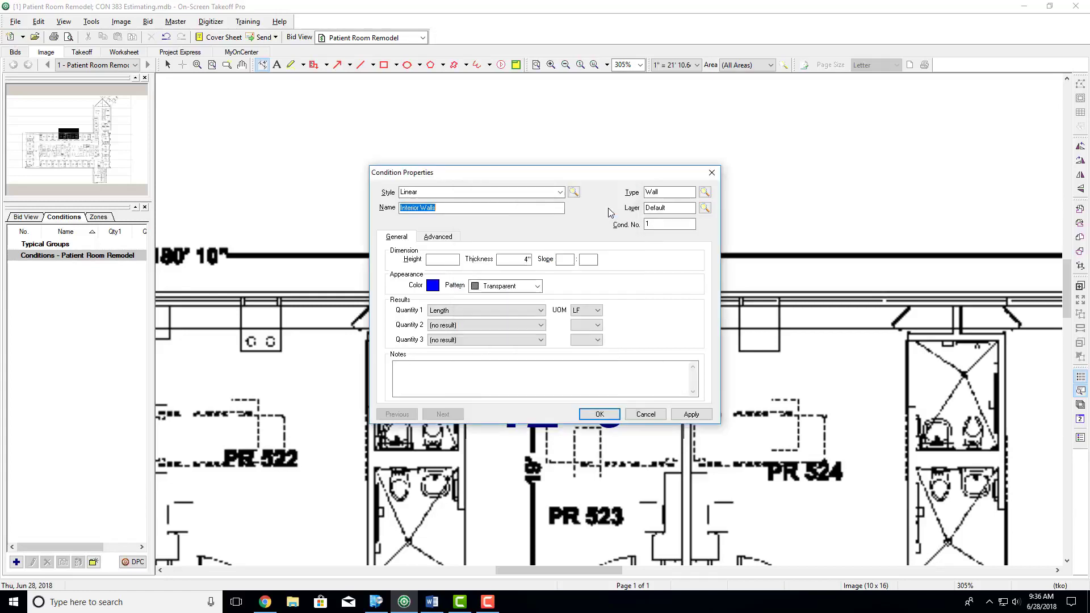
# - Add a new bid layer named Interior Wall and assign it to the Interior Walls condition
pyautogui.doubleClick(647, 208)
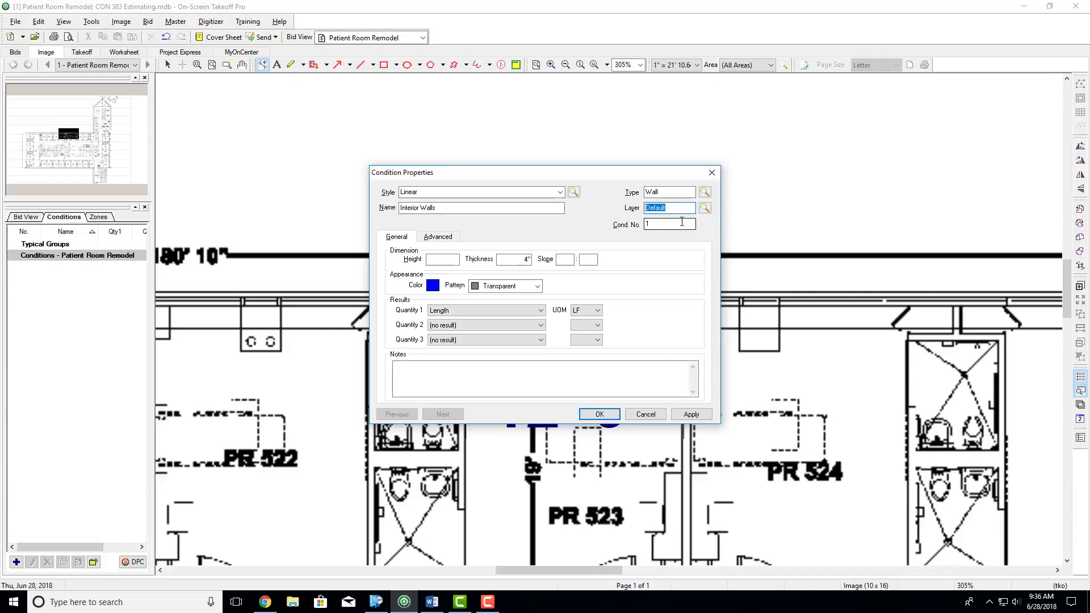
pyautogui.write('Interior Wall')
pyautogui.press('Tab')
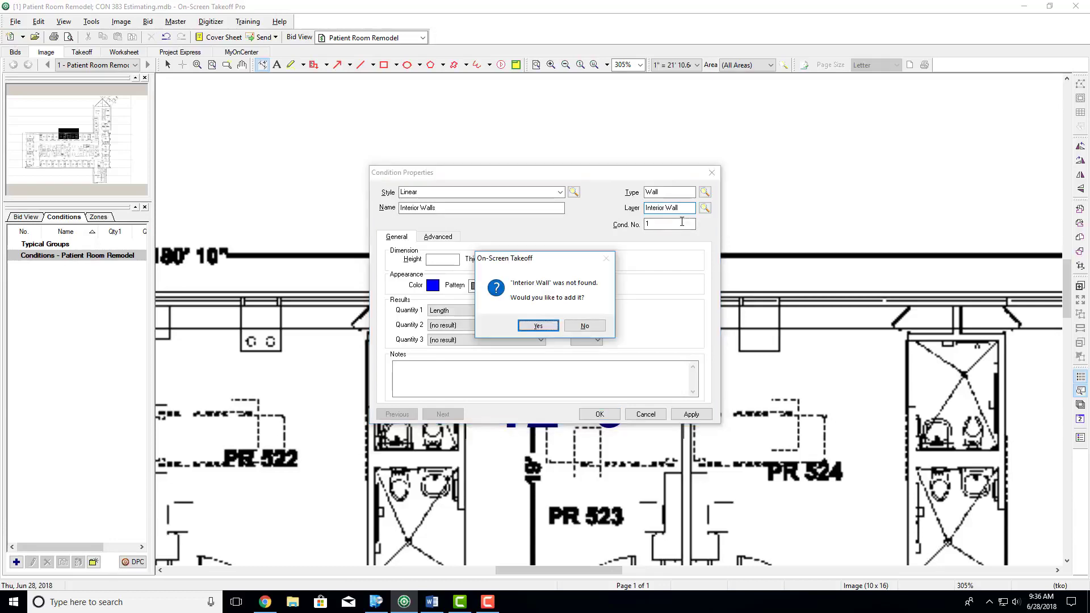
pyautogui.press('Return')
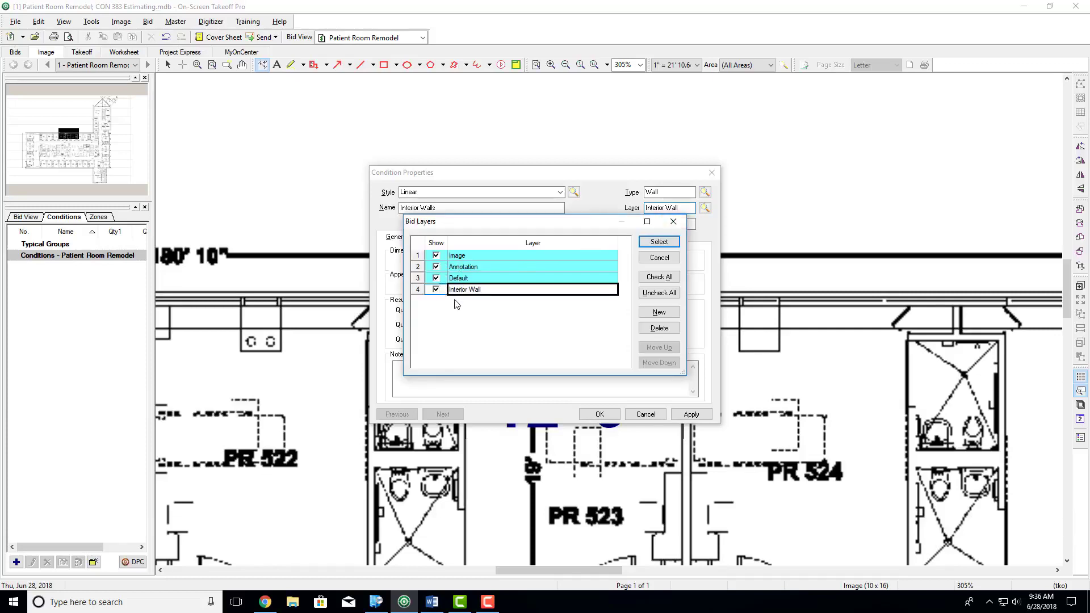
pyautogui.click(659, 242)
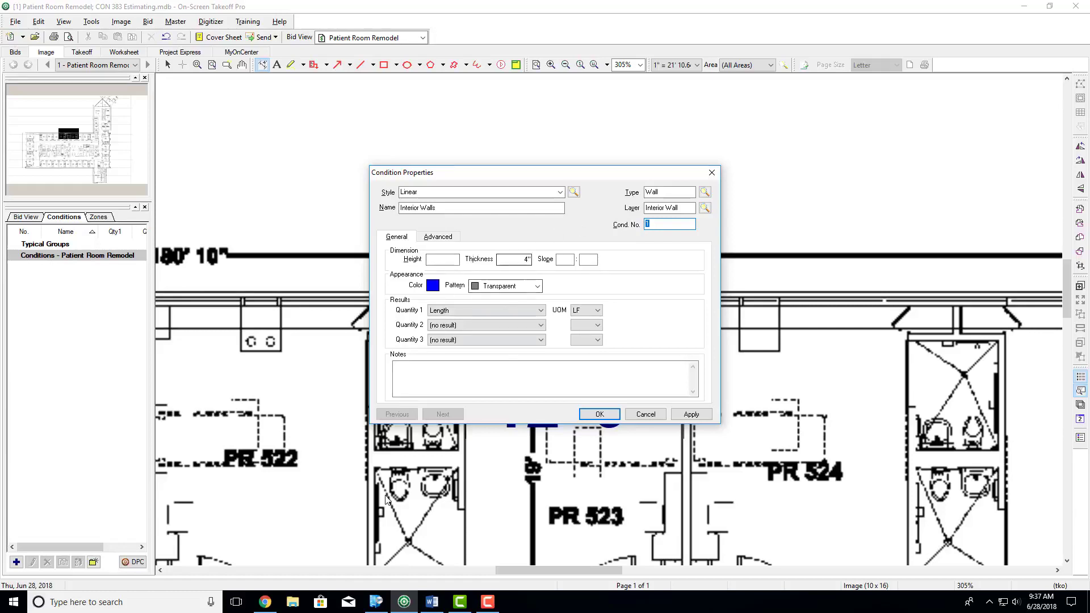
# - Switch to the Word assignment, highlight the sentence giving the assumed floor-to-floor and wall heights, and return to the condition properties
pyautogui.click(432, 602)
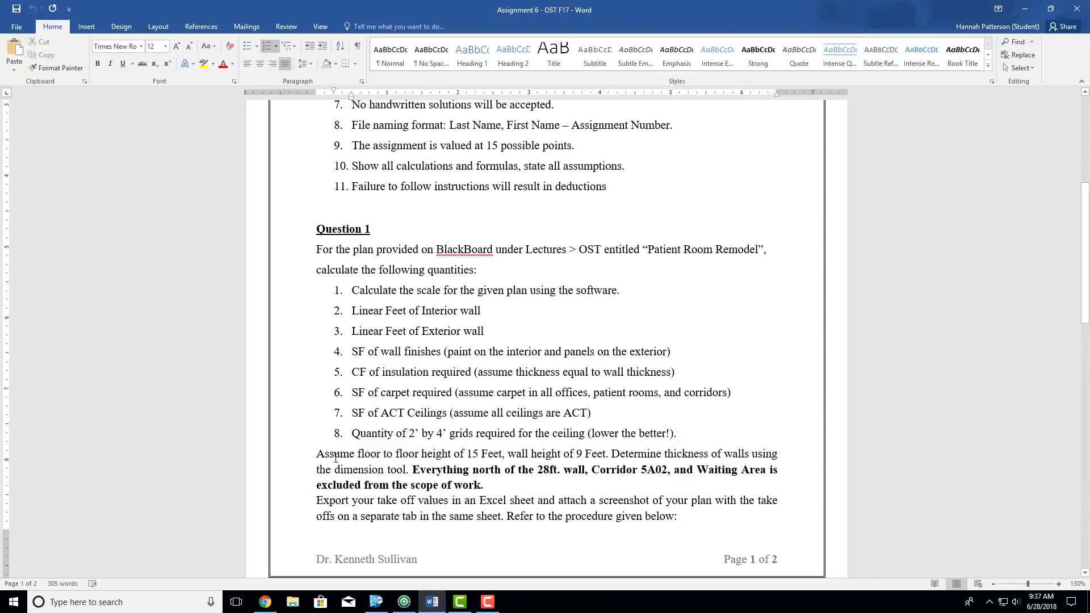
pyautogui.moveTo(313, 455); pyautogui.dragTo(612, 454)
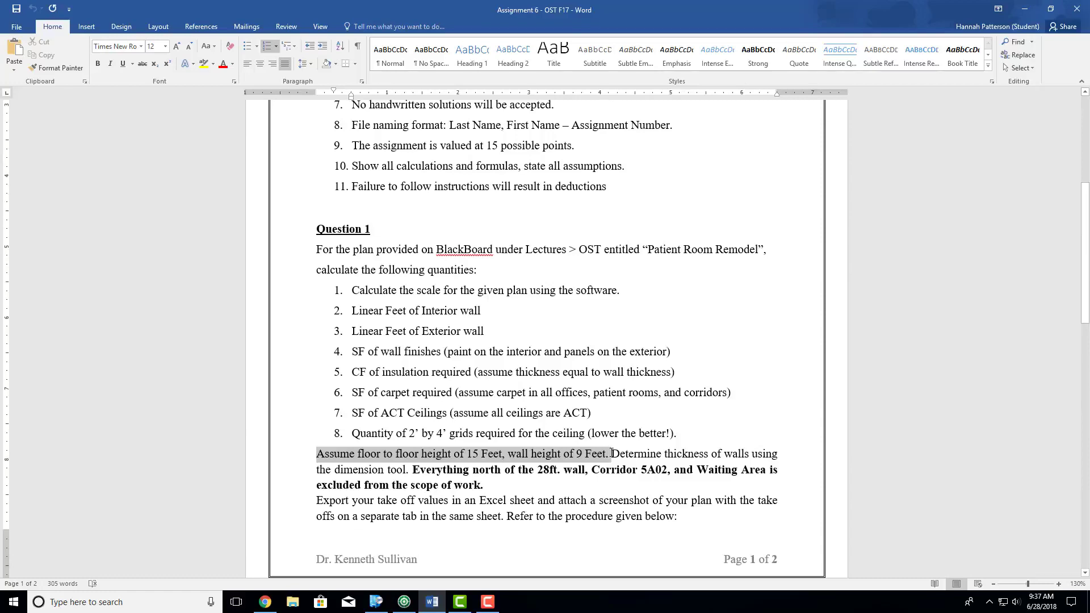
pyautogui.click(604, 424)
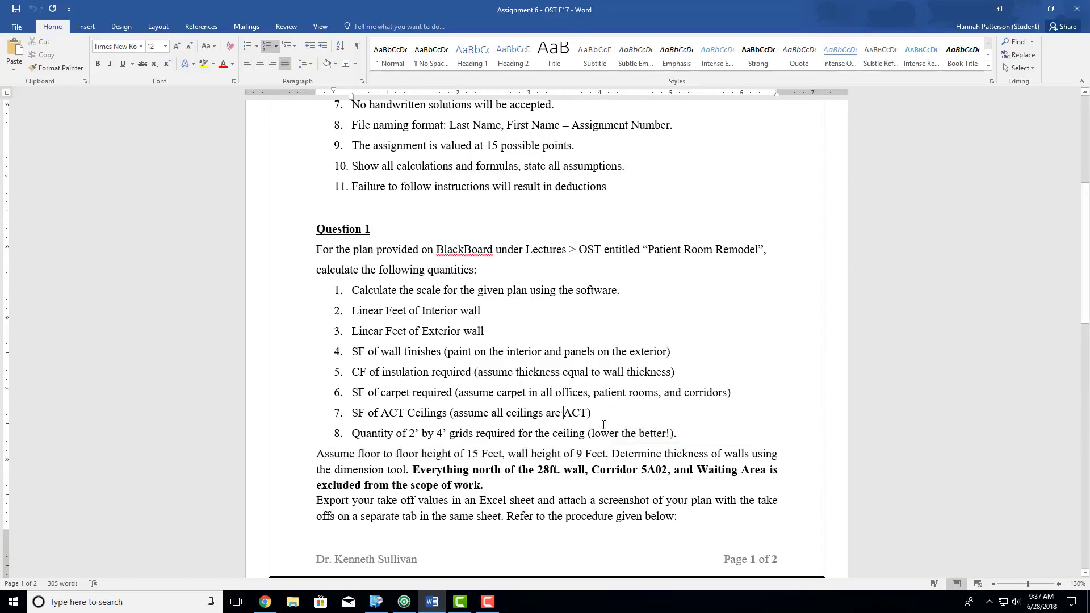
pyautogui.click(1025, 9)
# - Set the Interior Walls condition's height to 9' and its color to light red
pyautogui.click(453, 260)
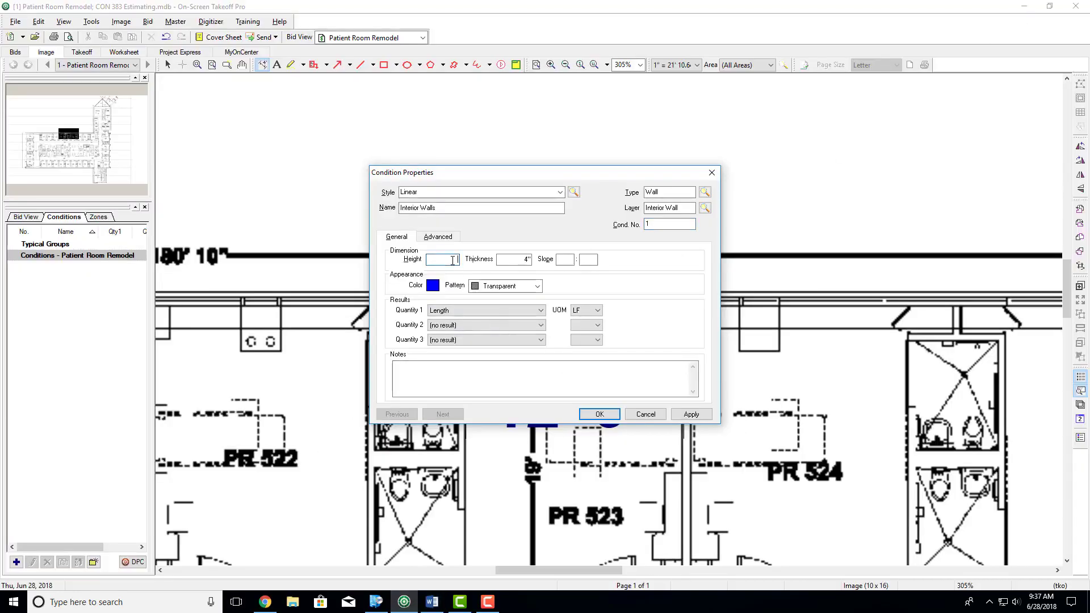
pyautogui.click(511, 262)
pyautogui.click(433, 286)
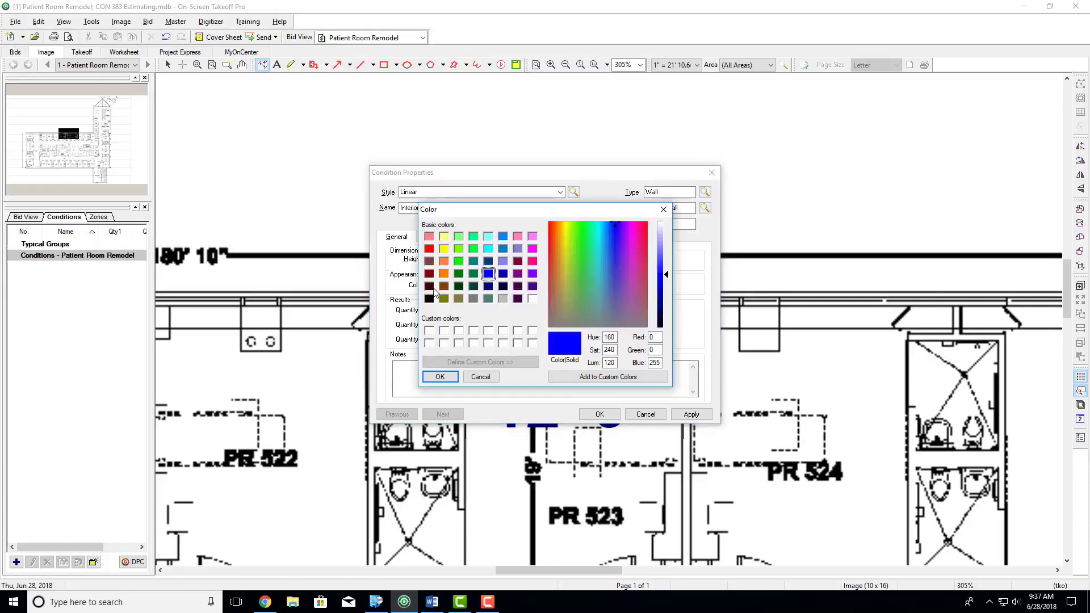
pyautogui.click(430, 237)
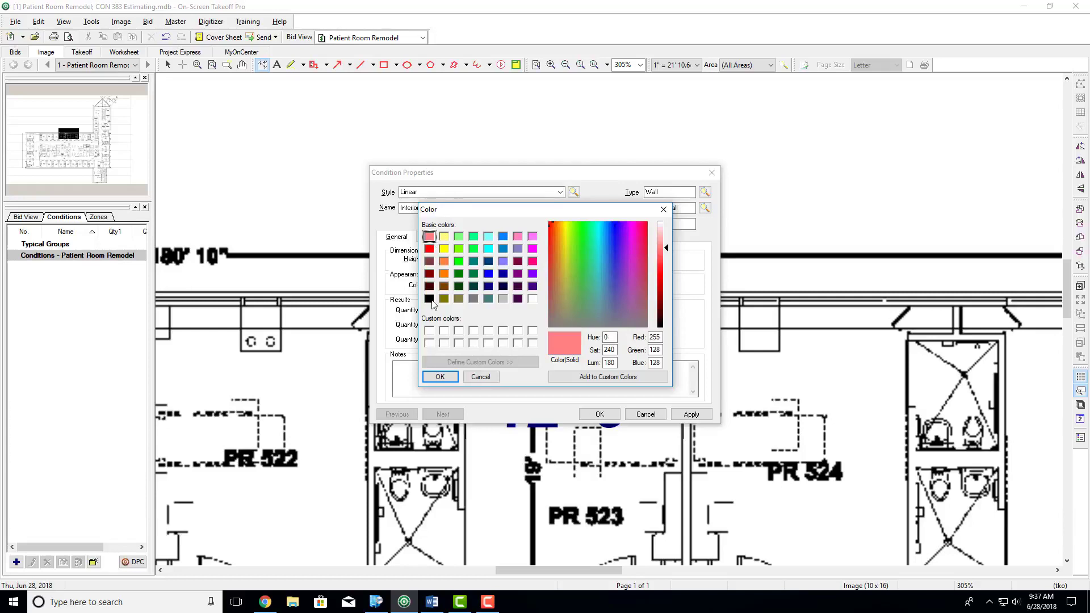
pyautogui.click(440, 377)
# - Keep the Transparent pattern and Length in LF as Quantity 1, save the Interior Walls condition and dismiss the linear takeoff hint
pyautogui.click(503, 286)
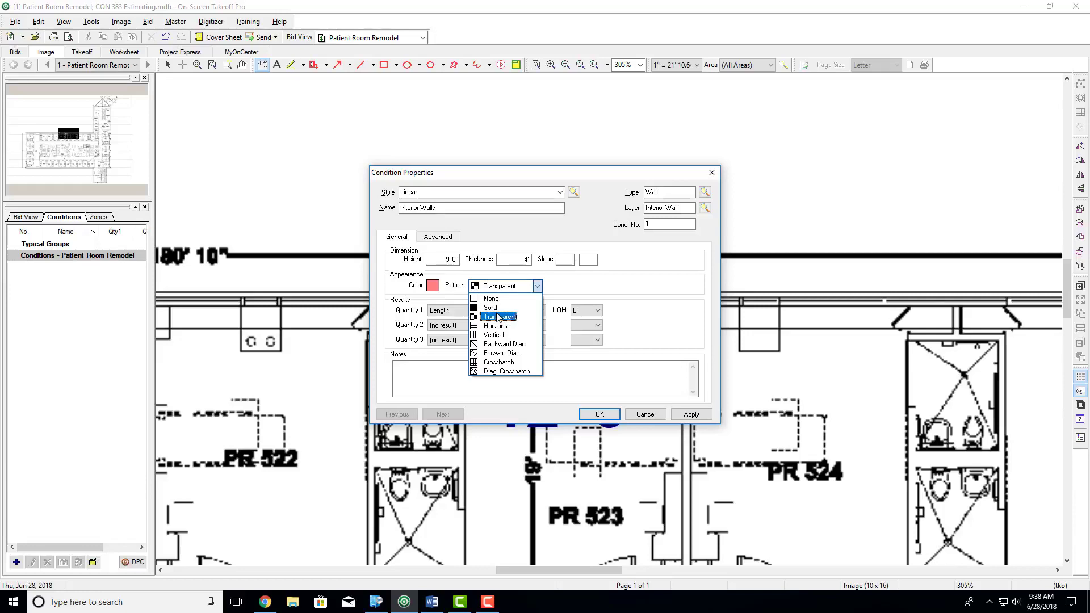
pyautogui.click(496, 316)
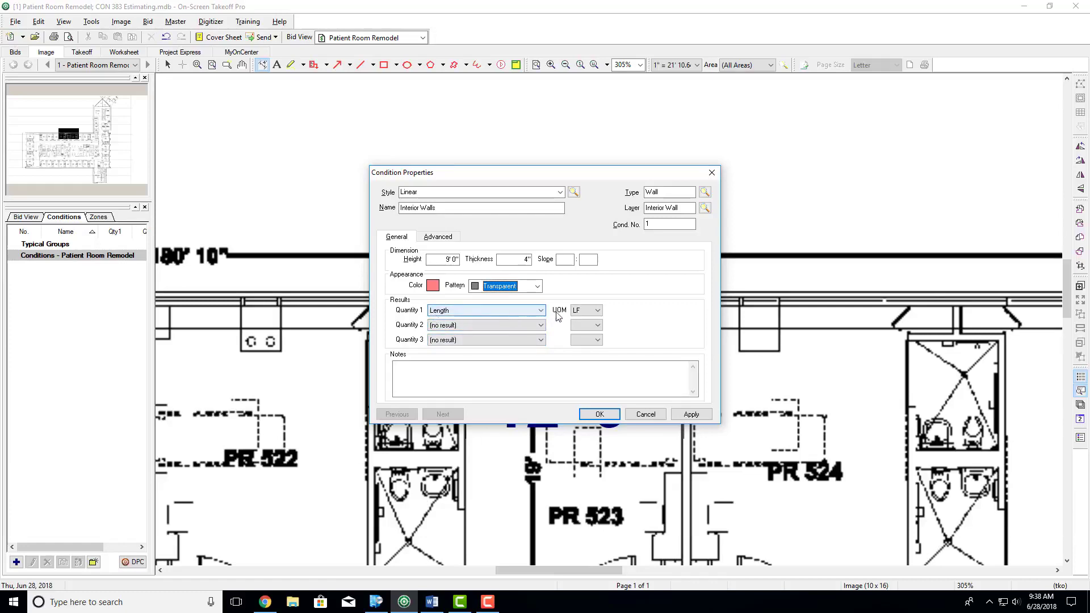
pyautogui.click(586, 311)
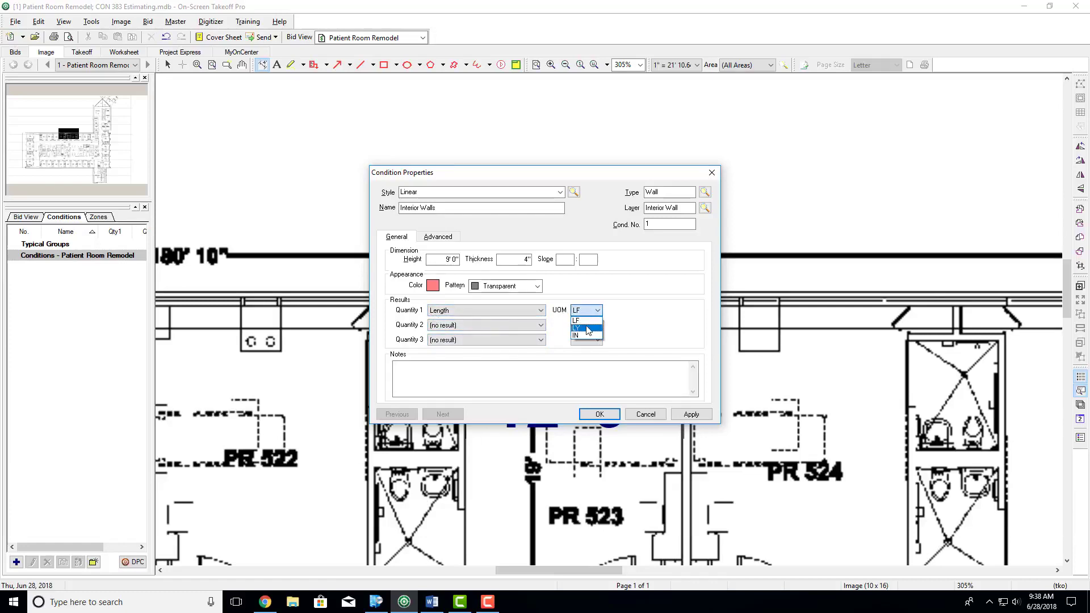
pyautogui.click(541, 313)
pyautogui.click(540, 312)
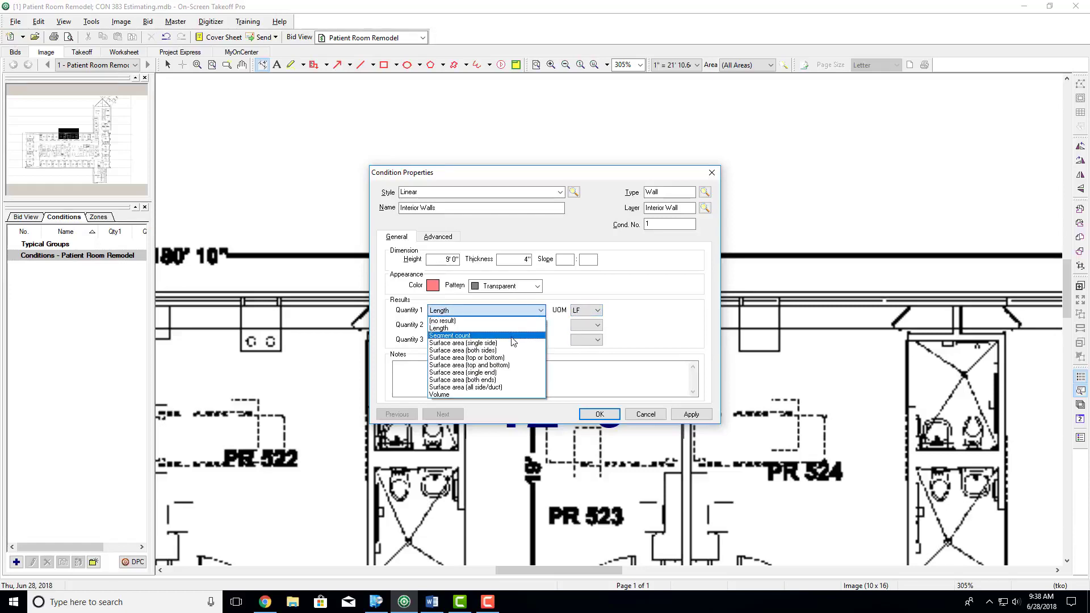
pyautogui.click(628, 316)
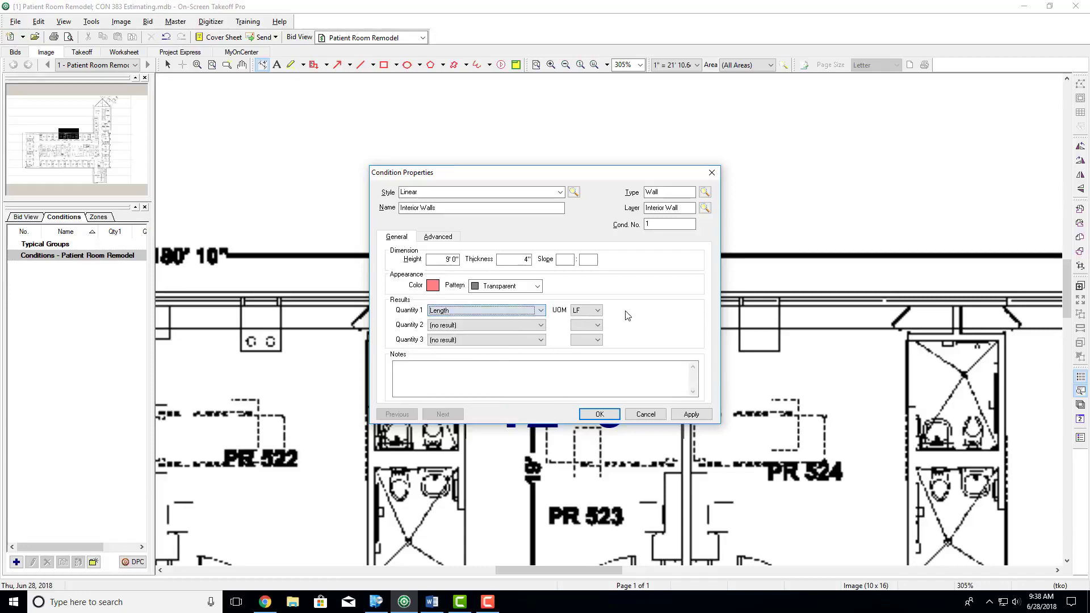
pyautogui.click(469, 383)
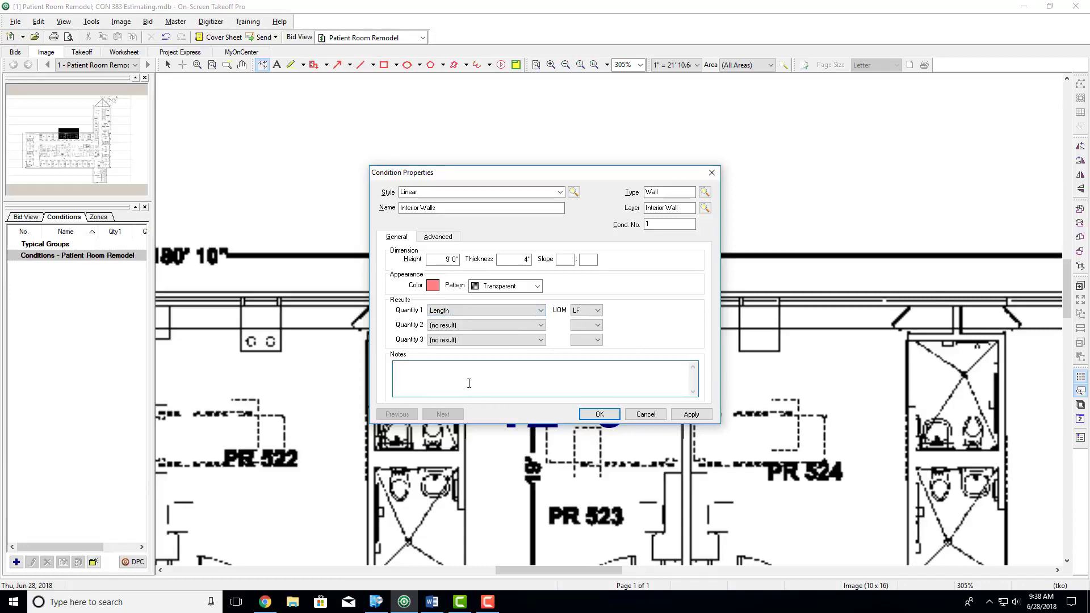
pyautogui.click(599, 416)
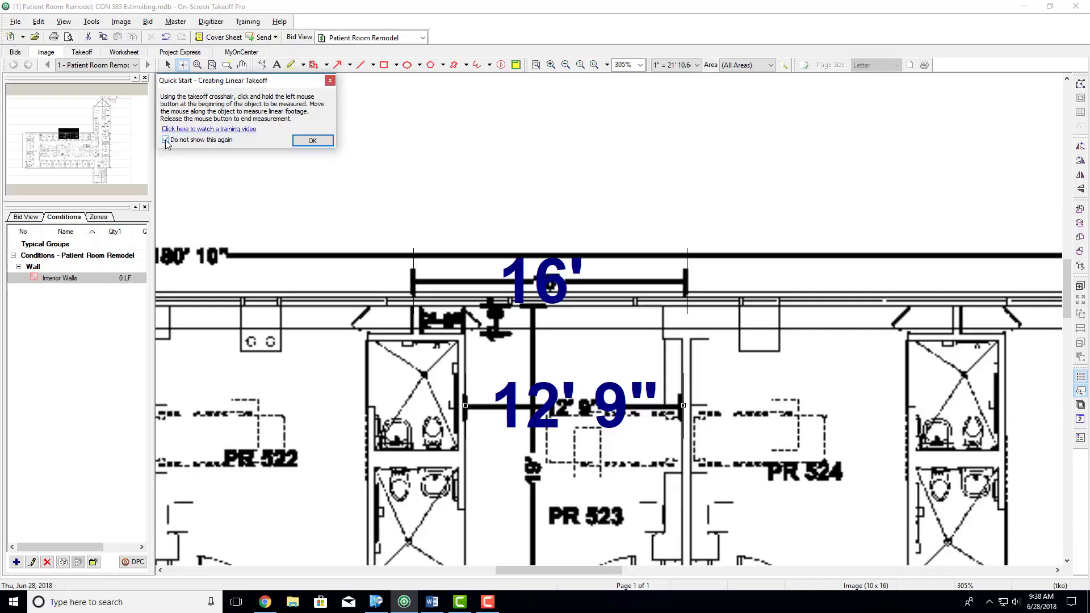
pyautogui.click(312, 141)
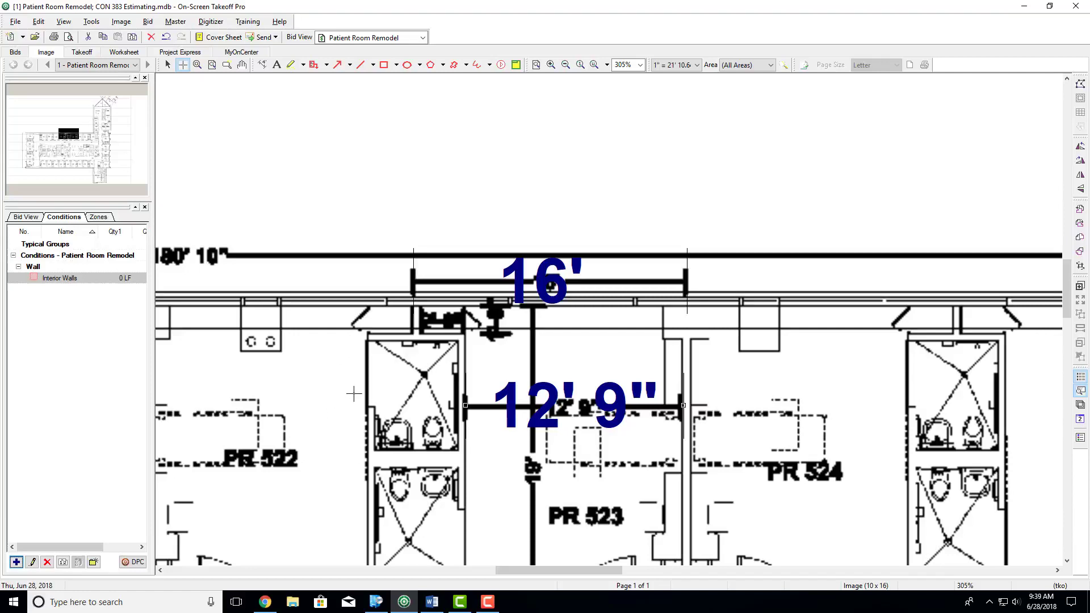
# - Trace the wall between PR 523 and PR 524, about 16' 11" long, and the crossing wall at its lobby end, about 5' 8"
pyautogui.scroll(-3, 348, 389)
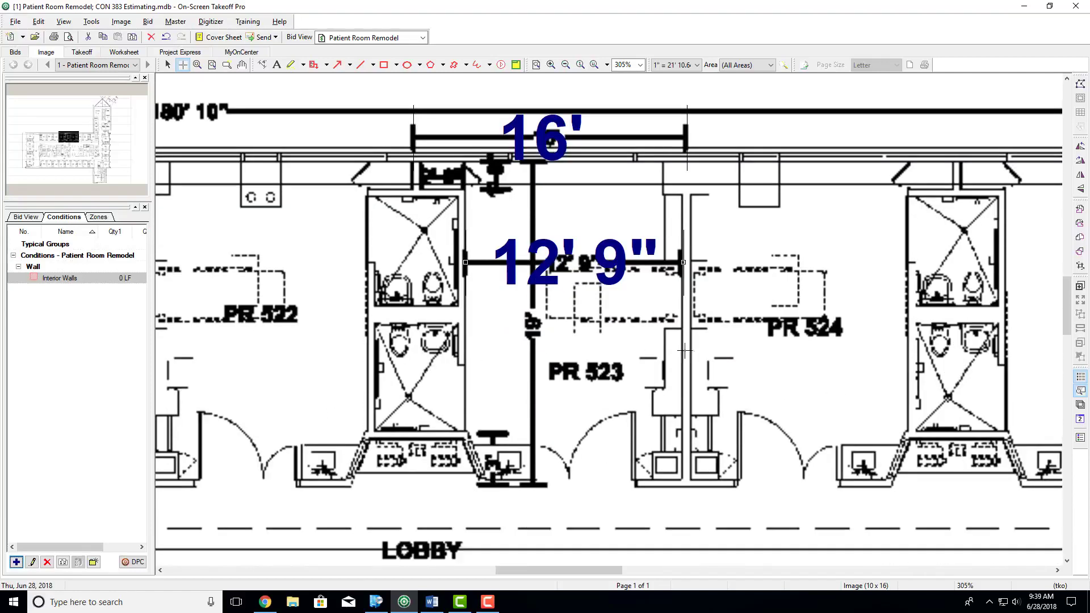
pyautogui.scroll(1, 703, 265)
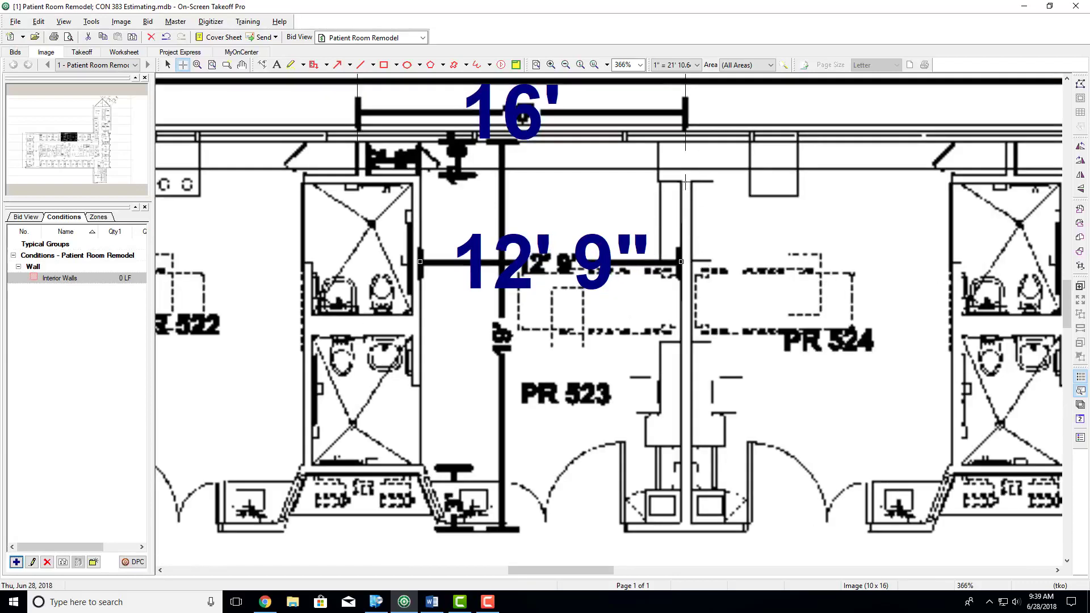
pyautogui.click(685, 182)
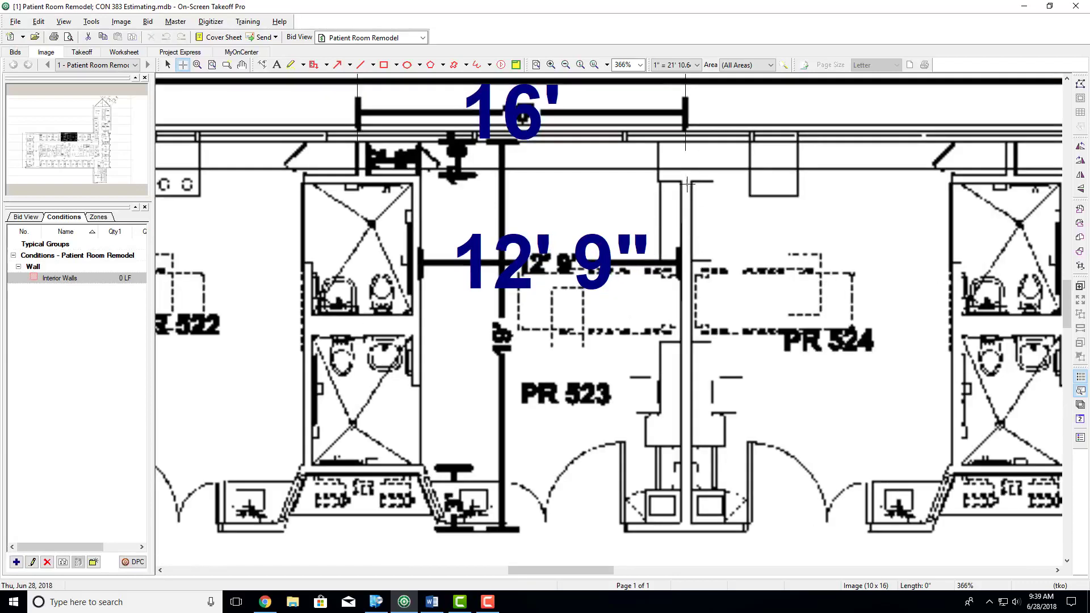
pyautogui.doubleClick(685, 530)
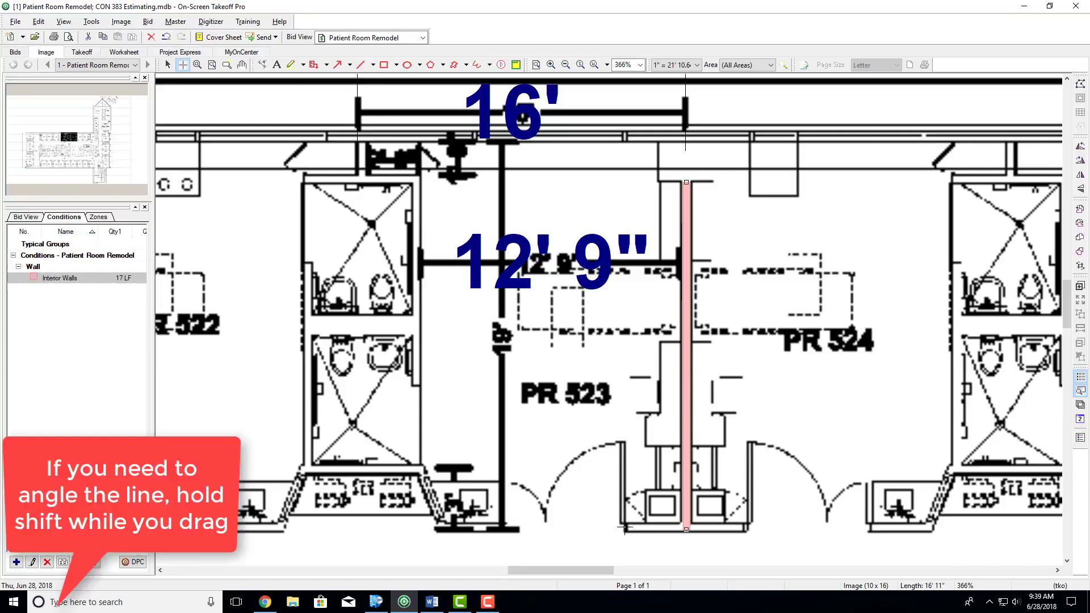
pyautogui.moveTo(627, 528); pyautogui.dragTo(744, 528)
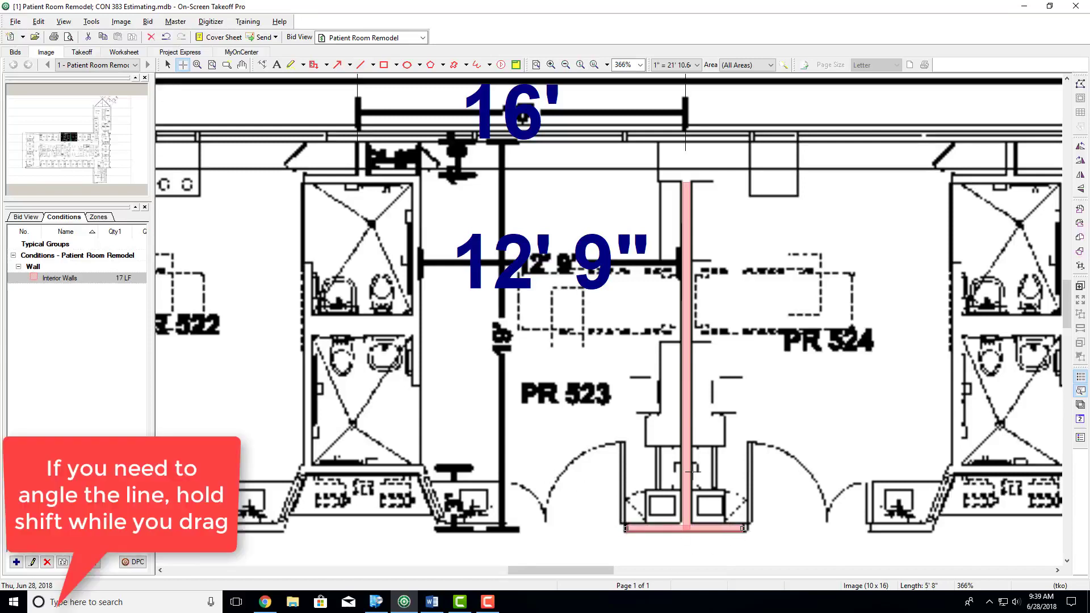
# - Trace the upper wall of the bathroom block between PR 524 and PR 525, about 5' 8", and its PR 525 side wall, about 14' 2"
pyautogui.press('Right')
pyautogui.press('Right')
pyautogui.press('Right')
pyautogui.press('Right')
pyautogui.press('Right')
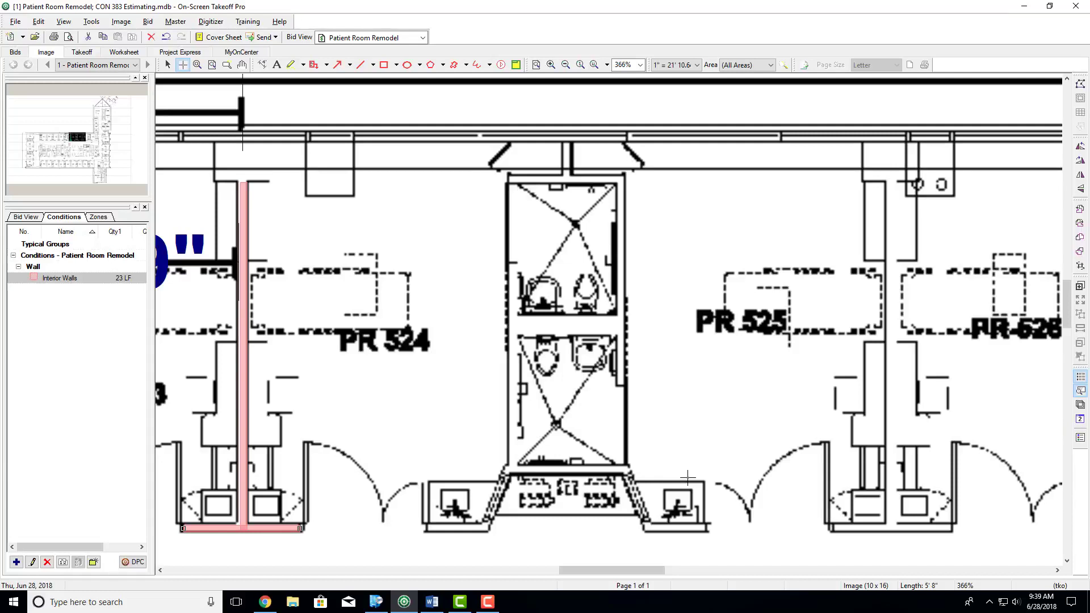
pyautogui.click(509, 180)
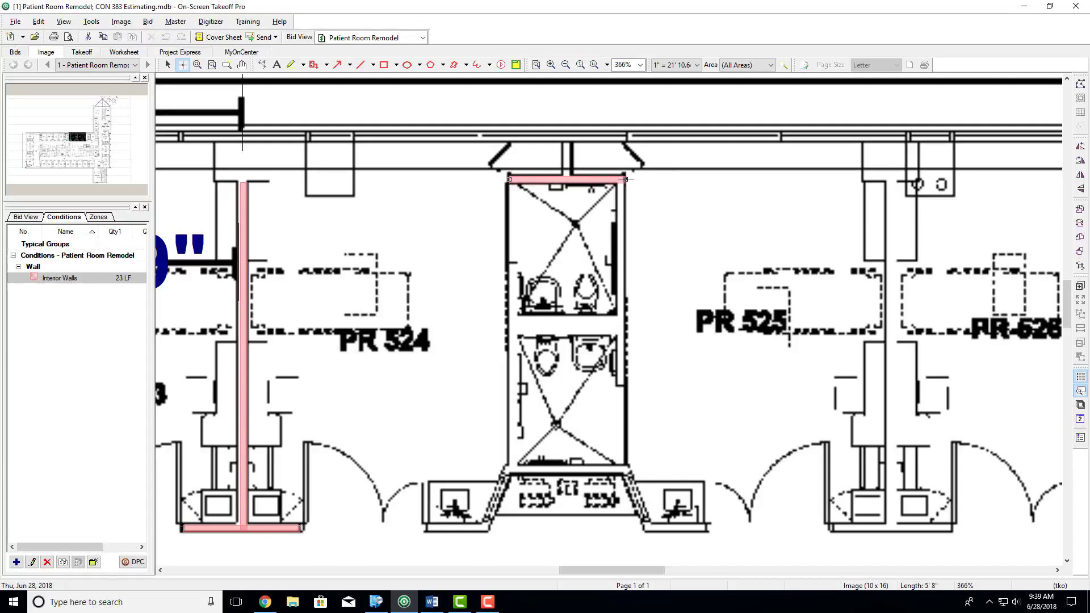
pyautogui.click(623, 179)
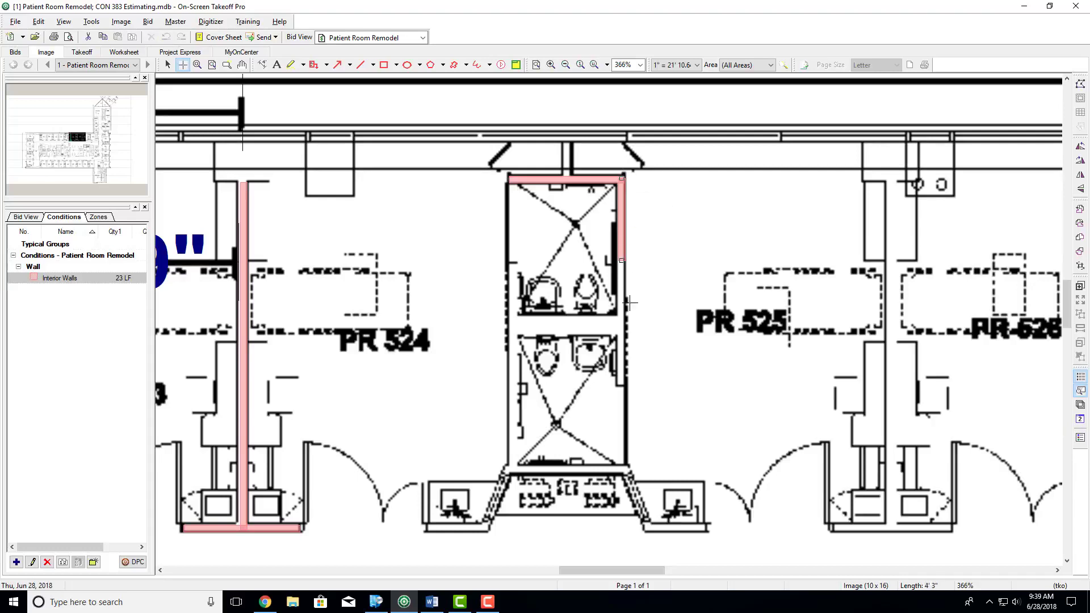
pyautogui.doubleClick(621, 469)
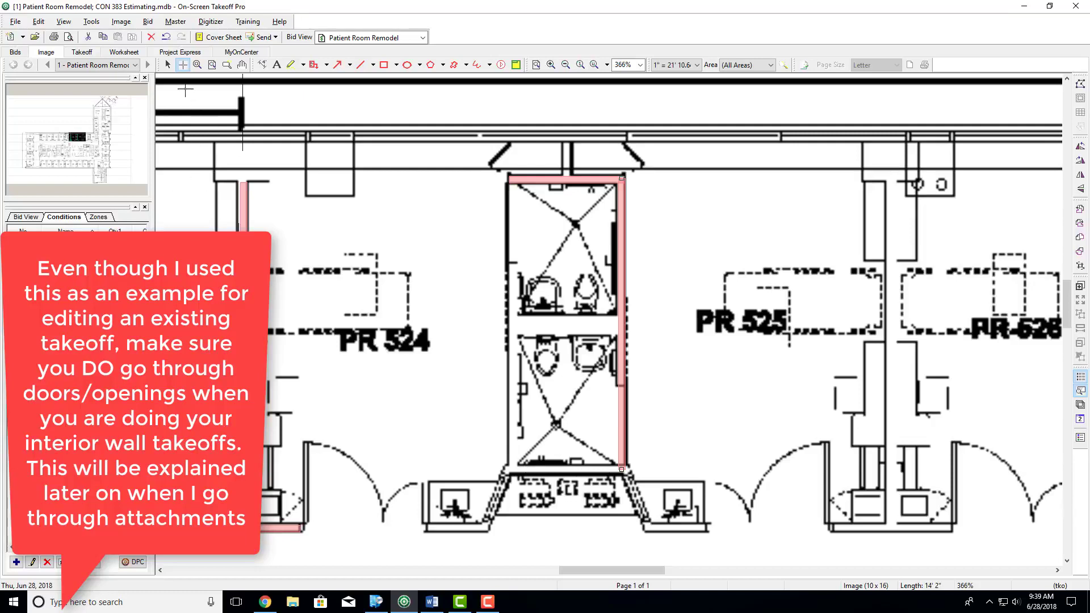
# - Shorten the takeoff on the bathroom block's PR 525 side to about 10' by moving its lower endpoint up
pyautogui.click(168, 64)
pyautogui.moveTo(621, 472); pyautogui.dragTo(619, 385)
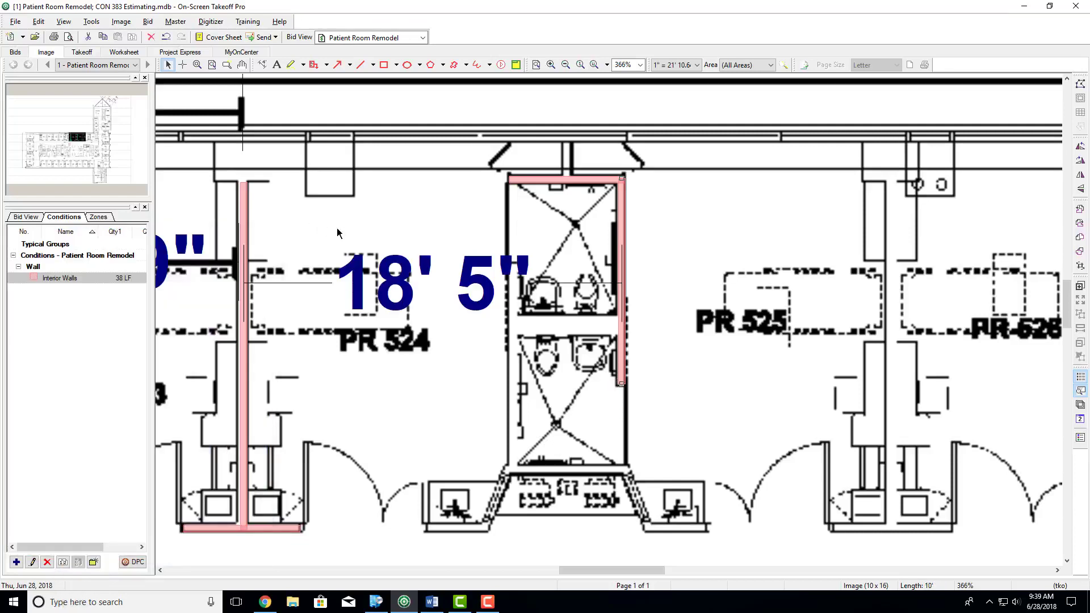
pyautogui.click(427, 199)
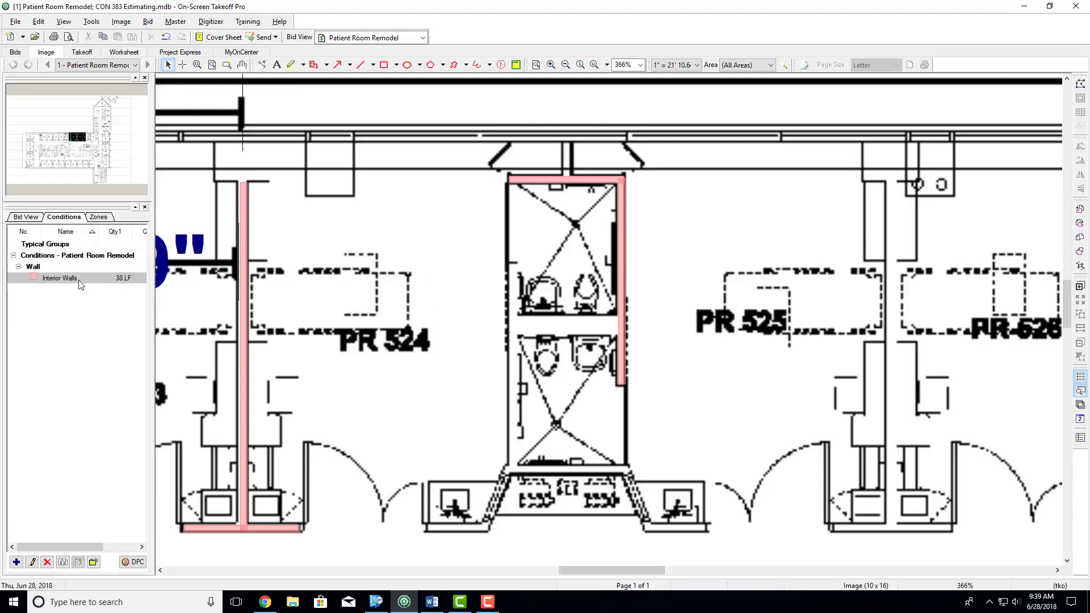
# - Open the Interior Walls condition properties, review the result types available for Quantity 2, and close them without changes
pyautogui.click(63, 278)
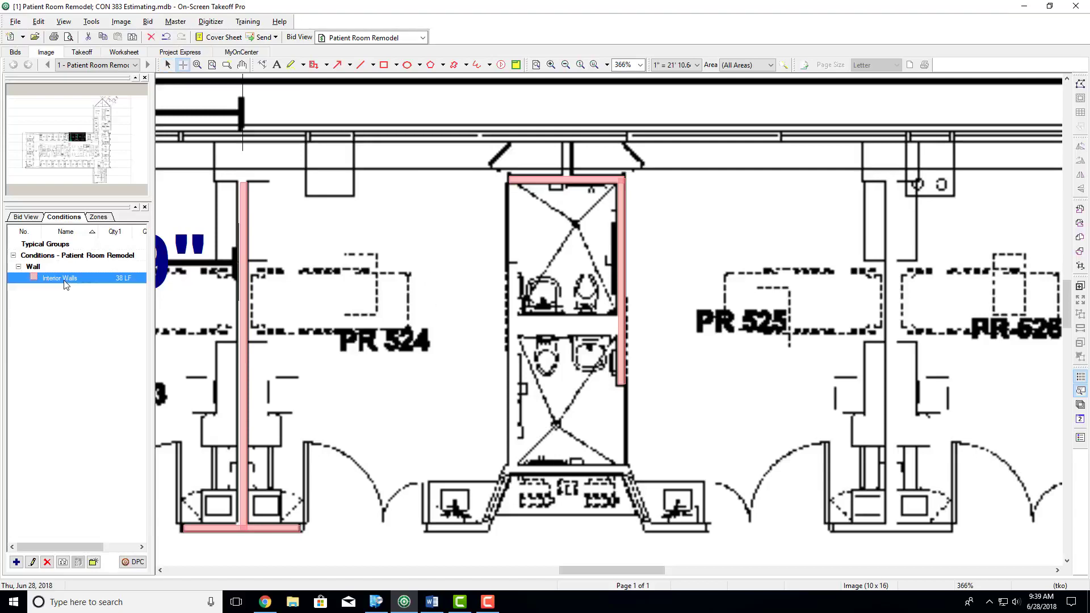
pyautogui.doubleClick(65, 282)
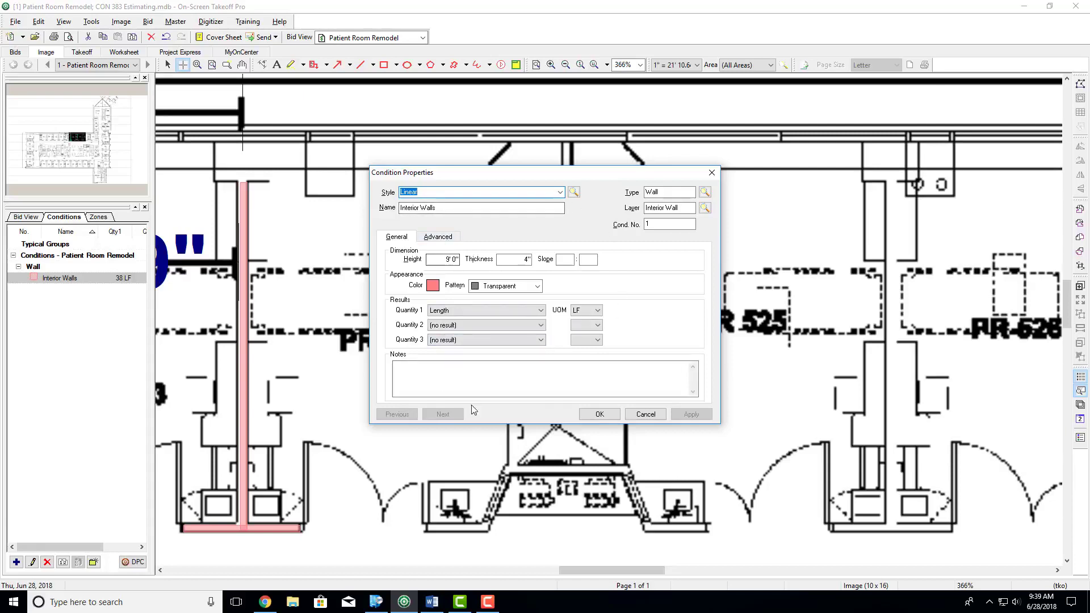
pyautogui.click(488, 327)
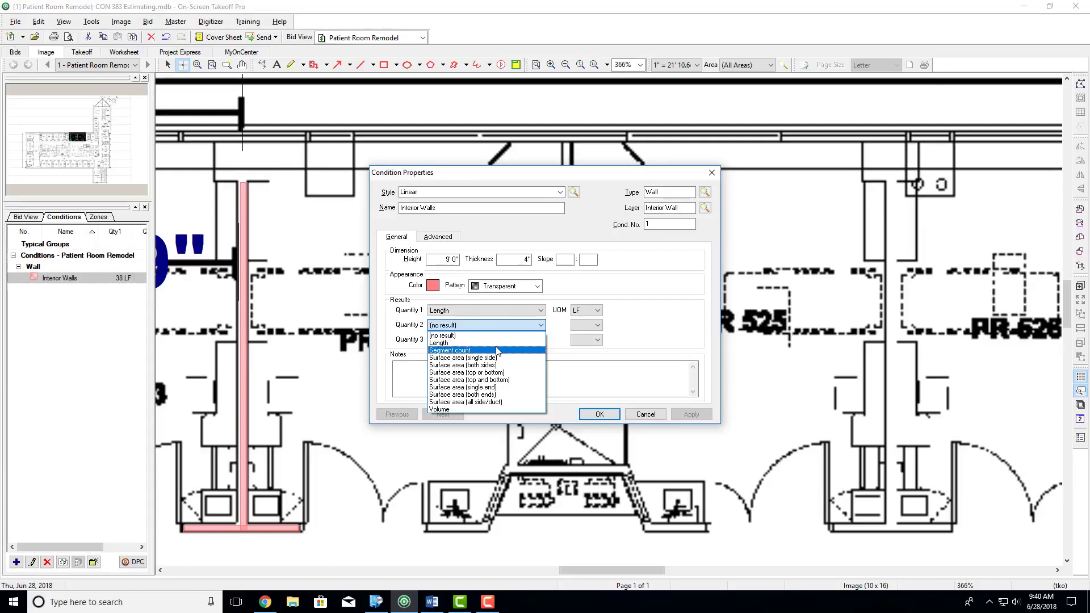
pyautogui.click(713, 174)
pyautogui.click(713, 175)
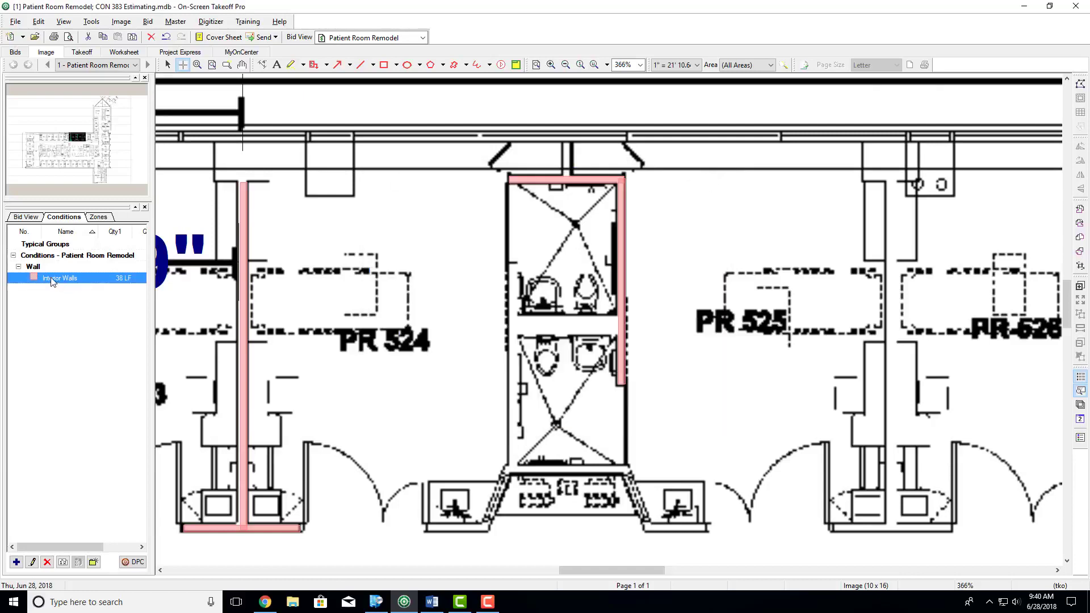
# - Trace the lower wall of the bathroom block between PR 524 and PR 525, about 5' 10" long
pyautogui.click(507, 468)
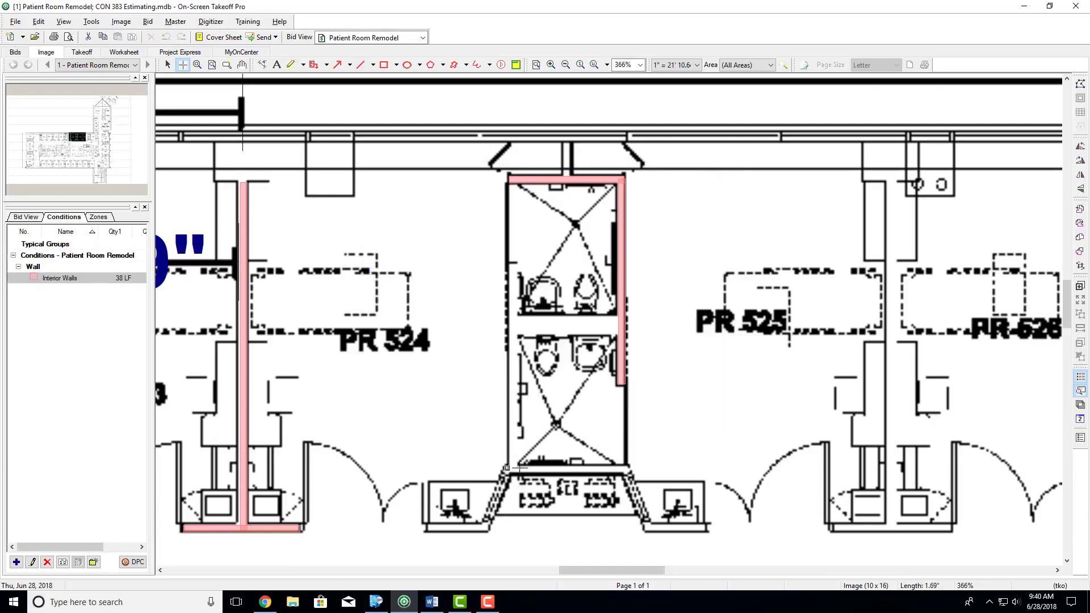
pyautogui.doubleClick(626, 467)
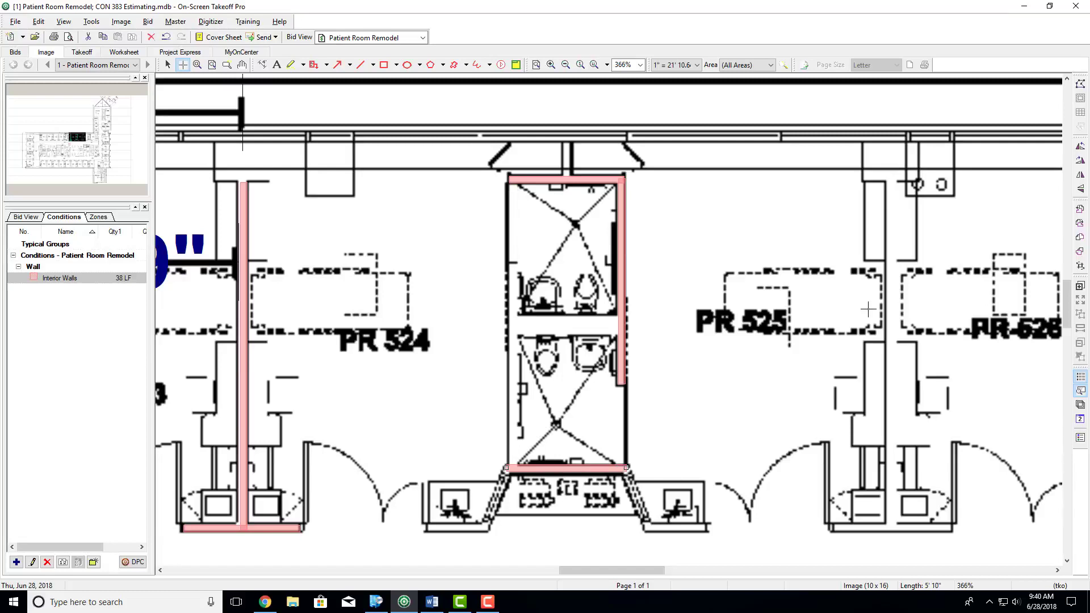
# - Trace a wall about 5' 6" long at the lobby end of the partition between PR 525 and PR 526, and delete it
pyautogui.click(837, 527)
pyautogui.doubleClick(951, 528)
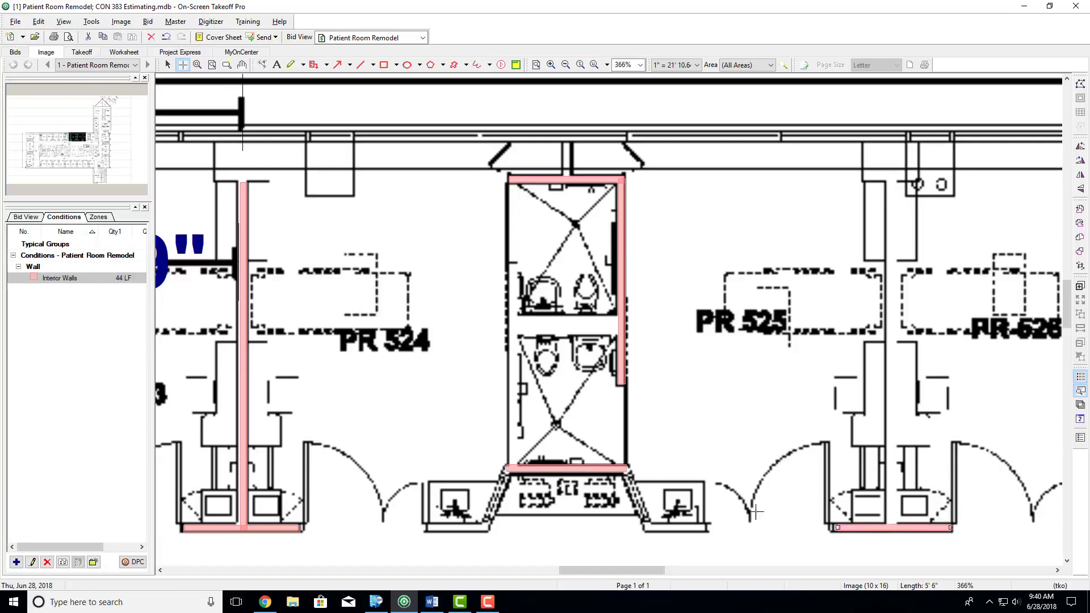
pyautogui.press('Delete')
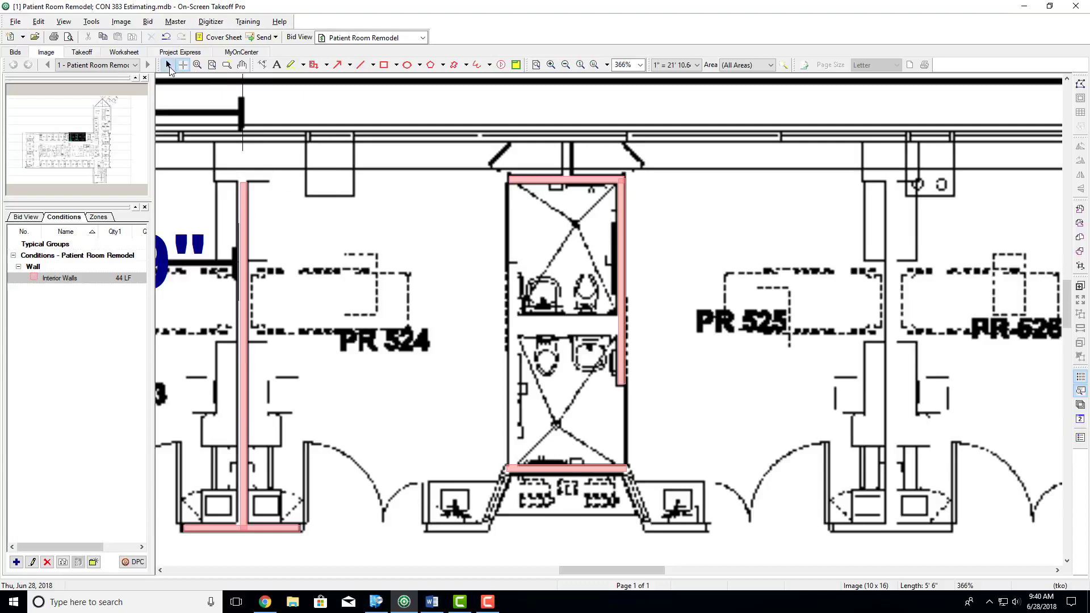
# - Delete the wall takeoff between PR 523 and PR 524 and undo the deletion
pyautogui.click(168, 66)
pyautogui.press('Delete')
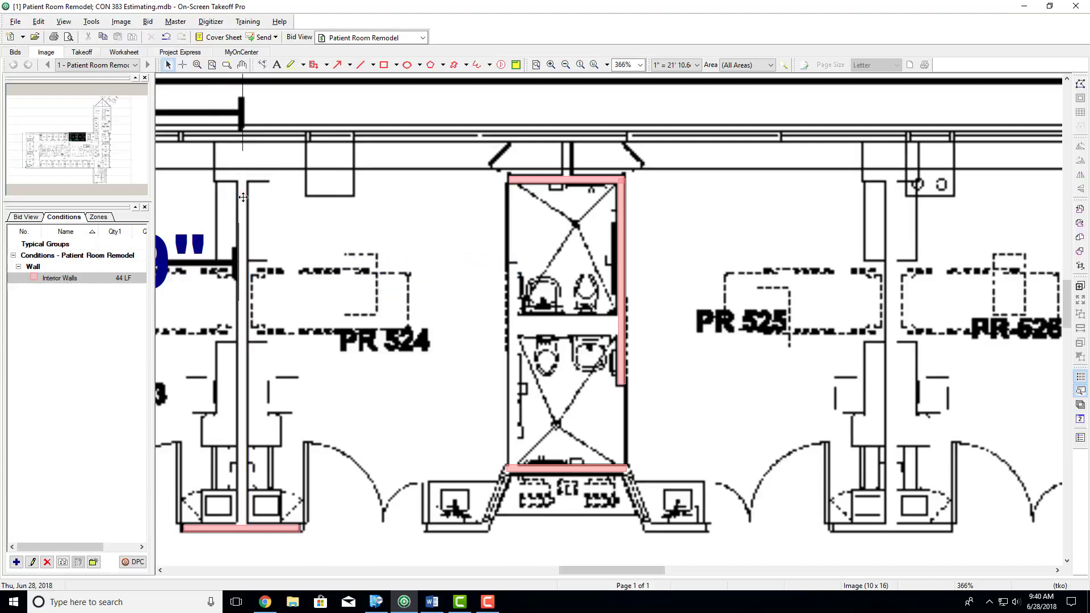
pyautogui.hotkey('ctrl', 'z')
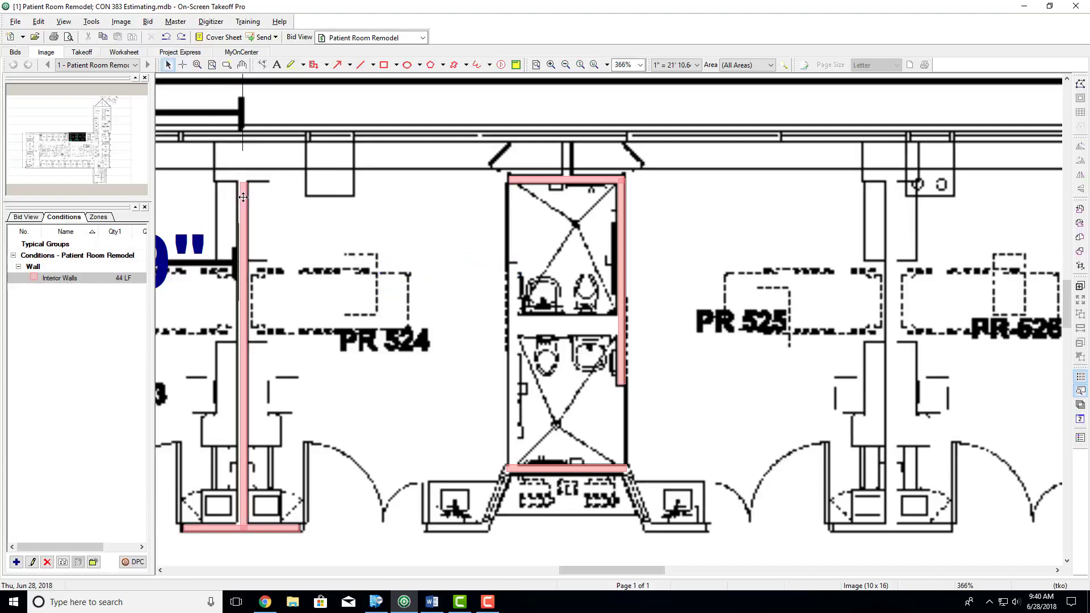
# - Start deleting the Interior Walls condition and decline the deletion
pyautogui.click(63, 278)
pyautogui.rightClick(66, 278)
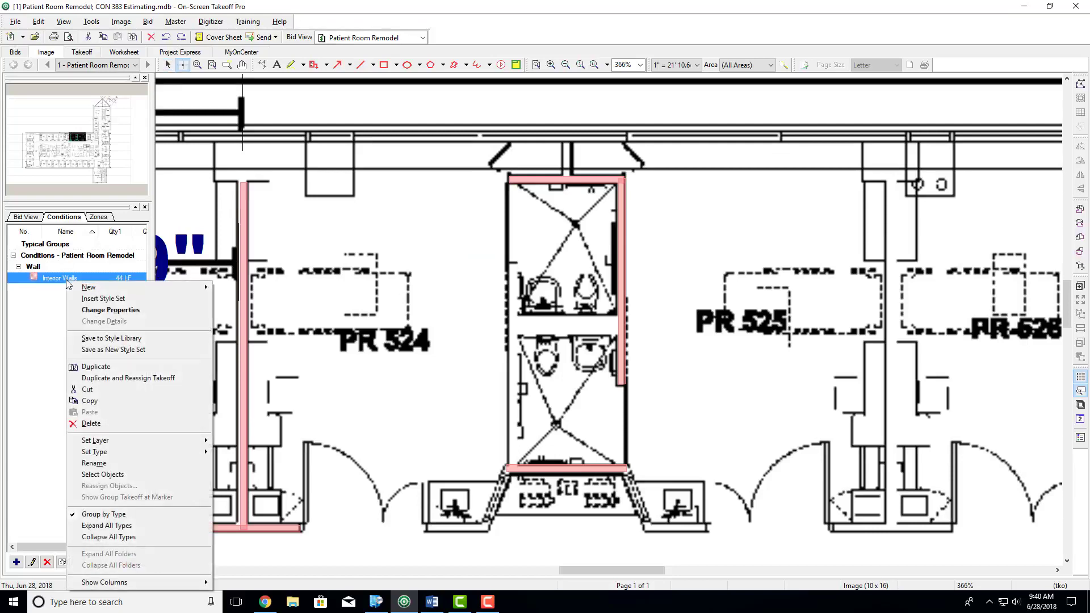
pyautogui.click(91, 424)
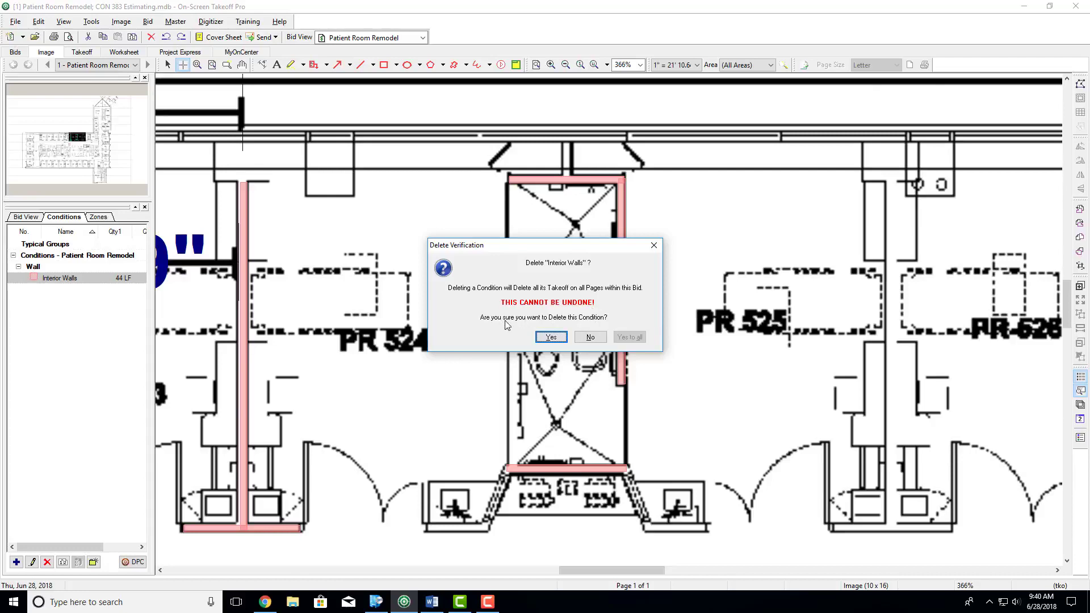
pyautogui.click(591, 338)
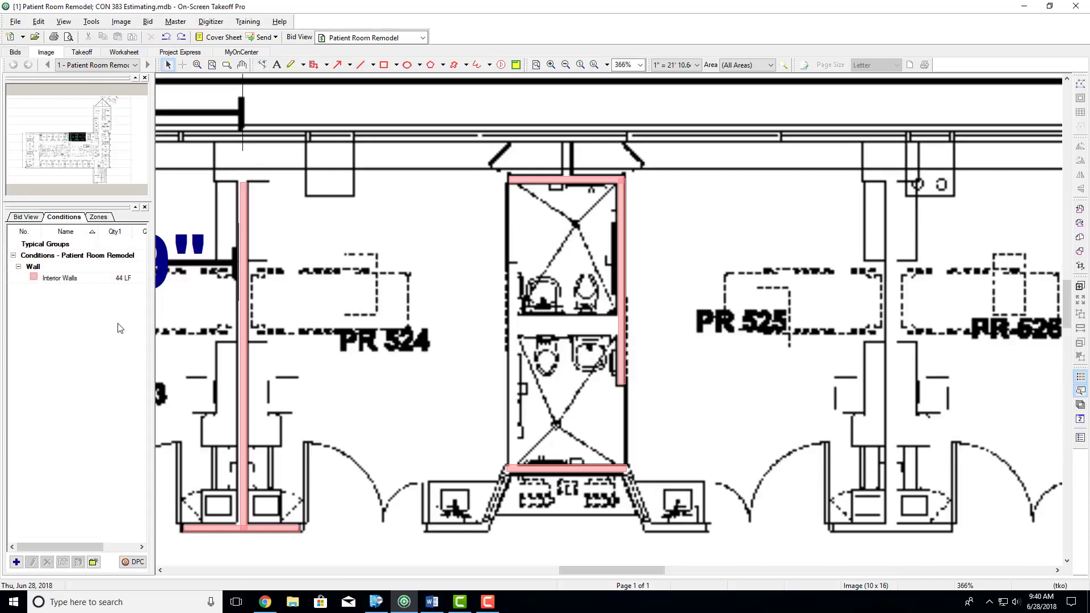
# - Trace an interior wall about 12' 5" long along the lower side of the ELEC room
pyautogui.click(82, 278)
pyautogui.scroll(-10, 527, 429)
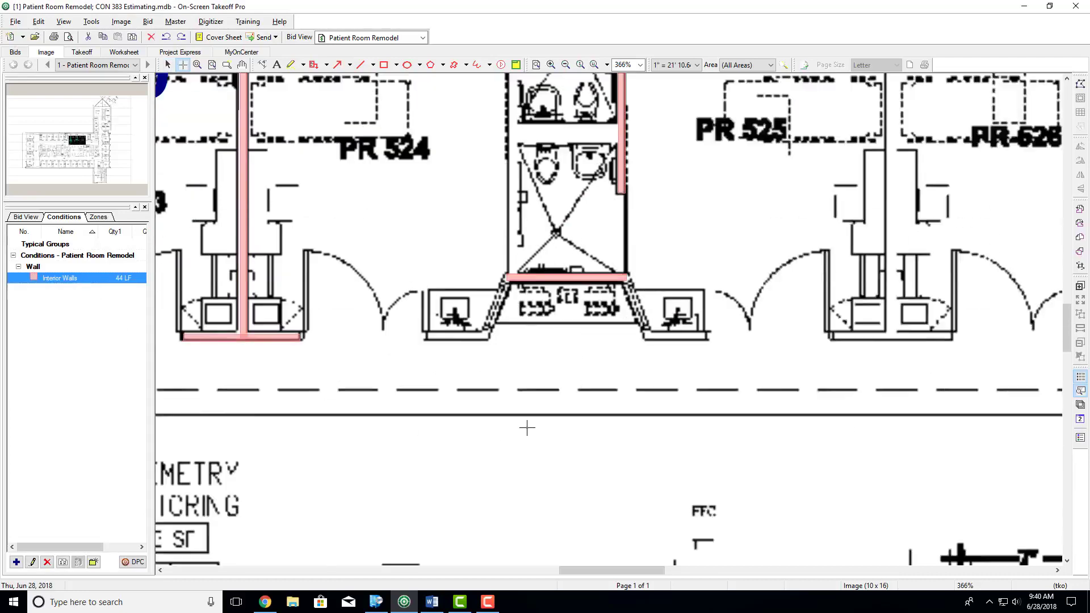
pyautogui.scroll(-12, 527, 428)
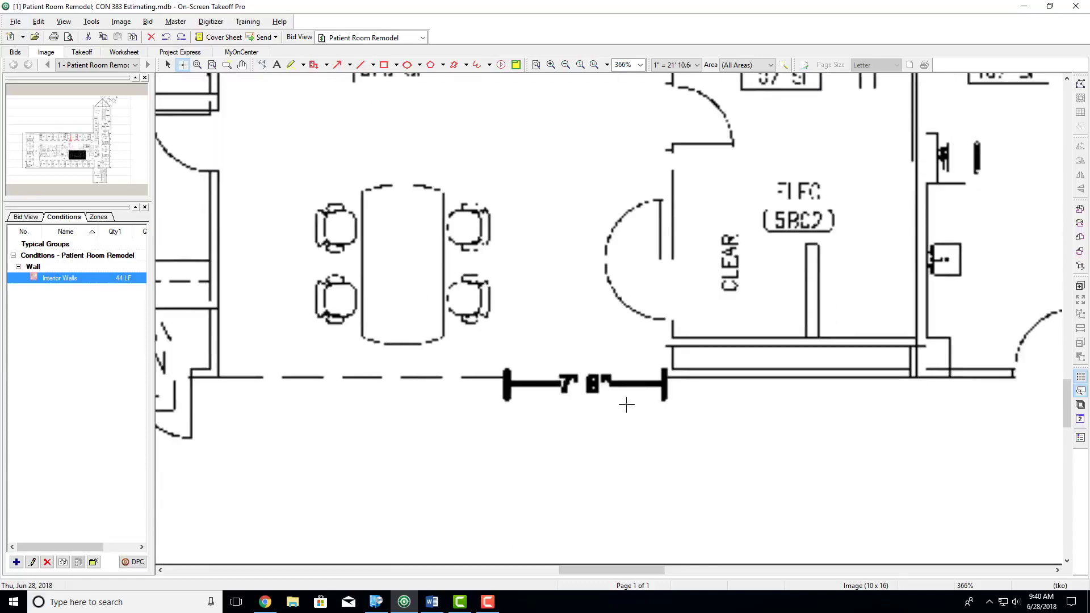
pyautogui.click(671, 302)
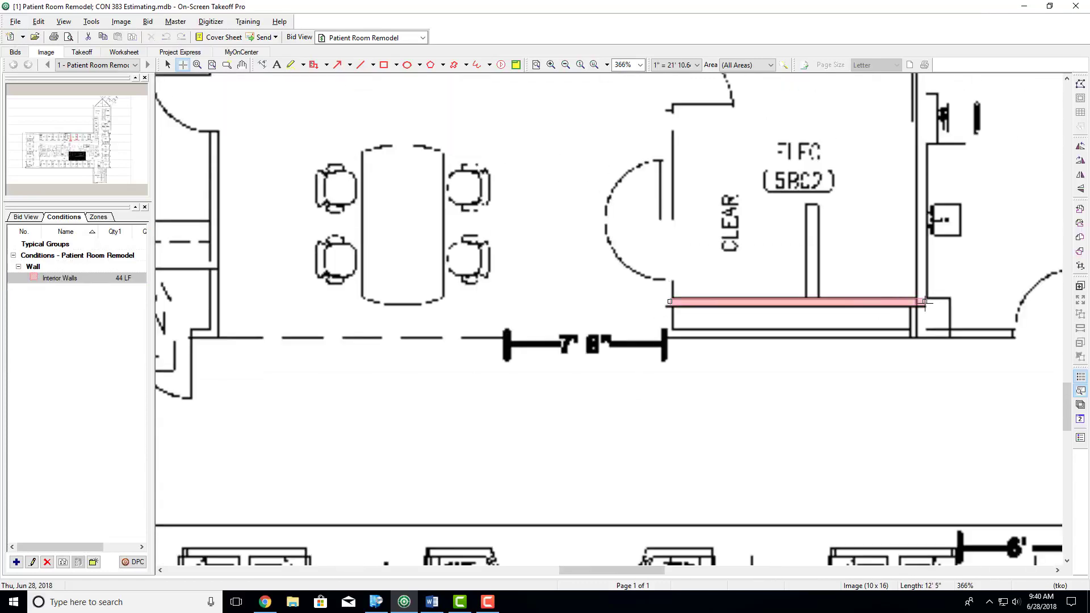
# - Trace the PR 507 side wall of the bathroom block between PR 508 and PR 507, about 9' 5" long
pyautogui.scroll(-8, 627, 324)
pyautogui.click(624, 328)
pyautogui.doubleClick(624, 133)
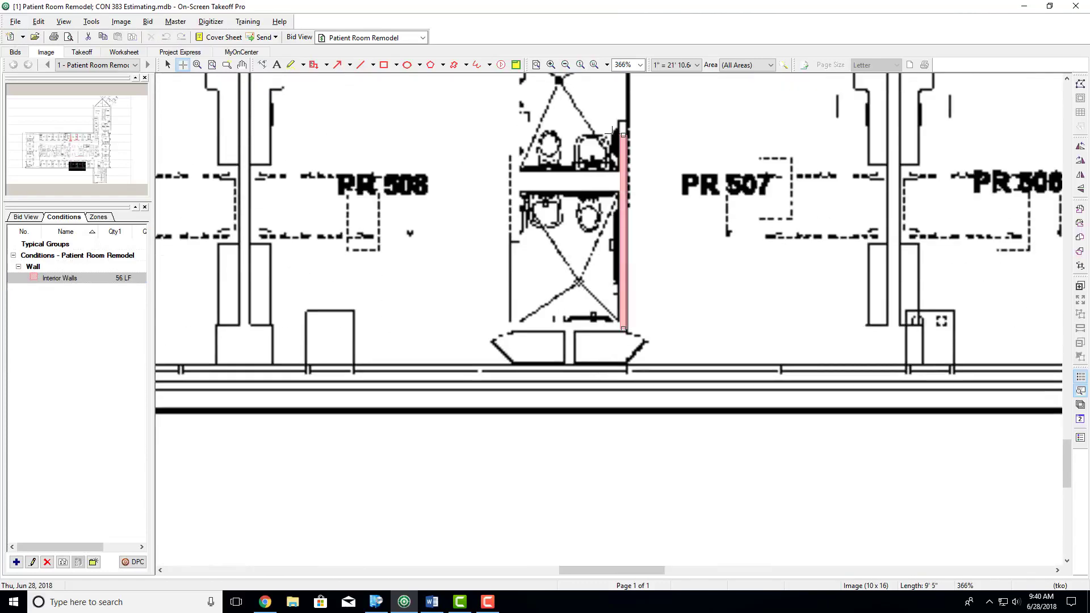
# - Trace the partition on the far side of PR 508, about 16' 10" long, and its corridor end wall, about 6' 1" long
pyautogui.click(245, 323)
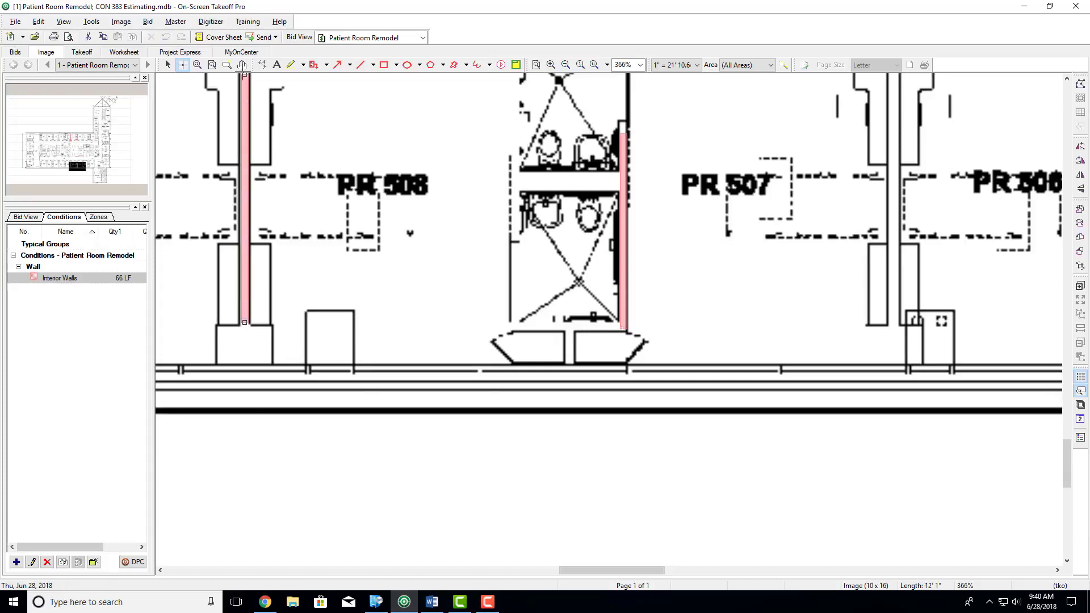
pyautogui.scroll(3, 240, 108)
pyautogui.doubleClick(242, 100)
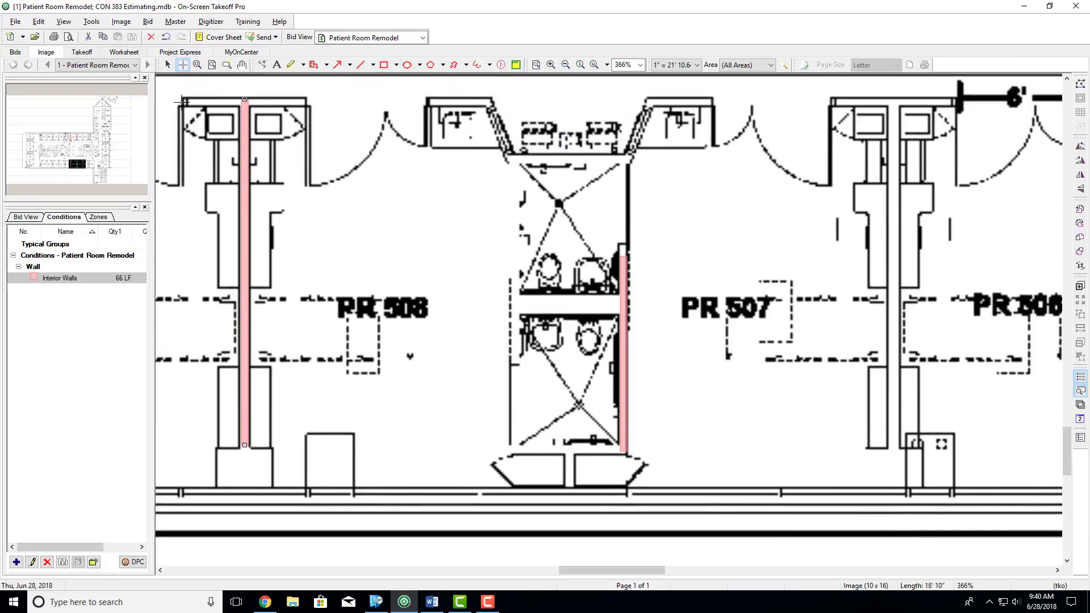
pyautogui.click(182, 101)
pyautogui.doubleClick(306, 102)
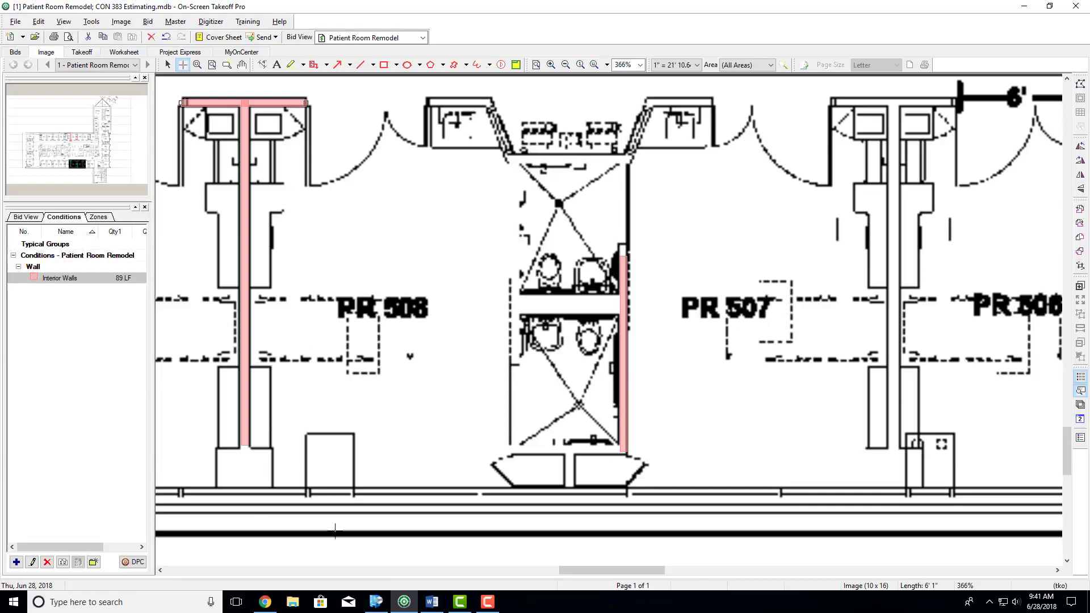
# - Switch to the Word assignment, highlight the item on linear feet of exterior wall, and return to On-Screen Takeoff
pyautogui.click(432, 602)
pyautogui.moveTo(350, 331); pyautogui.dragTo(490, 332)
pyautogui.click(1025, 8)
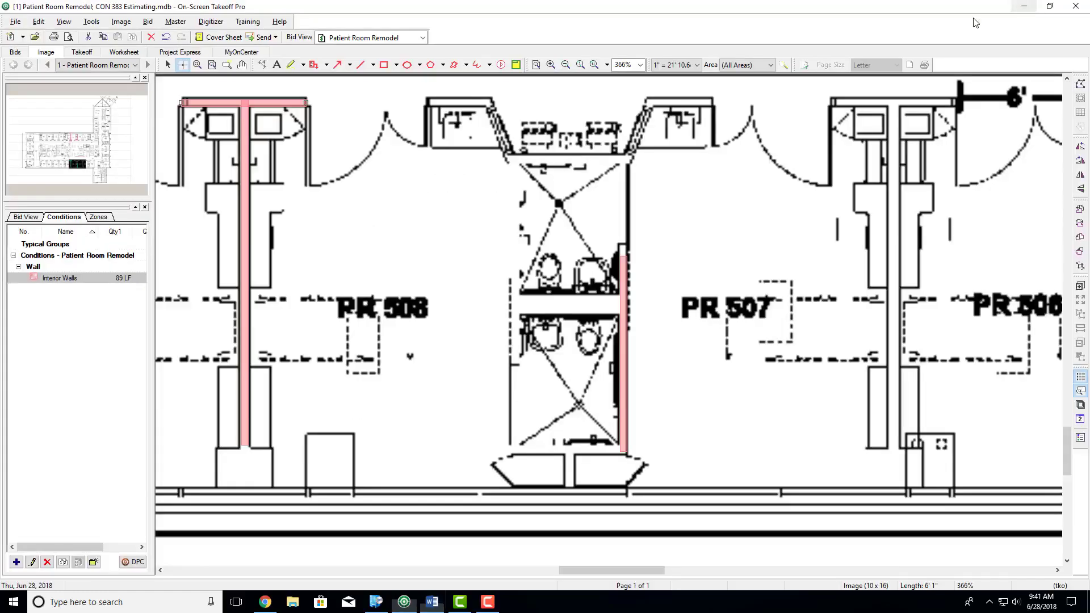
# - Start a new Linear condition named Exterior Walls and set its type to Wall
pyautogui.click(16, 562)
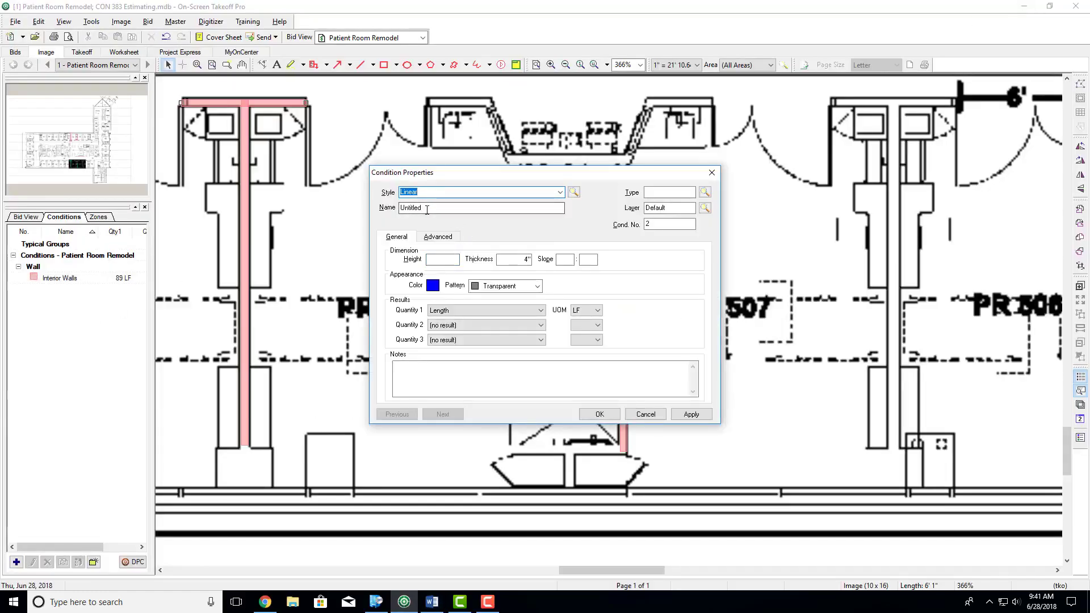
pyautogui.press('Tab')
pyautogui.write('E')
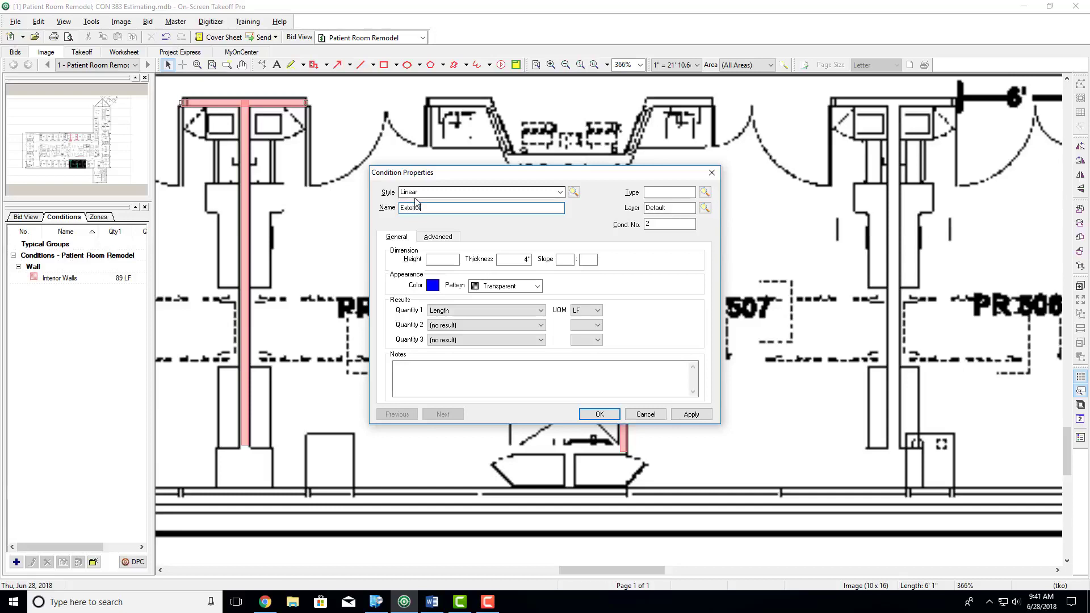
pyautogui.write('xterior Walls')
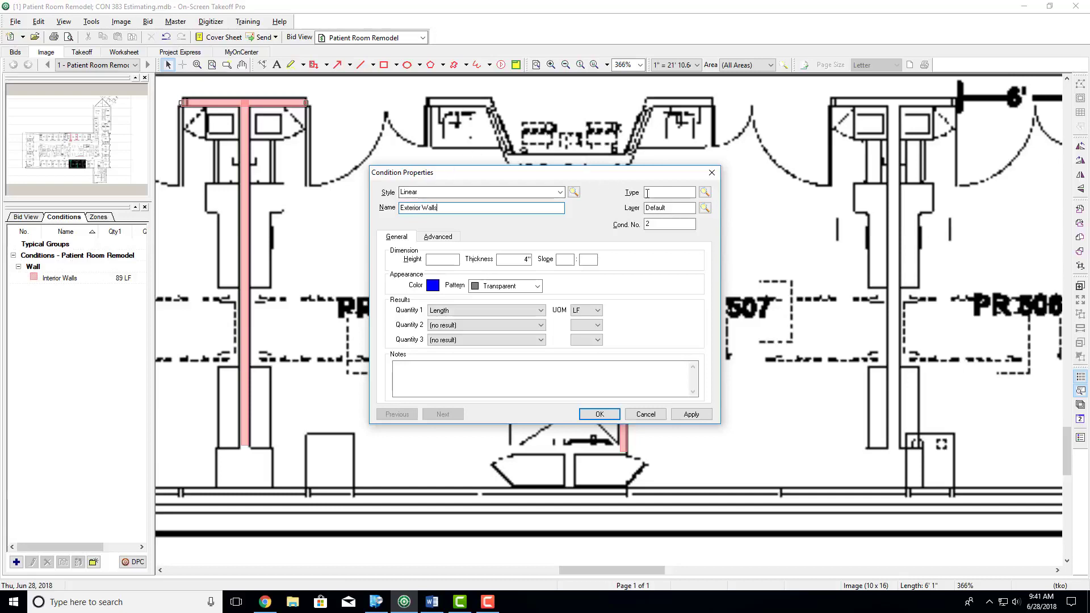
pyautogui.click(653, 193)
pyautogui.click(667, 209)
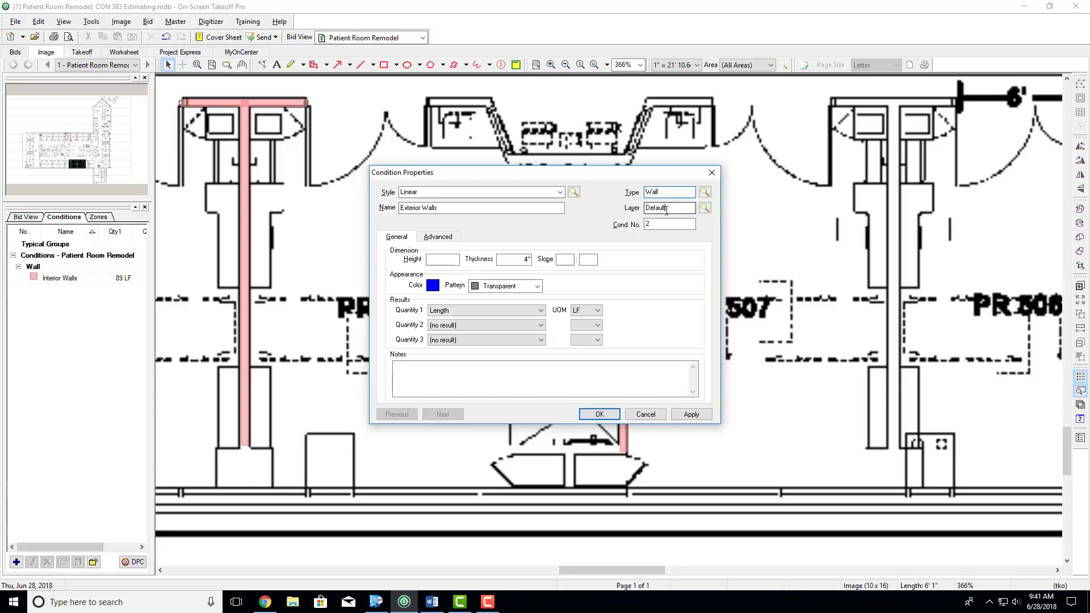
# - Create a bid layer named Exterior Walls and assign it to the new condition
pyautogui.moveTo(666, 208); pyautogui.dragTo(644, 221)
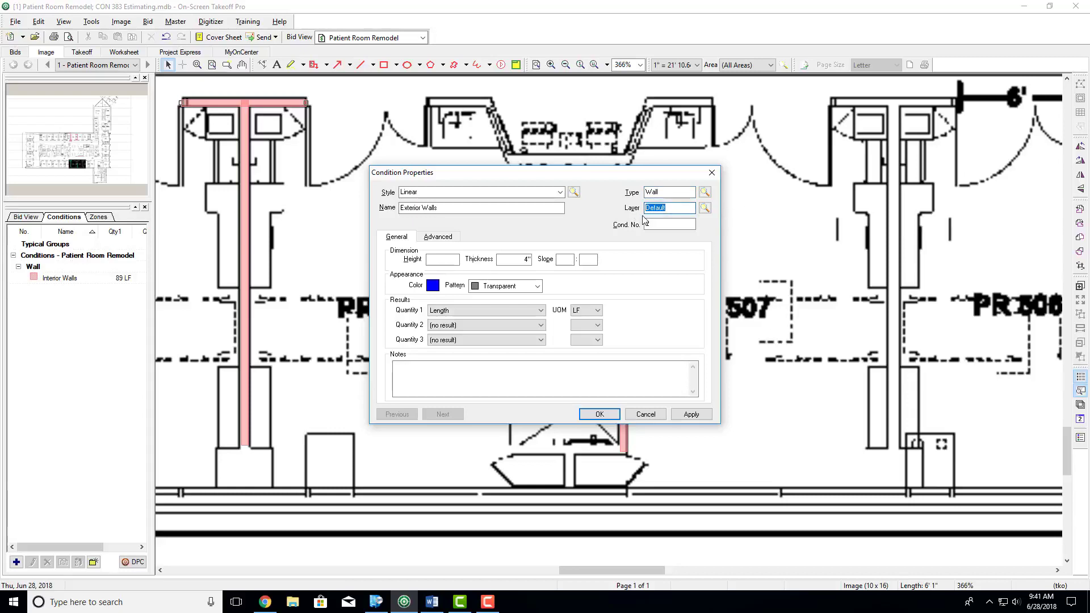
pyautogui.write('Exterior Walls')
pyautogui.press('Tab')
pyautogui.press('Return')
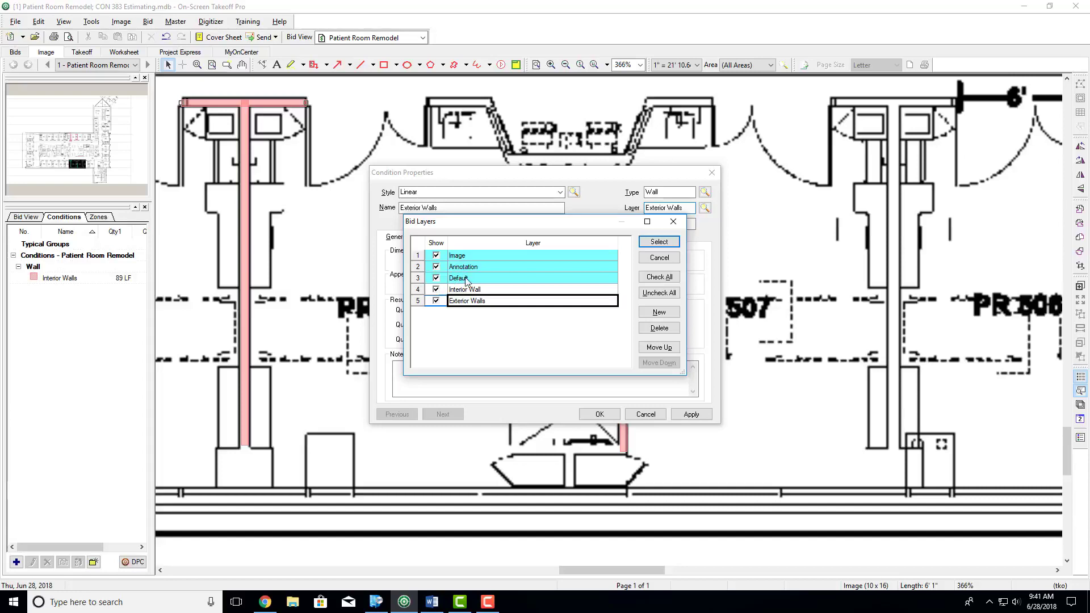
pyautogui.click(653, 243)
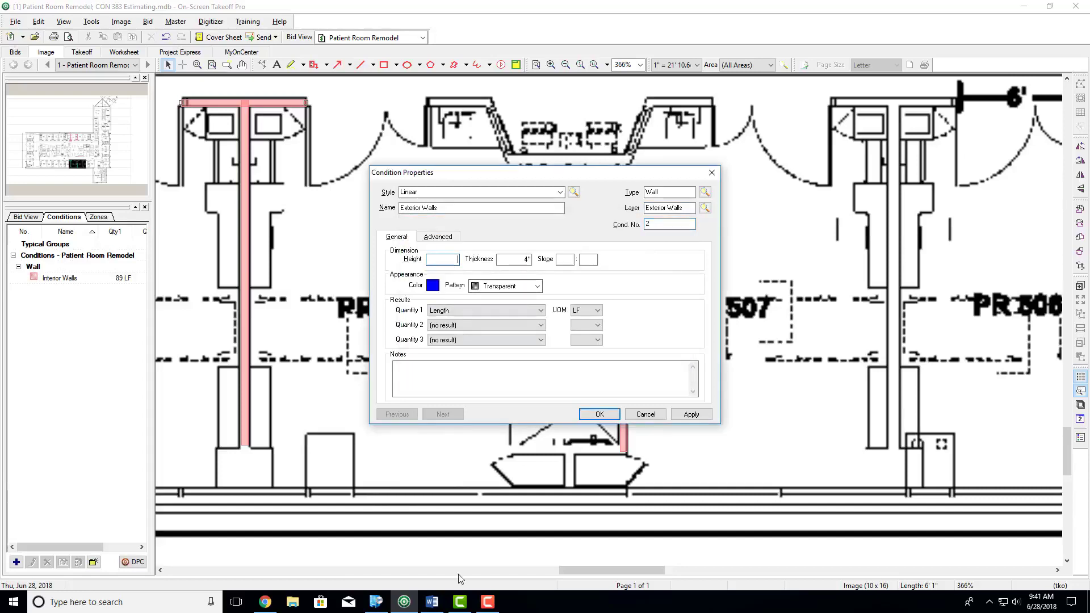
# - Check the floor-to-floor height in the Word assignment and set the Exterior Walls condition's height to 15' 0"
pyautogui.click(432, 602)
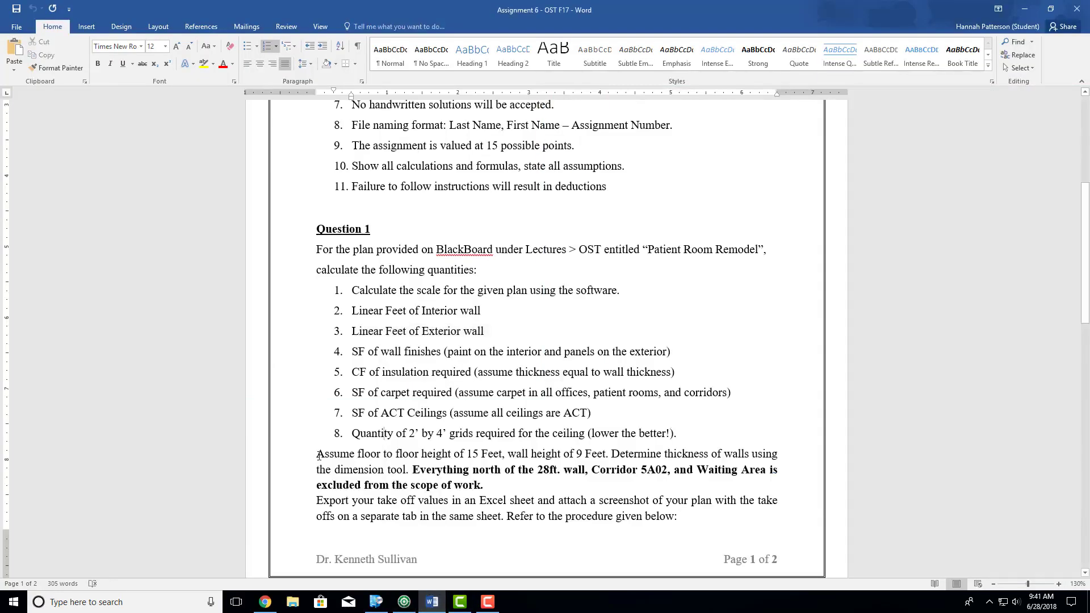
pyautogui.moveTo(316, 454); pyautogui.dragTo(504, 457)
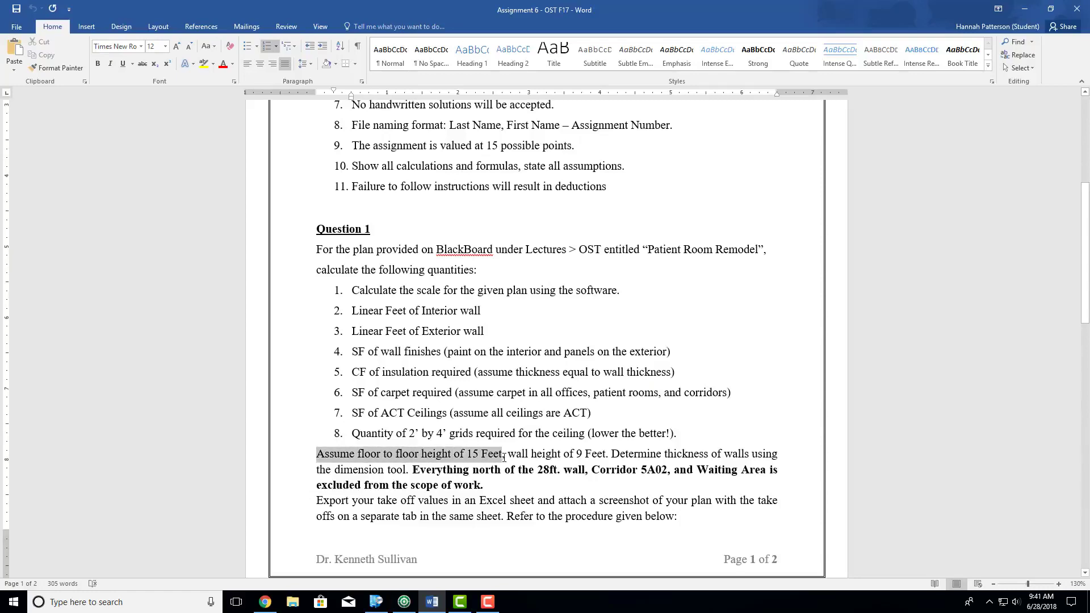
pyautogui.click(1025, 8)
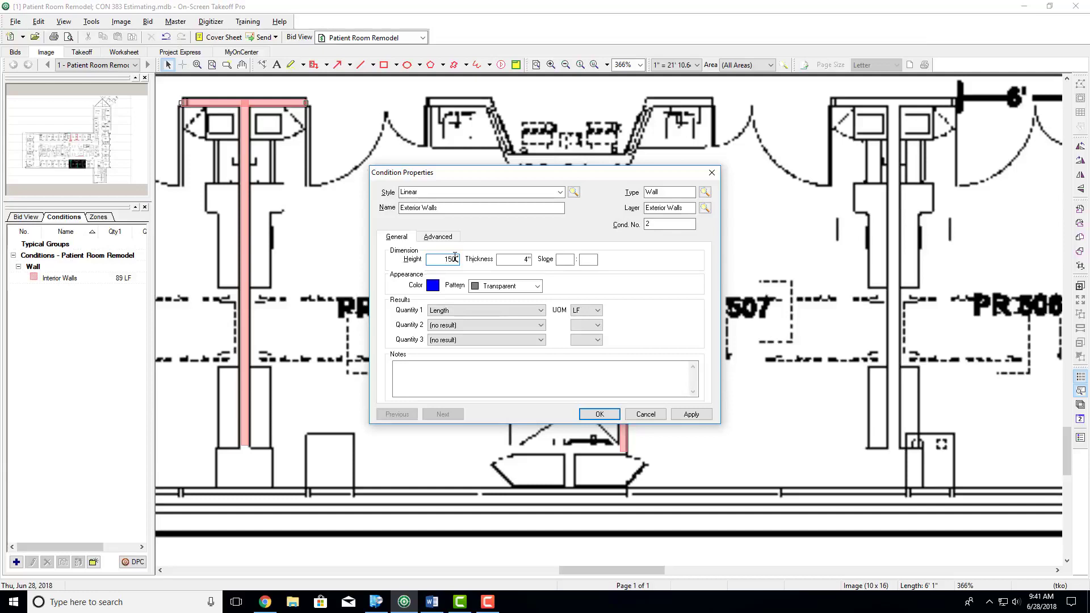
pyautogui.click(502, 260)
# - Set the Exterior Walls condition's color to red and save the condition
pyautogui.click(432, 286)
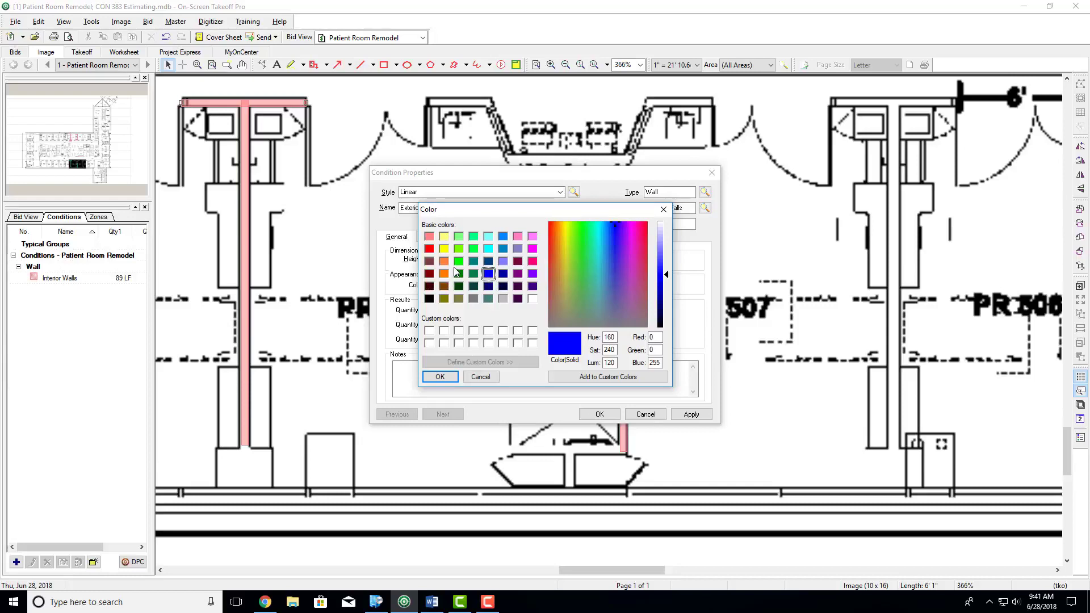
pyautogui.click(428, 250)
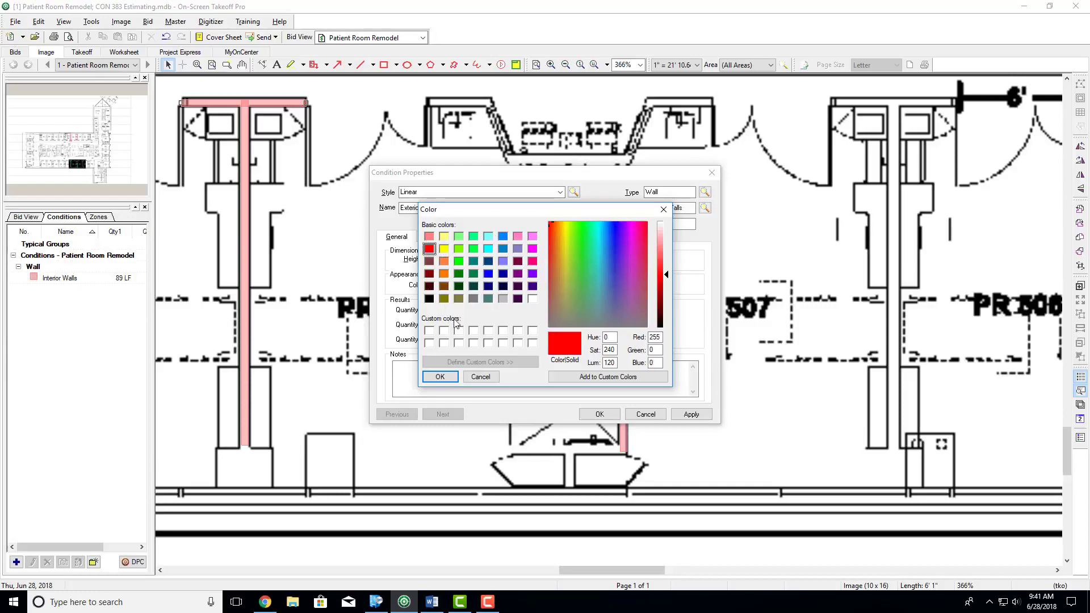
pyautogui.click(440, 377)
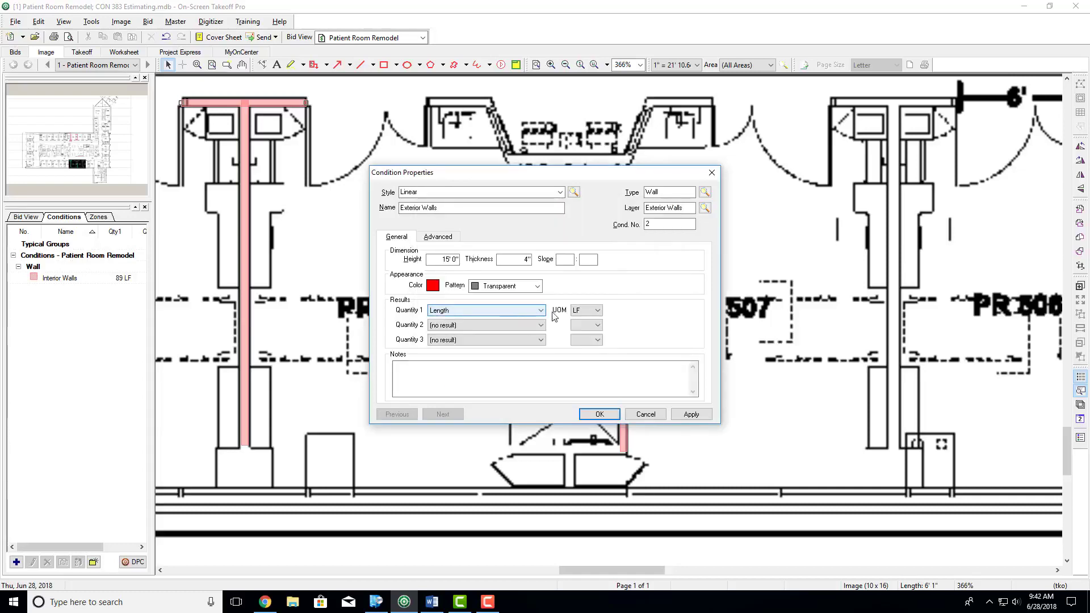
pyautogui.click(599, 414)
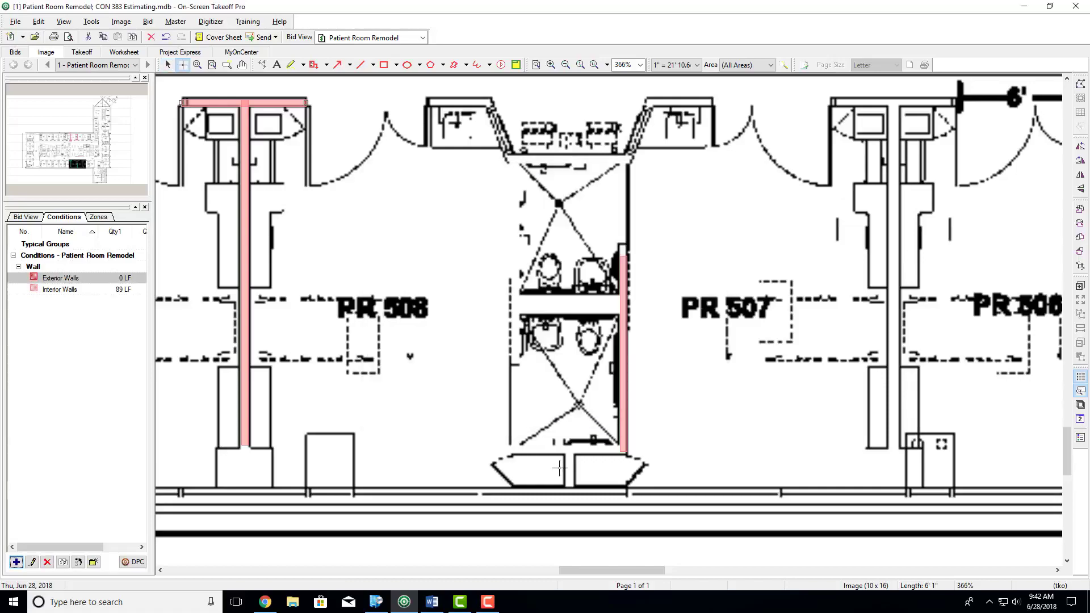
# - Trace the plan's lower exterior wall, about 178' 7" long, and continue around the elevator lobby to the corner below the staff lounge
pyautogui.scroll(-8, 547, 460)
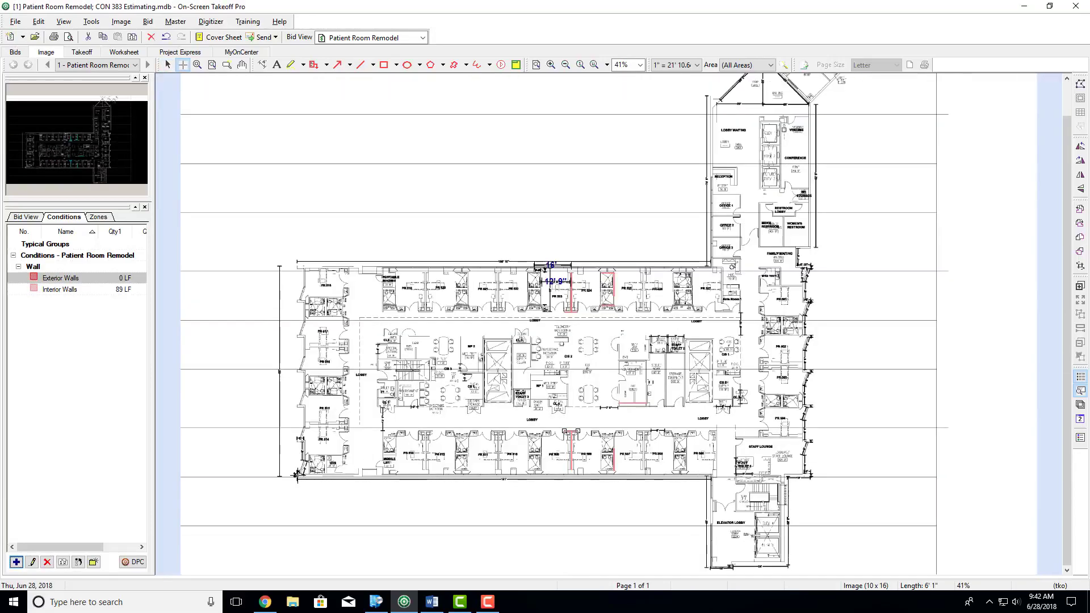
pyautogui.click(296, 475)
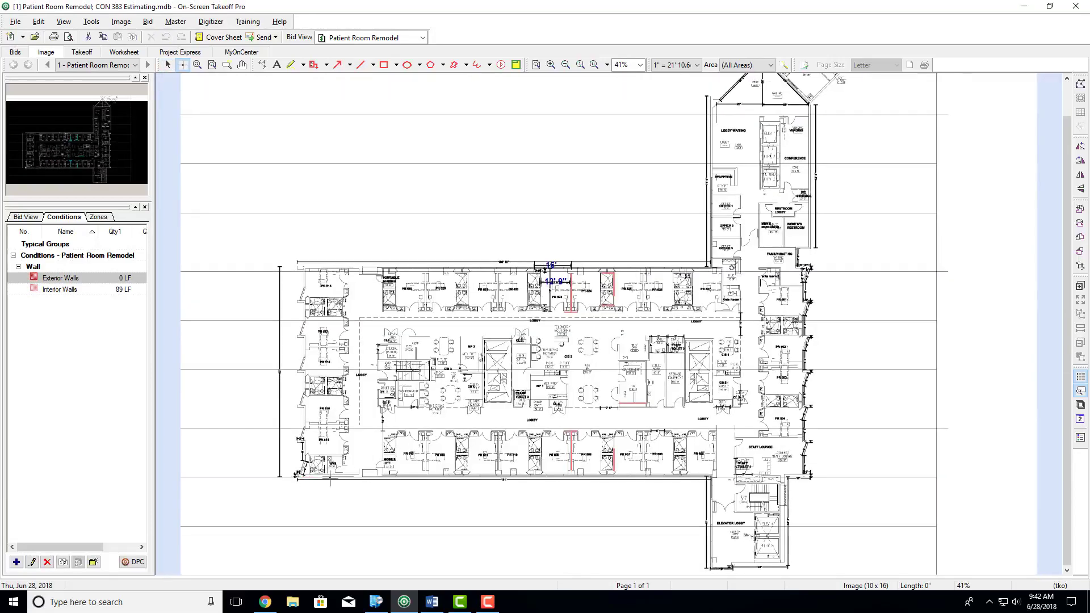
pyautogui.click(709, 478)
pyautogui.click(710, 568)
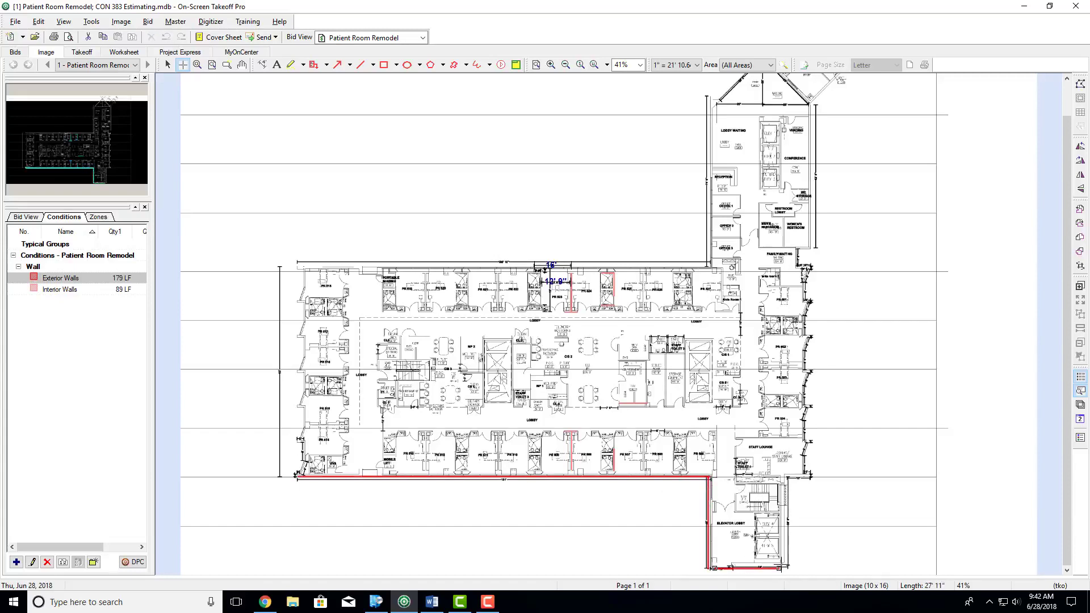
pyautogui.click(792, 568)
pyautogui.click(792, 479)
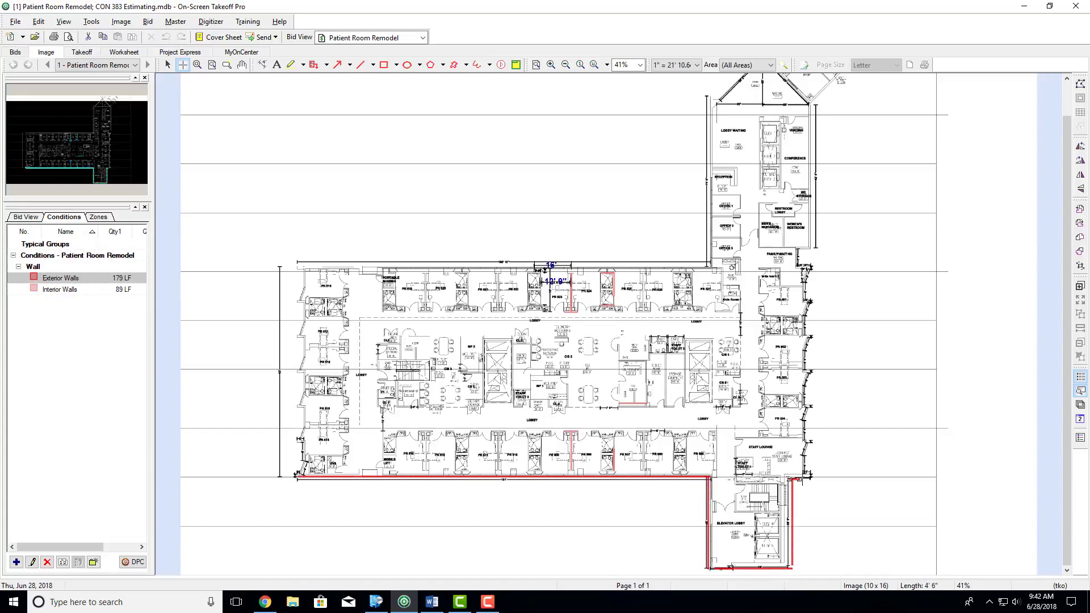
pyautogui.doubleClick(811, 479)
# - Trace the upper exterior wall of the patient rooms, about 177' 2" long, and continue around the lobby waiting and conference wing
pyautogui.click(300, 270)
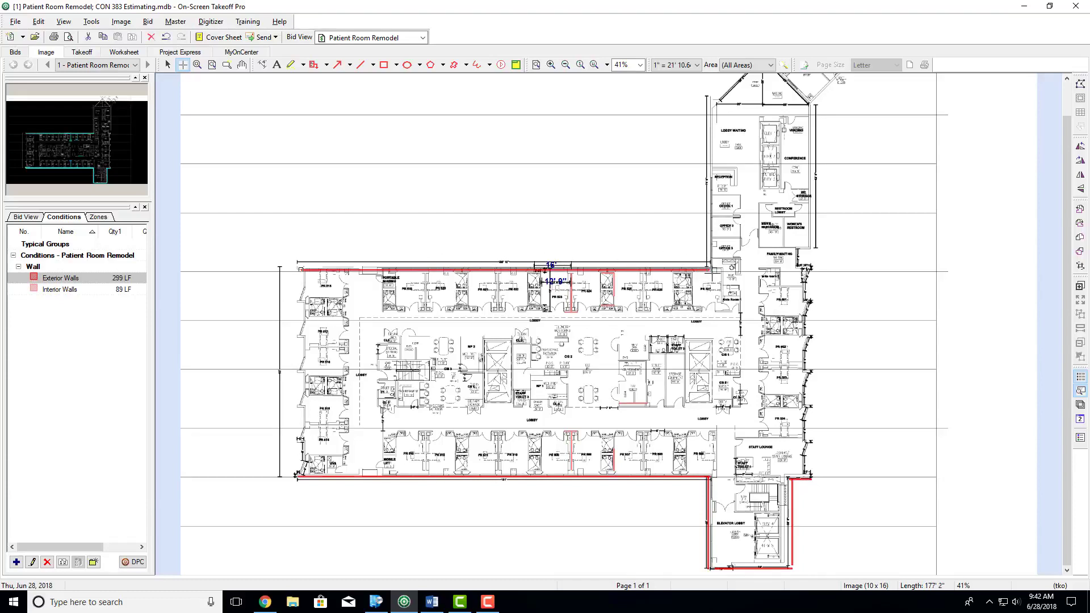
pyautogui.click(711, 266)
pyautogui.click(711, 102)
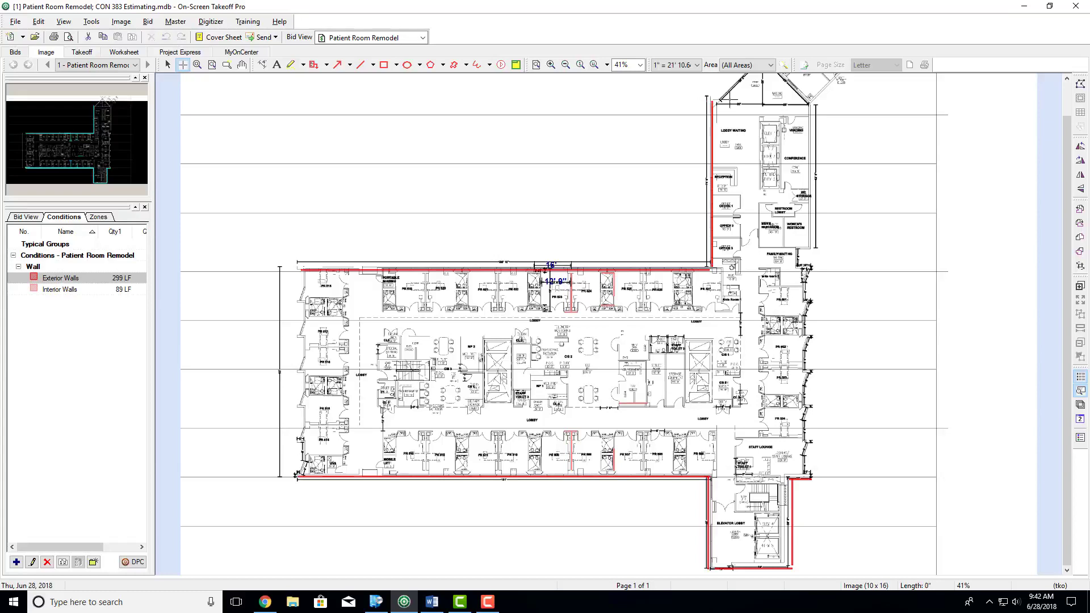
pyautogui.click(812, 103)
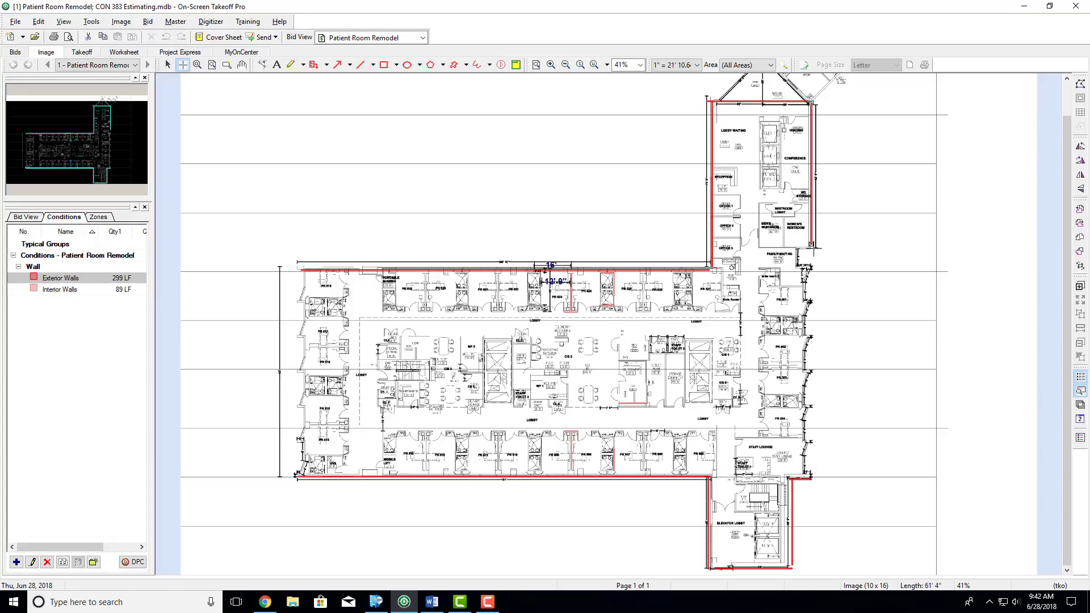
pyautogui.doubleClick(812, 249)
# - Switch to the Word assignment, highlight the sentence on areas excluded from the scope of work, and return to On-Screen Takeoff
pyautogui.click(433, 603)
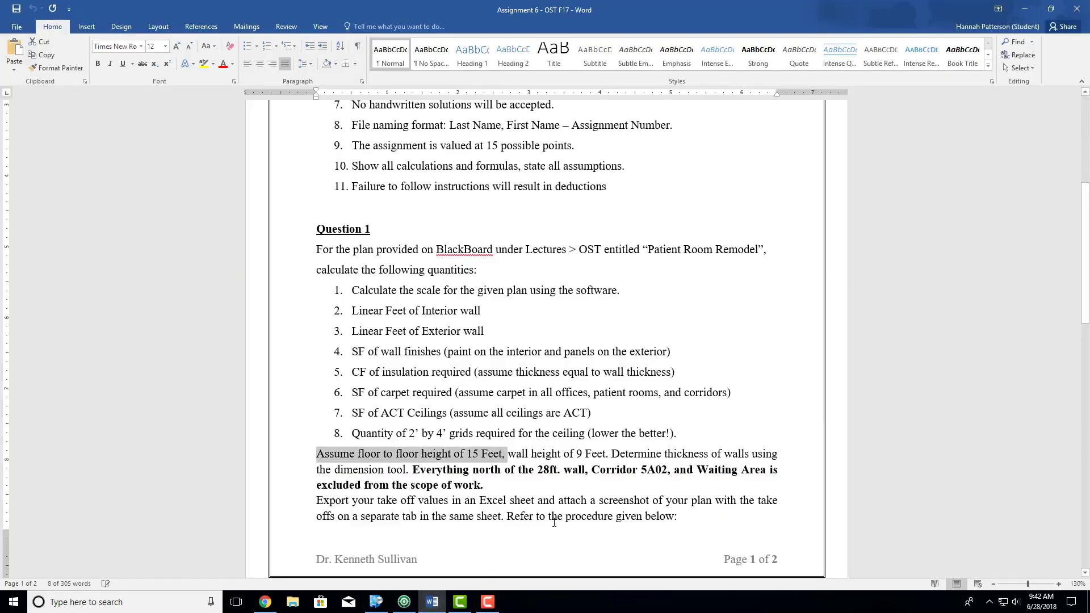
pyautogui.click(513, 486)
pyautogui.keyDown('ctrl'); pyautogui.click(454, 475); pyautogui.keyUp('ctrl')
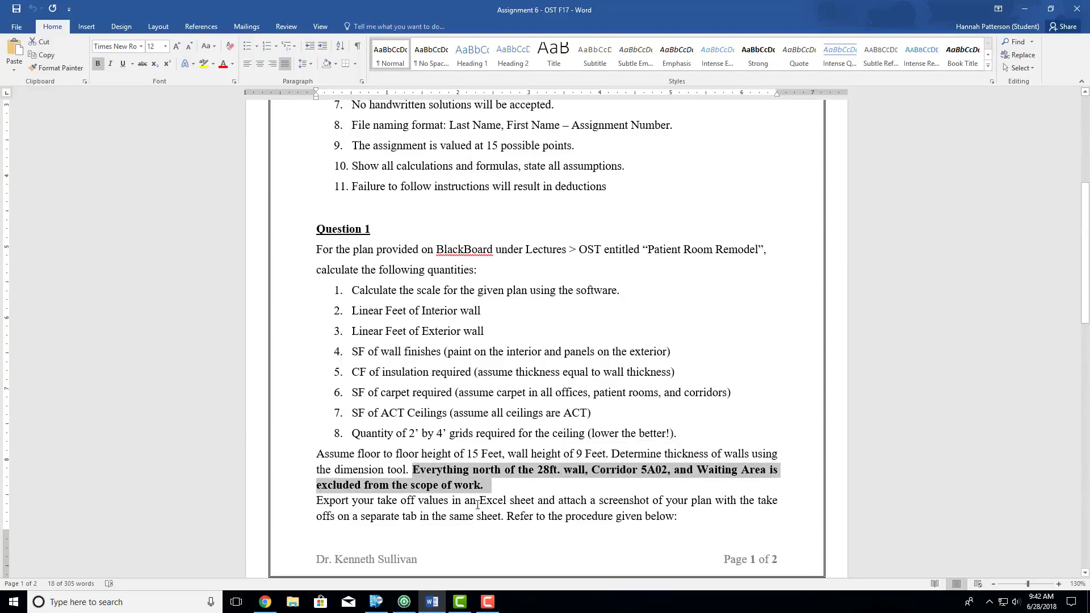
pyautogui.click(1025, 9)
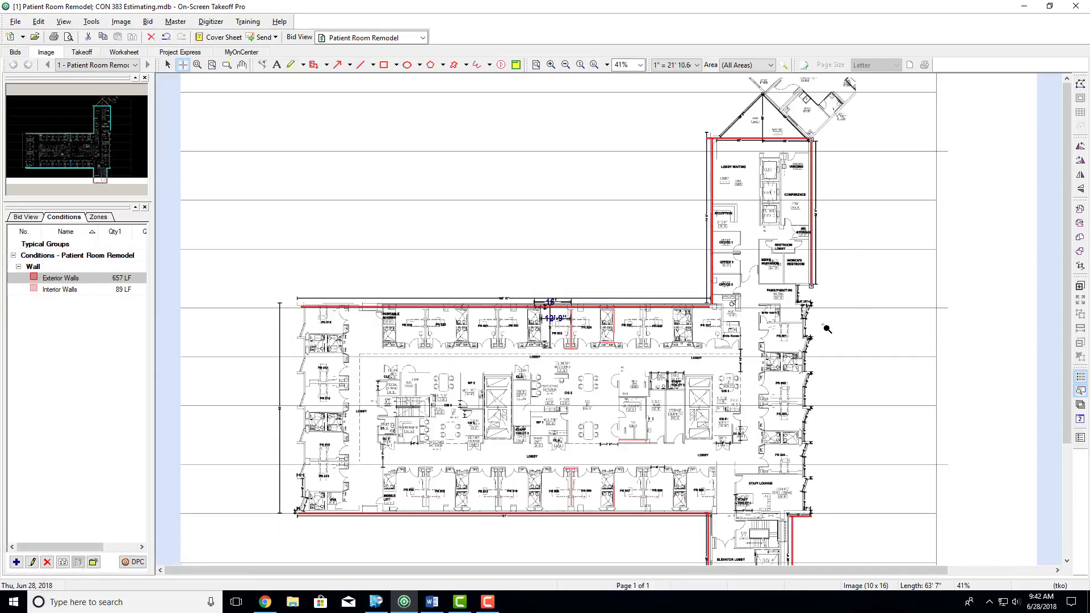
# - Trace the exterior wall from the conference wing's lower corner around family waiting and down the outer side of PR 501
pyautogui.scroll(5, 827, 329)
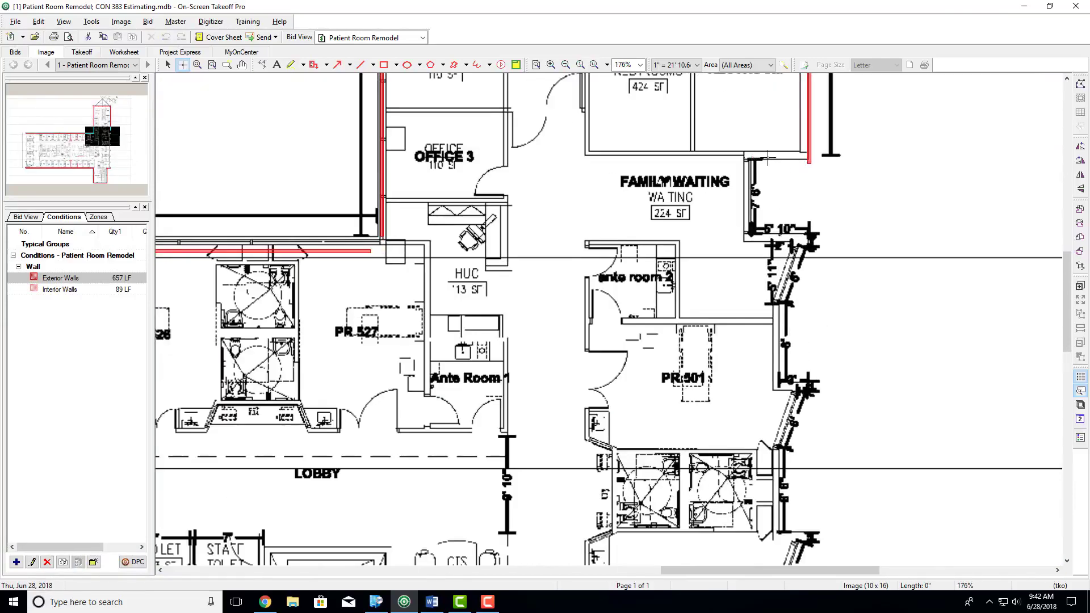
pyautogui.click(751, 158)
pyautogui.click(751, 233)
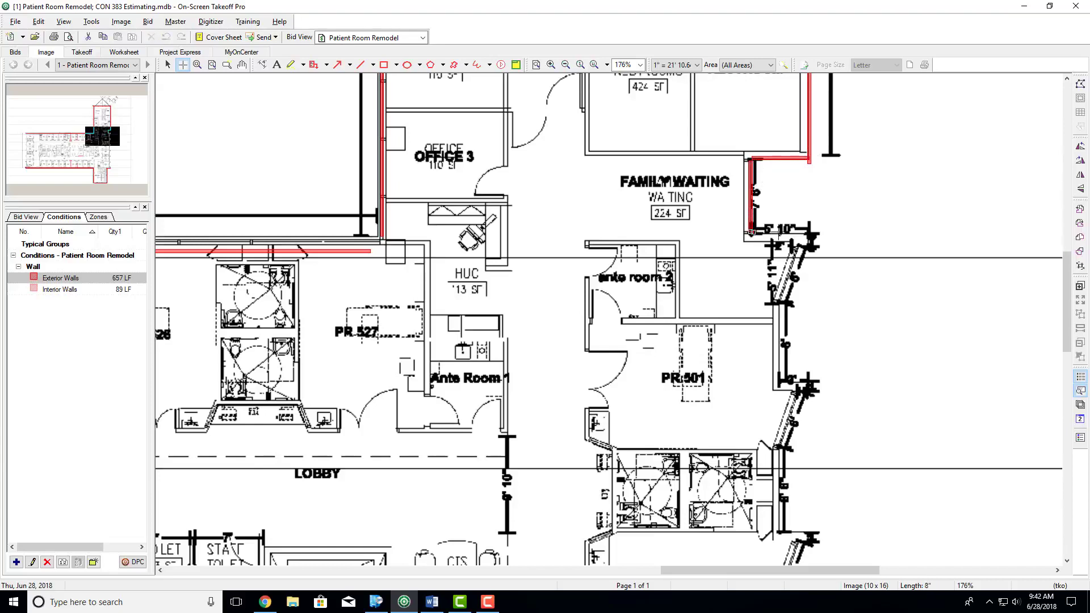
pyautogui.click(814, 233)
pyautogui.click(775, 301)
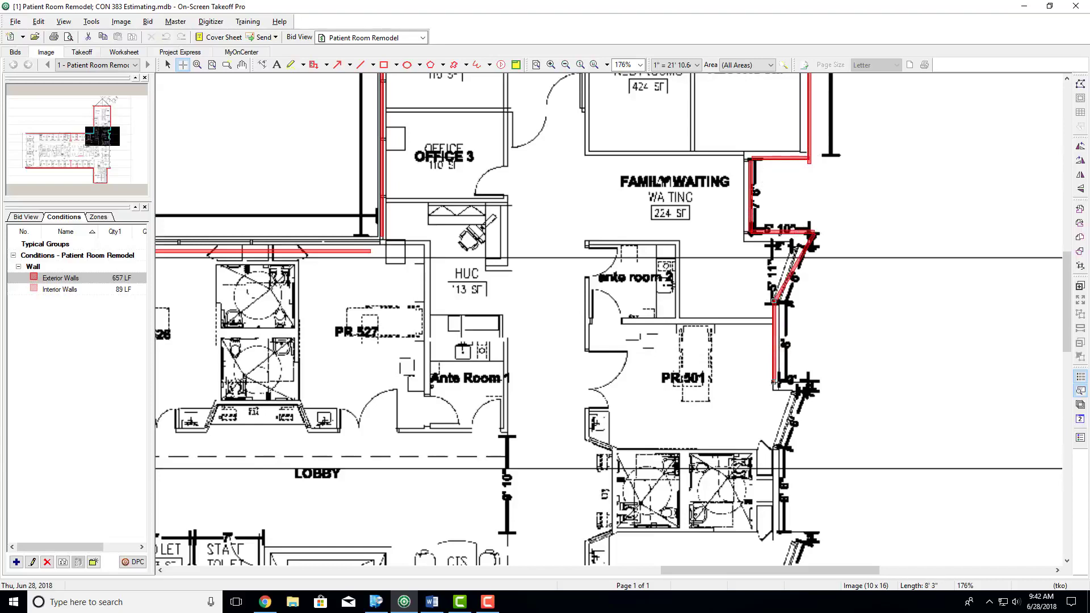
pyautogui.click(775, 386)
# - Continue the exterior wall trace from PR 501's lower jog past the bathrooms and down the stepped outer side of PR 502
pyautogui.moveTo(809, 385); pyautogui.dragTo(809, 238, button='middle')
pyautogui.click(811, 239)
pyautogui.click(778, 300)
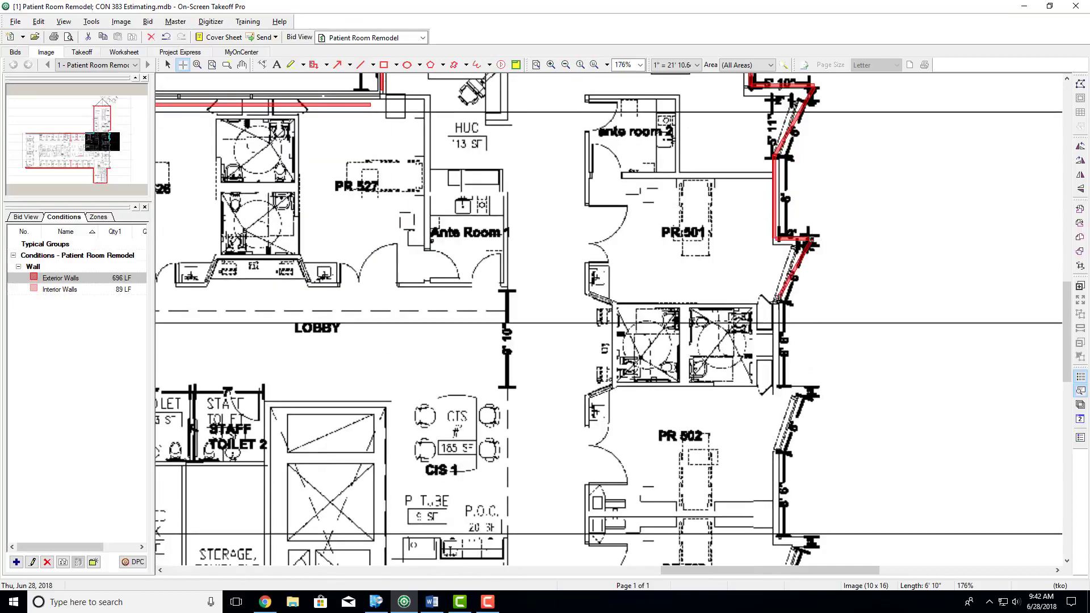
pyautogui.click(778, 386)
pyautogui.moveTo(778, 386); pyautogui.dragTo(770, 132, button='middle')
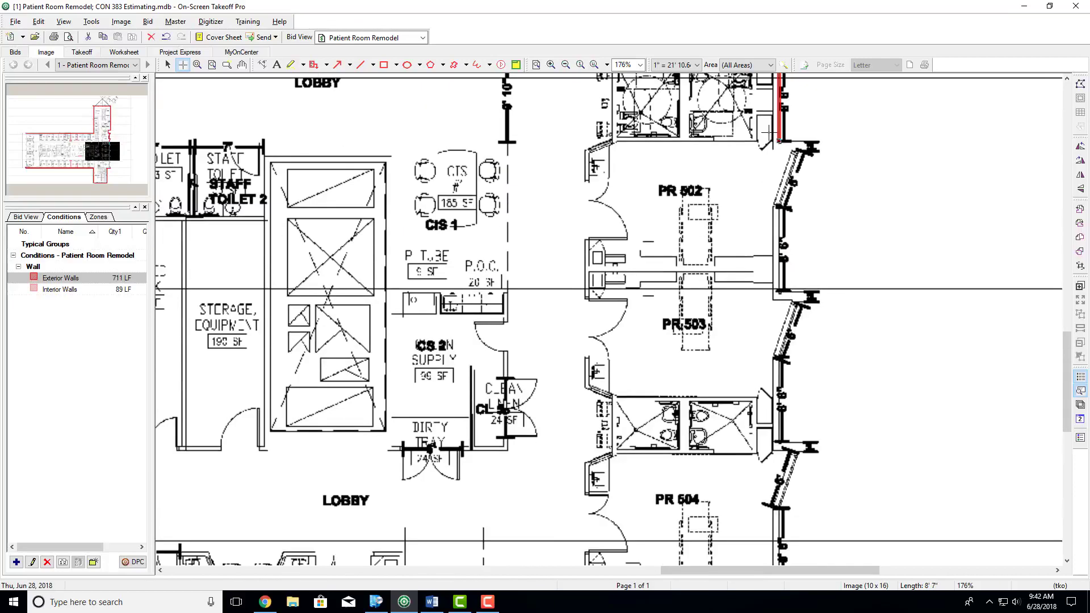
pyautogui.click(816, 140)
pyautogui.click(777, 206)
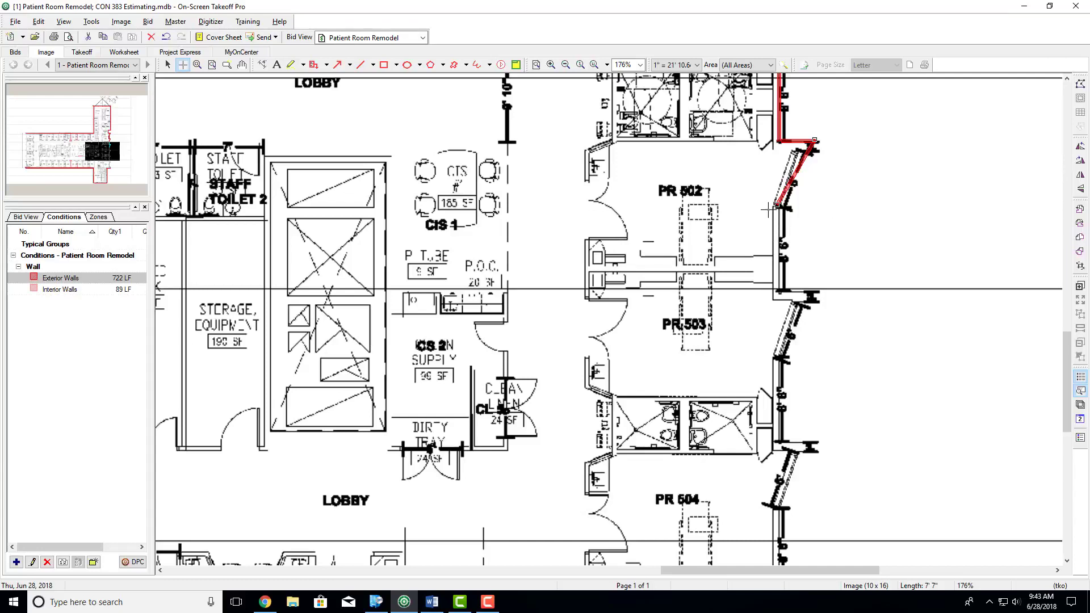
pyautogui.click(776, 295)
# - Trace the stepped exterior wall from PR 503 past its bathrooms and along PR 504 toward the staff lounge
pyautogui.scroll(-3, 800, 262)
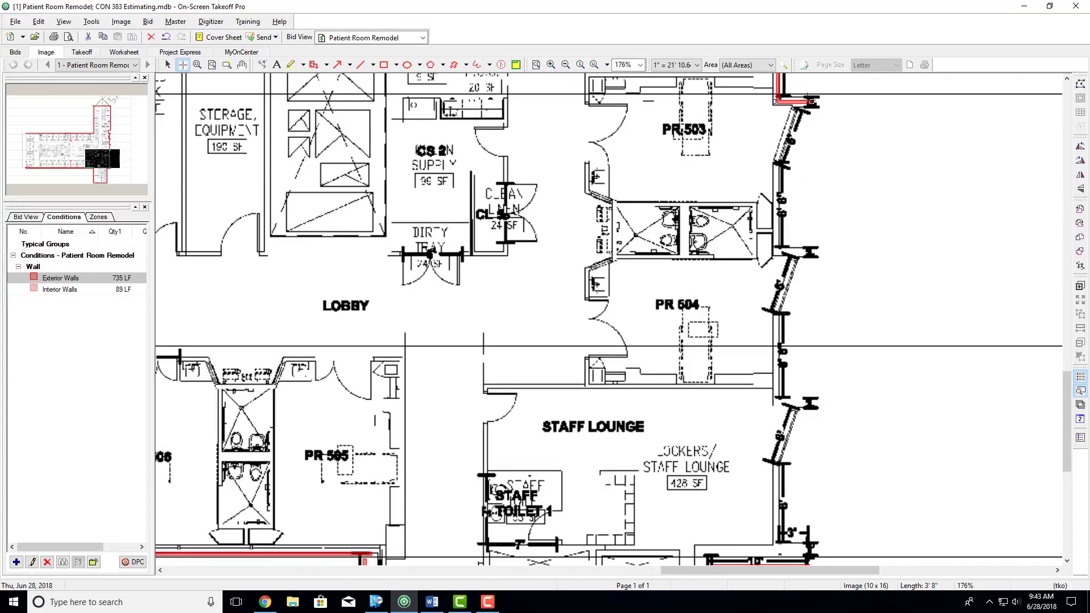
pyautogui.click(809, 103)
pyautogui.click(774, 153)
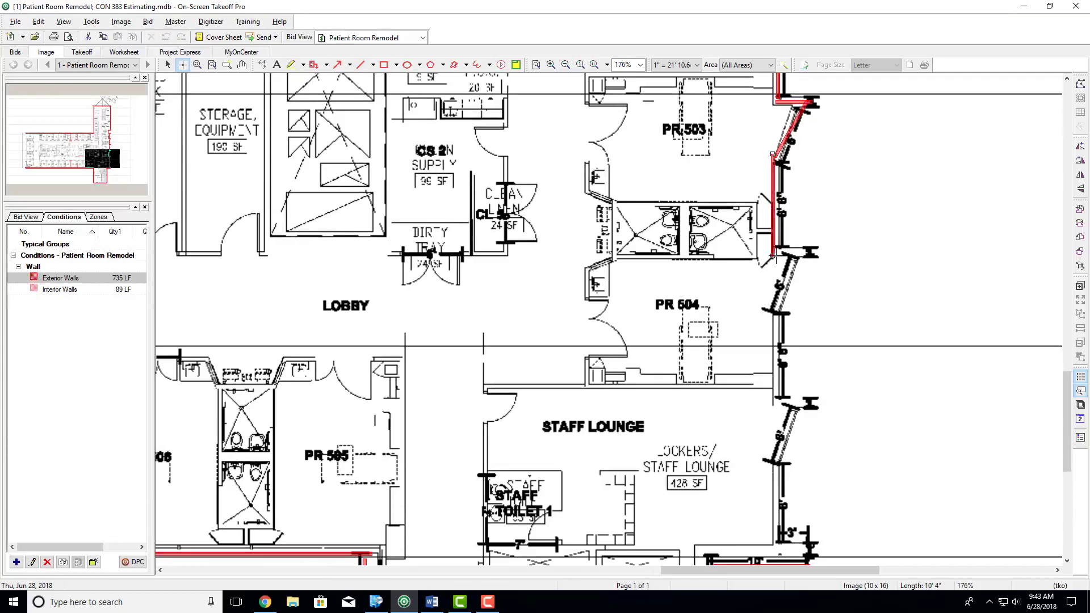
pyautogui.click(775, 256)
pyautogui.click(774, 256)
pyautogui.click(800, 252)
pyautogui.click(800, 252)
pyautogui.click(770, 300)
pyautogui.scroll(-2, 773, 302)
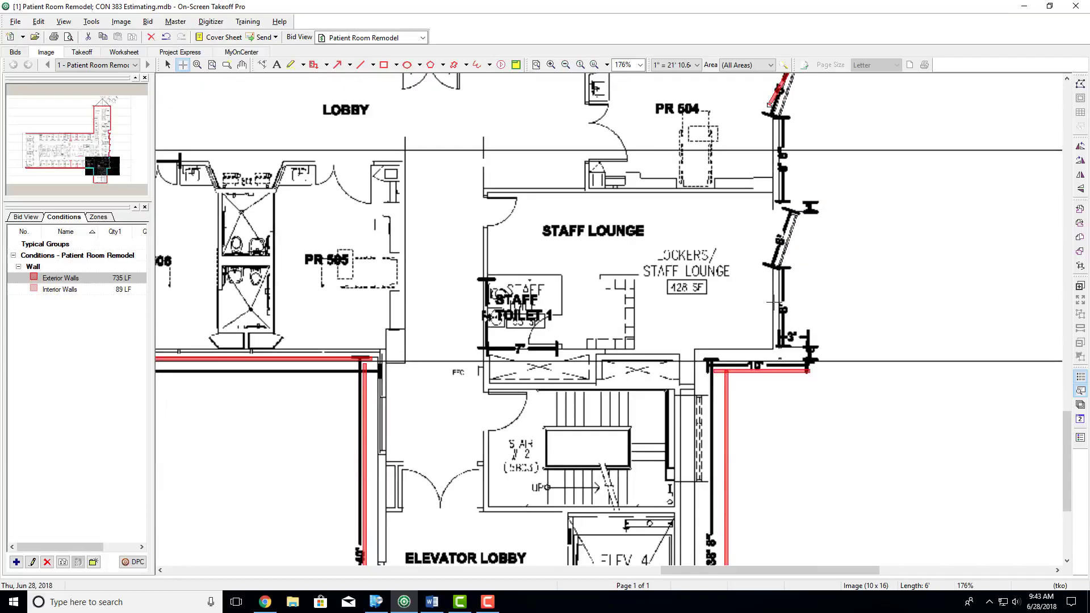
pyautogui.scroll(-5, 773, 303)
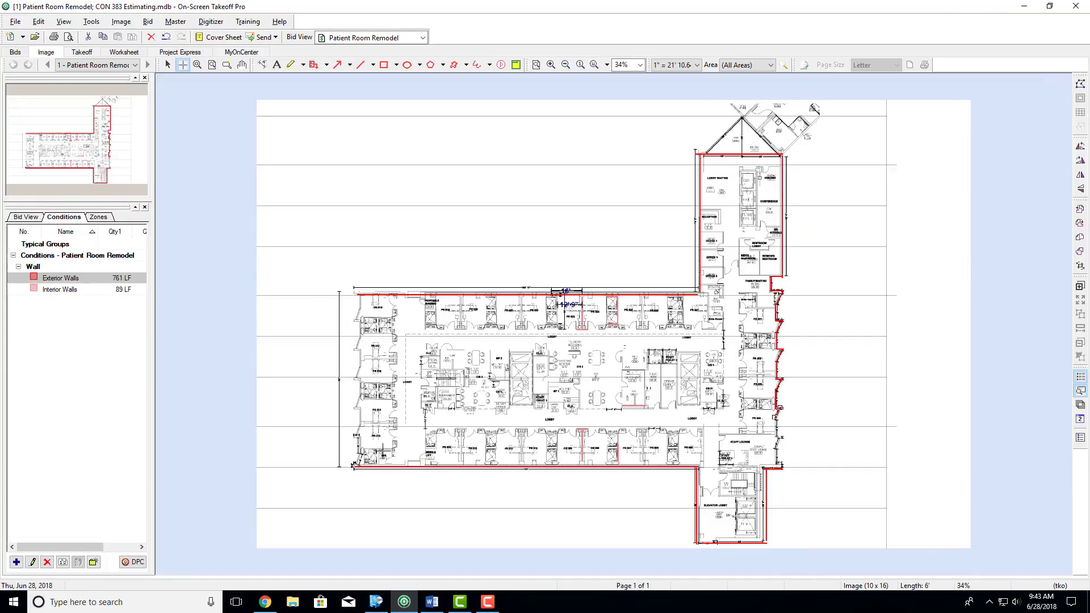
# - Switch to the Word assignment, highlight "SF of wall finishes" in item 4, and return to On-Screen Takeoff
pyautogui.click(432, 602)
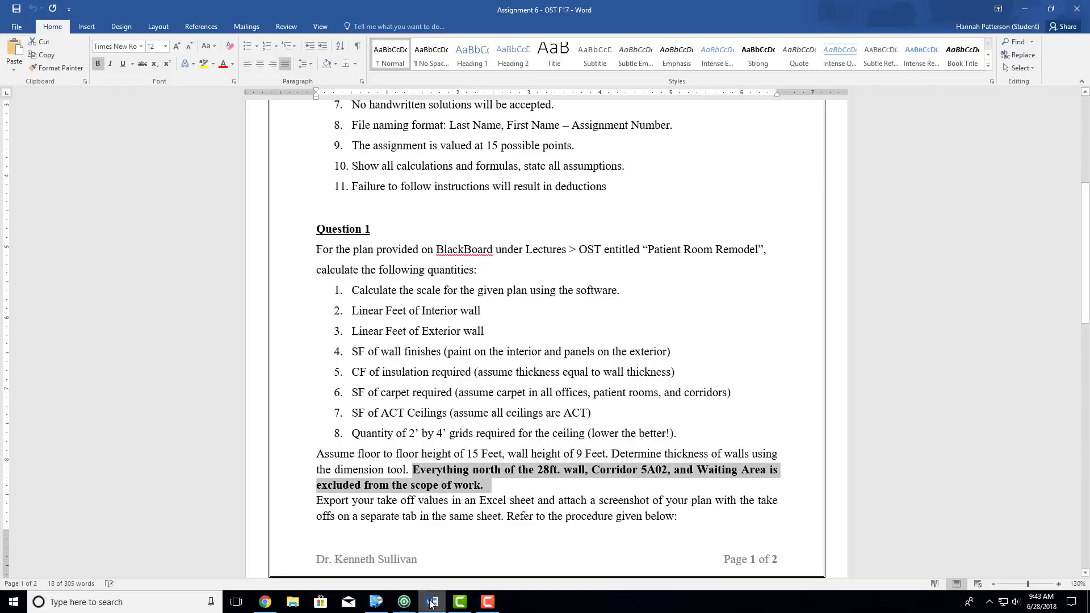
pyautogui.click(393, 353)
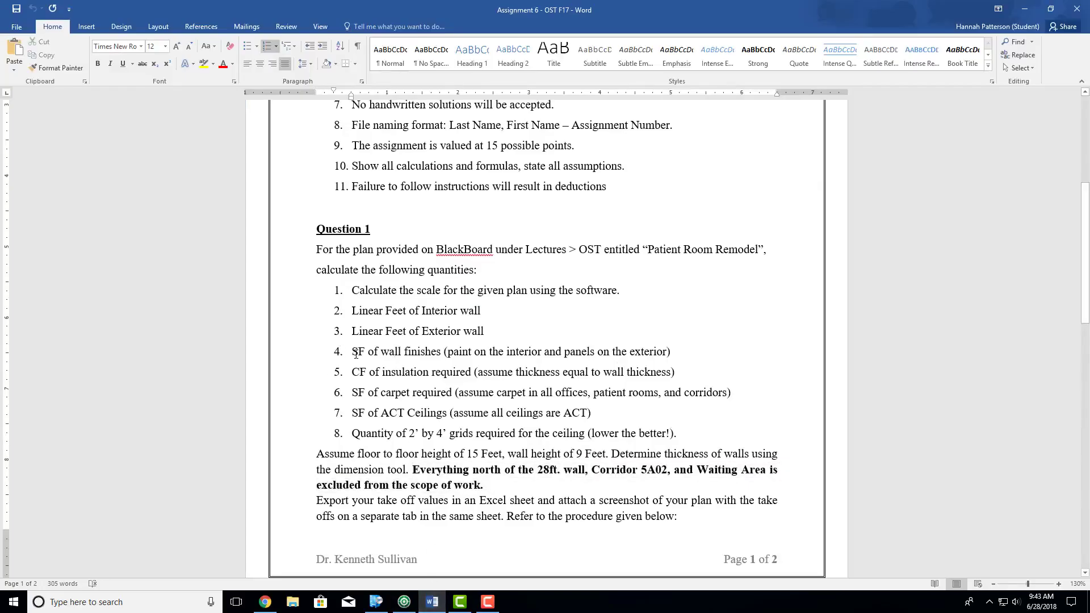
pyautogui.moveTo(355, 353); pyautogui.dragTo(445, 349)
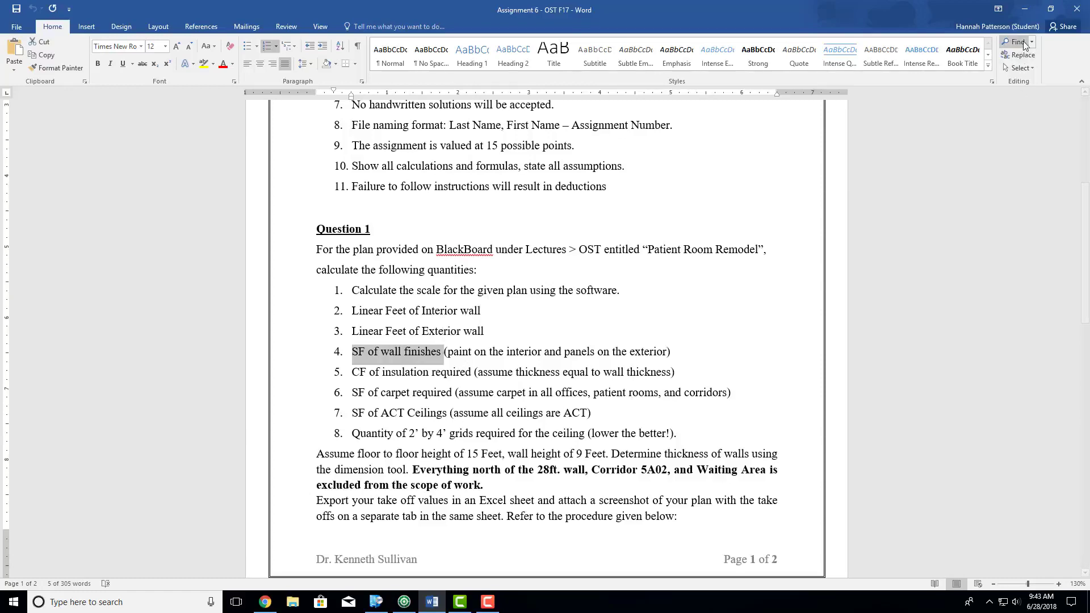
pyautogui.hotkey('alt', 'Tab')
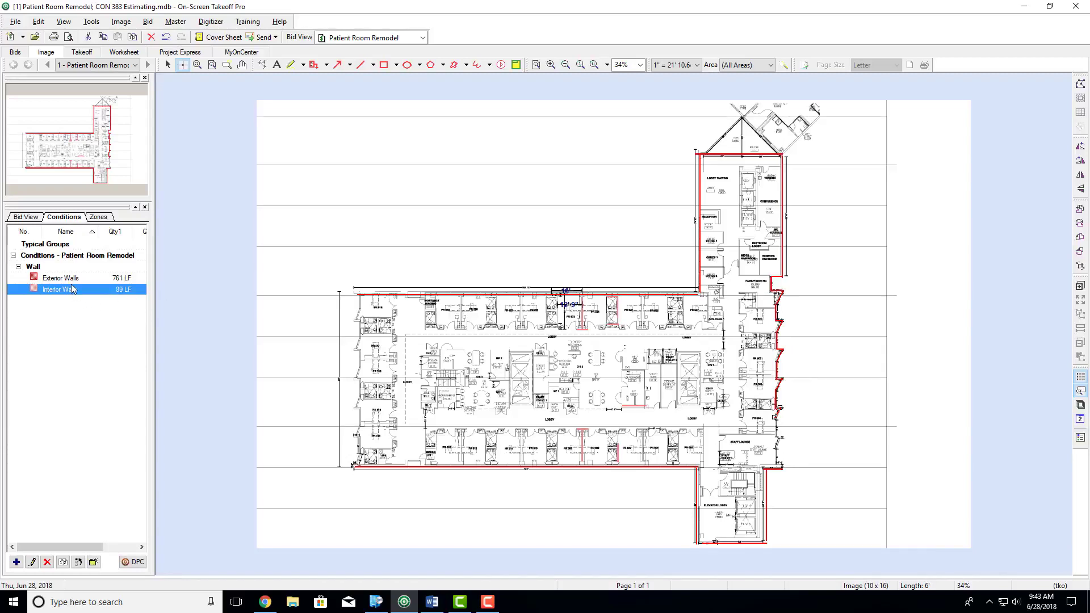
# - With the Interior Walls condition, trace the upper corridor wall, about 147' 3" long, plus the west and lower patient rooms' corridor walls
pyautogui.click(424, 325)
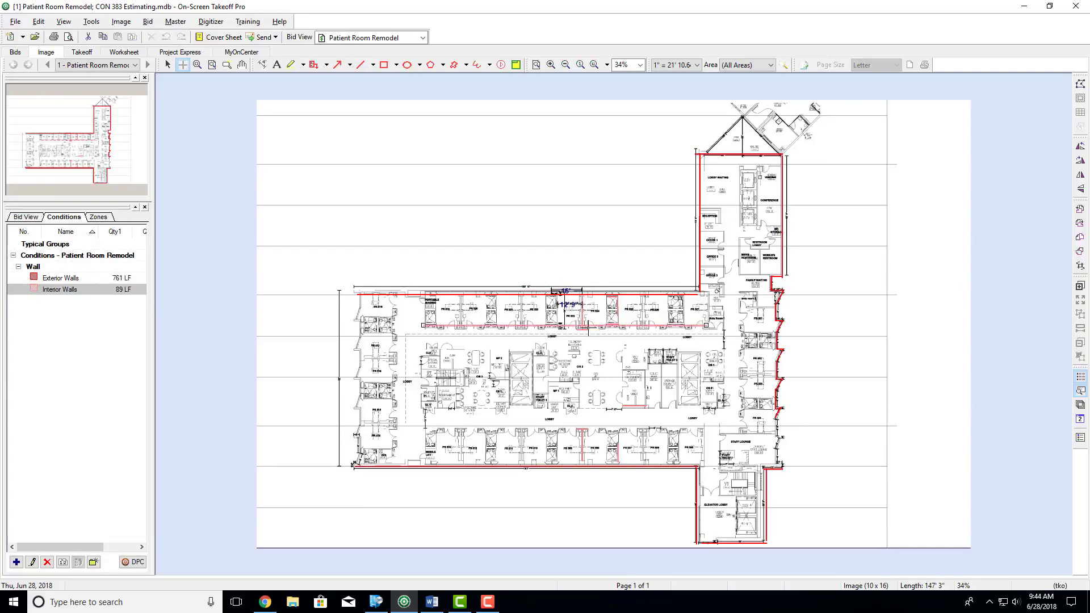
pyautogui.moveTo(395, 304); pyautogui.dragTo(397, 465)
pyautogui.moveTo(423, 430); pyautogui.dragTo(537, 444)
pyautogui.click(704, 430)
# - Trace the central core's interior perimeter and a vertical interior wall about 178' 3" long from the conference wing to the elevator lobby
pyautogui.click(697, 357)
pyautogui.click(421, 357)
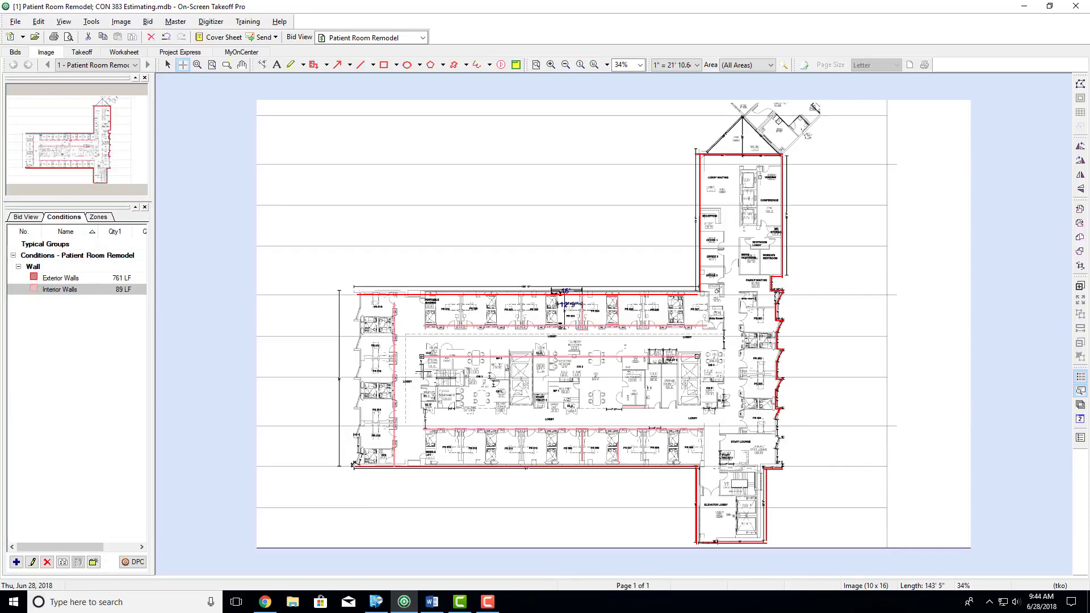
pyautogui.click(421, 408)
pyautogui.click(703, 408)
pyautogui.click(703, 359)
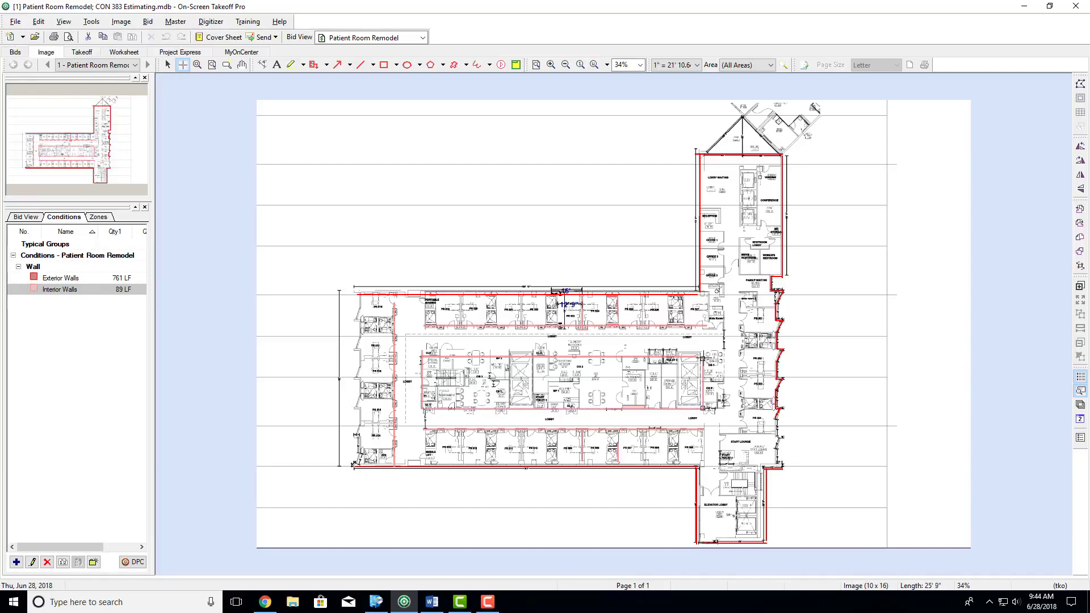
pyautogui.click(743, 170)
pyautogui.doubleClick(743, 512)
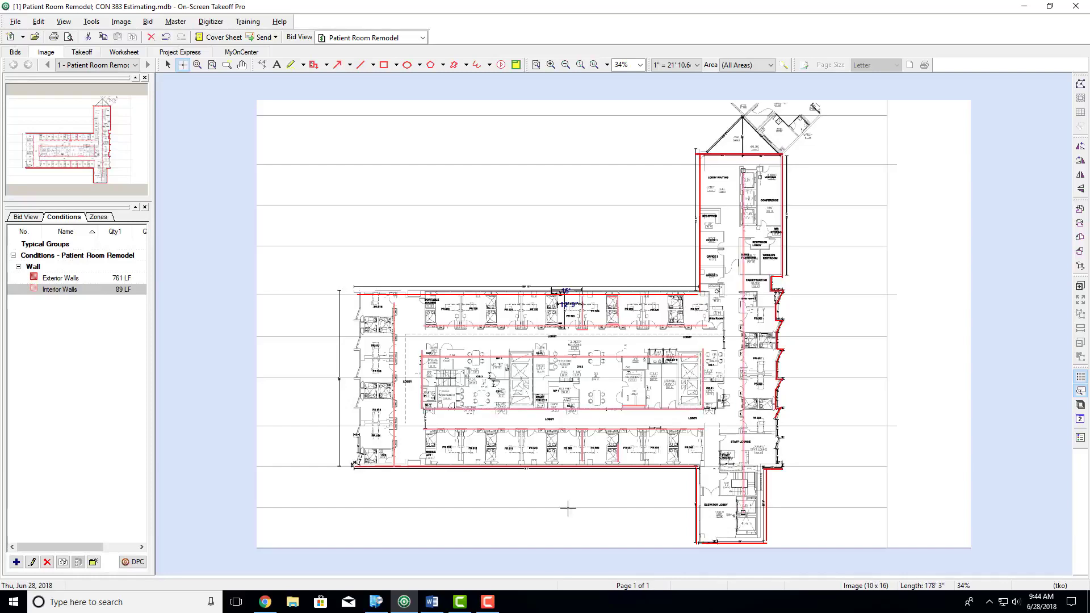
# - Widen the conditions list and set the Interior Walls condition's Quantity 2 to Surface area (both sides) in SF
pyautogui.moveTo(153, 272); pyautogui.dragTo(226, 273)
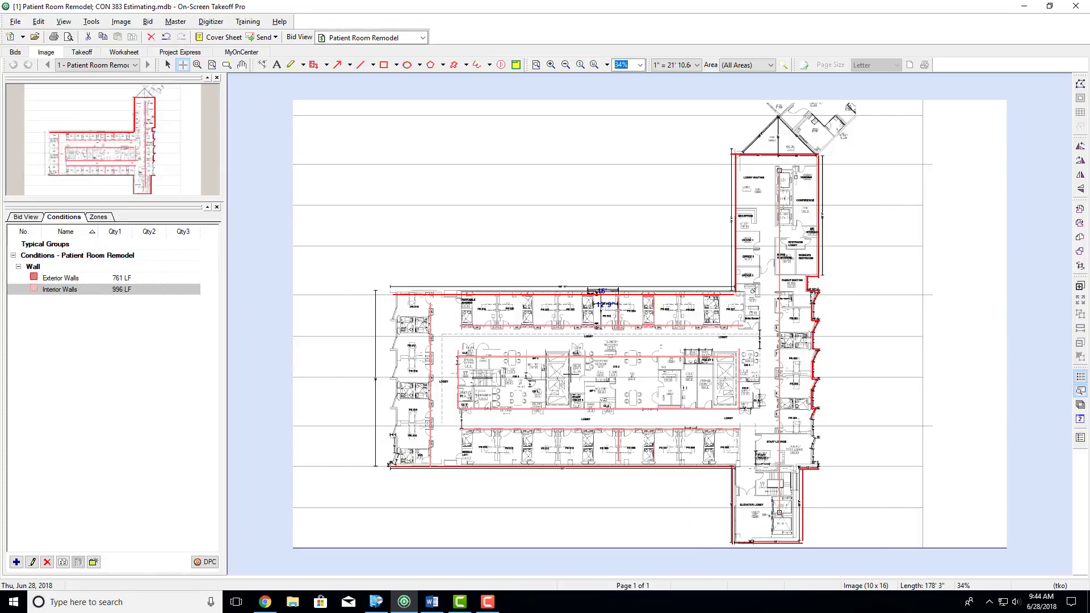
pyautogui.doubleClick(51, 290)
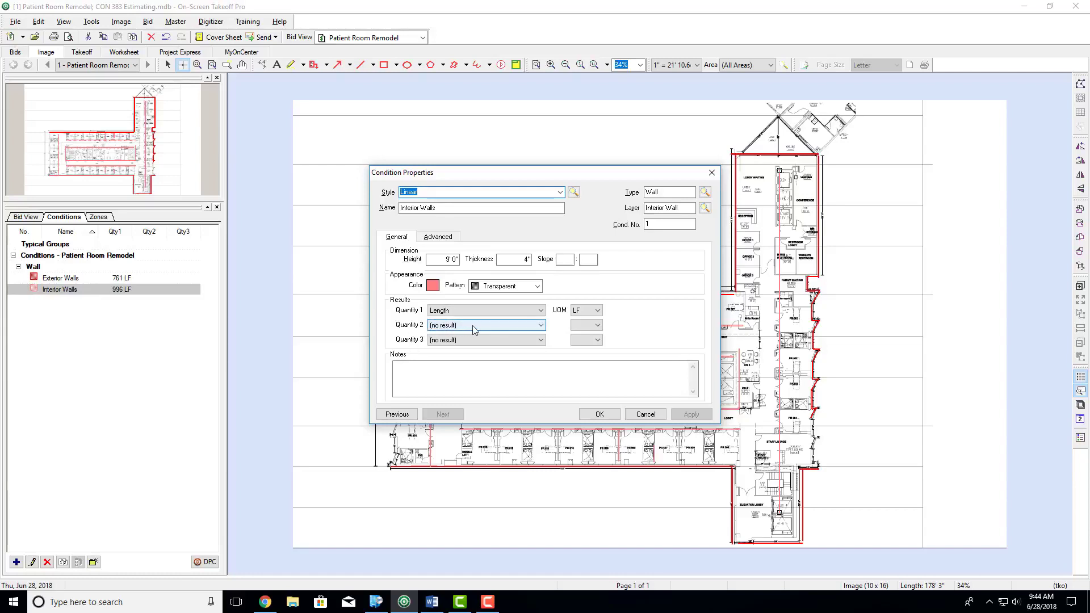
pyautogui.click(537, 326)
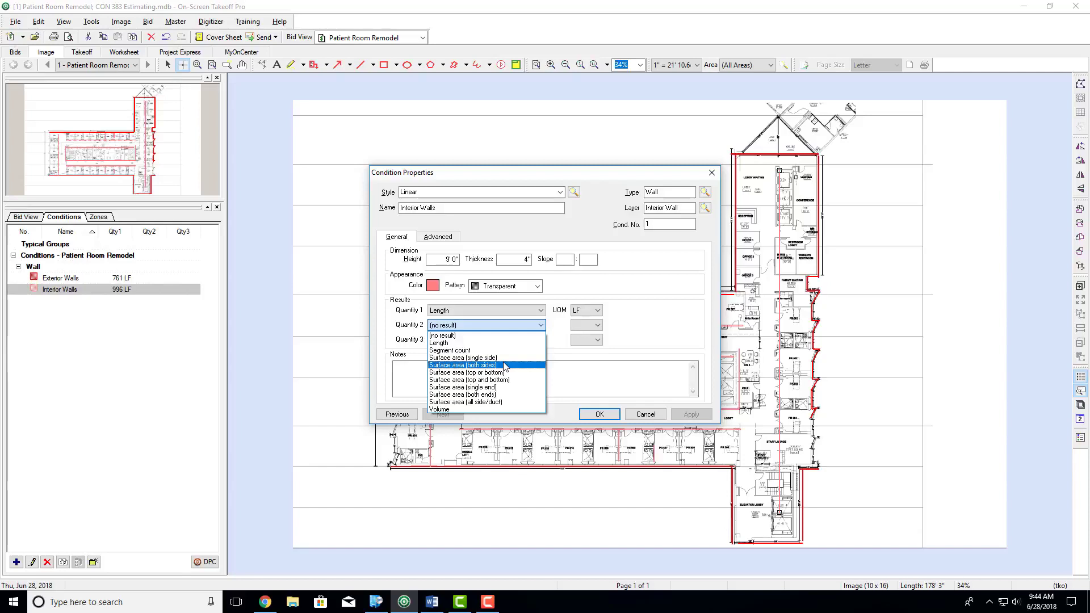
pyautogui.click(504, 365)
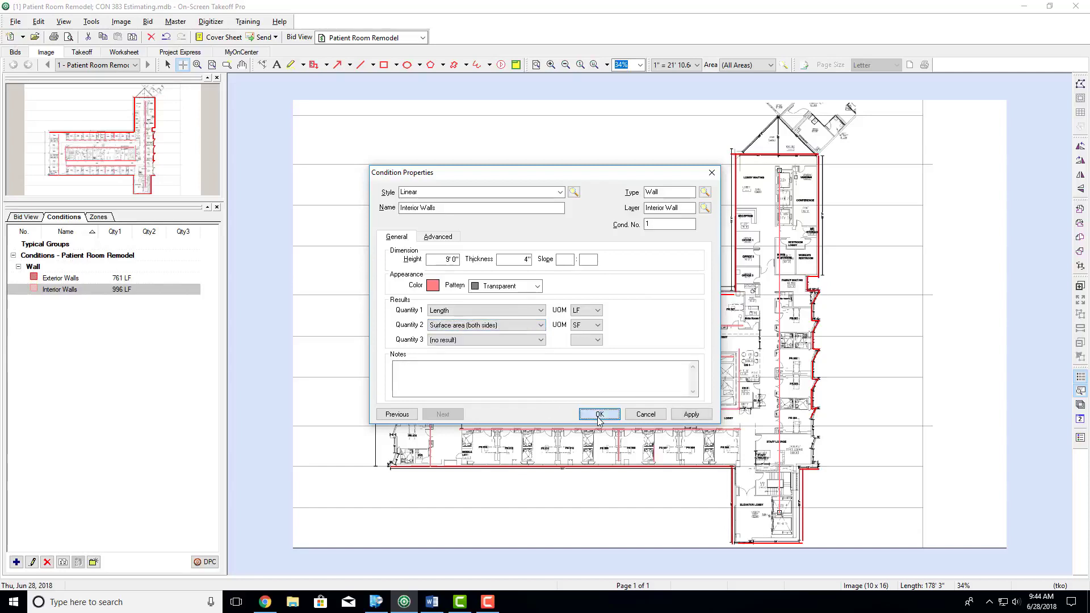
pyautogui.click(599, 415)
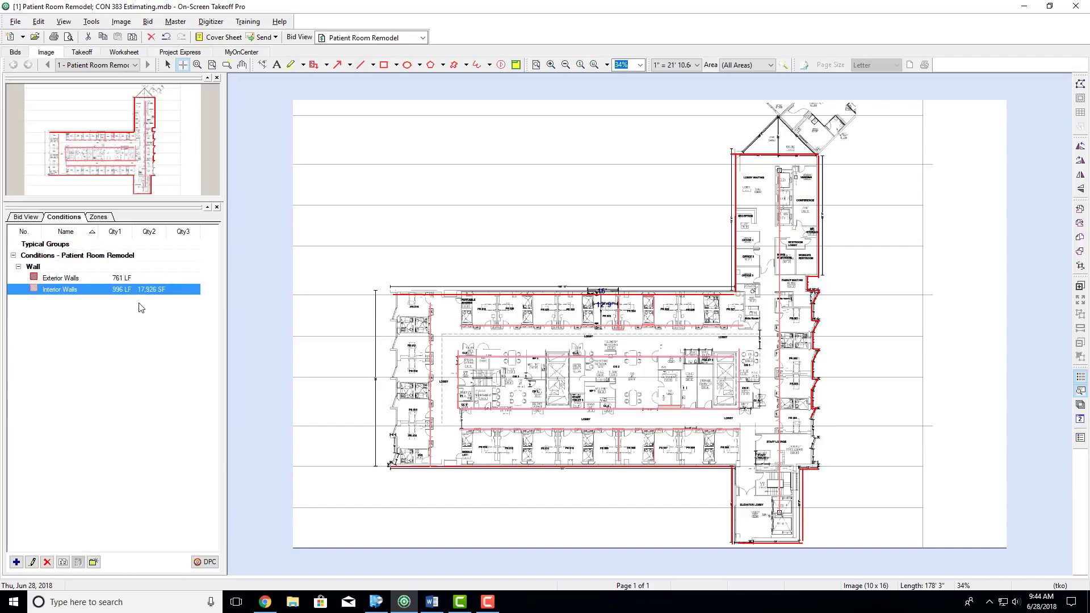
# - Switch to the Word assignment, highlight "and panels on the exterior" in item 4, and return to On-Screen Takeoff
pyautogui.click(430, 603)
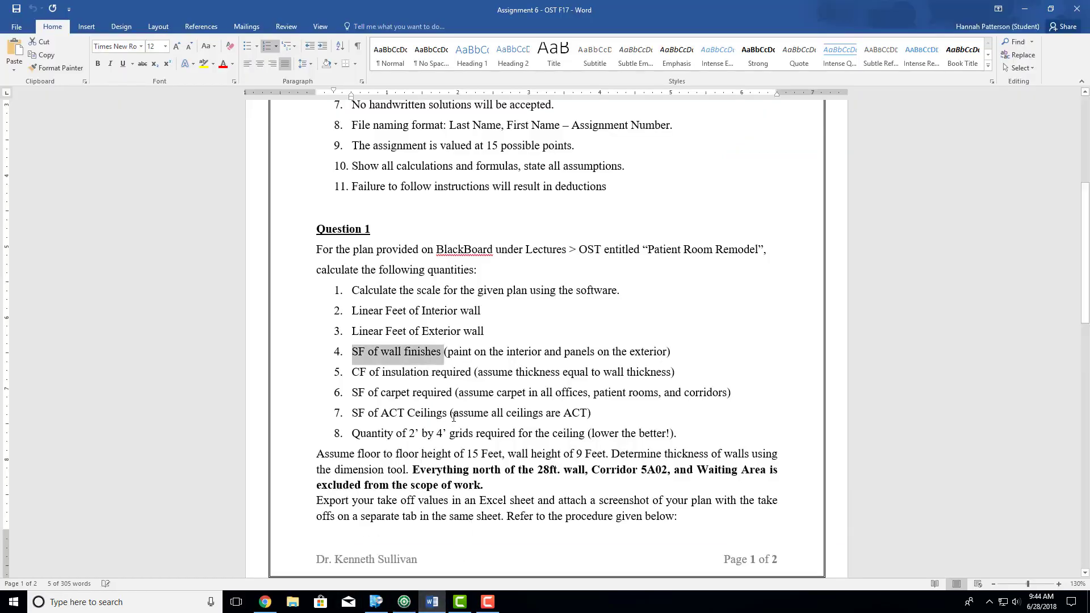
pyautogui.click(481, 351)
pyautogui.moveTo(564, 354); pyautogui.dragTo(676, 354)
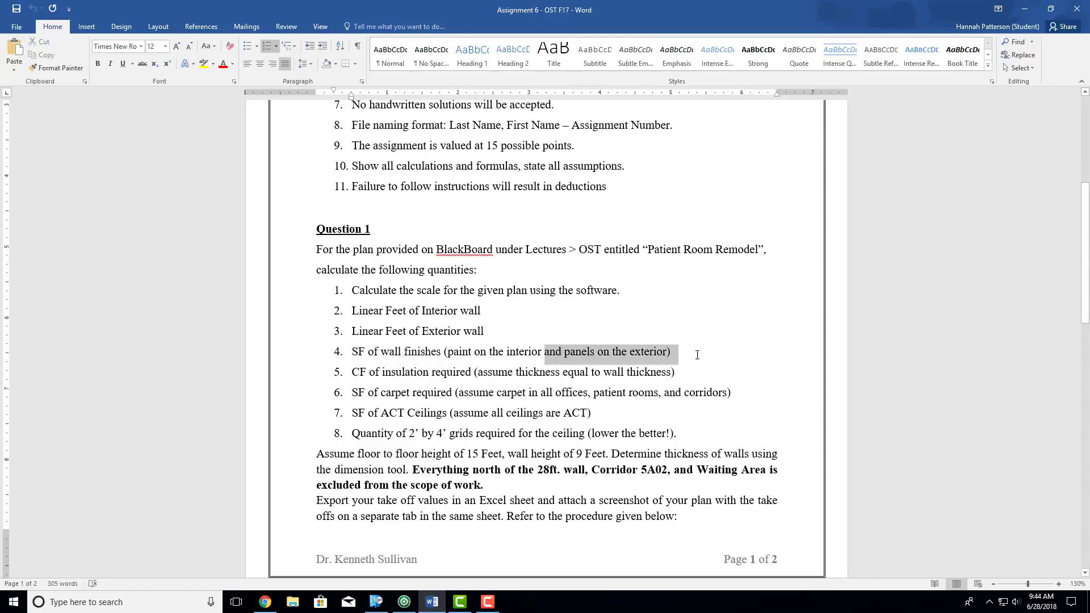
pyautogui.click(1025, 8)
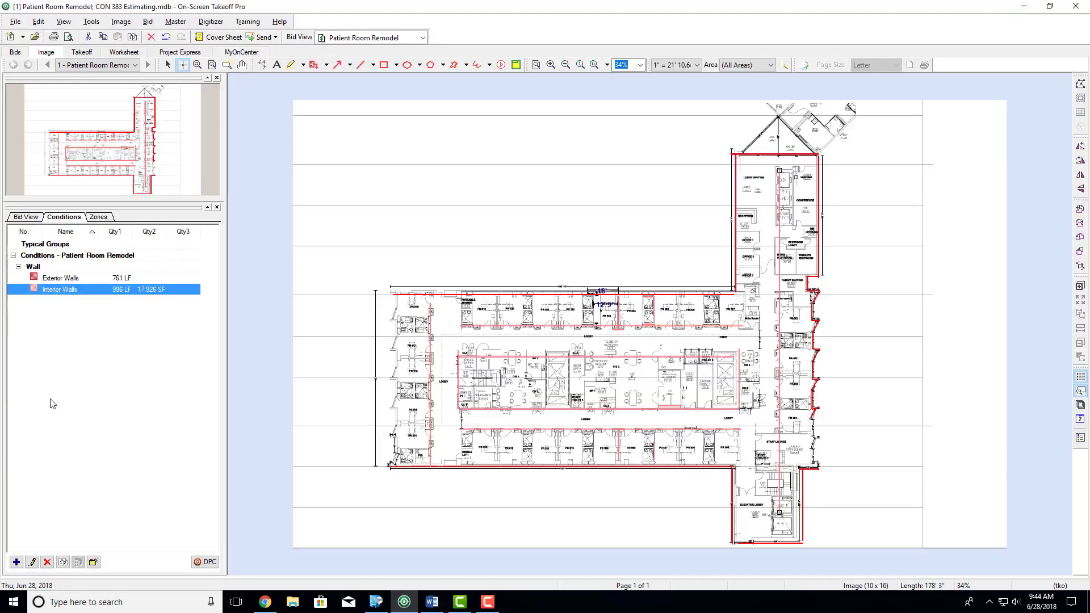
# - Set the Exterior Walls condition's Quantity 2 to Surface area (single side) and save the condition
pyautogui.doubleClick(57, 278)
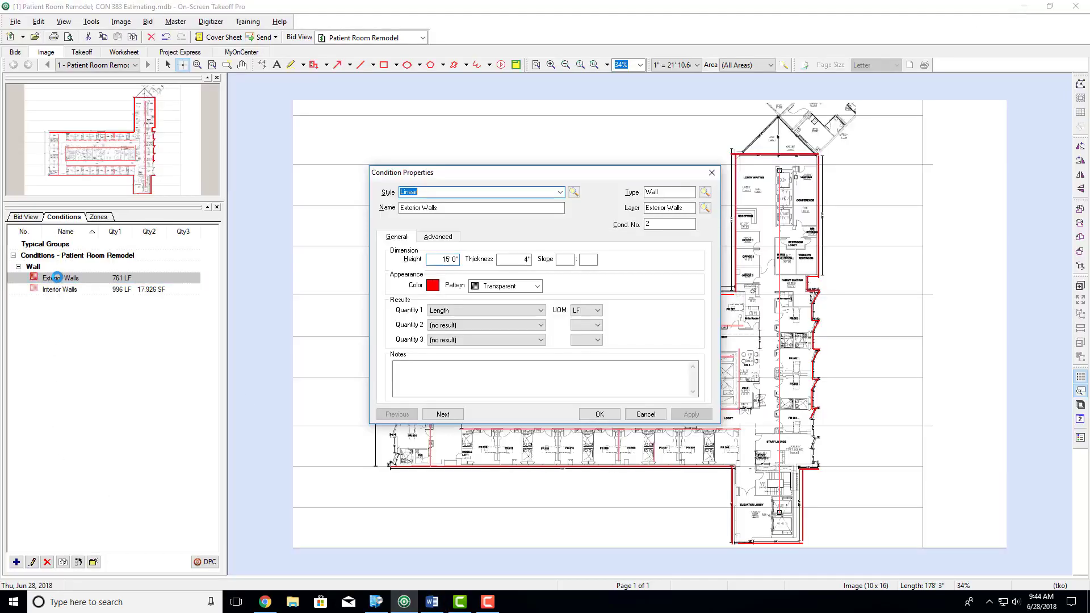
pyautogui.click(450, 325)
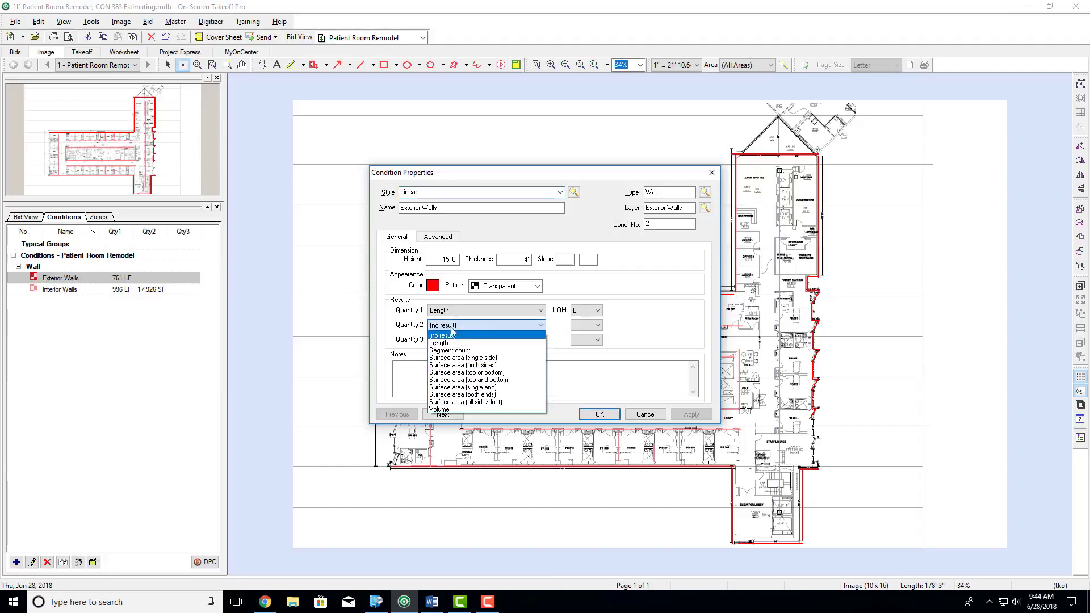
pyautogui.click(469, 358)
pyautogui.click(597, 415)
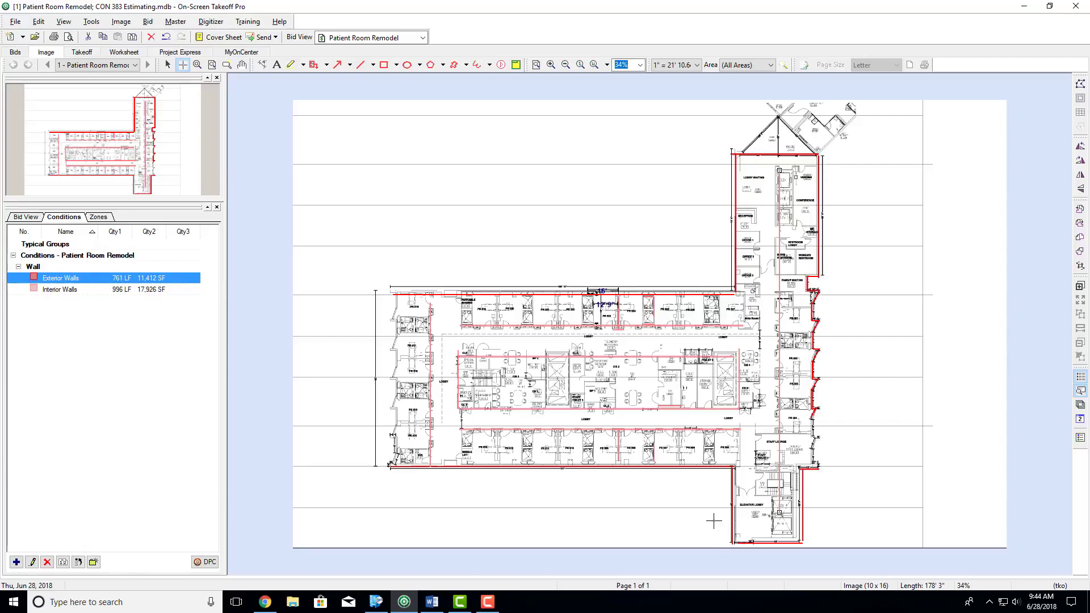
pyautogui.scroll(6, 549, 464)
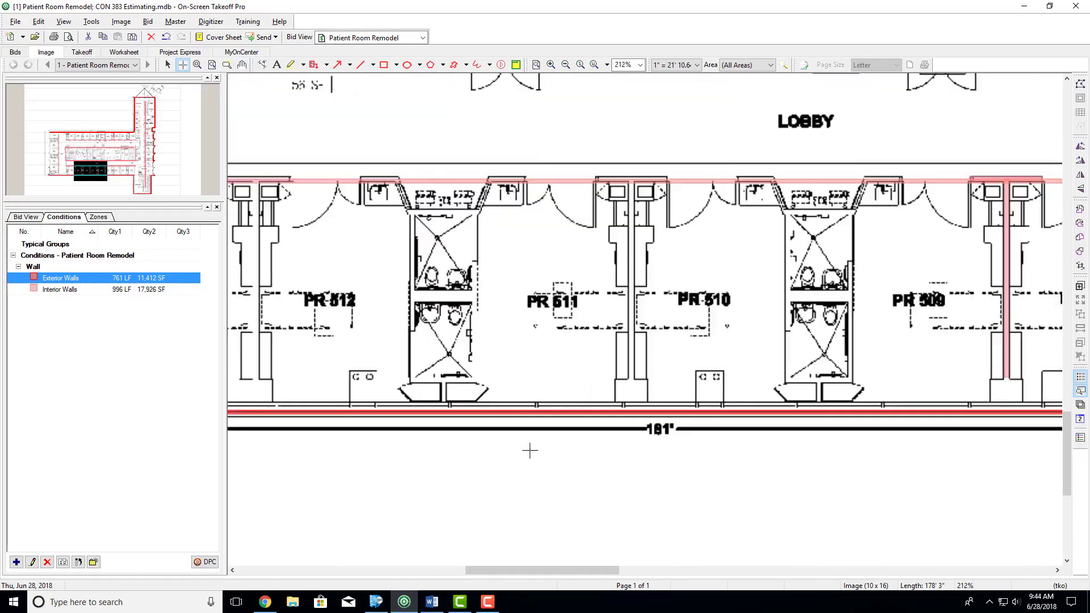
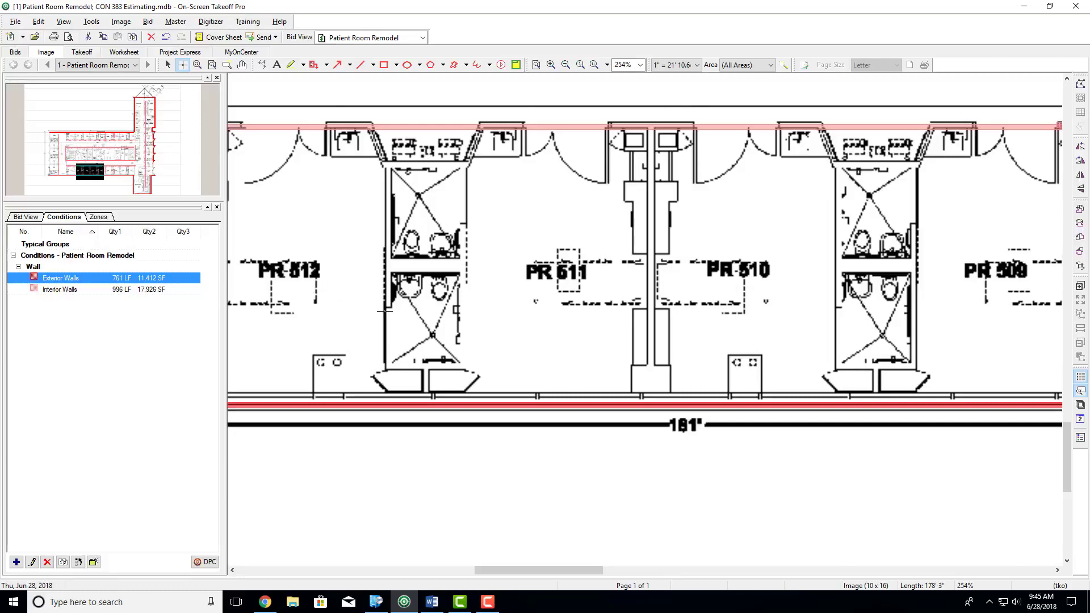
# - Switch to the Word assignment, highlight item 5 on CF of insulation required, and return to On-Screen Takeoff
pyautogui.scroll(-6, 385, 311)
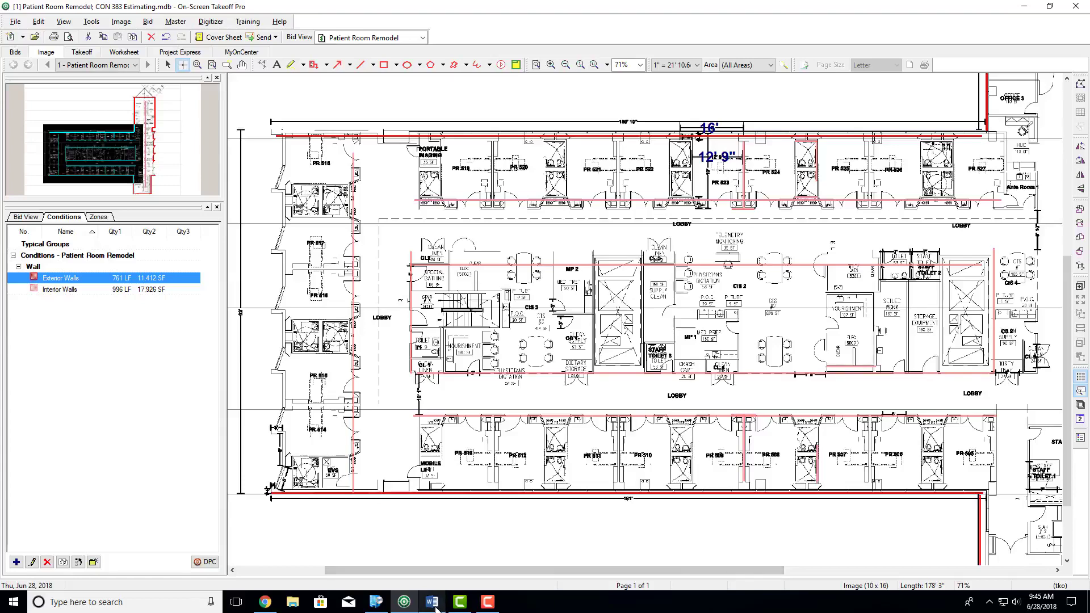
pyautogui.click(432, 602)
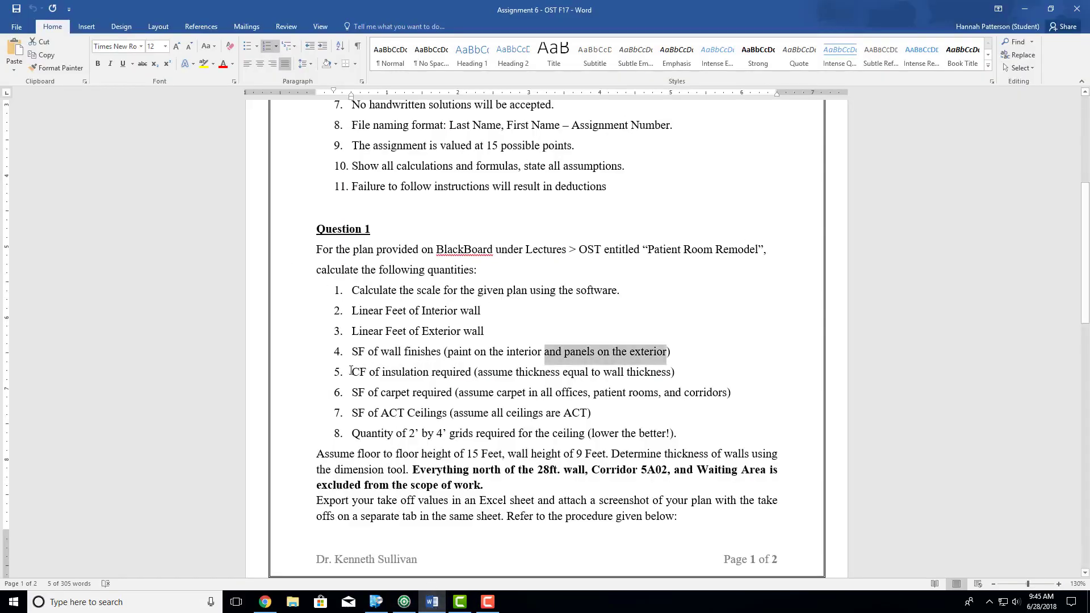
pyautogui.moveTo(351, 370); pyautogui.dragTo(672, 376)
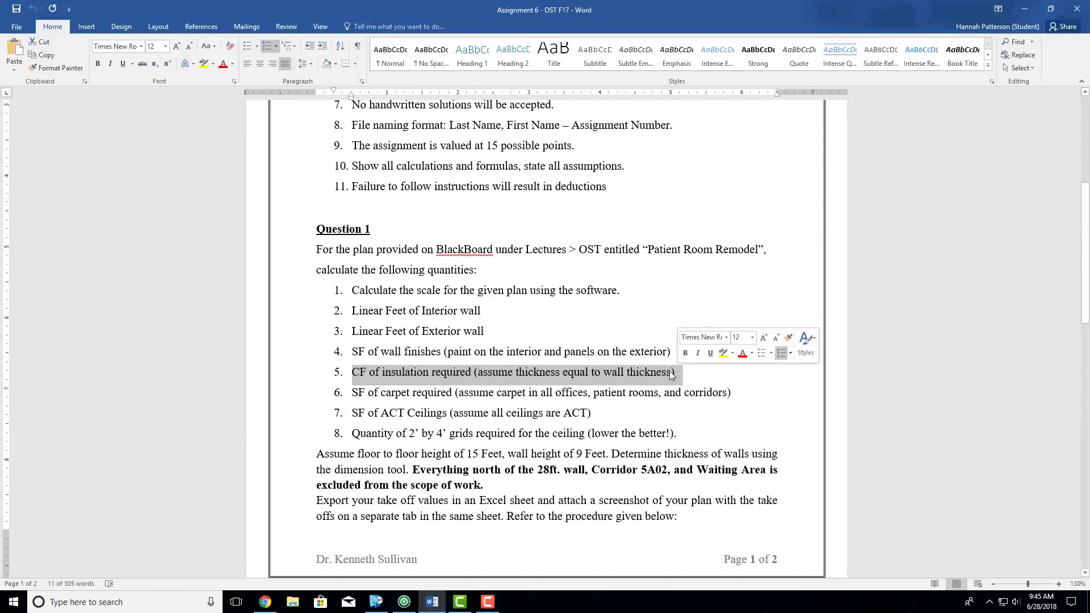
pyautogui.click(1025, 9)
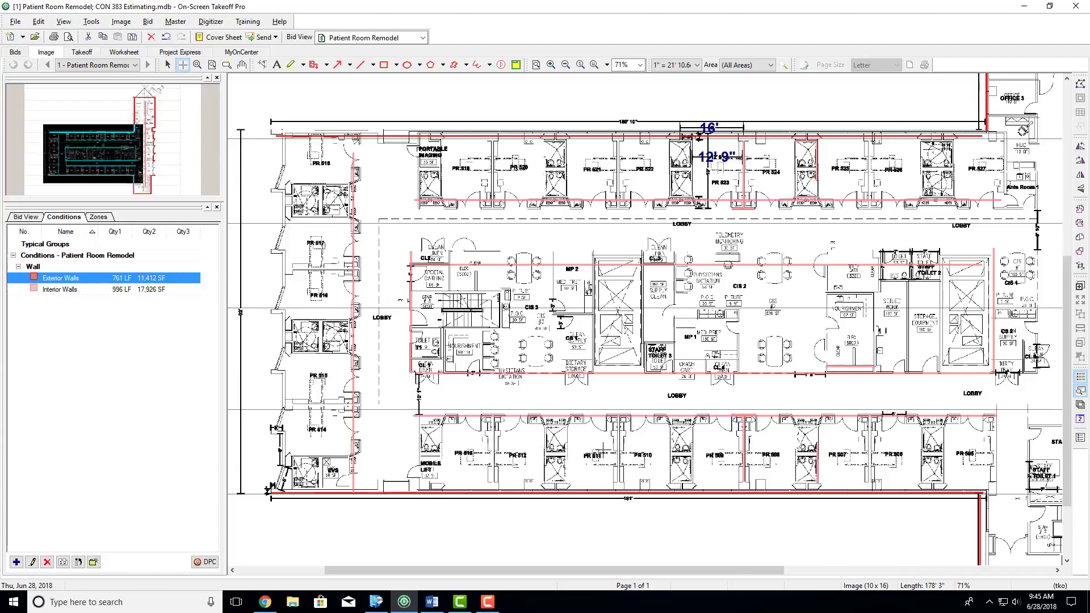
# - Dimension the thickness of the interior wall between rooms PR 511 and PR 510
pyautogui.scroll(6, 619, 454)
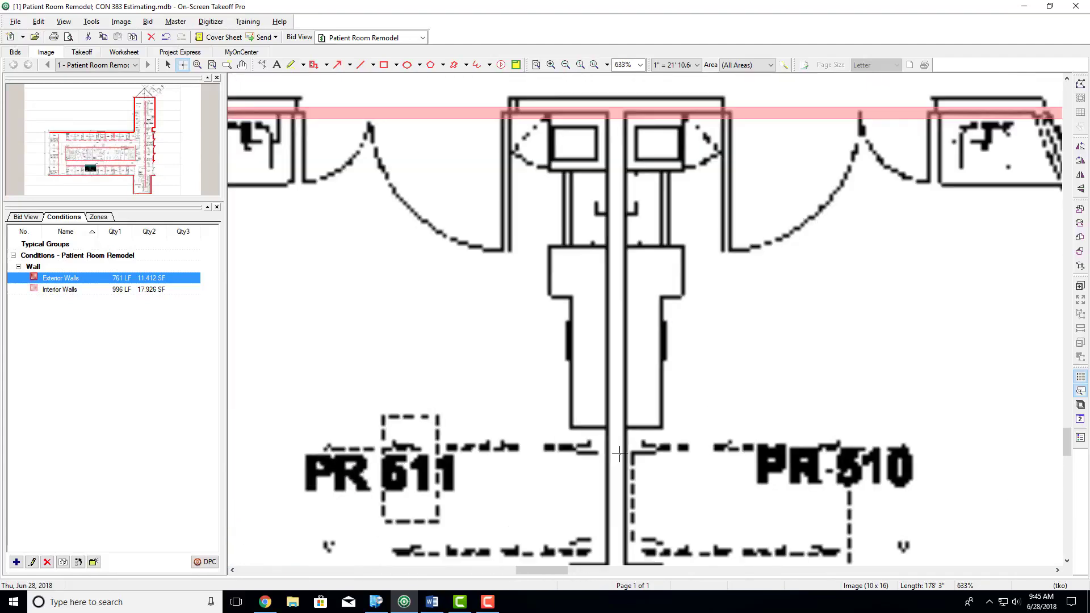
pyautogui.scroll(3, 619, 455)
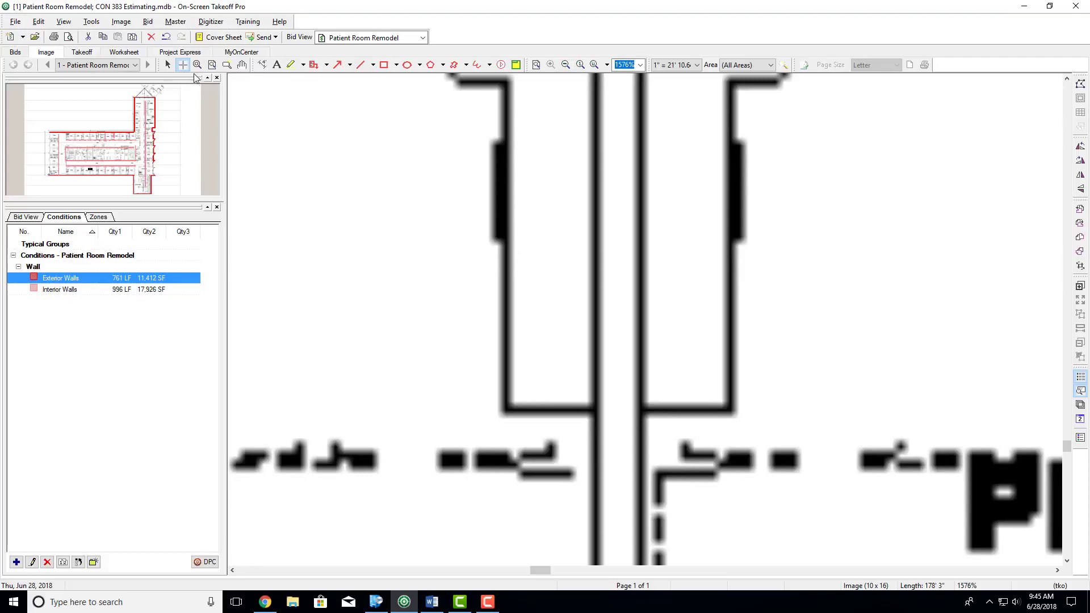
pyautogui.click(262, 66)
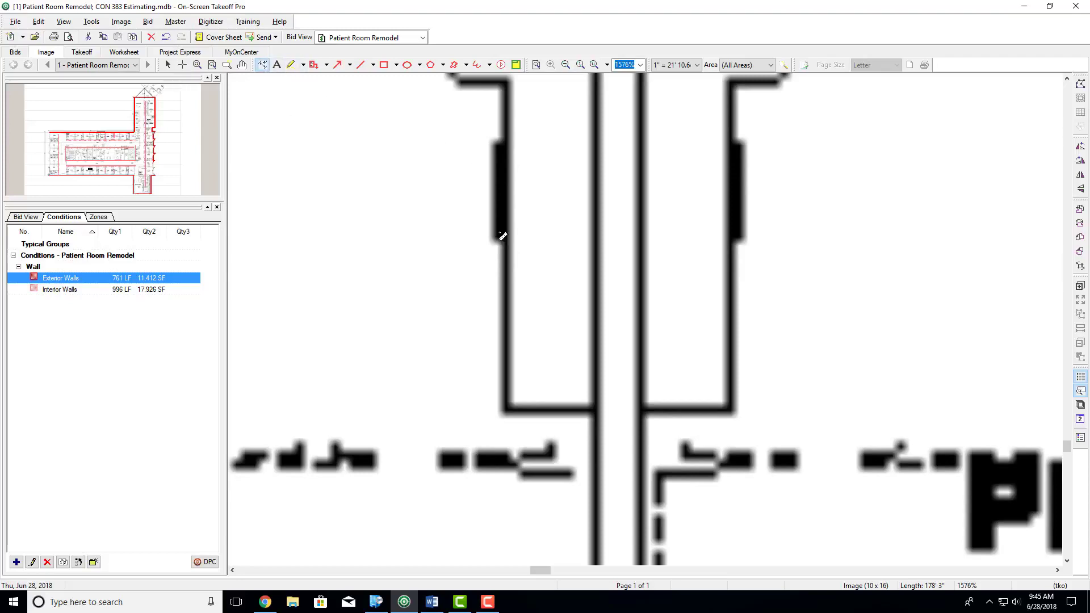
pyautogui.click(595, 306)
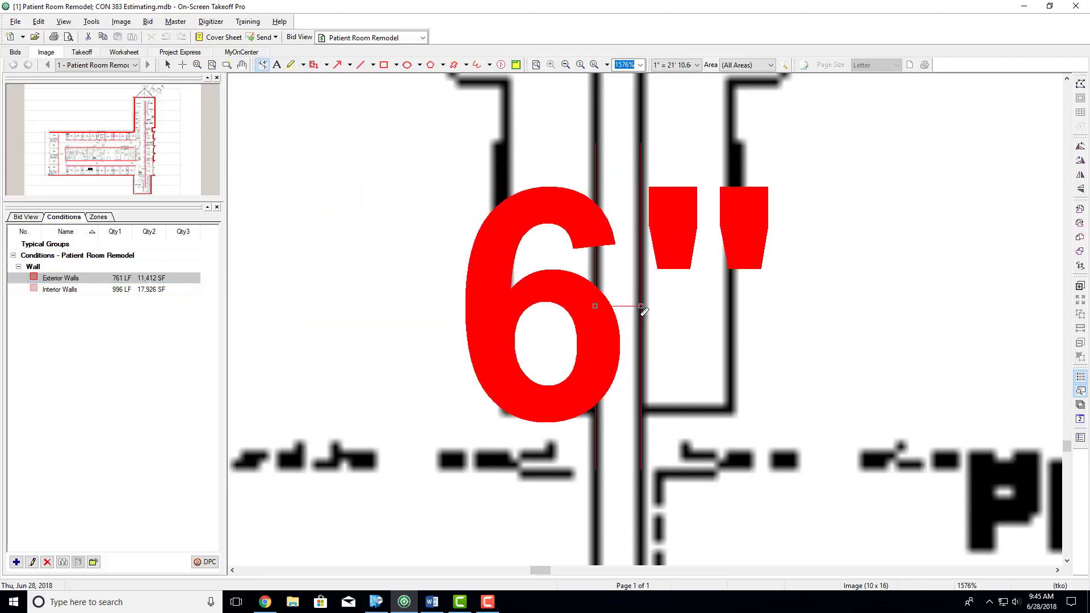
pyautogui.click(641, 306)
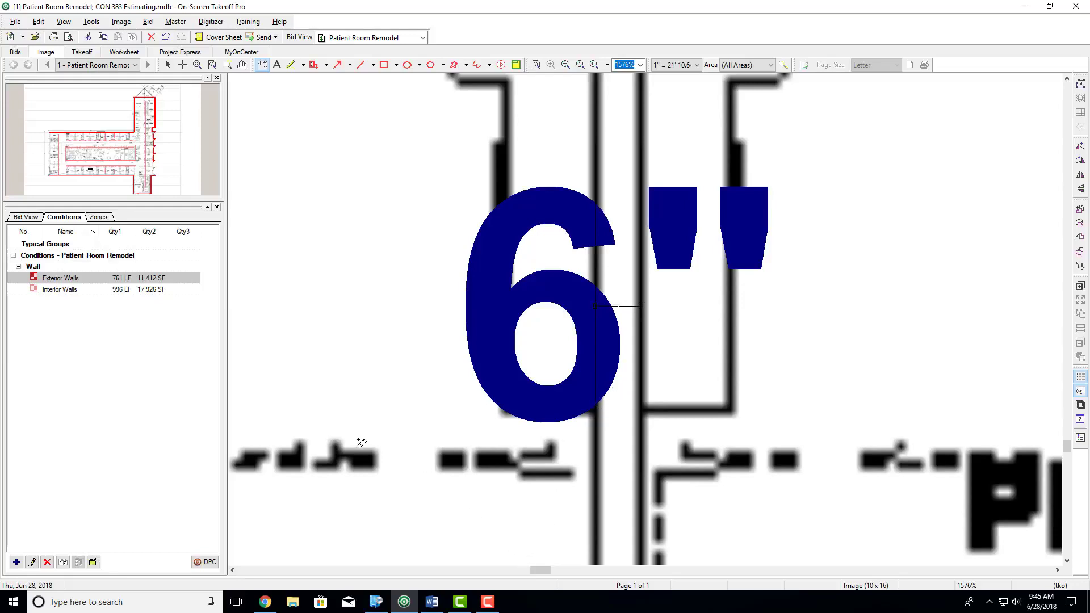
# - Set the Interior Walls condition's thickness to 6" and Quantity 3 to Volume in CF, and save the condition
pyautogui.scroll(-6, 554, 460)
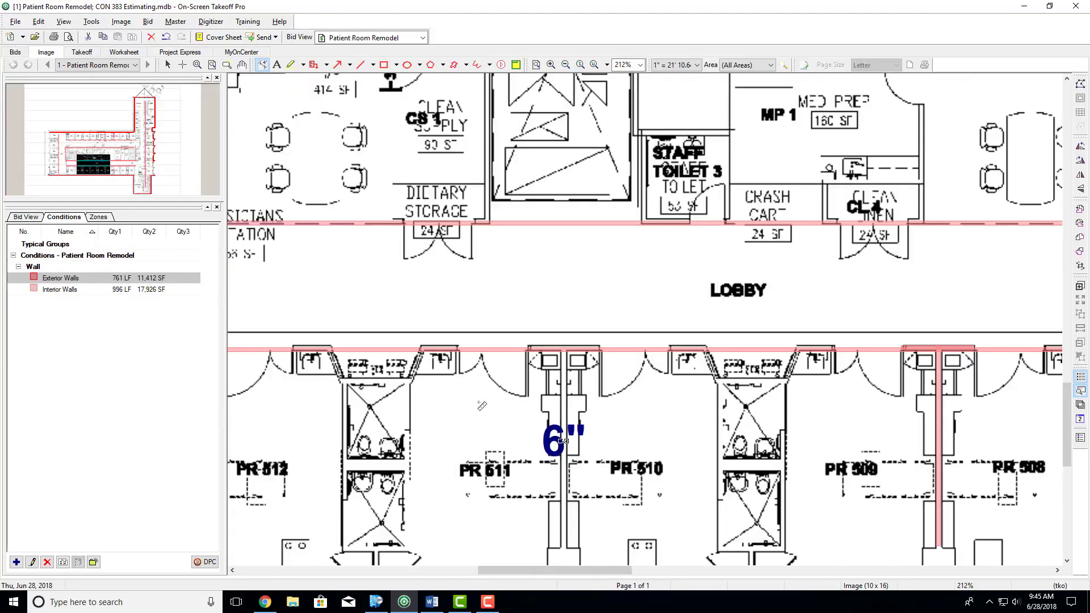
pyautogui.doubleClick(61, 289)
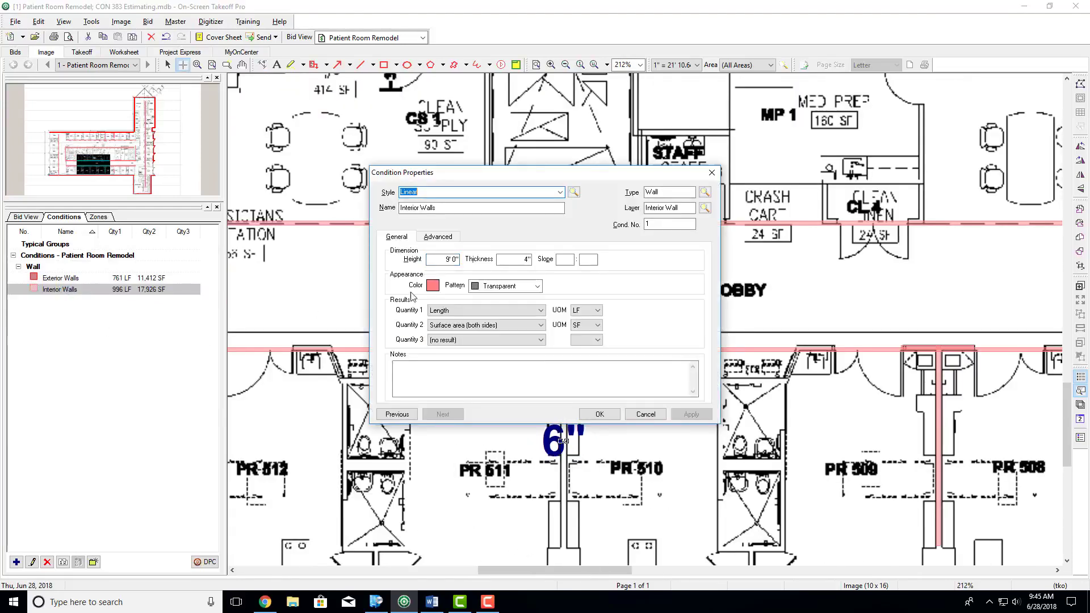
pyautogui.click(509, 260)
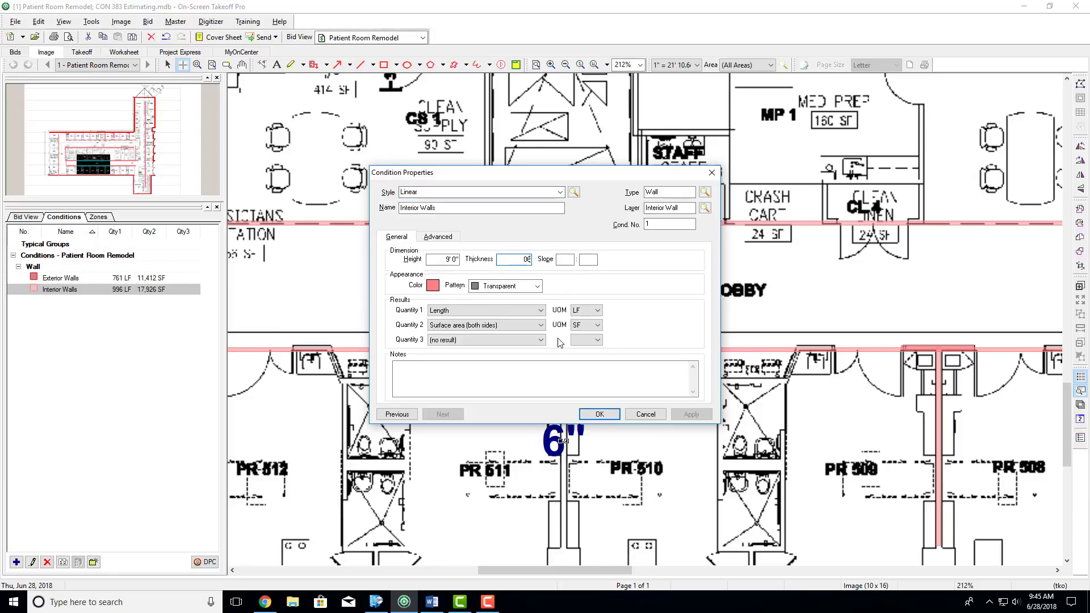
pyautogui.click(438, 341)
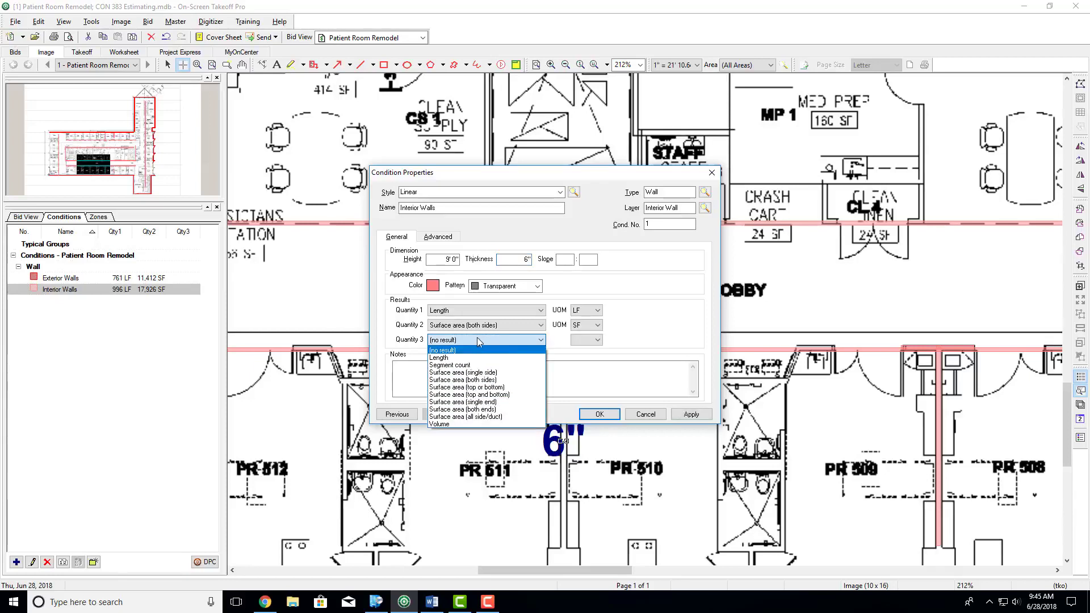
pyautogui.click(446, 425)
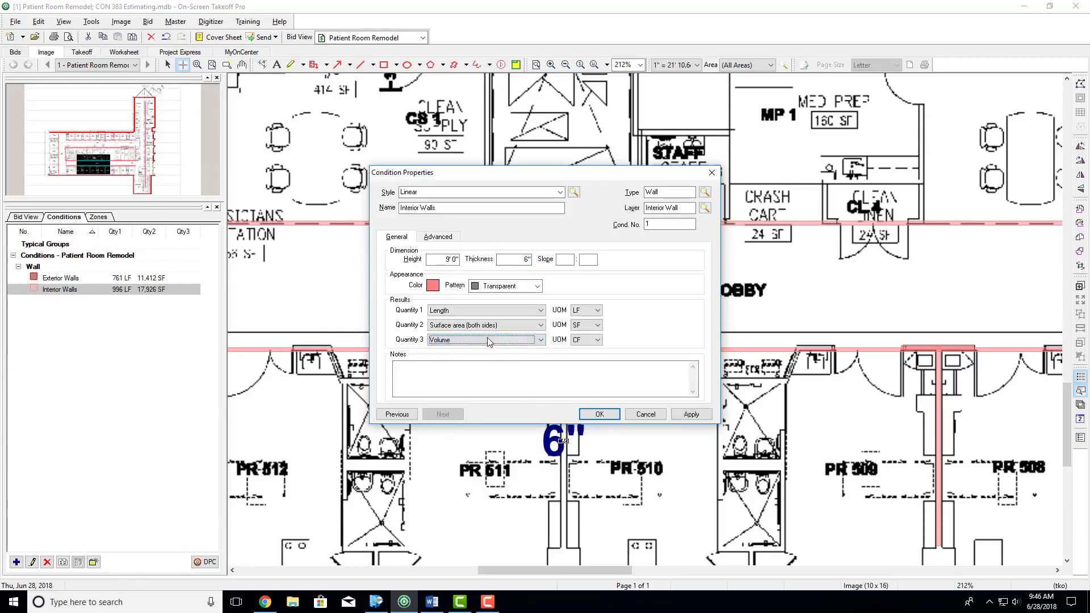
pyautogui.click(599, 414)
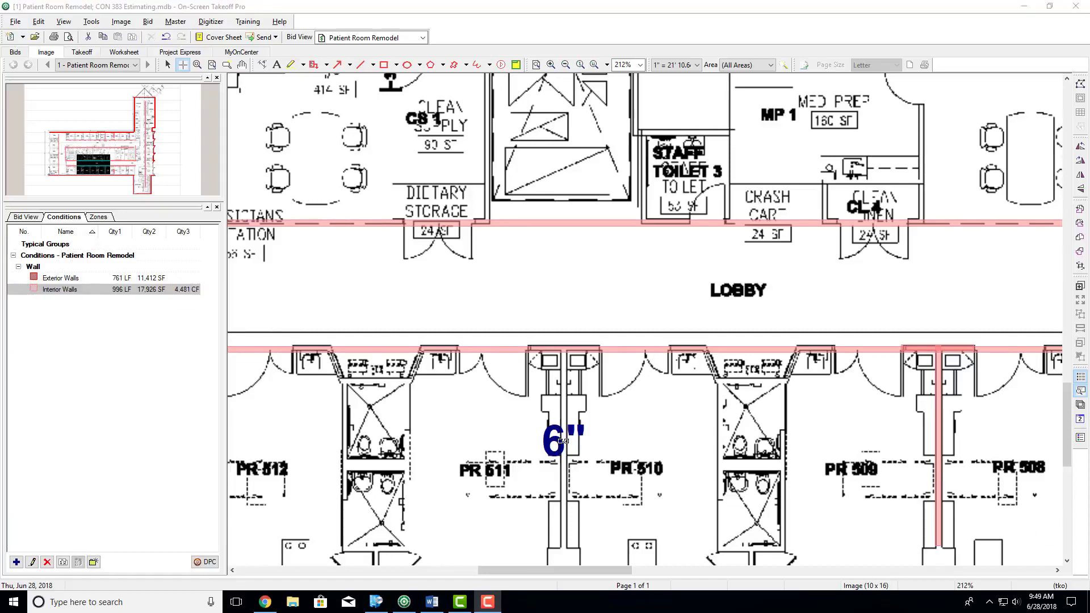
# - Check the required quantities in the Word assignment and create an Area condition named Carpet in On-Screen Takeoff
pyautogui.click(431, 602)
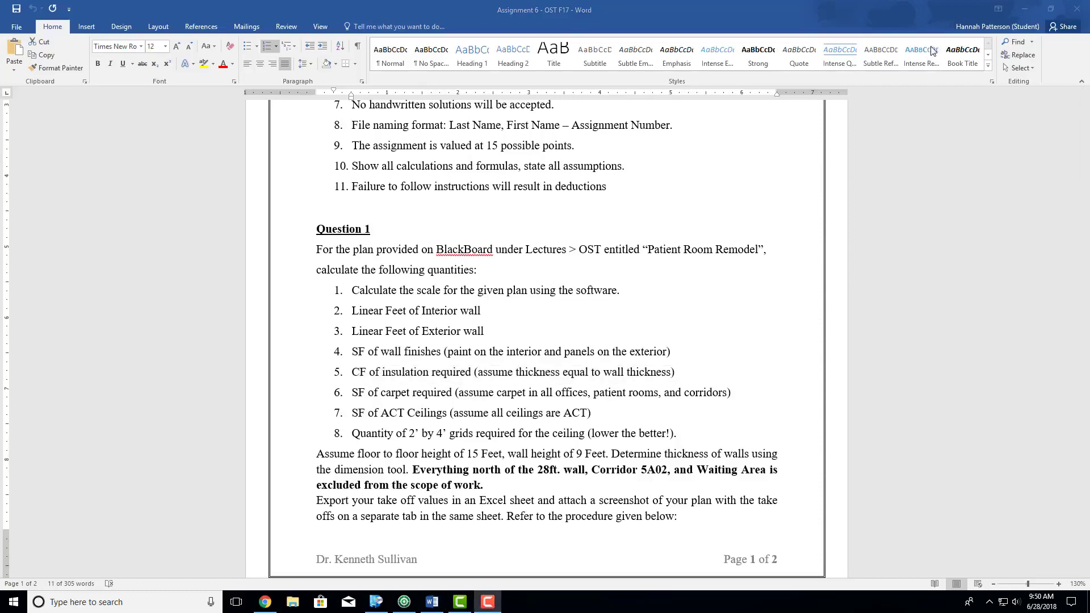
pyautogui.click(1025, 9)
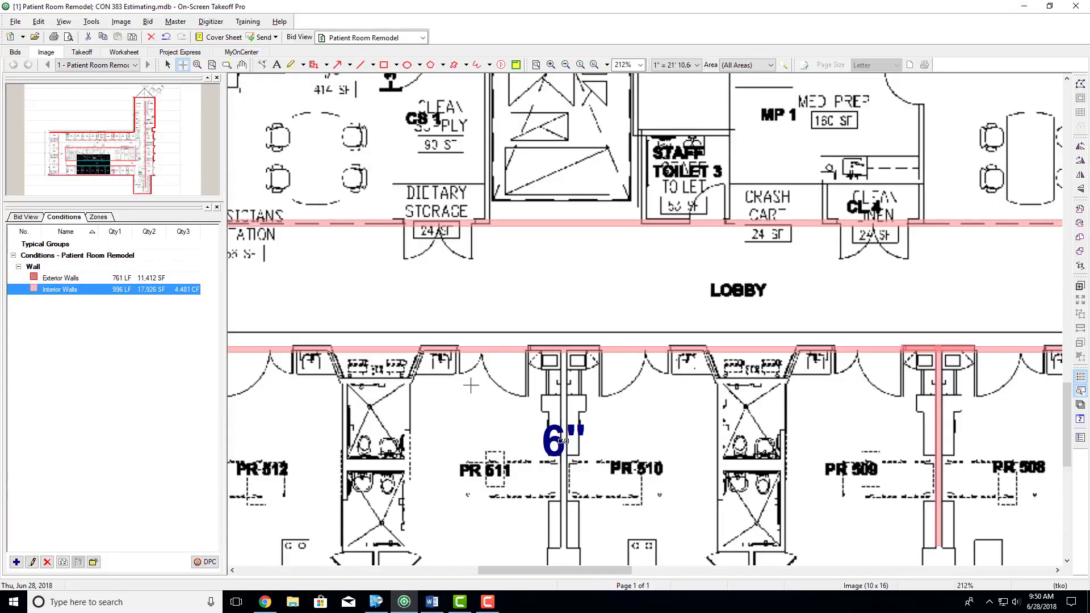
pyautogui.click(17, 563)
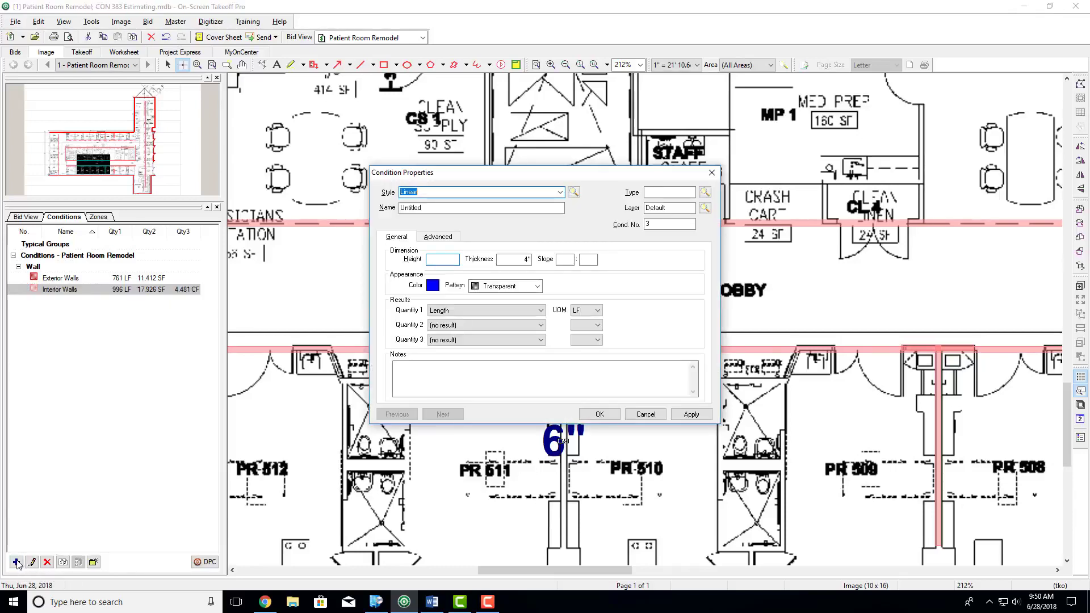
pyautogui.click(538, 193)
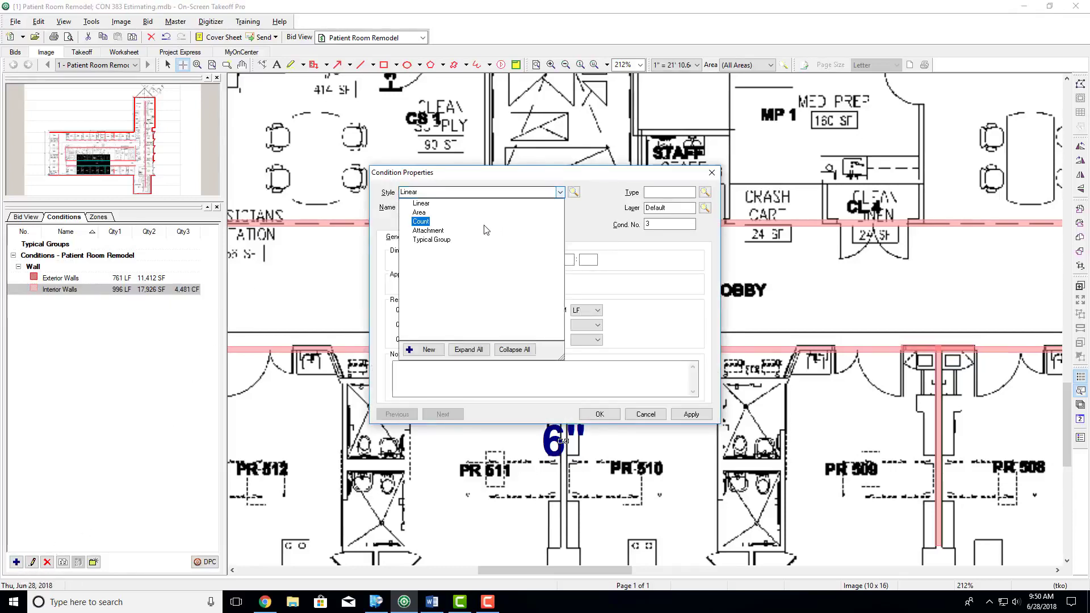
pyautogui.click(474, 212)
pyautogui.press('Tab')
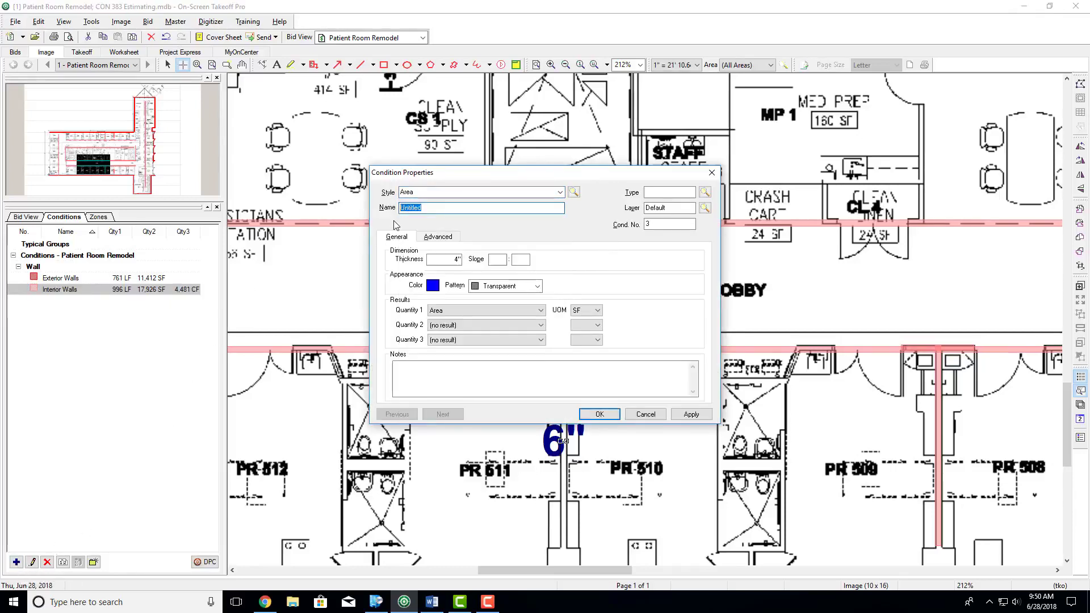
pyautogui.write('Carpet')
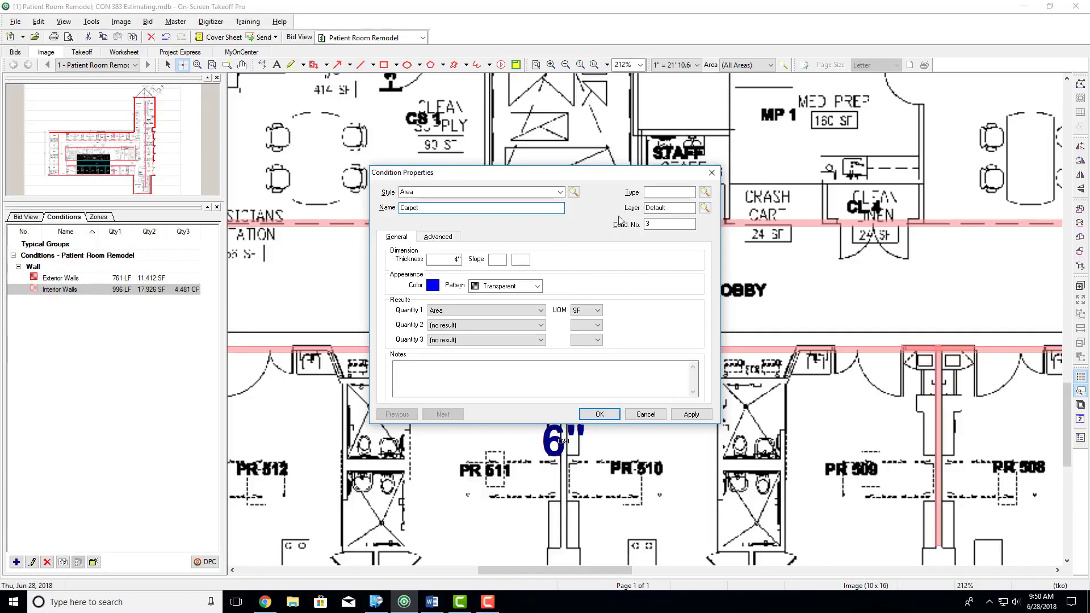
# - Assign the Carpet condition a new condition type named Flooring
pyautogui.click(648, 192)
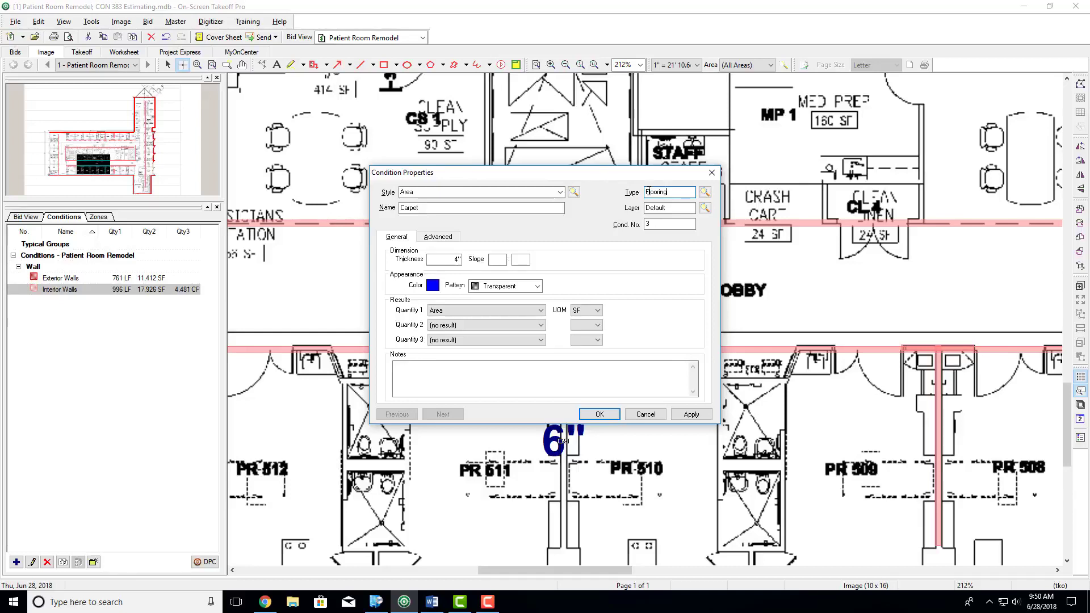
pyautogui.press('Return')
pyautogui.press('Return')
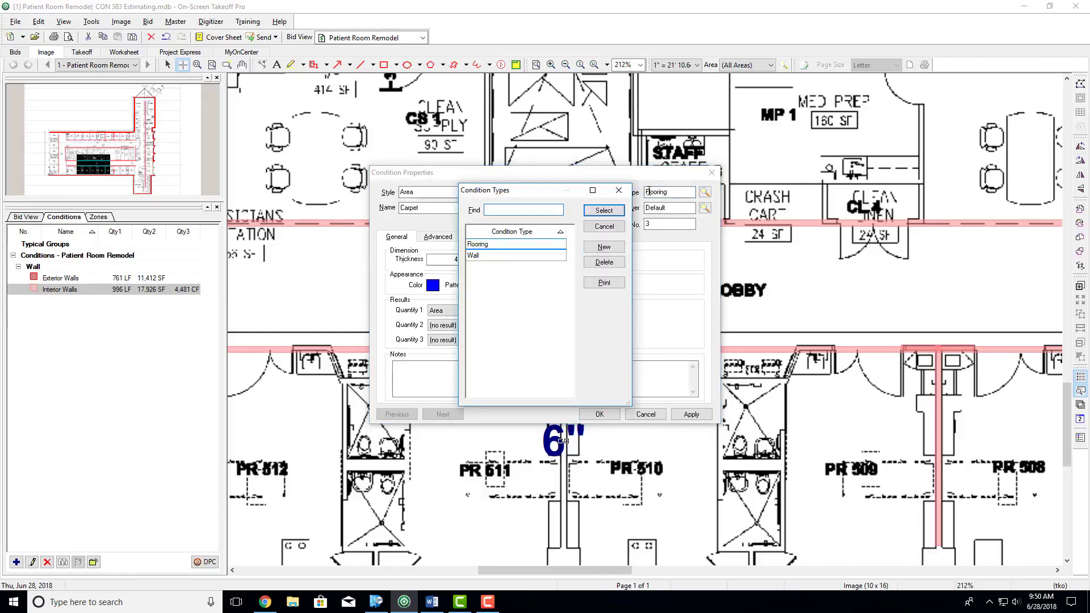
pyautogui.click(604, 210)
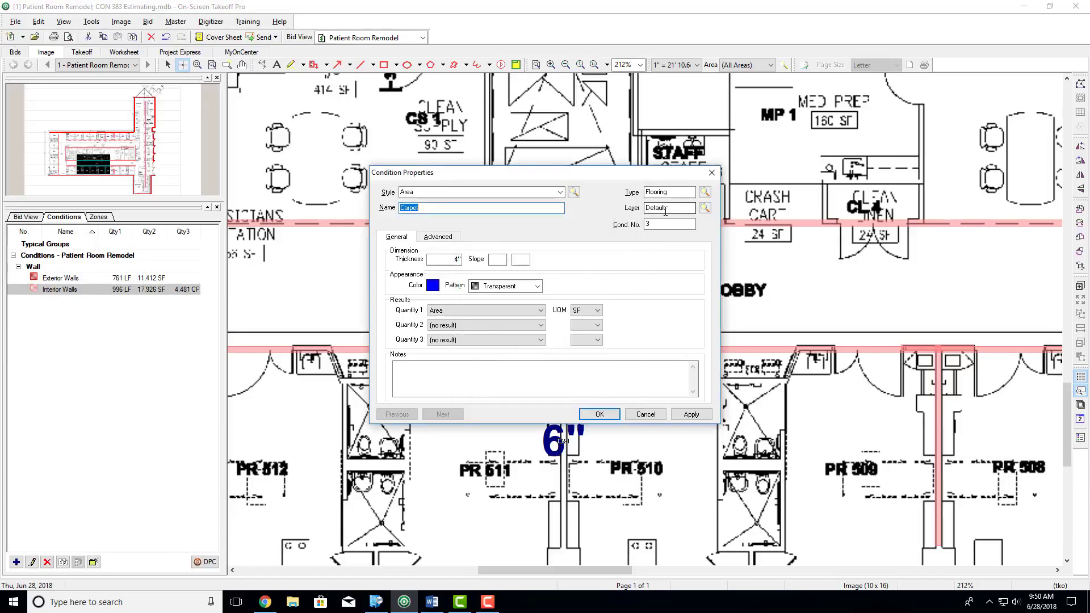
# - Assign the Carpet condition to a new bid layer named Carpet
pyautogui.doubleClick(644, 208)
pyautogui.write('Carpet')
pyautogui.press('Return')
pyautogui.press('Return')
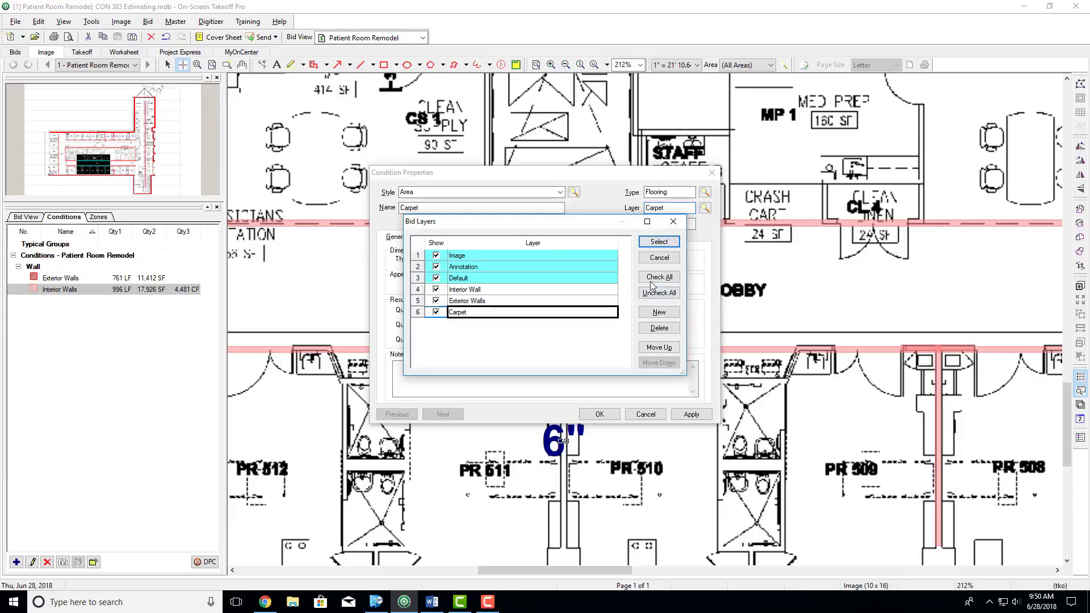
pyautogui.click(658, 243)
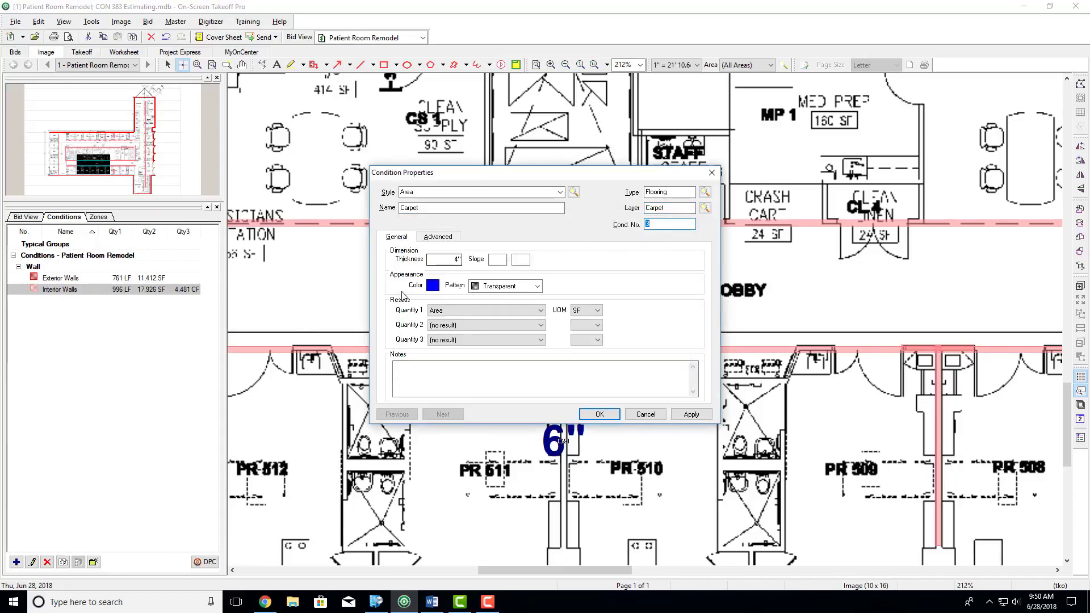
# - Save the Carpet condition with a light blue colour (RGB 140, 140, 255) and permanently dismiss the area takeoff tip
pyautogui.click(436, 260)
pyautogui.click(433, 285)
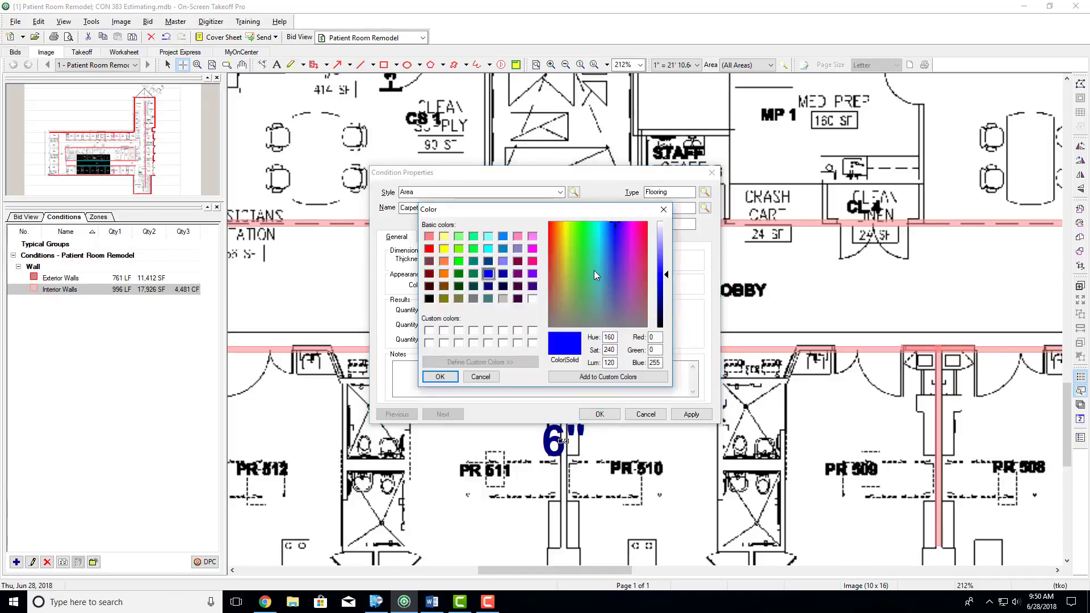
pyautogui.moveTo(667, 273); pyautogui.dragTo(667, 246)
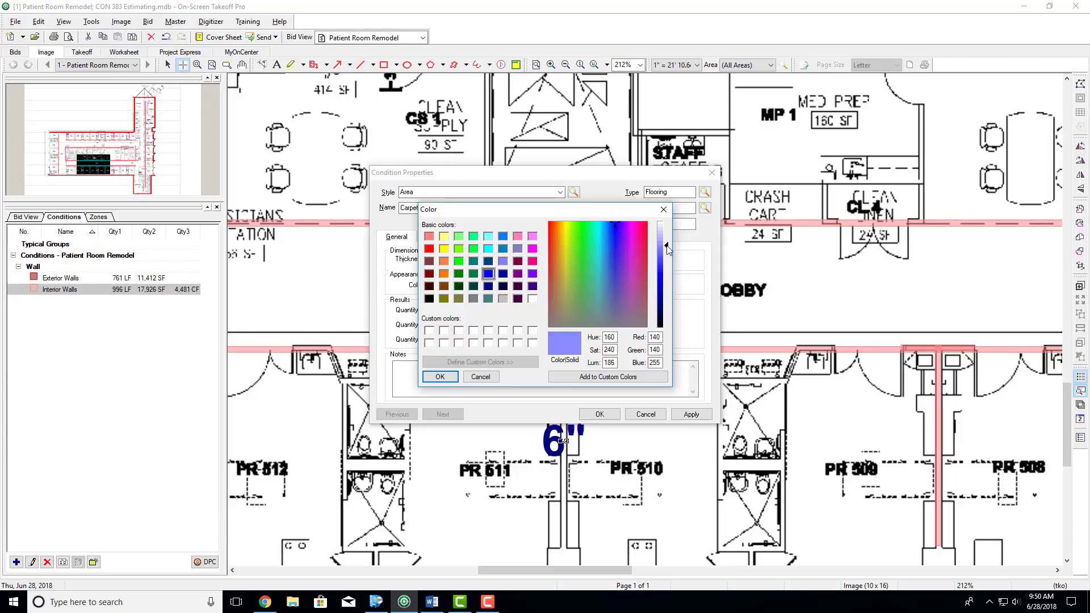
pyautogui.click(442, 377)
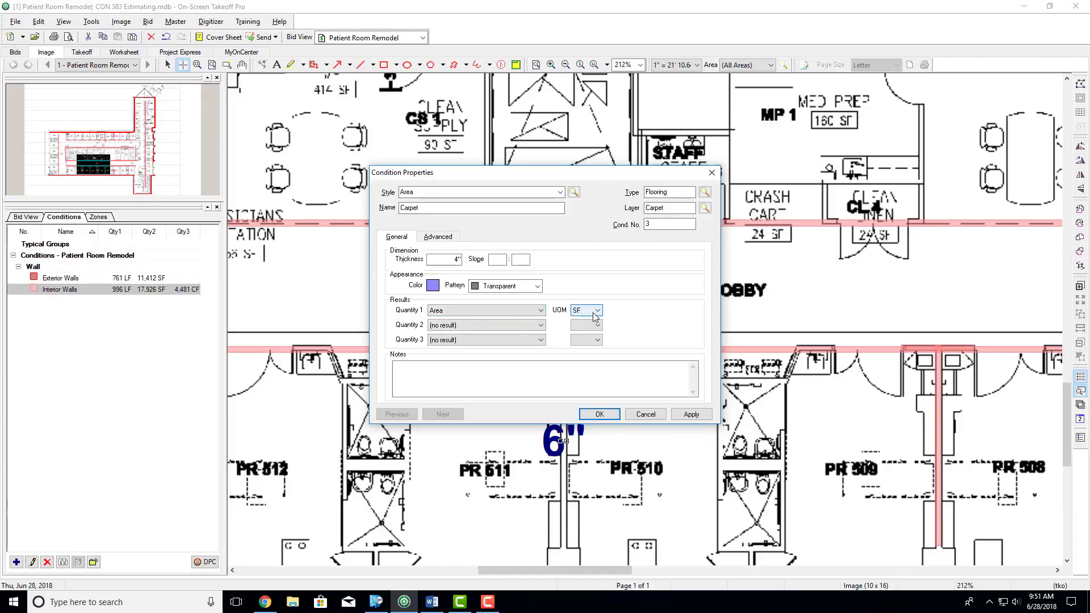
pyautogui.click(600, 415)
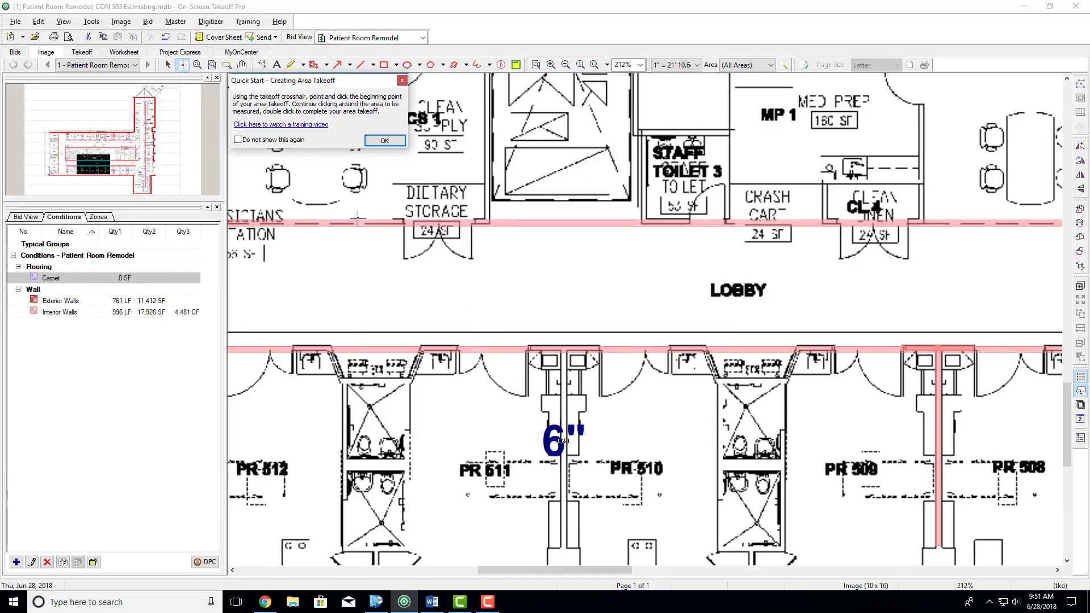
pyautogui.click(241, 142)
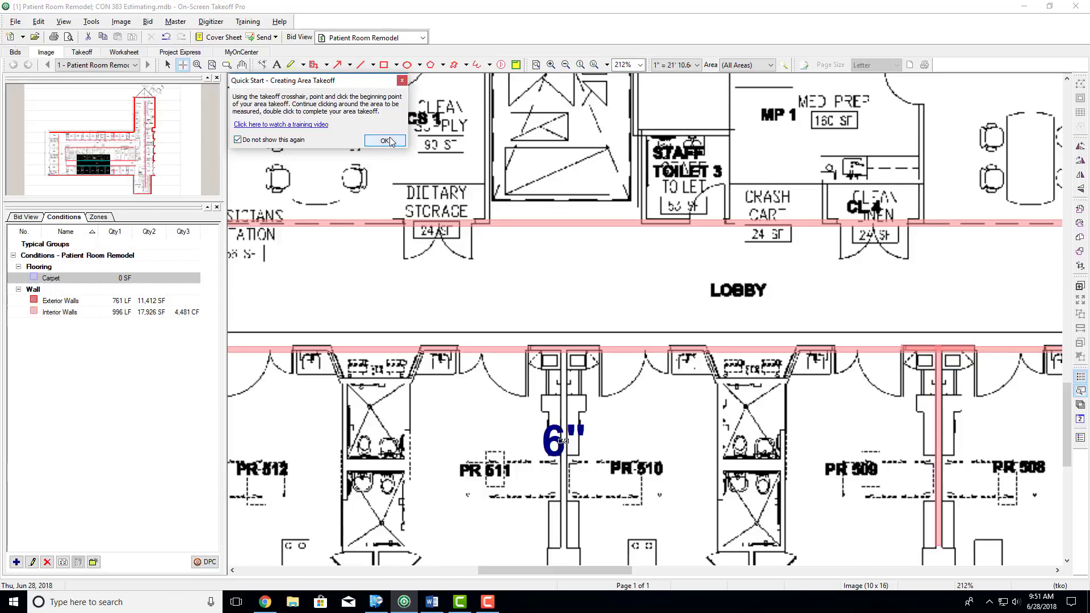
pyautogui.click(385, 141)
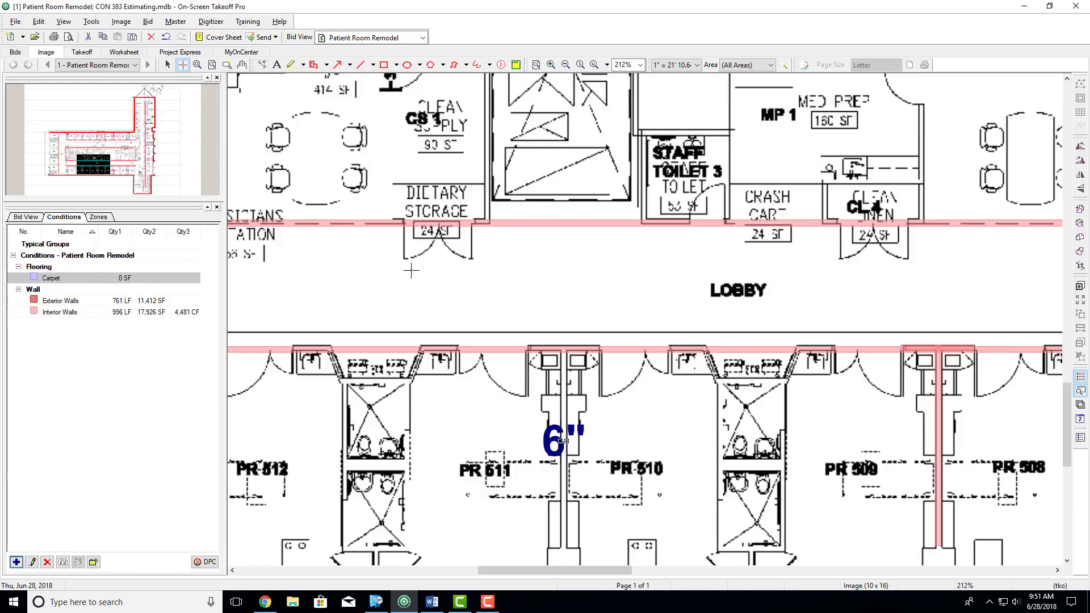
# - Switch to the Word assignment, highlight item 6's assumption of carpet in offices, patient rooms and corridors, and return to On-Screen Takeoff
pyautogui.scroll(-4, 411, 271)
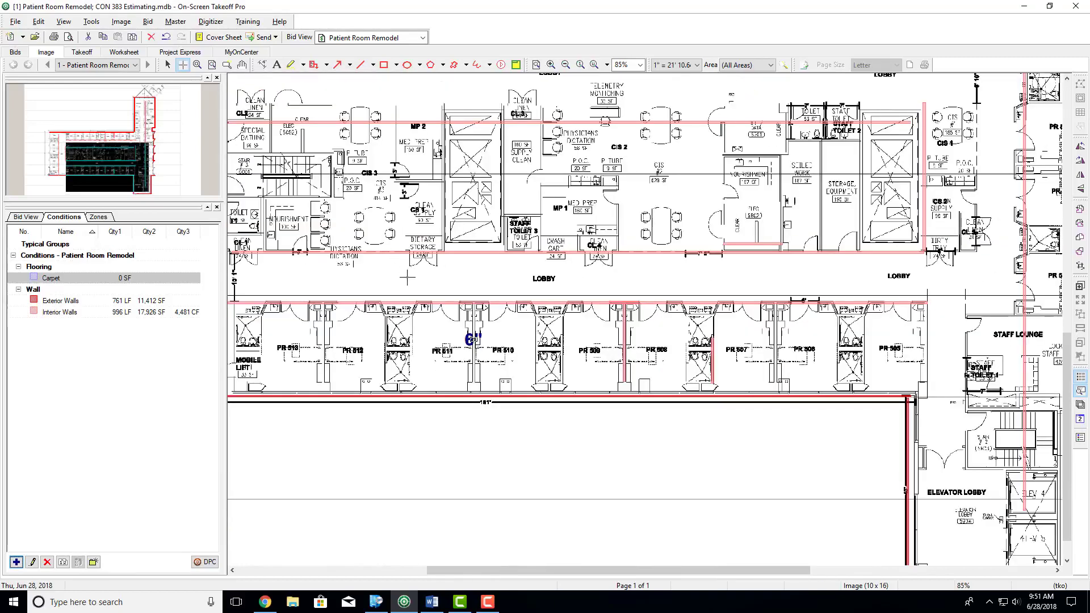
pyautogui.click(431, 602)
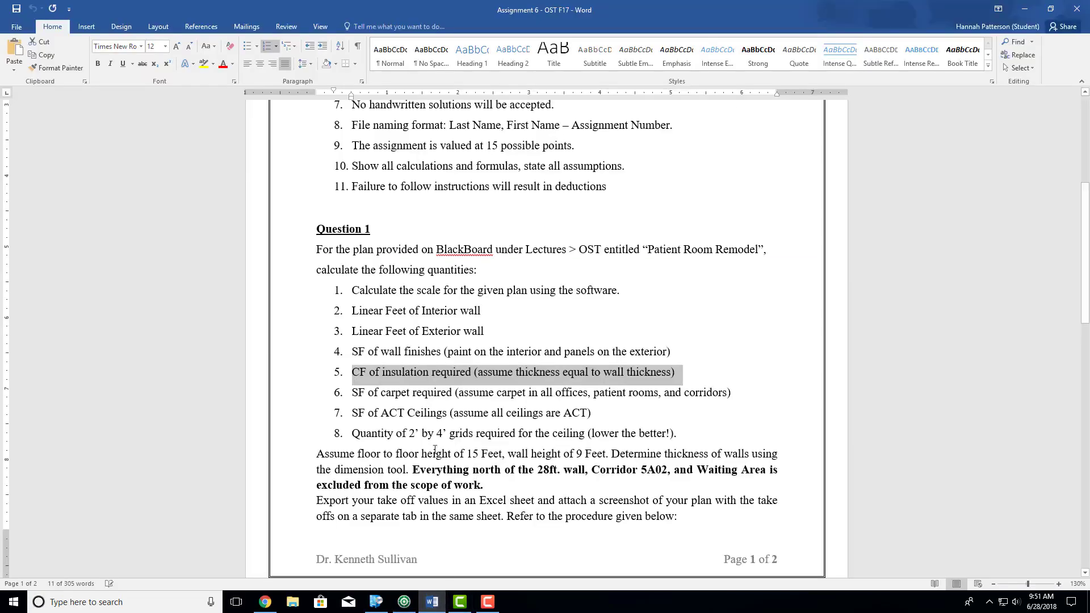
pyautogui.moveTo(458, 393); pyautogui.dragTo(728, 396)
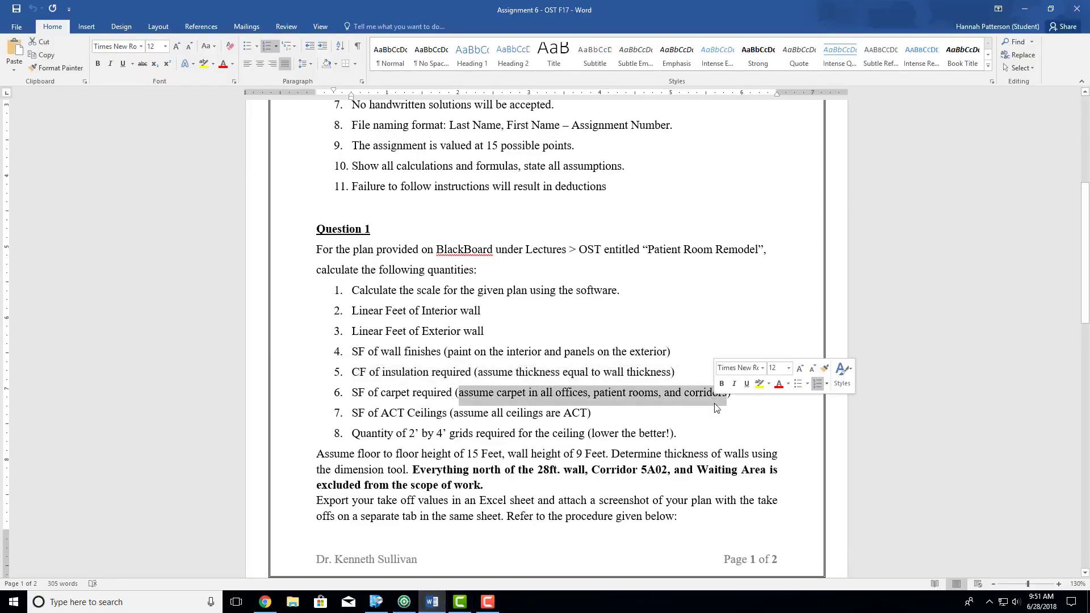
pyautogui.click(1026, 8)
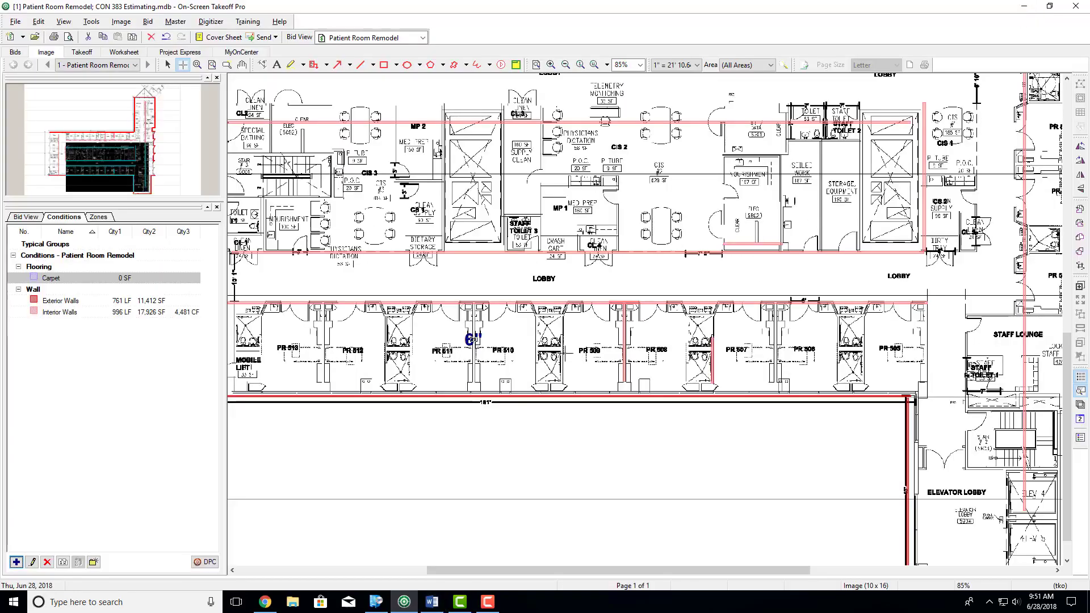
# - Draw rectangular carpet areas over patient rooms PR 513, PR 512 and PR 511, about 637 SF in total
pyautogui.scroll(4, 563, 358)
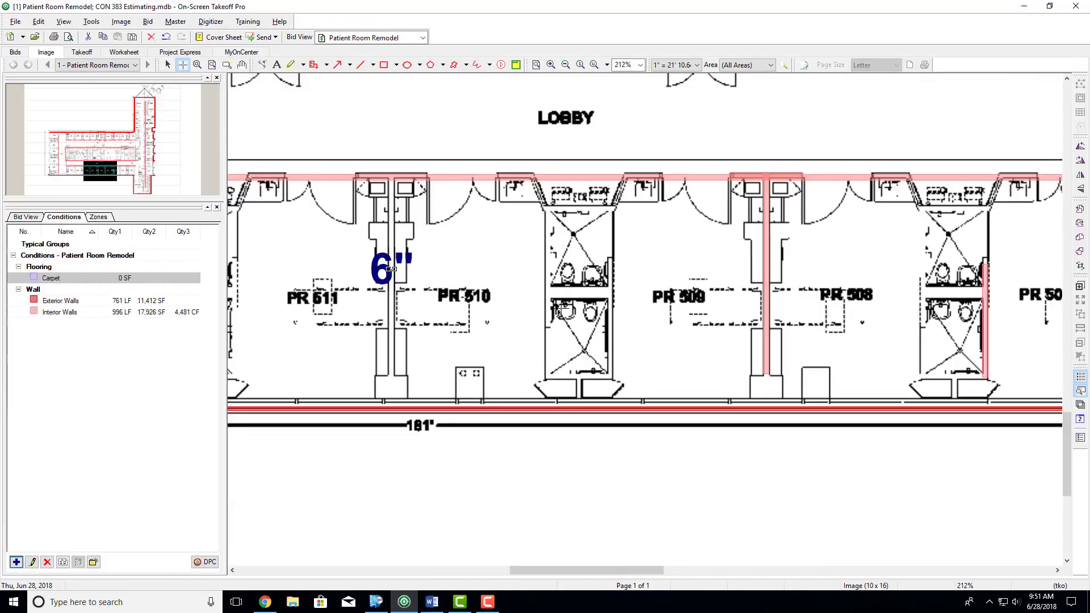
pyautogui.scroll(-5, 608, 304)
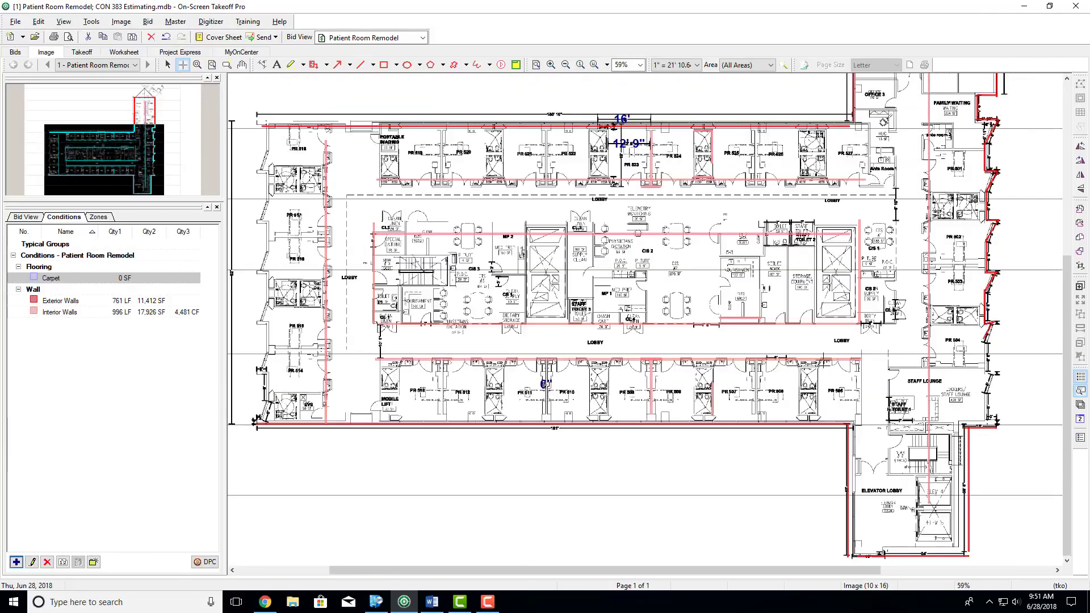
pyautogui.scroll(3, 923, 508)
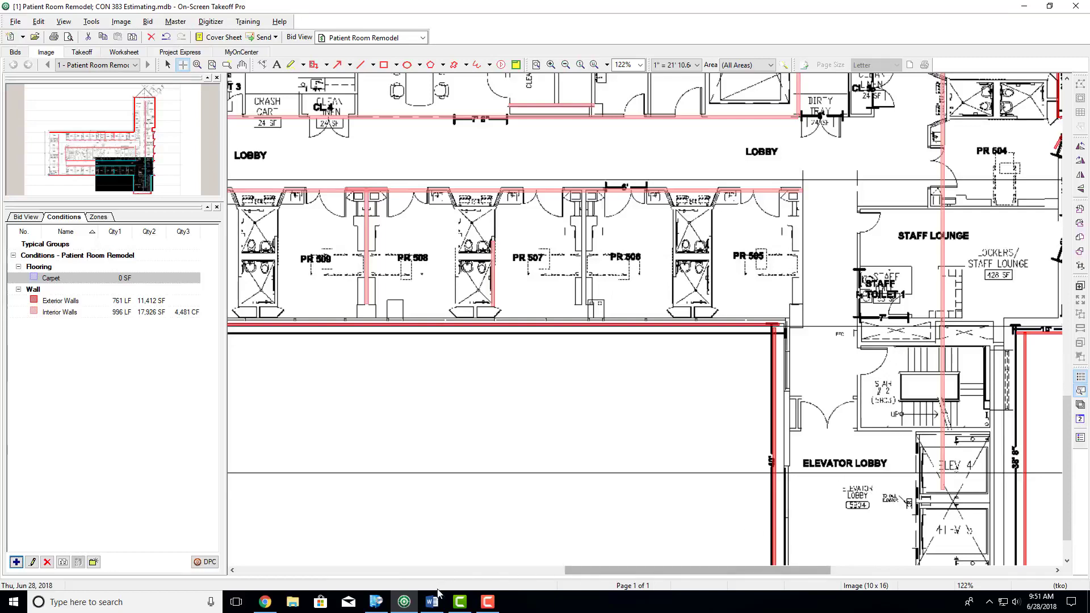
pyautogui.scroll(-10, 792, 392)
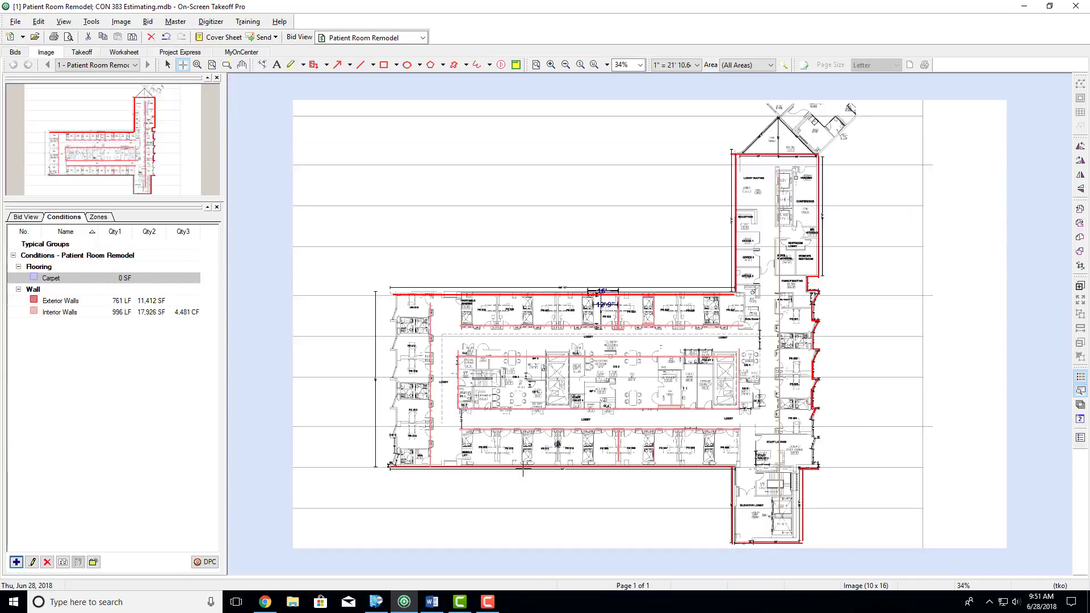
pyautogui.scroll(10, 502, 466)
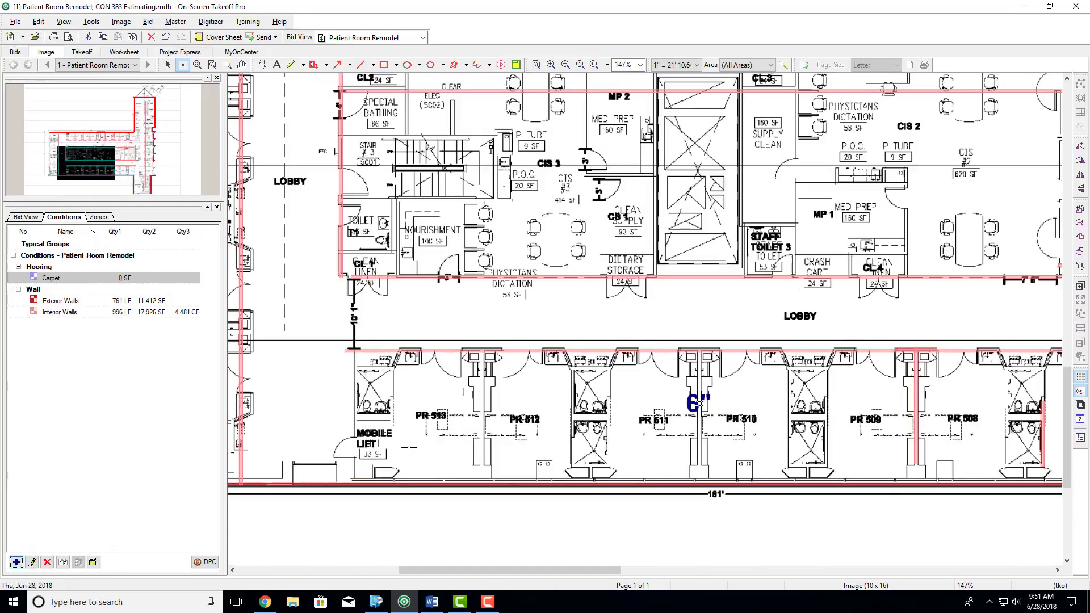
pyautogui.scroll(2, 409, 448)
pyautogui.click(384, 286)
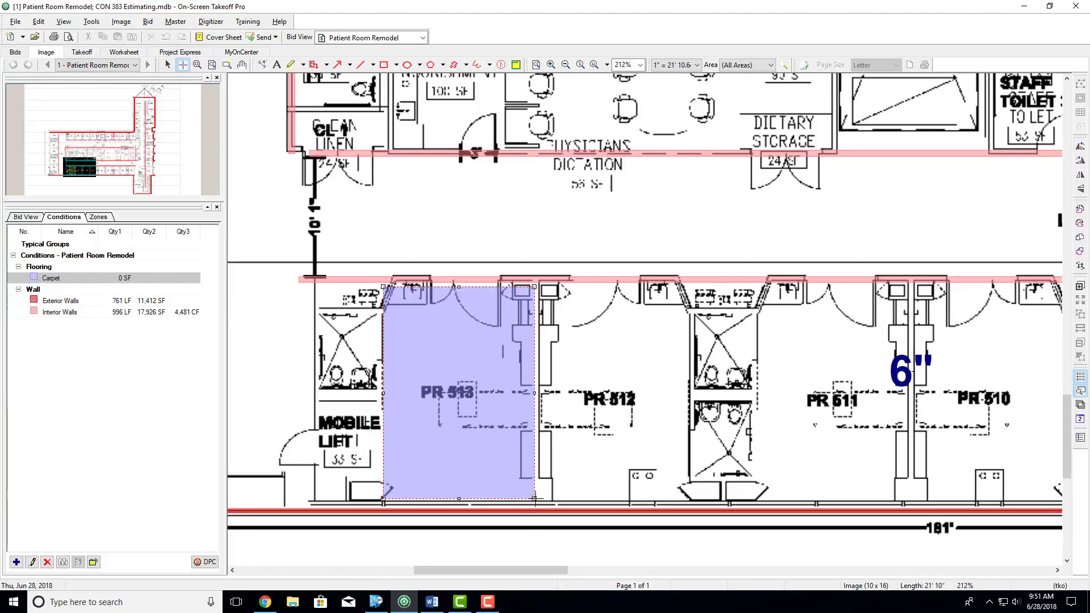
pyautogui.click(536, 499)
pyautogui.click(555, 286)
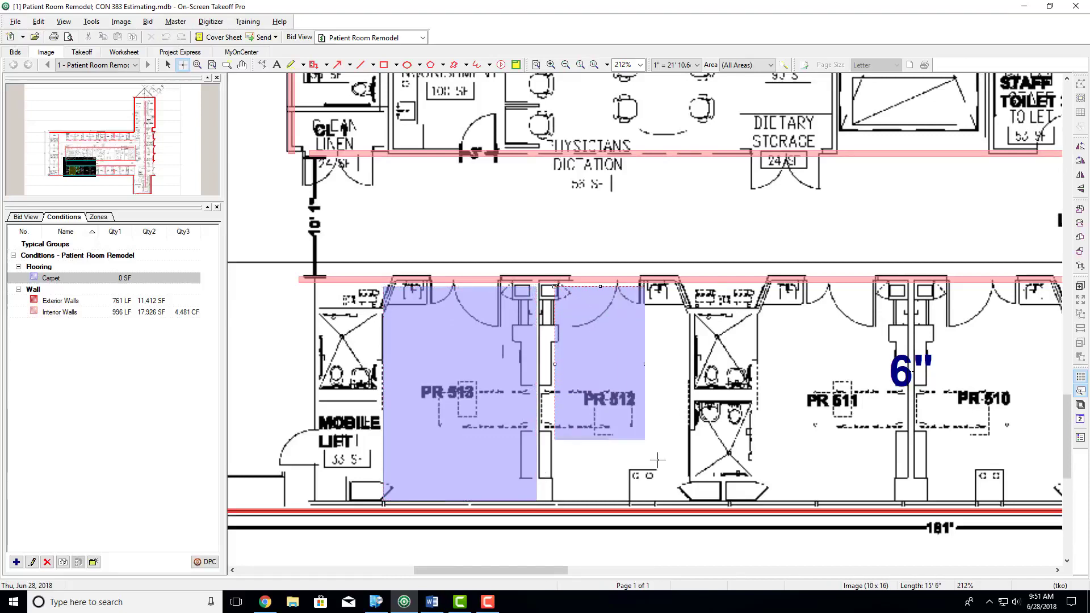
pyautogui.click(689, 501)
pyautogui.click(763, 286)
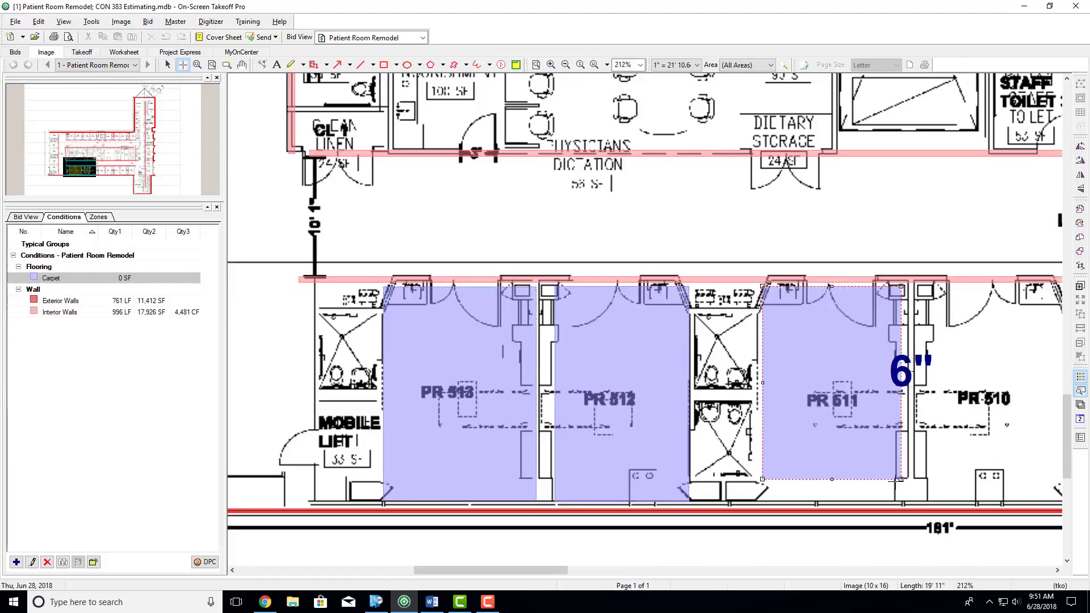
pyautogui.click(897, 500)
# - Draw rectangular carpet areas over the vertical west lobby corridor and the long lobby corridor north of the core
pyautogui.scroll(-6, 878, 496)
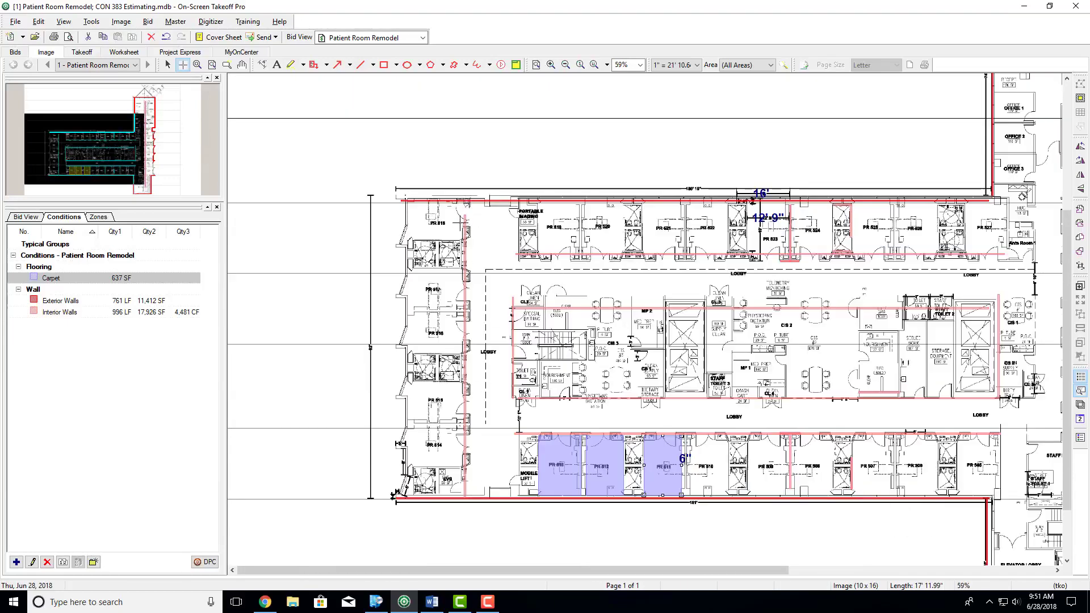
pyautogui.moveTo(467, 202); pyautogui.dragTo(520, 487)
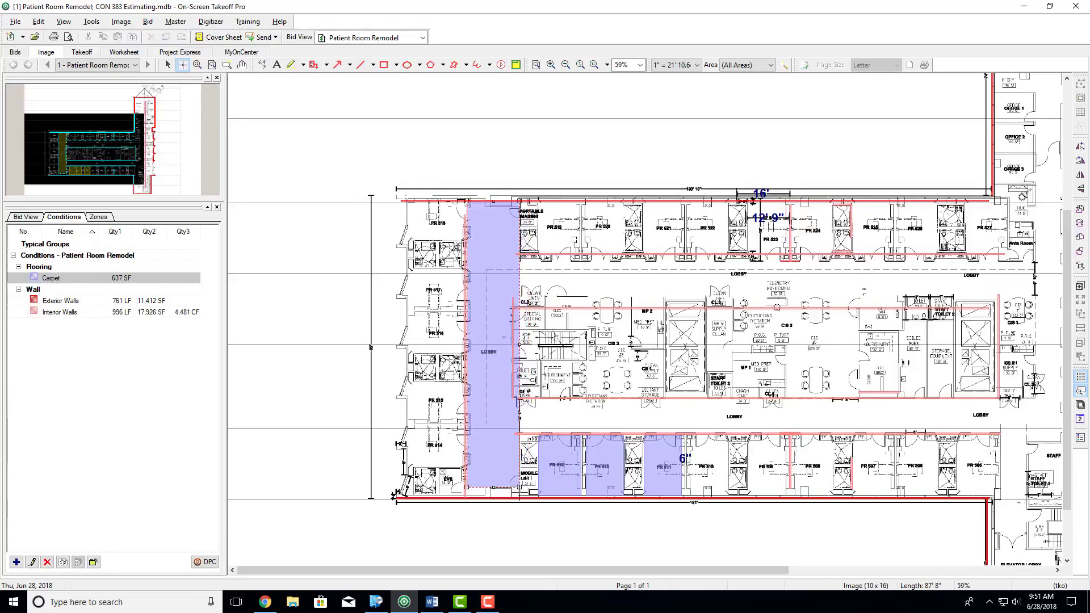
pyautogui.click(519, 494)
pyautogui.moveTo(519, 255); pyautogui.dragTo(1035, 301)
pyautogui.click(1035, 300)
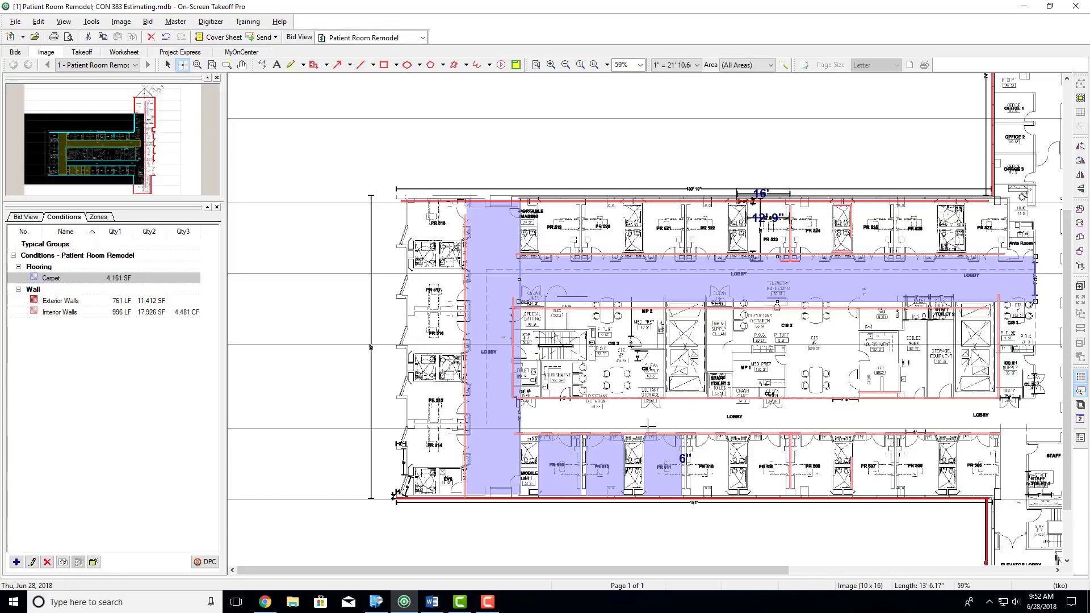
# - Undo all carpet areas drawn over the patient rooms and lobby corridors
pyautogui.hotkey('ctrl', 'z')
pyautogui.hotkey('ctrl', 'z')
pyautogui.hotkey('ctrl', 'z')
pyautogui.hotkey('ctrl', 'z')
pyautogui.hotkey('ctrl', 'z')
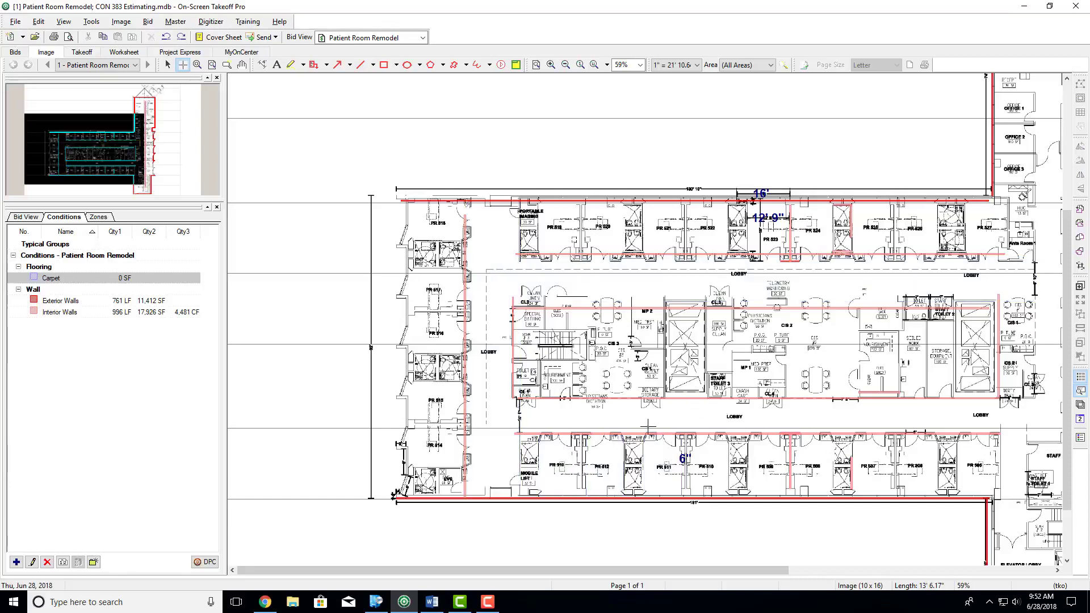
pyautogui.press('Right')
pyautogui.press('Right')
pyautogui.press('Left')
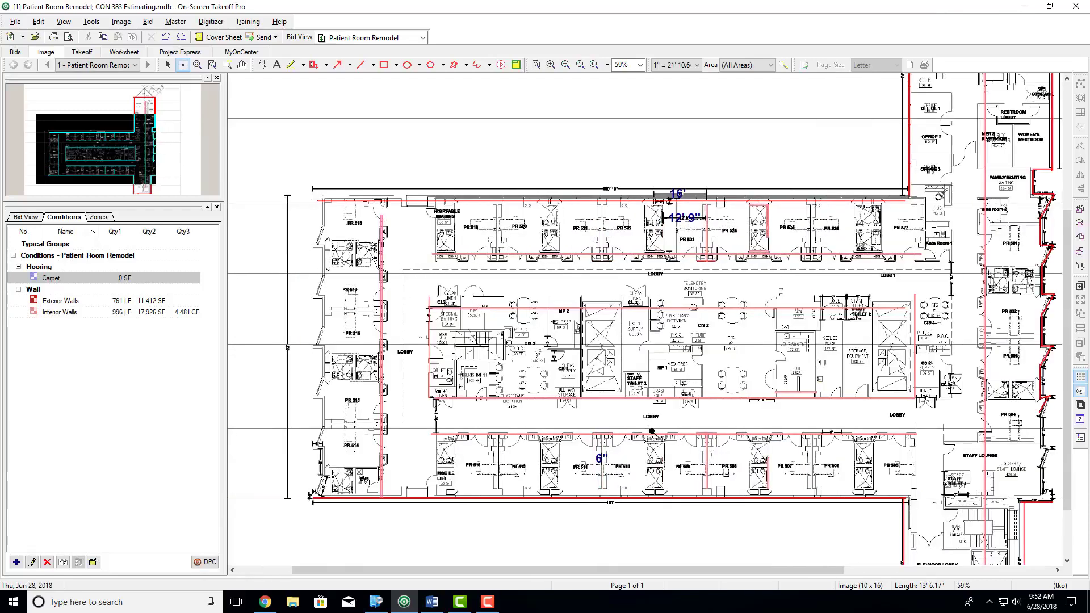
# - Draw a trial rectangular carpet area of about 6,180 SF in the blank space above the plan and delete it
pyautogui.scroll(-3, 748, 353)
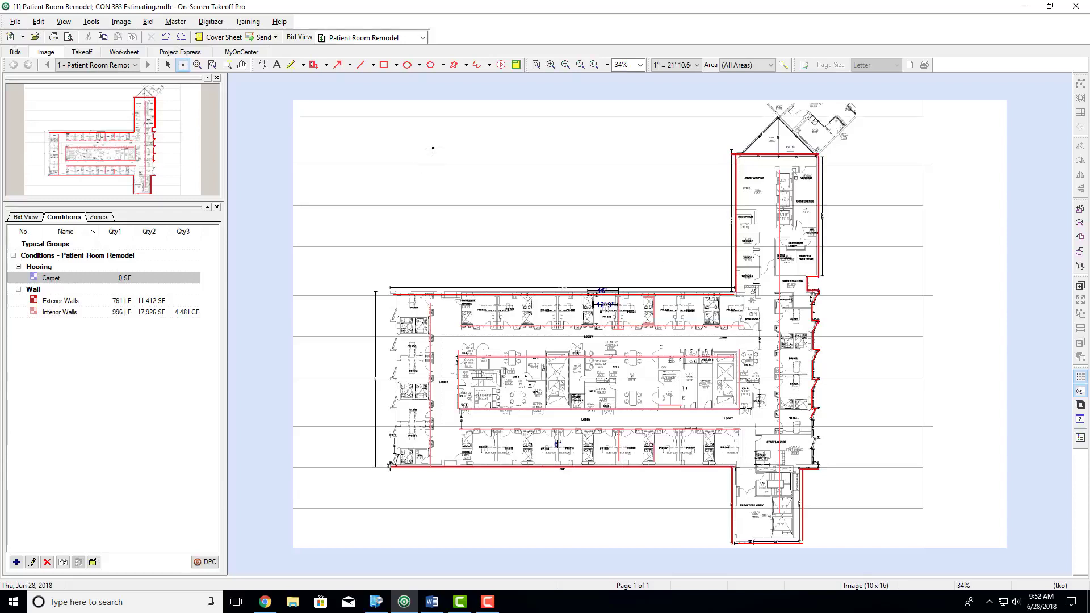
pyautogui.moveTo(425, 141); pyautogui.dragTo(629, 251)
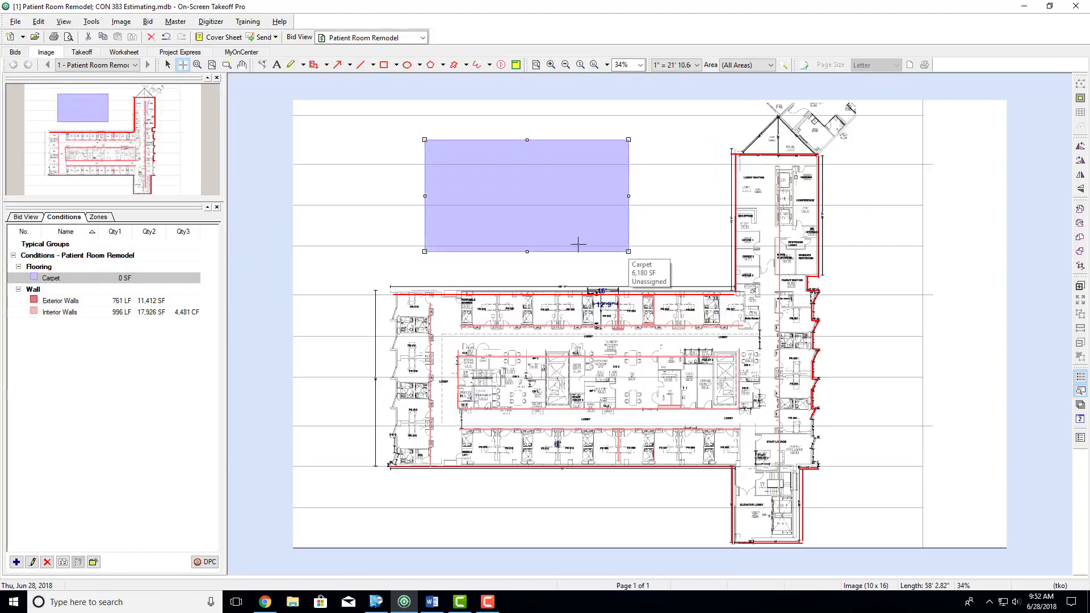
pyautogui.press('Delete')
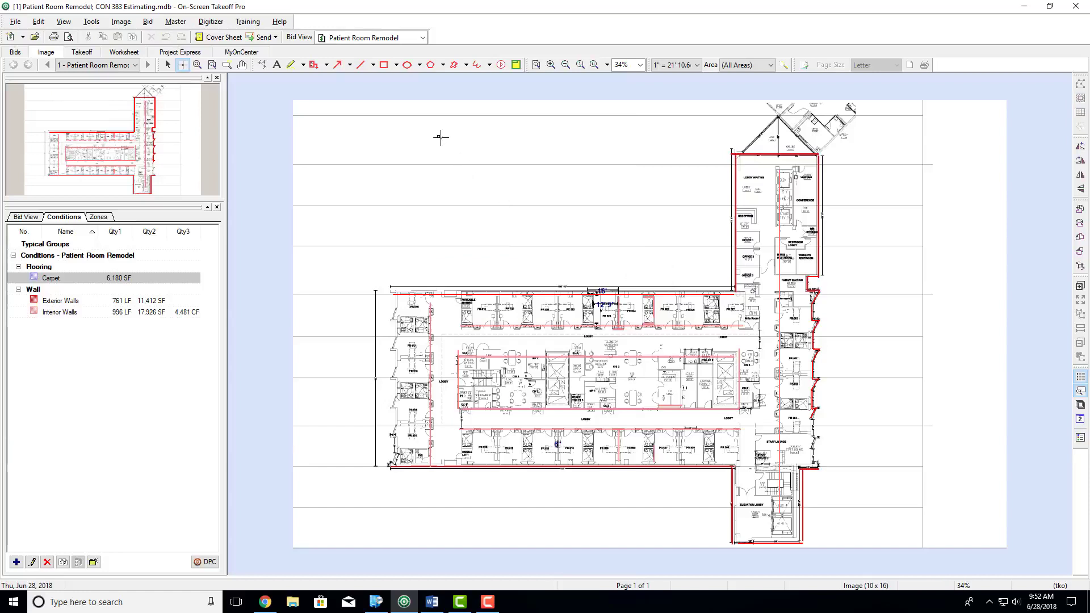
# - Draw a trial irregular polygon carpet area of about 4,327 SF above the plan and delete it
pyautogui.click(439, 136)
pyautogui.click(498, 196)
pyautogui.click(523, 104)
pyautogui.click(564, 176)
pyautogui.click(489, 251)
pyautogui.click(364, 217)
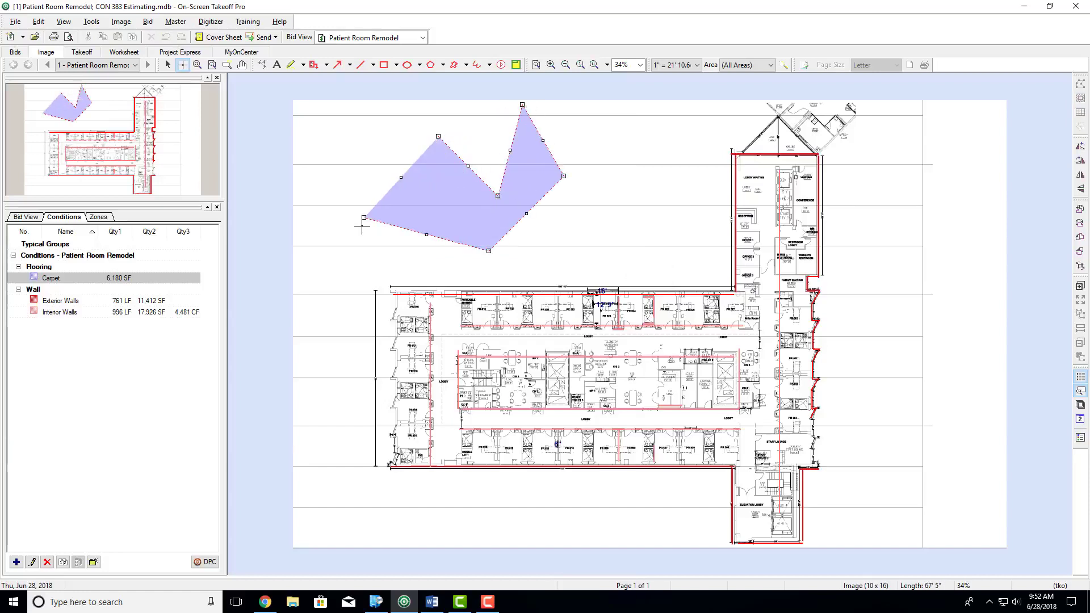
pyautogui.click(358, 226)
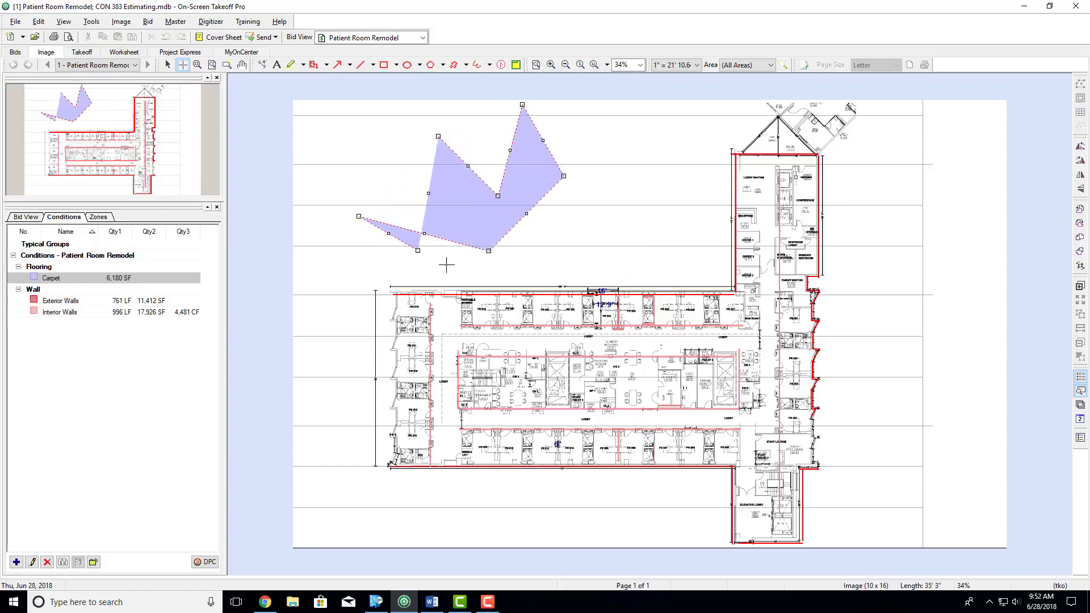
pyautogui.moveTo(390, 156); pyautogui.dragTo(359, 141)
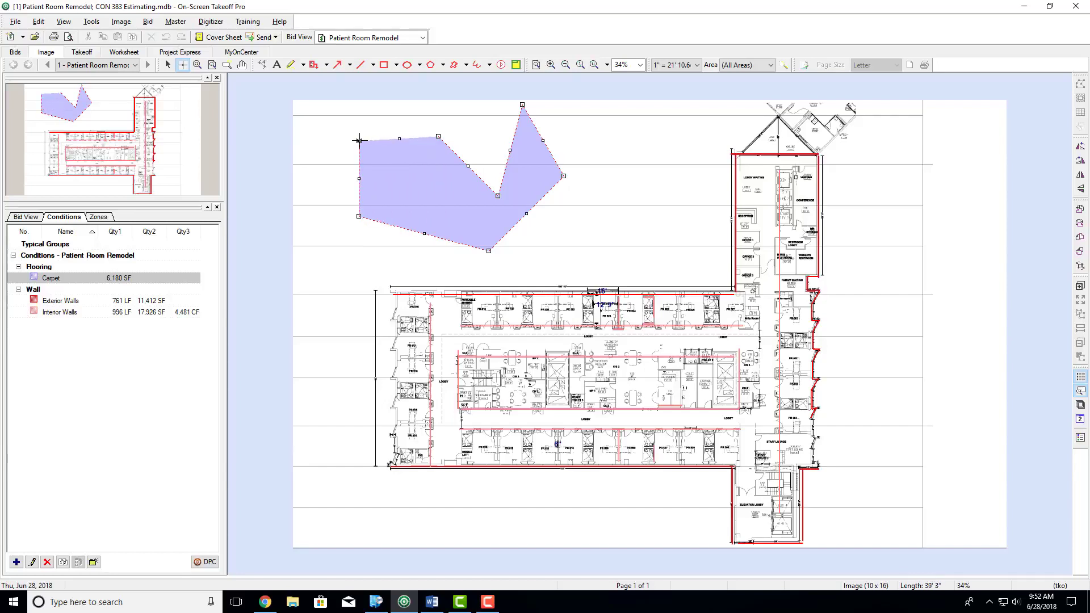
pyautogui.click(359, 140)
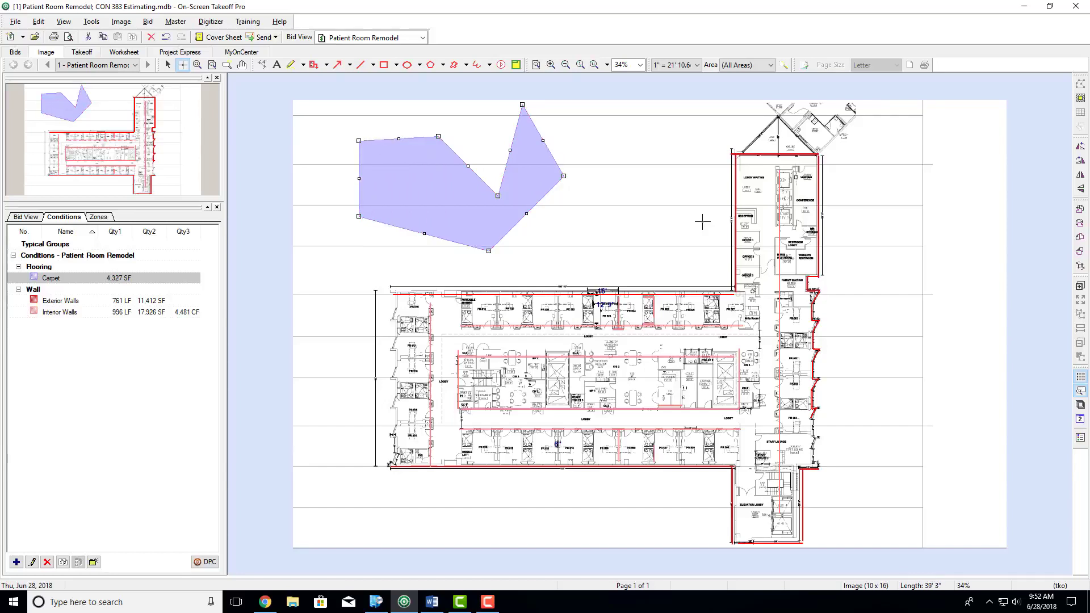
pyautogui.press('Delete')
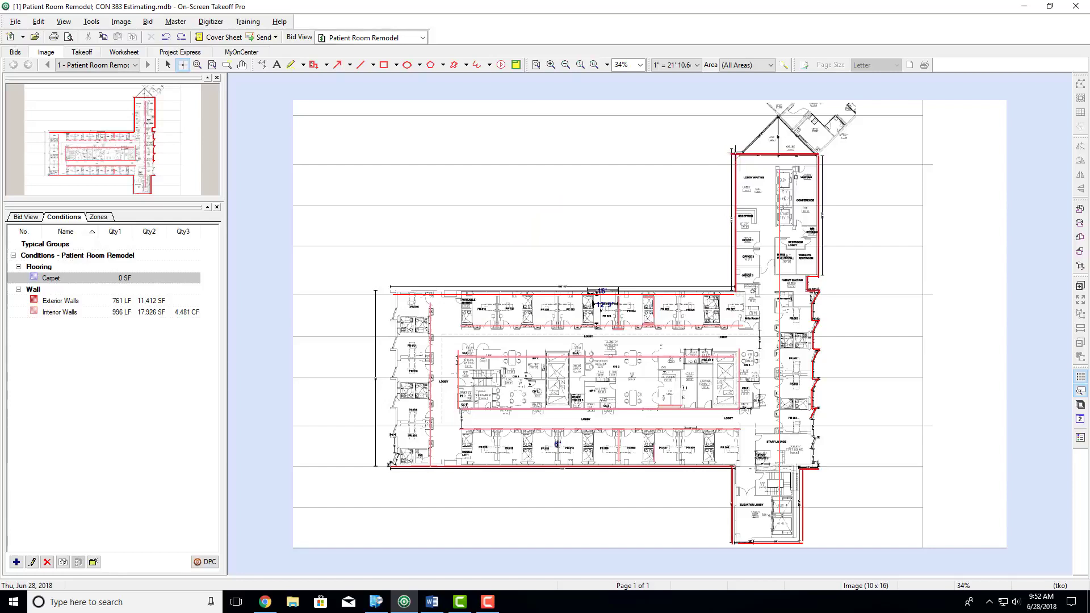
# - Trace one Carpet area along the exterior walls around the whole floor, corner by corner, covering about 24,434 SF
pyautogui.click(733, 153)
pyautogui.click(817, 154)
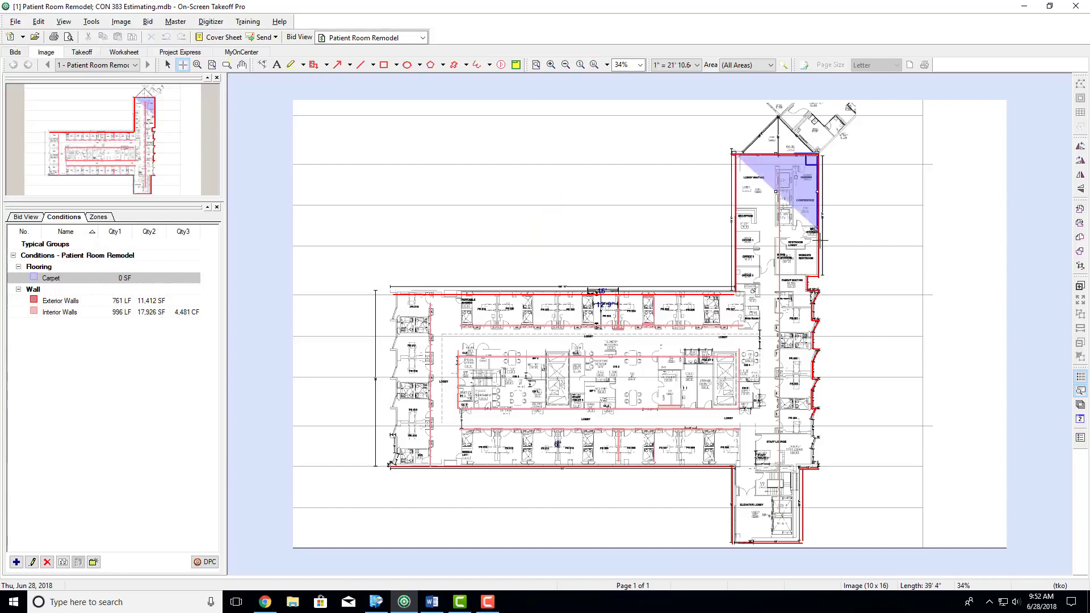
pyautogui.click(817, 274)
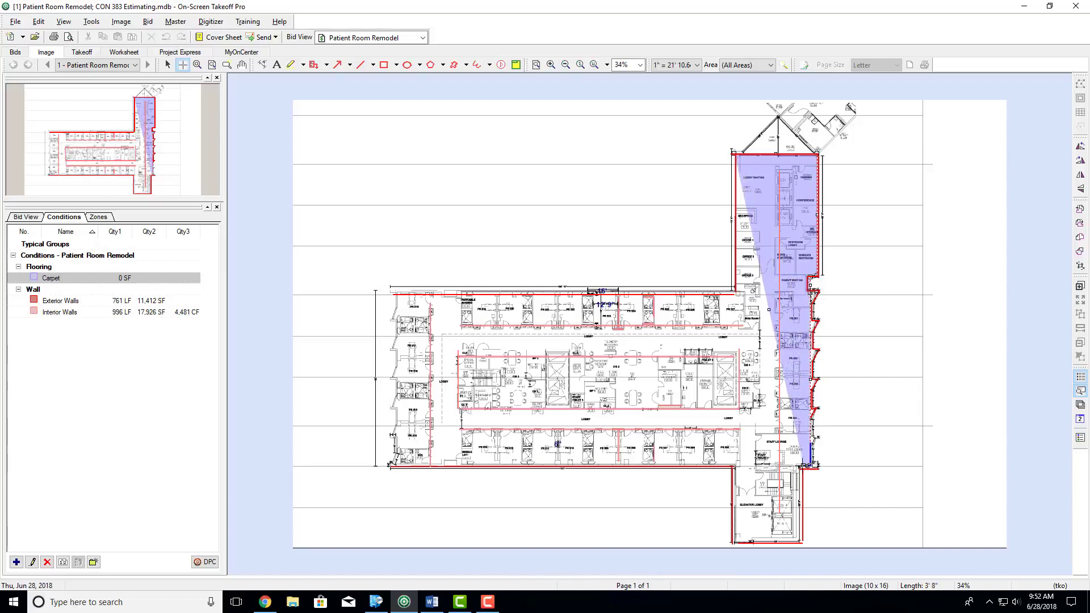
pyautogui.click(804, 465)
pyautogui.click(802, 541)
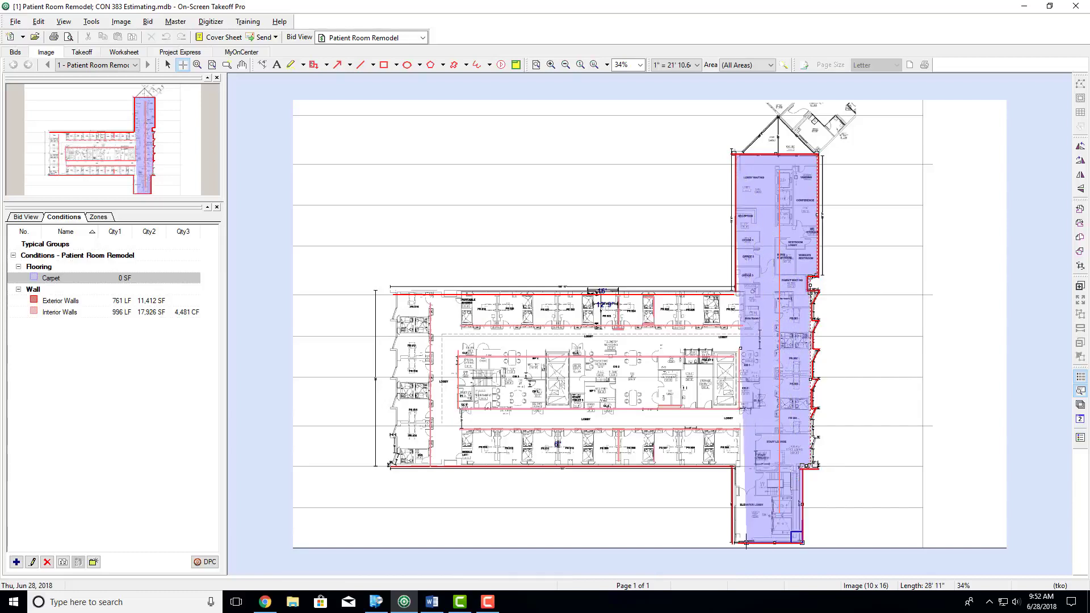
pyautogui.click(735, 543)
pyautogui.click(733, 469)
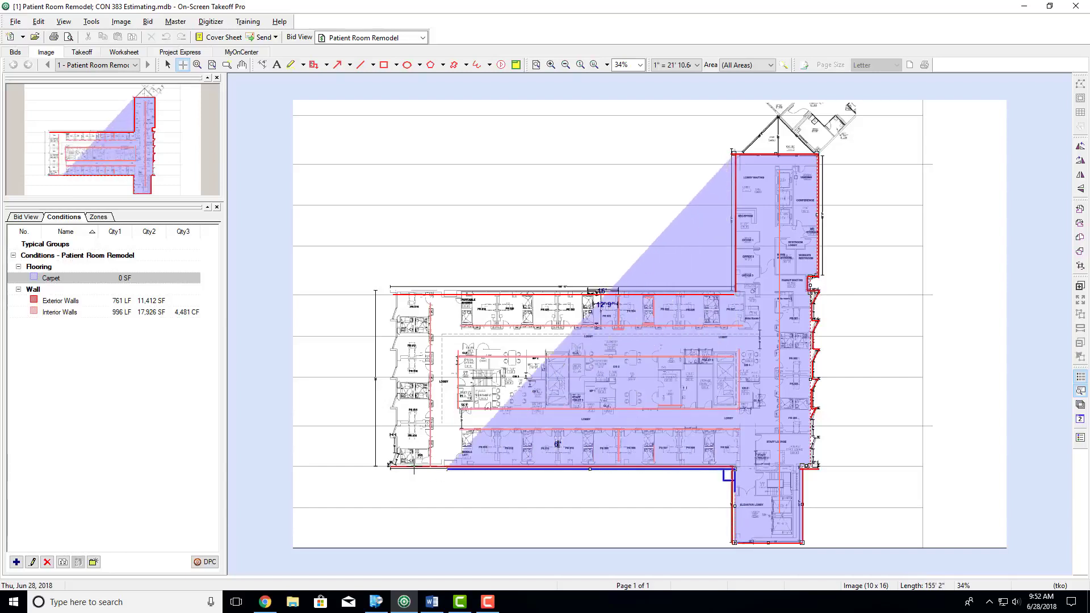
pyautogui.click(390, 468)
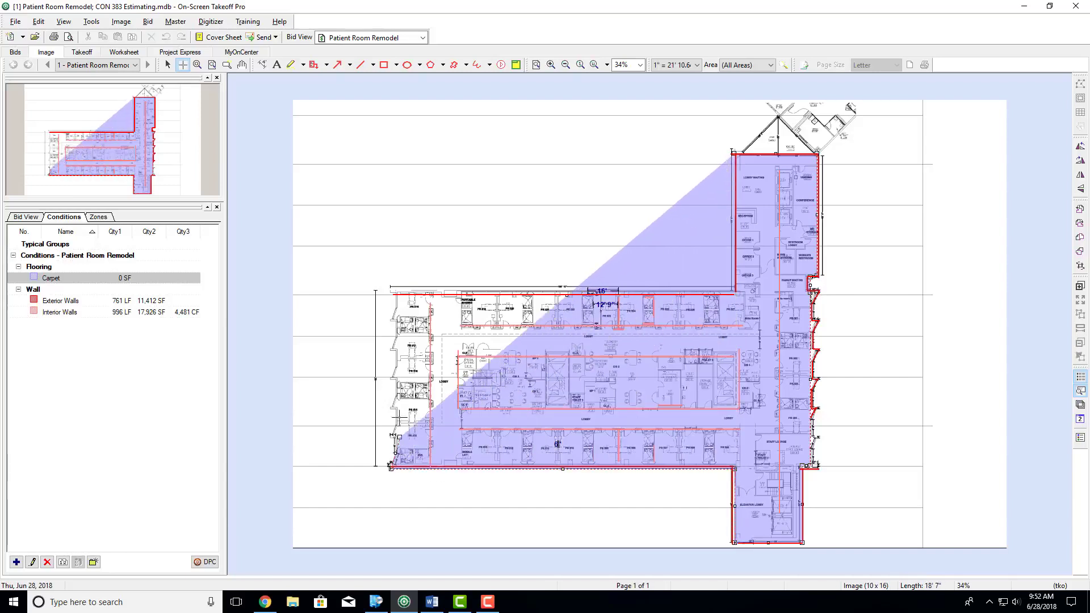
pyautogui.click(391, 293)
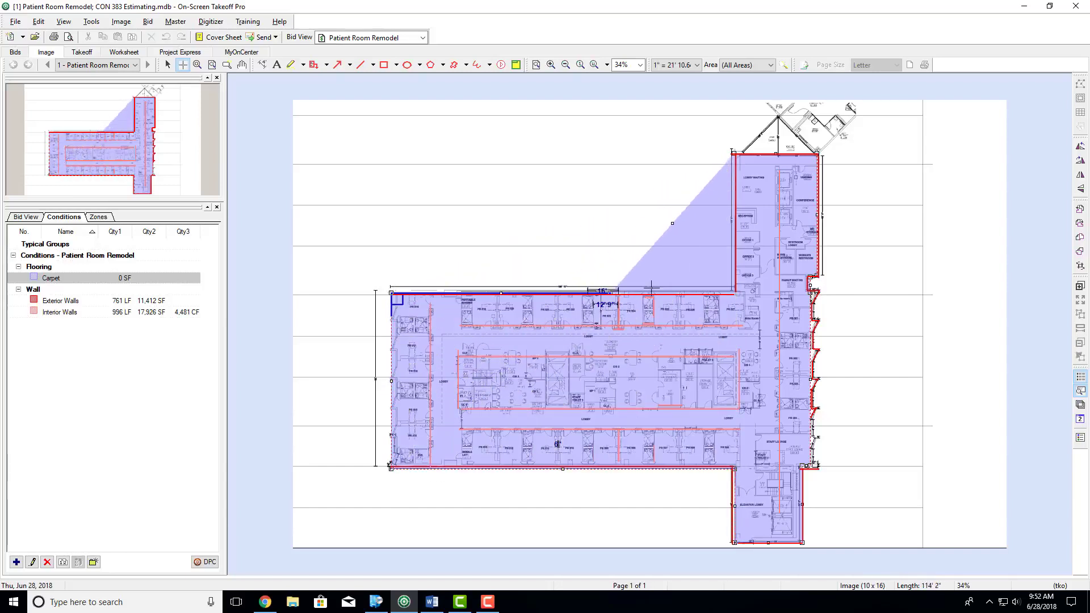
pyautogui.click(735, 292)
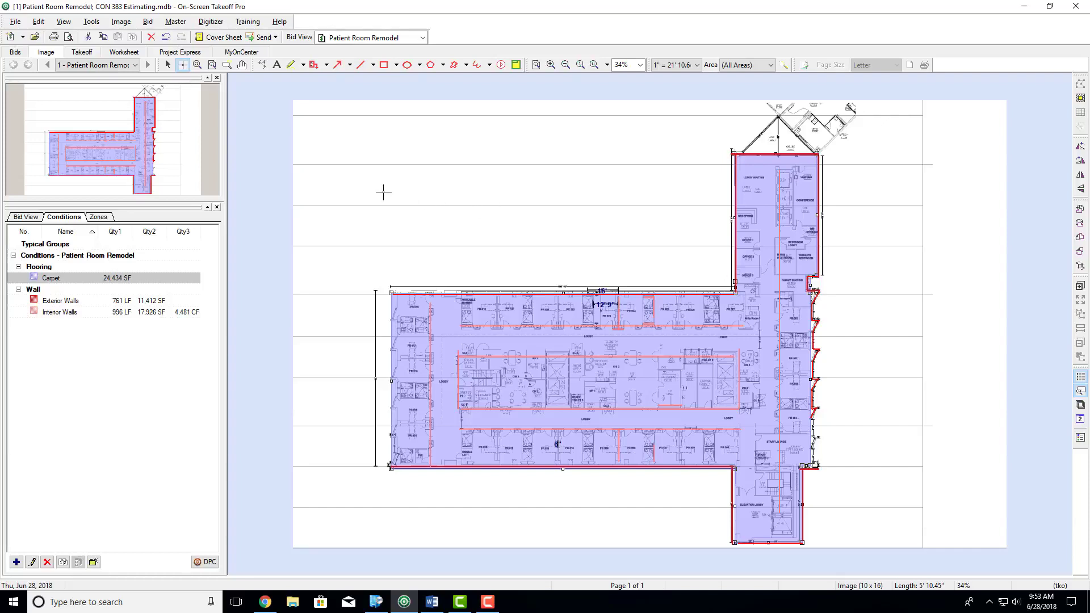
# - Back out the Stair #3 enclosure and the shower room below Portable Imaging from the whole-floor carpet area
pyautogui.click(168, 65)
pyautogui.click(485, 196)
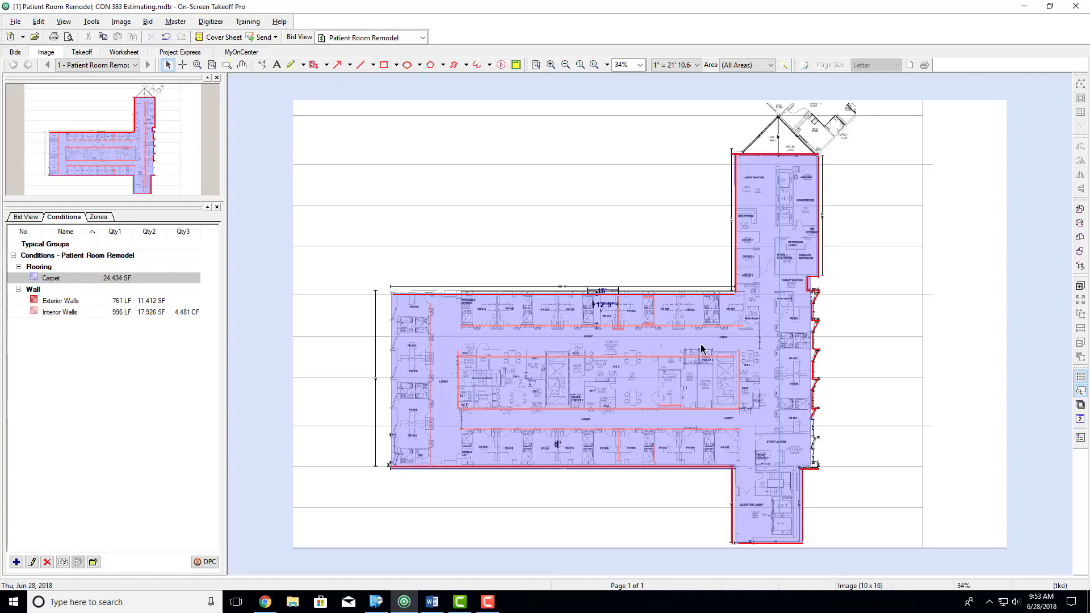
pyautogui.click(751, 332)
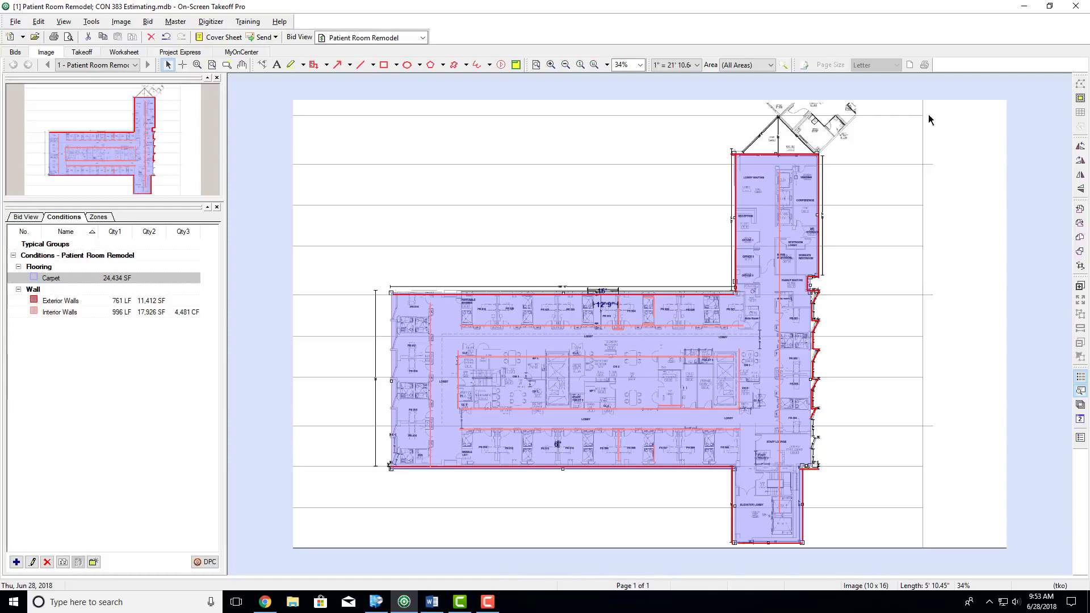
pyautogui.click(1081, 100)
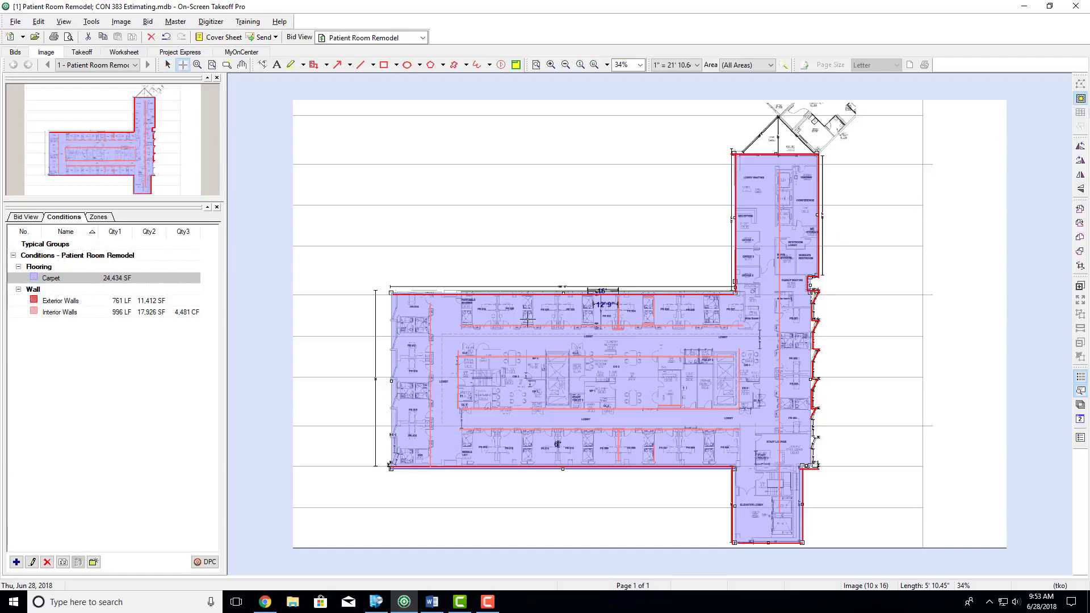
pyautogui.scroll(4, 480, 389)
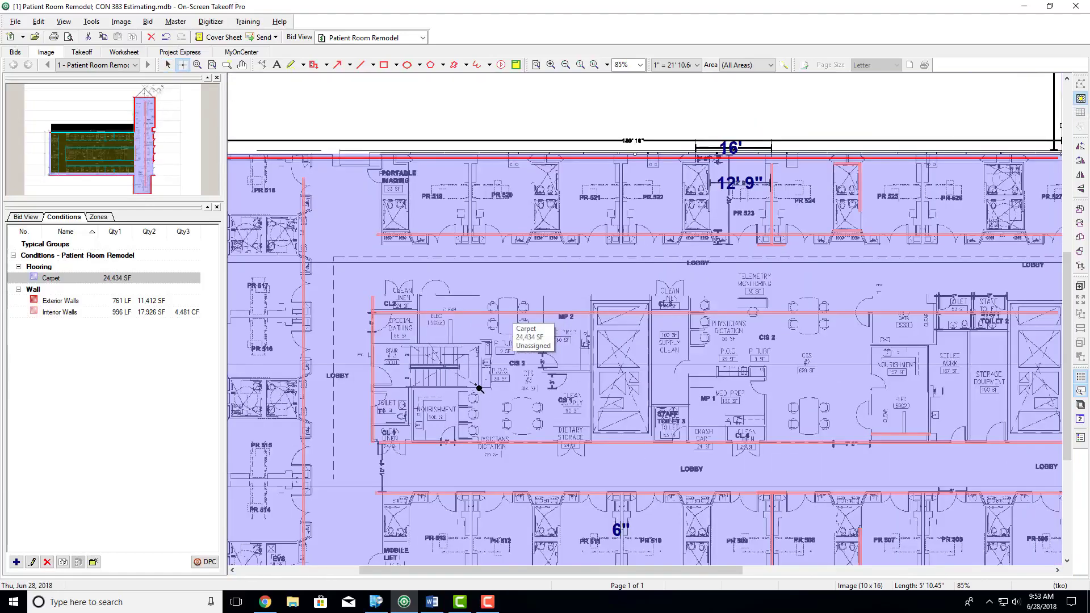
pyautogui.click(374, 344)
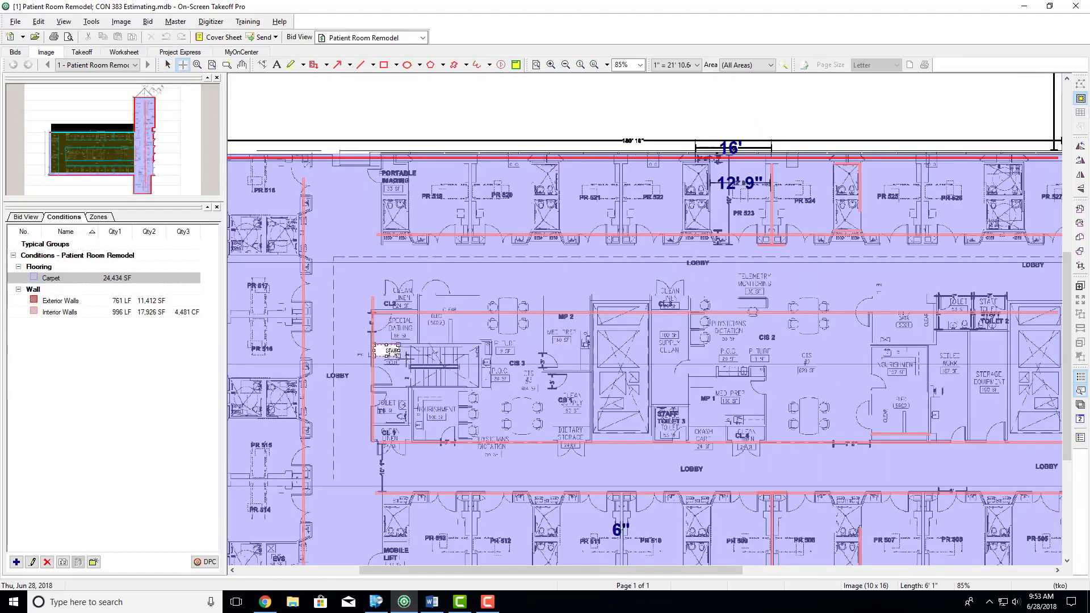
pyautogui.click(480, 388)
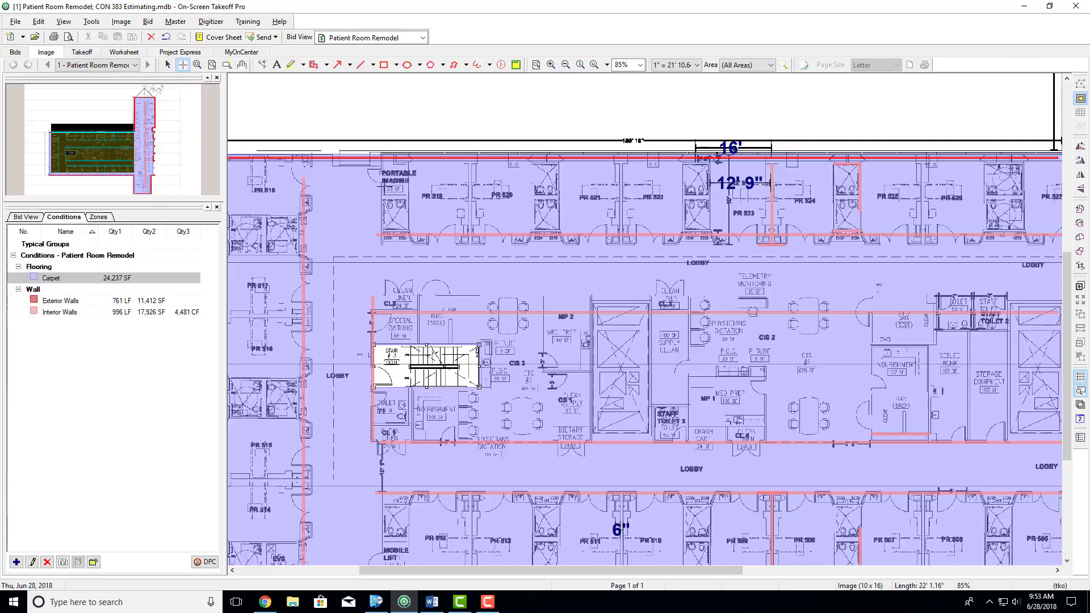
pyautogui.moveTo(384, 196); pyautogui.dragTo(408, 231)
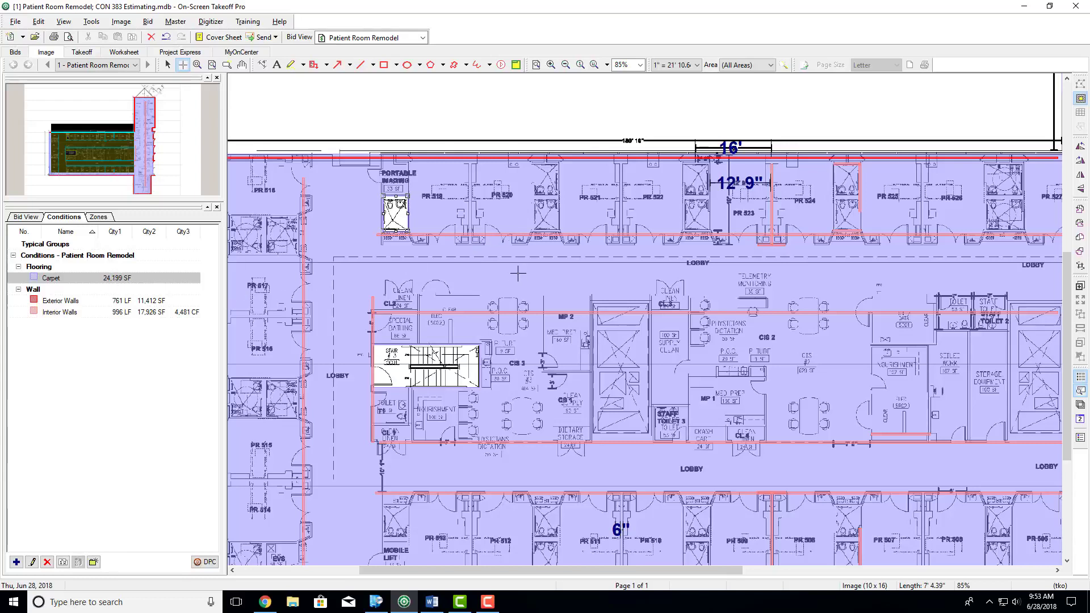
# - Back out the paired restrooms between PR 520 and PR 521, PR 522 and PR 523, and PR 524 and PR 525 from the carpet area
pyautogui.click(530, 166)
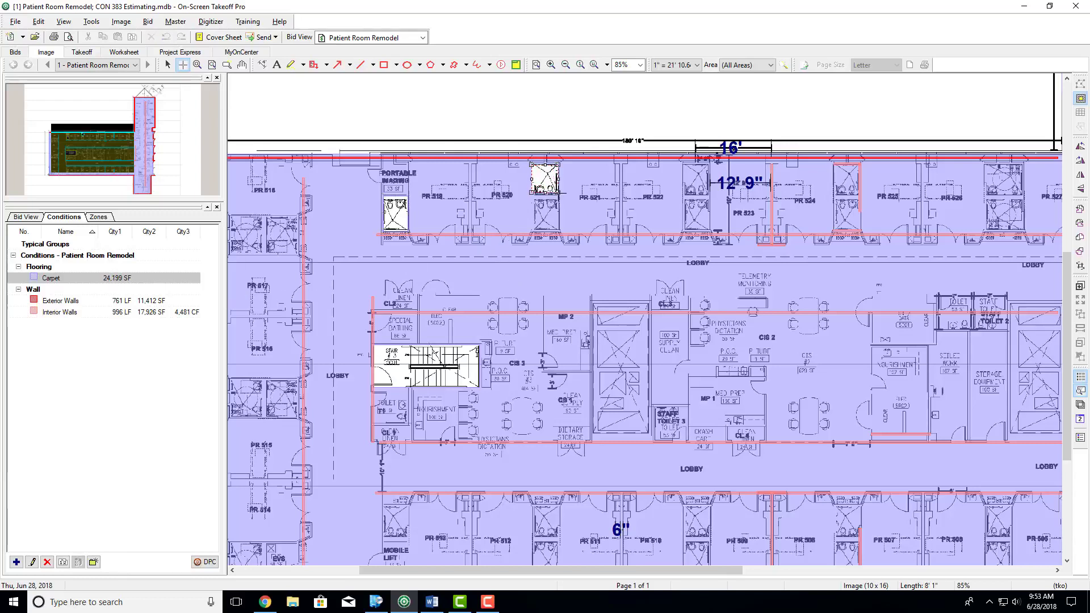
pyautogui.click(561, 232)
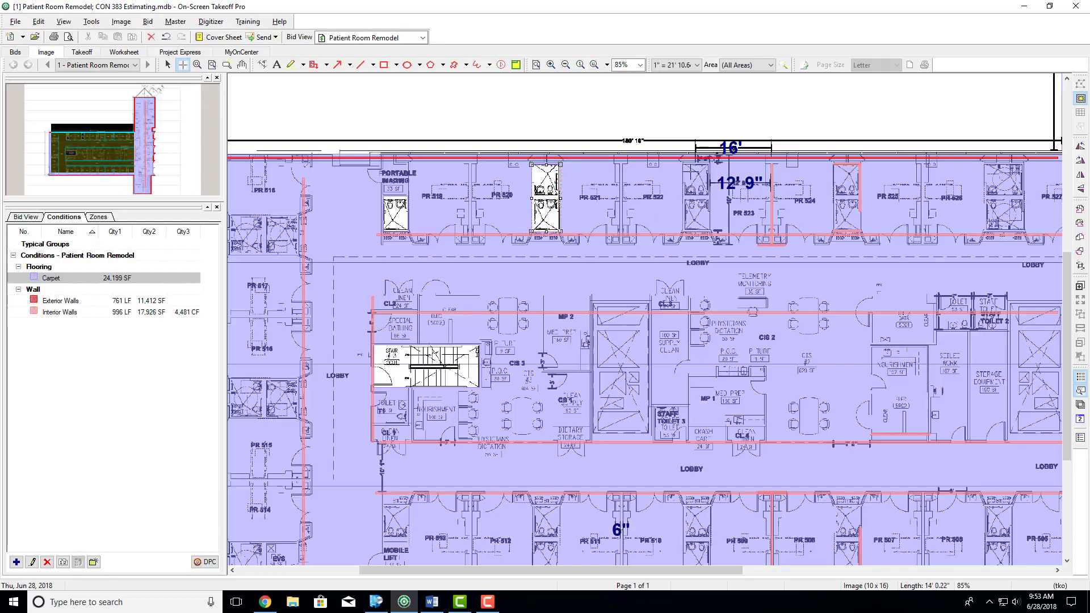
pyautogui.click(683, 164)
pyautogui.click(713, 230)
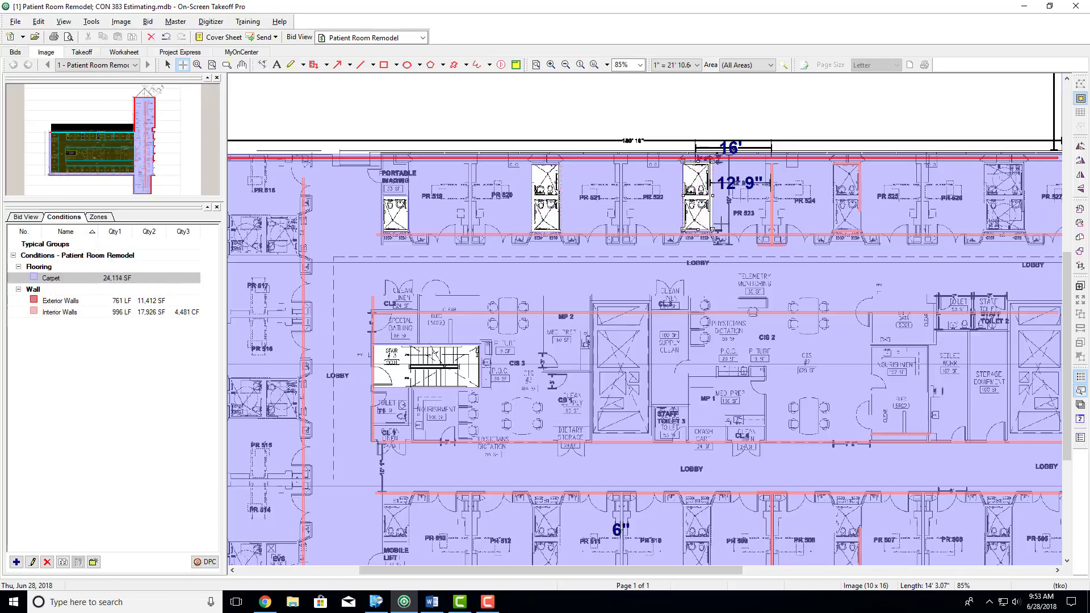
pyautogui.click(833, 164)
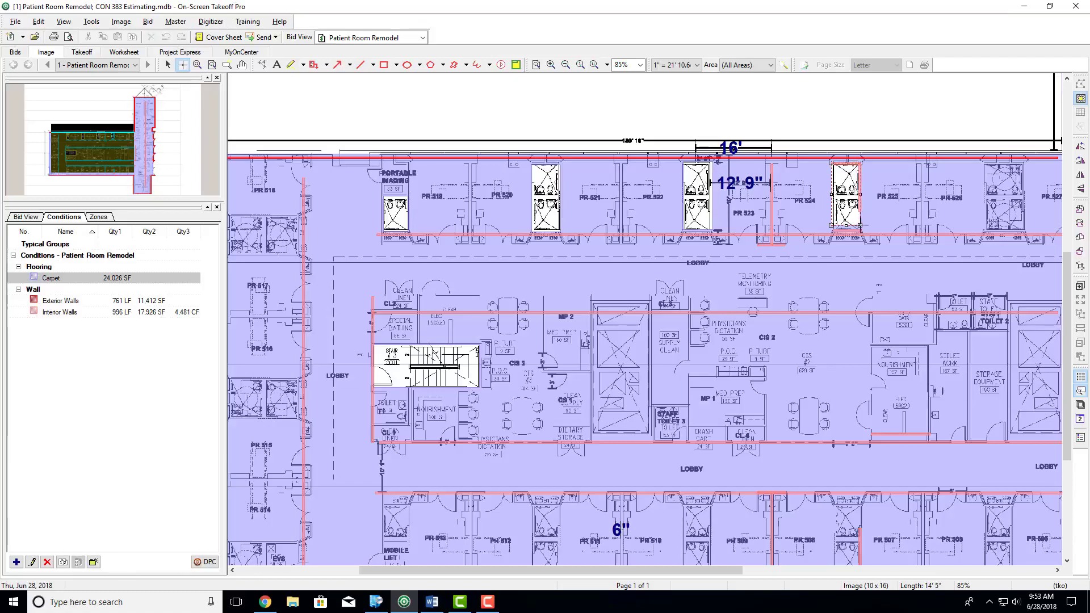
pyautogui.click(860, 226)
pyautogui.scroll(-3, 671, 375)
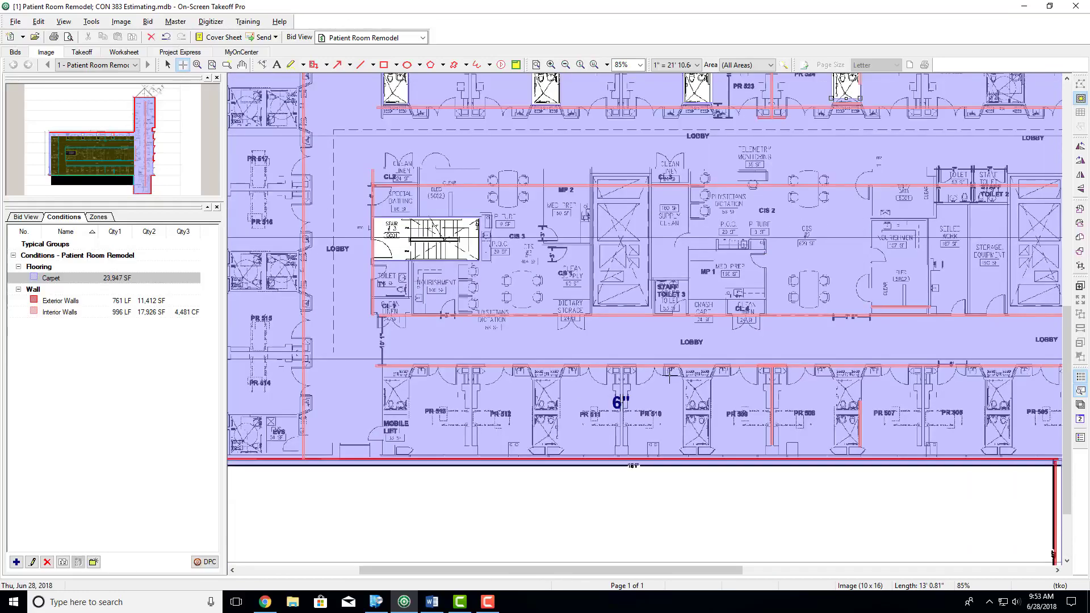
pyautogui.scroll(-3, 669, 378)
pyautogui.scroll(8, 670, 377)
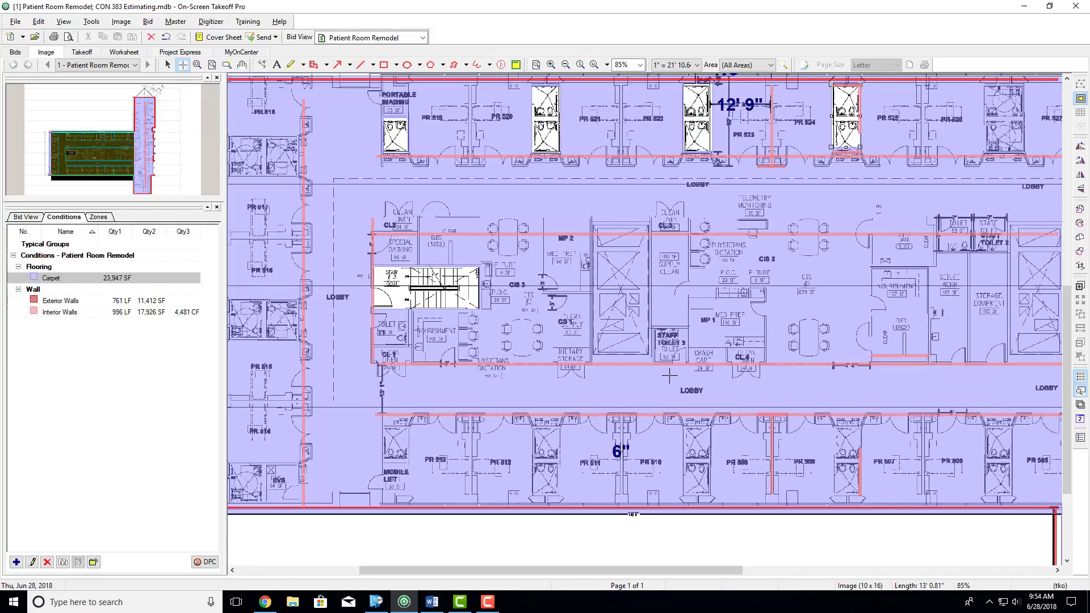
pyautogui.scroll(-2, 670, 375)
pyautogui.scroll(-5, 670, 376)
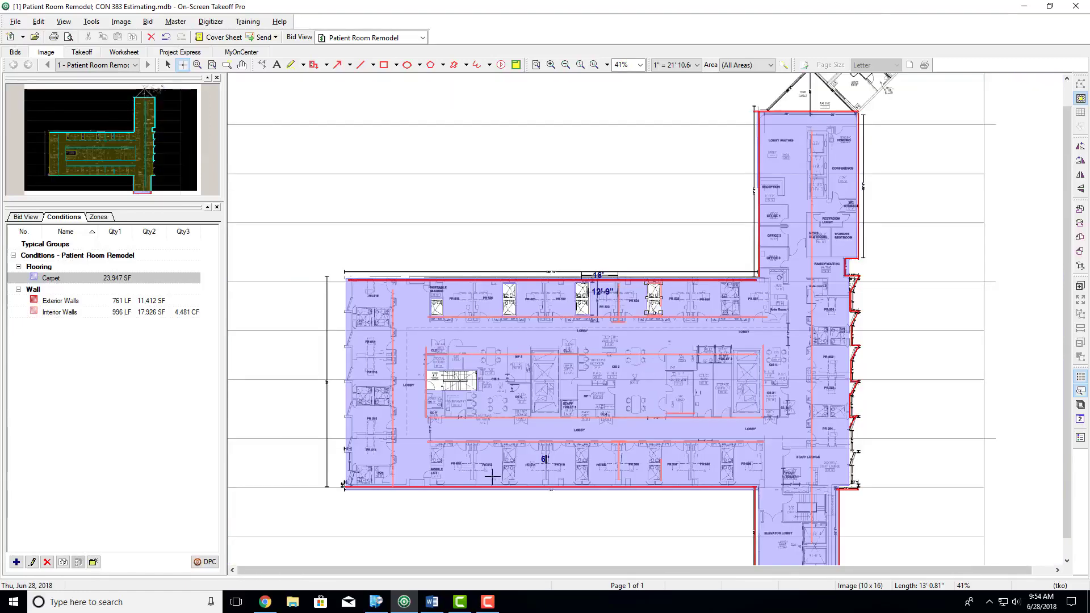
# - Switch to the Word assignment, highlight item 7 about the SF of ACT ceilings, and return to On-Screen Takeoff
pyautogui.click(433, 603)
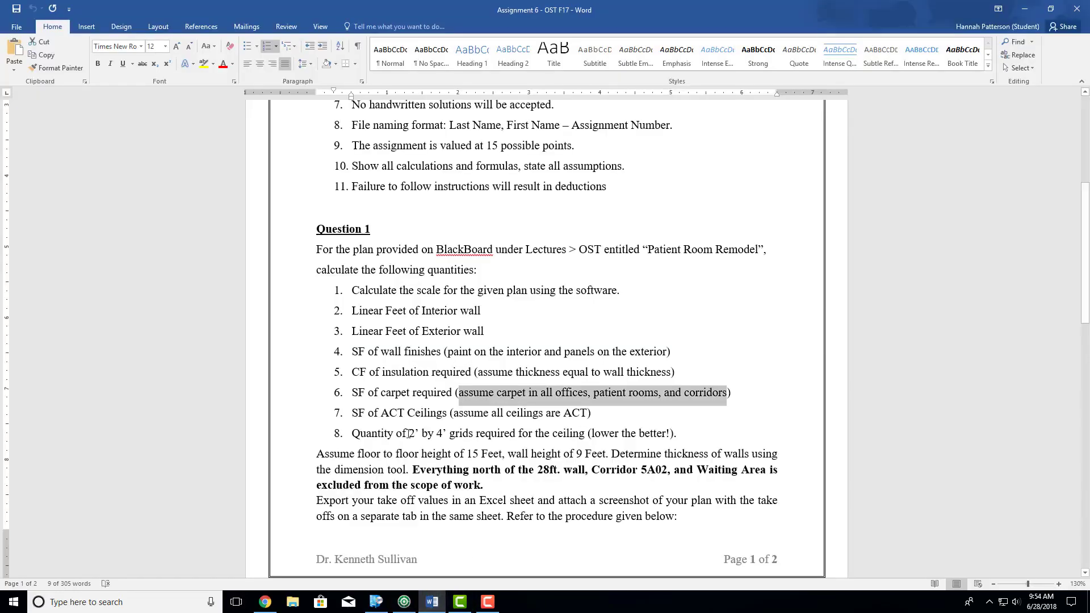
pyautogui.click(355, 413)
pyautogui.moveTo(355, 413); pyautogui.dragTo(638, 425)
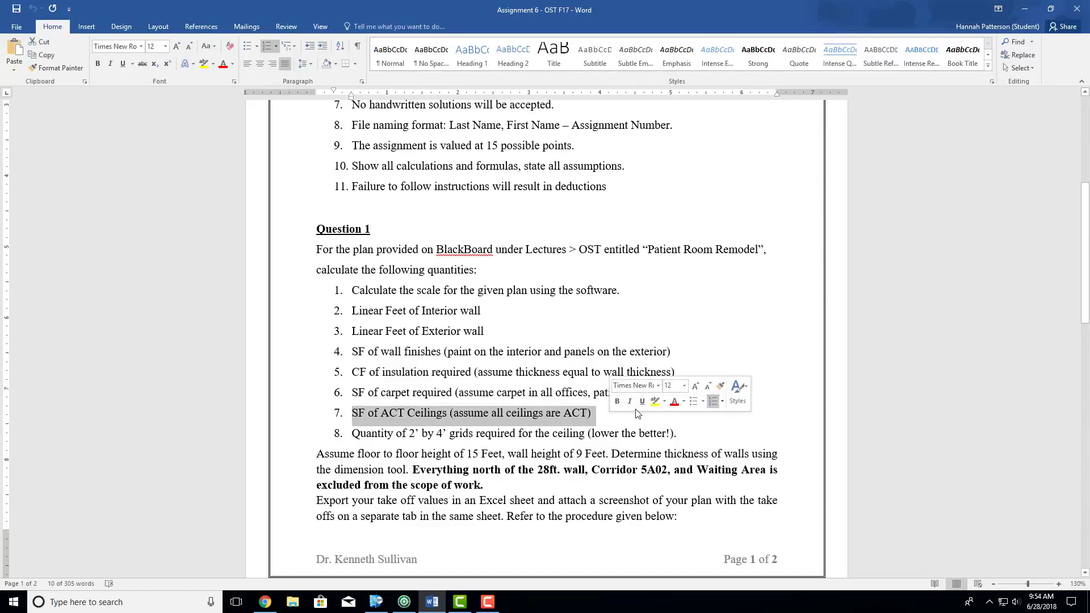
pyautogui.hotkey('alt', 'Tab')
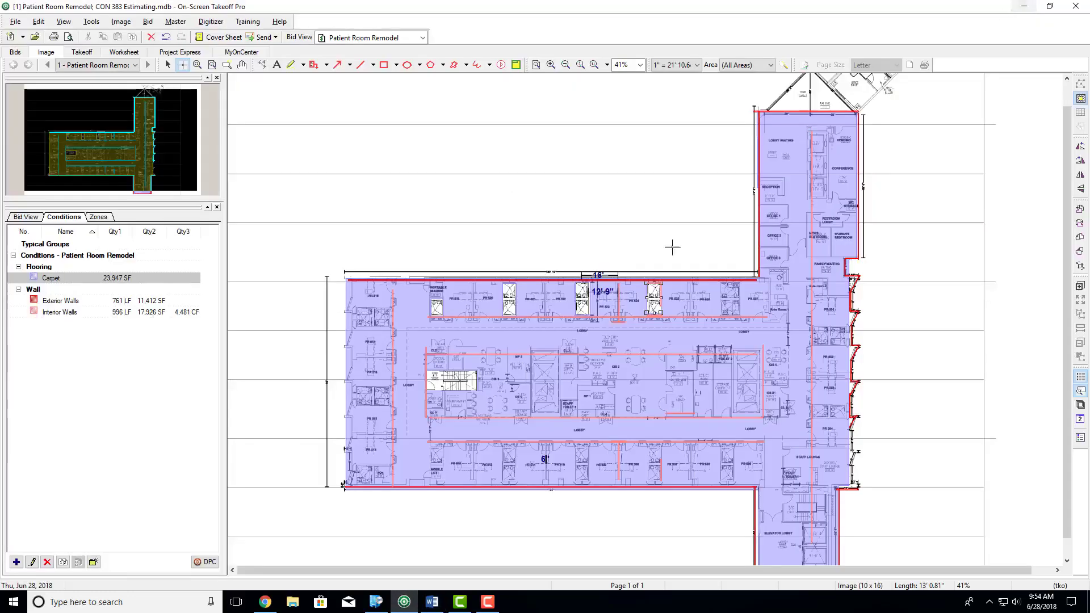
# - Start a new Area condition named ACT Ceiling and add Ceiling as its new type
pyautogui.scroll(-1, 483, 330)
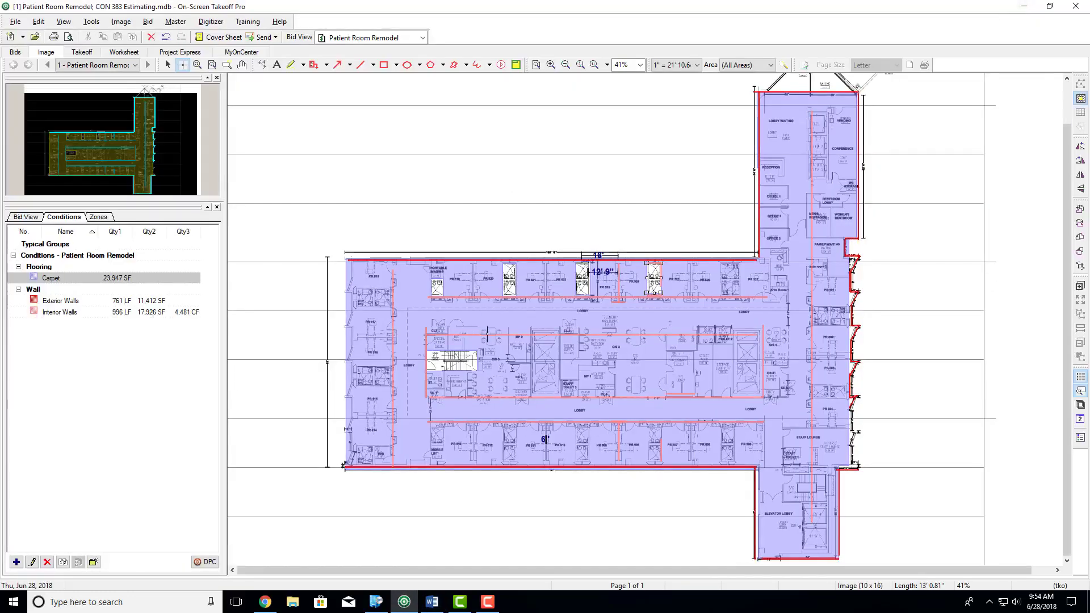
pyautogui.click(16, 562)
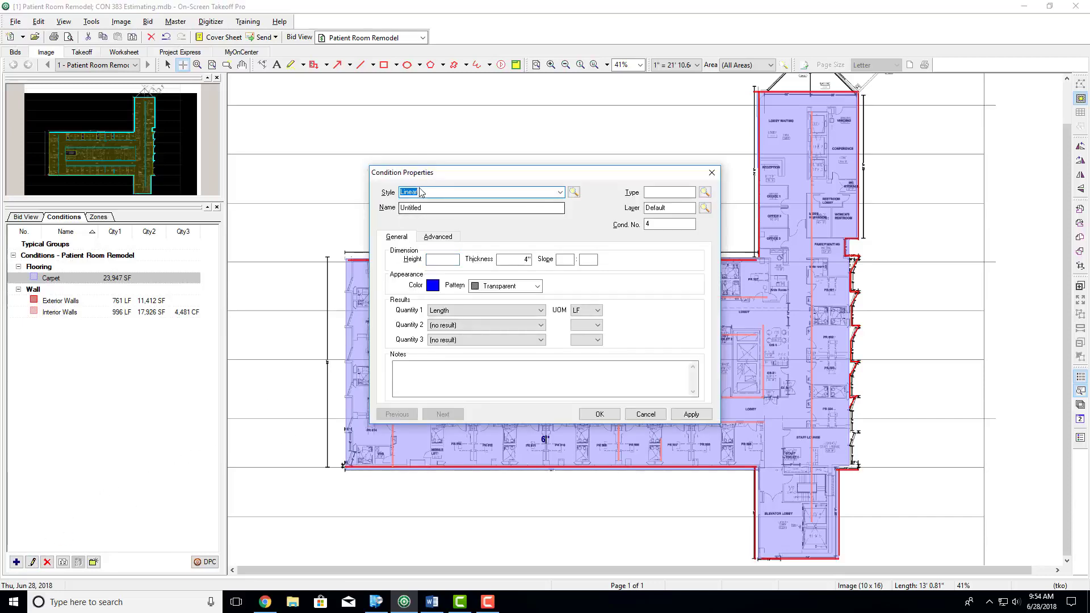
pyautogui.click(560, 192)
pyautogui.click(419, 212)
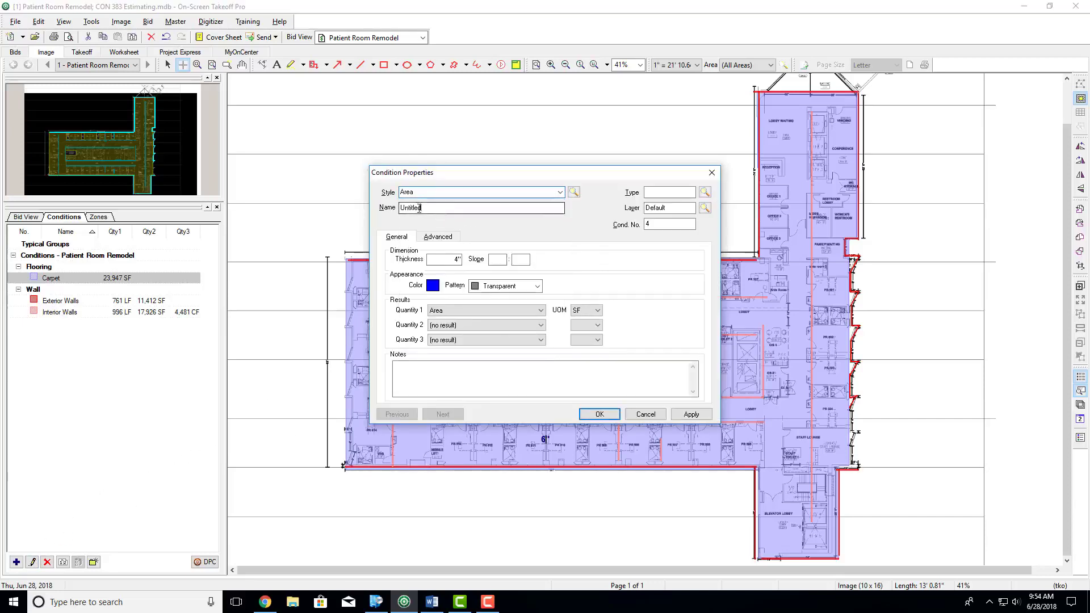
pyautogui.write('ACT Ceiling')
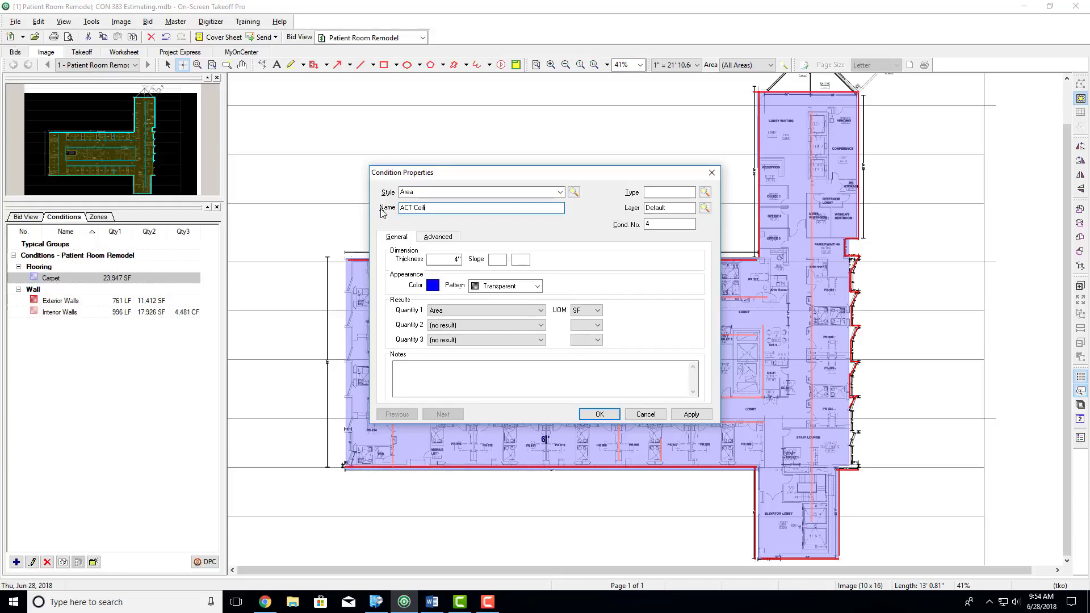
pyautogui.click(671, 193)
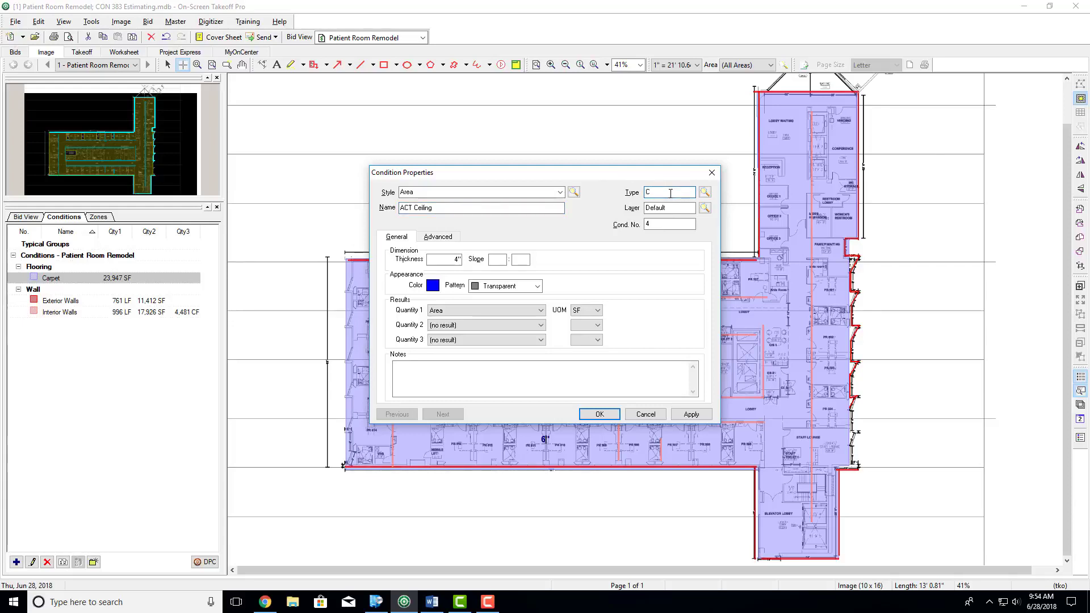
pyautogui.press('Return')
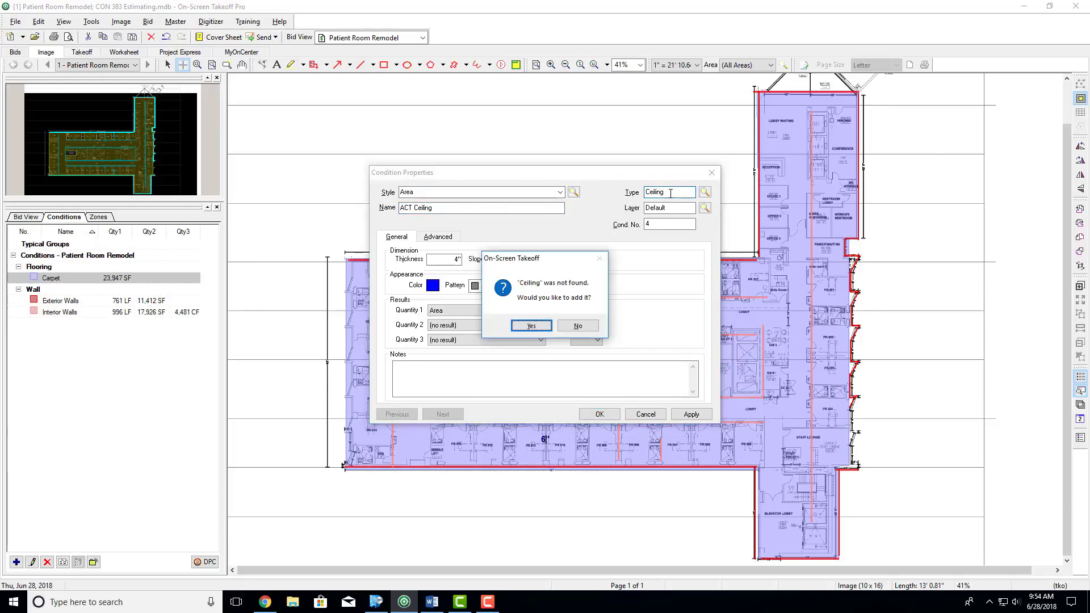
pyautogui.press('Return')
pyautogui.click(606, 213)
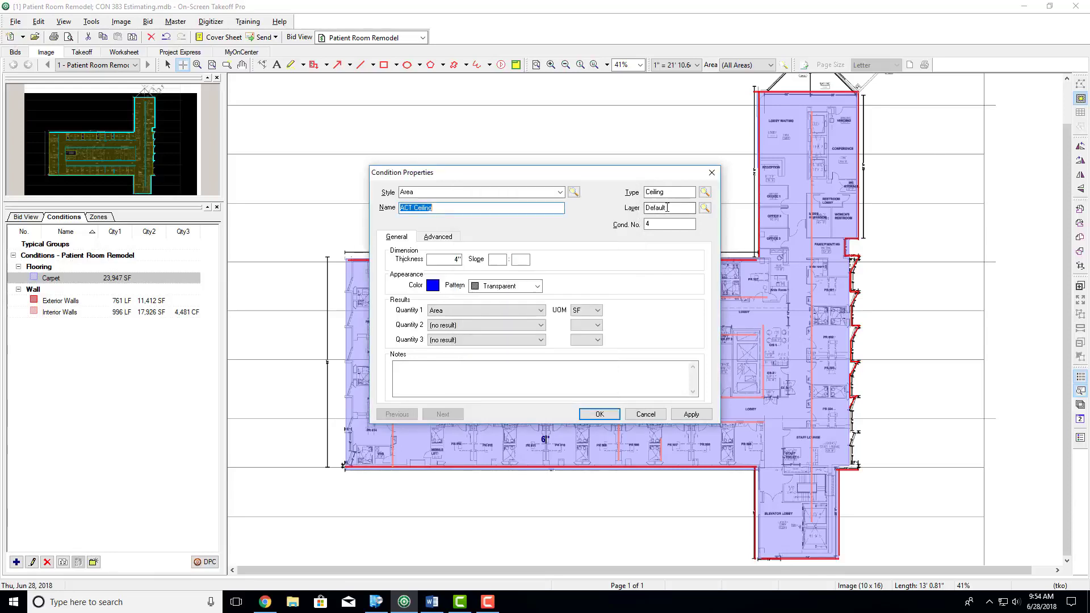
# - Assign the ACT Ceiling condition to a new layer named ACT and colour it lime green
pyautogui.doubleClick(653, 208)
pyautogui.write('ACT')
pyautogui.press('Return')
pyautogui.press('Return')
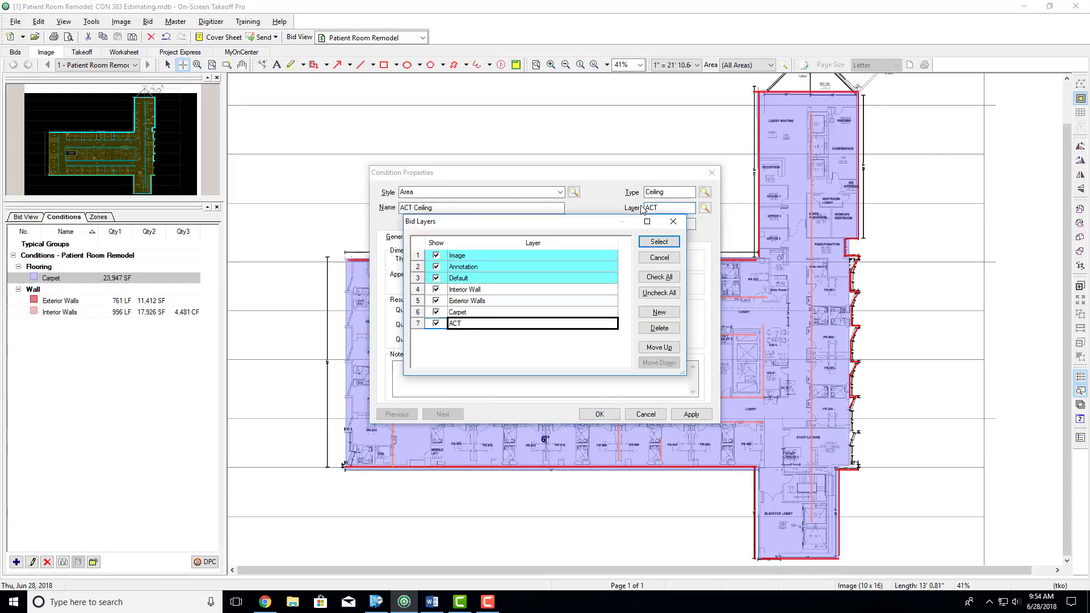
pyautogui.click(659, 242)
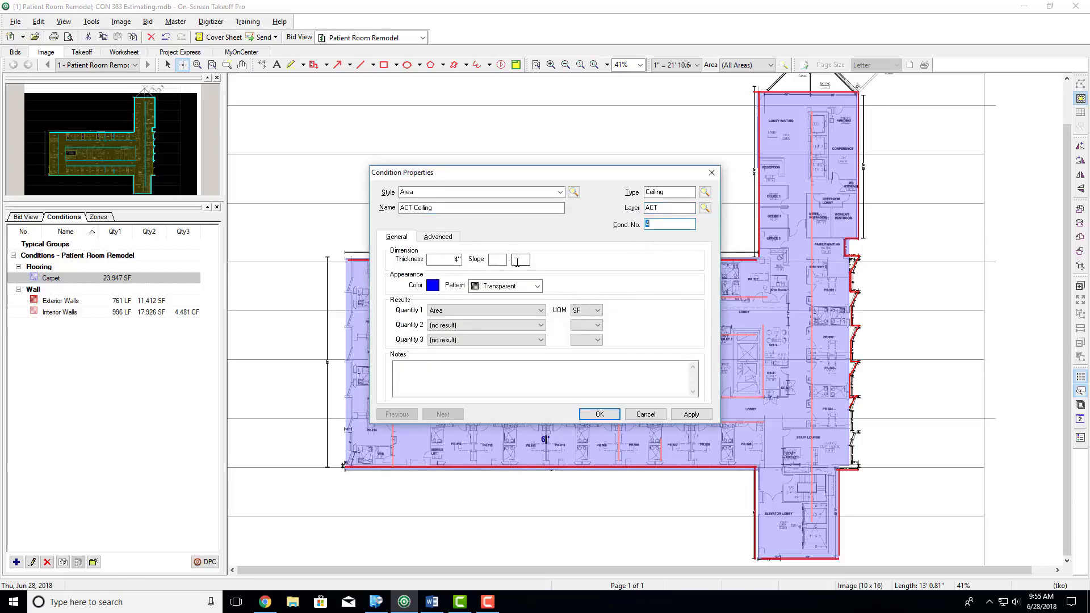
pyautogui.click(433, 286)
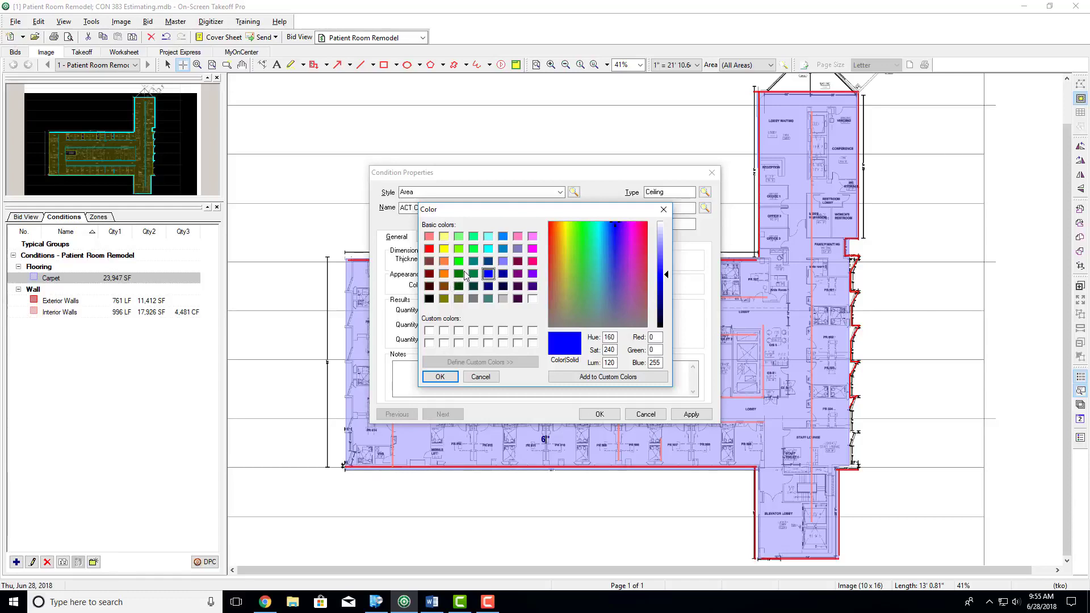
pyautogui.click(460, 250)
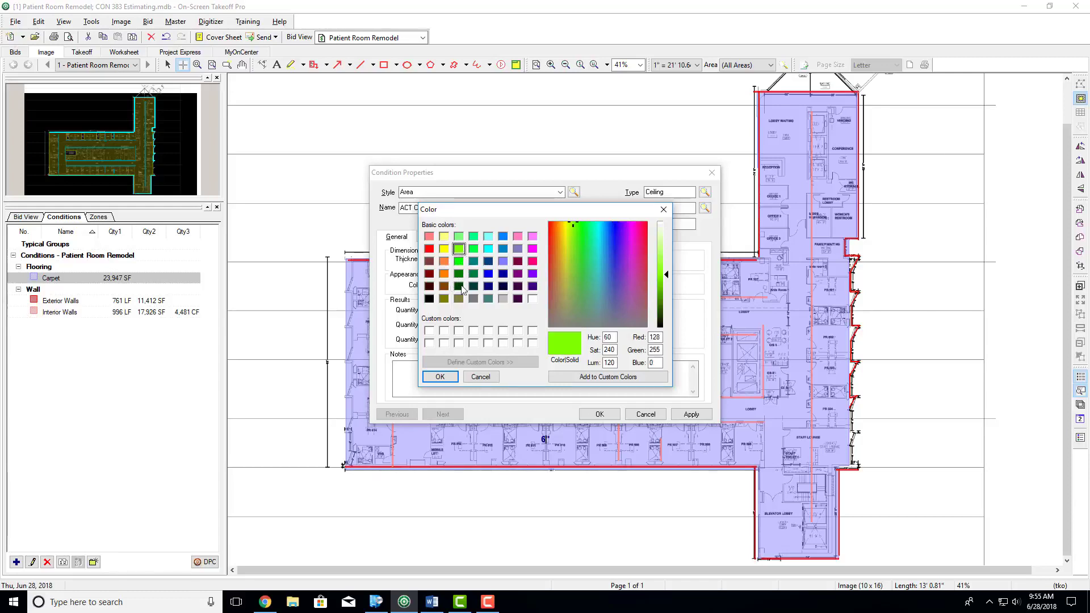
pyautogui.click(441, 377)
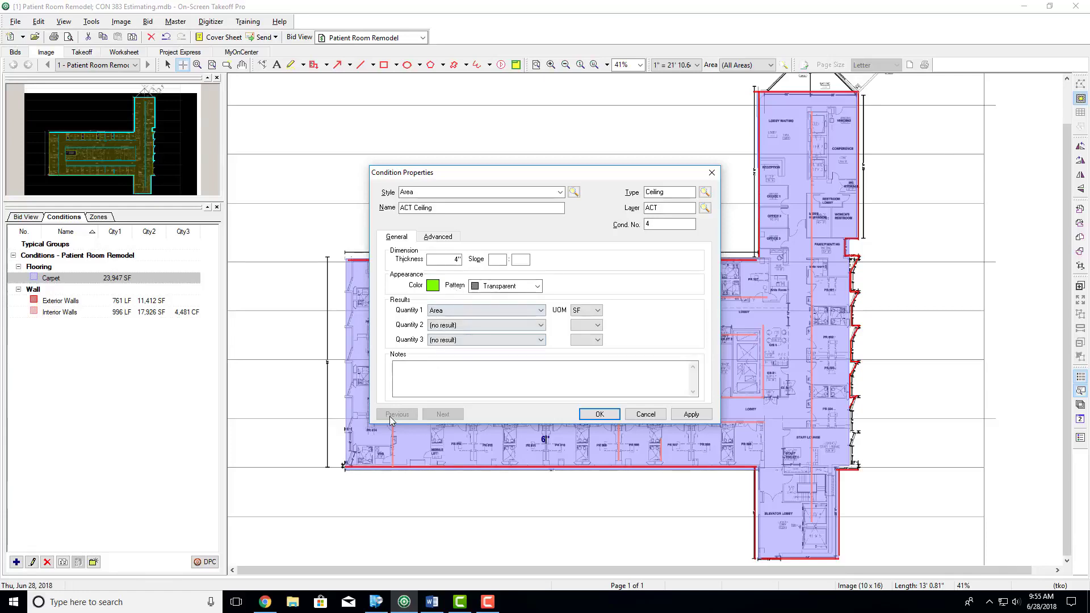
# - Switch to the Word assignment, highlight item 8 about the 2' by 4' ceiling grids, and return to On-Screen Takeoff
pyautogui.click(432, 602)
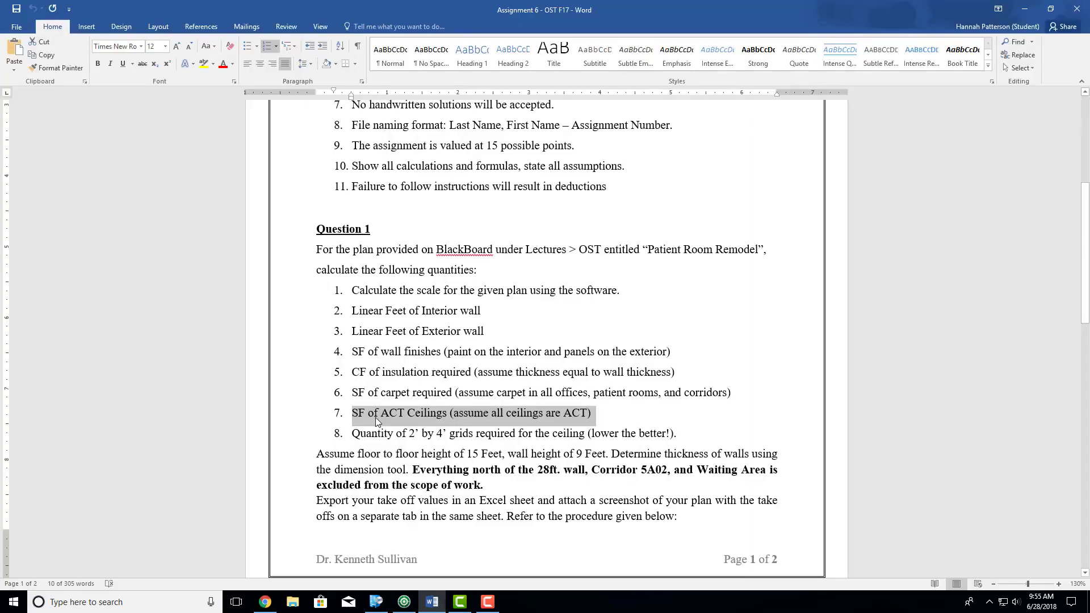
pyautogui.click(407, 415)
pyautogui.moveTo(353, 435); pyautogui.dragTo(676, 436)
pyautogui.click(1029, 8)
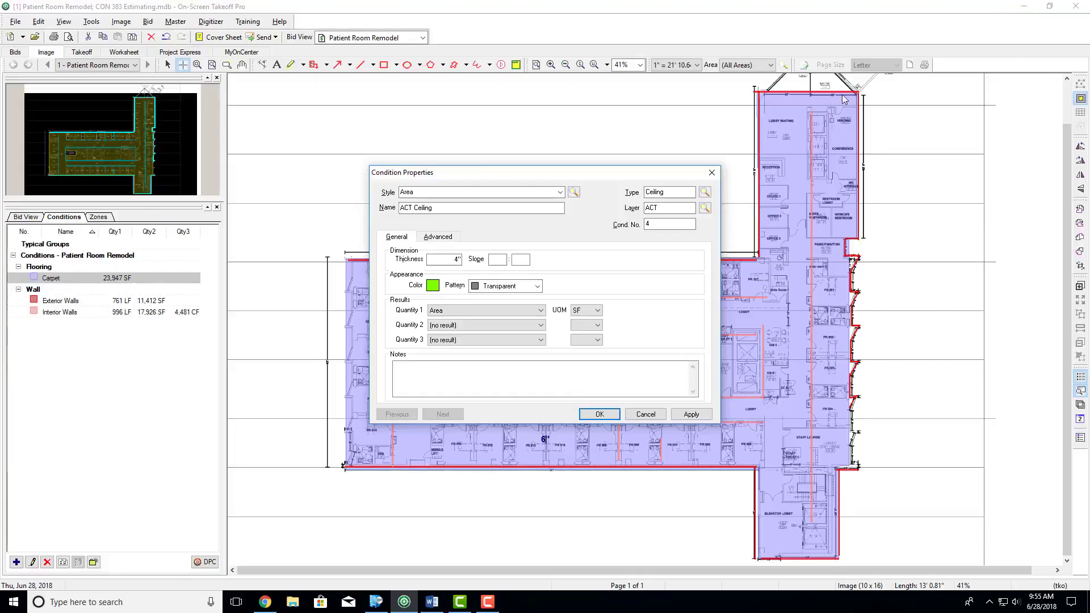
# - Enable the grid for the ACT Ceiling condition with a tile size of 2' by 4'
pyautogui.click(449, 238)
pyautogui.click(558, 278)
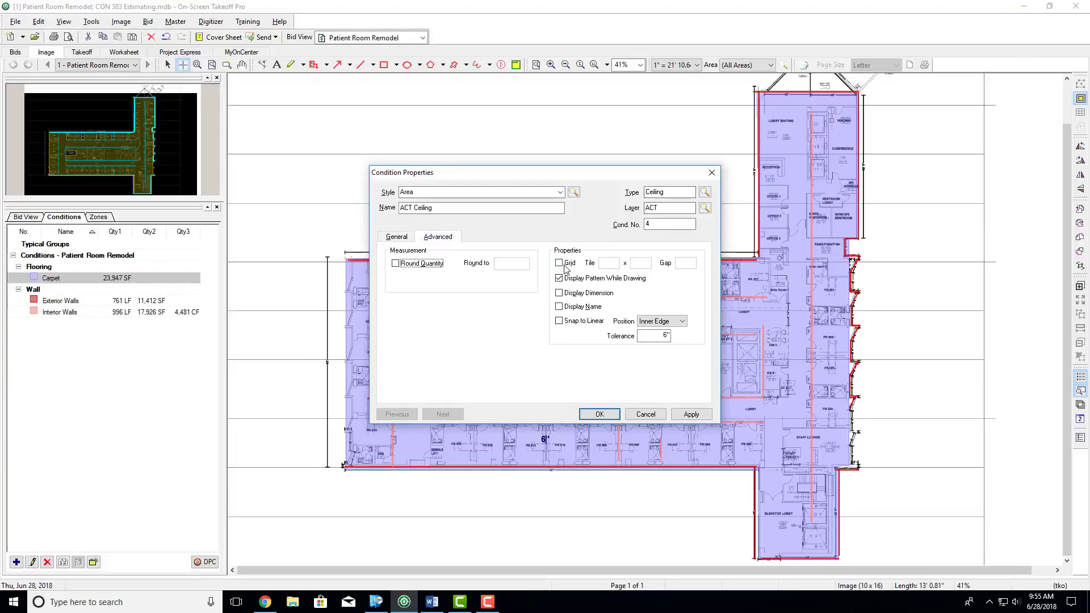
pyautogui.click(559, 264)
pyautogui.click(616, 265)
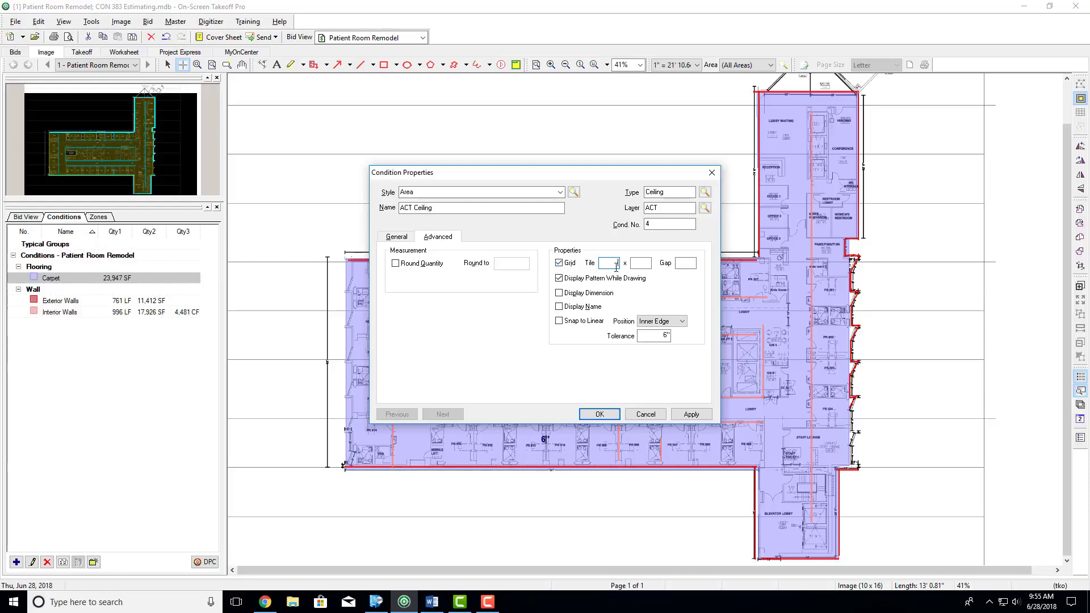
pyautogui.write("2'0")
pyautogui.press('Tab')
pyautogui.write('4')
# - Set Quantity 2 of the ACT Ceiling condition to Tile count (visible) in EA and save the condition
pyautogui.click(397, 236)
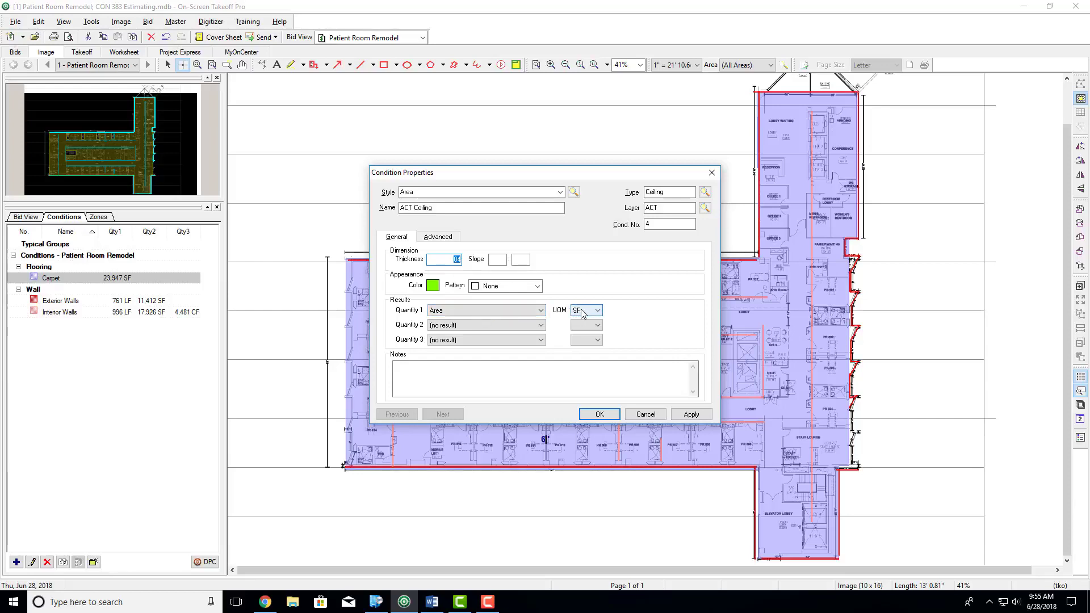
pyautogui.click(525, 325)
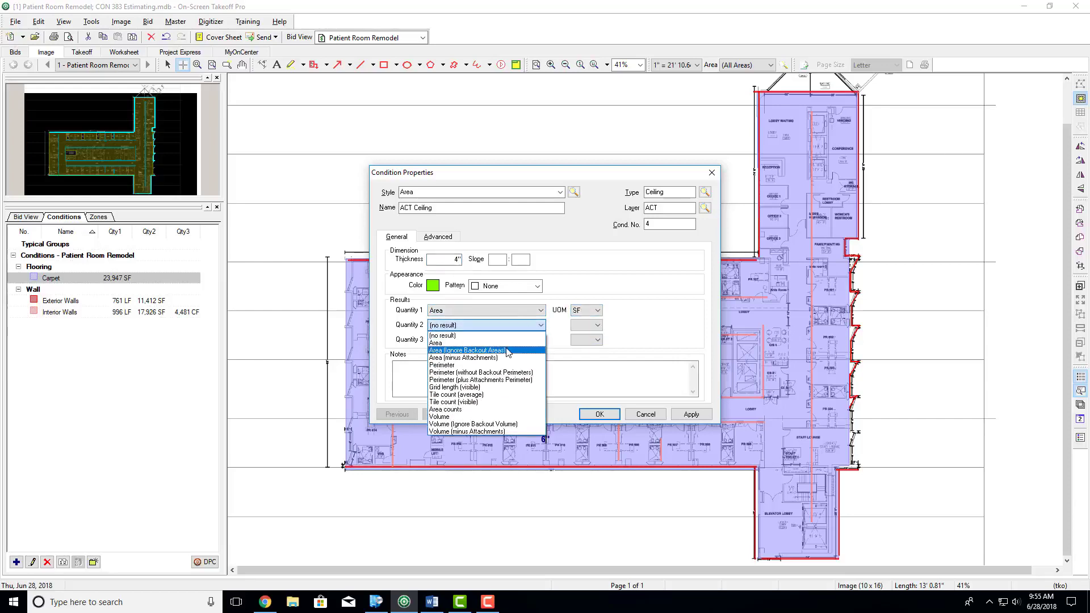
pyautogui.click(465, 404)
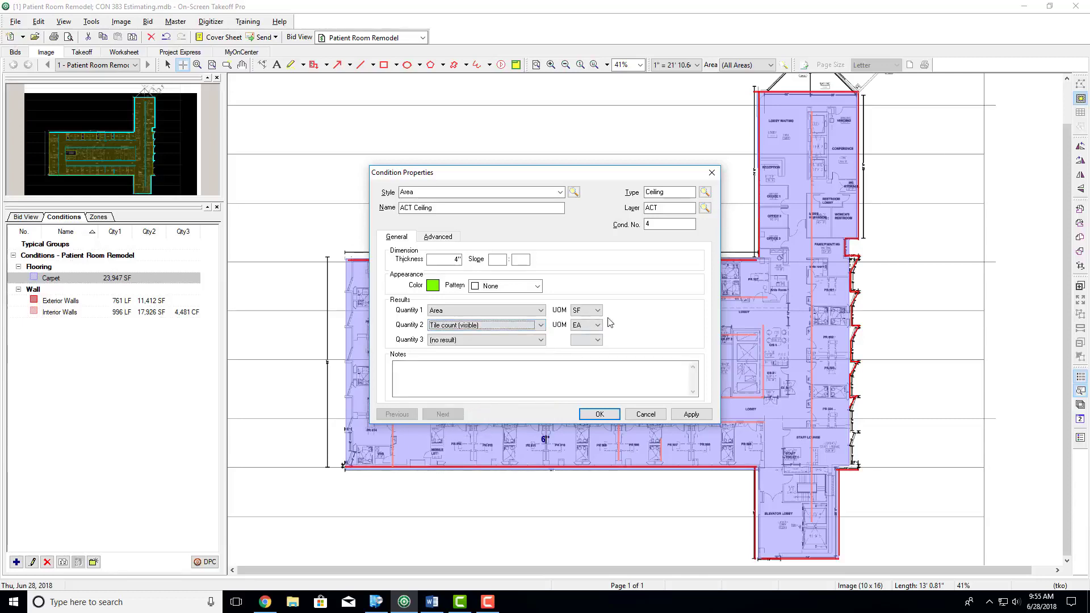
pyautogui.click(600, 414)
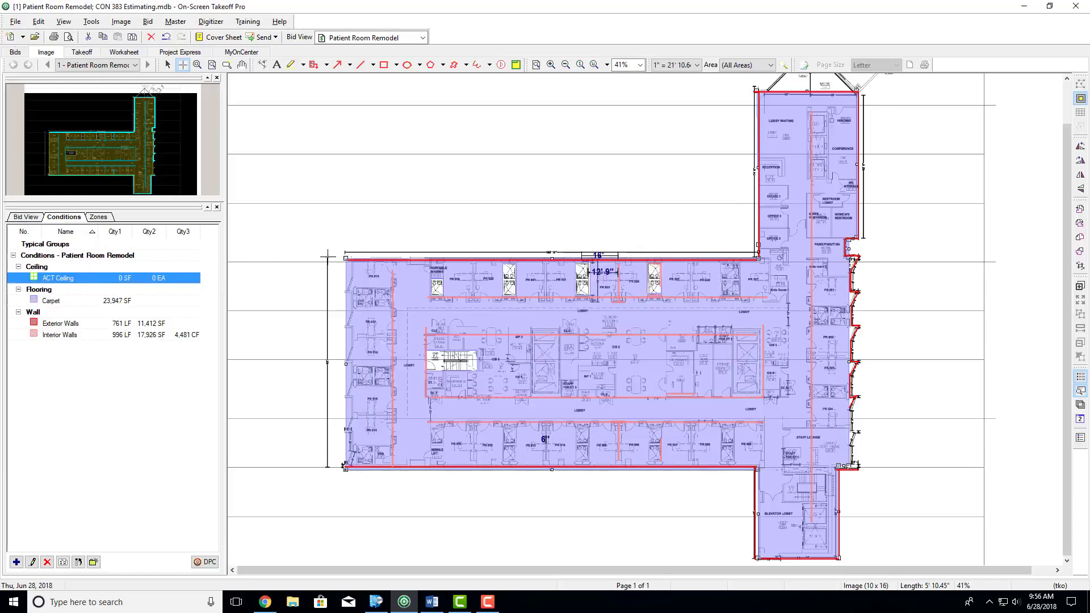
# - Draw rectangular ACT Ceiling areas over the main patient-room block, the upper wing and the Elevator Lobby wing, about 24,060 SF in all
pyautogui.click(346, 258)
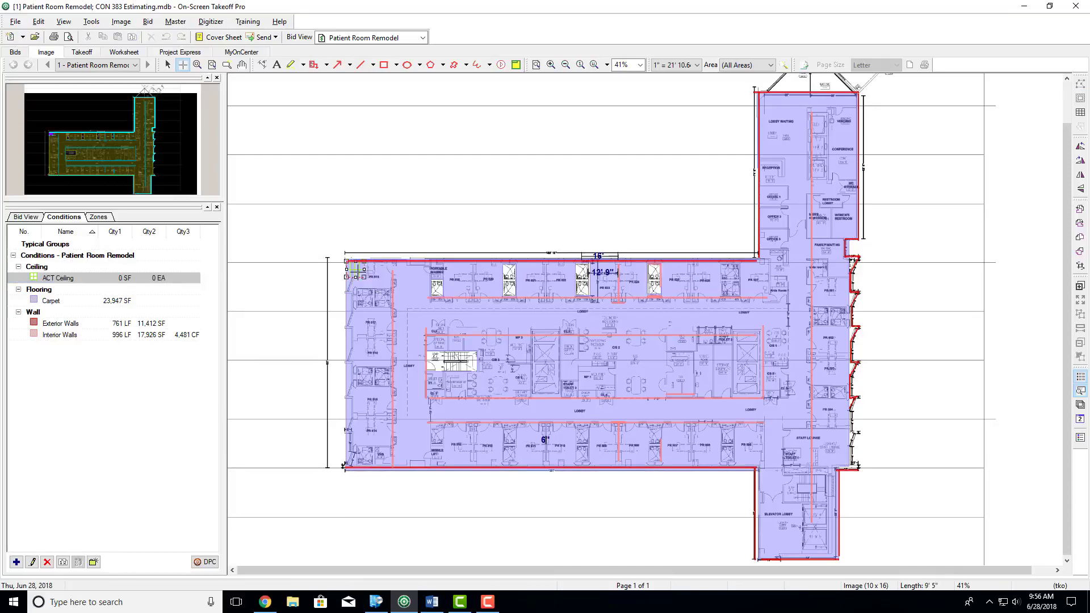
pyautogui.moveTo(353, 262); pyautogui.dragTo(850, 467)
pyautogui.click(850, 467)
pyautogui.scroll(5, 562, 387)
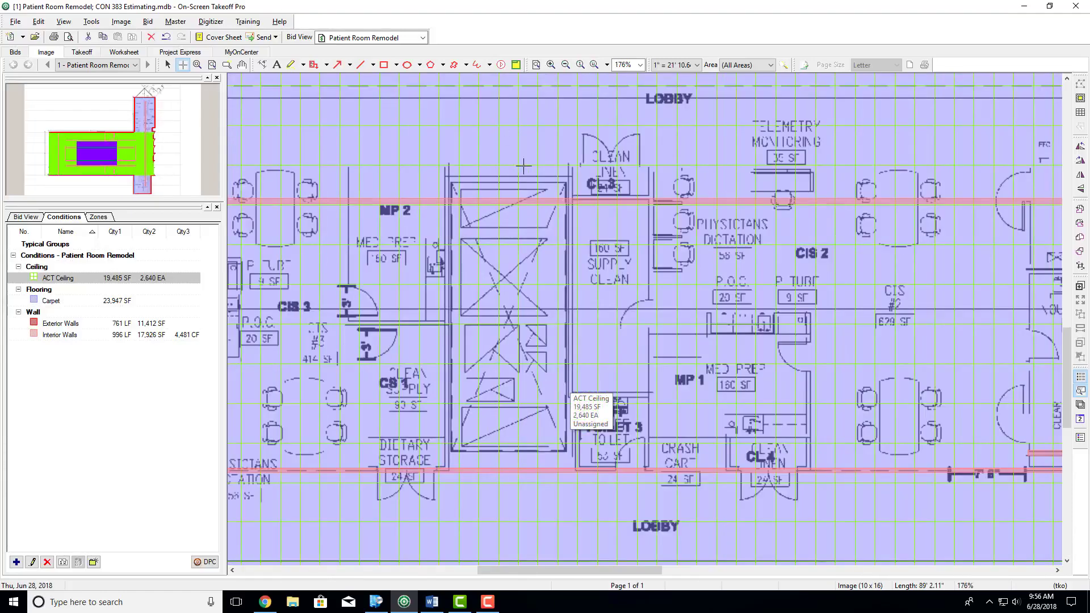
pyautogui.scroll(-6, 722, 332)
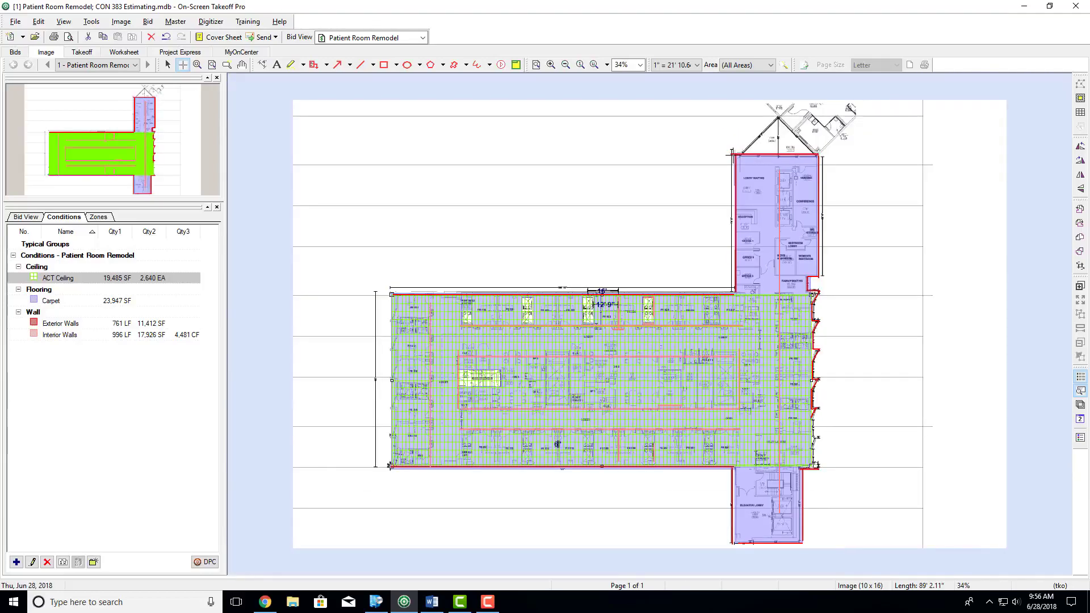
pyautogui.moveTo(733, 155); pyautogui.dragTo(818, 293)
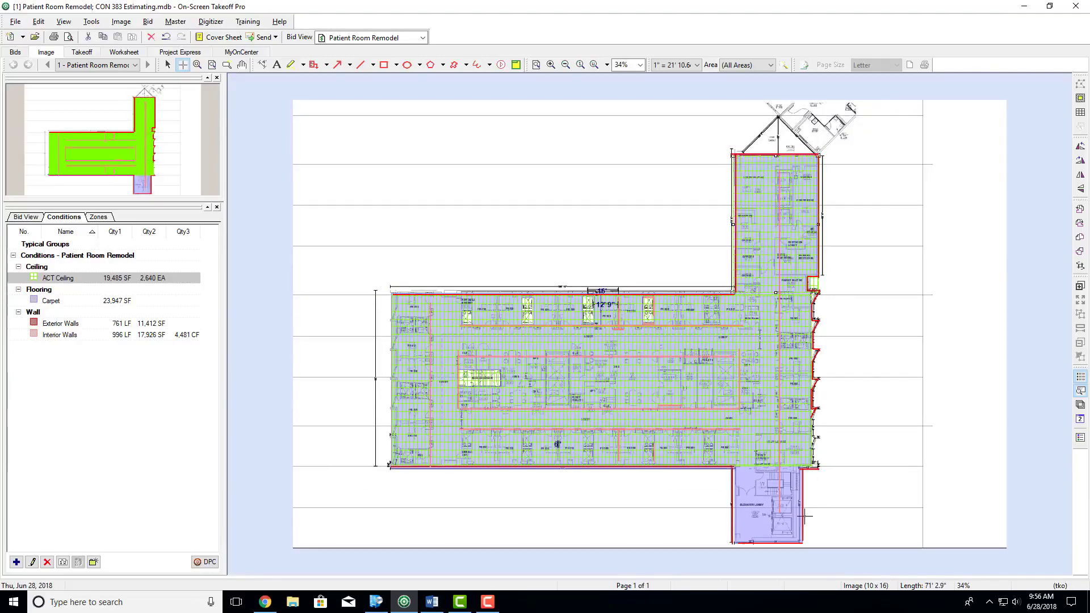
pyautogui.moveTo(803, 541); pyautogui.dragTo(732, 469)
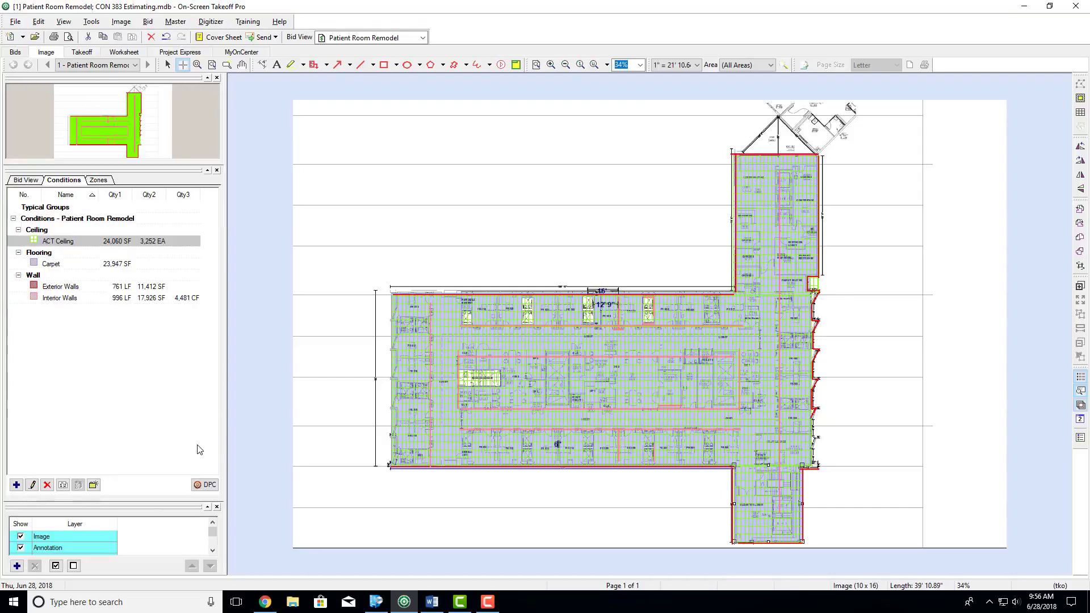
# - Enlarge the layer list to show every layer and hide the Carpet and ACT layers on the plan
pyautogui.scroll(-1, 126, 538)
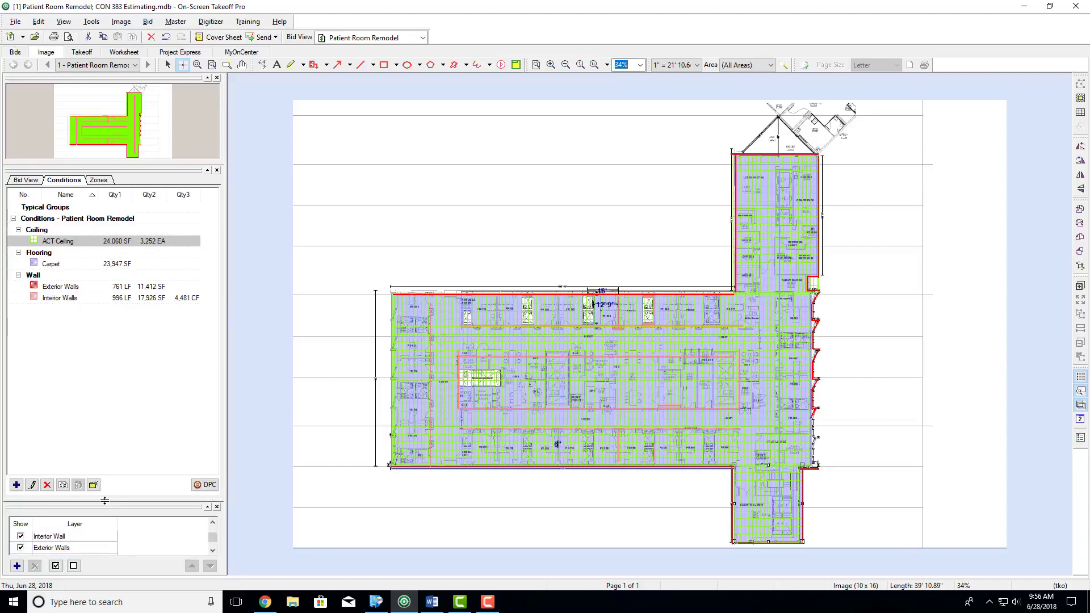
pyautogui.moveTo(104, 504); pyautogui.dragTo(105, 407)
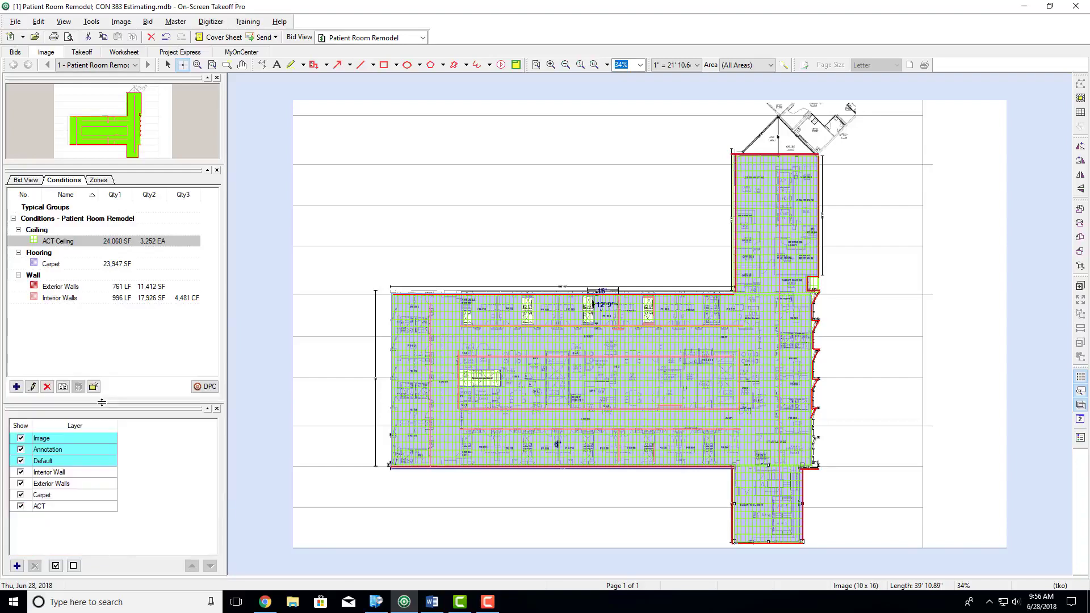
pyautogui.click(21, 496)
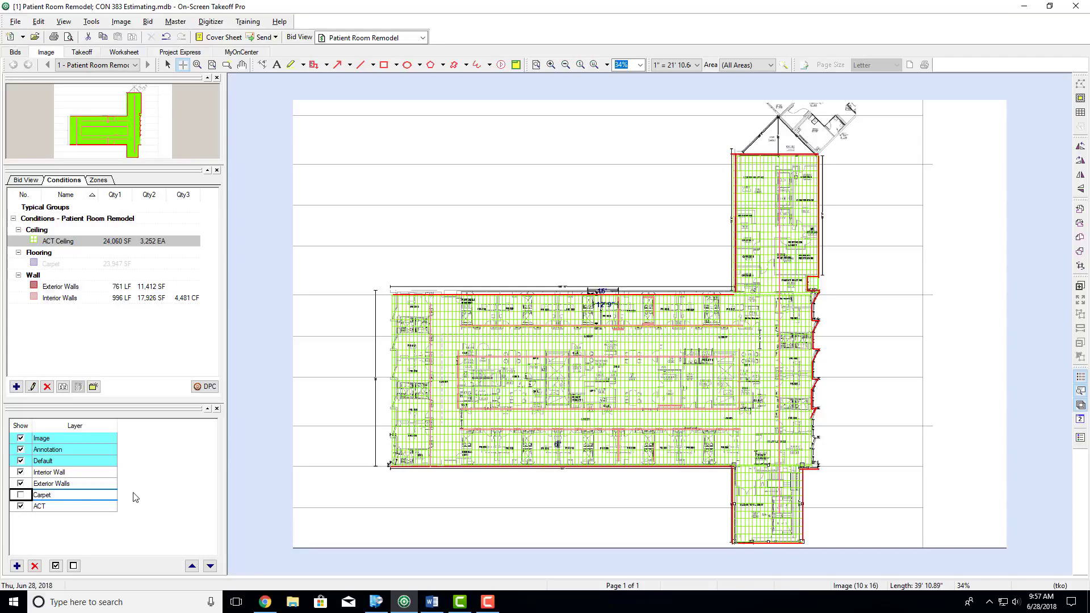
pyautogui.click(21, 506)
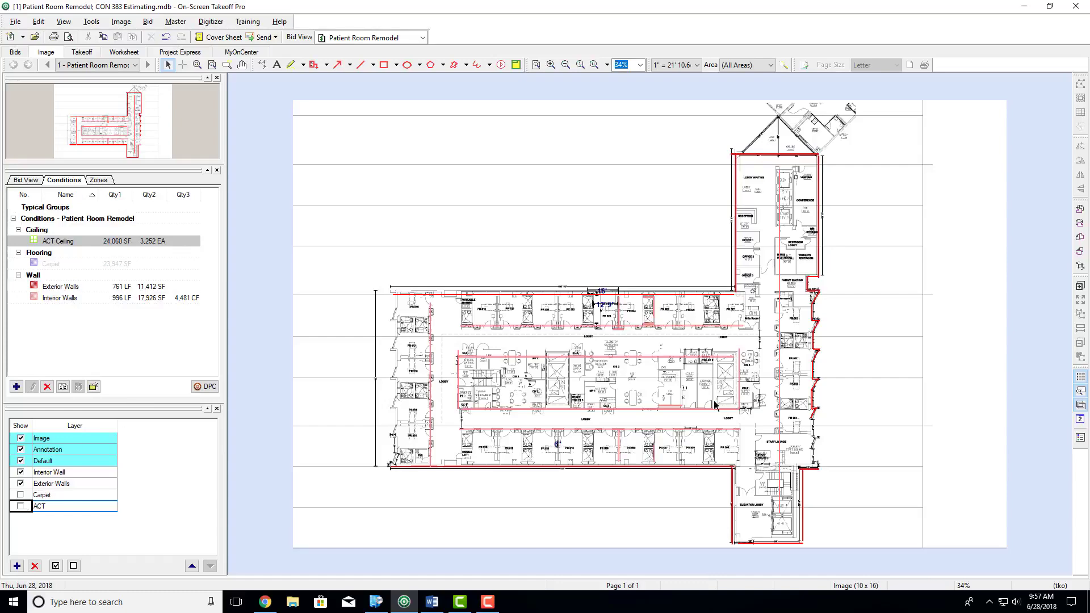
# - Toggle the ACT and Carpet layers, and hide them together with the Exterior Walls and Interior Wall layers
pyautogui.scroll(3, 642, 340)
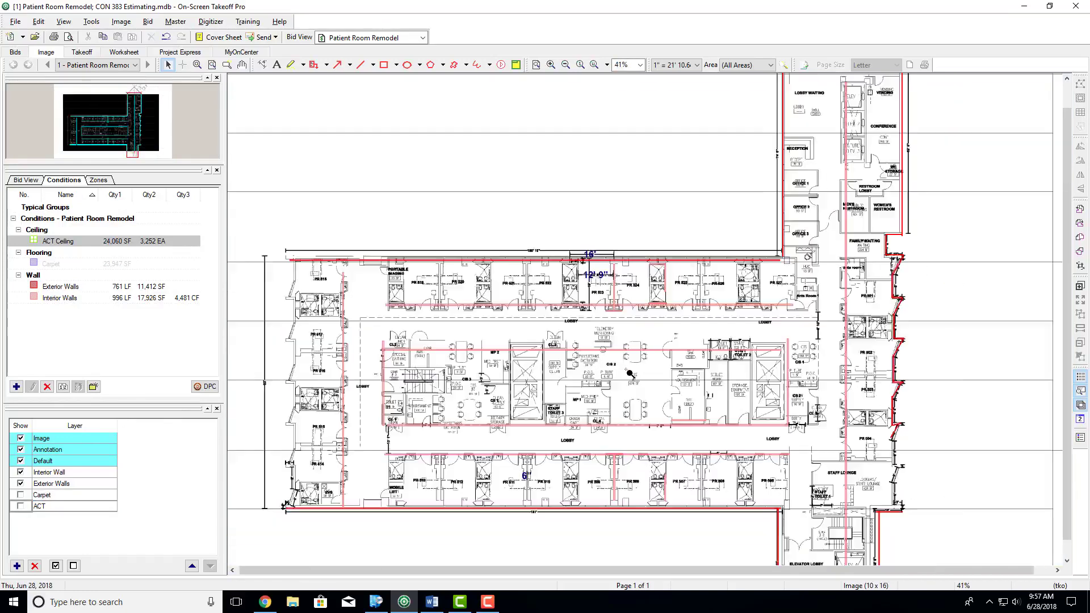
pyautogui.click(22, 506)
pyautogui.click(21, 495)
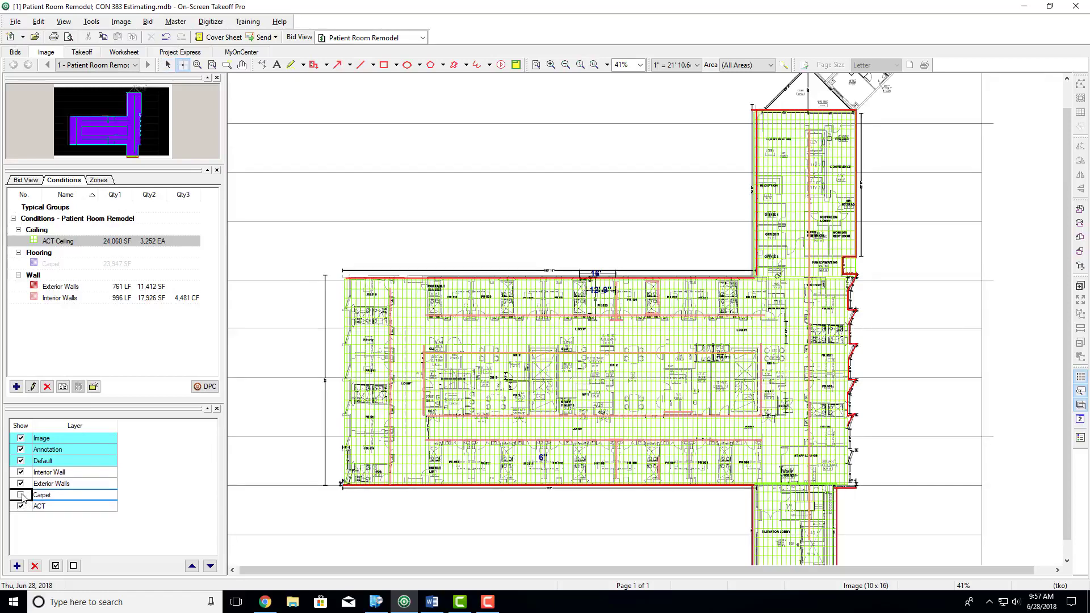
pyautogui.click(21, 495)
pyautogui.click(22, 505)
pyautogui.click(21, 484)
pyautogui.click(21, 472)
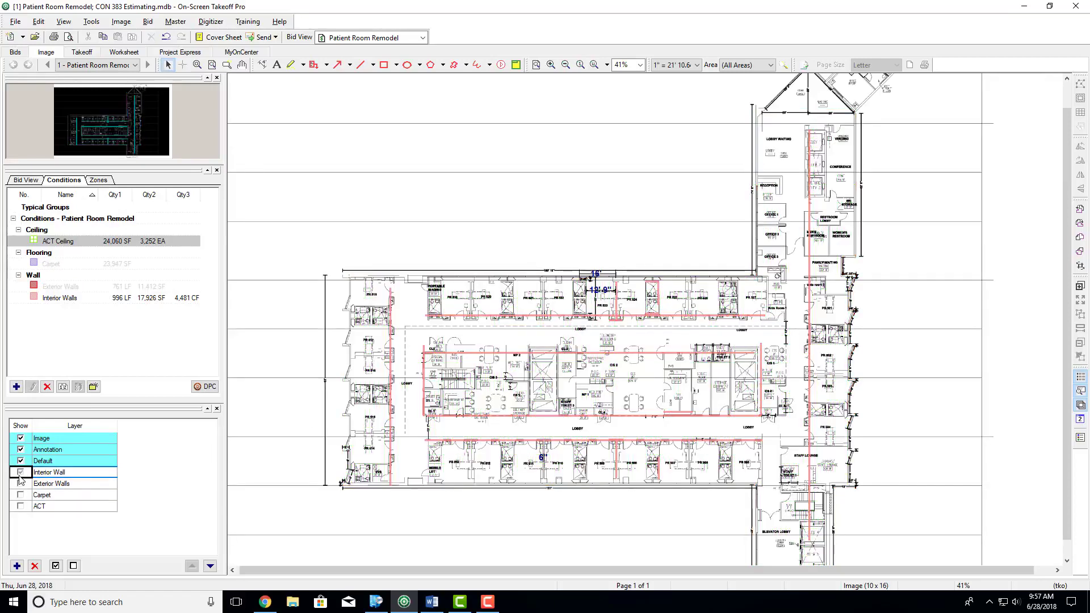
# - Show the Interior Wall, Exterior Walls, Carpet and ACT layers again
pyautogui.click(21, 471)
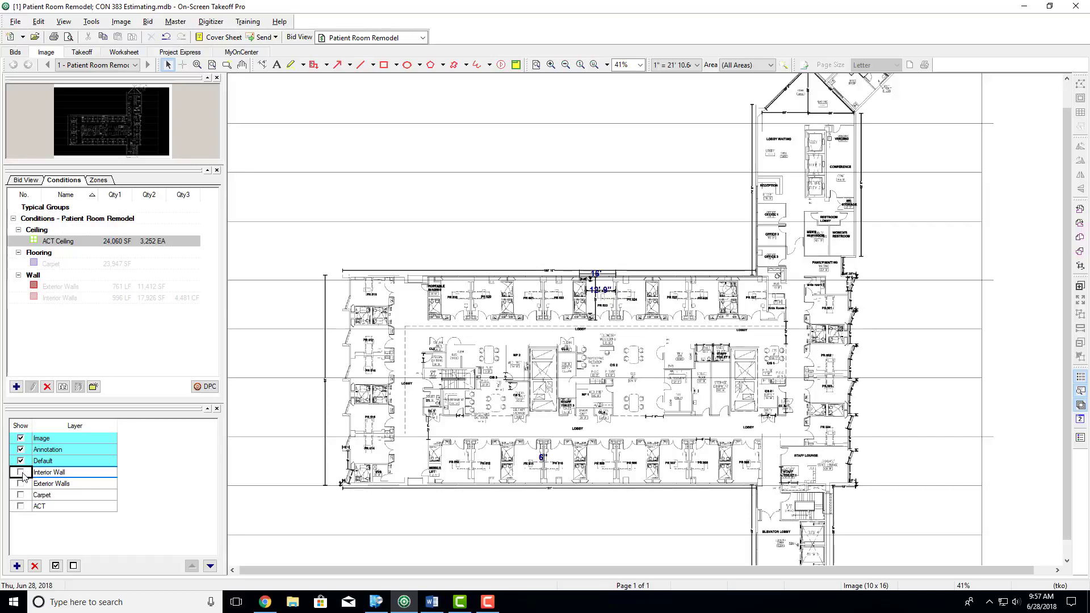
pyautogui.click(21, 483)
pyautogui.click(21, 495)
pyautogui.click(21, 506)
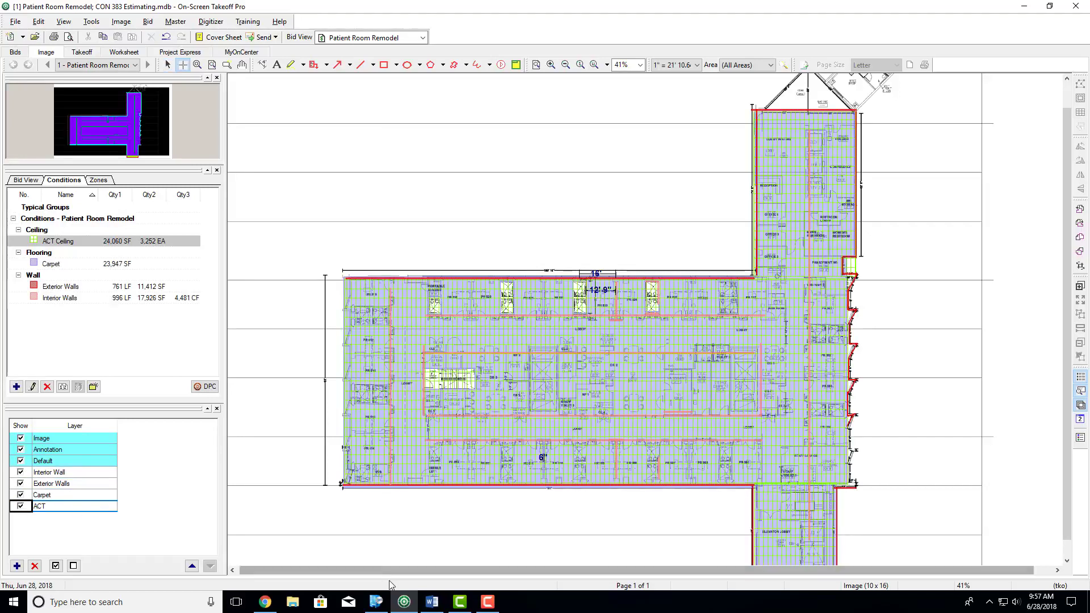
# - Switch to the Word assignment, review the list of required quantities under Question 1, and return to On-Screen Takeoff
pyautogui.click(431, 602)
pyautogui.click(368, 434)
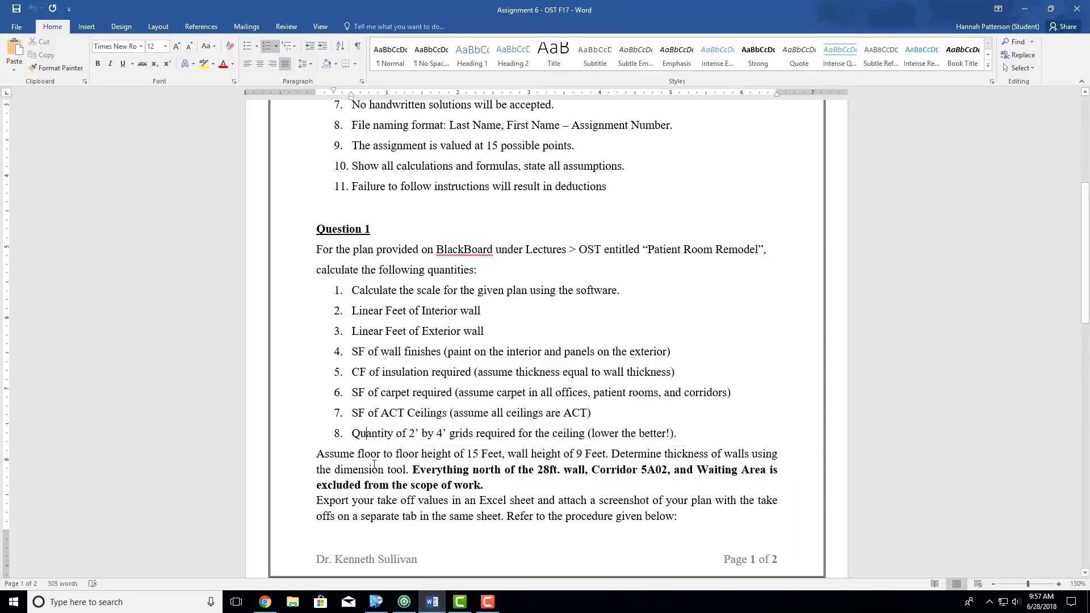
pyautogui.scroll(-1, 371, 316)
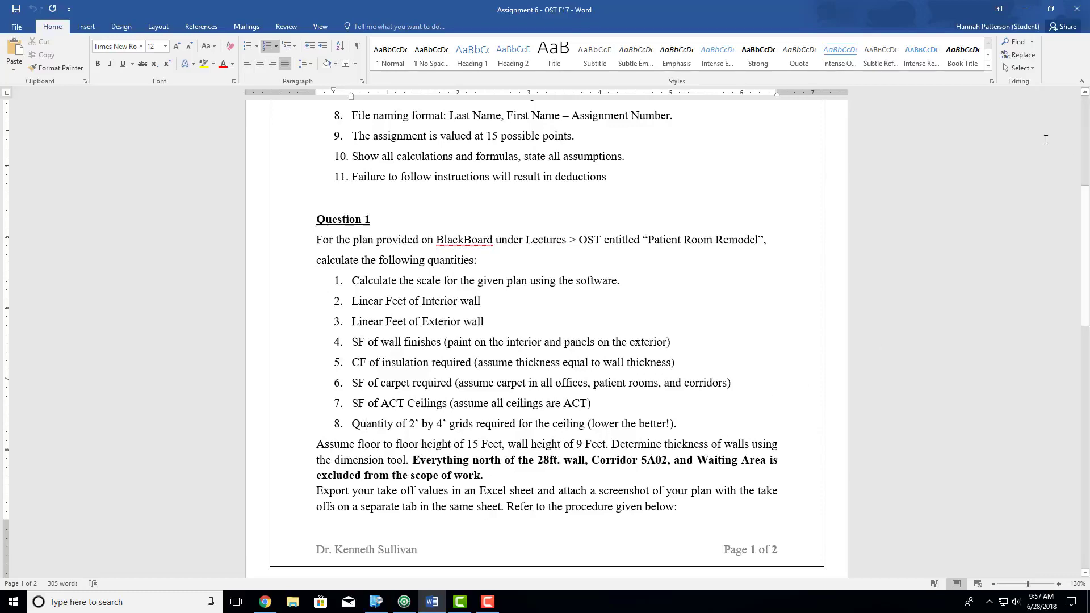
pyautogui.click(1025, 11)
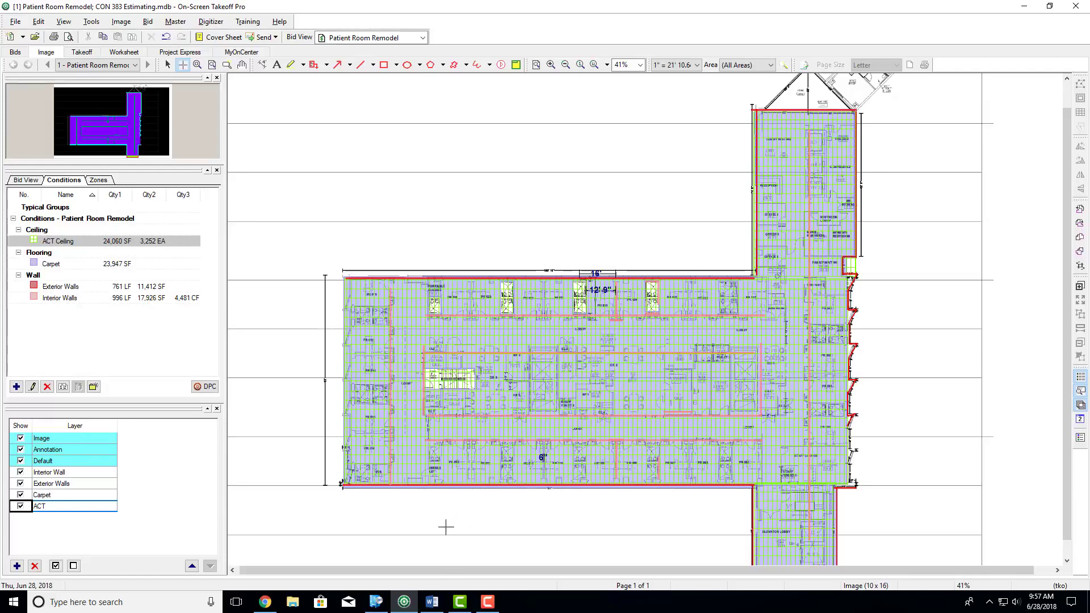
pyautogui.click(431, 602)
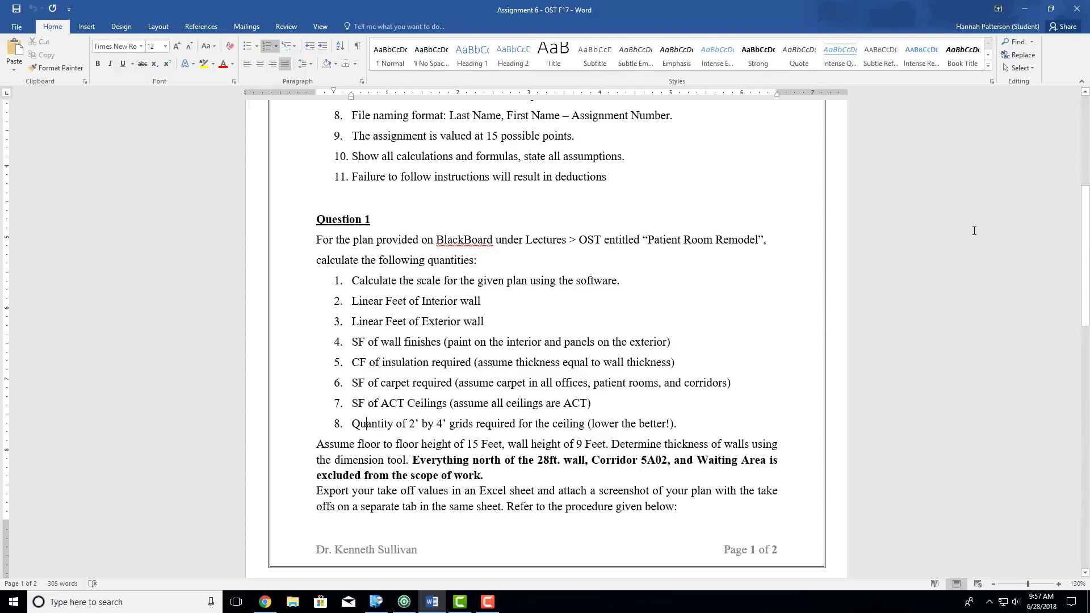
pyautogui.click(1024, 11)
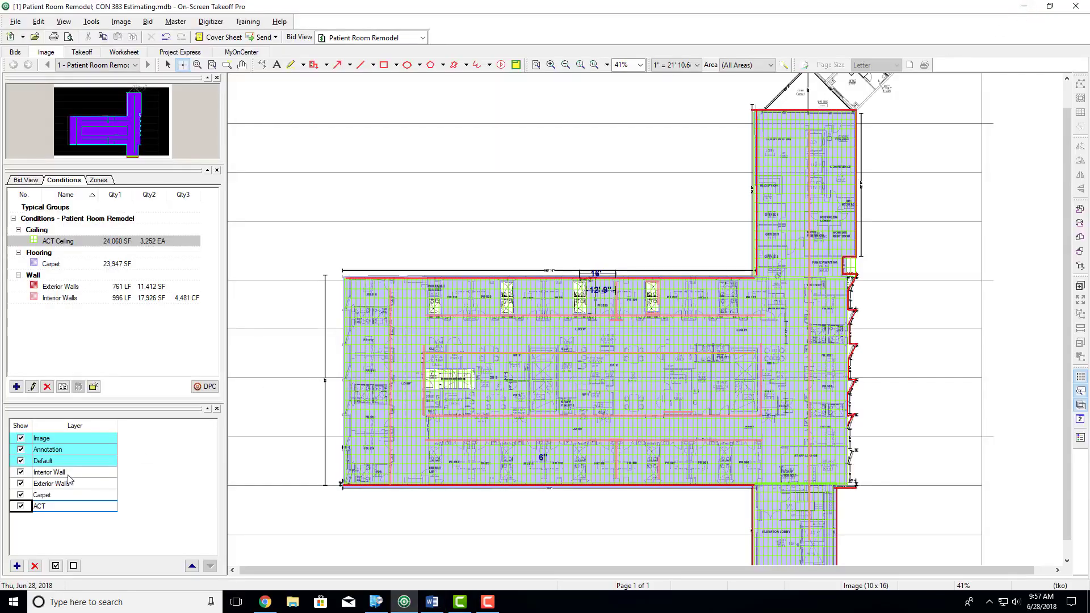
# - Hide the ACT and Carpet layers so the wall takeoffs and floor plan can be read
pyautogui.click(21, 506)
pyautogui.click(21, 495)
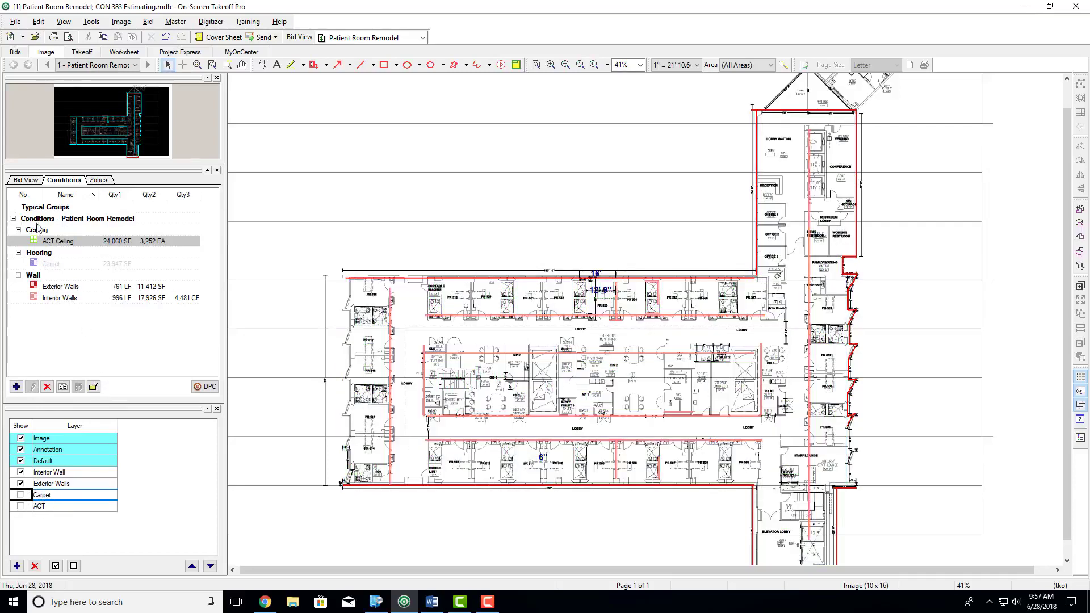
pyautogui.scroll(3, 449, 387)
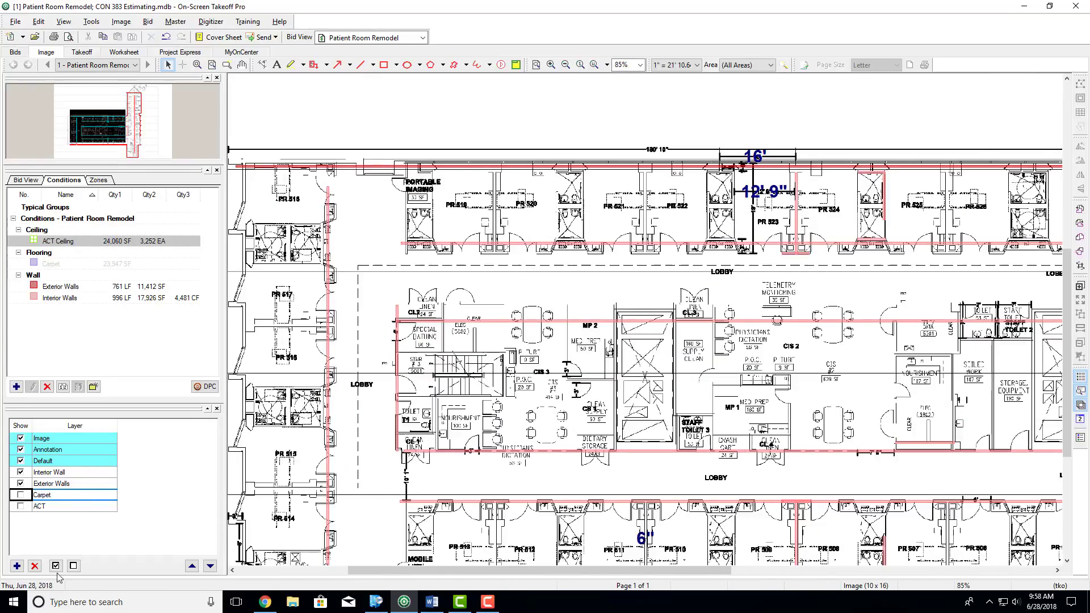
pyautogui.click(17, 567)
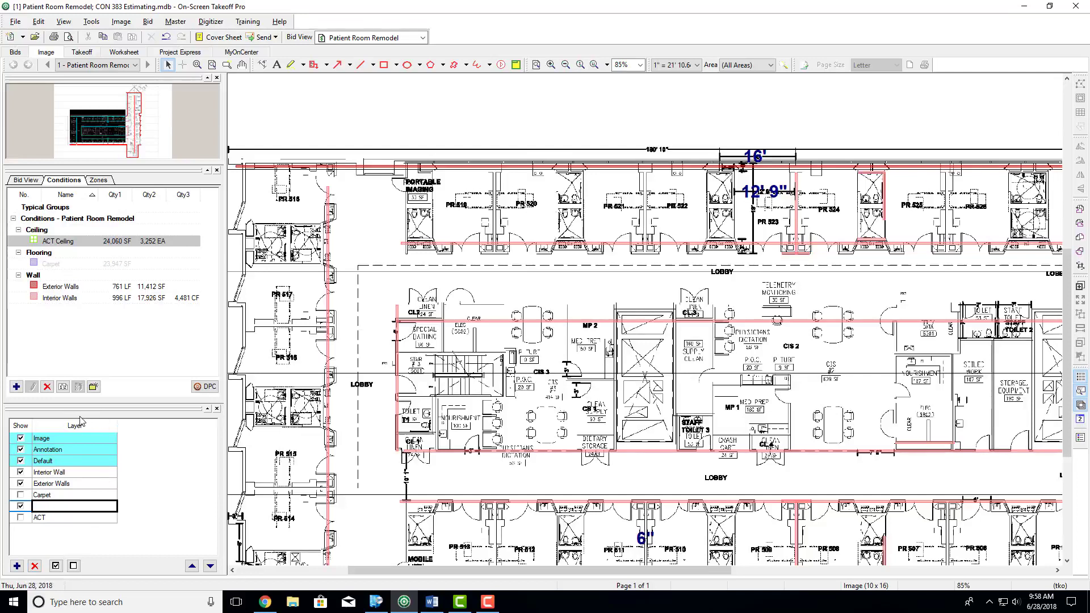
pyautogui.click(17, 566)
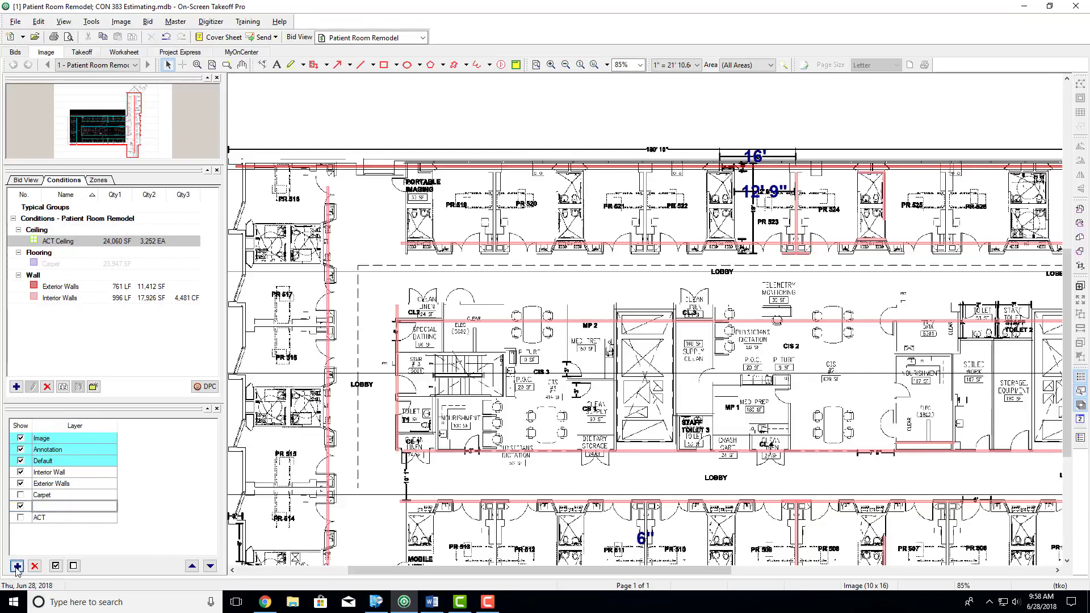
pyautogui.click(16, 568)
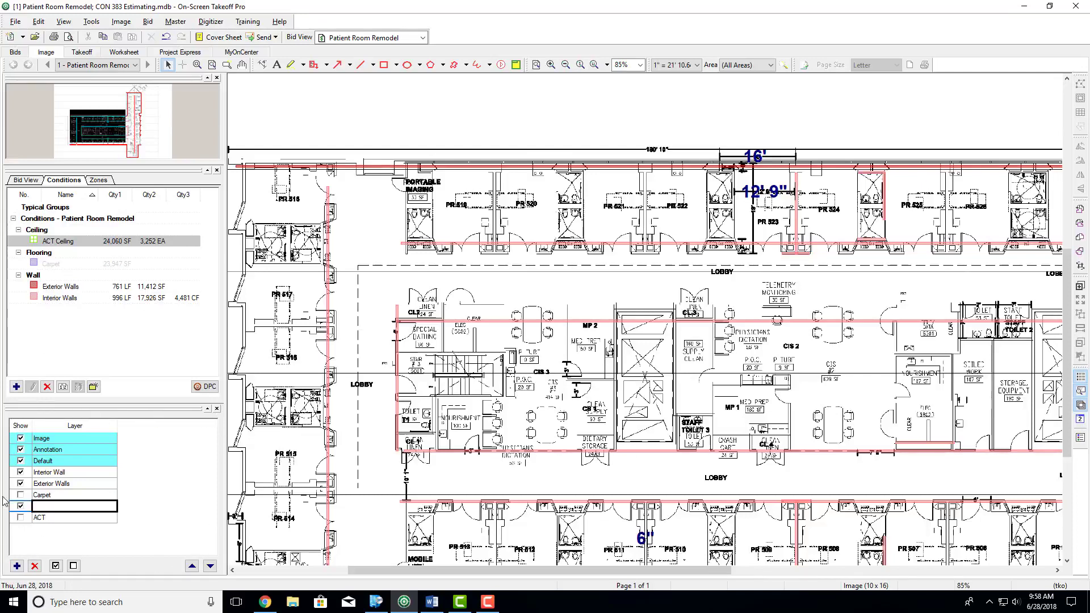
# - Start a new Attachment condition named RH Doors and give it the new condition type Doors
pyautogui.click(16, 388)
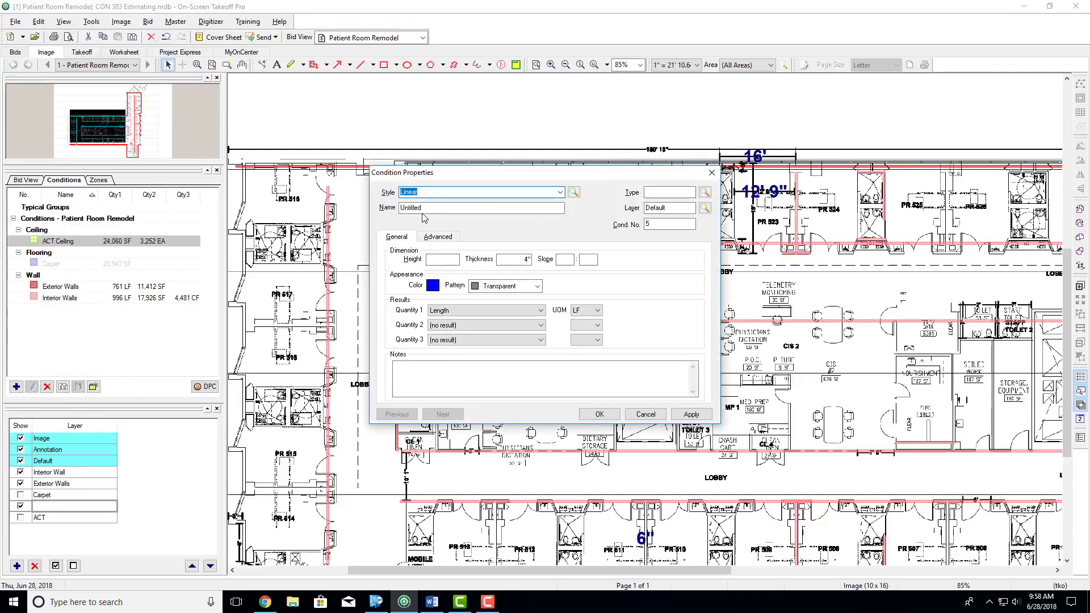
pyautogui.click(560, 192)
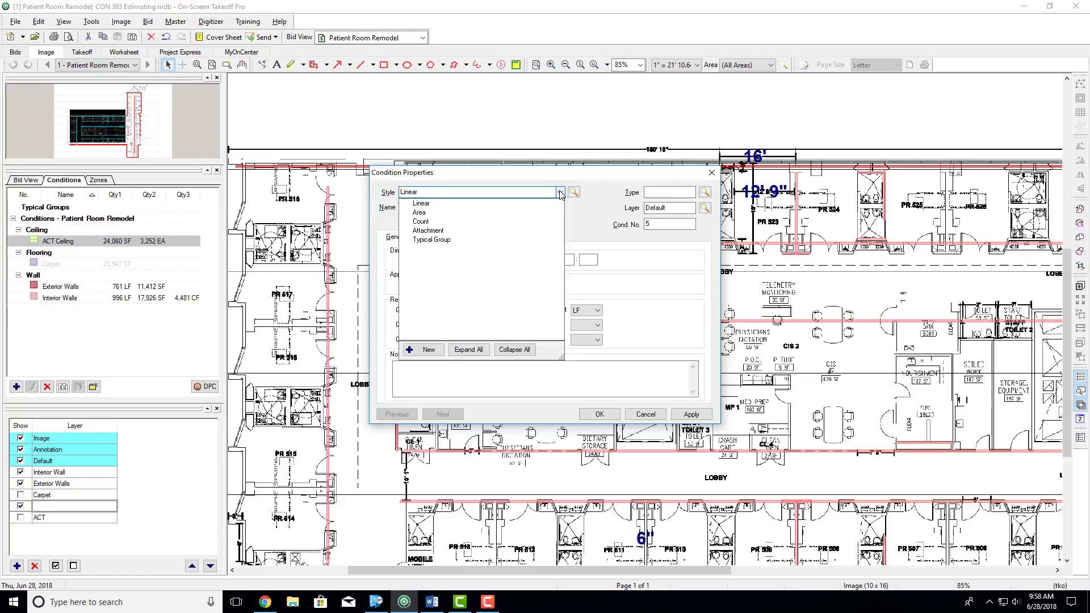
pyautogui.click(440, 236)
pyautogui.moveTo(429, 209); pyautogui.dragTo(389, 210)
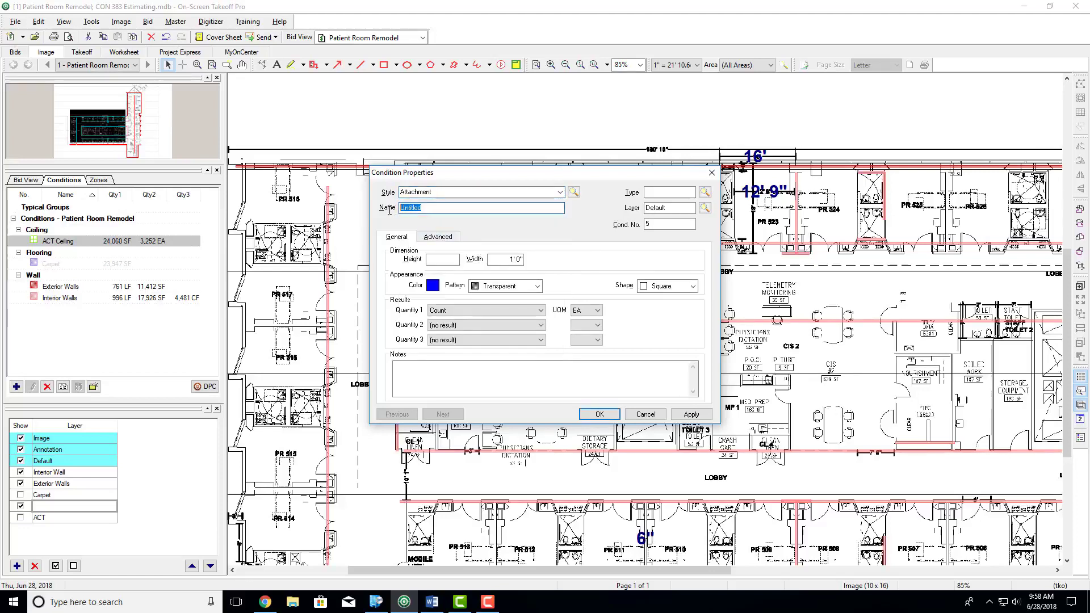
pyautogui.write('RH Doors')
pyautogui.click(665, 191)
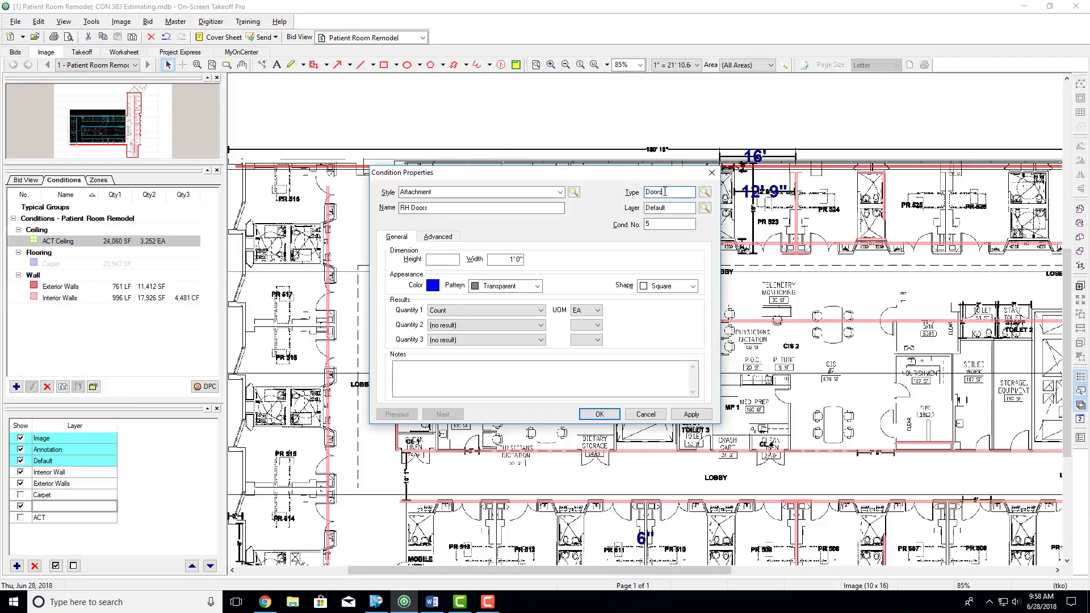
pyautogui.press('Tab')
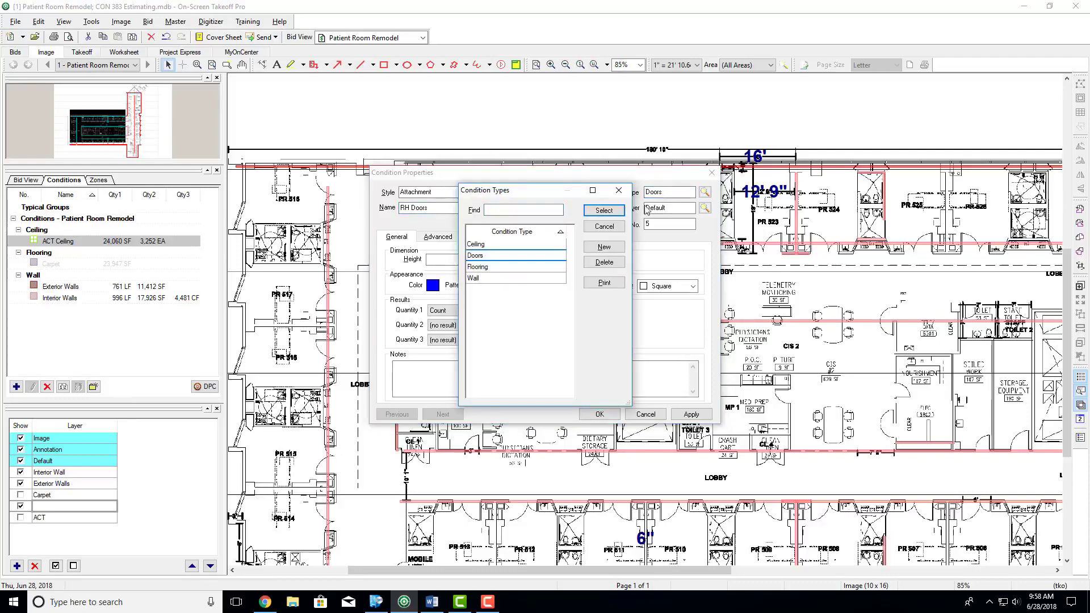
pyautogui.click(619, 190)
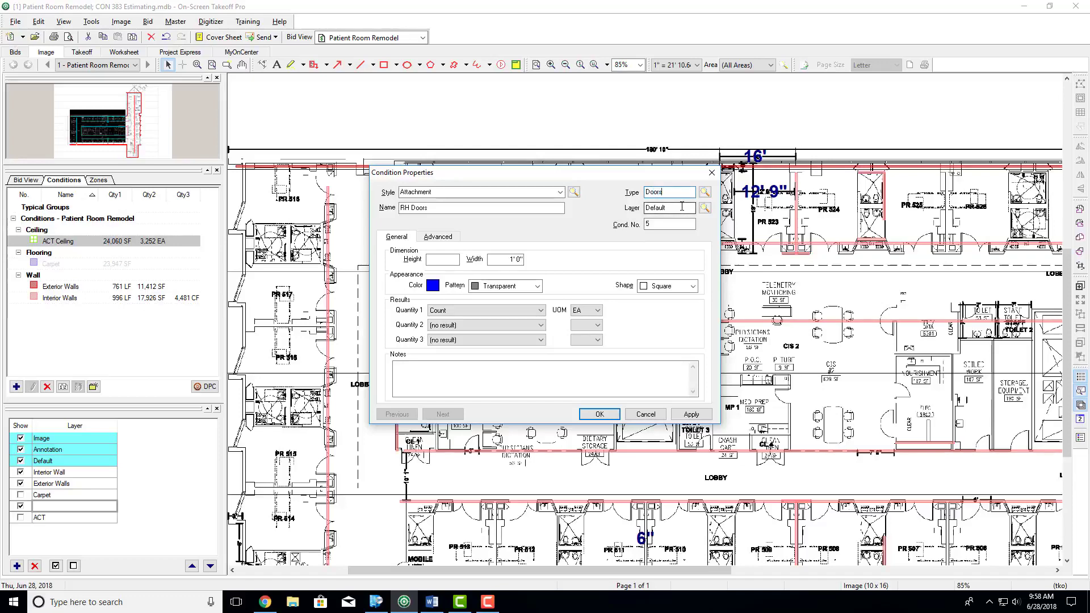
# - Create a bid layer named Doors and assign it to the RH Doors condition
pyautogui.press('Tab')
pyautogui.press('Tab')
pyautogui.write('Do')
pyautogui.click(438, 262)
pyautogui.click(535, 326)
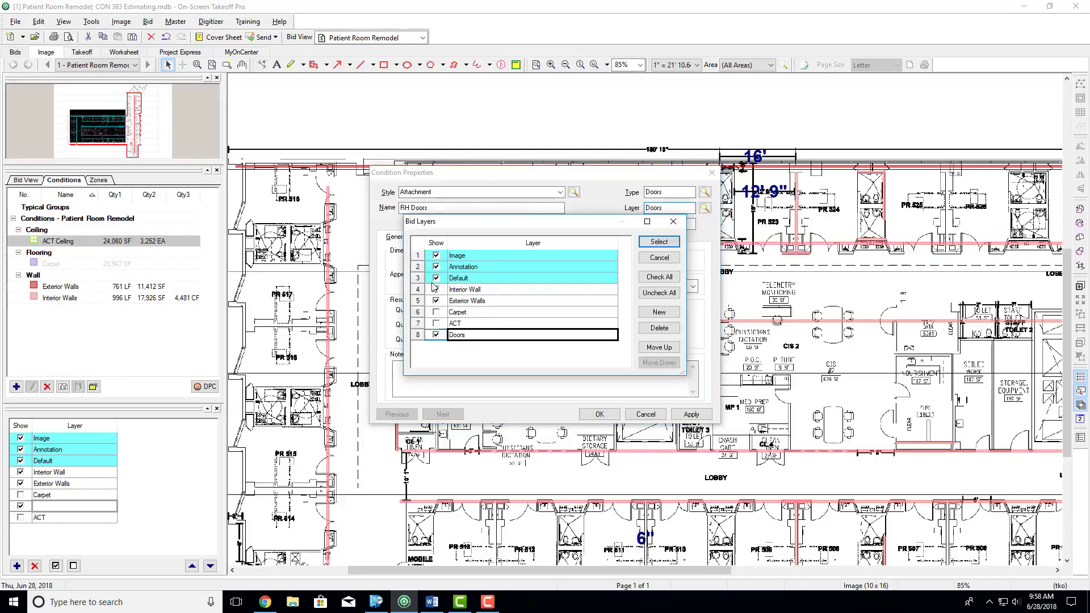
pyautogui.click(663, 243)
# - Set the RH Doors condition's height to 7' 0", width to 3' 0" and color to purple
pyautogui.click(452, 261)
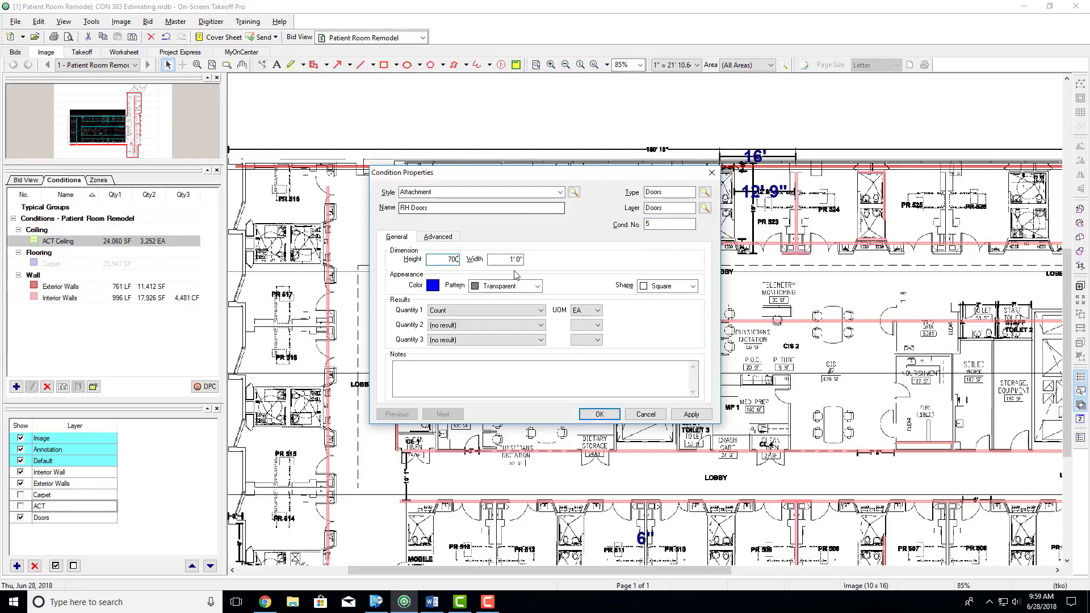
pyautogui.press('Tab')
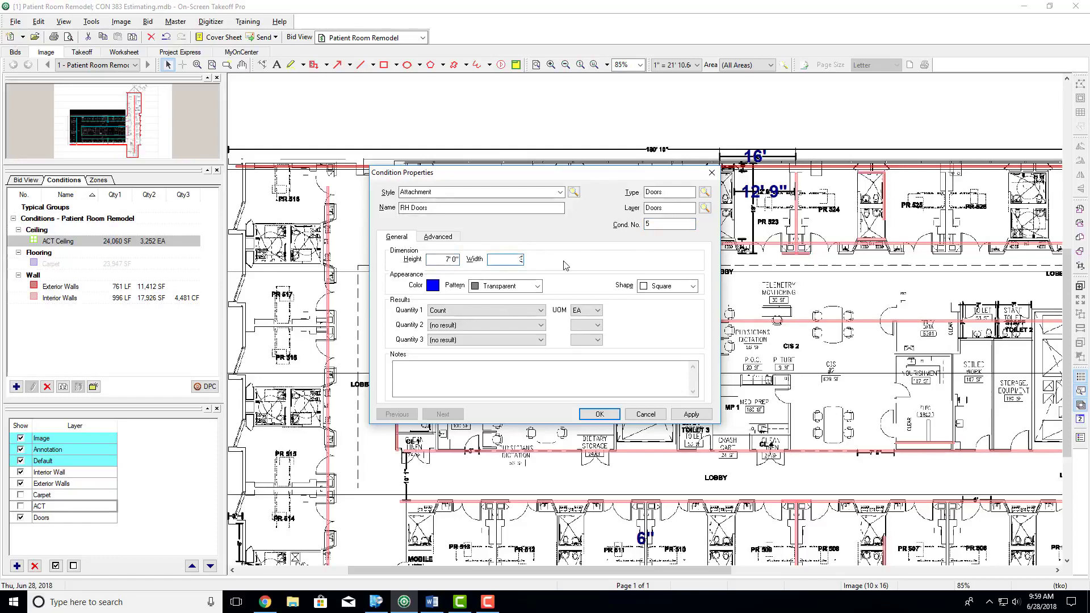
pyautogui.click(434, 287)
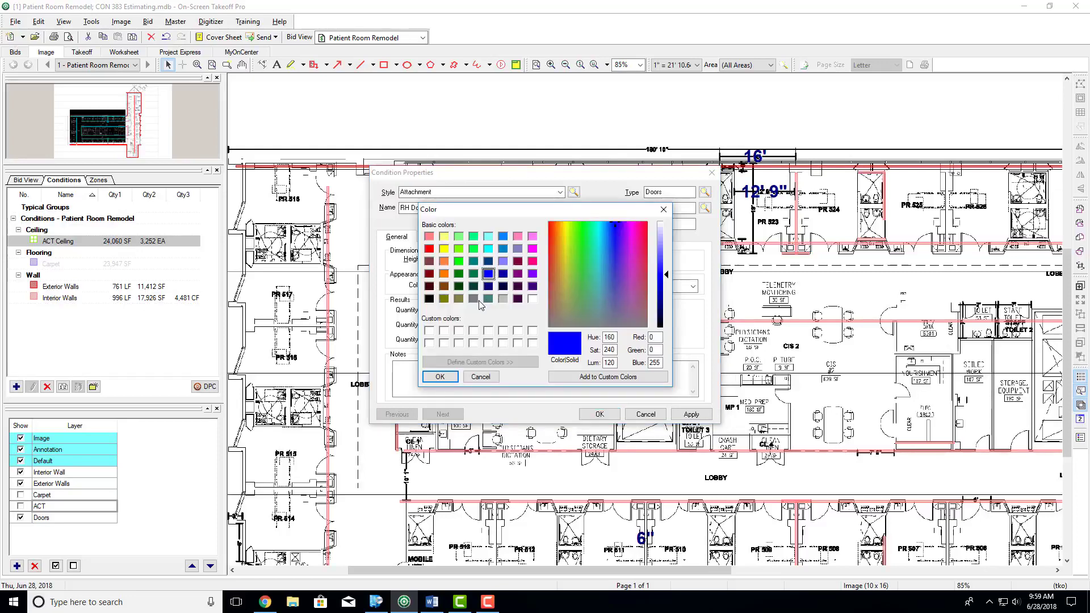
pyautogui.click(518, 274)
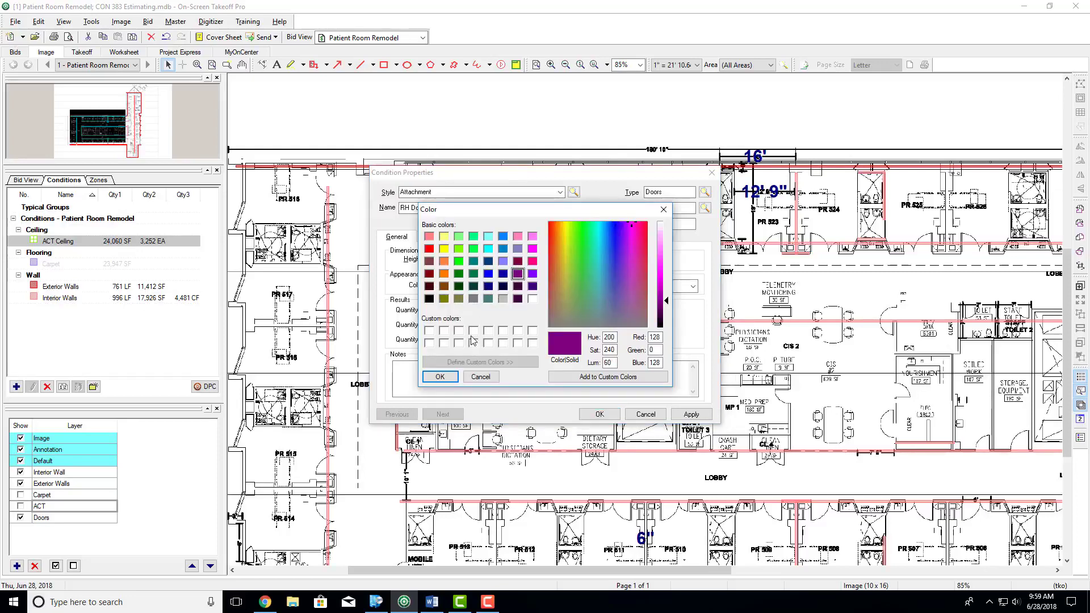
pyautogui.click(440, 376)
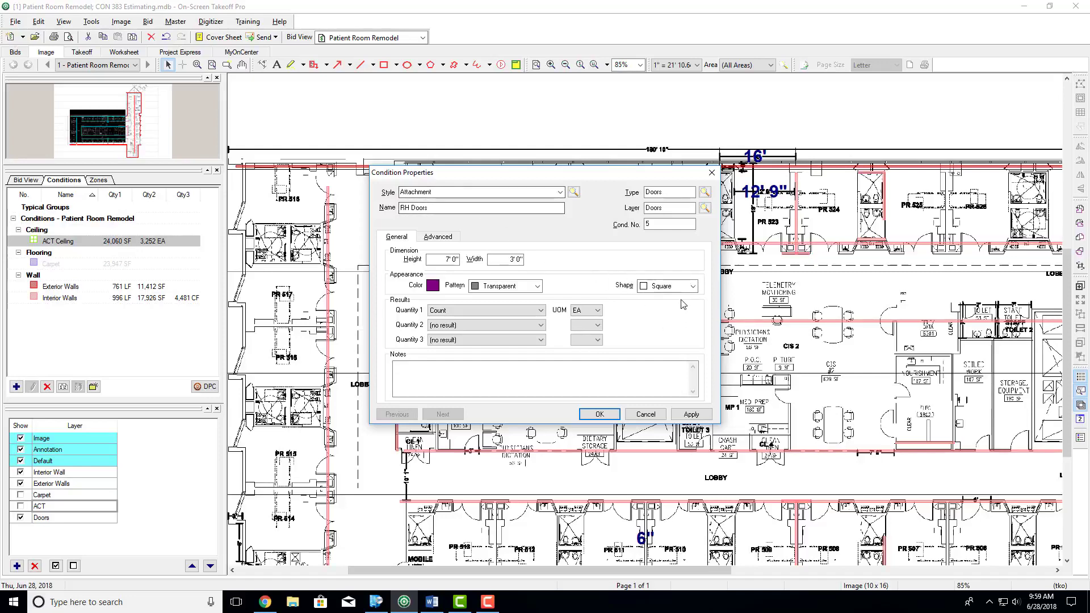
# - Set the condition's shape to RH Door and save the RH Doors condition
pyautogui.click(692, 287)
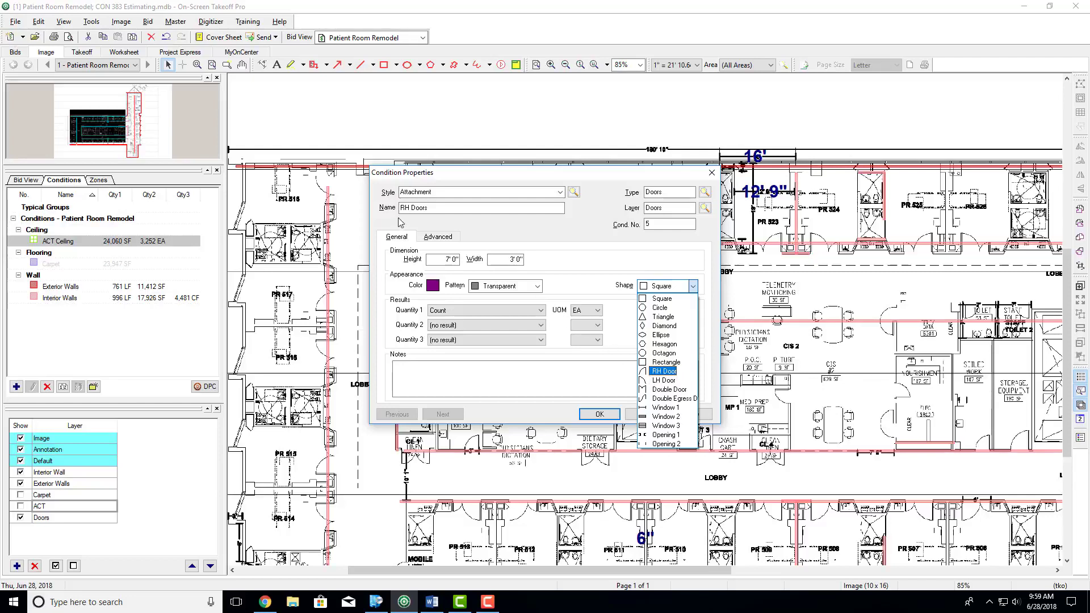
pyautogui.click(655, 372)
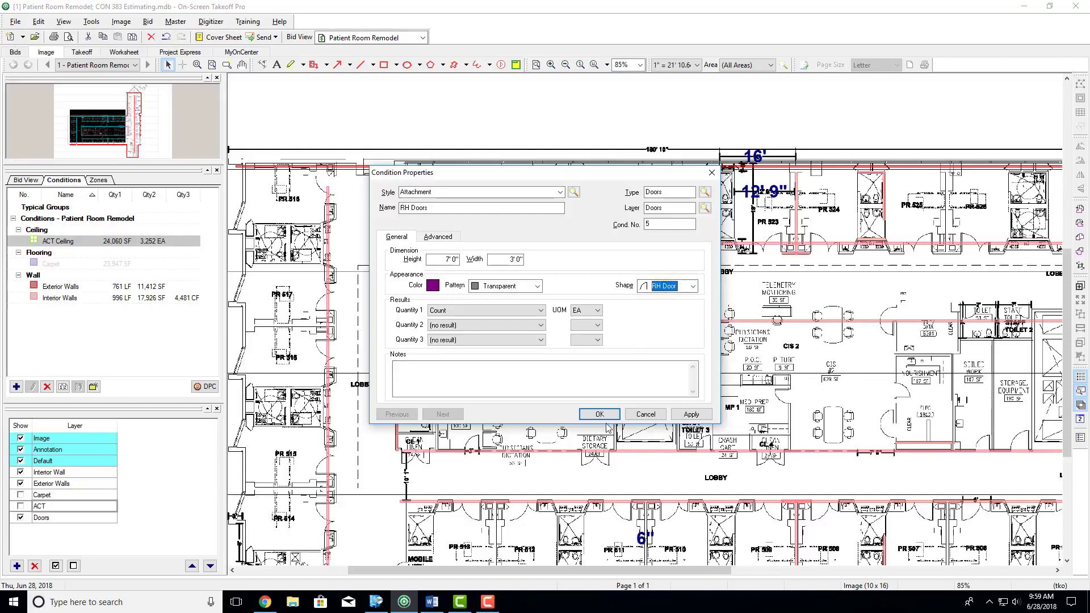
pyautogui.click(599, 415)
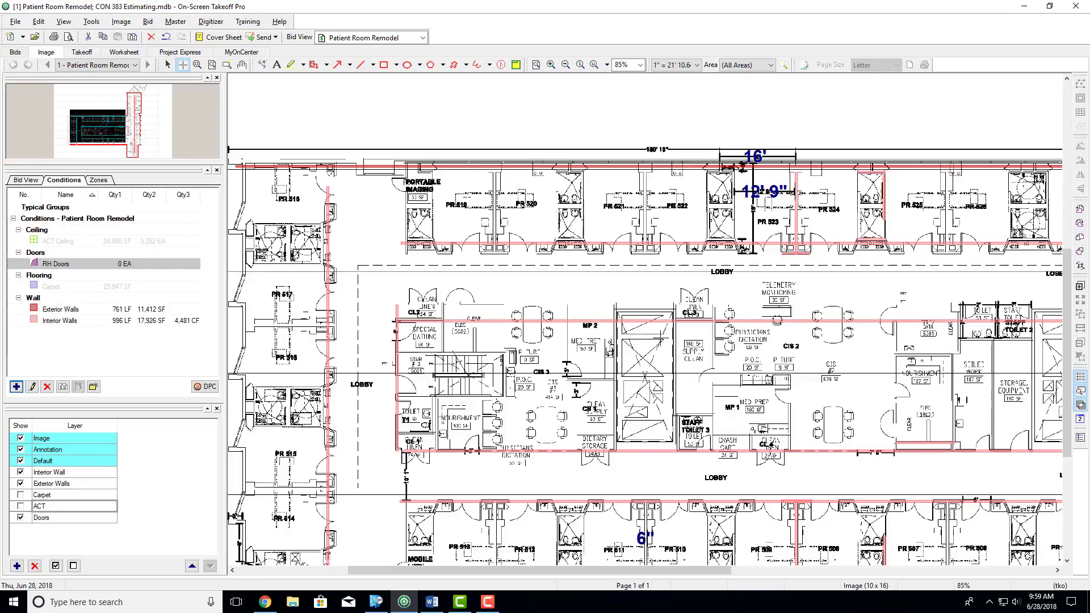
pyautogui.scroll(2, 493, 332)
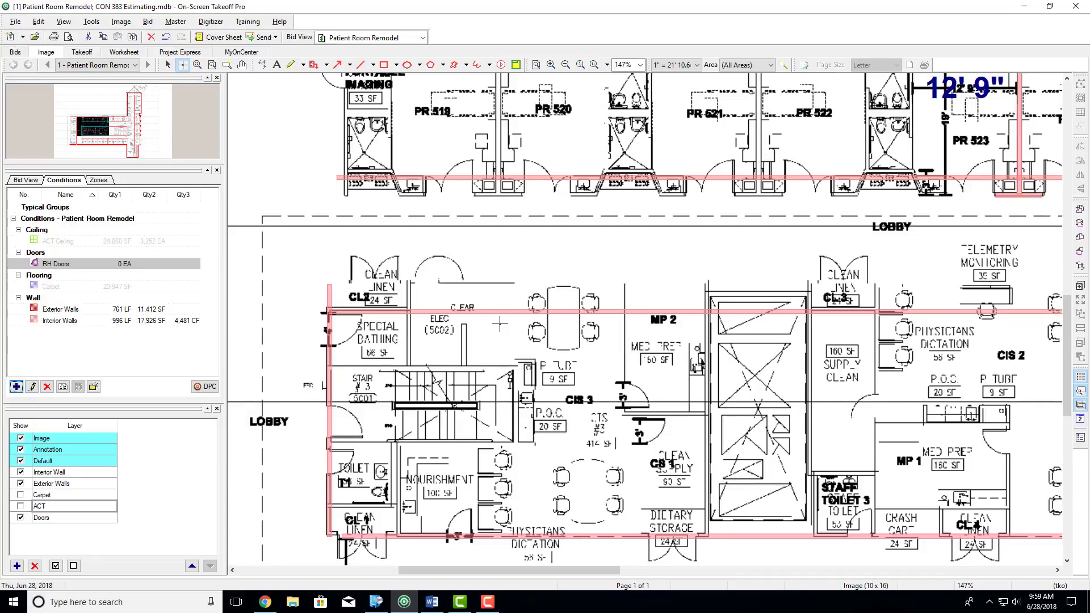
# - Move the long interior wall along the fronts of rooms PR 519 to PR 523 down onto the plan's corridor wall line
pyautogui.scroll(3, 523, 291)
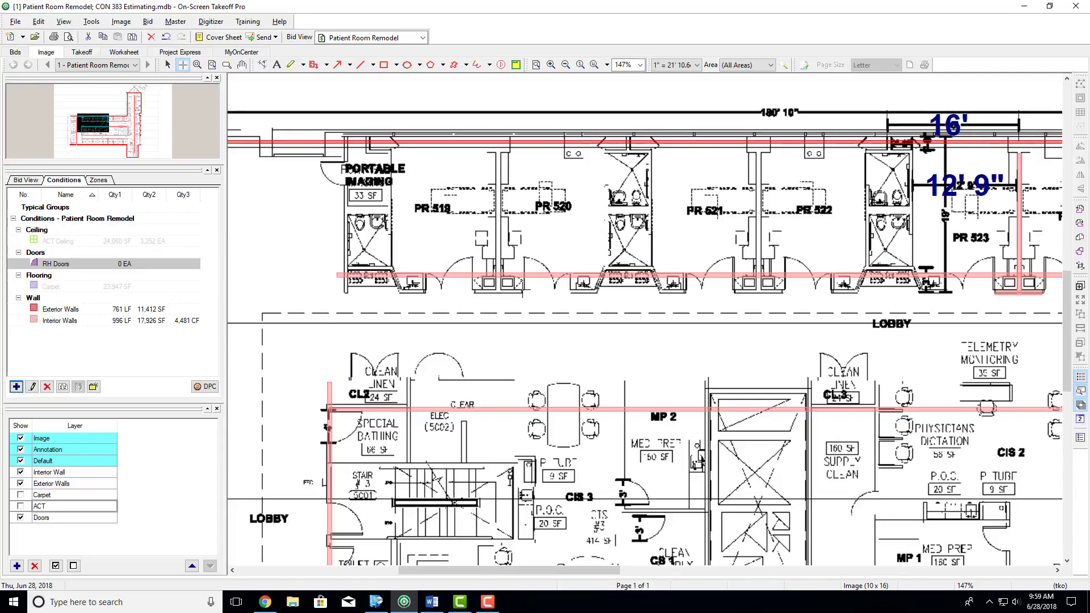
pyautogui.click(390, 349)
pyautogui.click(49, 323)
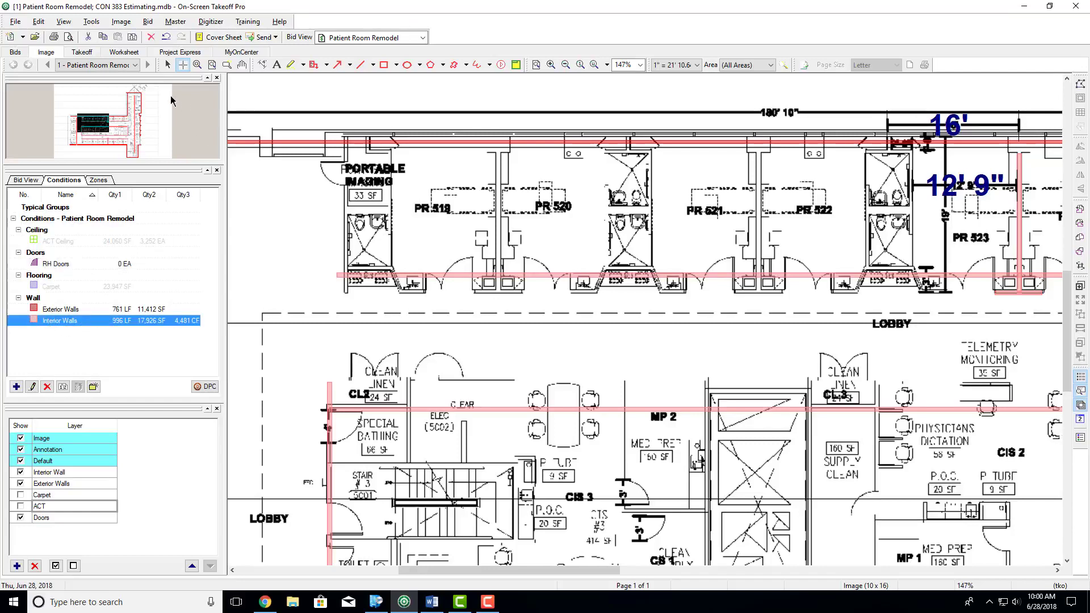
pyautogui.click(168, 65)
pyautogui.click(451, 275)
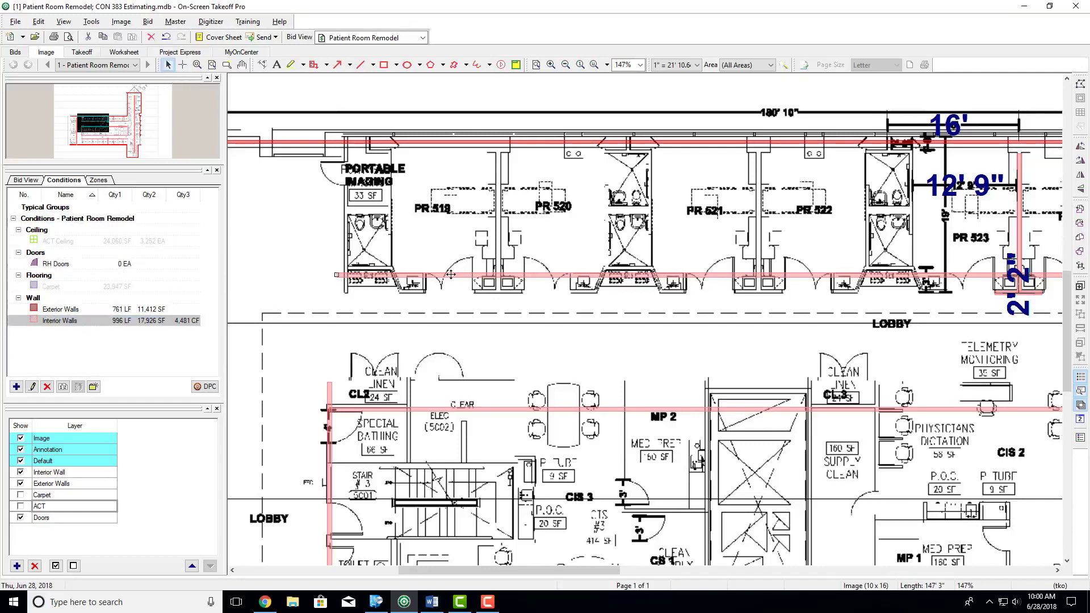
pyautogui.press('Down')
pyautogui.press('Down')
pyautogui.press('Down')
pyautogui.press('Down')
pyautogui.press('Down')
pyautogui.press('Down')
pyautogui.press('Down')
pyautogui.press('Down')
pyautogui.press('Down')
pyautogui.press('Down')
pyautogui.press('Down')
pyautogui.press('Down')
pyautogui.press('Down')
pyautogui.press('Down')
pyautogui.press('Down')
pyautogui.press('Down')
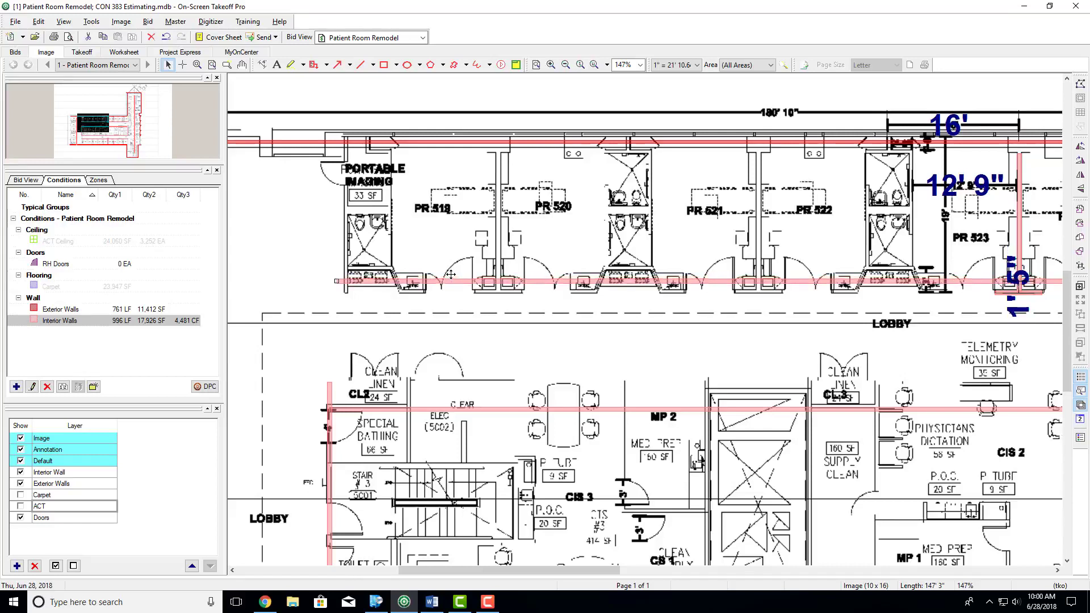
pyautogui.press('Down')
pyautogui.press('Down')
pyautogui.press('Down')
pyautogui.press('Down')
pyautogui.press('Down')
pyautogui.press('Down')
pyautogui.press('Down')
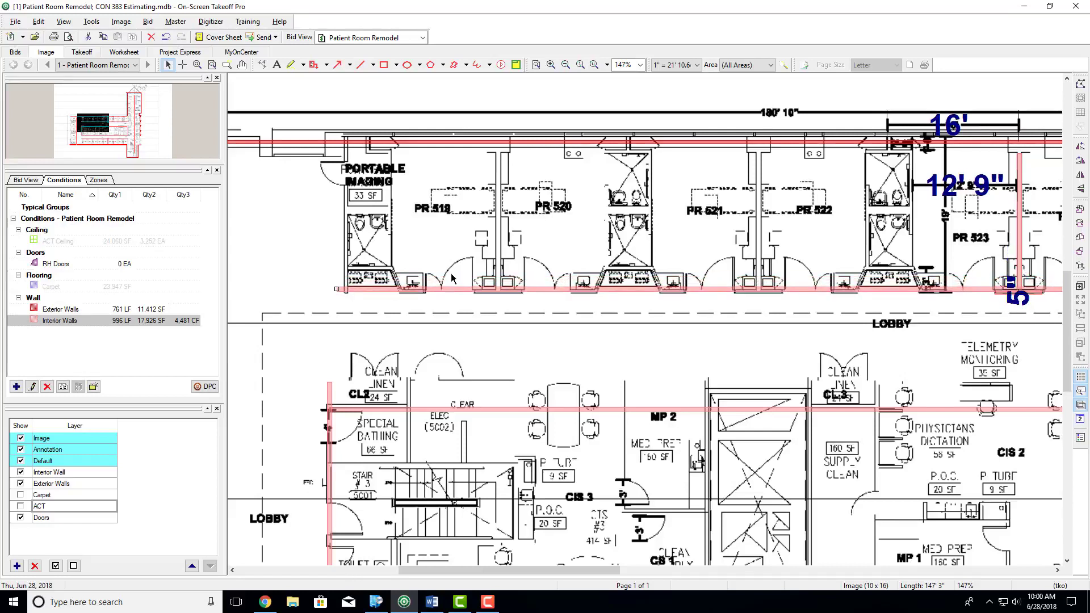
pyautogui.press('Down')
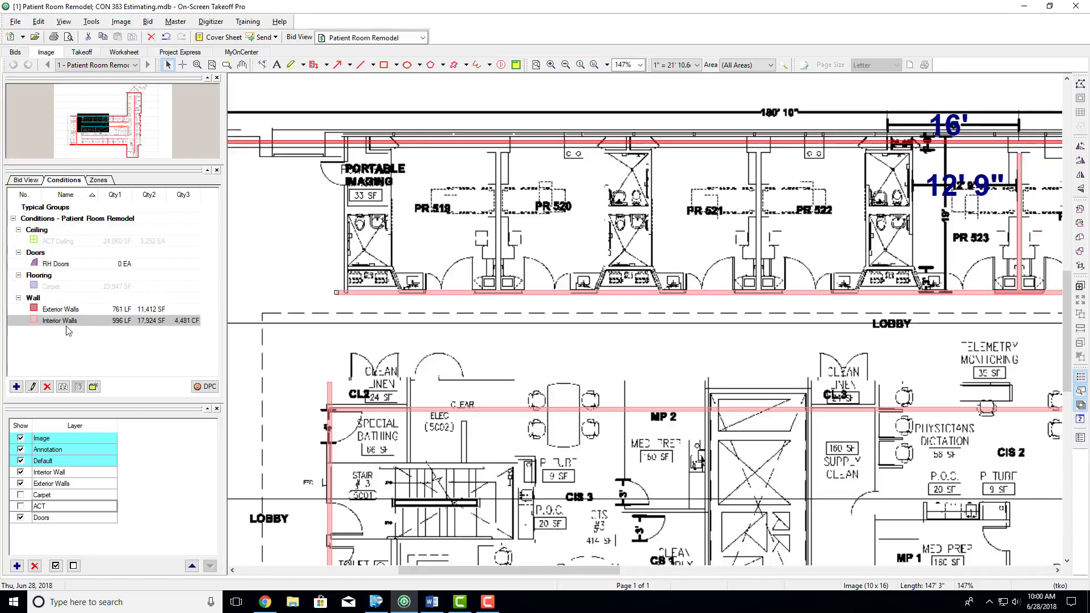
# - Place RH Doors on the corridor wall at the door openings of rooms PR 519, PR 521, PR 523 and PR 525
pyautogui.click(59, 266)
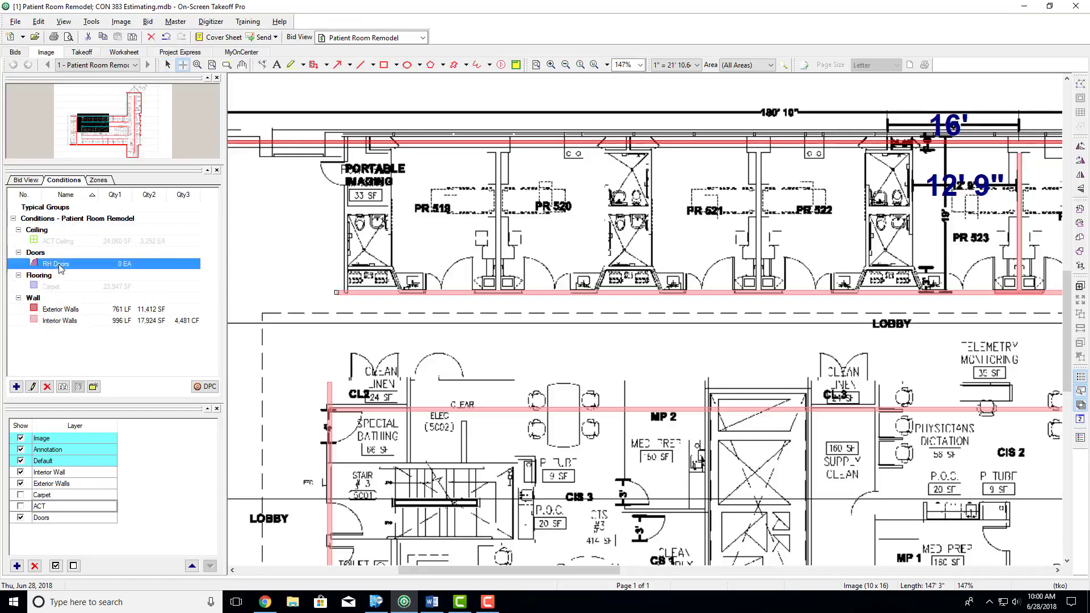
pyautogui.click(458, 294)
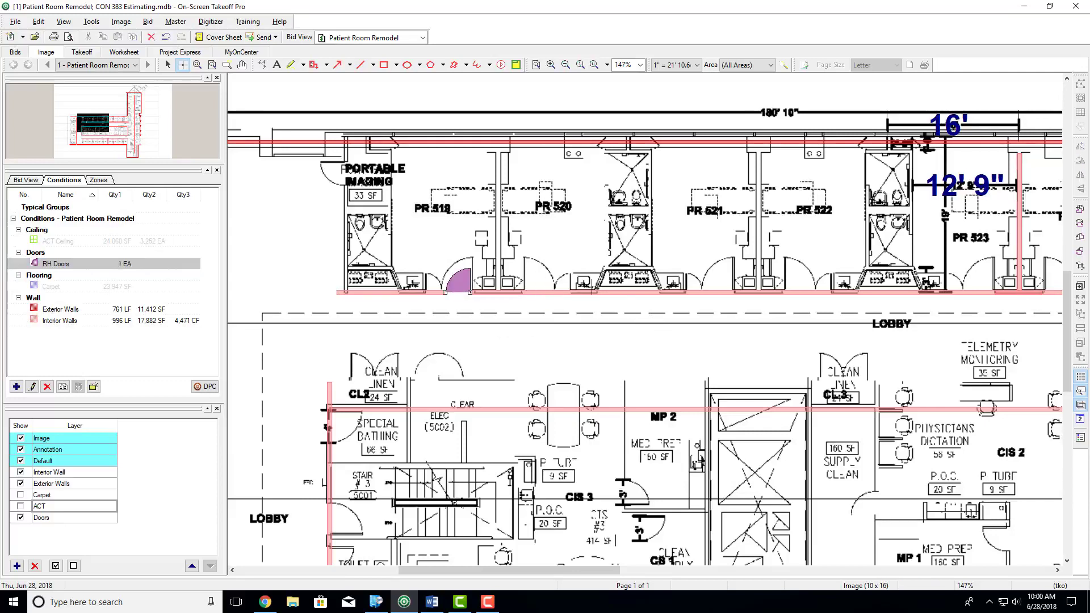
pyautogui.click(719, 293)
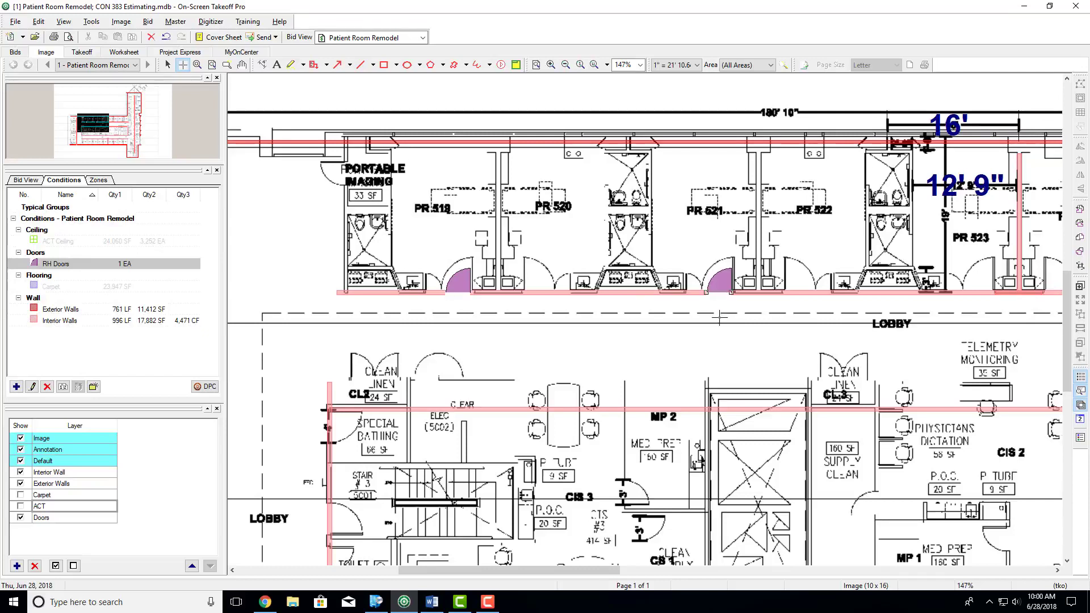
pyautogui.hscroll(3, 712, 339)
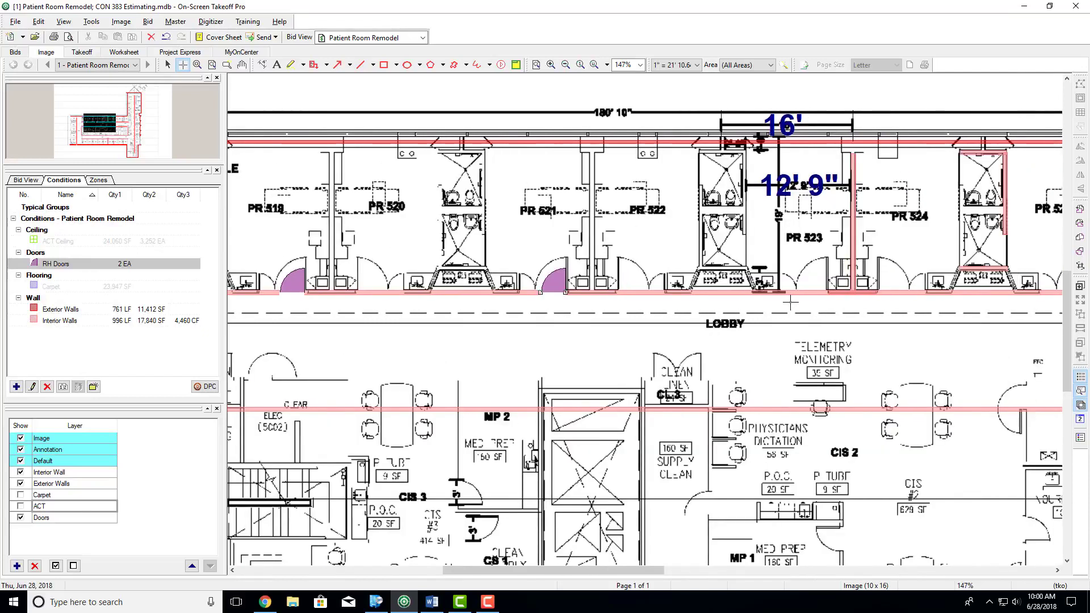
pyautogui.click(816, 293)
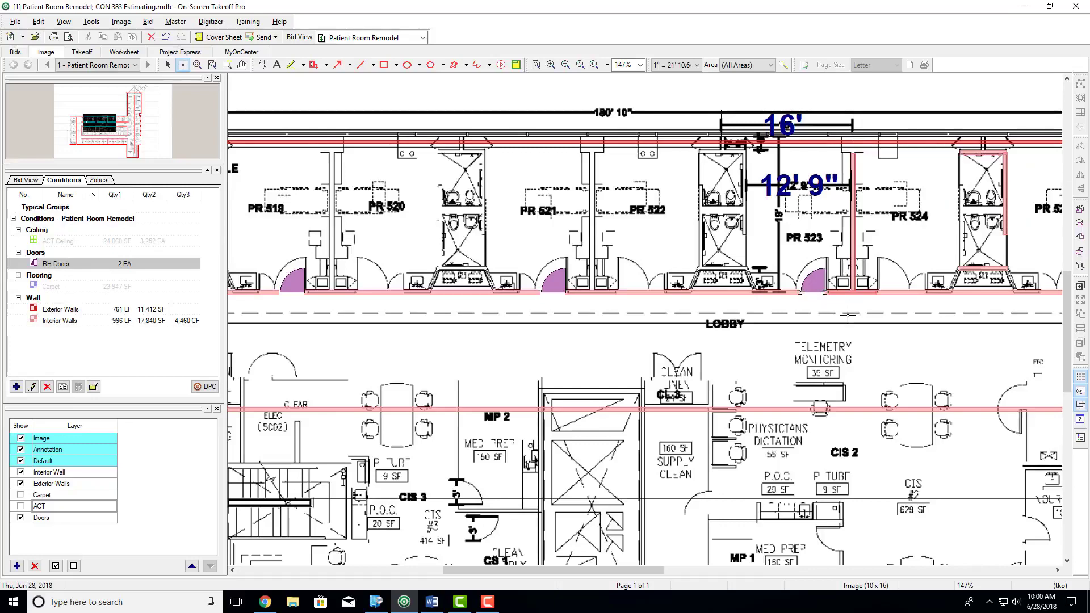
pyautogui.hscroll(4, 846, 307)
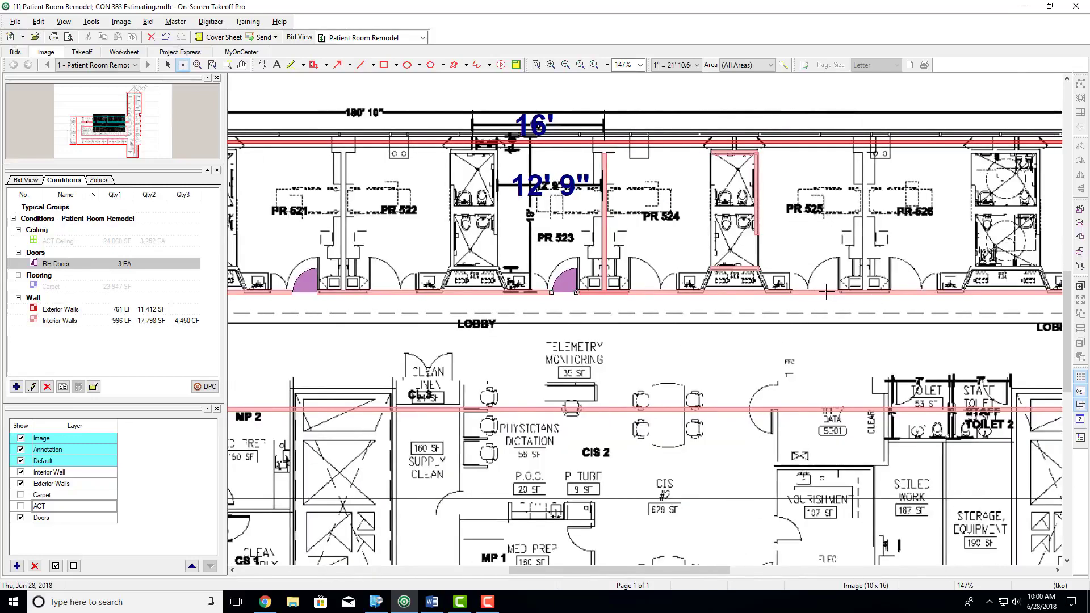
pyautogui.click(826, 292)
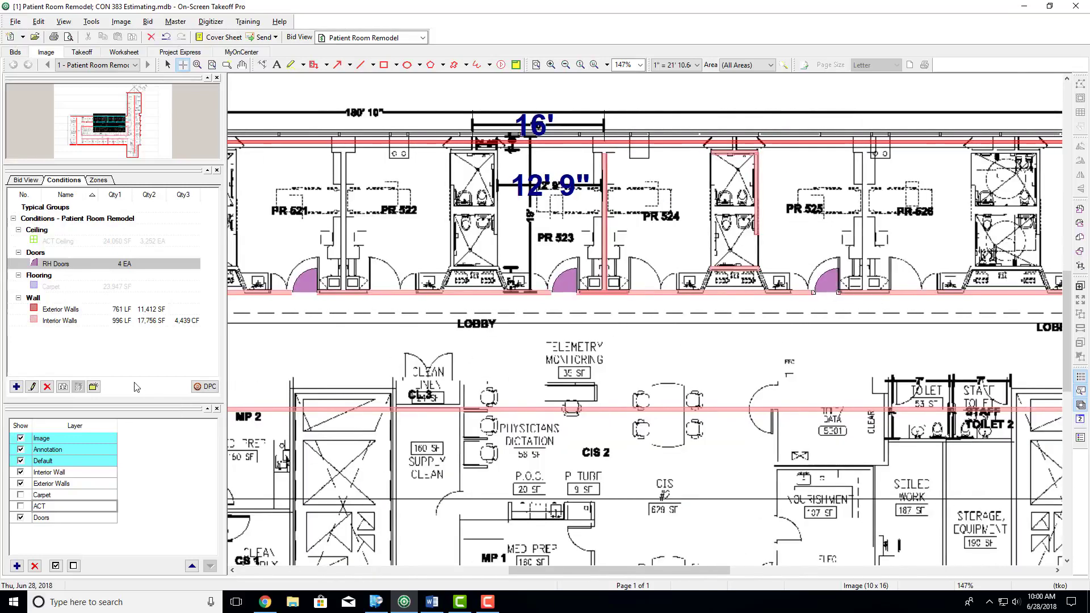
# - Try placing extra RH Doors along the corridor wall between rooms PR 522 and PR 523, and undo them
pyautogui.click(363, 286)
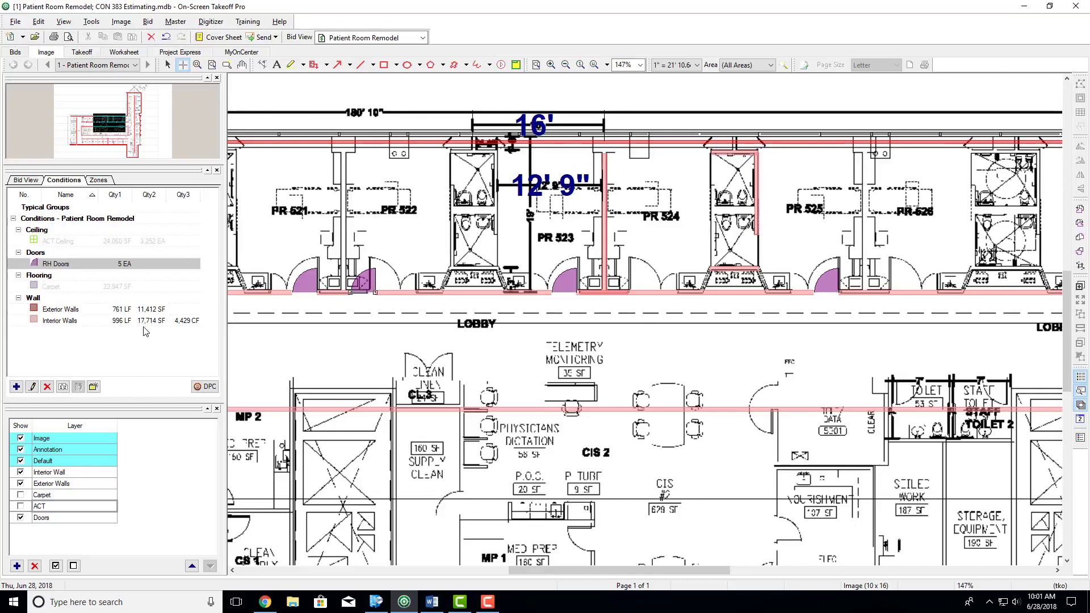
pyautogui.click(401, 292)
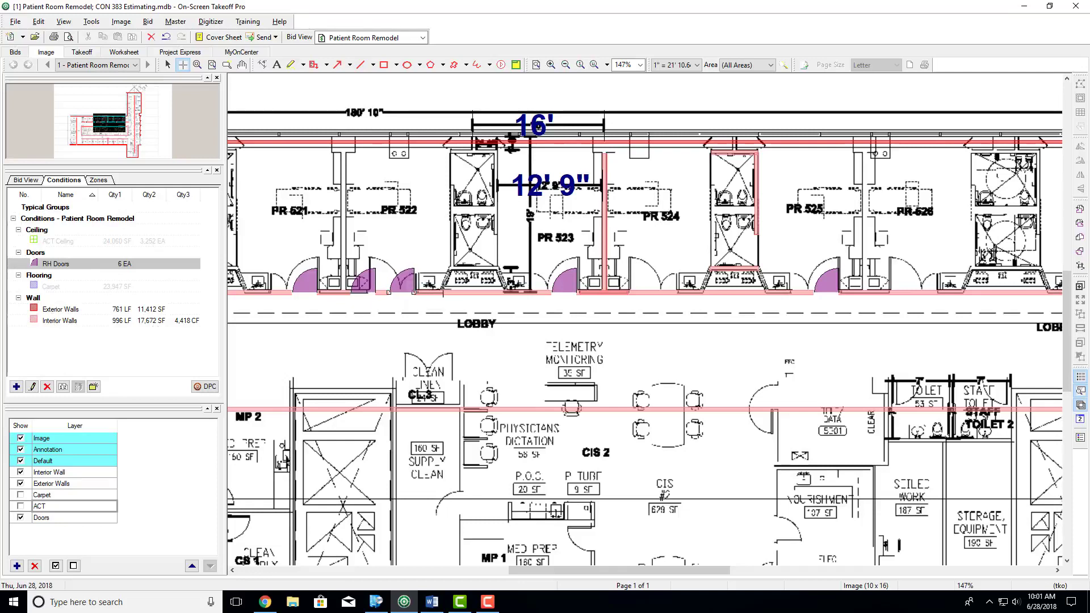
pyautogui.click(449, 283)
pyautogui.click(483, 291)
pyautogui.click(520, 289)
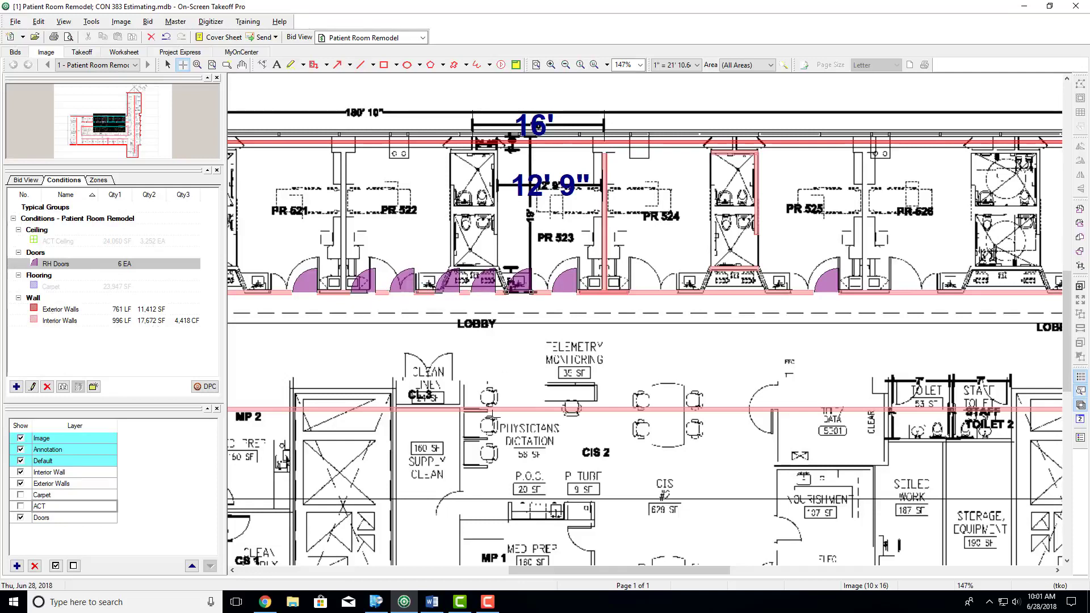
pyautogui.hotkey('ctrl', 'z')
pyautogui.hotkey('ctrl', 'z')
pyautogui.hotkey('ctrl', 'z')
pyautogui.hotkey('ctrl', 'z')
pyautogui.hotkey('ctrl', 'z')
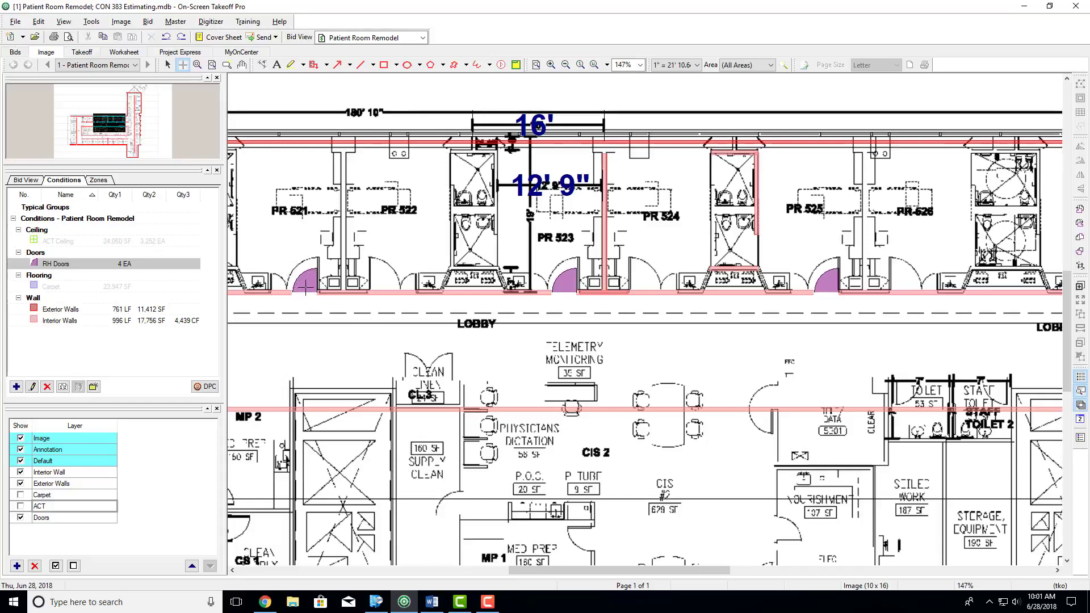
# - Set the RH Doors condition's width to 4' 0" and save the change
pyautogui.doubleClick(58, 265)
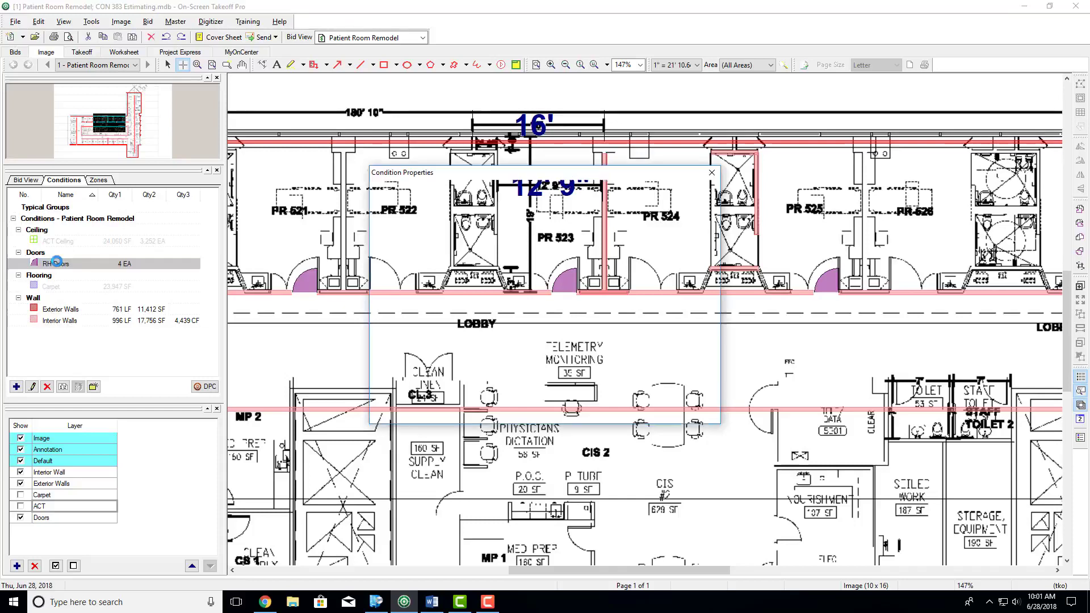
pyautogui.moveTo(510, 260); pyautogui.dragTo(544, 262)
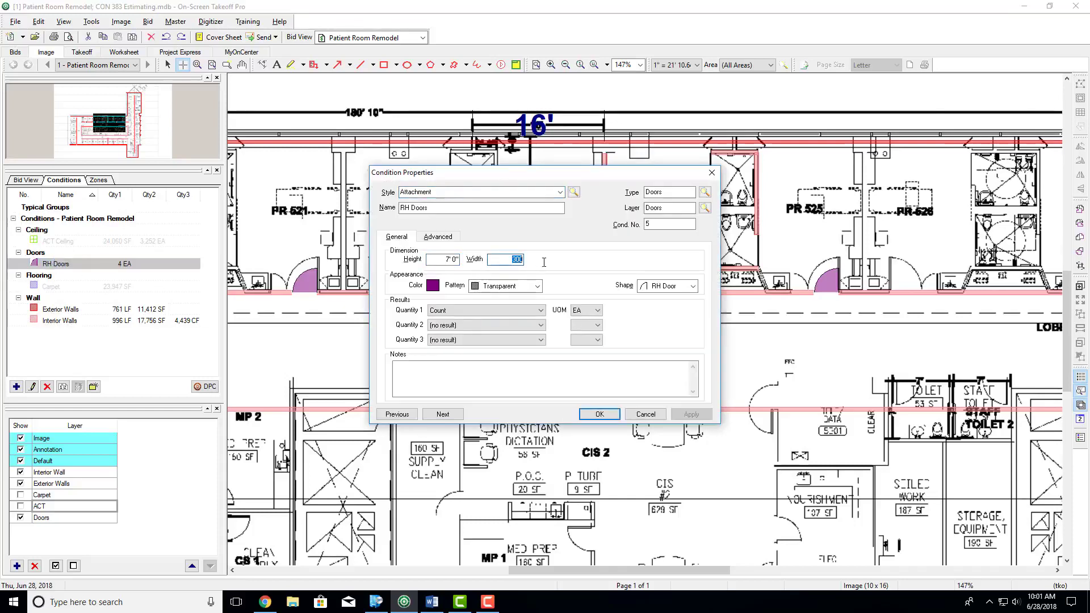
pyautogui.press('Tab')
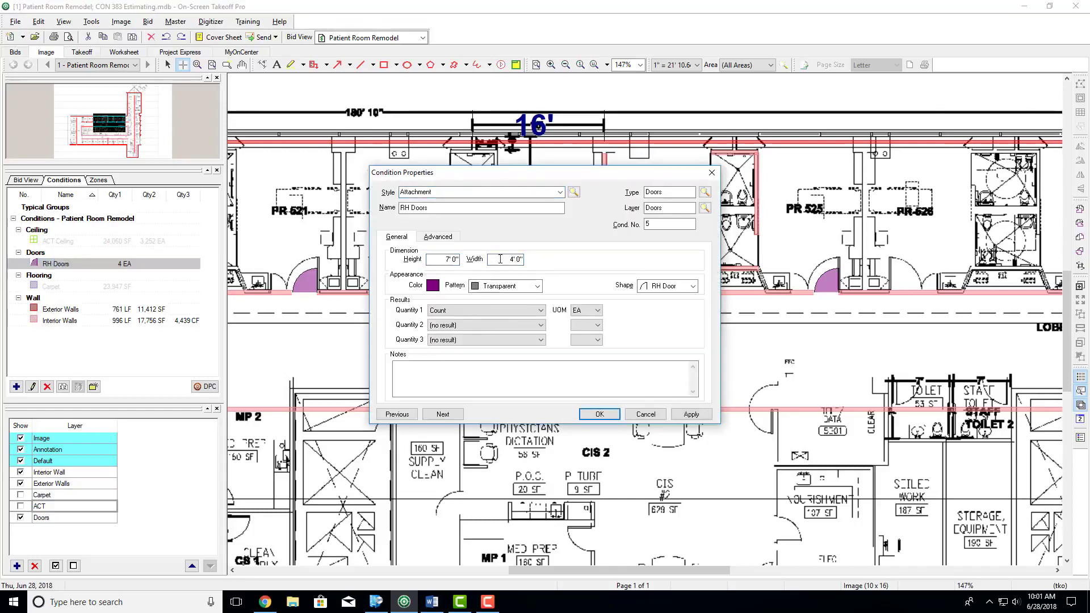
pyautogui.click(601, 415)
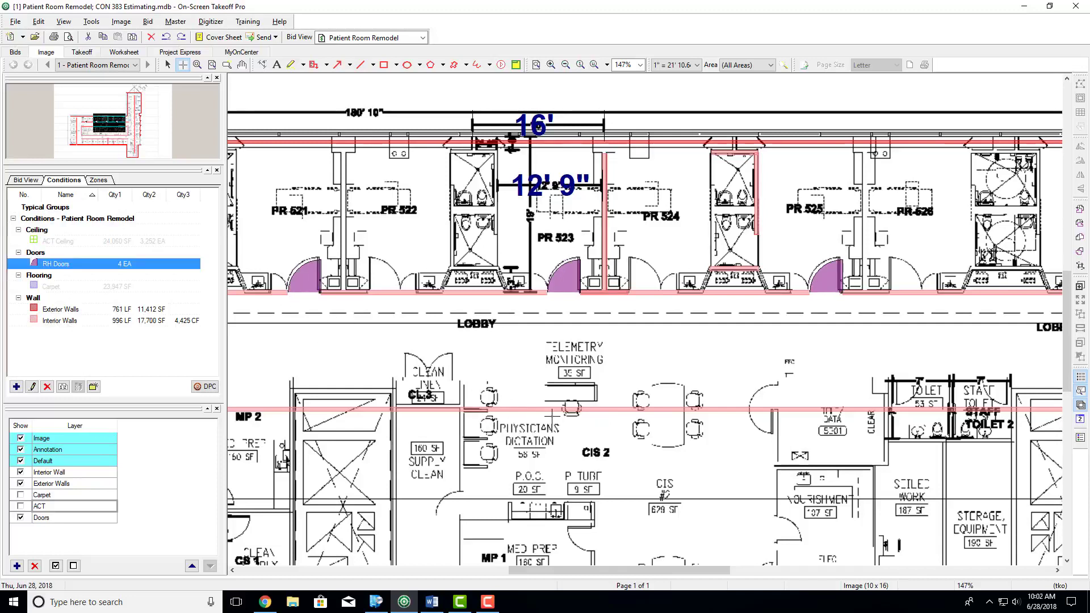
# - Place an RH Doors attachment on the corridor wall at the door opening of room PR 527
pyautogui.scroll(-1, 551, 416)
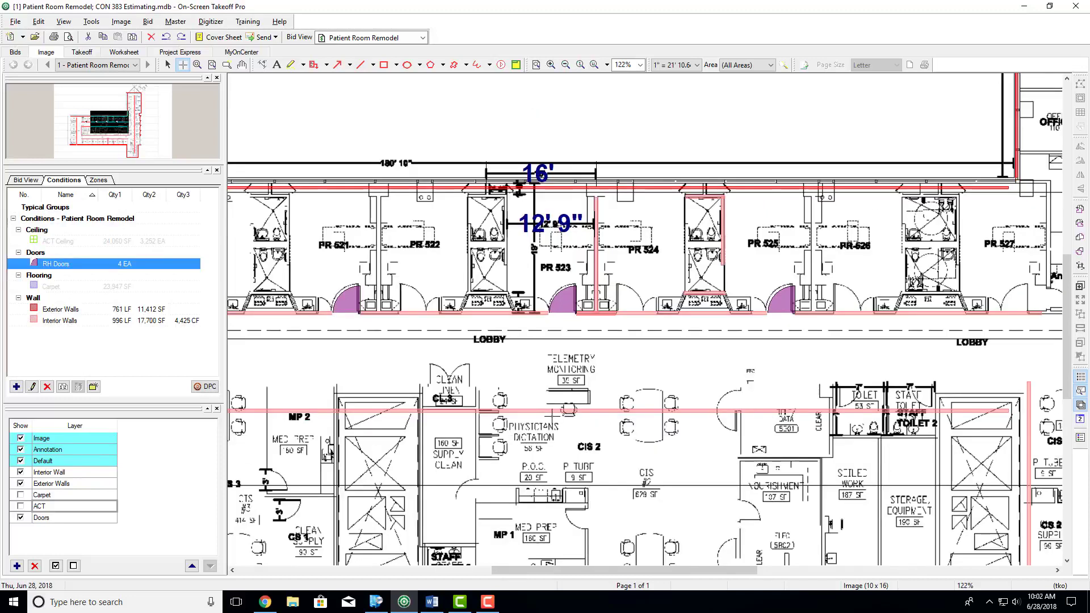
pyautogui.hscroll(2, 551, 416)
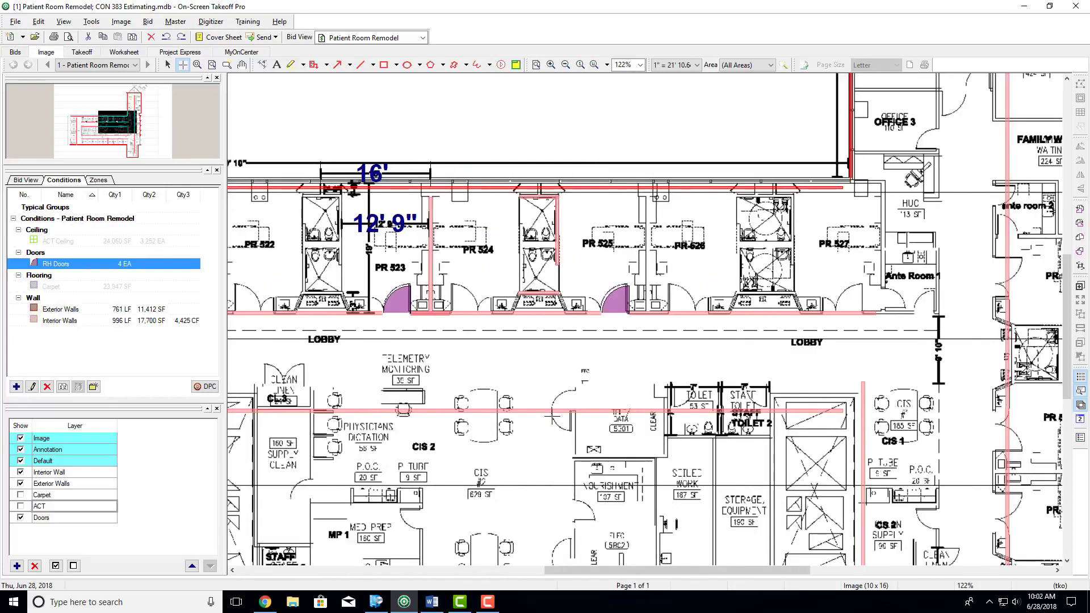
pyautogui.click(851, 313)
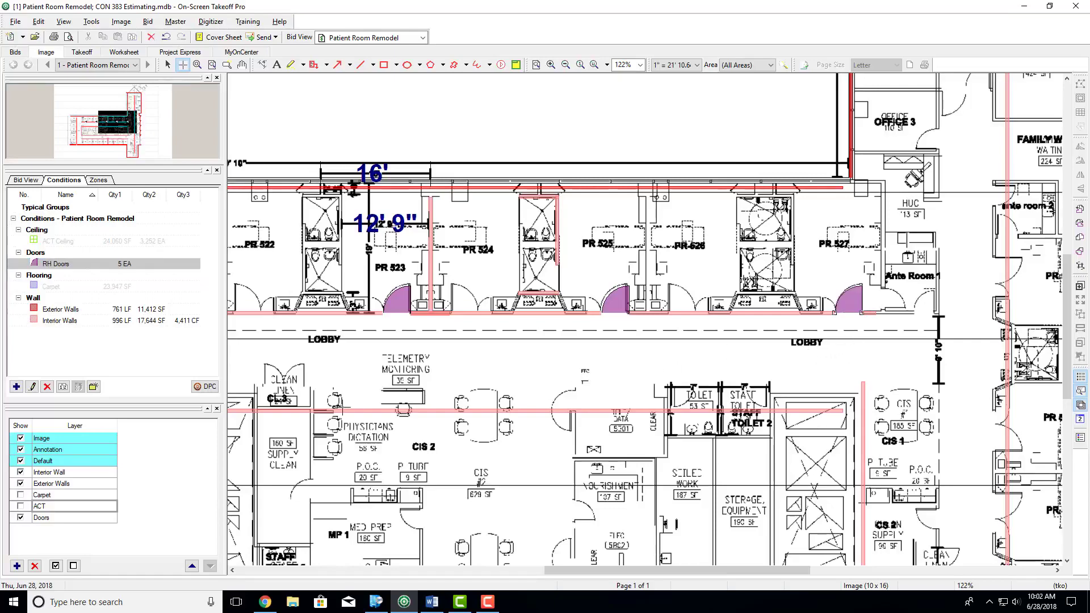
# - Start a new Attachment condition named LF Door with type Doors and assign it to the Doors layer
pyautogui.scroll(-1, 343, 408)
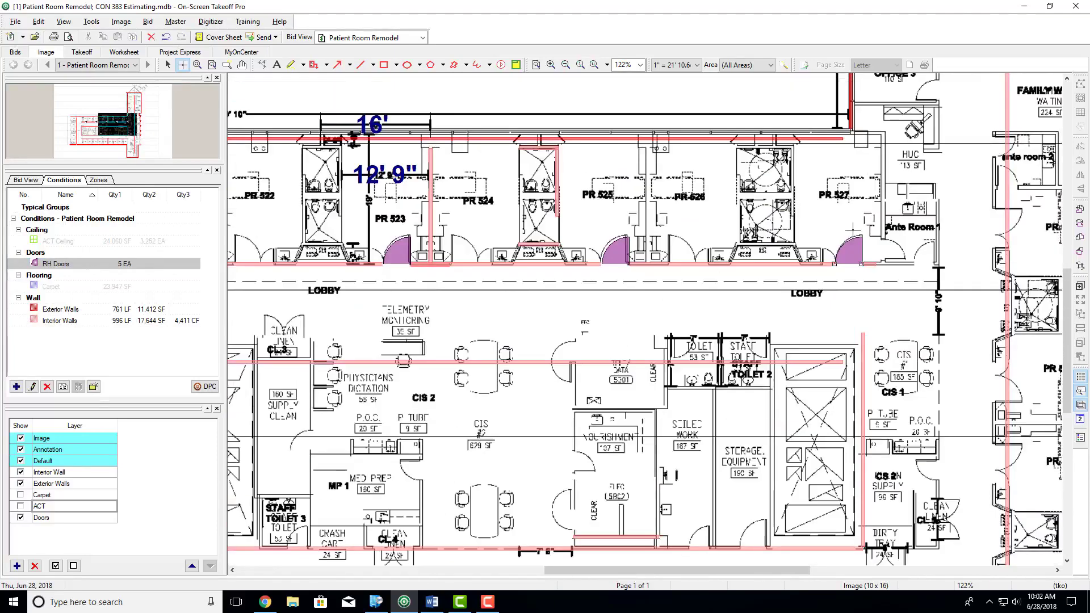
pyautogui.hscroll(-7, 431, 296)
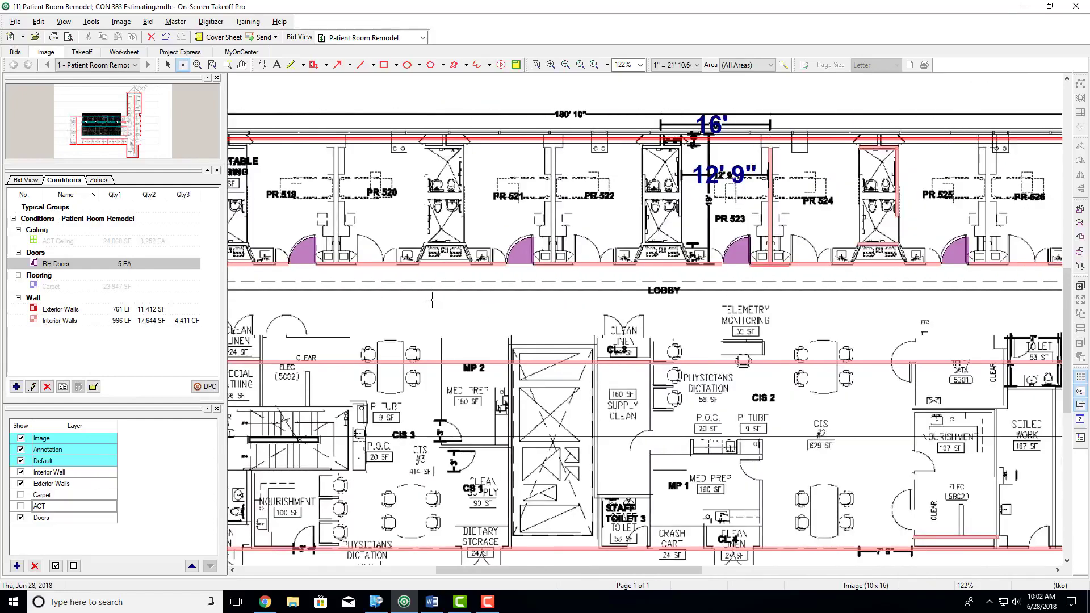
pyautogui.click(15, 387)
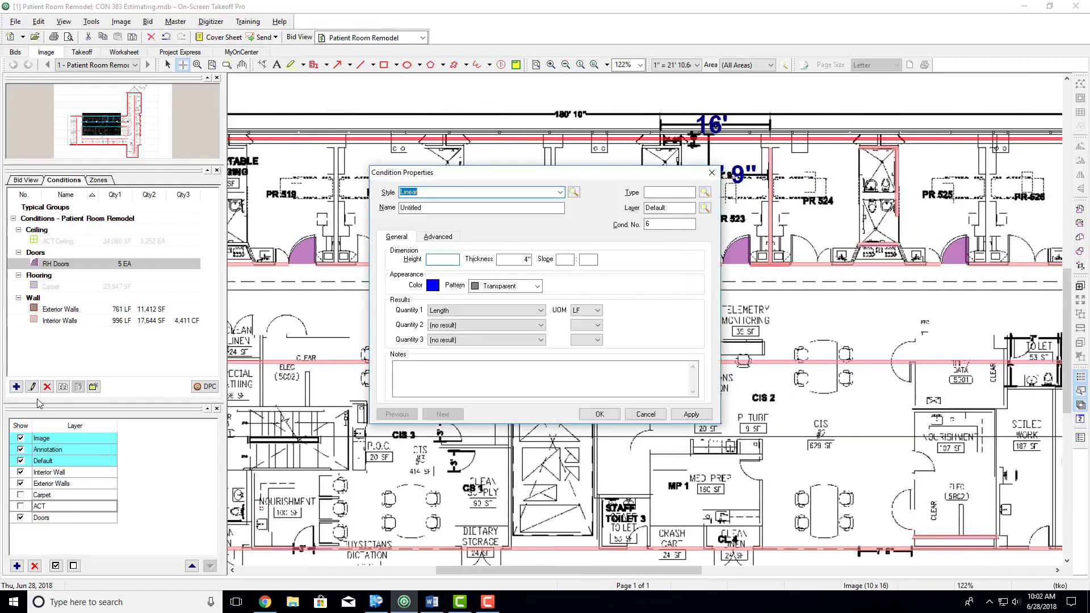
pyautogui.click(560, 192)
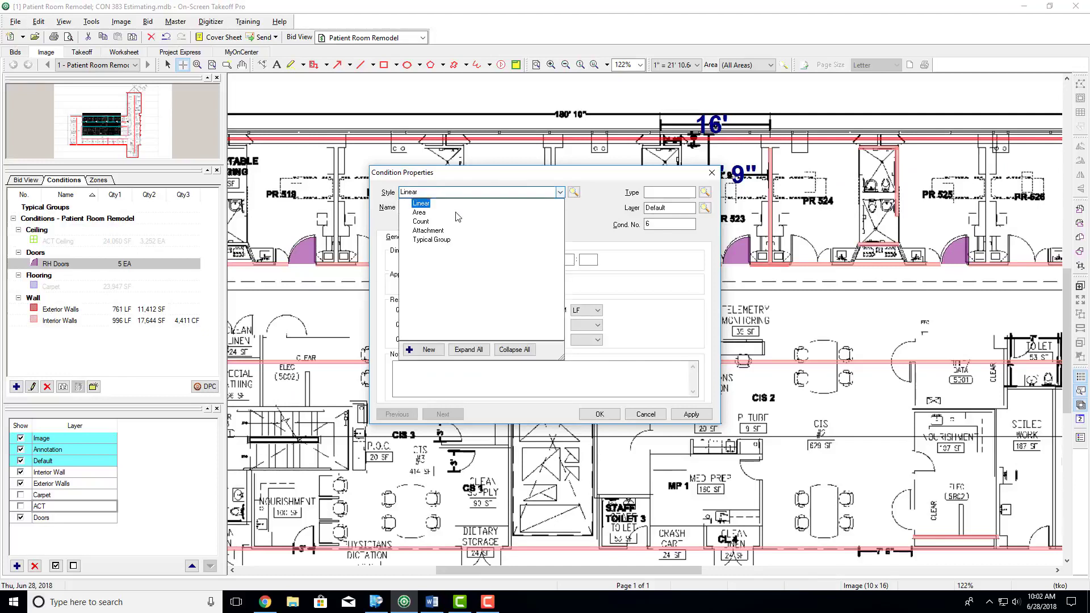
pyautogui.click(428, 231)
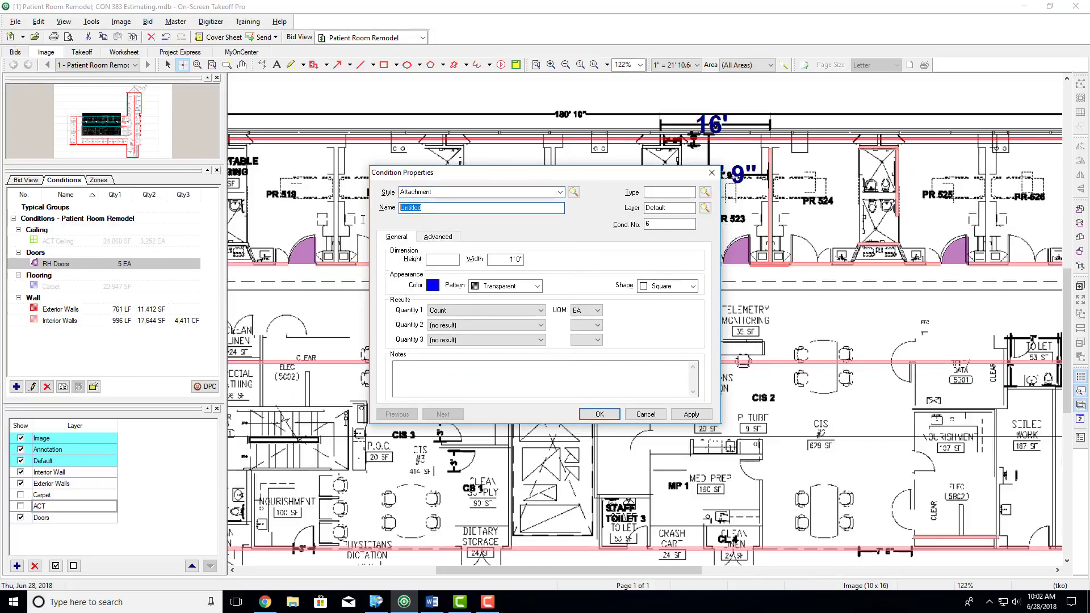
pyautogui.write('LF Door')
pyautogui.click(653, 191)
pyautogui.write('Doors')
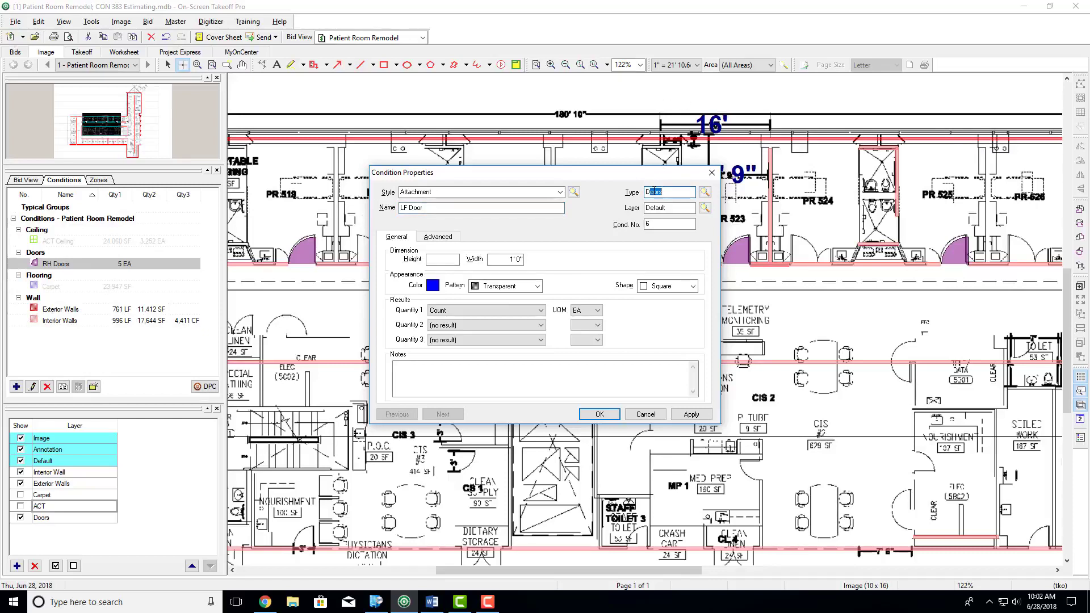
pyautogui.press('Tab')
# - Set the LF Door condition's height to 7' 0", width to 4' 0" and color to a lighter purple with red 191, green 0, blue 191
pyautogui.press('Tab')
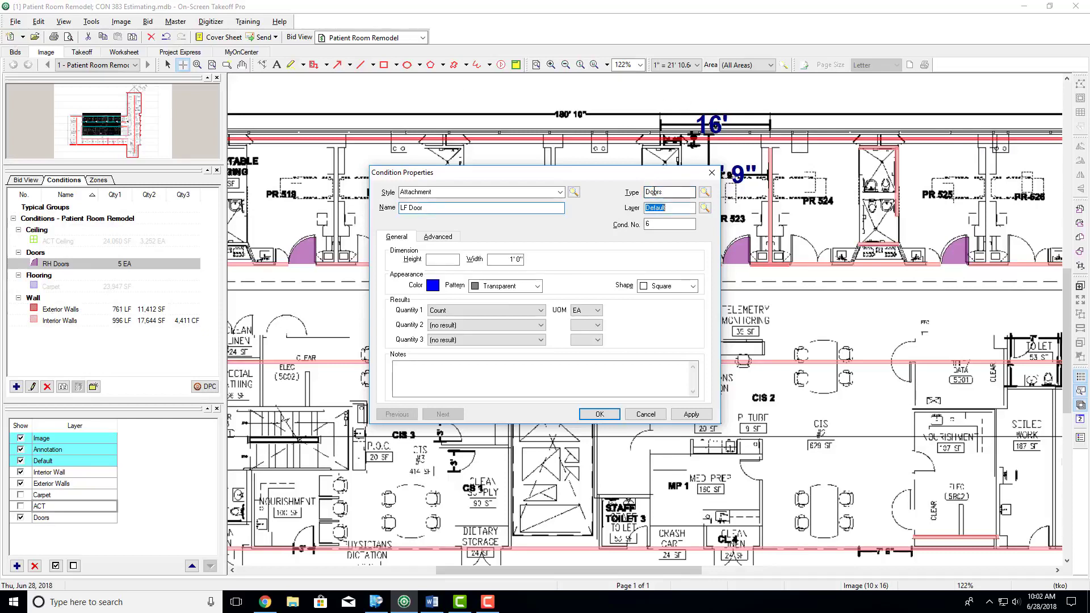
pyautogui.write('Doors')
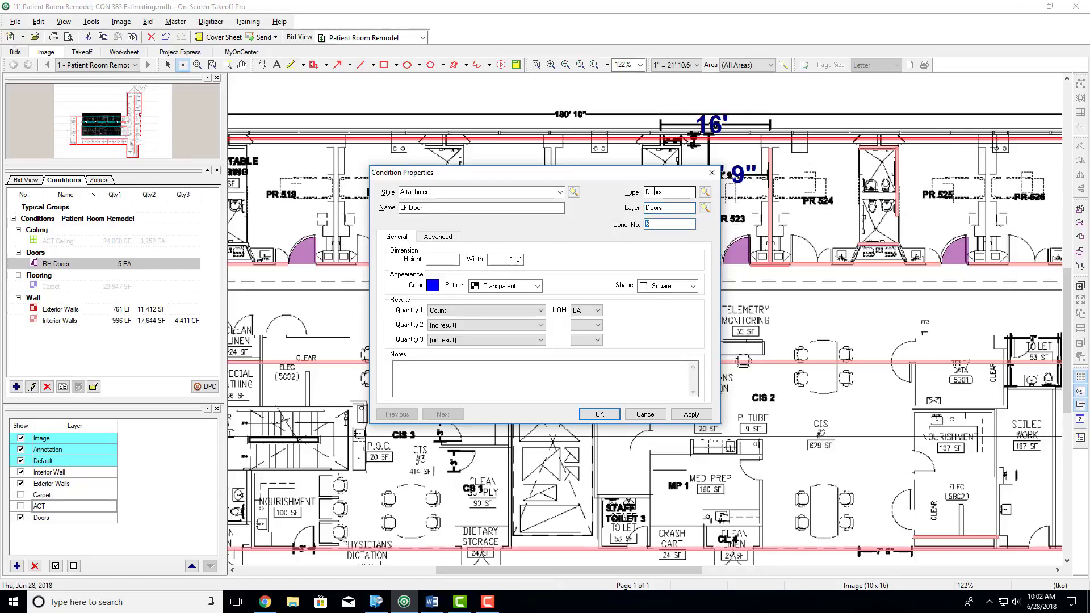
pyautogui.click(451, 261)
pyautogui.write('700')
pyautogui.press('Tab')
pyautogui.write('40')
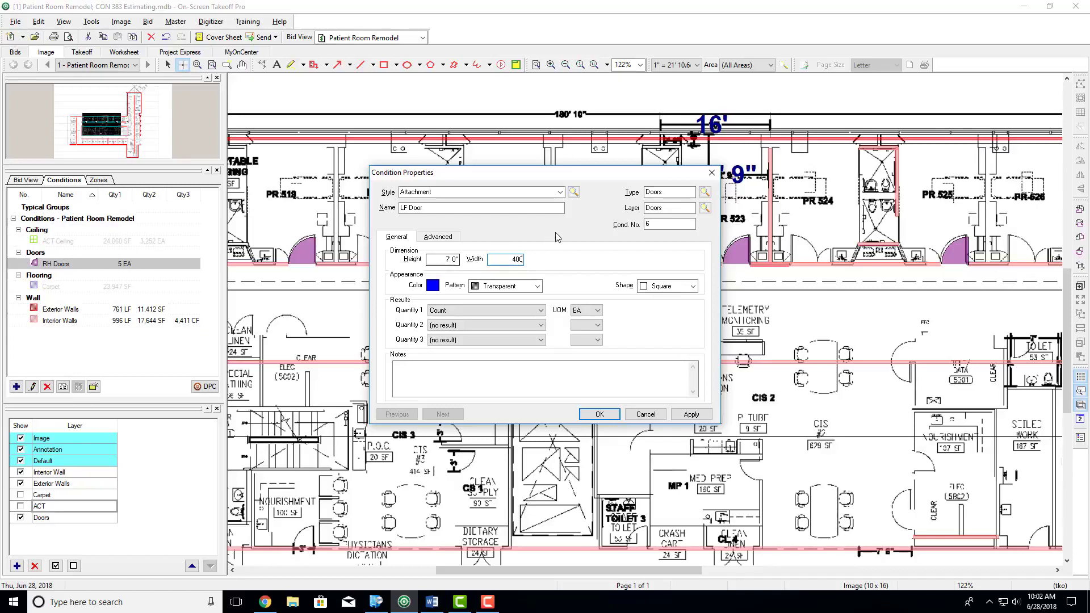
pyautogui.click(434, 285)
pyautogui.click(518, 274)
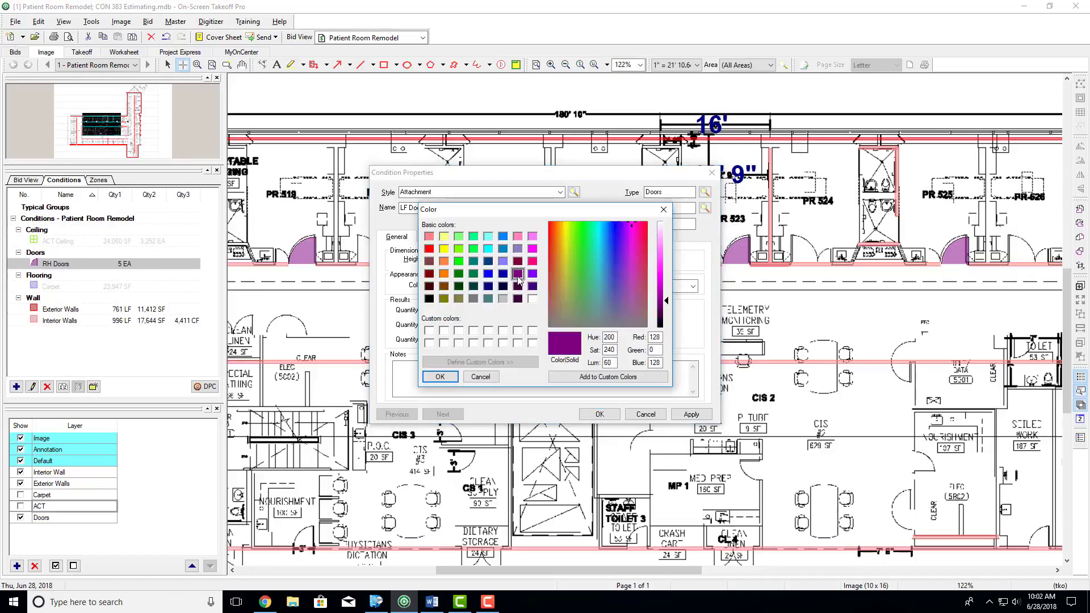
pyautogui.moveTo(670, 302); pyautogui.dragTo(670, 288)
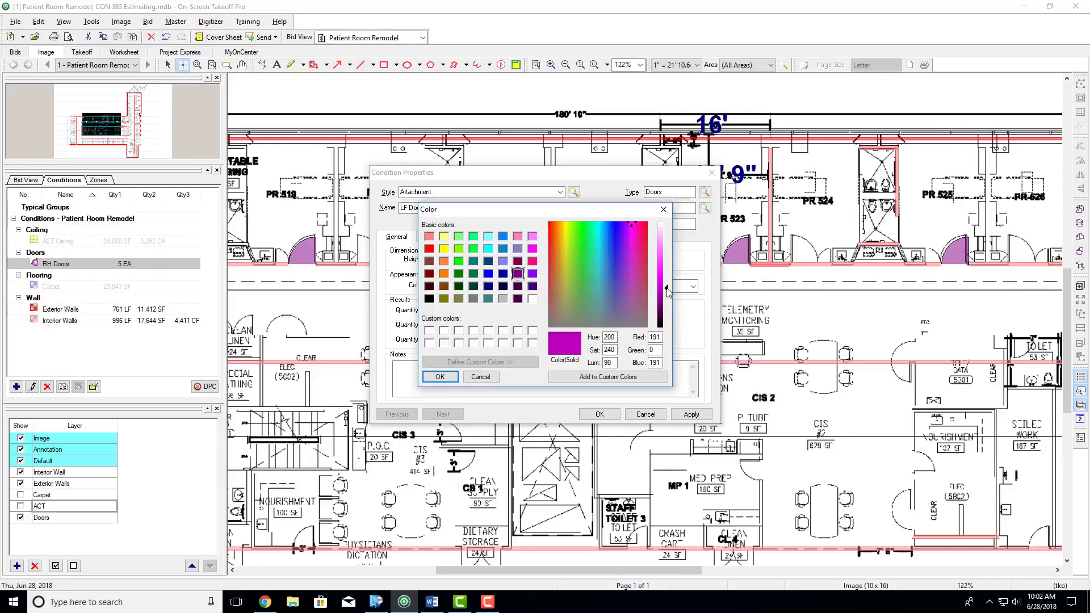
pyautogui.click(443, 377)
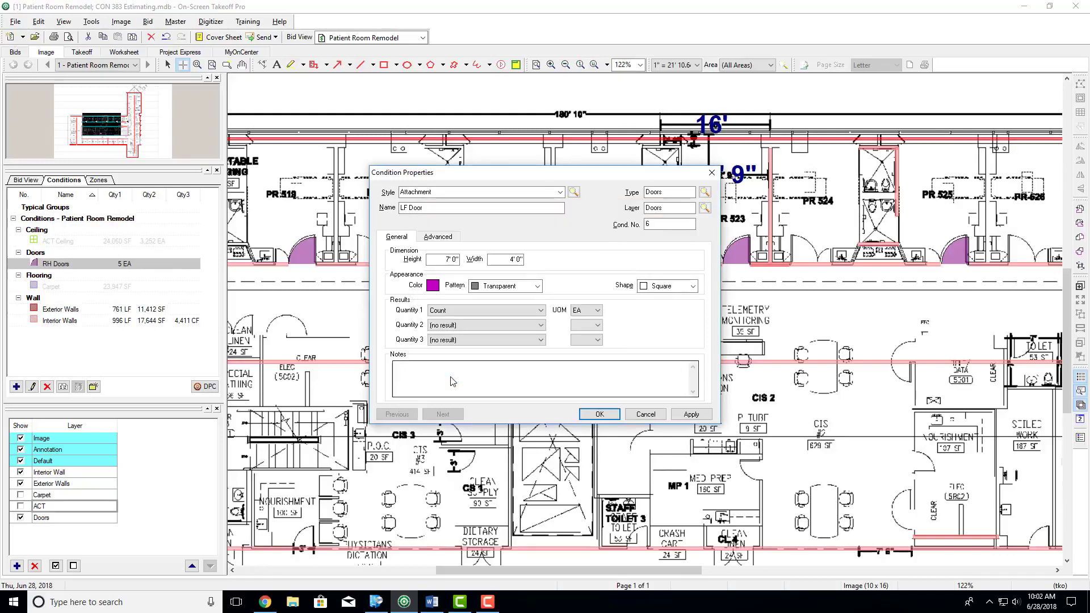
# - Set the LF Door condition's shape to LH Door and save the condition
pyautogui.click(665, 286)
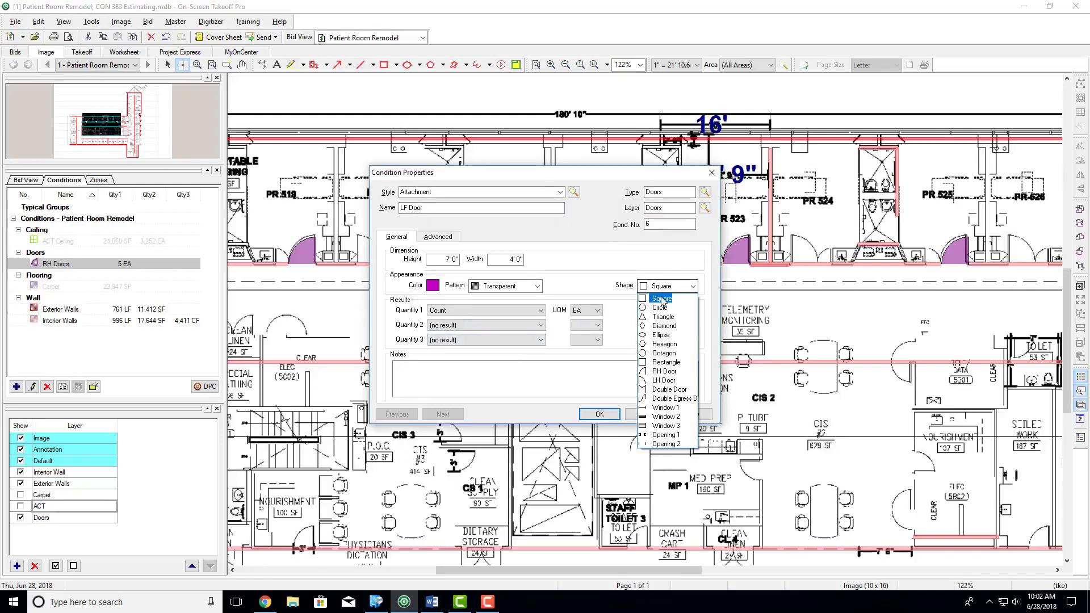
pyautogui.click(659, 382)
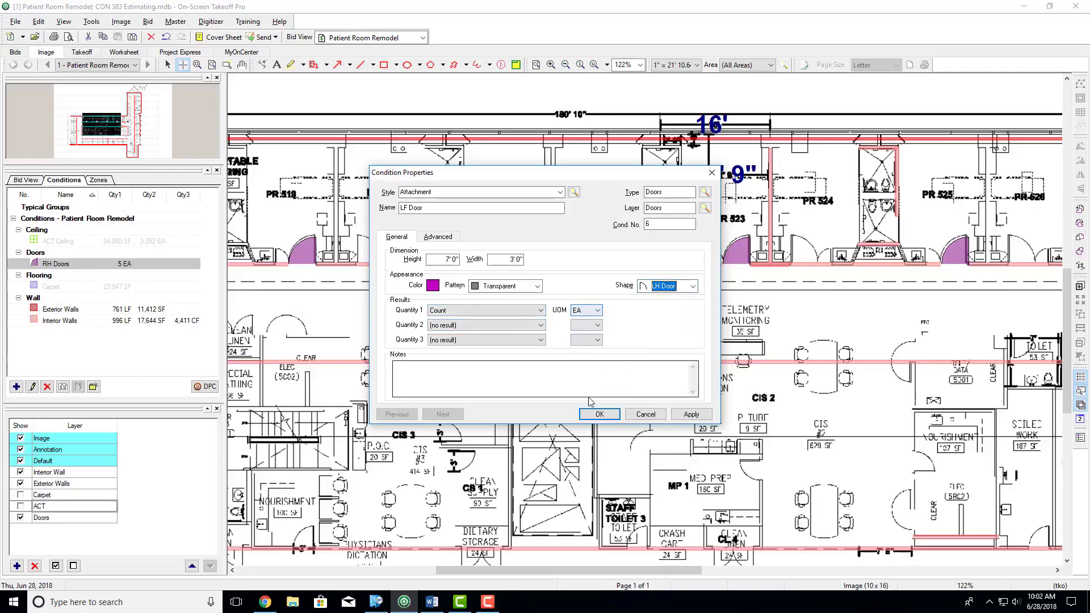
pyautogui.click(599, 414)
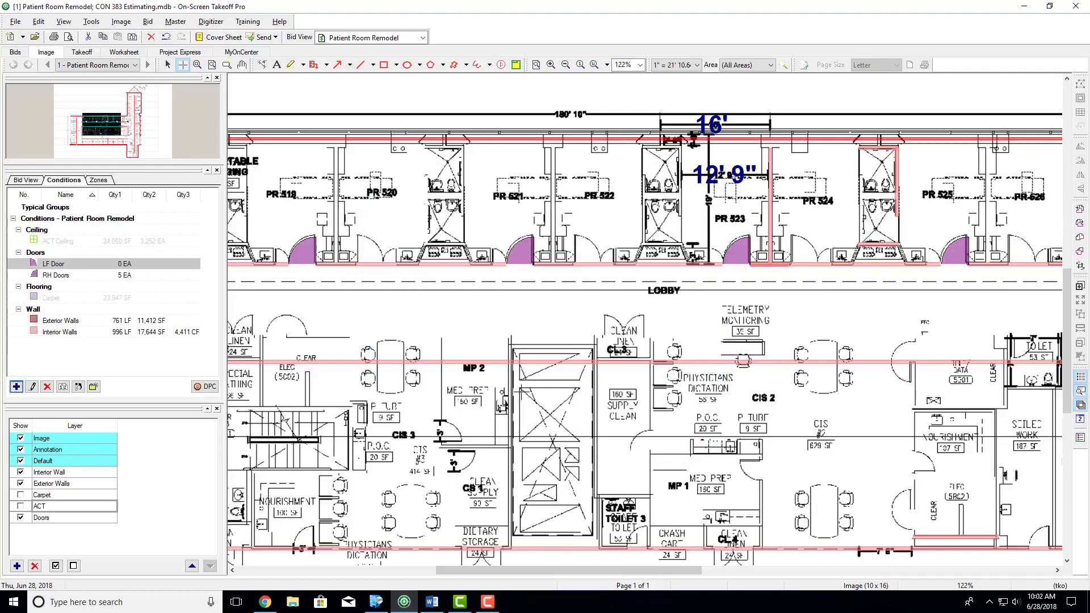
# - Place LF Door attachments on the corridor wall at the door openings of rooms PR 520, PR 522 and PR 524
pyautogui.scroll(2, 369, 264)
pyautogui.click(367, 265)
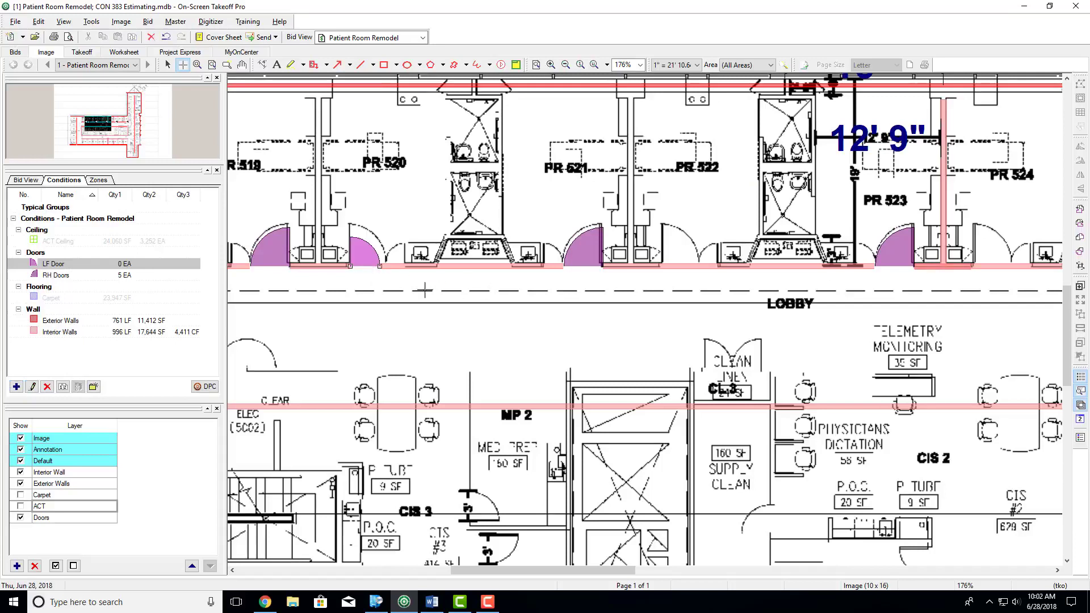
pyautogui.click(681, 266)
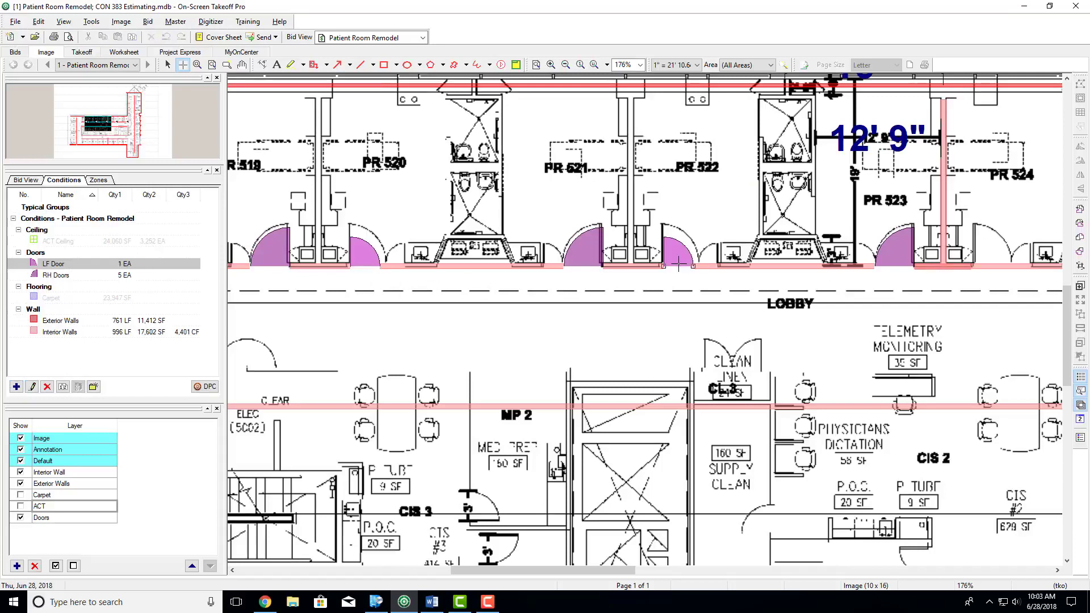
pyautogui.click(991, 266)
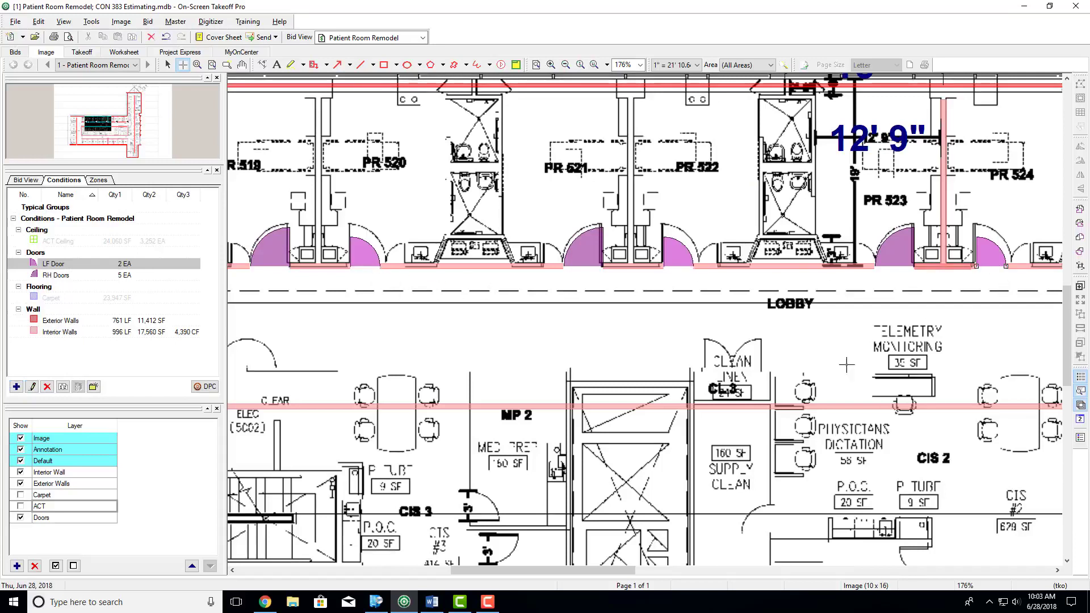
# - Set the LF Door condition's width to 4' 0" and save the change
pyautogui.doubleClick(67, 264)
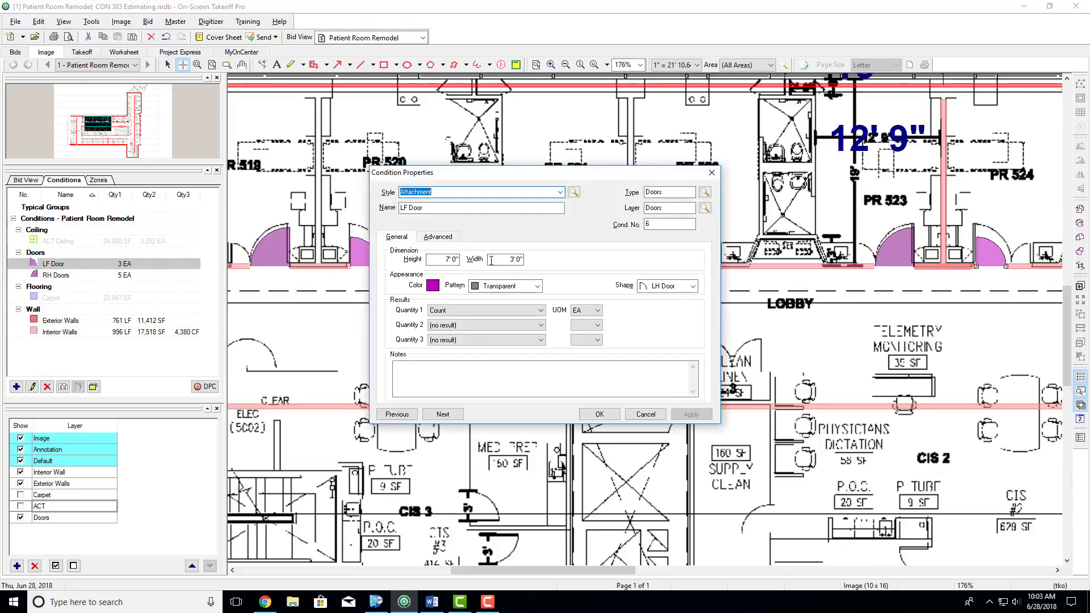
pyautogui.doubleClick(518, 259)
pyautogui.write('400')
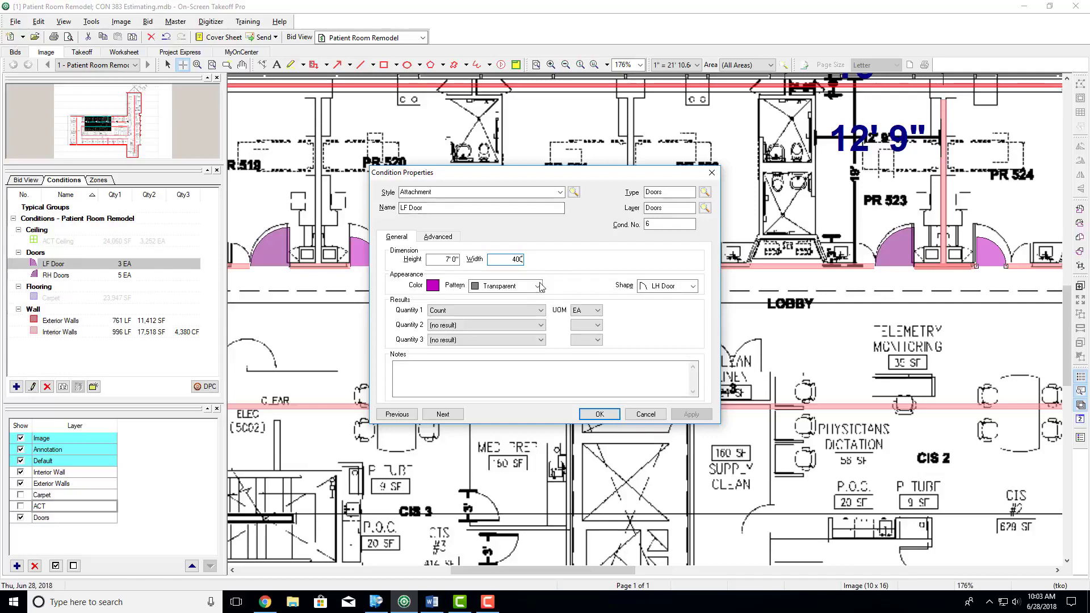
pyautogui.click(504, 316)
pyautogui.click(503, 318)
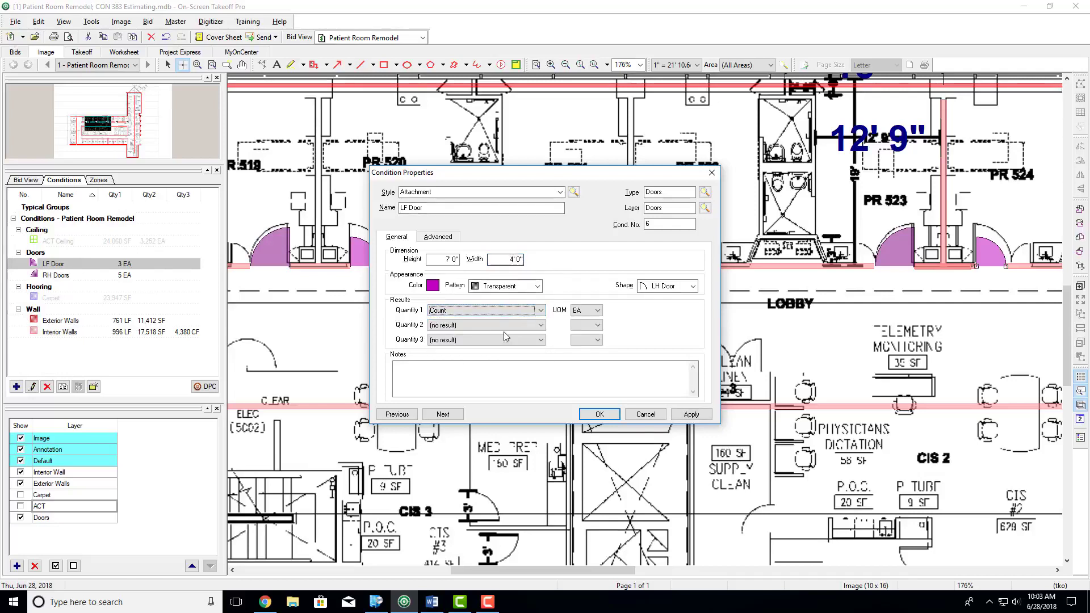
pyautogui.click(599, 414)
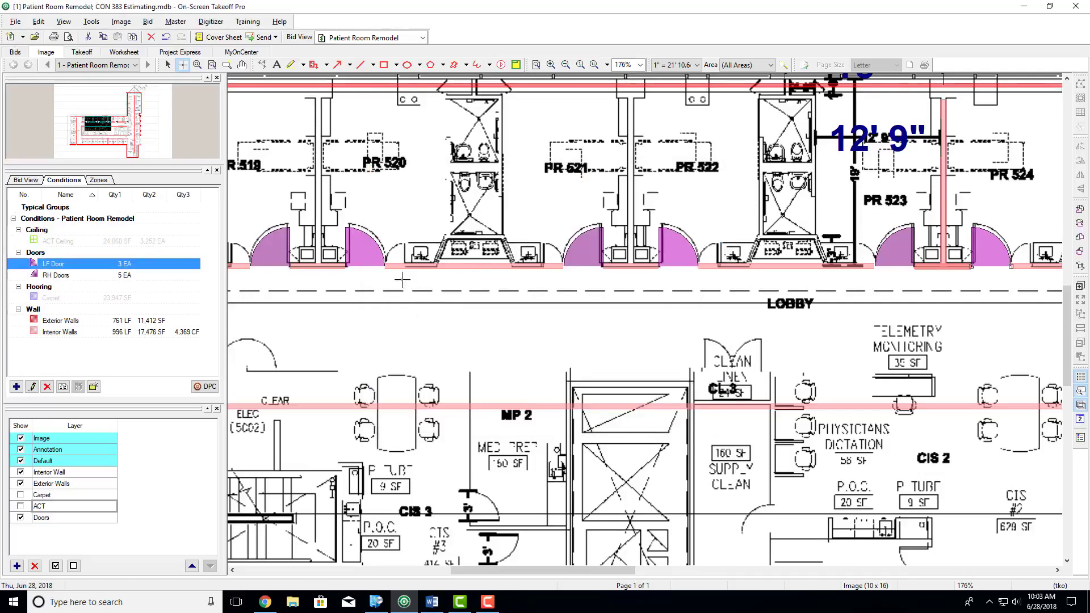
# - Start a new Attachment condition named RH Side Door with type Doors
pyautogui.scroll(-1, 468, 269)
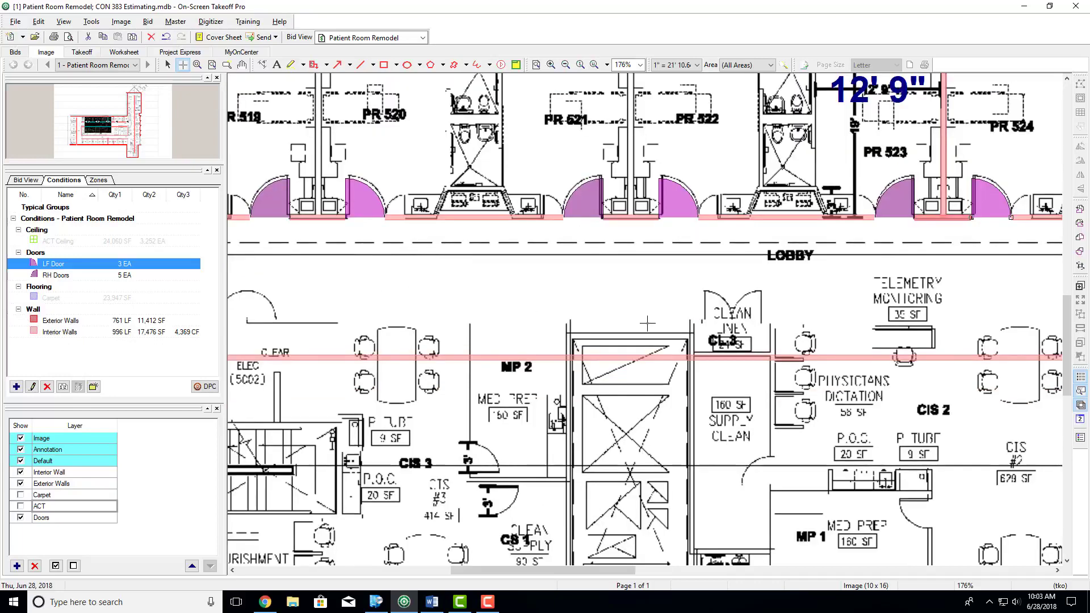
pyautogui.scroll(3, 517, 292)
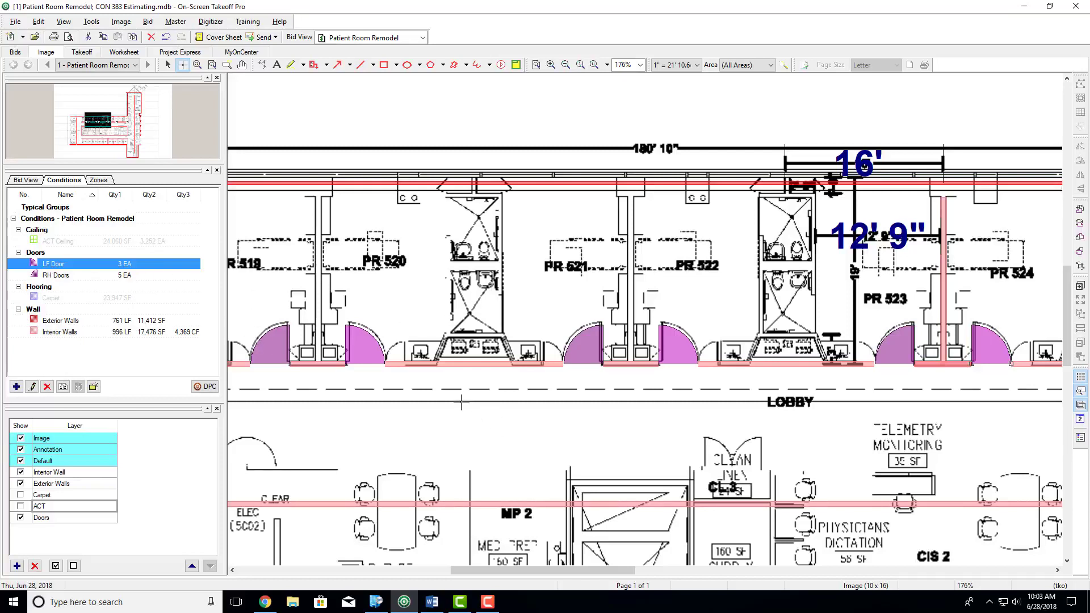
pyautogui.keyDown('shift'); pyautogui.hscroll(-5, 397, 366); pyautogui.keyUp('shift')
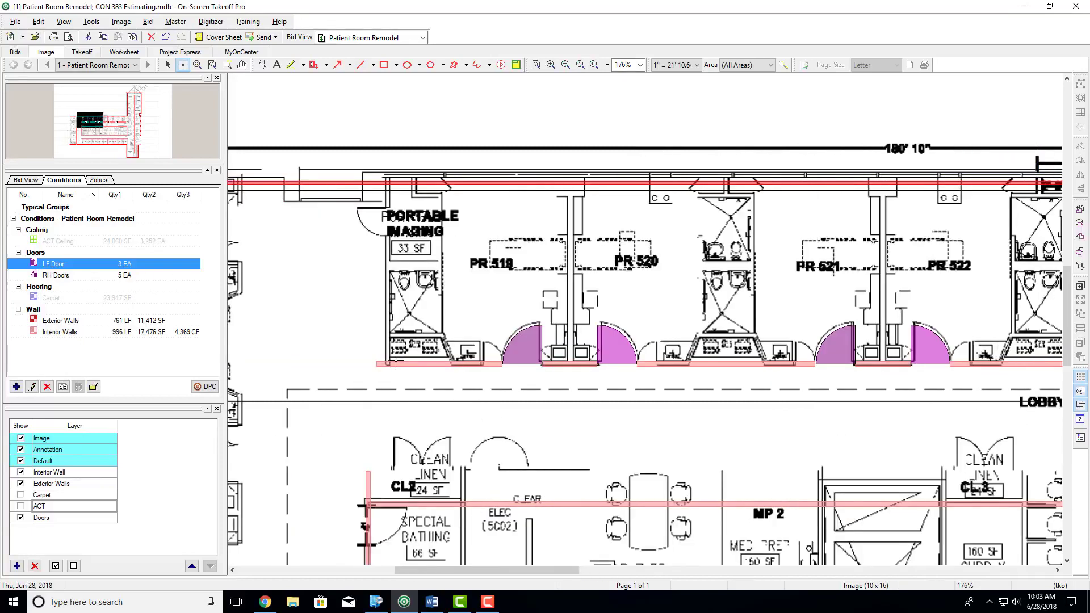
pyautogui.keyDown('ctrl'); pyautogui.scroll(5, 499, 358); pyautogui.keyUp('ctrl')
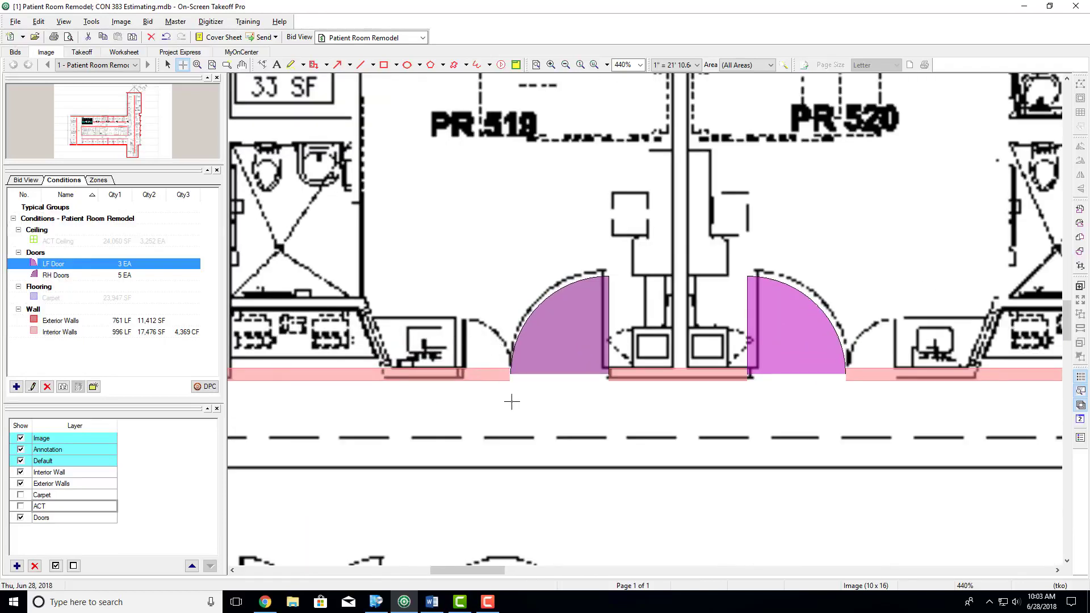
pyautogui.keyDown('ctrl'); pyautogui.scroll(-3, 487, 359); pyautogui.keyUp('ctrl')
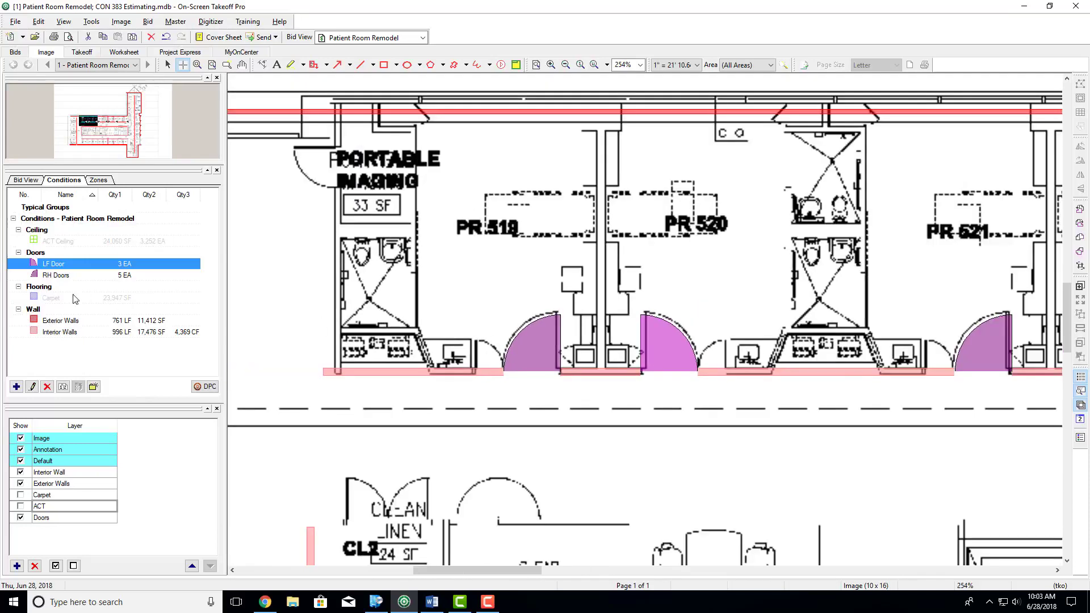
pyautogui.click(17, 387)
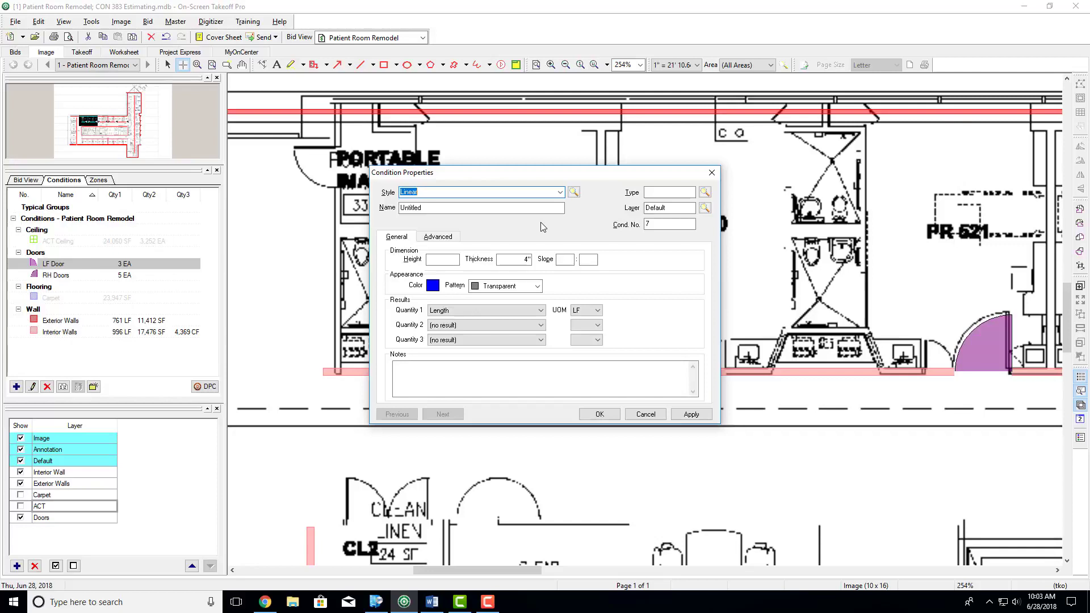
pyautogui.click(560, 193)
pyautogui.click(437, 231)
pyautogui.press('Tab')
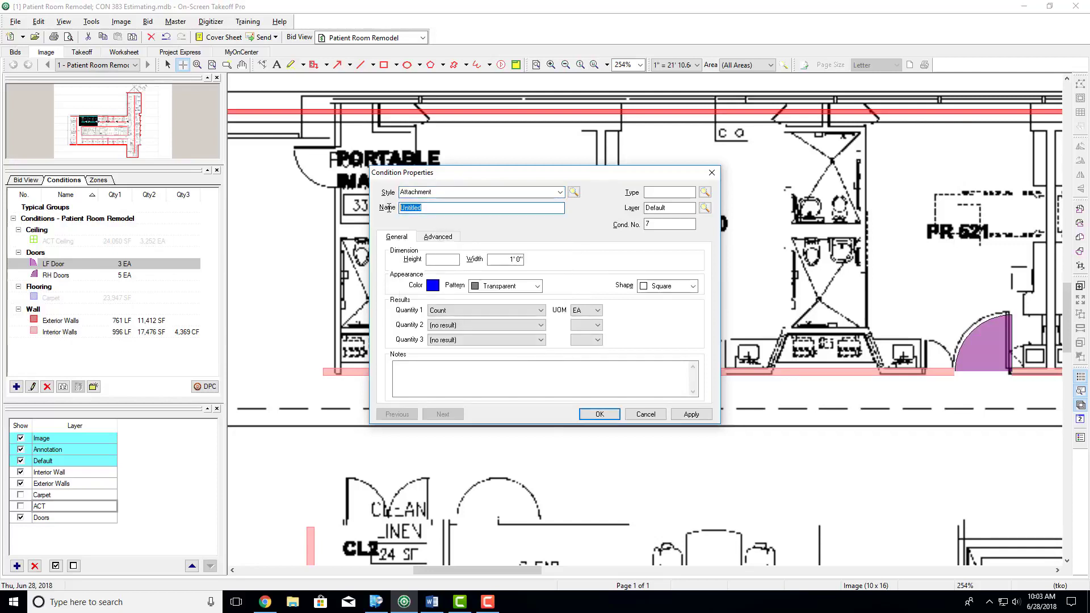
pyautogui.write('RH Side Door')
pyautogui.click(663, 195)
pyautogui.write('Doors')
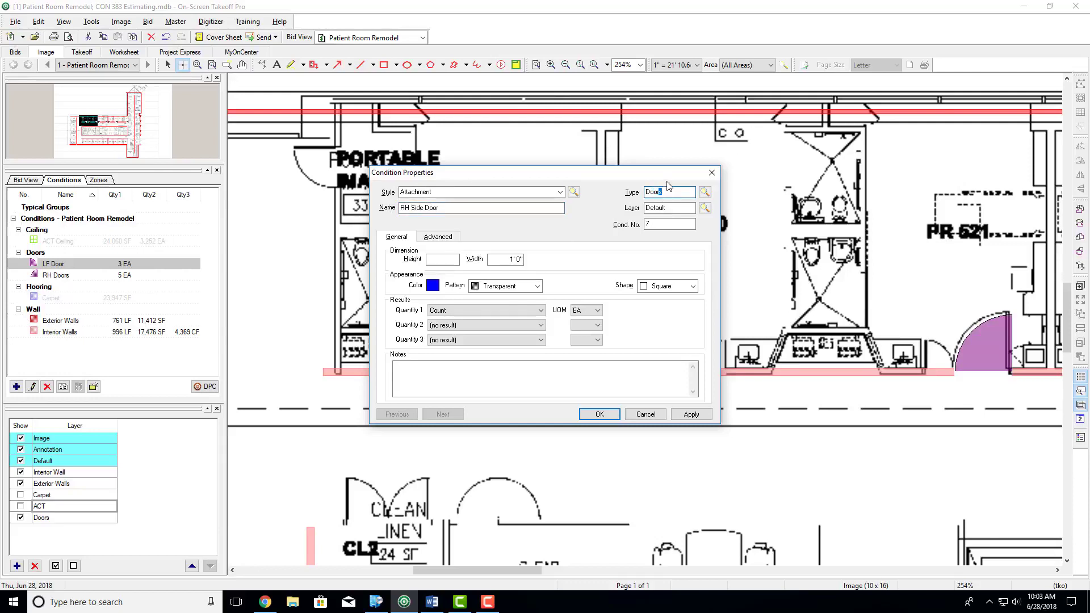
# - Assign the RH Side Door condition to a newly added layer named Side Door
pyautogui.click(672, 208)
pyautogui.write('Side Door')
pyautogui.press('Tab')
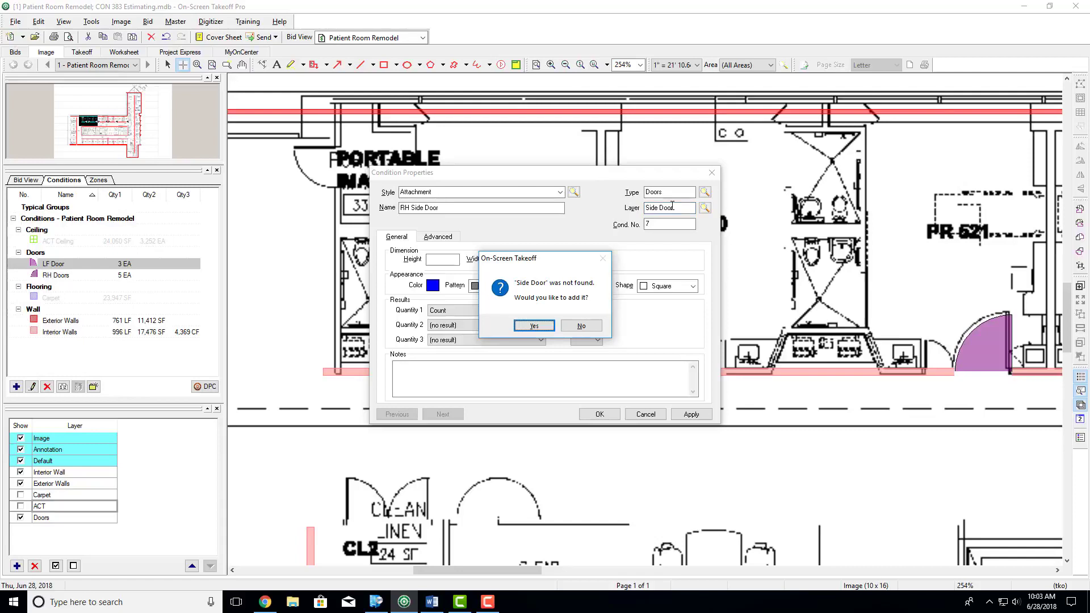
pyautogui.press('Return')
pyautogui.click(660, 241)
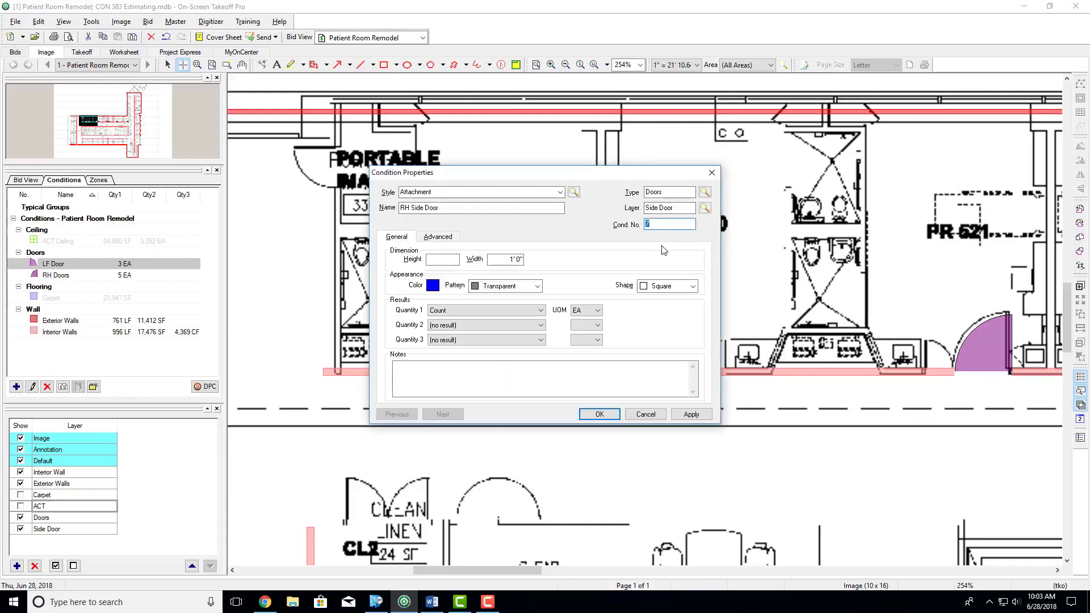
# - Give the RH Side Door condition a dark purple color and the RH Door shape
pyautogui.click(434, 286)
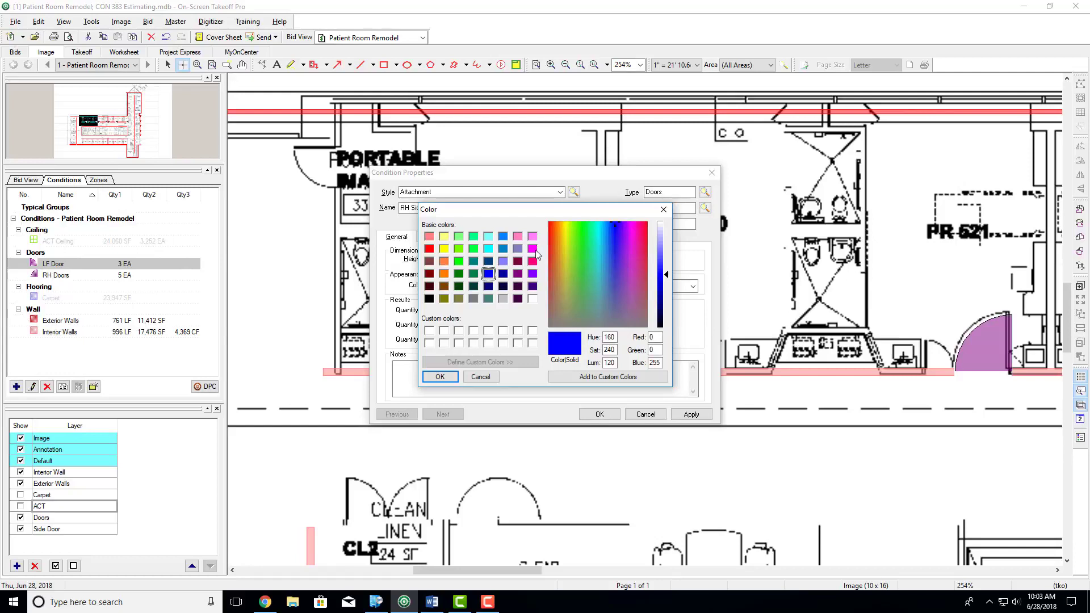
pyautogui.click(533, 287)
pyautogui.click(440, 377)
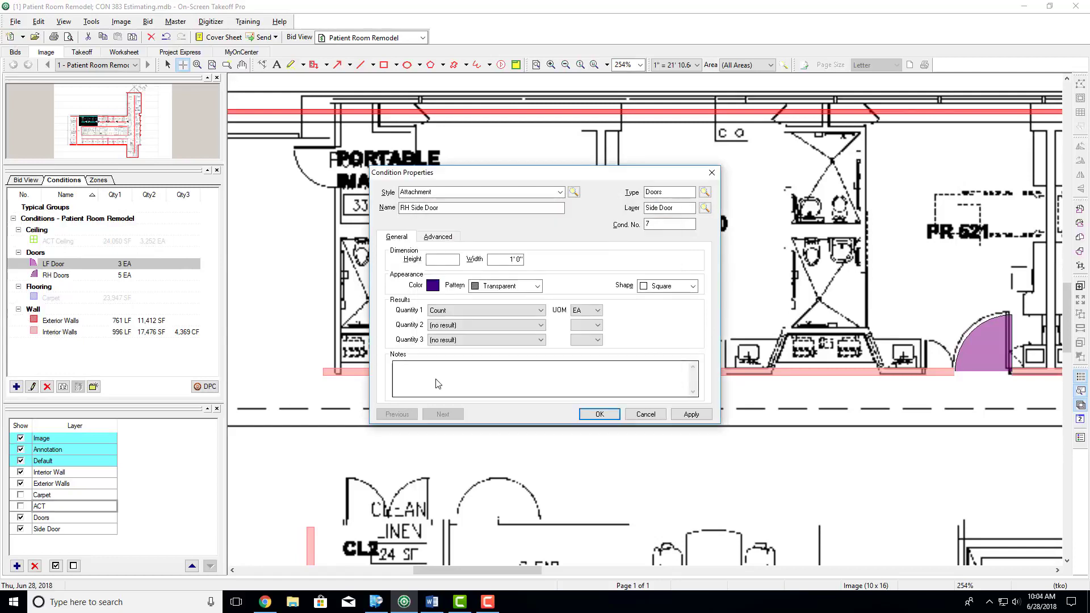
pyautogui.click(668, 286)
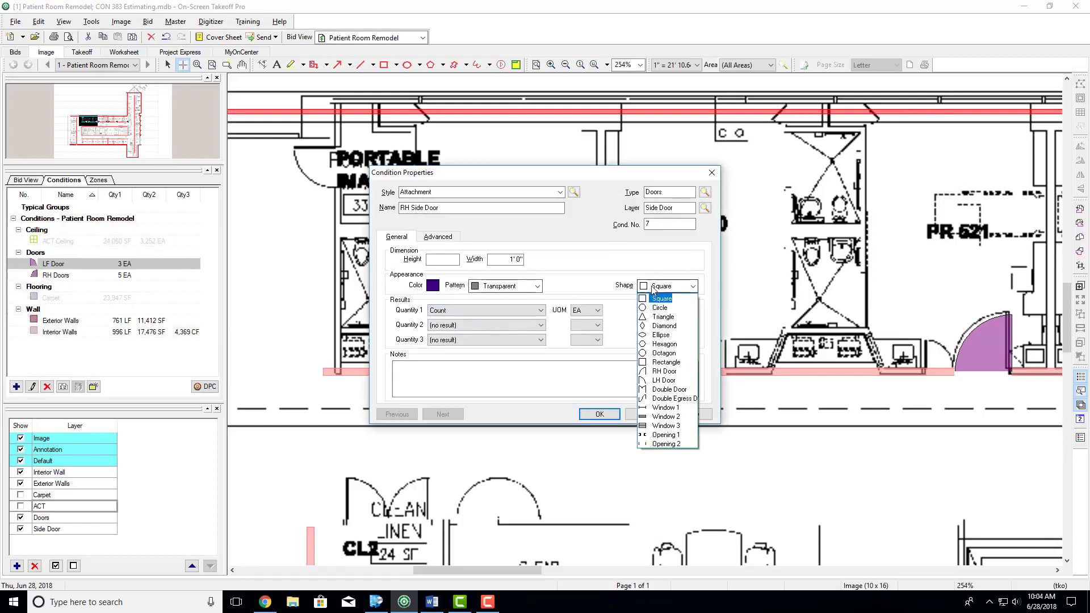
pyautogui.click(664, 371)
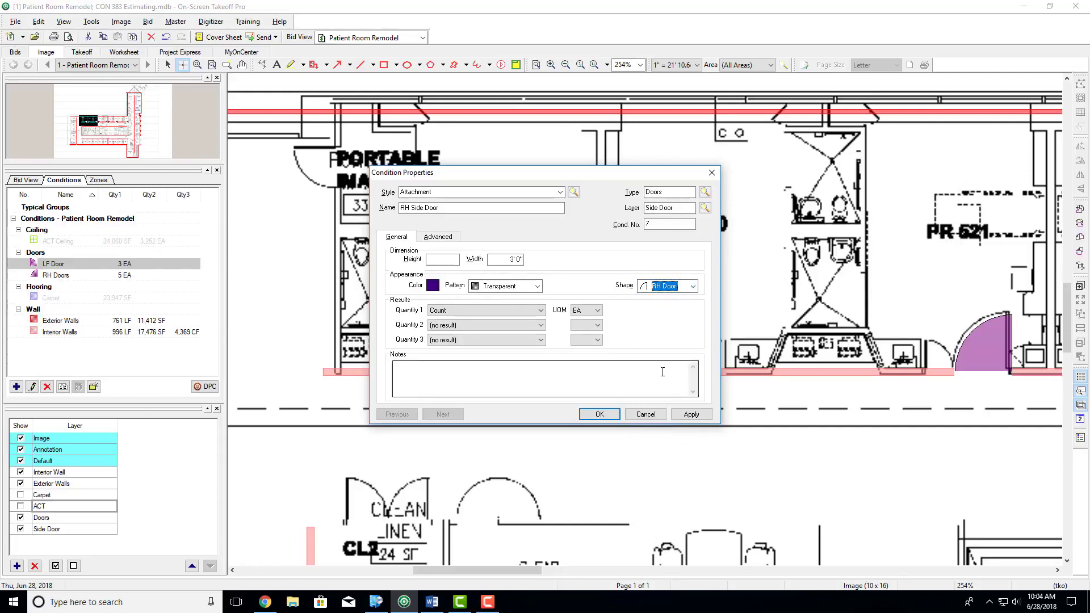
# - Set the RH Side Door condition's height to 7' 0" and width to 1' 0" and save it
pyautogui.click(451, 259)
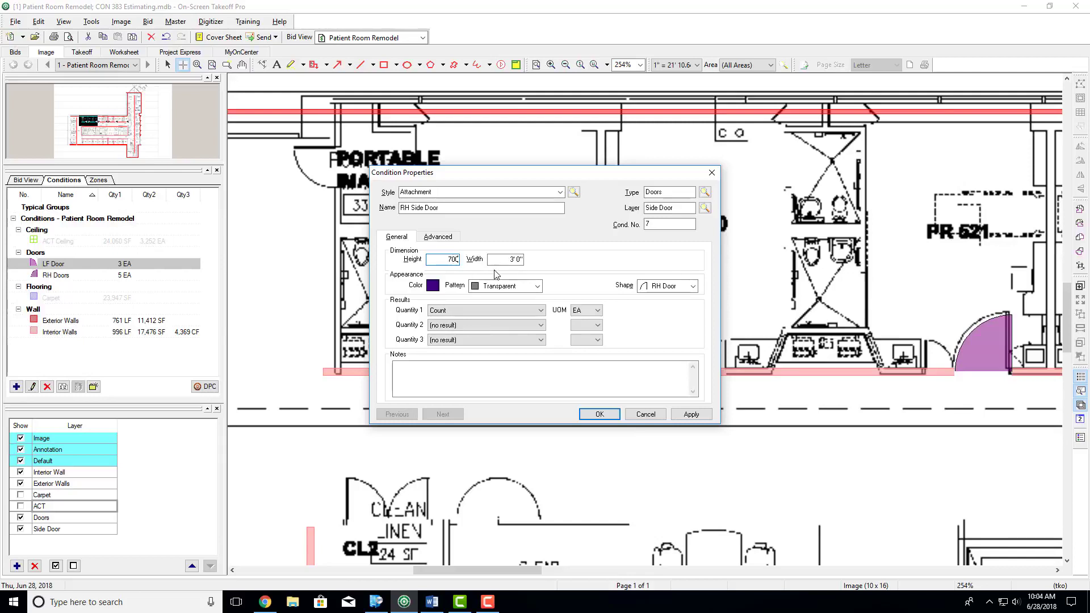
pyautogui.write('700')
pyautogui.click(525, 259)
pyautogui.click(543, 311)
pyautogui.click(591, 290)
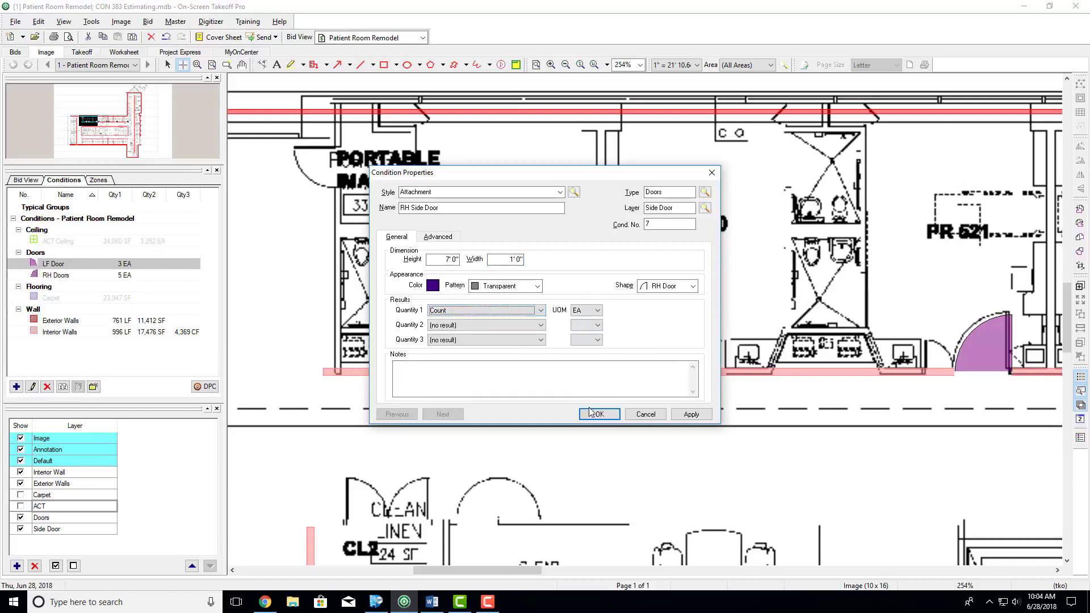
pyautogui.click(595, 415)
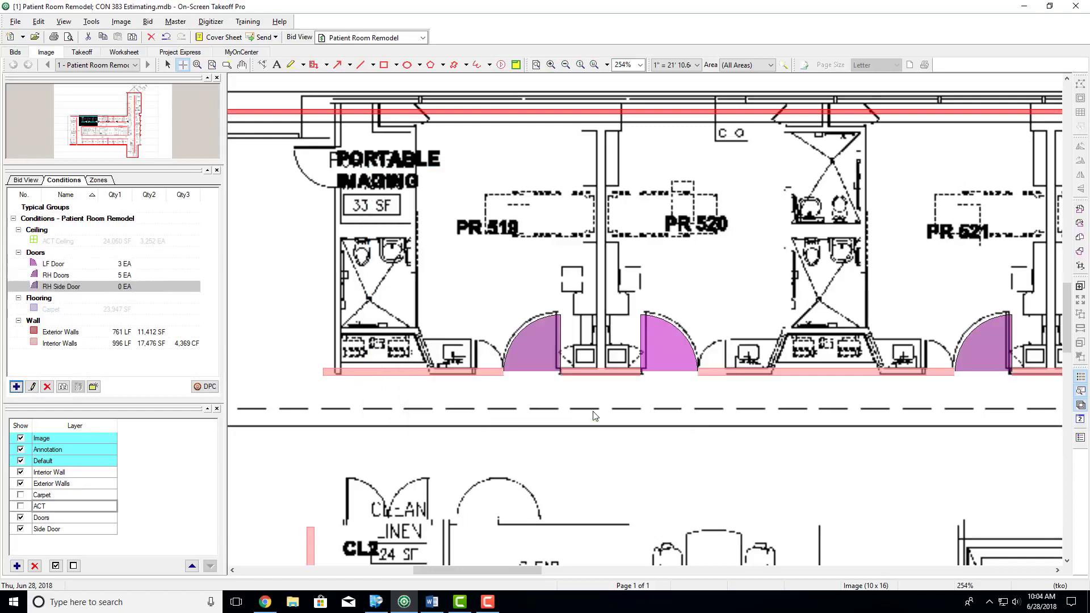
# - Place one RH Side Door attachment on the corridor wall at the small side opening beside room PR 520's door
pyautogui.click(486, 373)
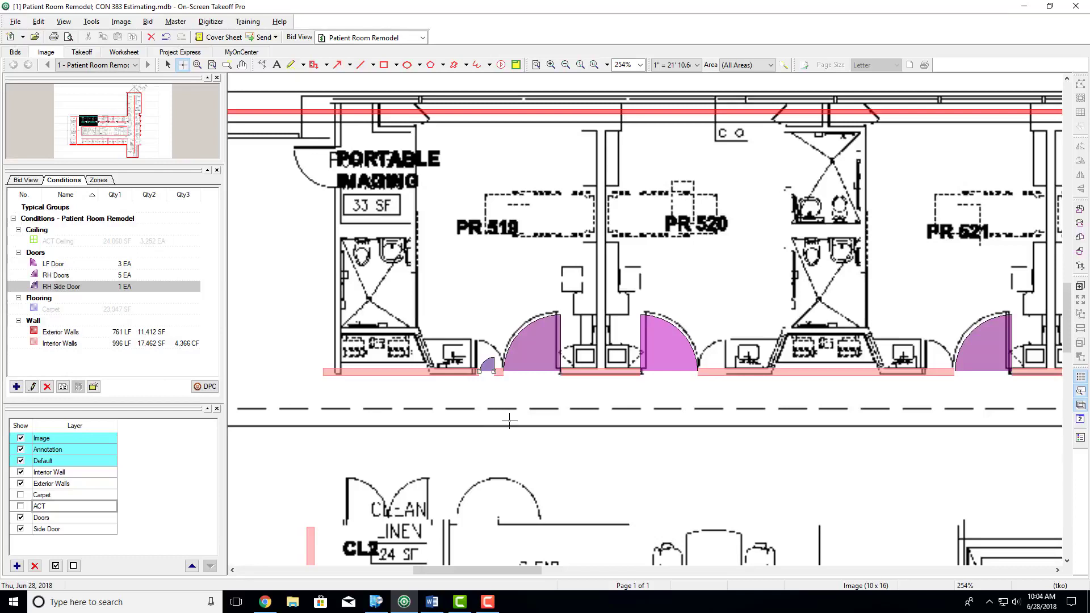
pyautogui.hotkey('ctrl', 'z')
pyautogui.click(714, 372)
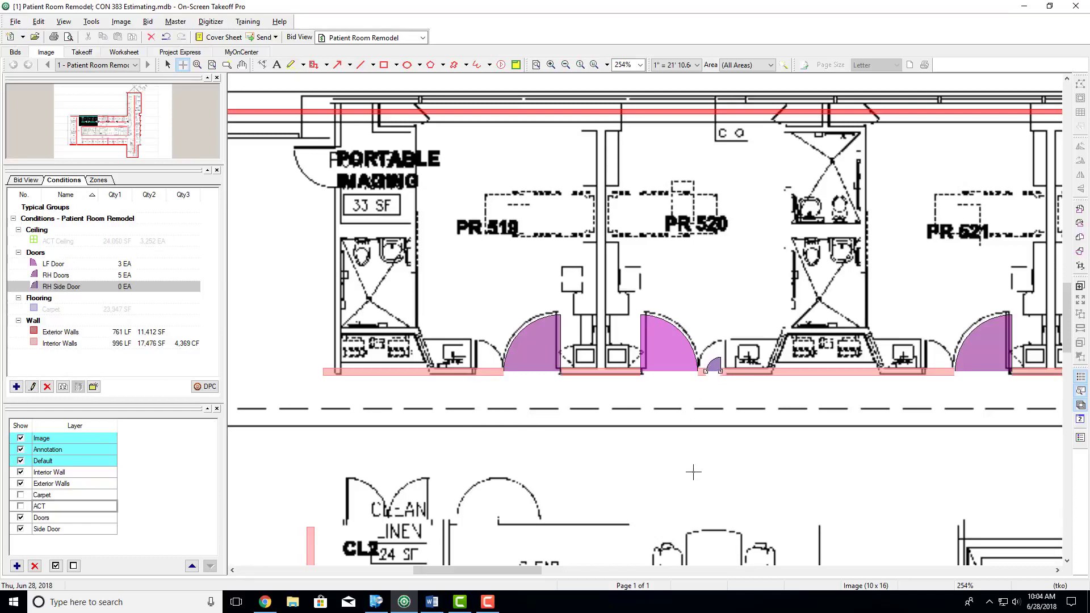
# - Measure the width of the small side door opening beside room PR 519's door, and undo the dimension
pyautogui.click(262, 65)
pyautogui.scroll(2, 502, 375)
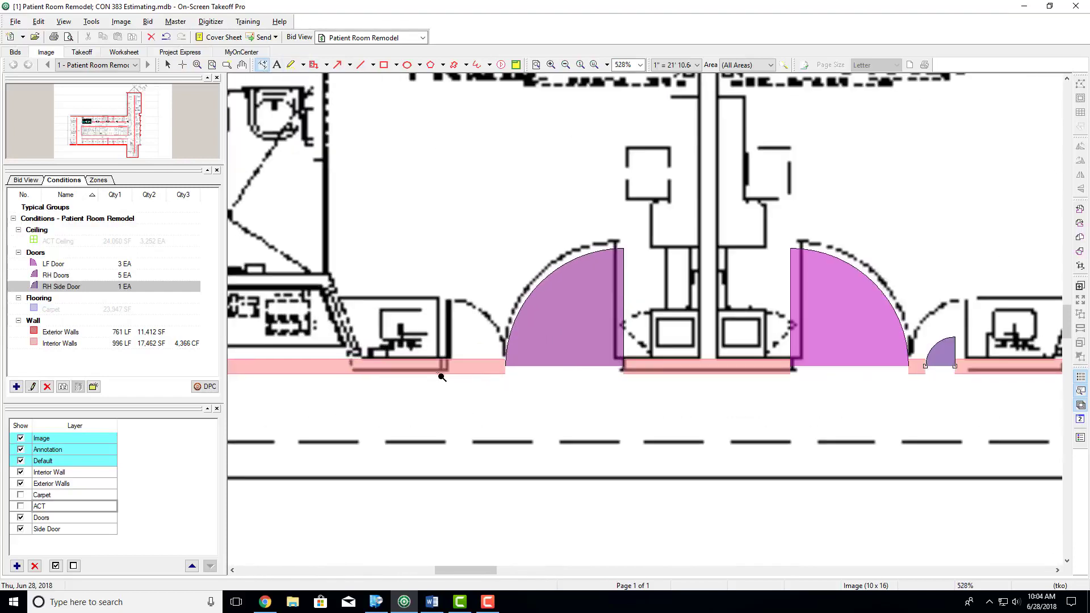
pyautogui.moveTo(448, 359); pyautogui.dragTo(507, 361)
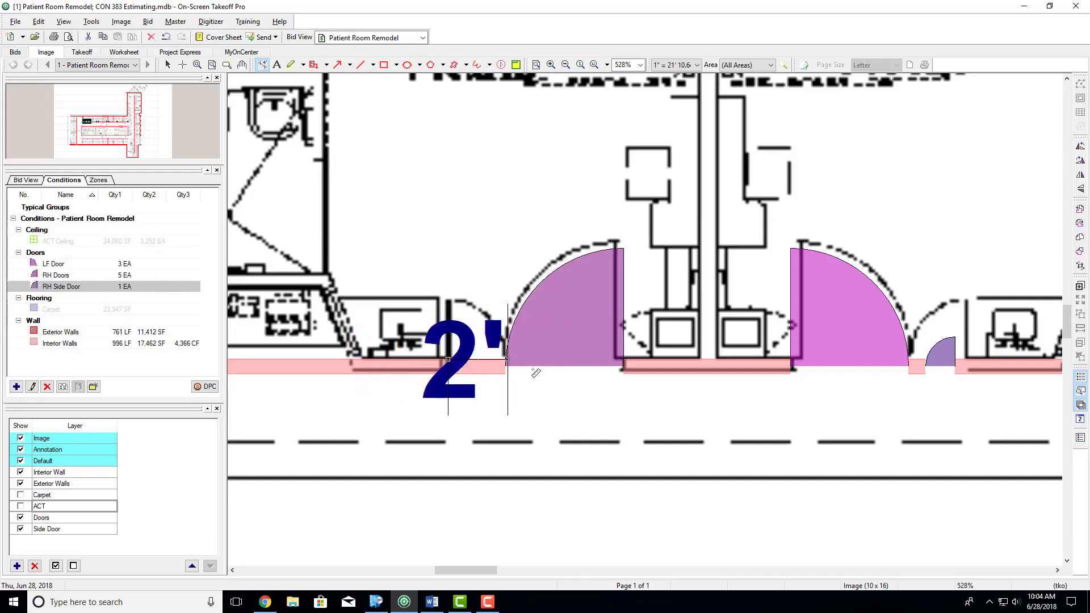
pyautogui.hotkey('ctrl', 'z')
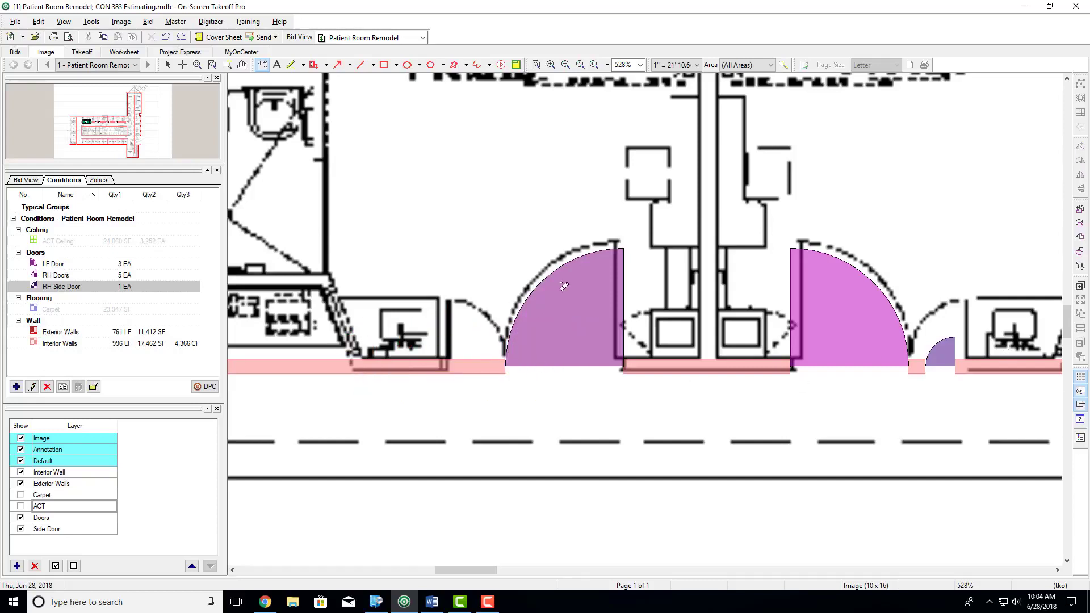
# - Set the RH Side Door condition's width to 2' 0" and save the change
pyautogui.click(167, 65)
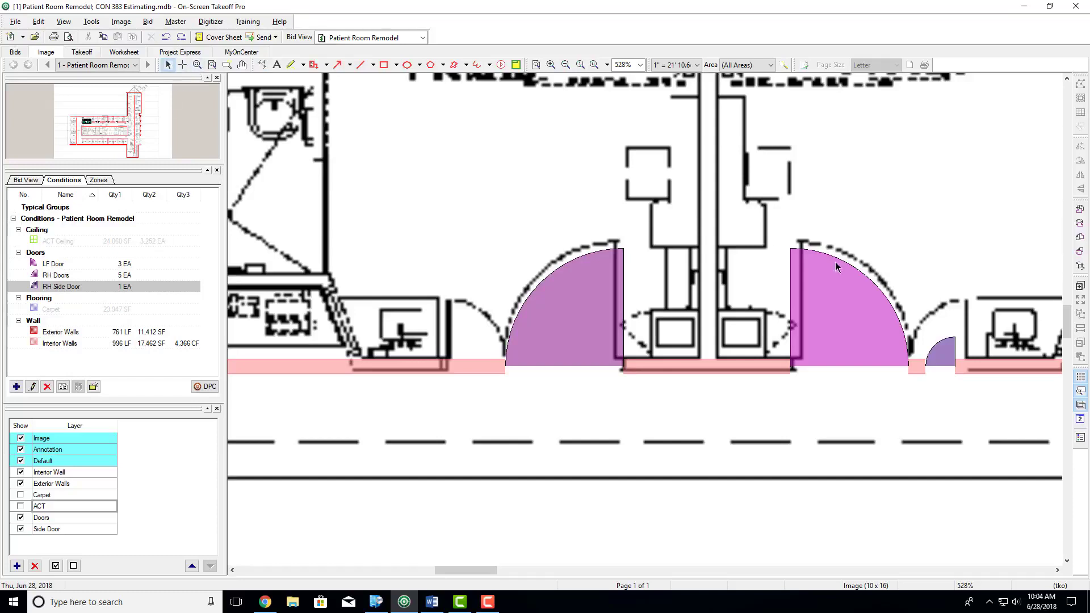
pyautogui.click(939, 359)
pyautogui.doubleClick(57, 287)
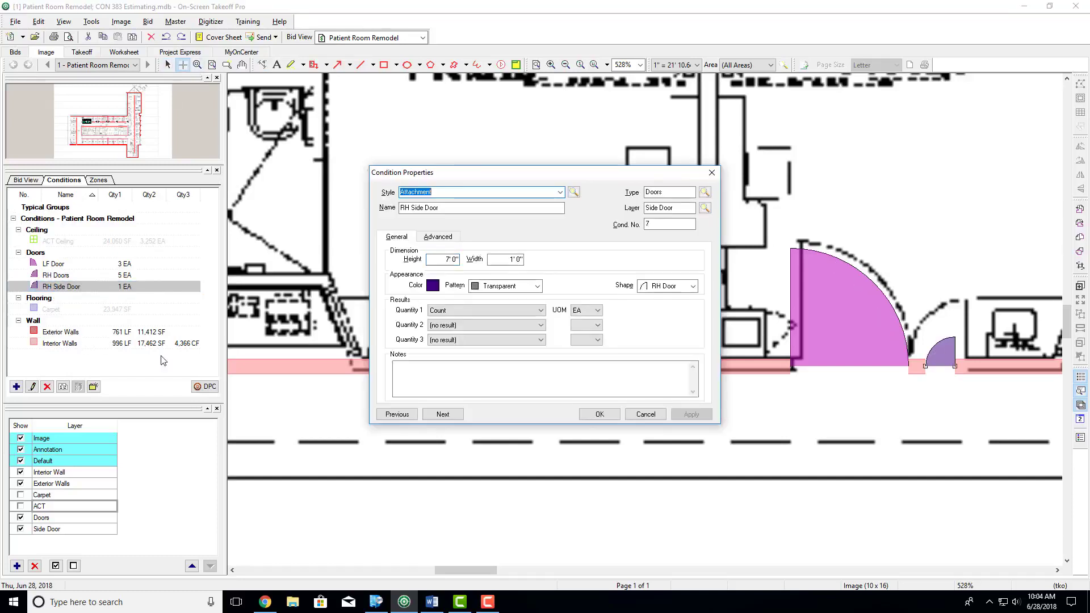
pyautogui.moveTo(508, 263); pyautogui.dragTo(533, 263)
pyautogui.write('200')
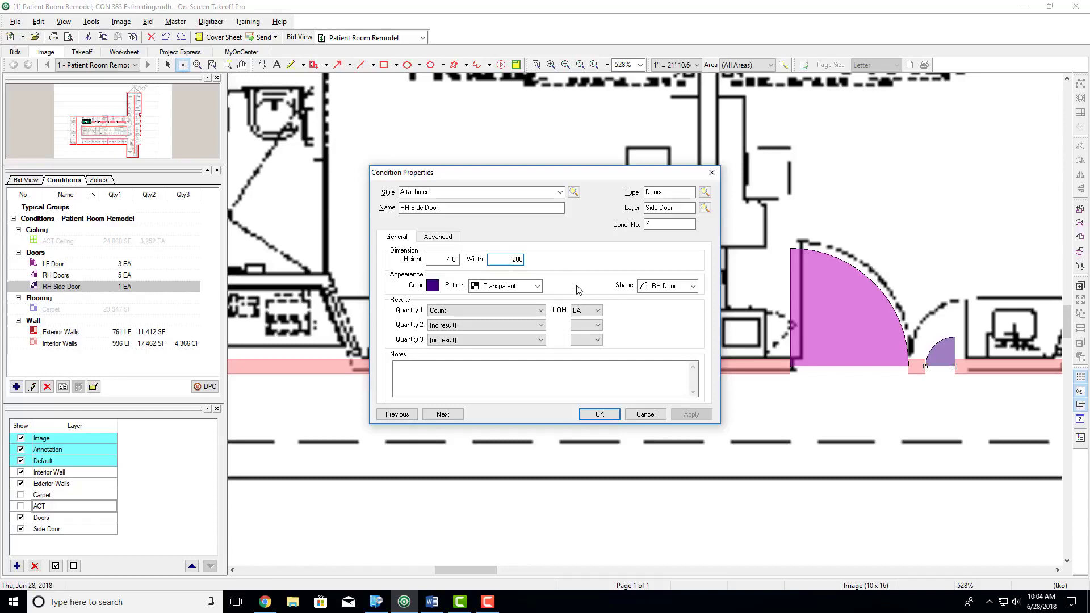
pyautogui.click(540, 308)
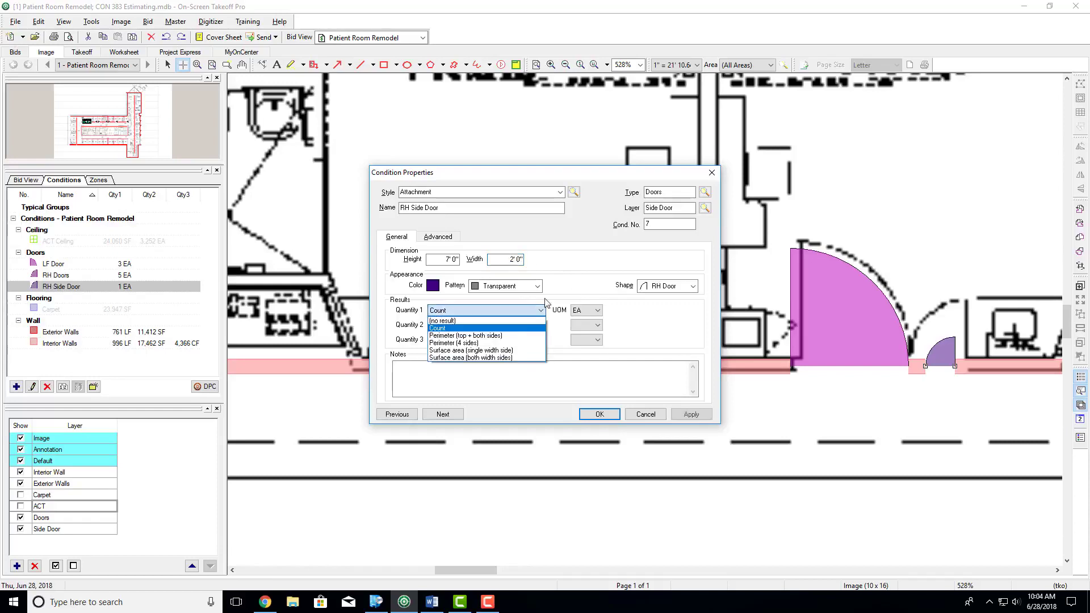
pyautogui.click(559, 276)
pyautogui.click(606, 414)
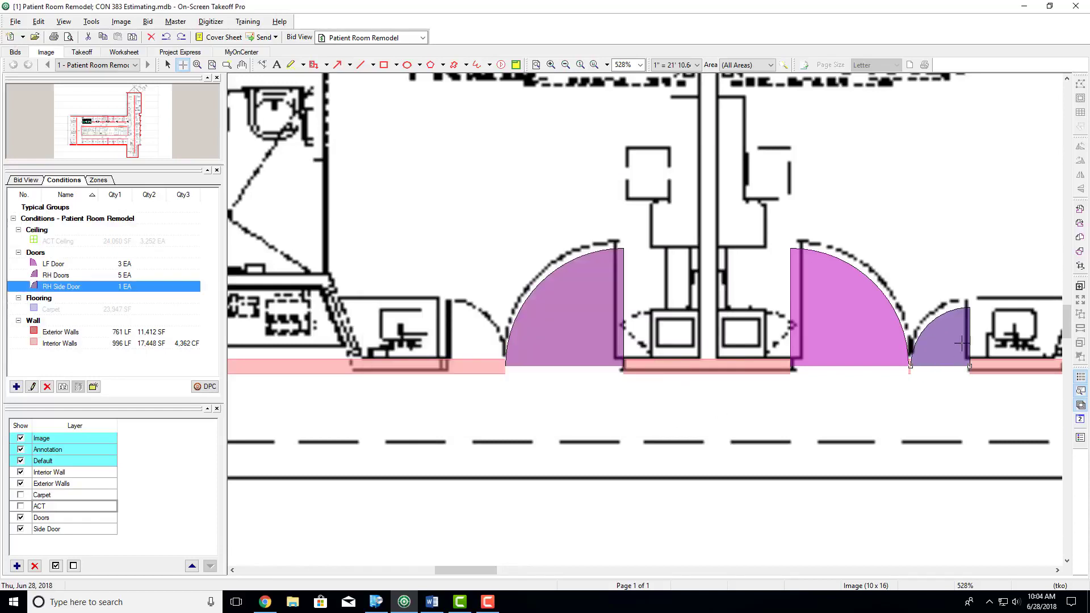
# - Place RH Side Door attachments on the corridor wall at the small side openings beside the doors of rooms PR 522, PR 524 and PR 526
pyautogui.scroll(-3, 516, 420)
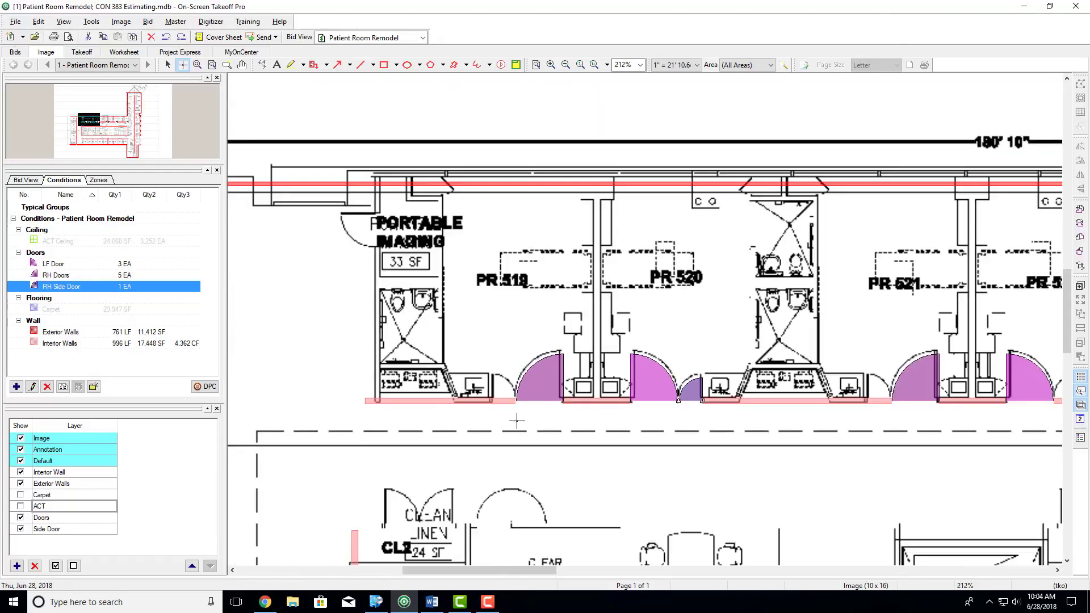
pyautogui.scroll(-2, 517, 422)
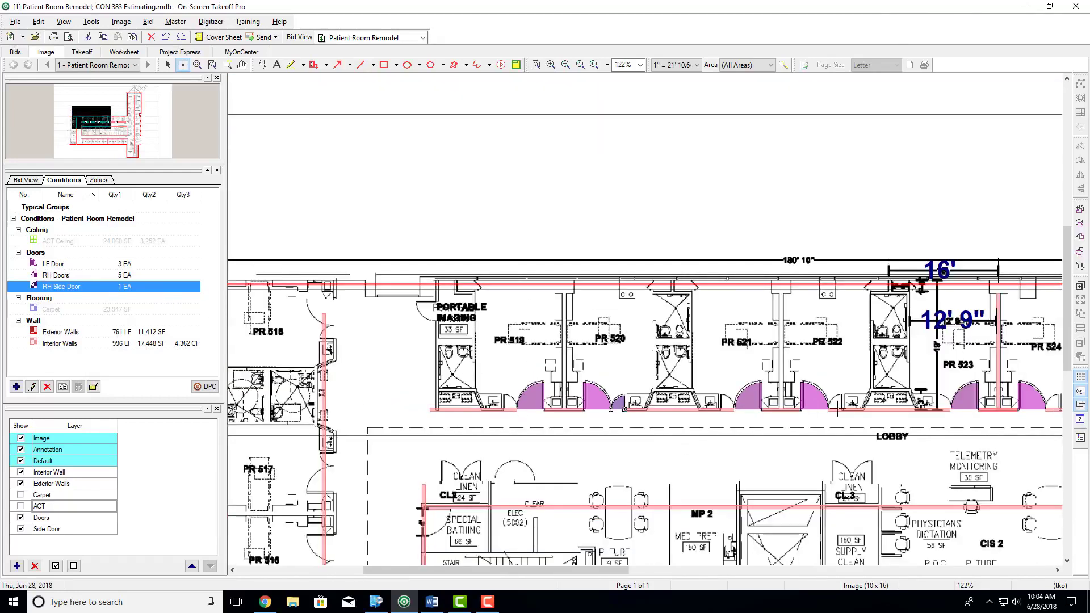
pyautogui.click(838, 409)
pyautogui.scroll(-1, 887, 425)
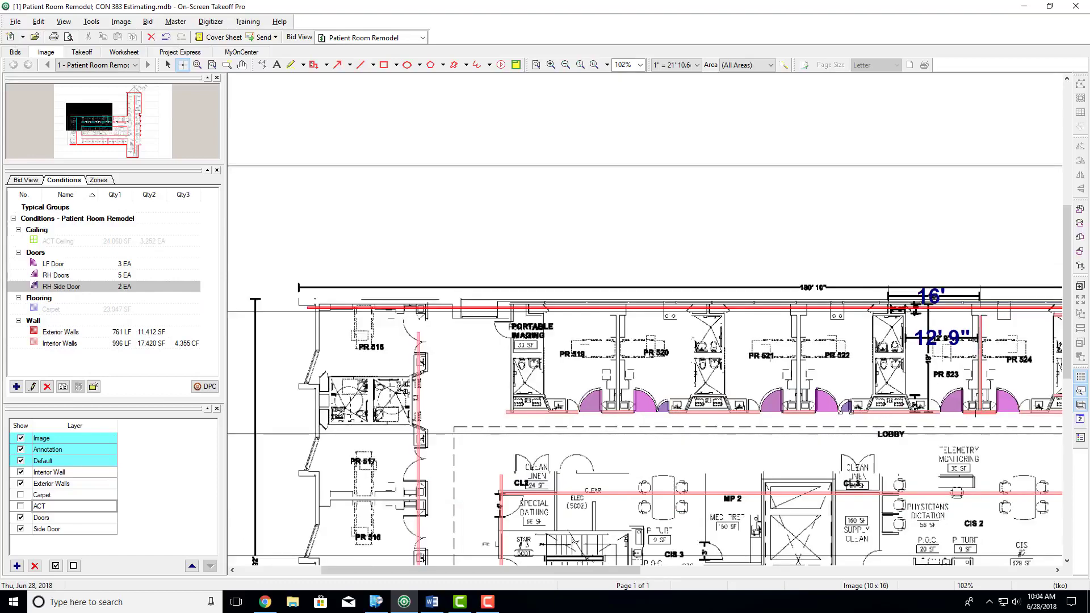
pyautogui.click(1028, 410)
pyautogui.hscroll(2, 969, 432)
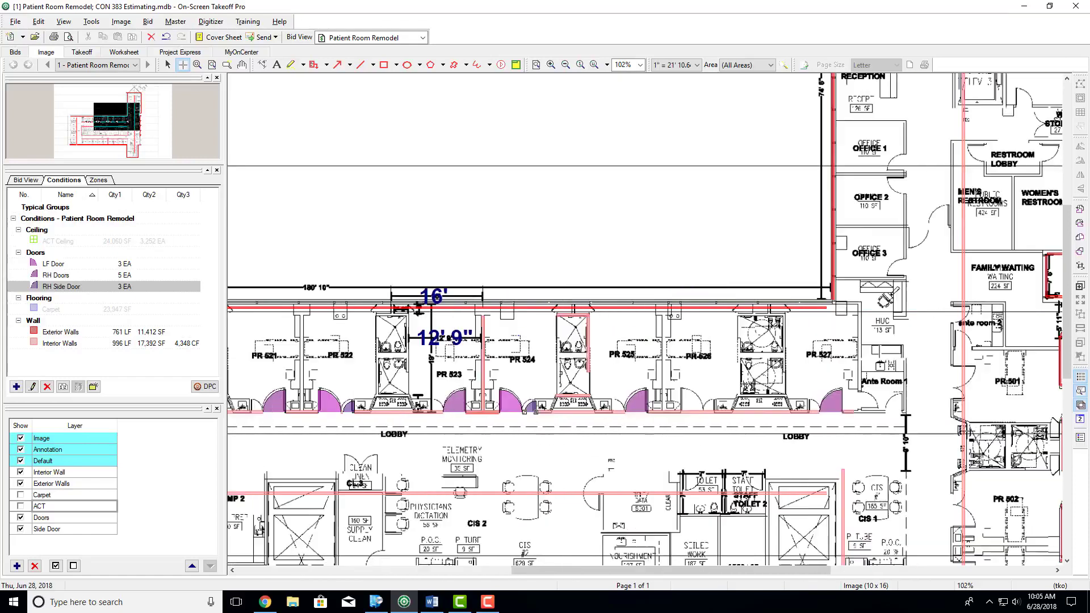
pyautogui.click(710, 416)
# - Create an Attachment condition named LH Side Door with type Doors on the Side Door layer
pyautogui.click(16, 387)
pyautogui.click(429, 195)
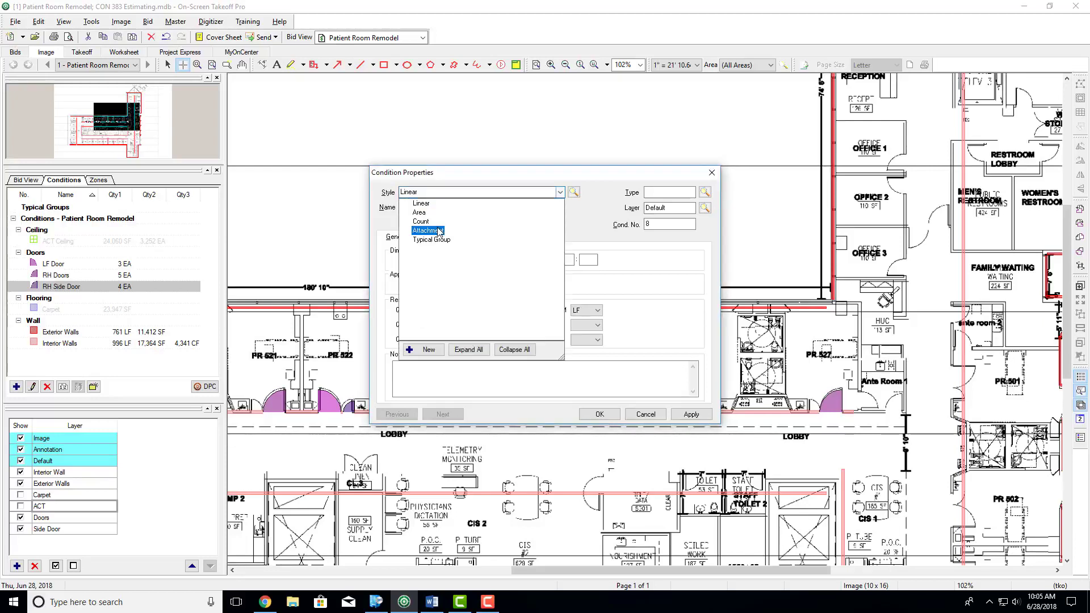
pyautogui.click(437, 231)
pyautogui.moveTo(433, 209); pyautogui.dragTo(389, 216)
pyautogui.write('LH Side Door')
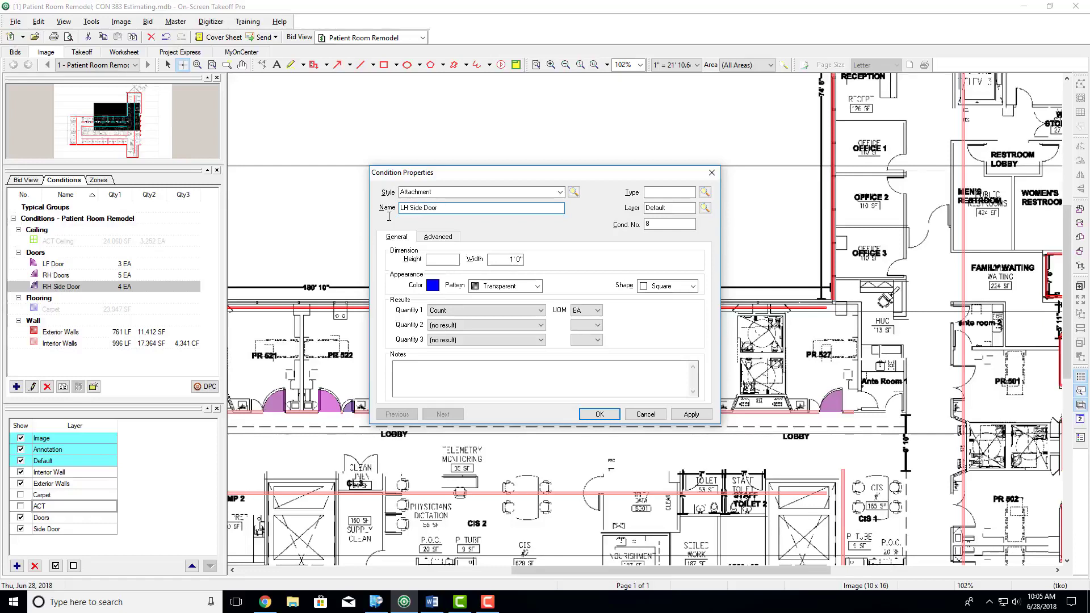
pyautogui.click(667, 192)
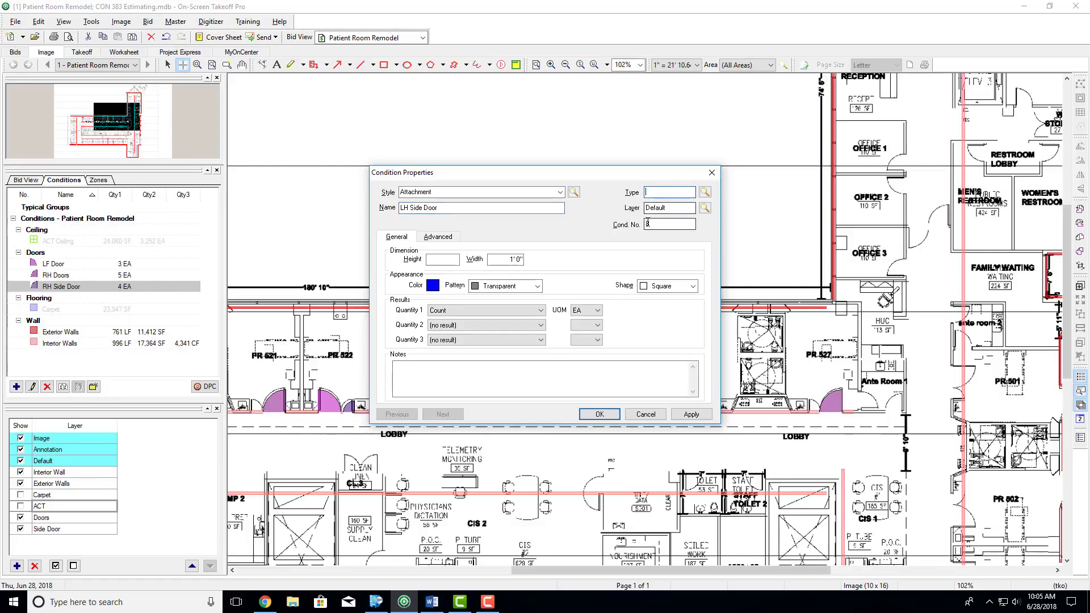
pyautogui.write('Doors')
pyautogui.hotkey('shift', 'Tab')
pyautogui.doubleClick(660, 212)
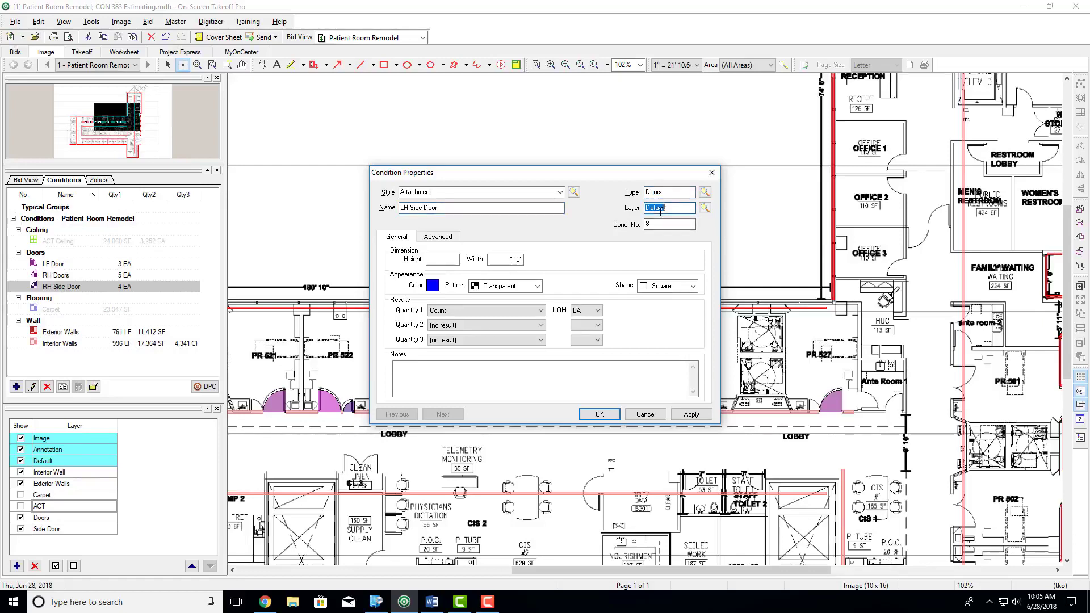
pyautogui.write('Side Door')
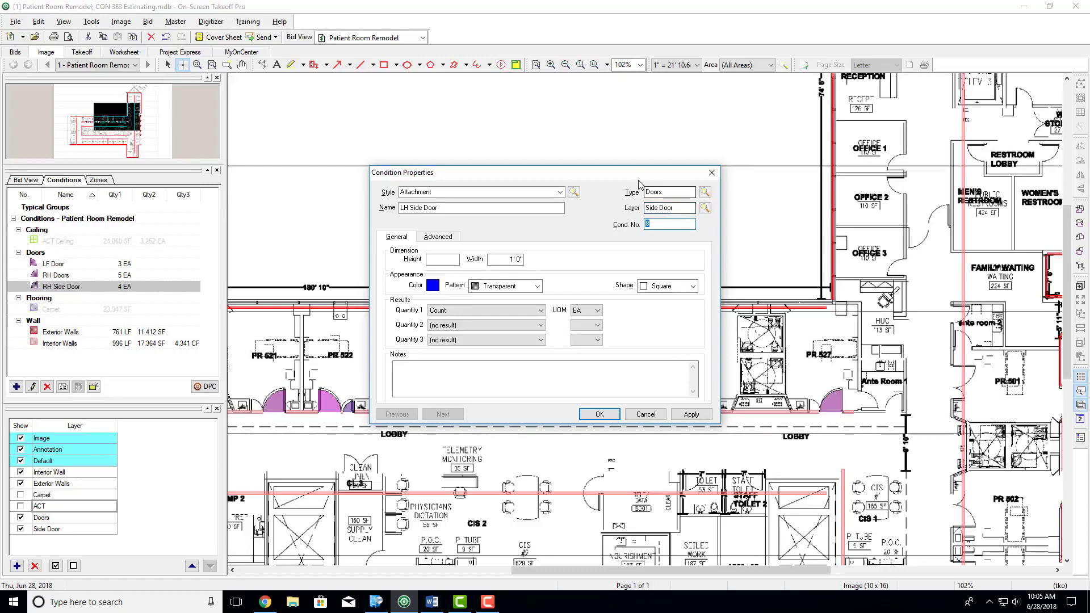
# - Enter a height of 7' 0" and a width of 2' 0" for the LH Side Door condition
pyautogui.press('Tab')
pyautogui.click(441, 260)
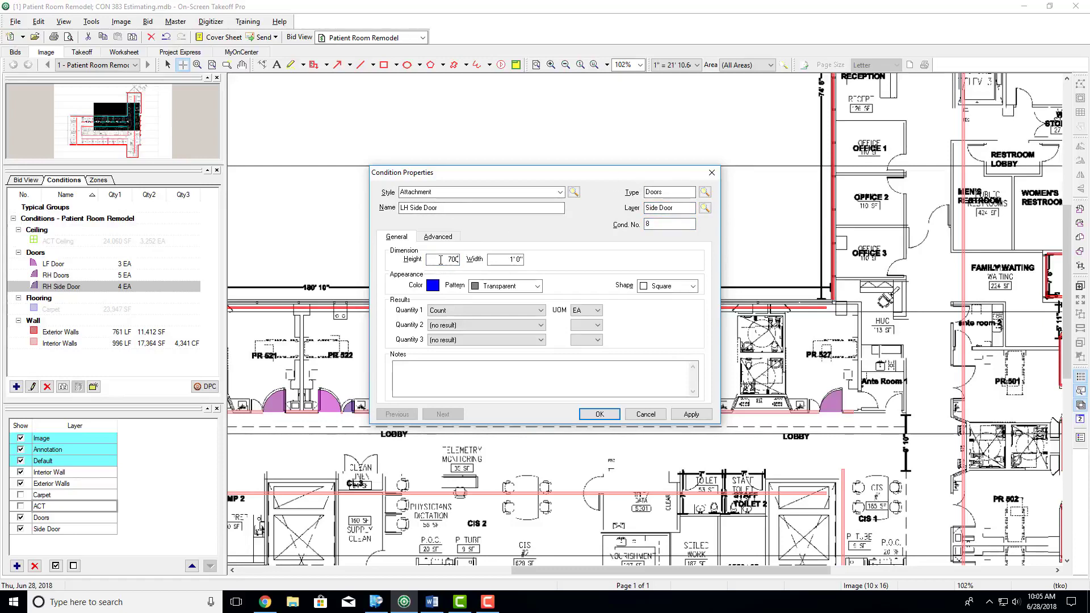
pyautogui.write('70')
pyautogui.press('Tab')
pyautogui.press('Tab')
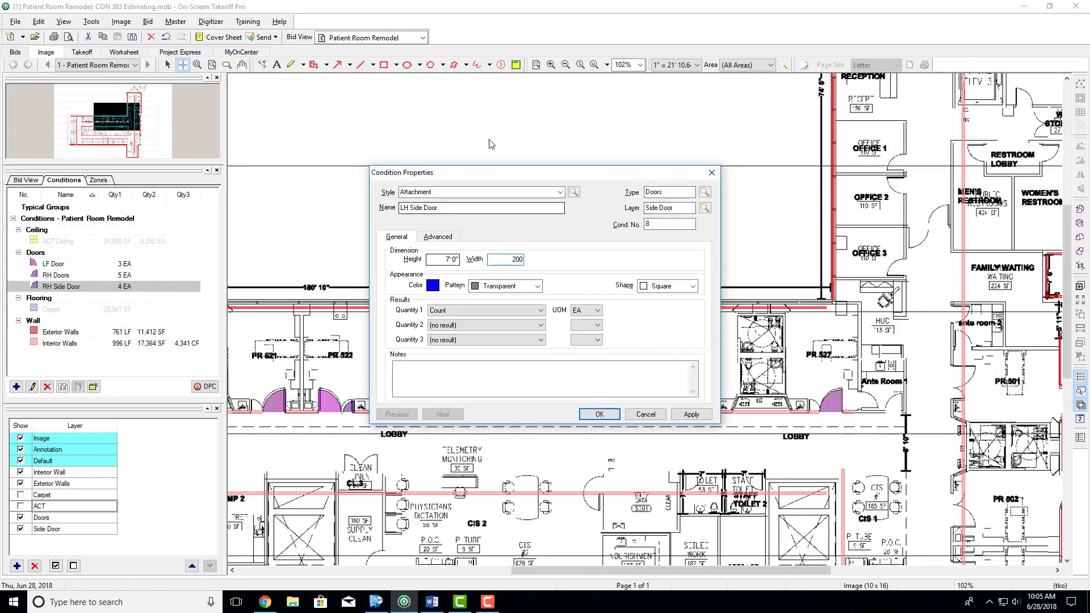
# - Give the LH Side Door condition the LH Door shape and a dark purple colour, and save it
pyautogui.click(693, 286)
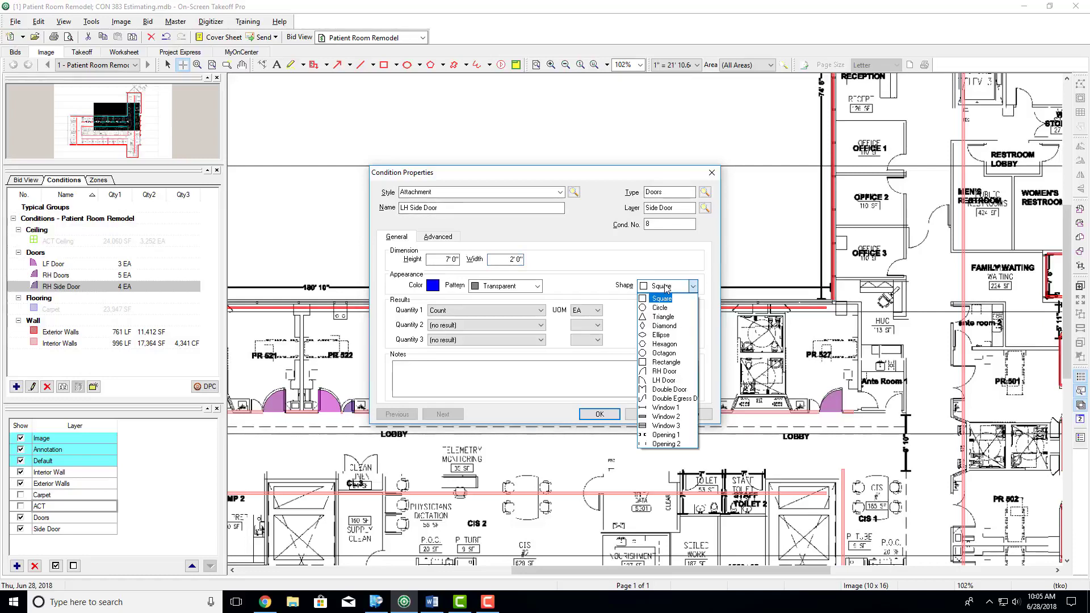
pyautogui.click(665, 380)
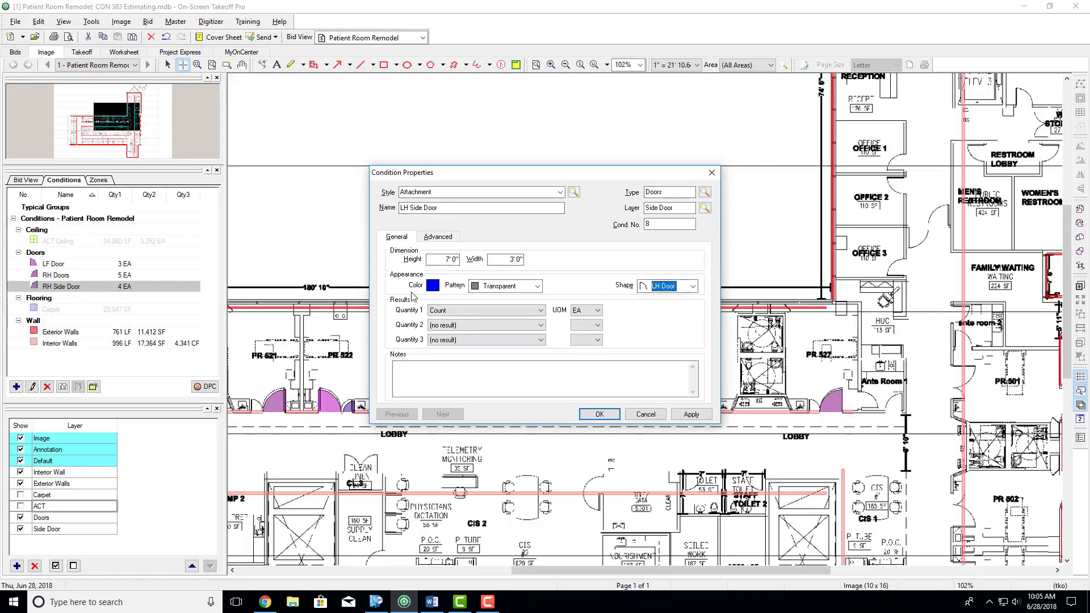
pyautogui.click(431, 288)
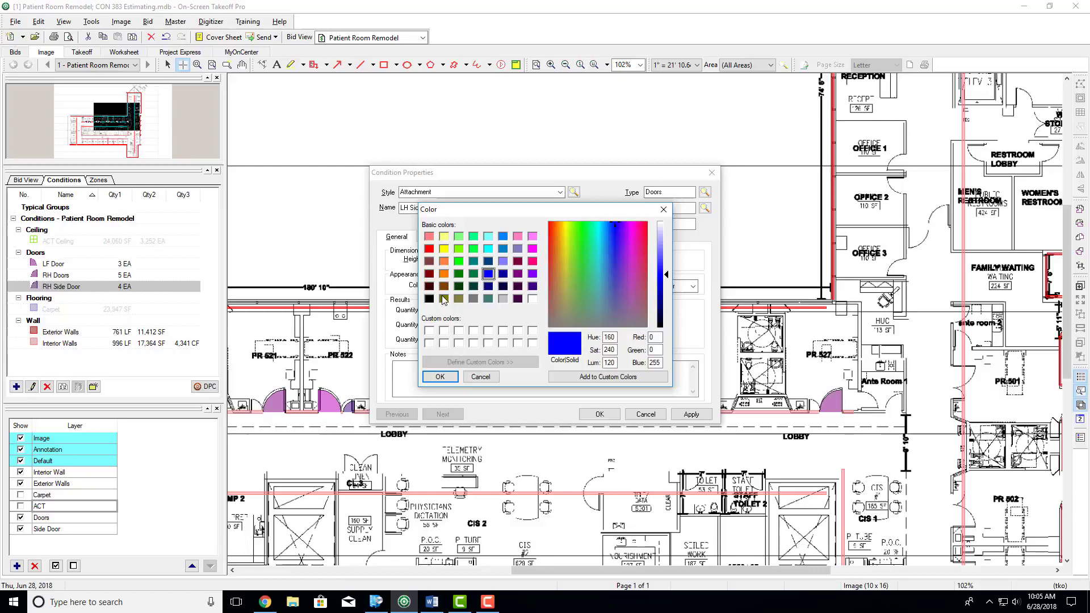
pyautogui.click(534, 287)
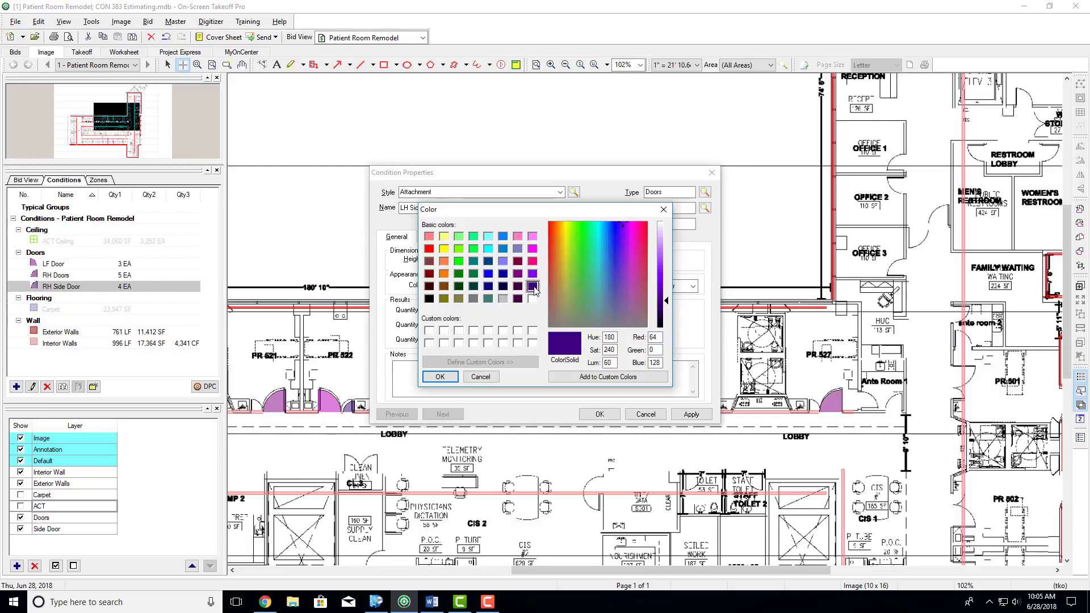
pyautogui.click(440, 376)
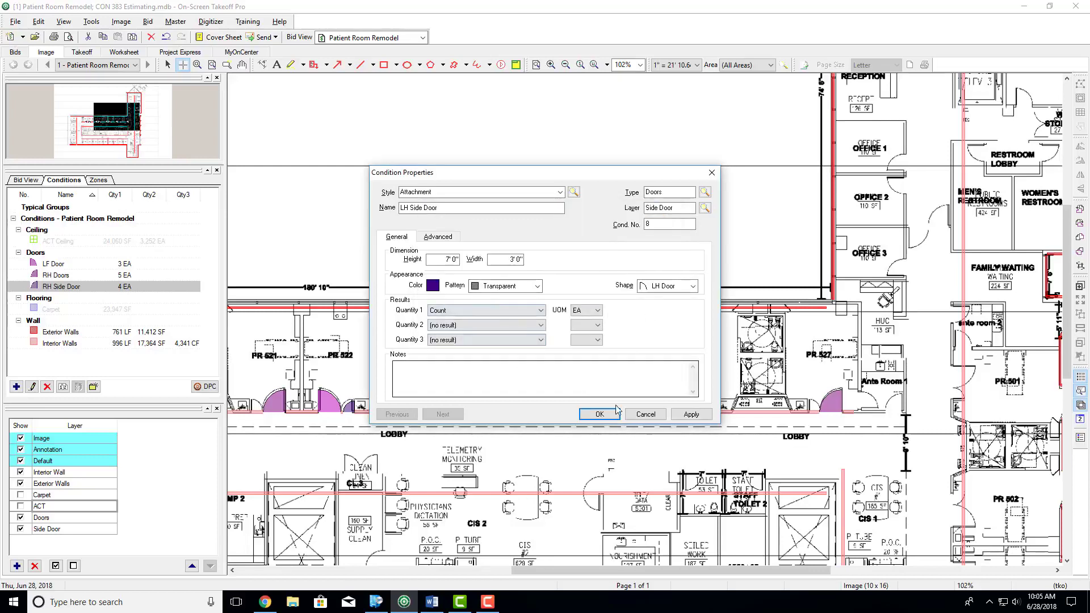
pyautogui.click(599, 414)
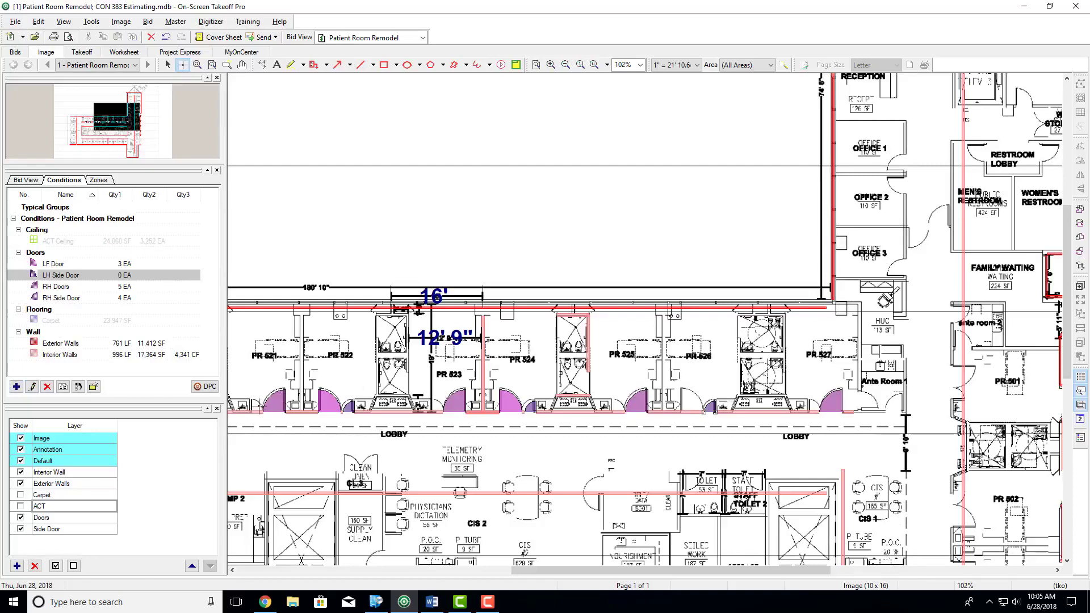
# - Place one LH Side Door attachment on the corridor wall at the small side opening beside room PR 519's door
pyautogui.hscroll(-5, 260, 417)
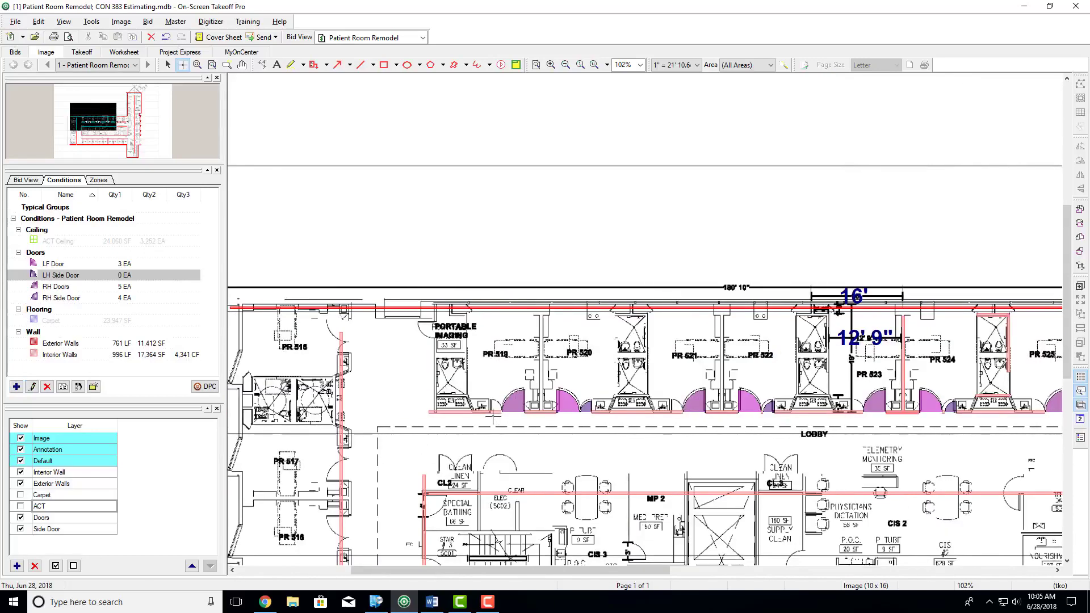
pyautogui.scroll(4, 494, 417)
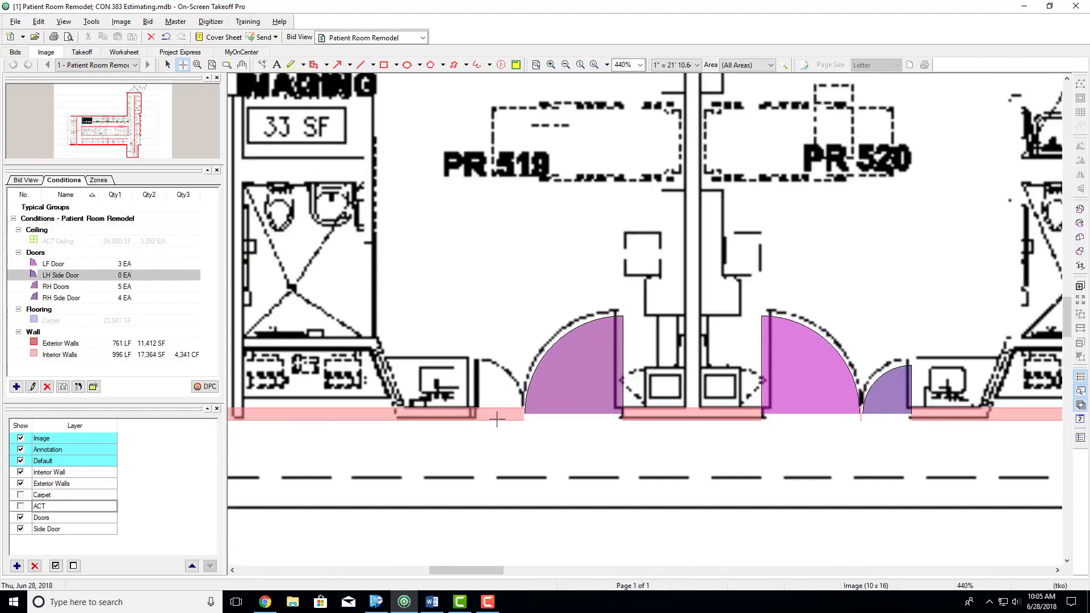
pyautogui.click(485, 418)
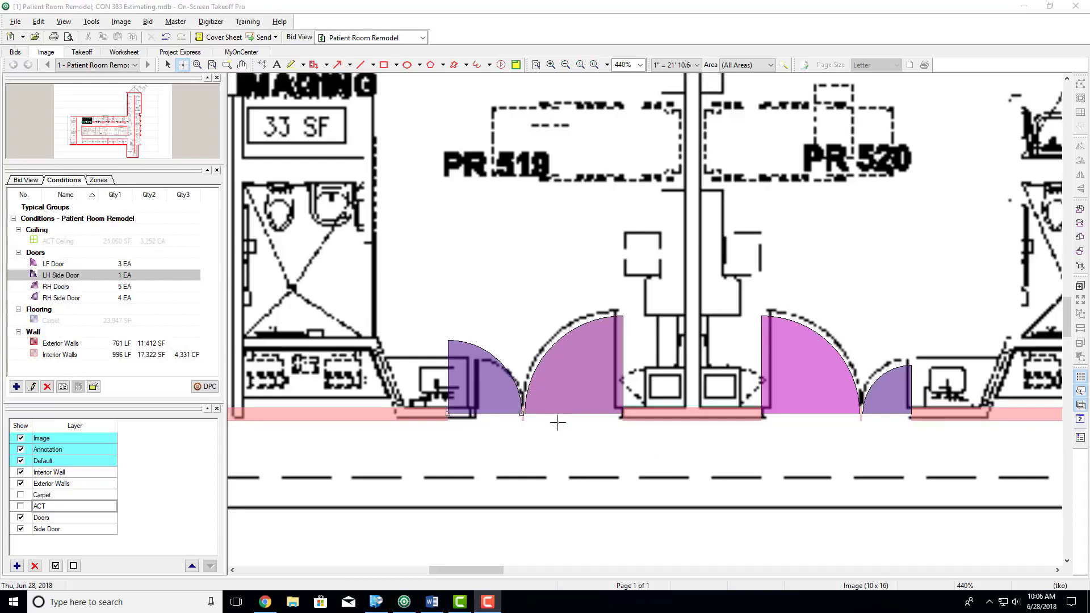
# - Set the LH Side Door condition's width to 2' 0", save it, and shift the placed door onto its drawn opening beside room PR 519's door
pyautogui.doubleClick(63, 277)
pyautogui.moveTo(499, 259); pyautogui.dragTo(544, 261)
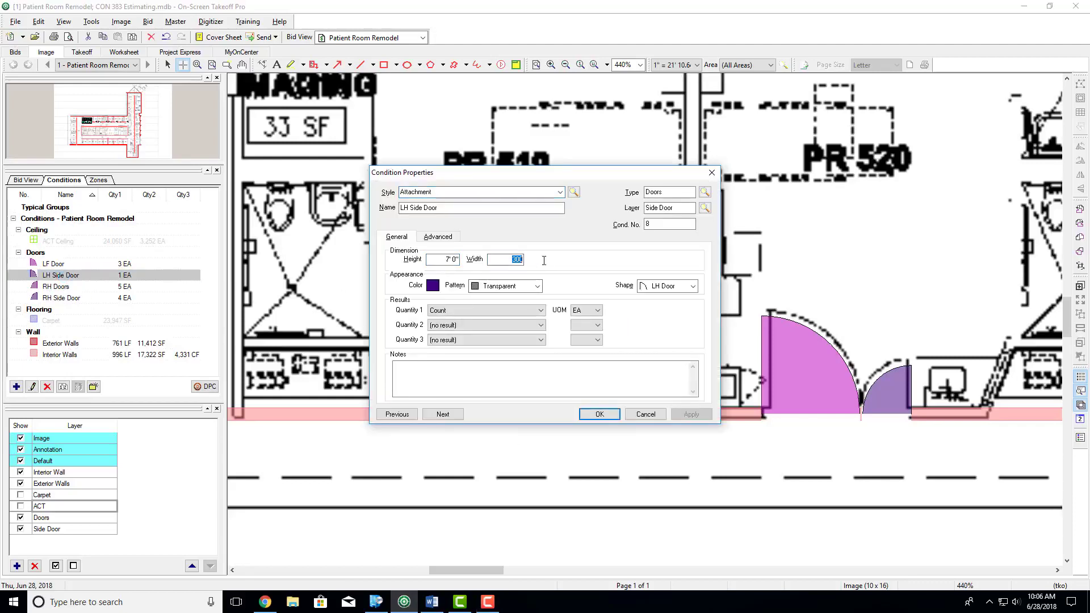
pyautogui.write('200')
pyautogui.click(543, 311)
pyautogui.click(571, 371)
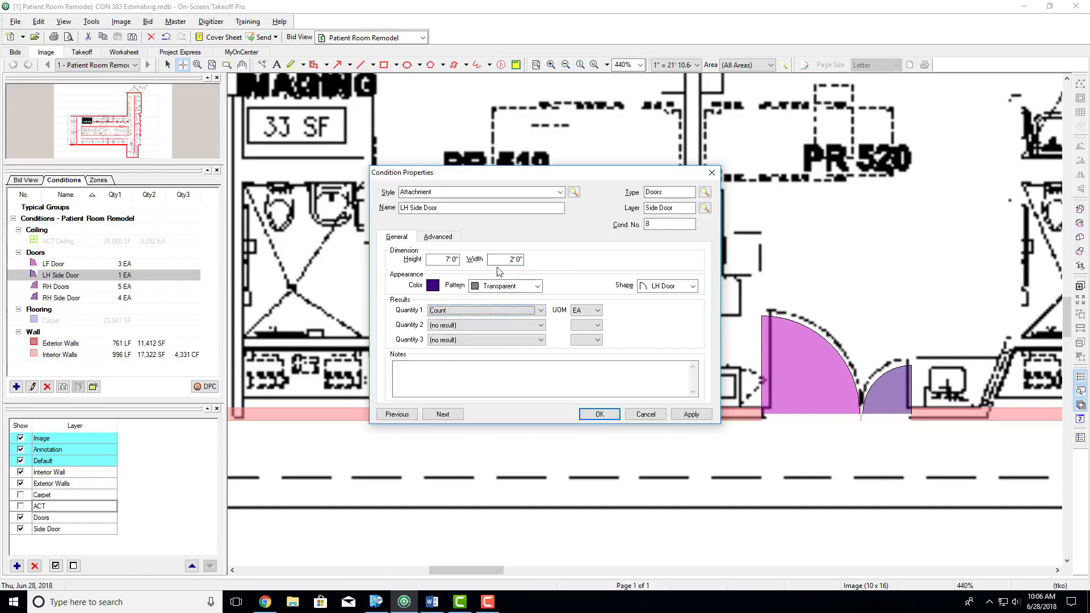
pyautogui.click(591, 412)
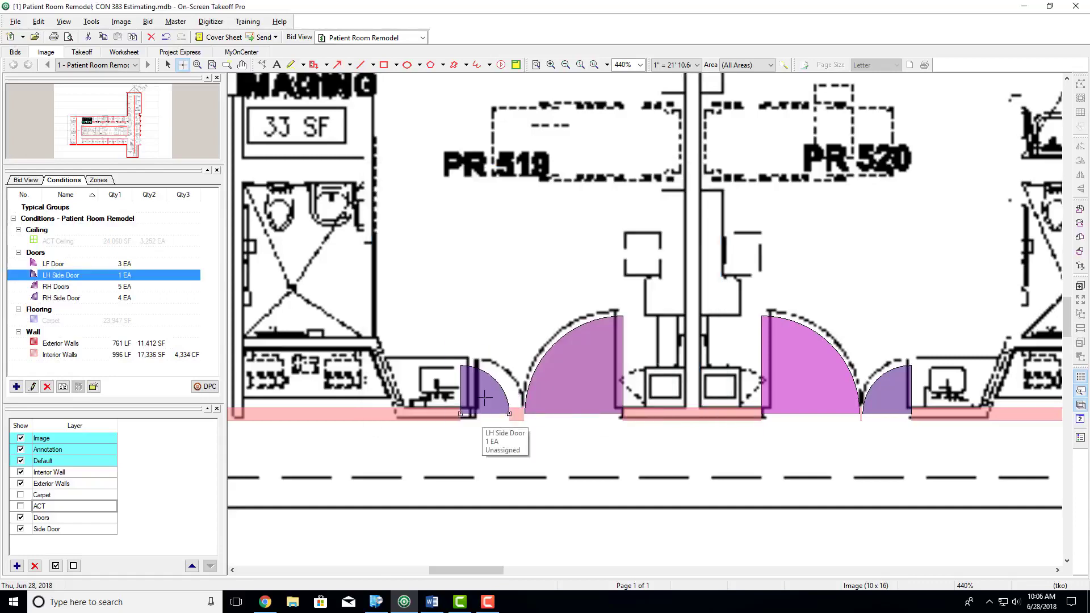
pyautogui.click(168, 65)
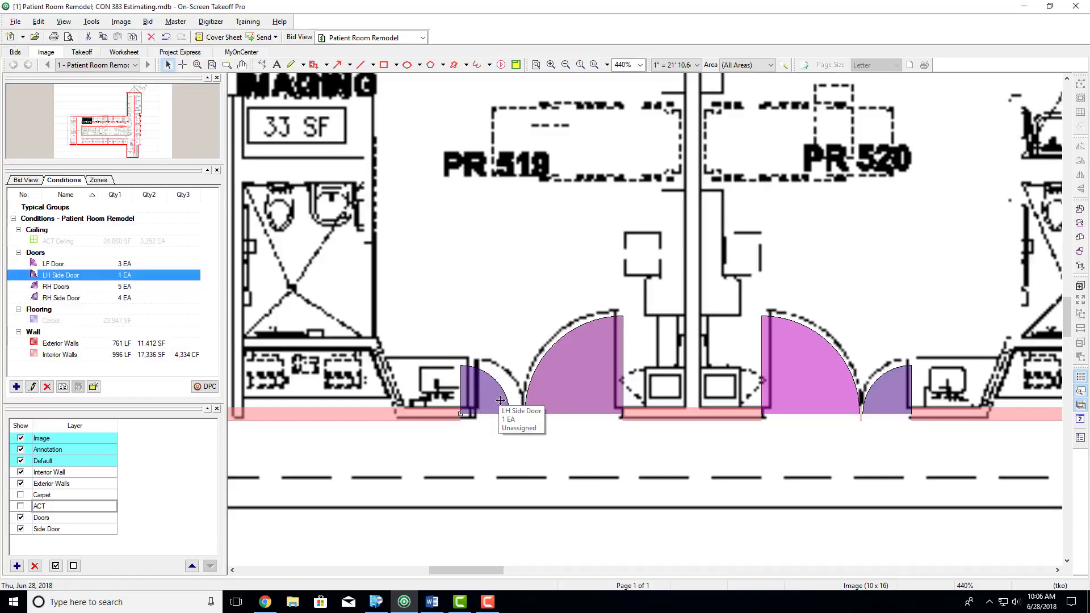
pyautogui.moveTo(493, 403); pyautogui.dragTo(509, 389)
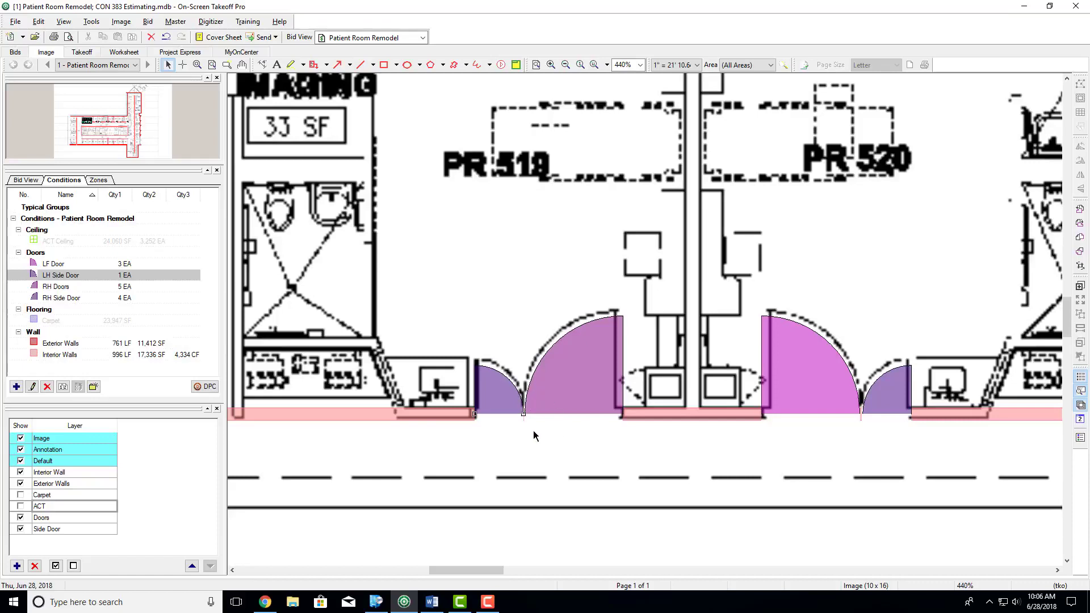
# - Place LH Side Door attachments on the corridor wall at the small side openings beside the doors of rooms PR 521, PR 523 and PR 525
pyautogui.hscroll(10, 520, 442)
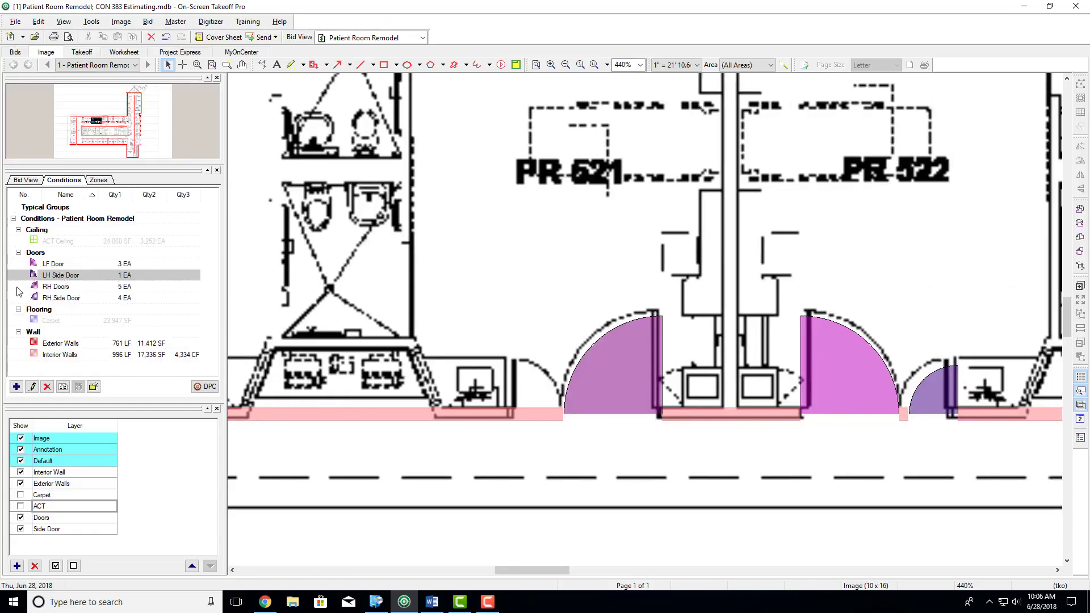
pyautogui.click(51, 278)
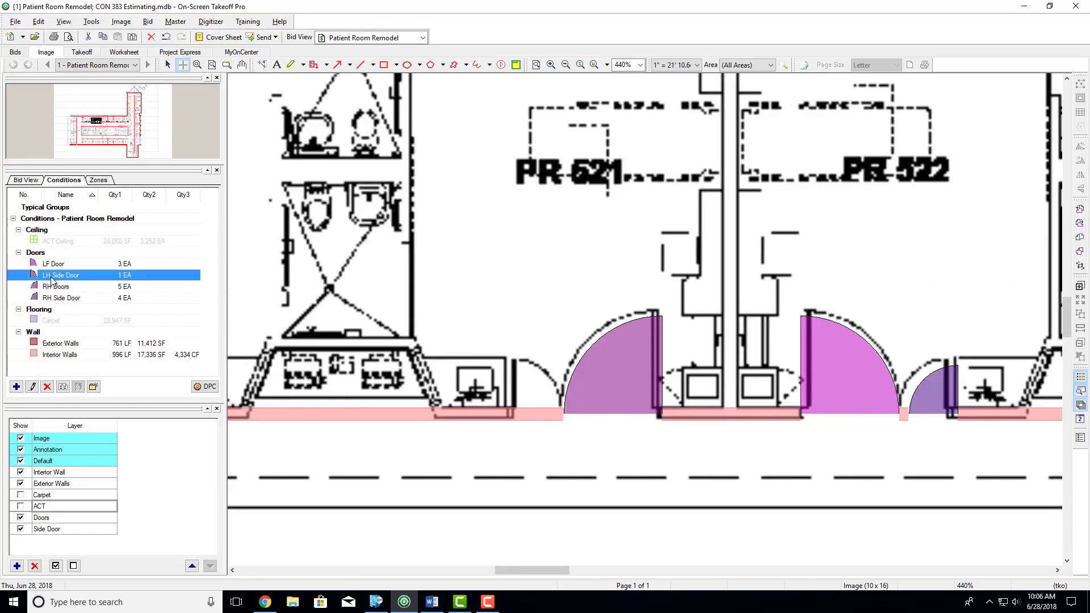
pyautogui.click(534, 417)
pyautogui.hscroll(10, 785, 414)
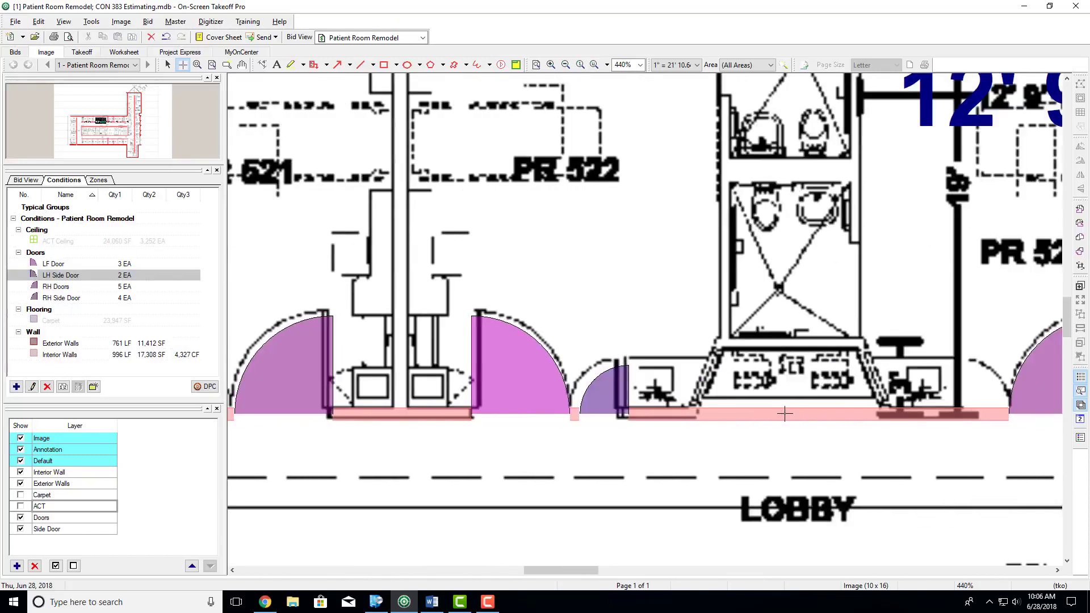
pyautogui.click(737, 416)
pyautogui.hscroll(8, 736, 416)
pyautogui.click(737, 416)
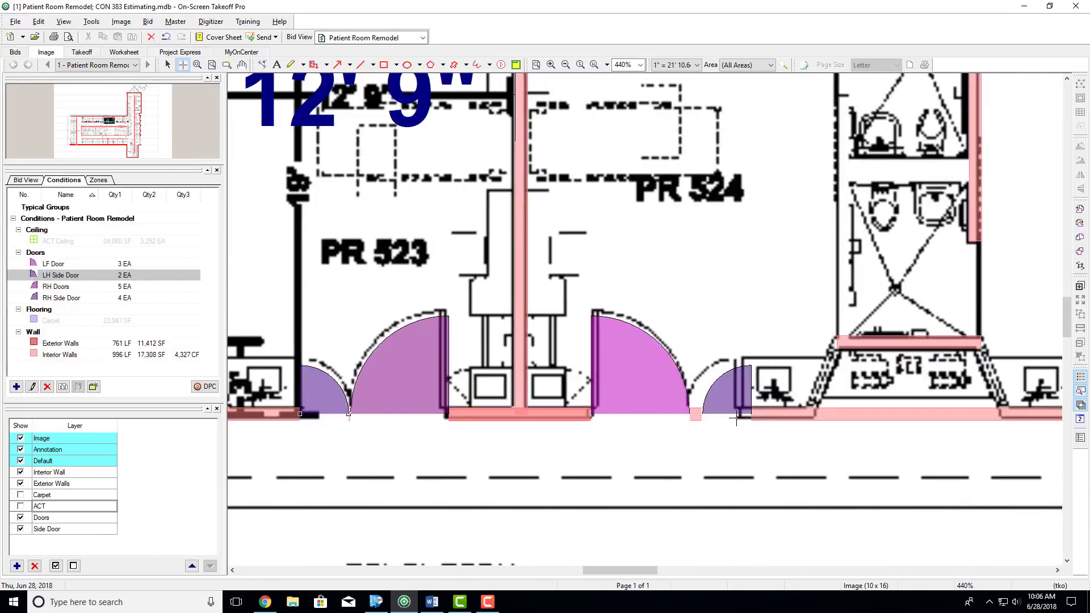
pyautogui.hscroll(5, 736, 416)
pyautogui.click(776, 414)
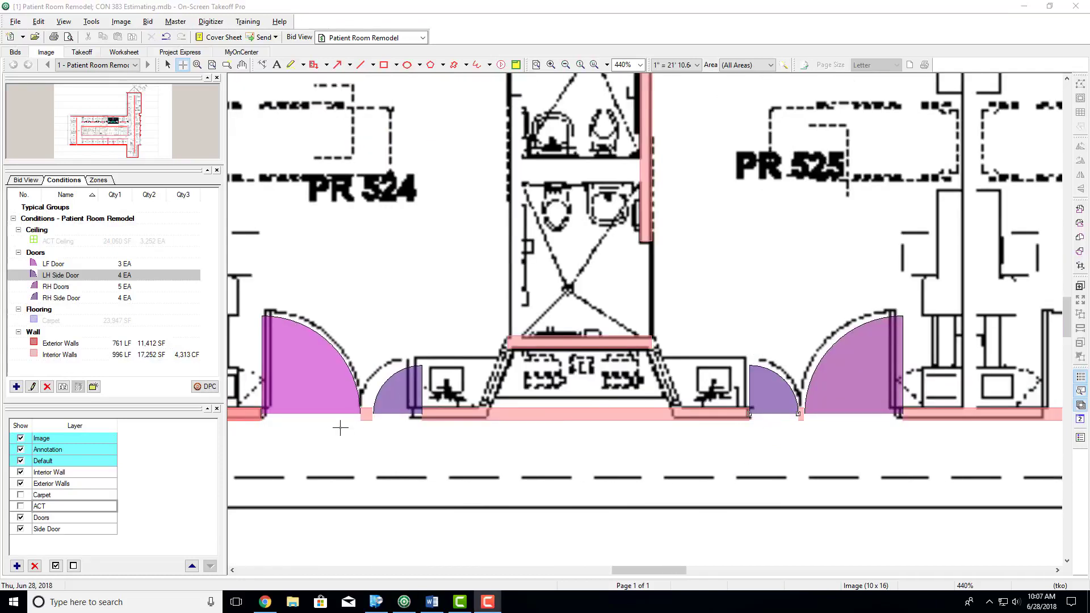
# - Start a new Attachment condition and name it Window A
pyautogui.scroll(-5, 341, 427)
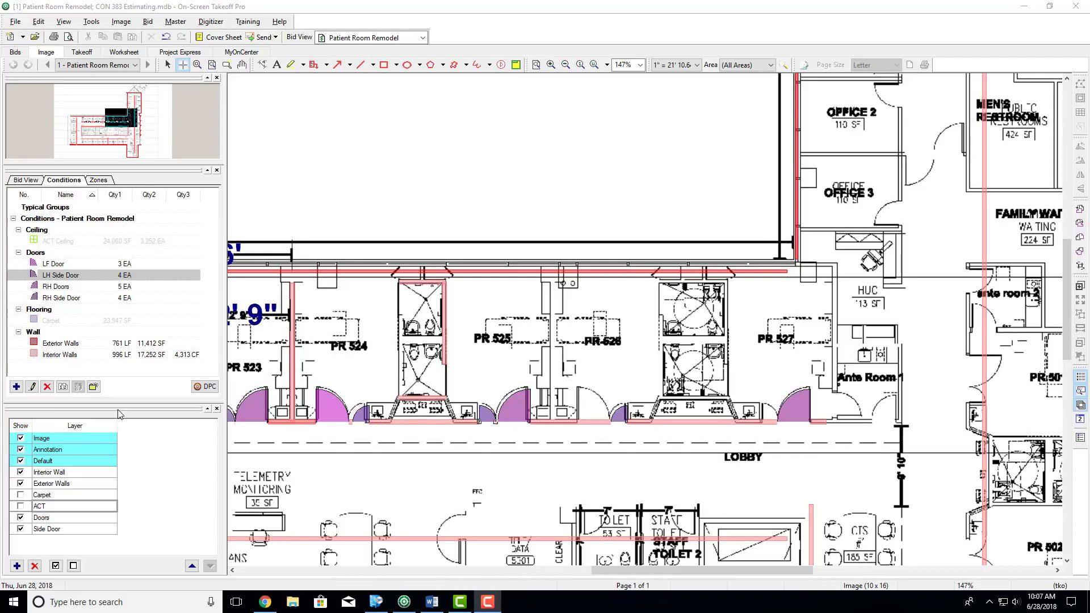
pyautogui.click(16, 387)
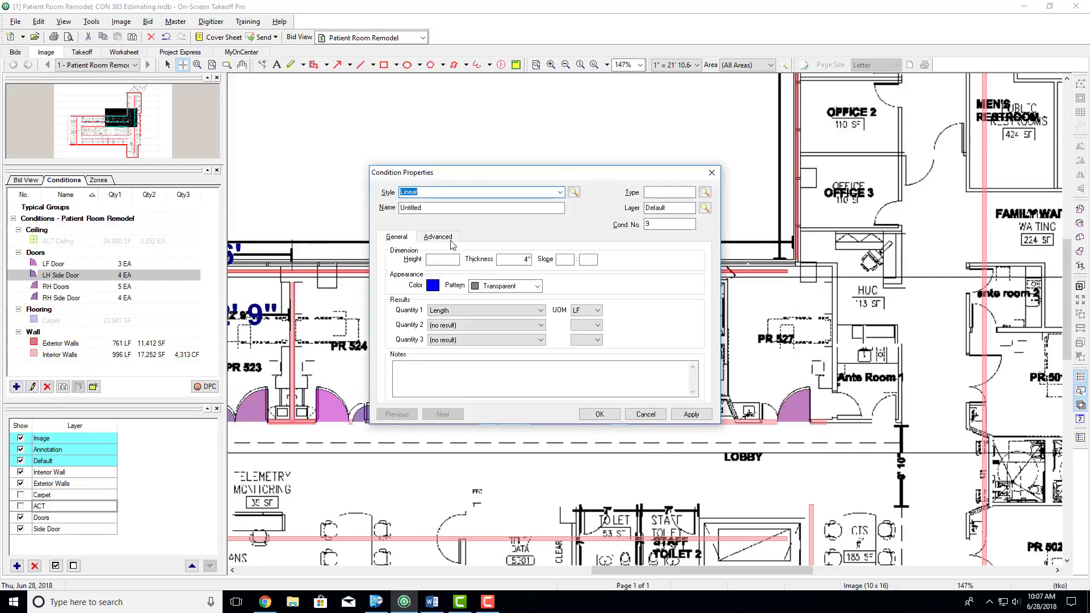
pyautogui.click(511, 192)
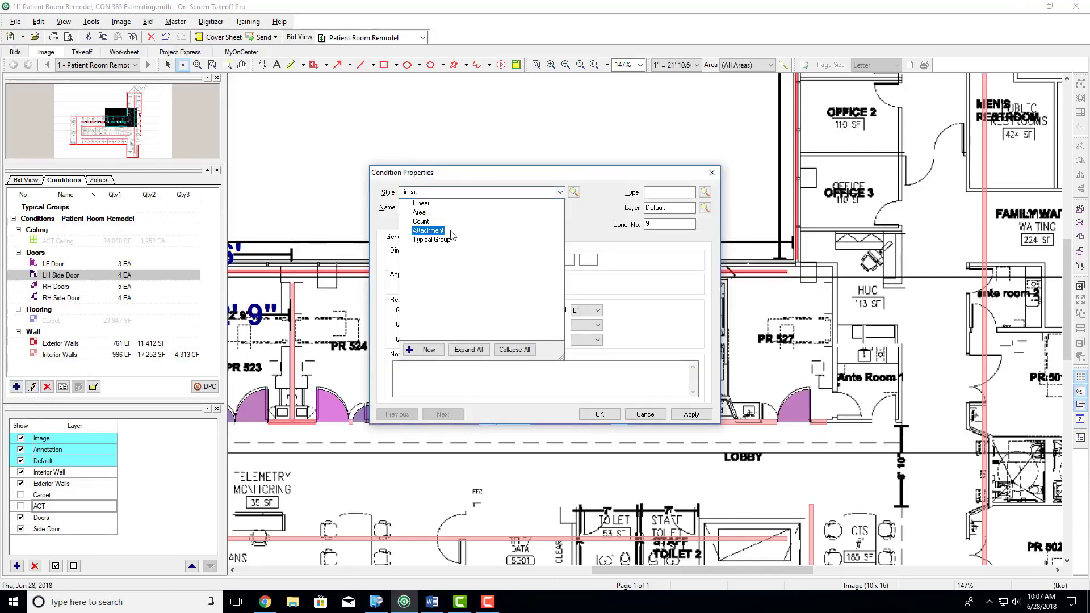
pyautogui.click(451, 231)
pyautogui.press('Tab')
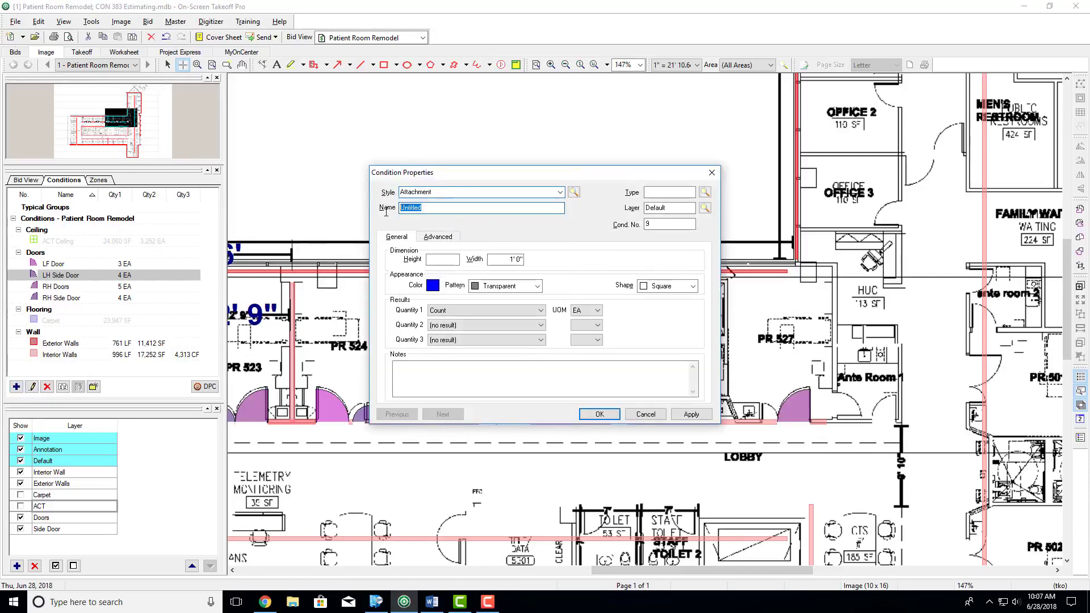
pyautogui.write('Window A')
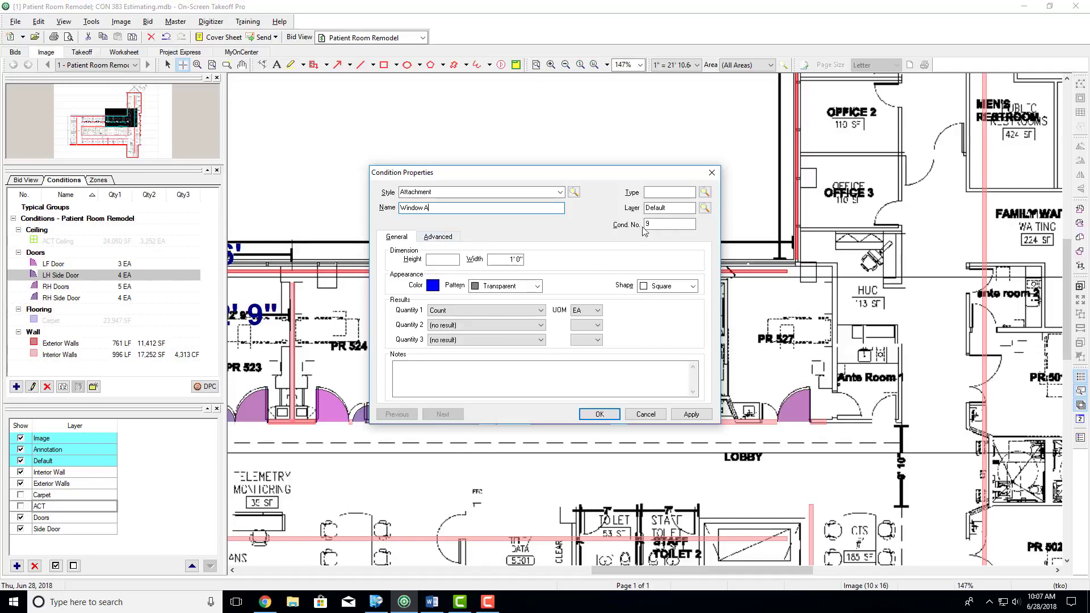
# - Assign the Window A condition to a new condition type named Windows and a new bid layer named Window A
pyautogui.click(663, 194)
pyautogui.press('Tab')
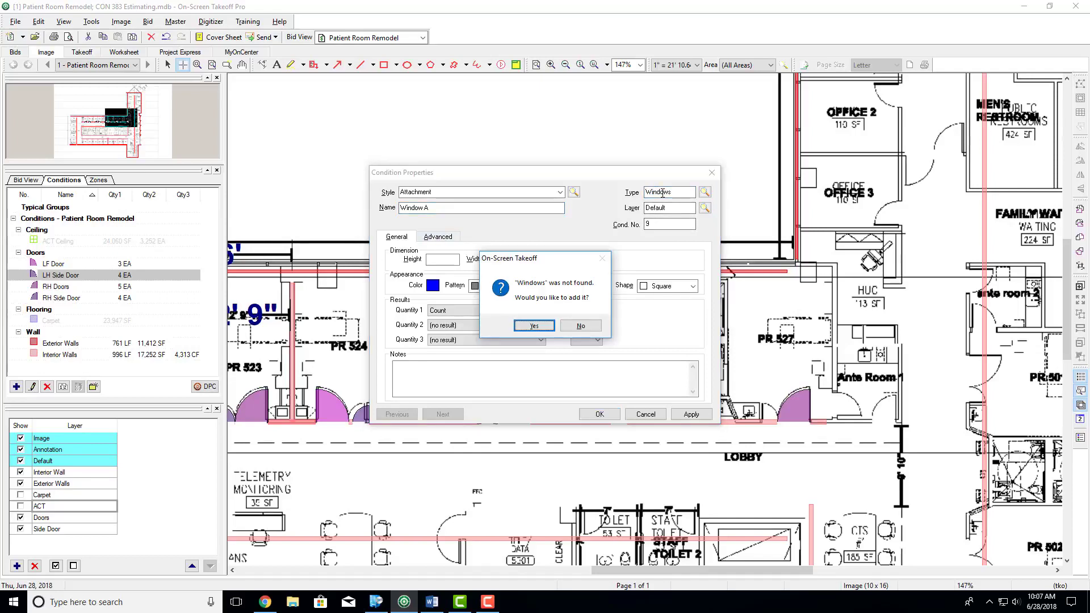
pyautogui.press('Return')
pyautogui.press('Return')
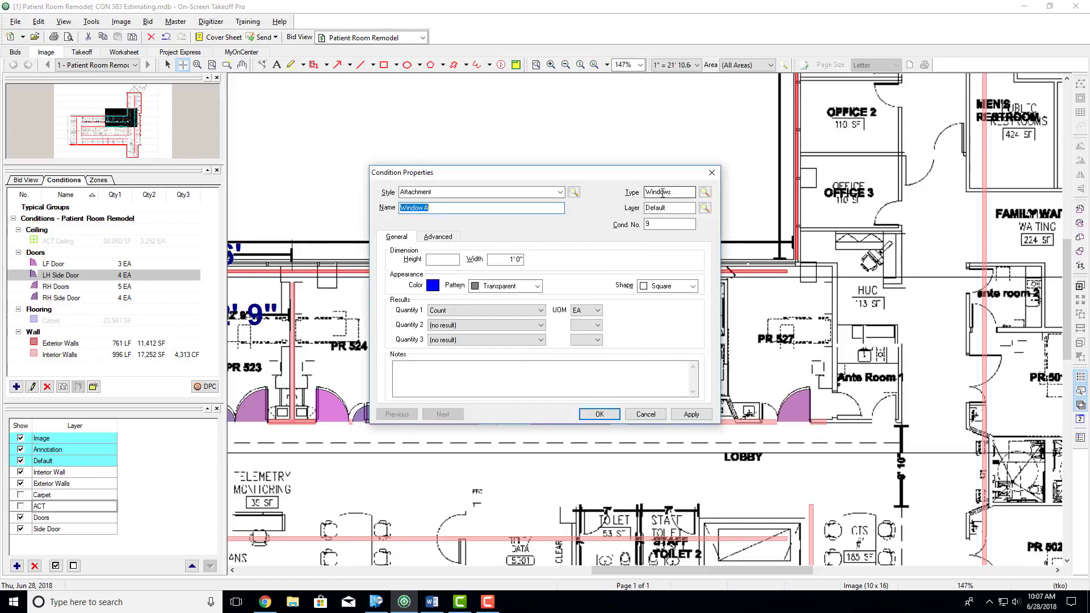
pyautogui.write('Windows')
pyautogui.click(446, 259)
pyautogui.click(532, 328)
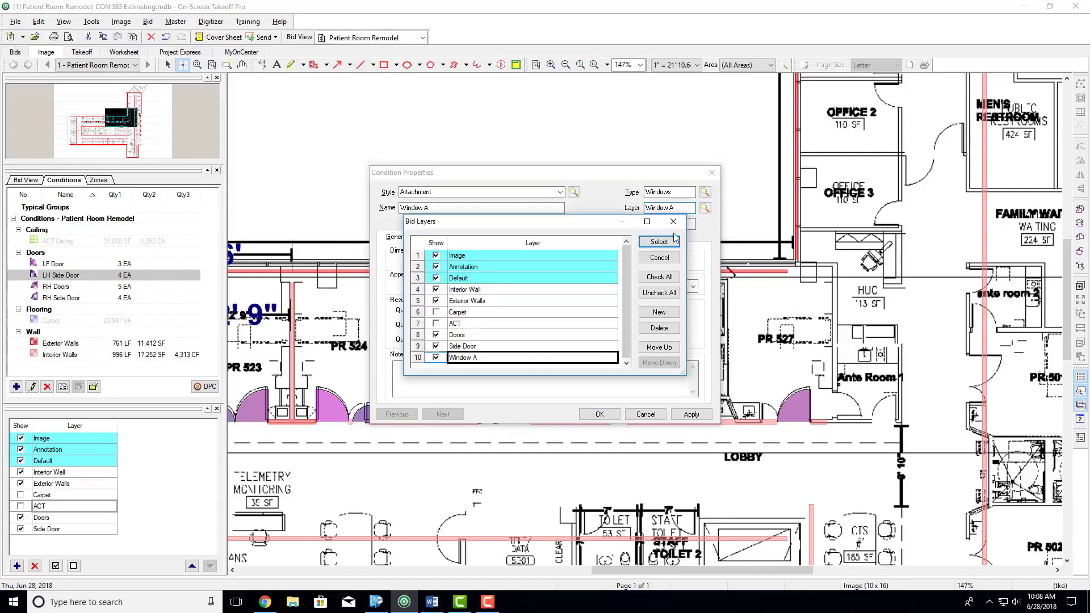
pyautogui.click(659, 242)
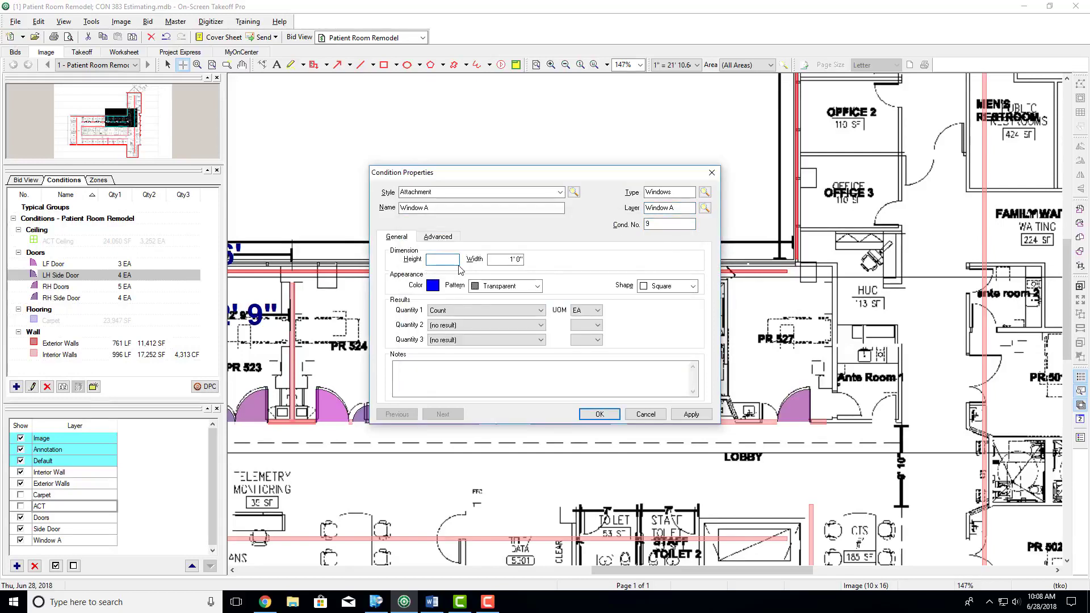
# - Set the Window A condition to 3' 0" high and 4' 0" wide with the Window 1 shape, and save it
pyautogui.write('3')
pyautogui.press('Tab')
pyautogui.moveTo(444, 263); pyautogui.dragTo(466, 264)
pyautogui.press('Tab')
pyautogui.press('Tab')
pyautogui.click(654, 288)
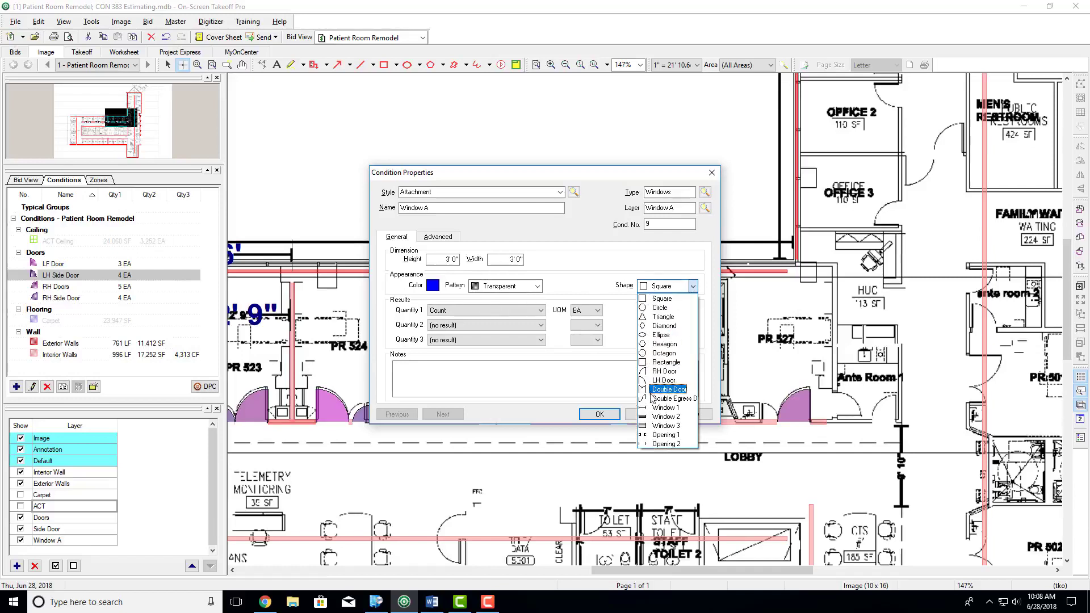
pyautogui.click(663, 408)
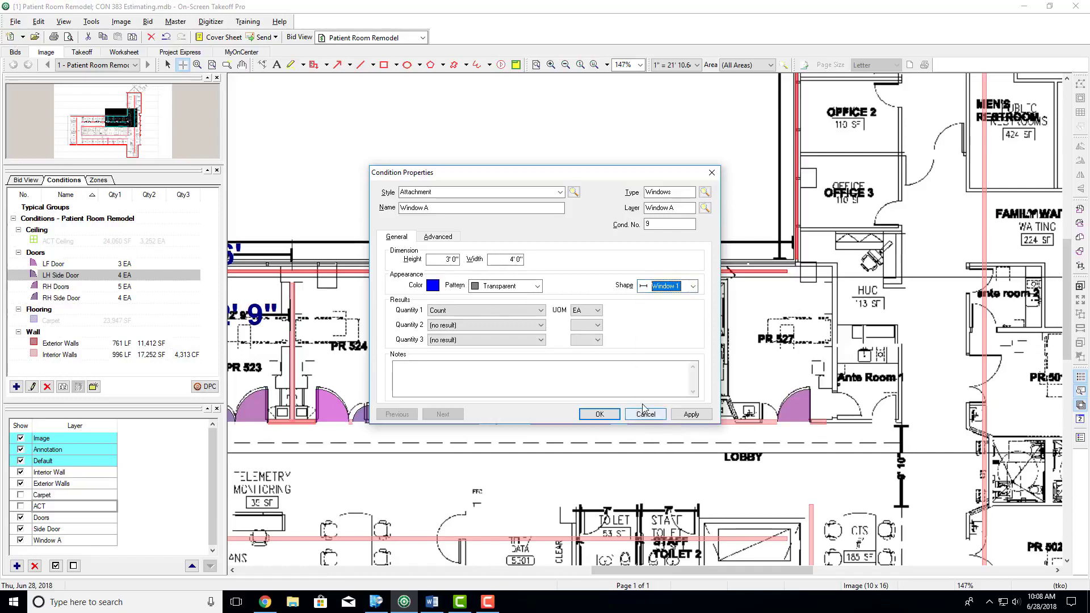
pyautogui.click(598, 415)
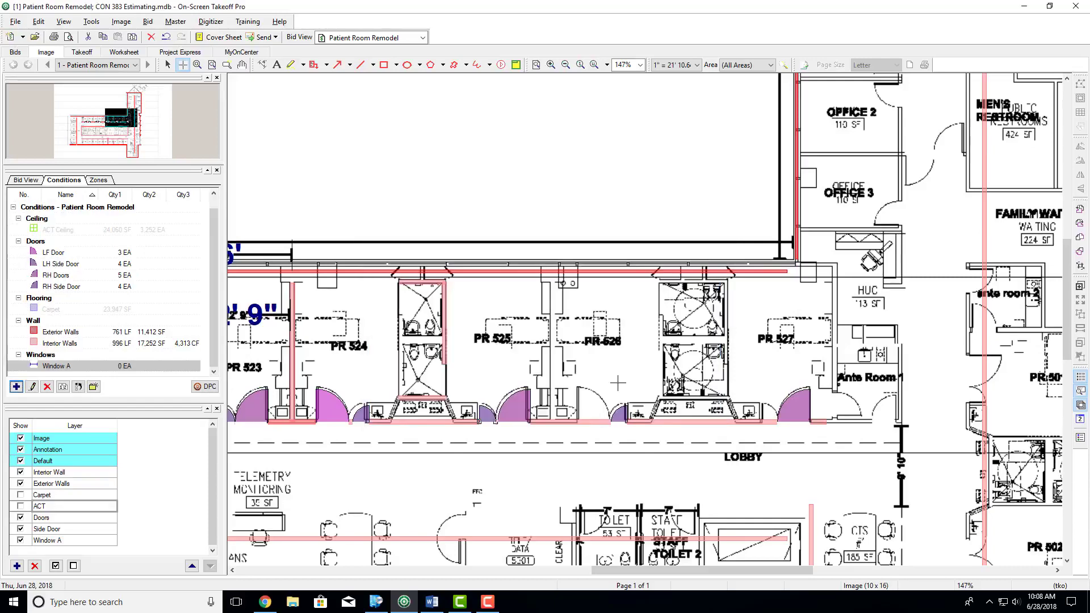
# - Place Window A attachments on the slanted exterior walls by ante room 2 and room PR 501
pyautogui.scroll(3, 618, 325)
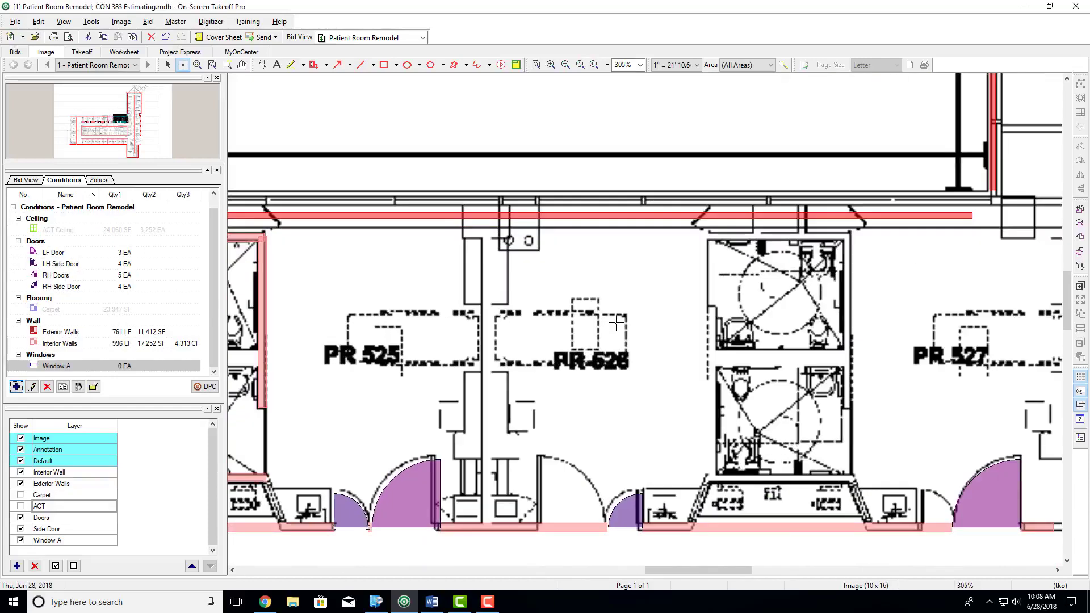
pyautogui.scroll(-3, 417, 313)
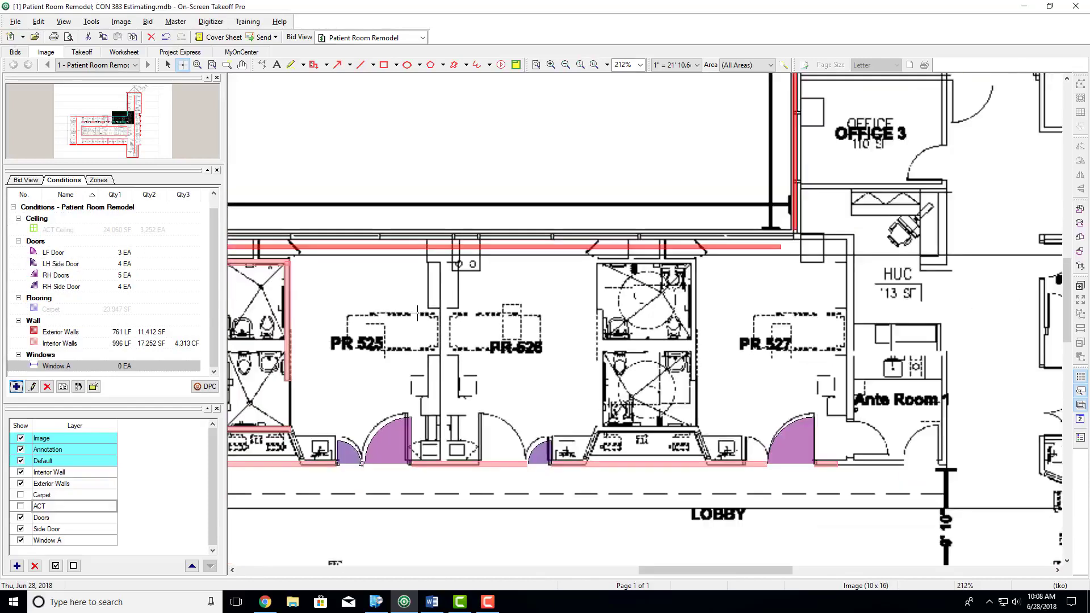
pyautogui.press('Right')
pyautogui.press('Right')
pyautogui.press('Right')
pyautogui.press('Right')
pyautogui.press('Right')
pyautogui.press('Right')
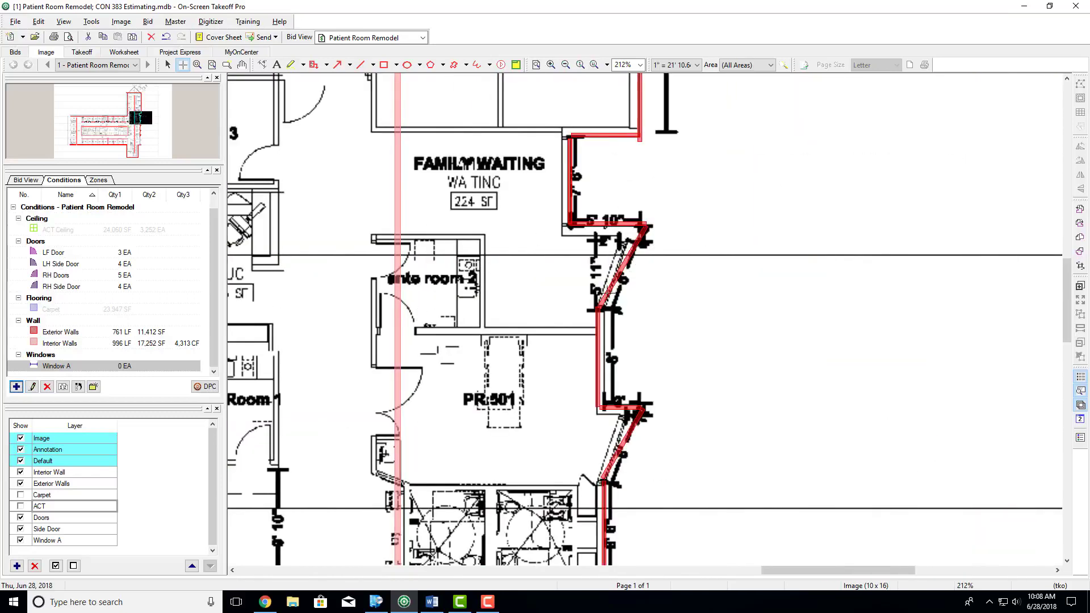
pyautogui.click(619, 273)
pyautogui.press('Down')
pyautogui.press('Down')
pyautogui.press('Down')
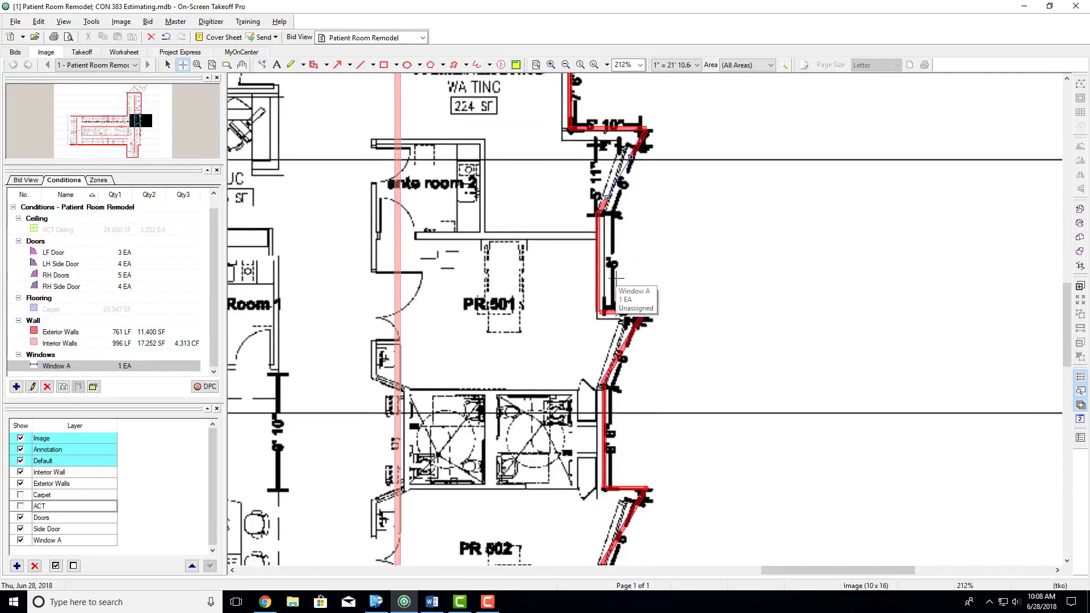
pyautogui.click(621, 302)
# - Place Window A attachments on the slanted exterior walls of rooms PR 502 and PR 503
pyautogui.press('Down')
pyautogui.press('Down')
pyautogui.press('Down')
pyautogui.press('Down')
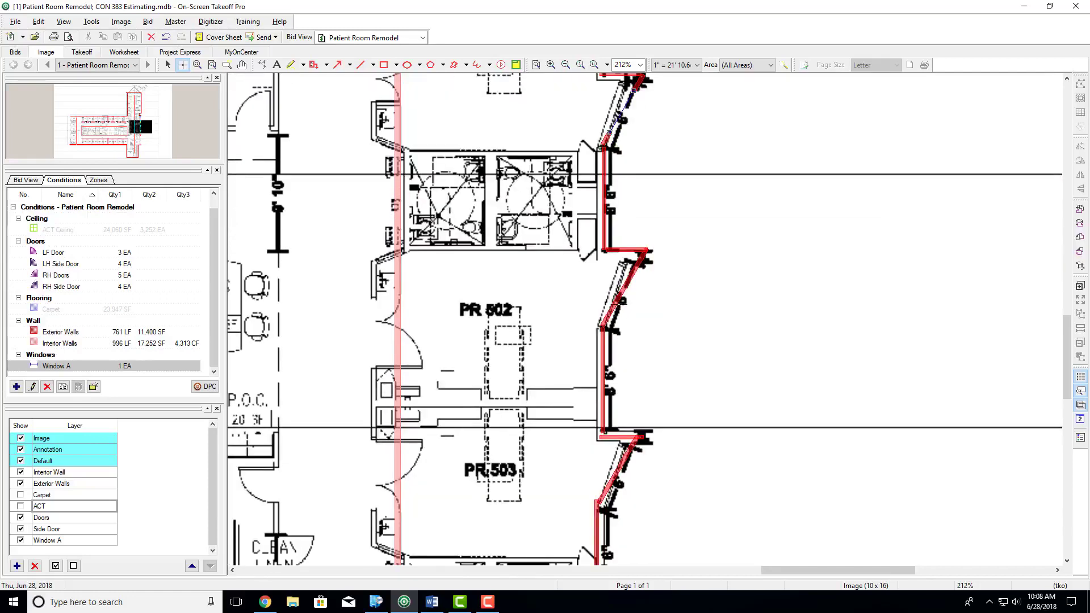
pyautogui.click(620, 299)
pyautogui.press('Down')
pyautogui.press('Down')
pyautogui.press('Down')
pyautogui.press('Down')
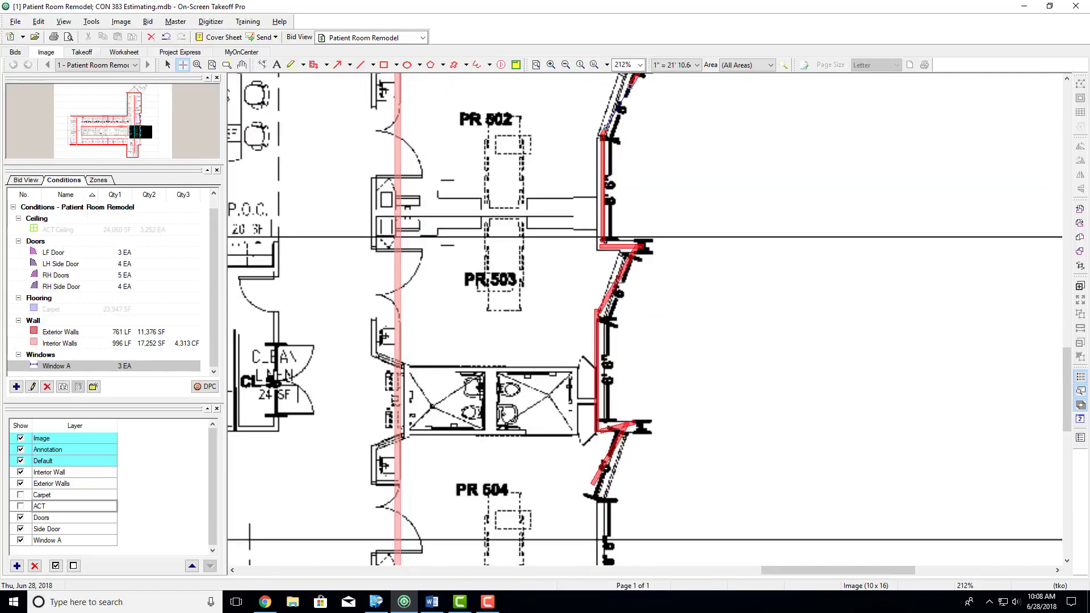
pyautogui.click(620, 279)
# - Review the takeoff totals for the ceiling, door, flooring, wall and window conditions, and return to the plan
pyautogui.scroll(-3, 518, 350)
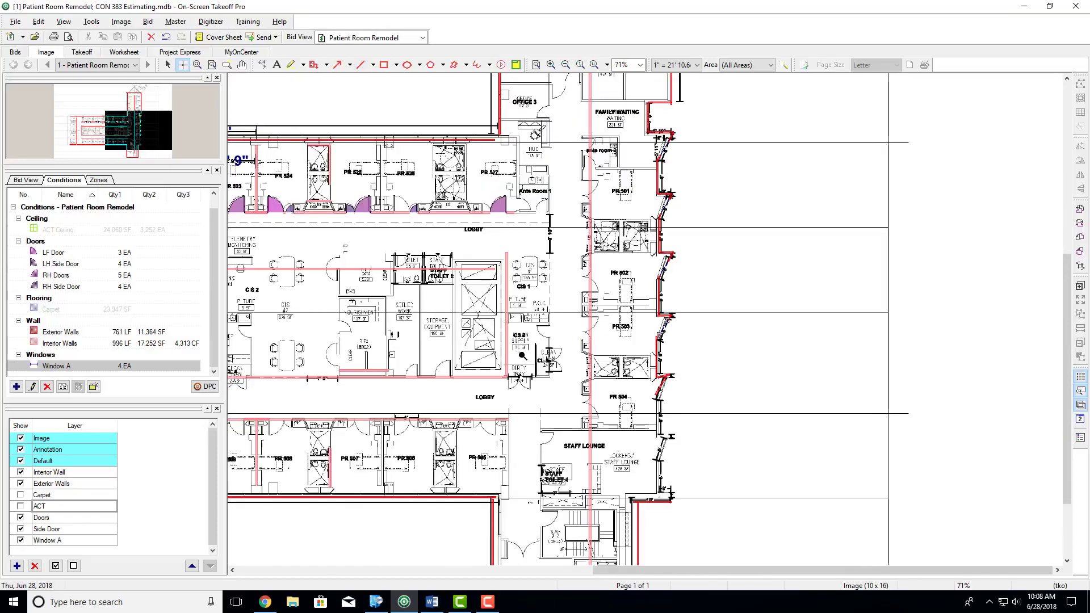
pyautogui.hscroll(-8, 522, 355)
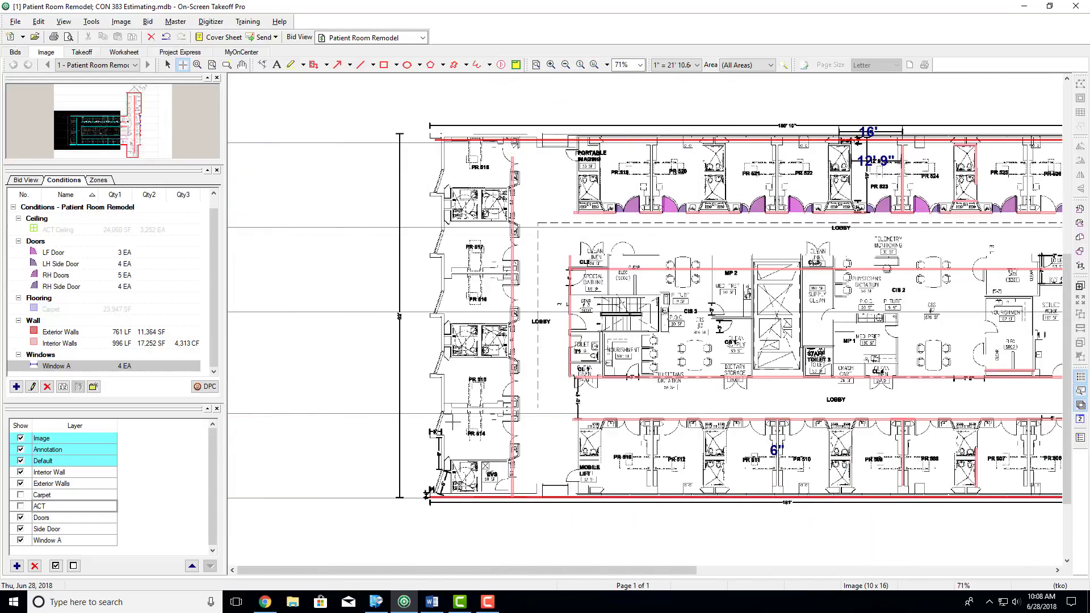
pyautogui.scroll(-1, 451, 305)
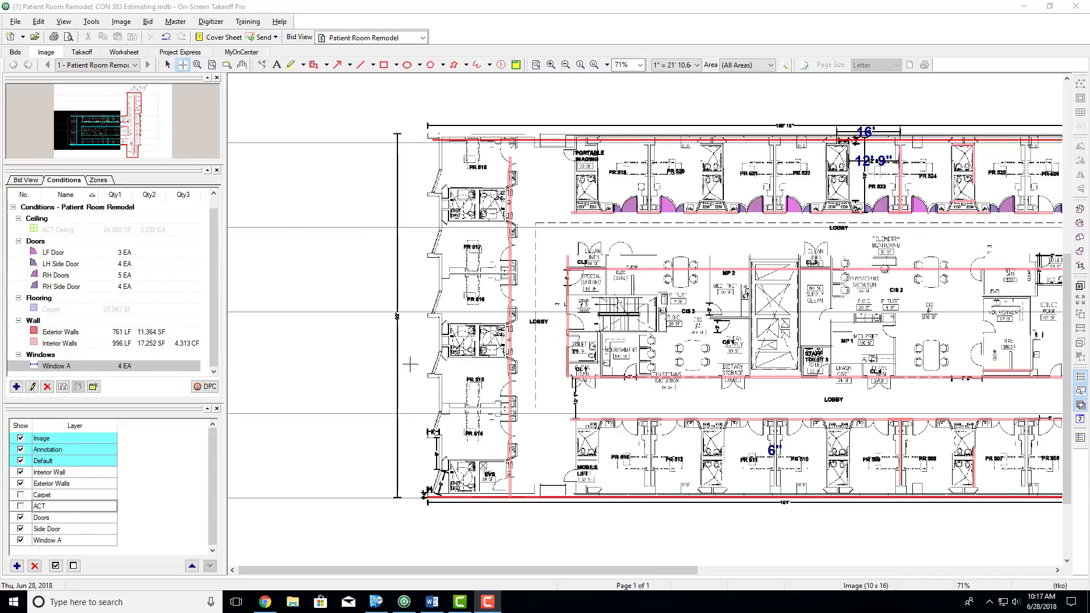
pyautogui.click(81, 53)
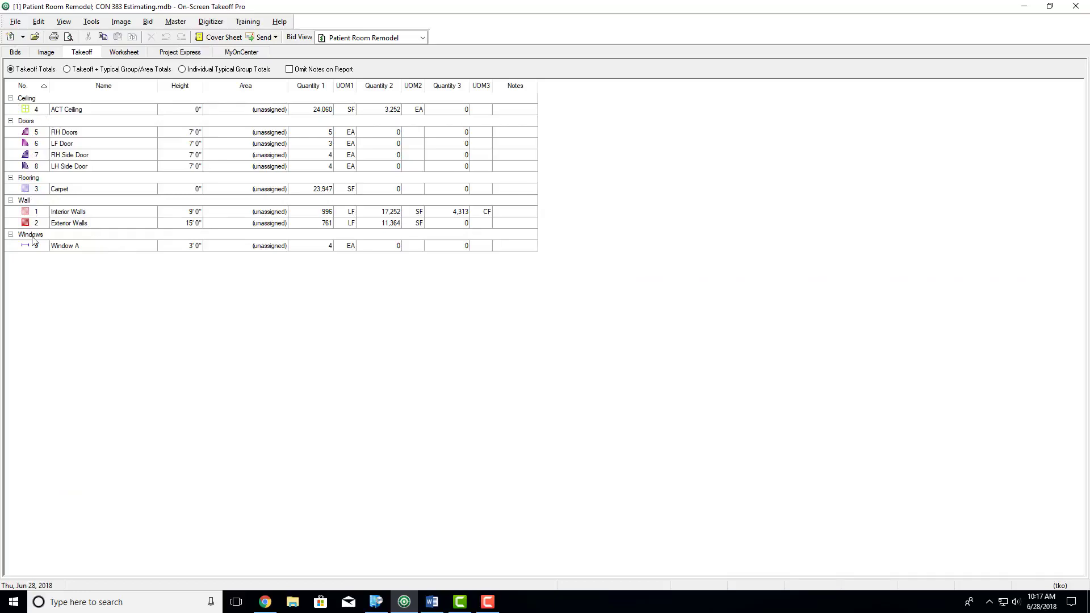
pyautogui.click(46, 52)
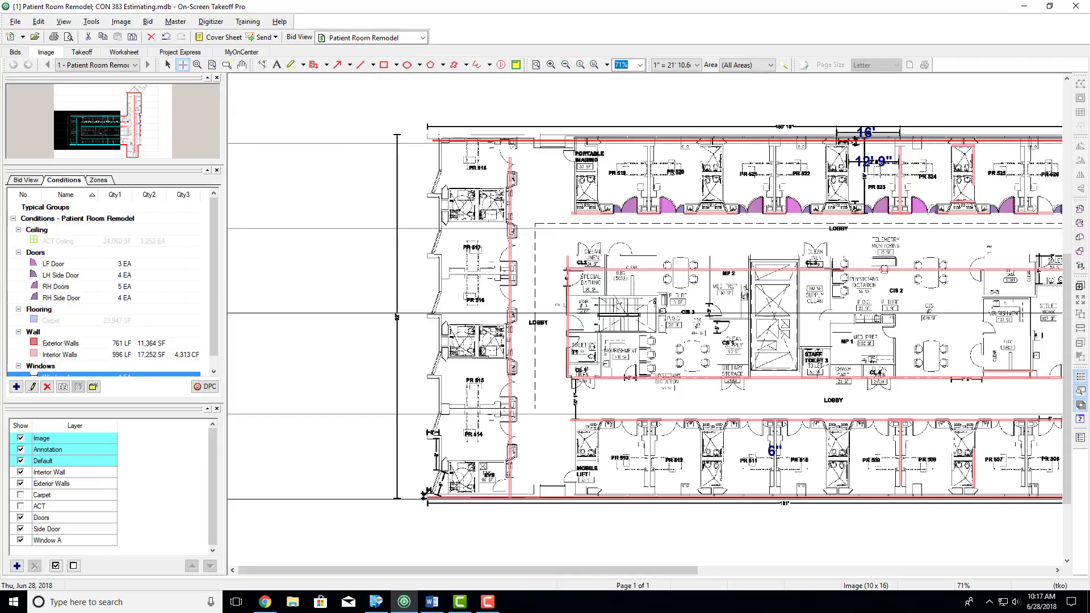
# - Compare the cost worksheet's quantities and its material, labor and sub columns with the takeoff totals and the whole plan
pyautogui.click(114, 54)
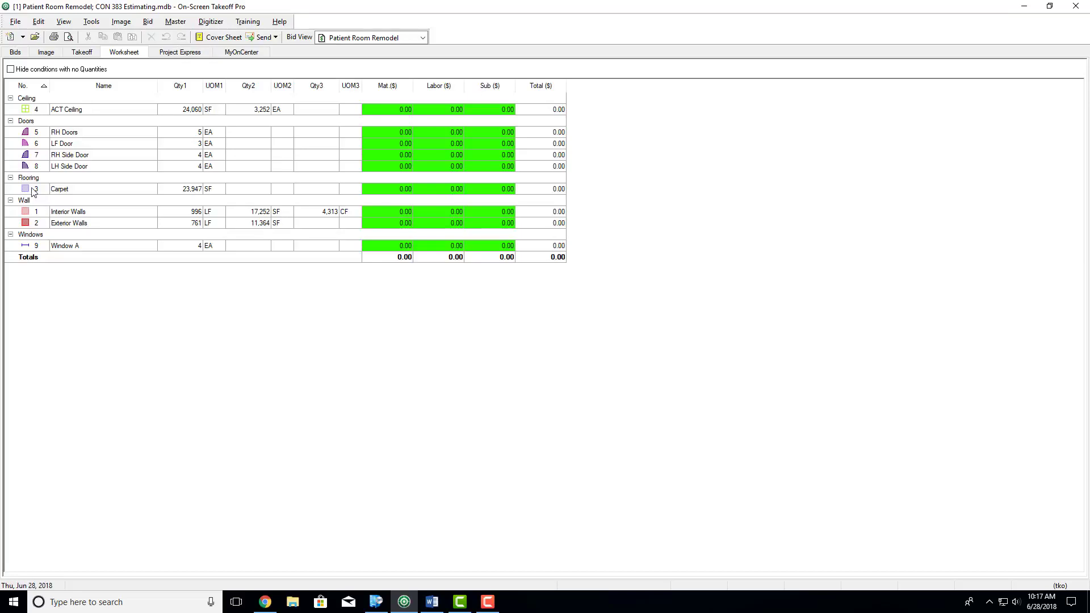
pyautogui.click(85, 53)
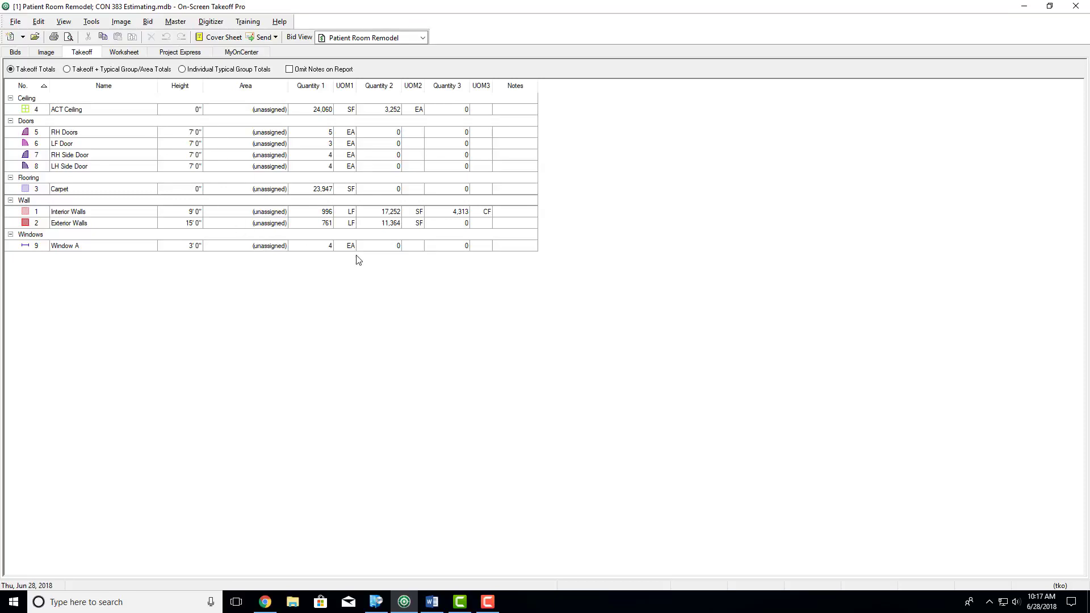
pyautogui.click(48, 53)
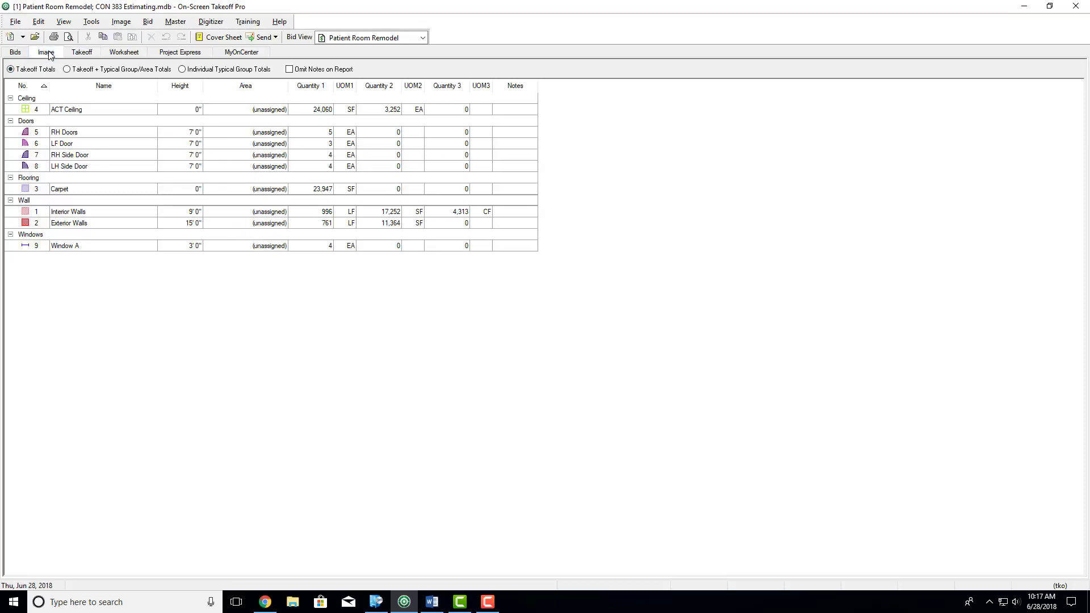
pyautogui.click(120, 53)
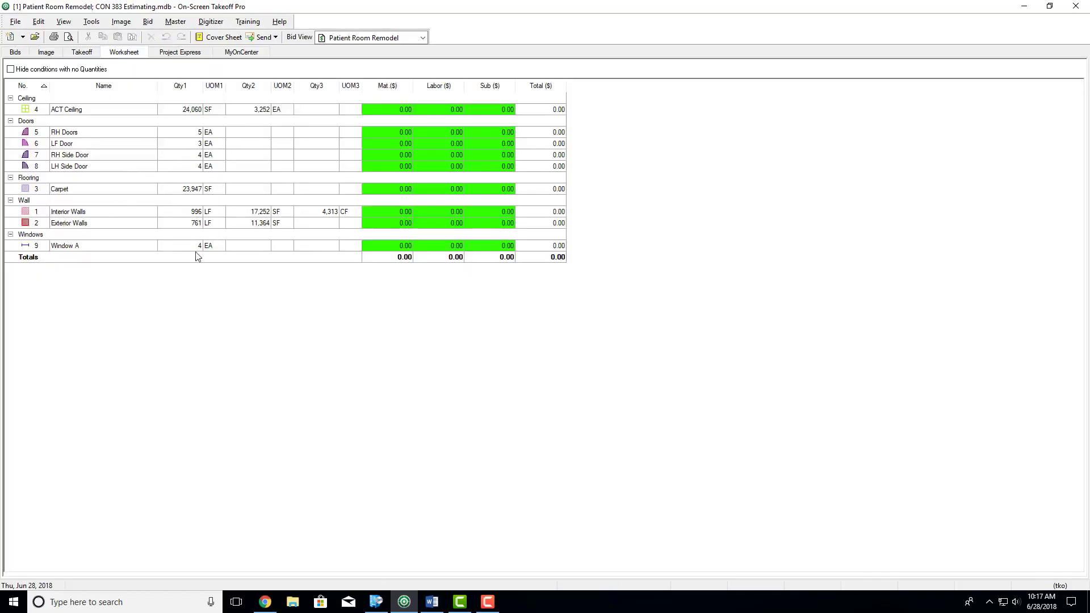
pyautogui.click(394, 113)
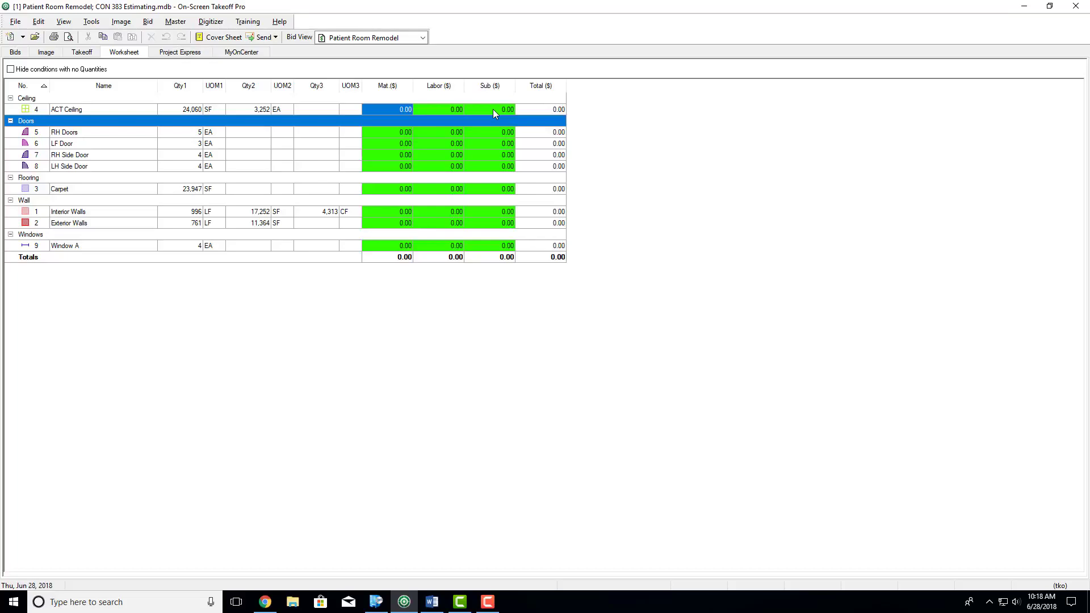
pyautogui.click(50, 54)
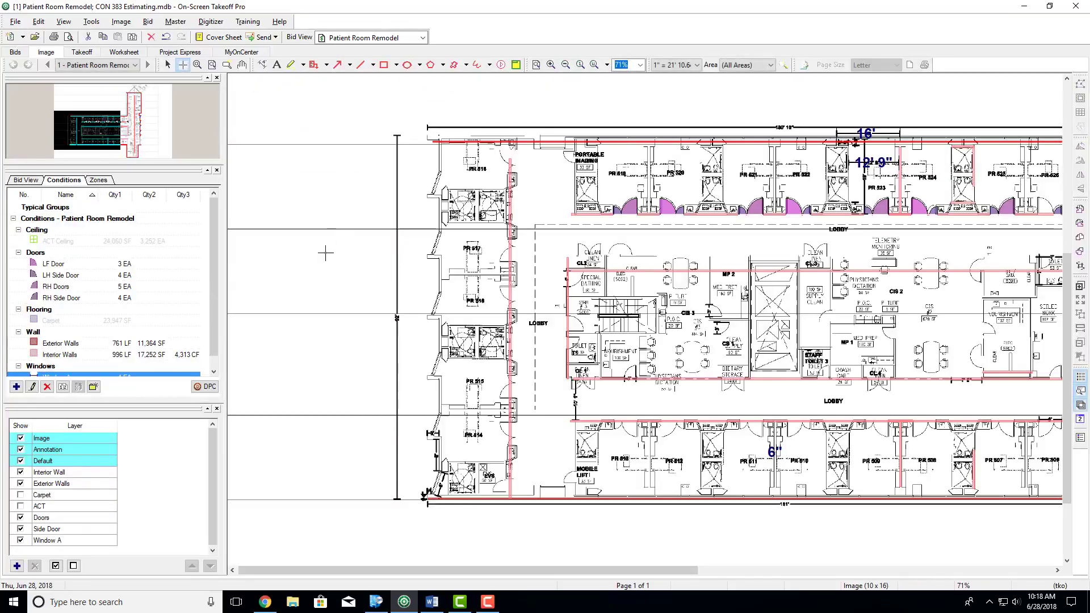
pyautogui.scroll(-3, 365, 302)
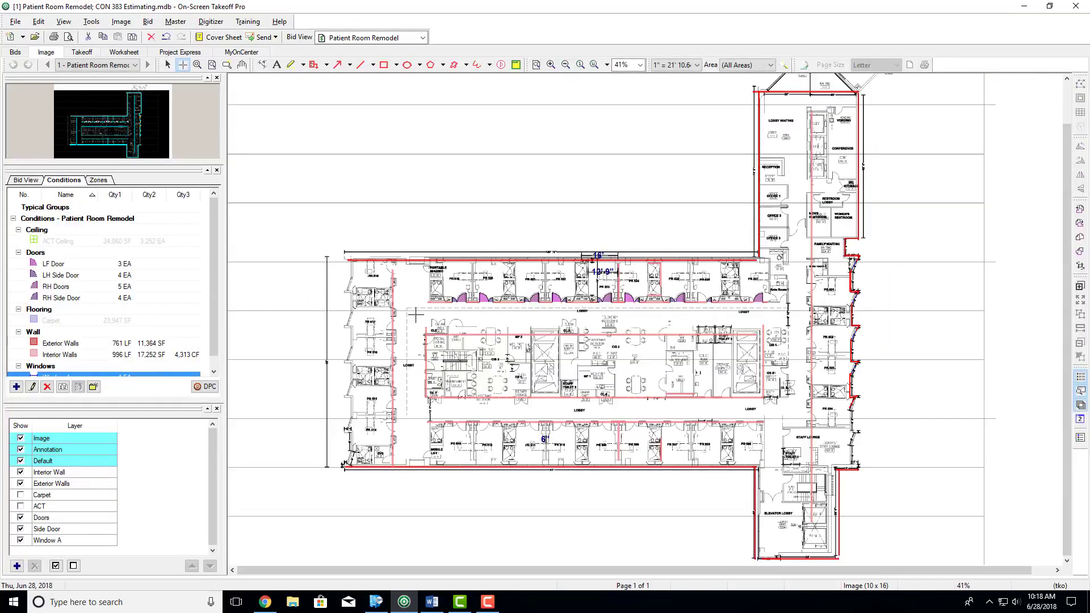
pyautogui.scroll(3, 382, 348)
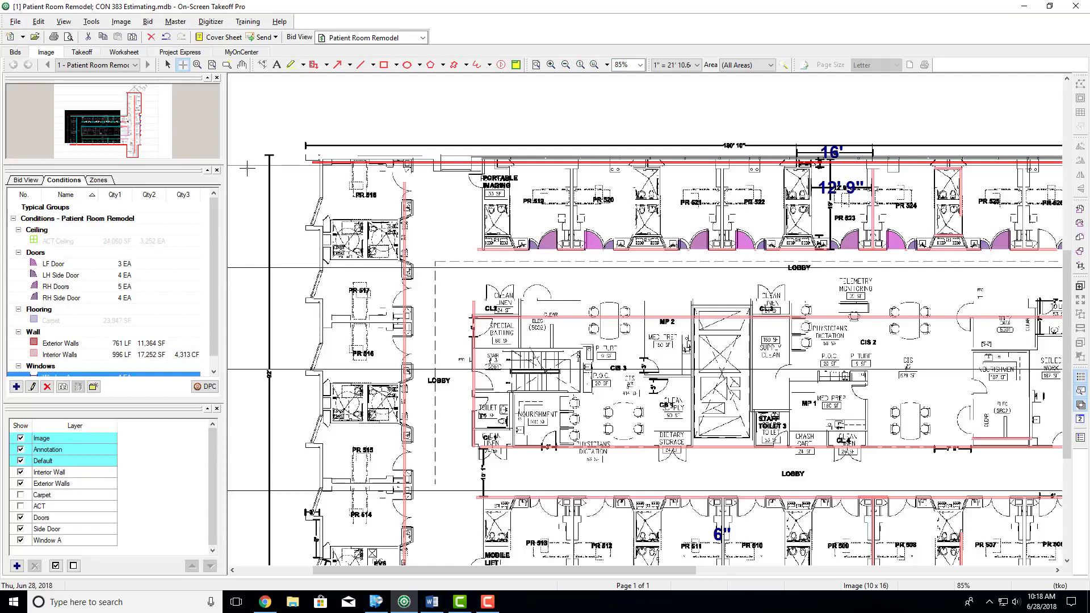
# - Inspect the export options for a bid package and for a takeoff file, leaving both without exporting
pyautogui.click(17, 25)
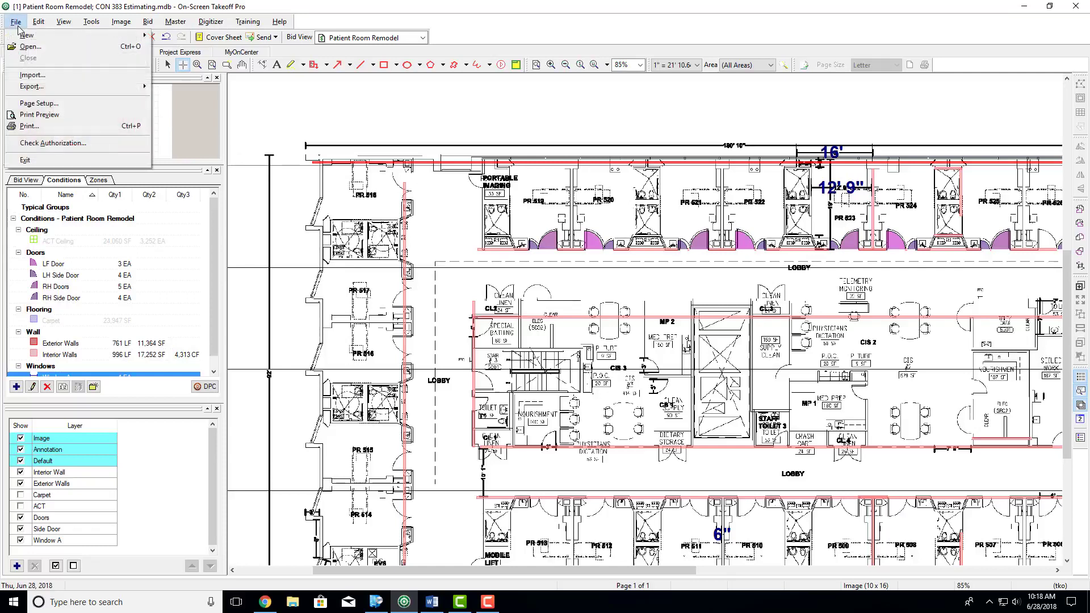
pyautogui.moveTo(68, 86)
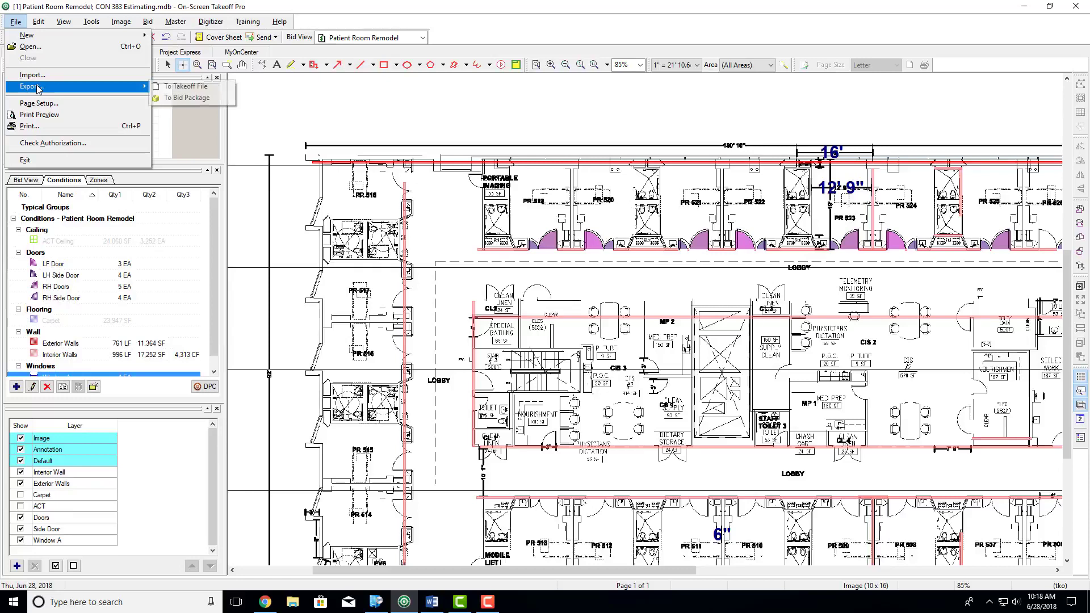
pyautogui.click(170, 97)
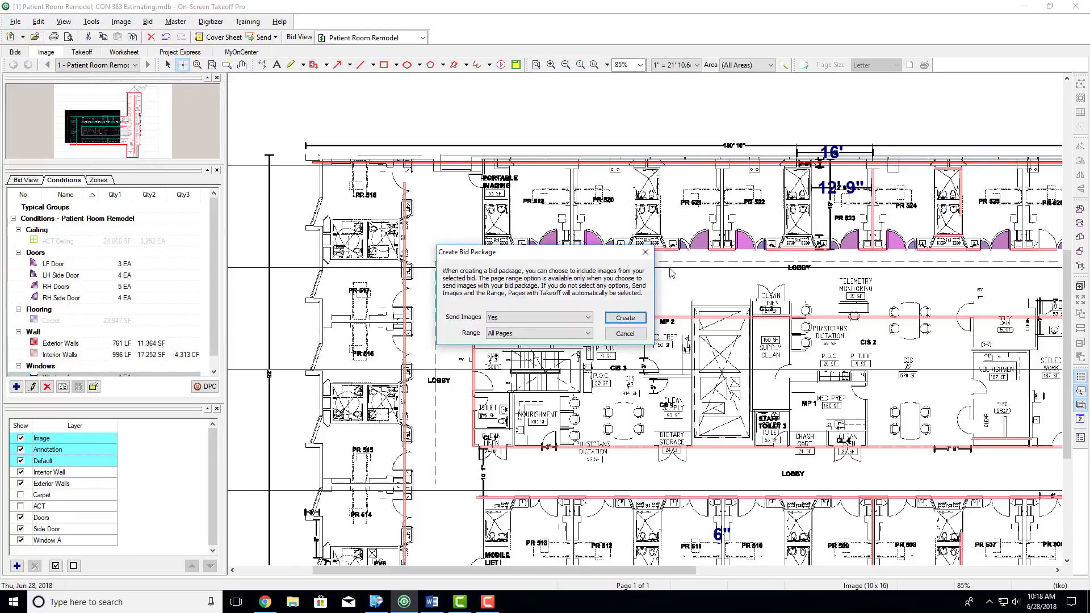
pyautogui.click(645, 252)
pyautogui.click(16, 22)
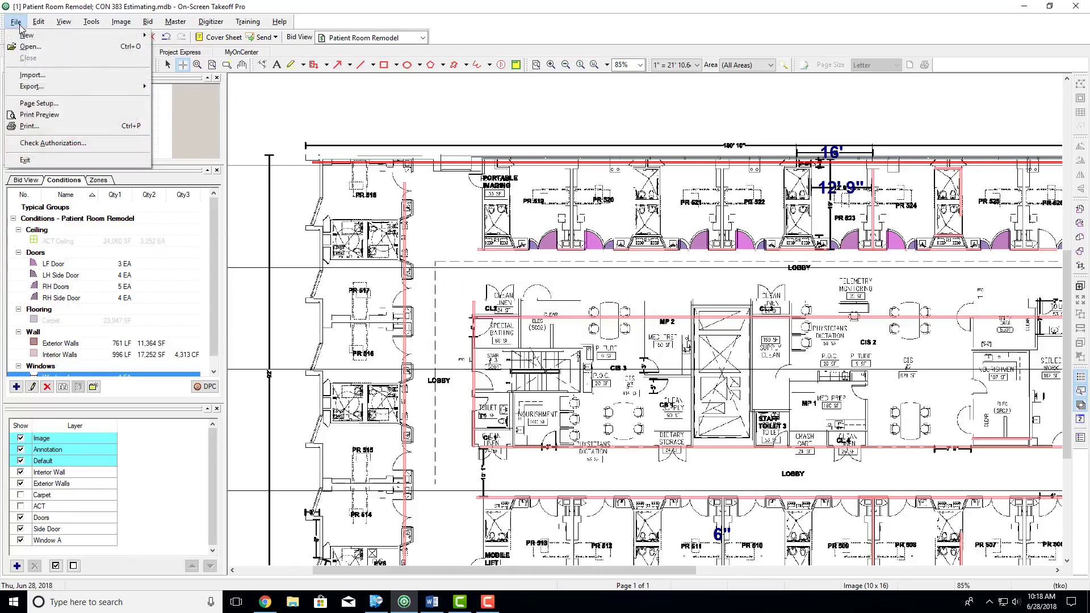
pyautogui.moveTo(122, 92)
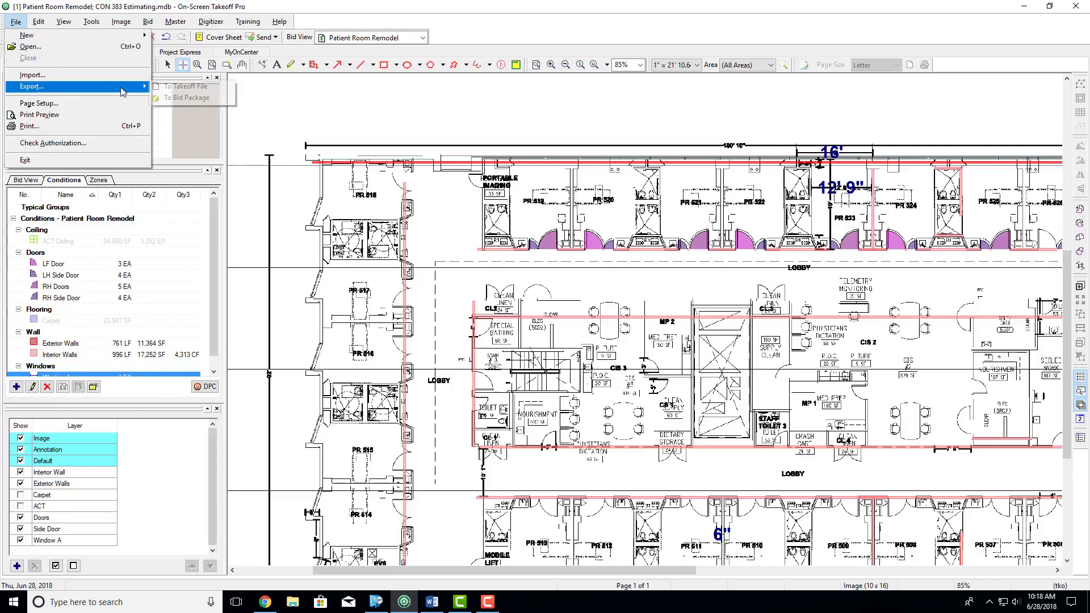
pyautogui.click(193, 90)
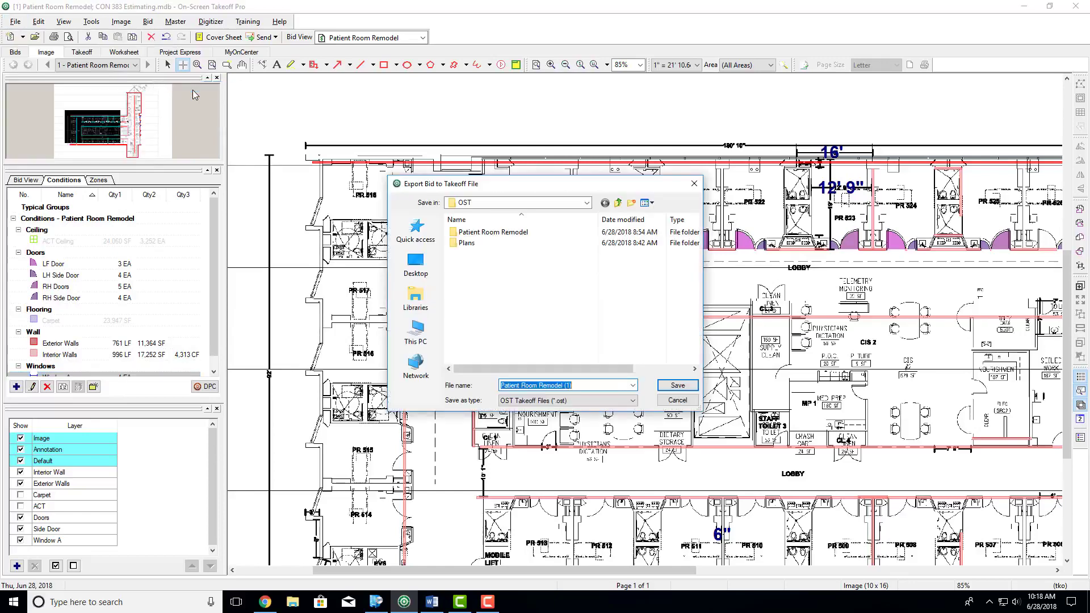
pyautogui.click(693, 186)
# - Check the takeoff totals, return to the plan, and inspect the bid package export with images for all pages, leaving without saving
pyautogui.click(82, 52)
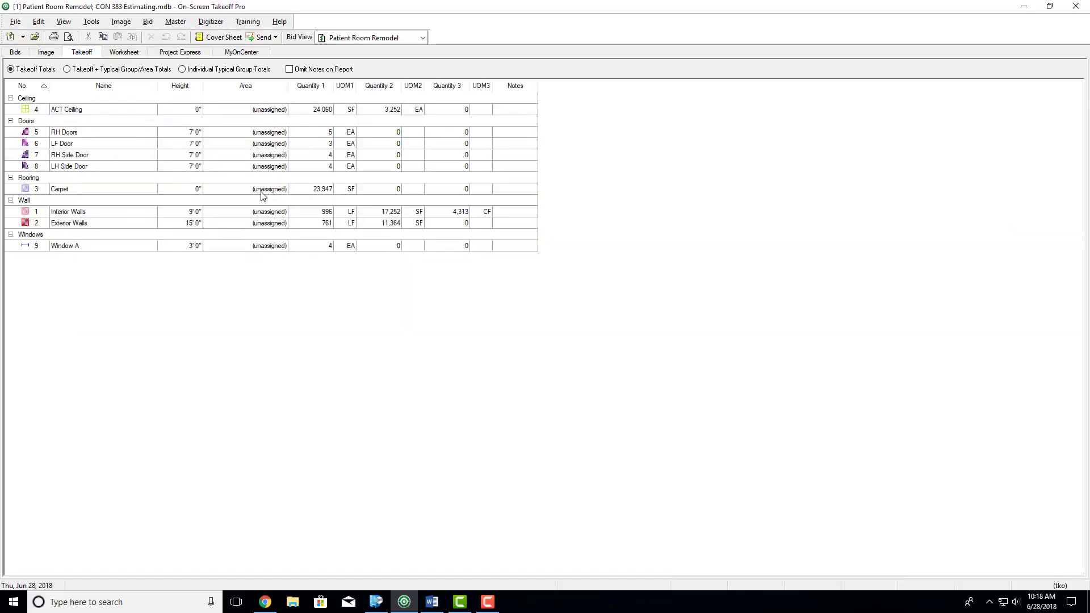
pyautogui.click(55, 52)
pyautogui.click(17, 19)
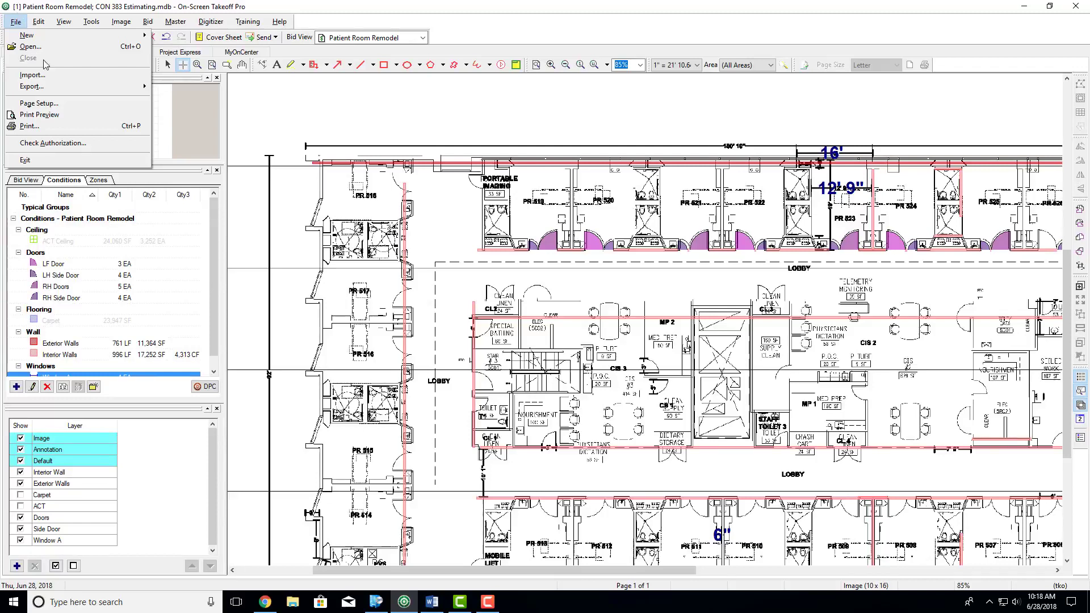
pyautogui.moveTo(85, 86)
pyautogui.click(183, 99)
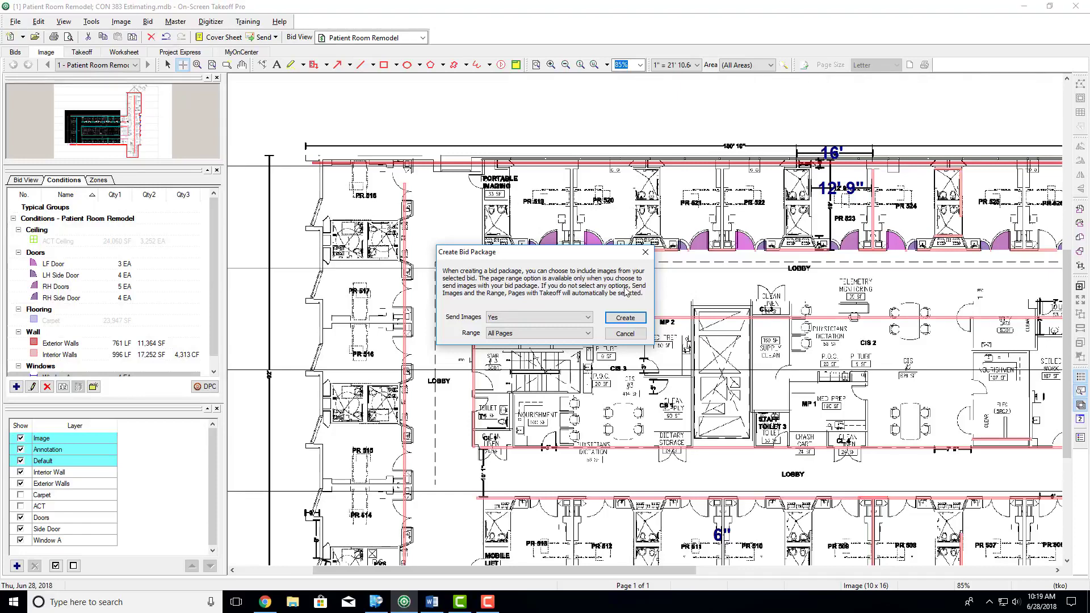
pyautogui.click(627, 319)
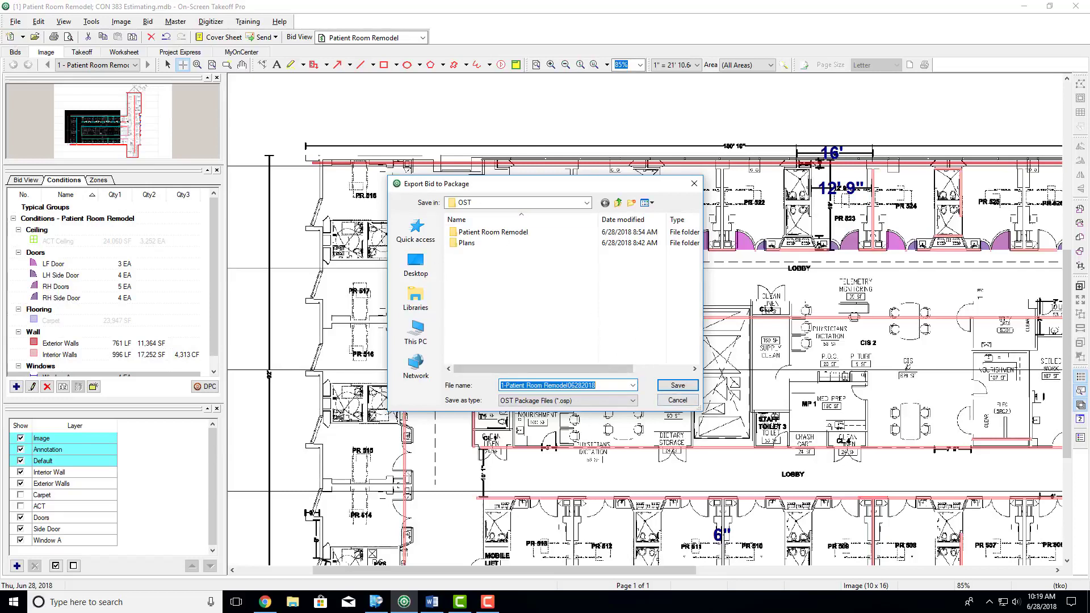
pyautogui.click(678, 401)
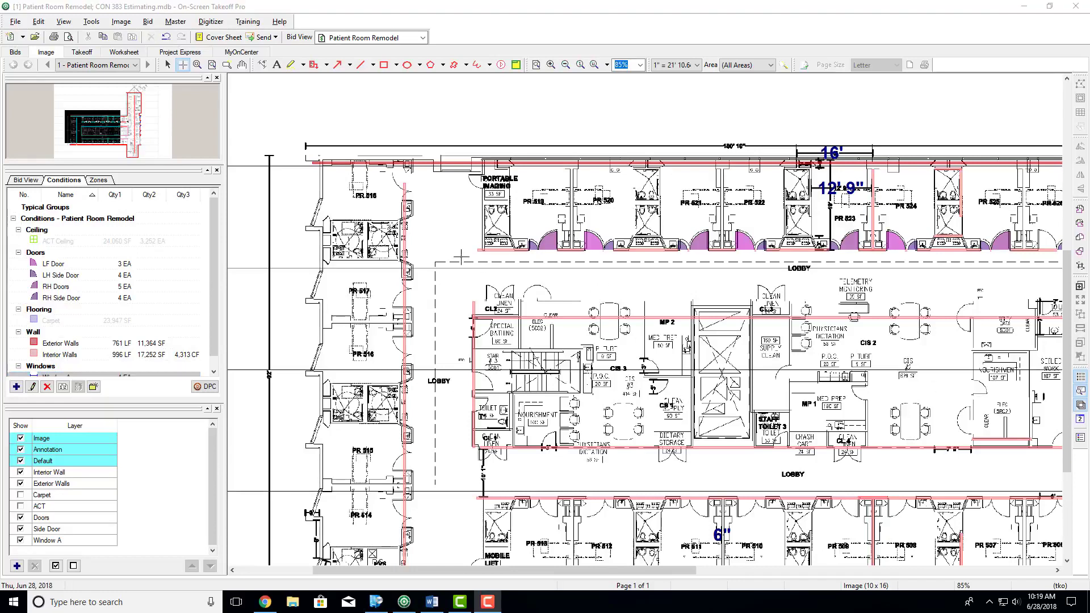
# - Preview the takeoff totals report and inspect its export as an MS Excel 97-2000 workbook, leaving without saving a file
pyautogui.click(90, 51)
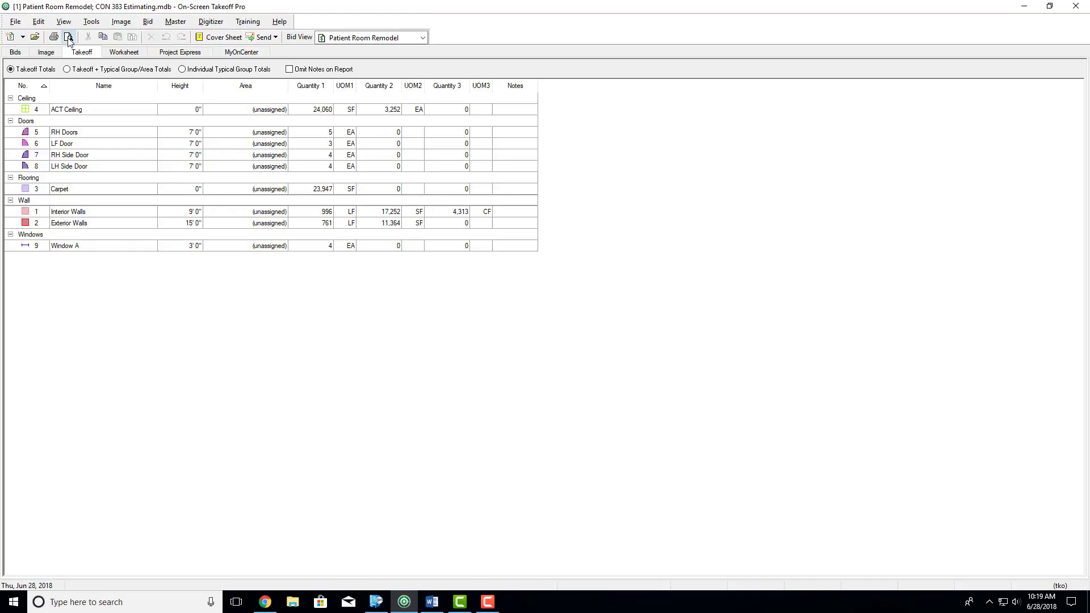
pyautogui.click(68, 37)
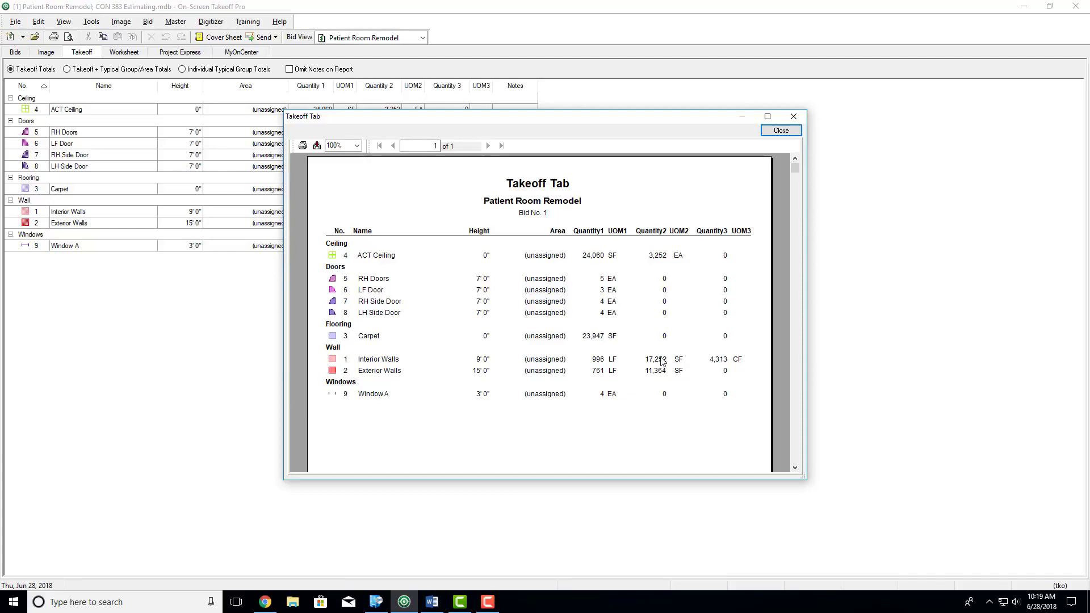
pyautogui.click(317, 146)
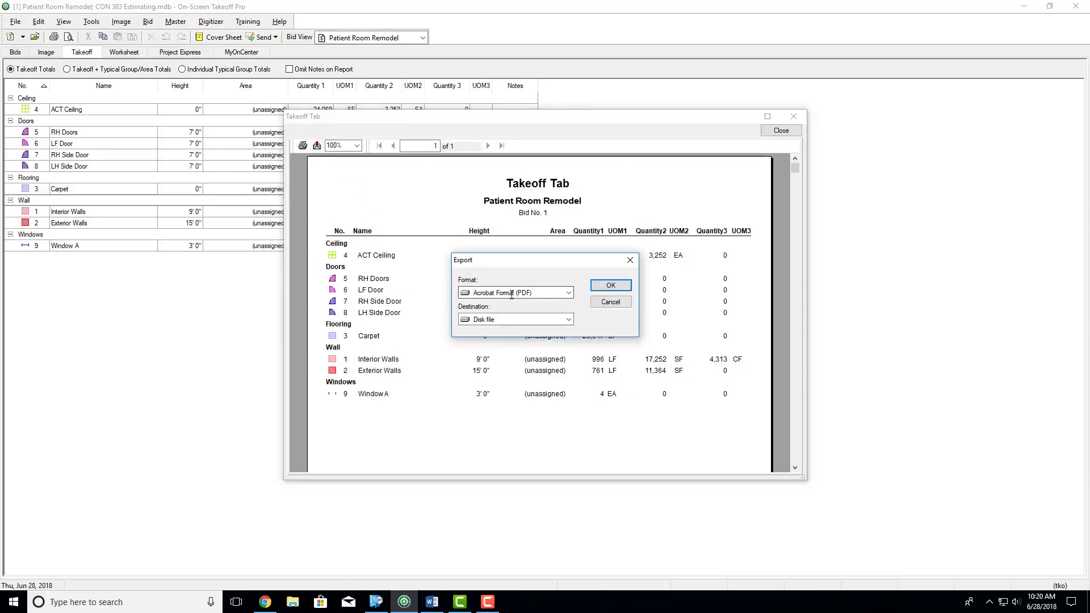
pyautogui.click(568, 293)
pyautogui.scroll(-3, 540, 331)
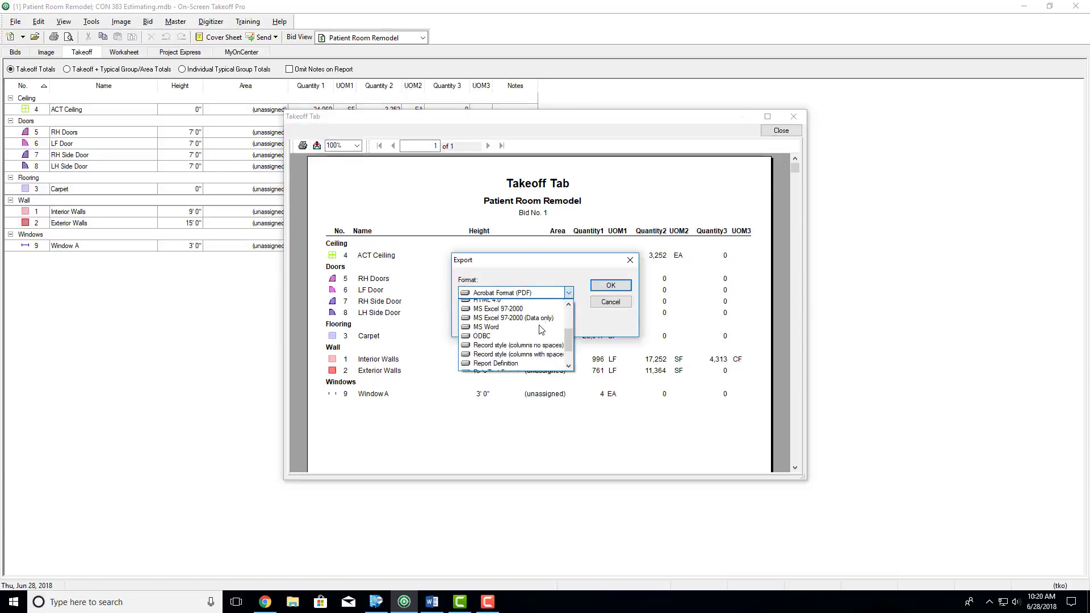
pyautogui.scroll(4, 526, 335)
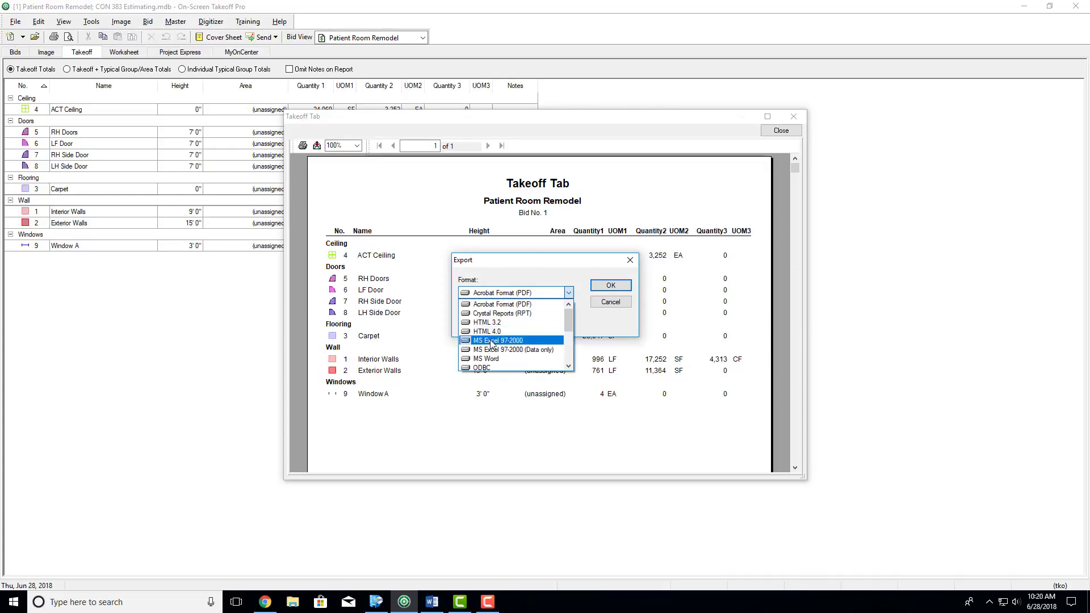
pyautogui.click(497, 342)
pyautogui.click(609, 287)
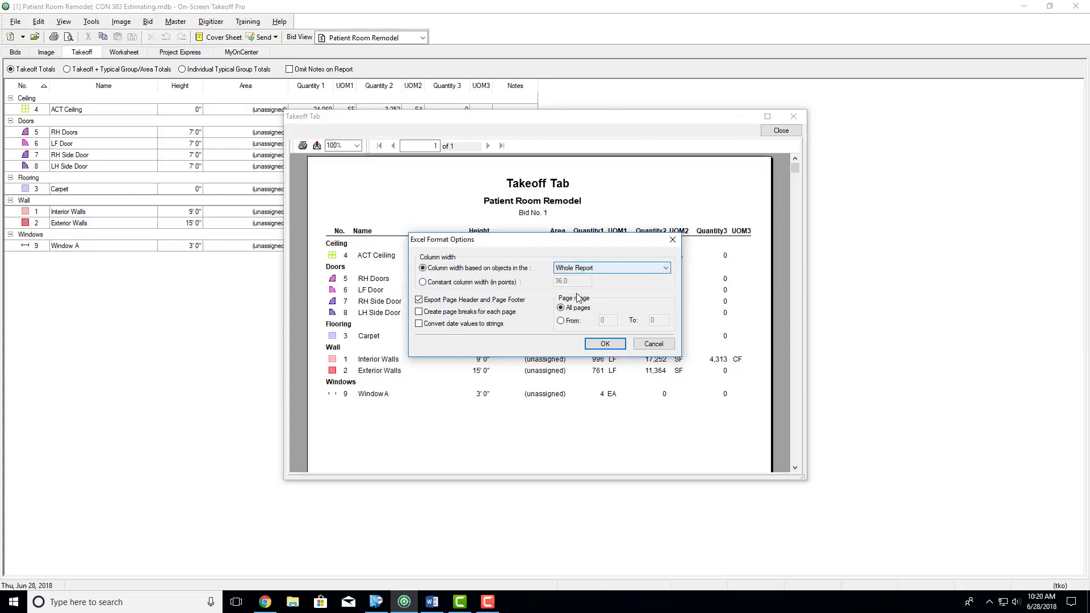
pyautogui.click(605, 344)
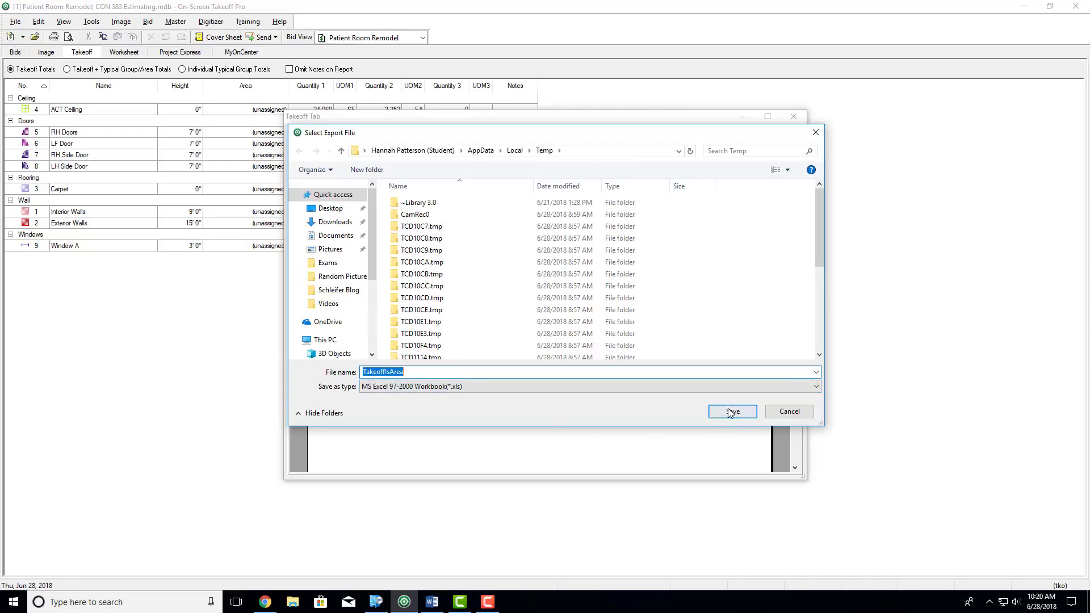
pyautogui.click(786, 415)
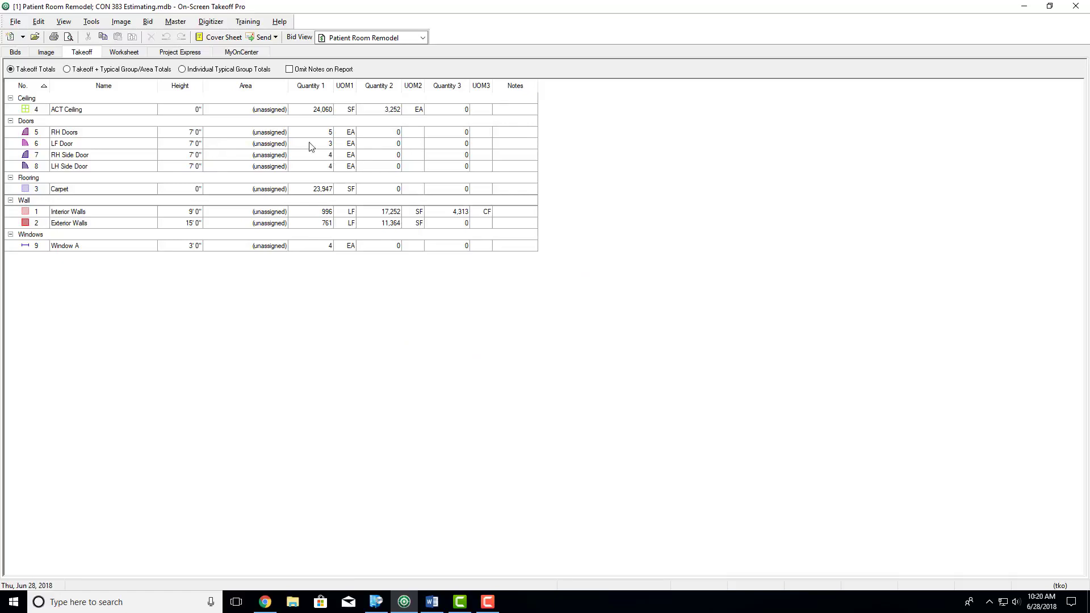
# - Inspect the file options for the CON 383 Estimating and OST Sample Projects v2 databases in the bids list, and reopen the Patient Room Remodel bid
pyautogui.click(14, 54)
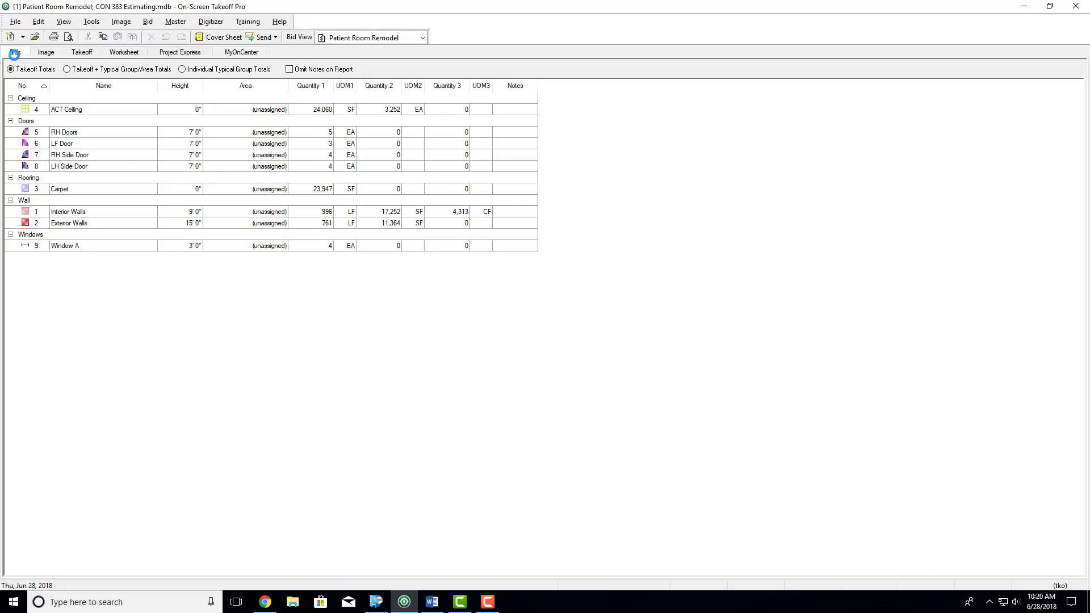
pyautogui.hotkey('alt', 'f')
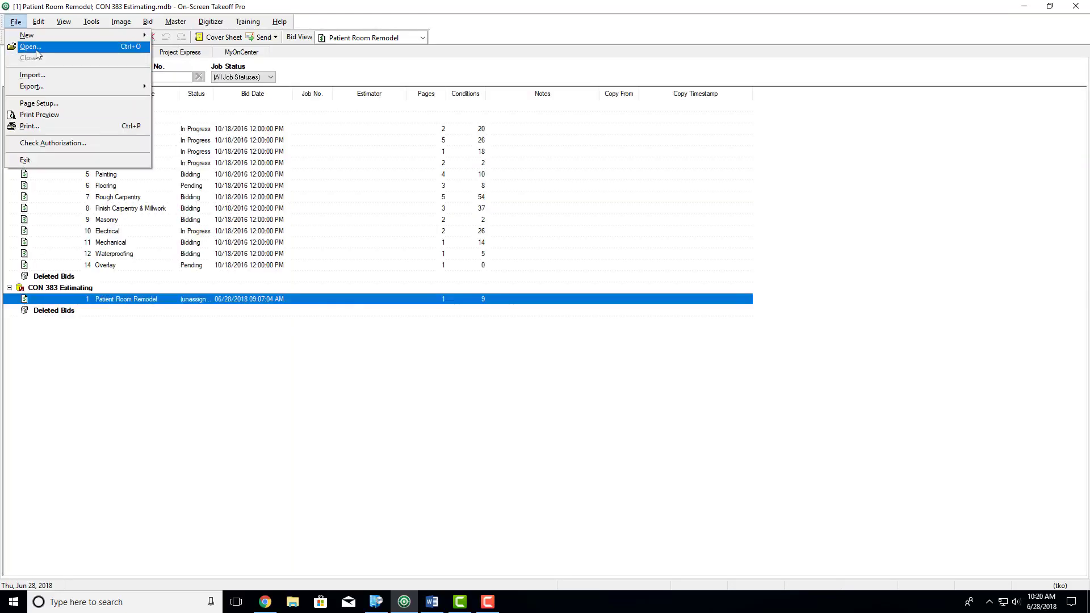
pyautogui.click(277, 2)
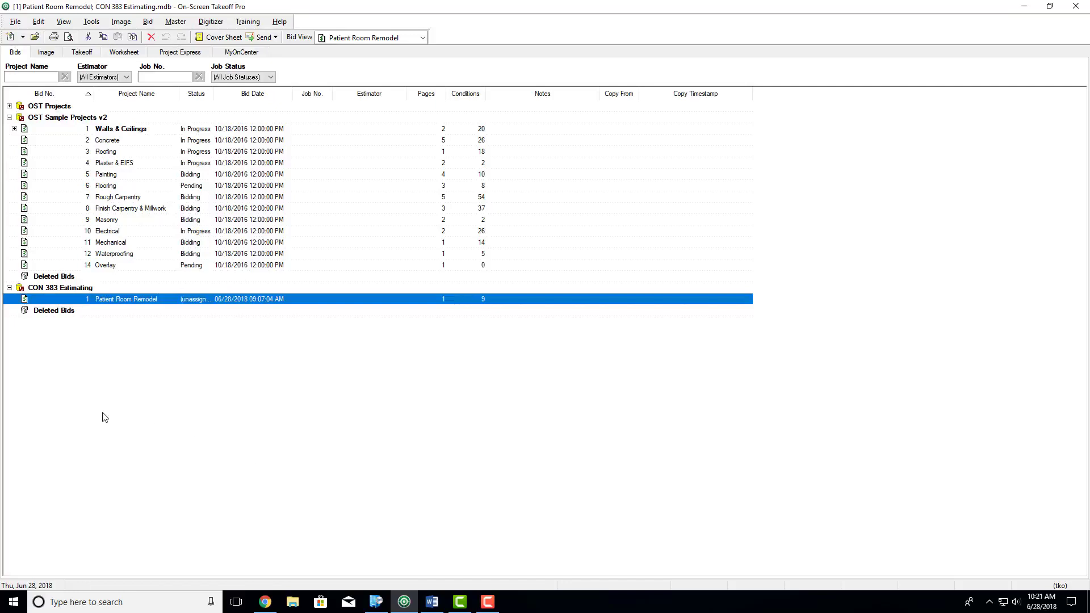
pyautogui.click(51, 290)
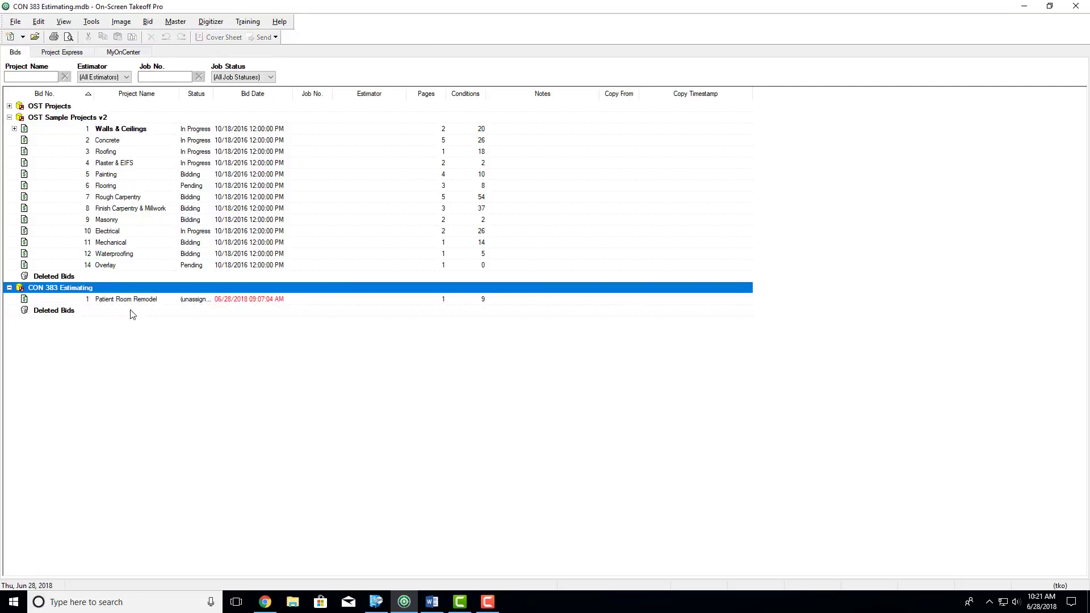
pyautogui.click(45, 119)
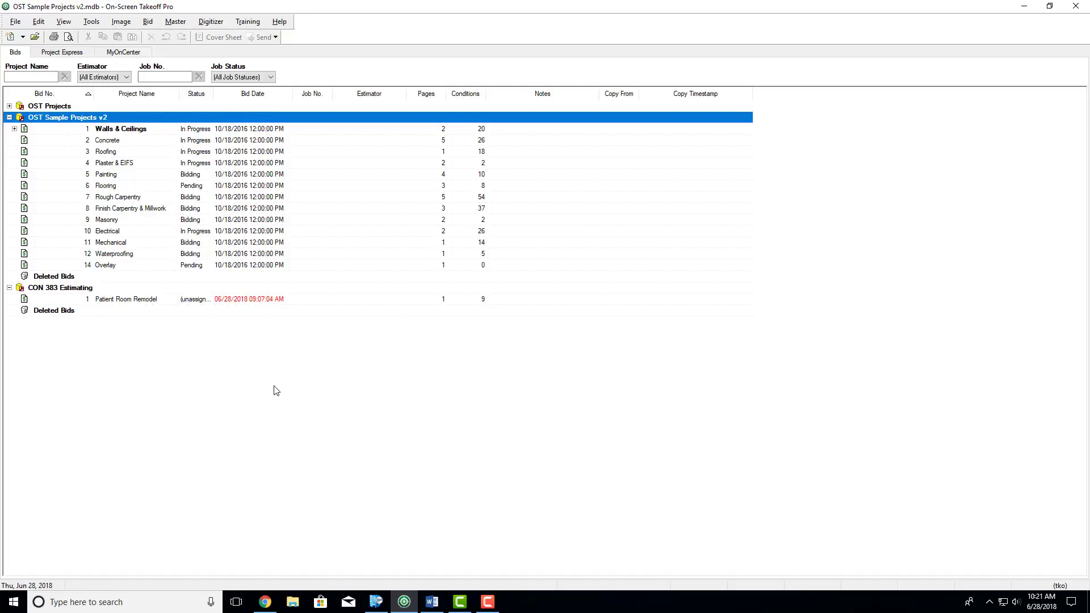
pyautogui.click(16, 25)
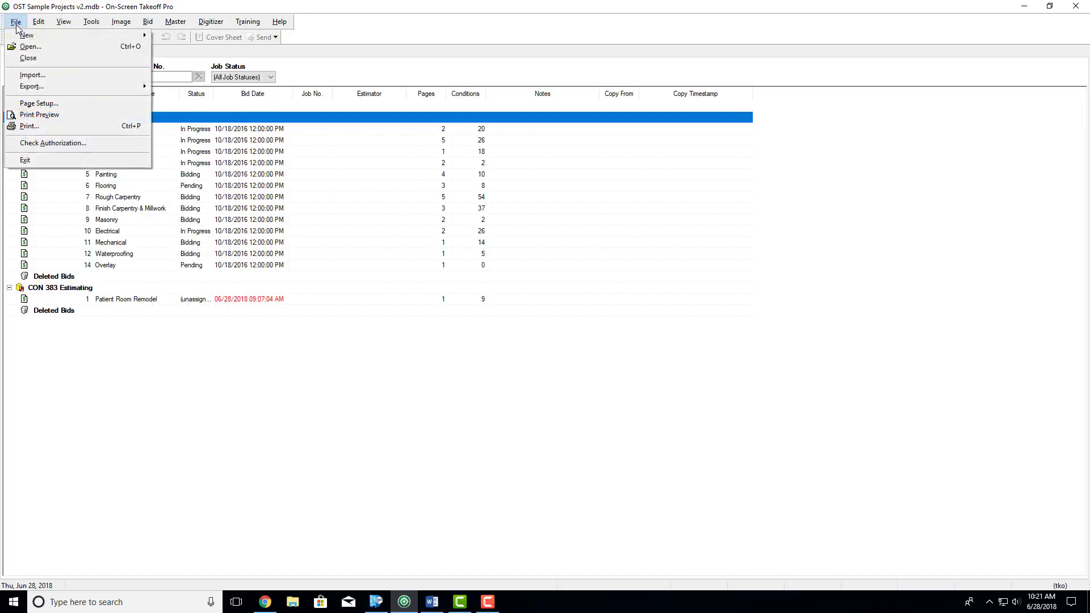
pyautogui.moveTo(87, 91)
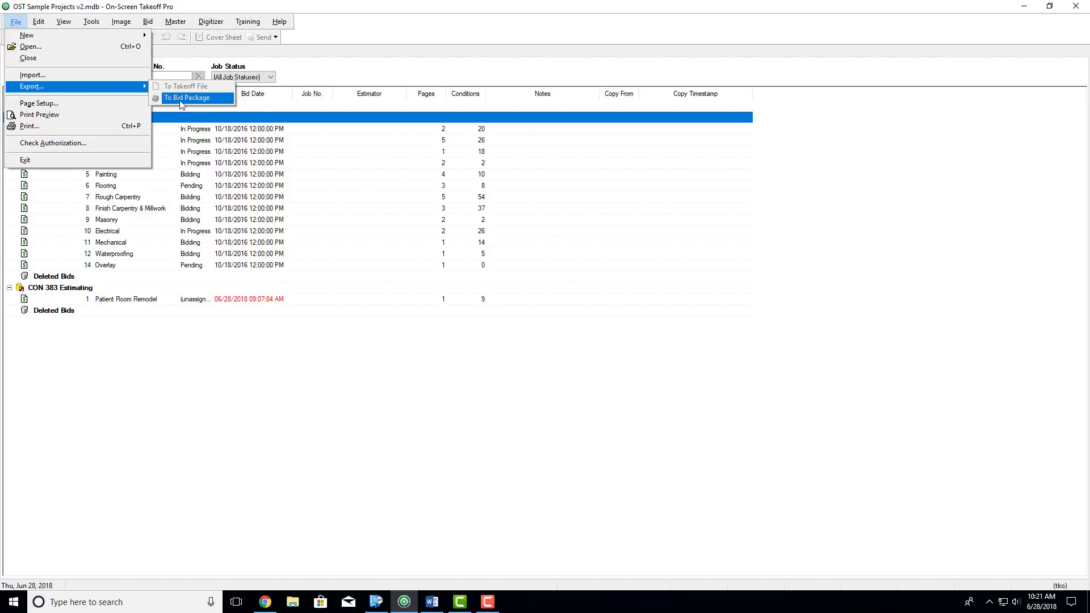
pyautogui.click(203, 2)
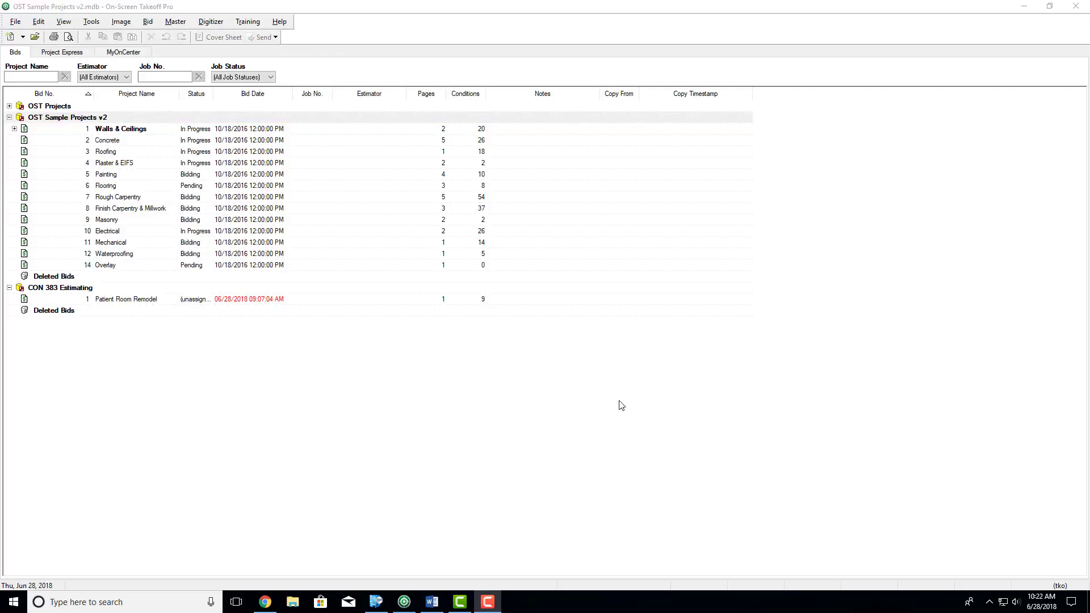
pyautogui.doubleClick(146, 300)
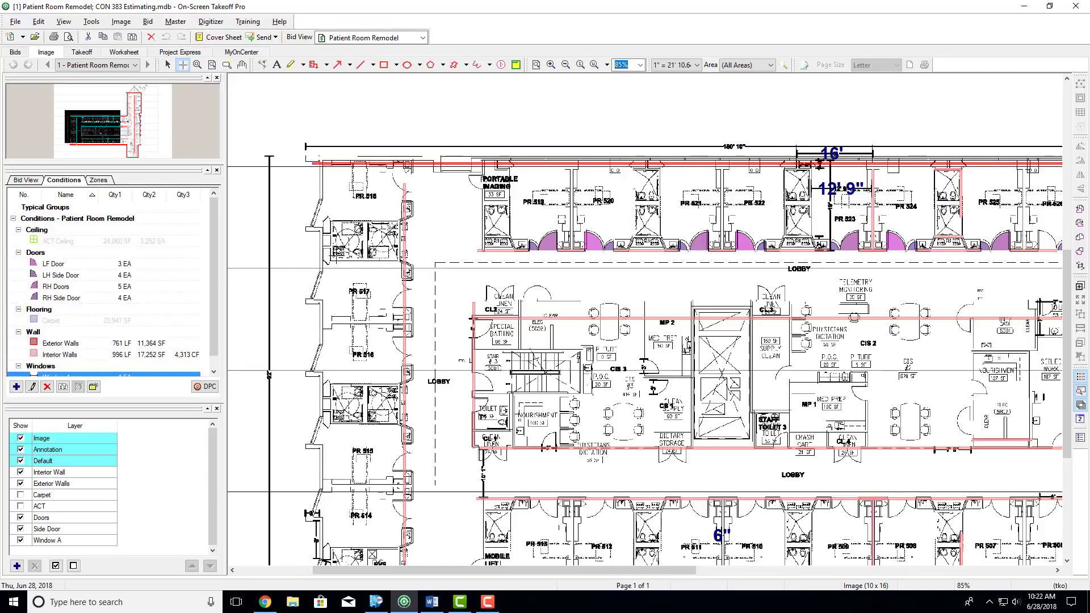
# - Switch to Chrome and open the On-Screen Takeoff product training videos from the On Center home page
pyautogui.hotkey('alt', 'Tab')
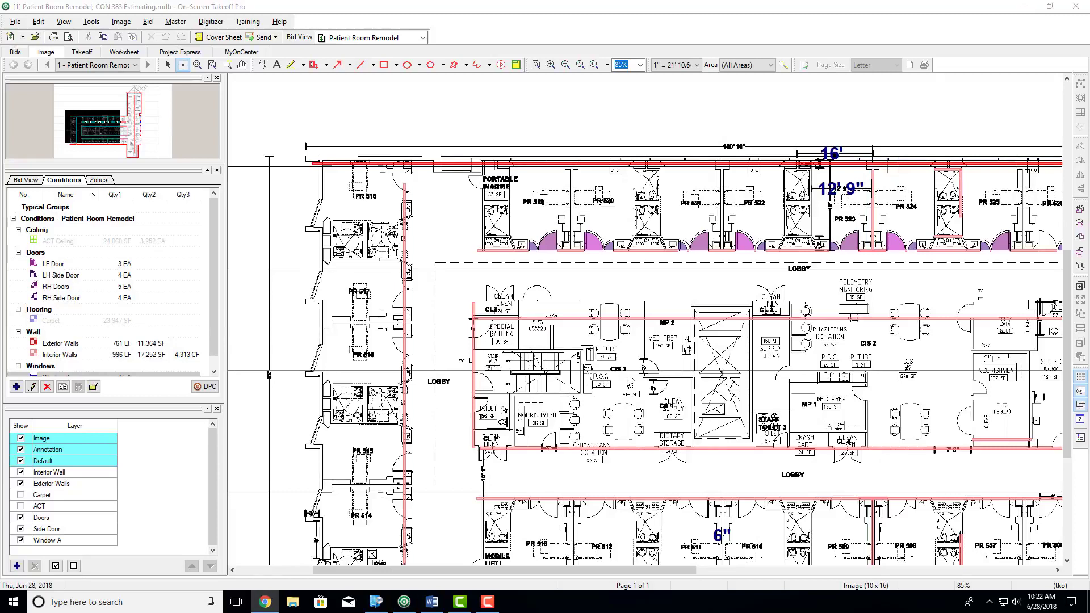
pyautogui.hotkey('alt', 'Tab')
pyautogui.hotkey('alt', 'Tab')
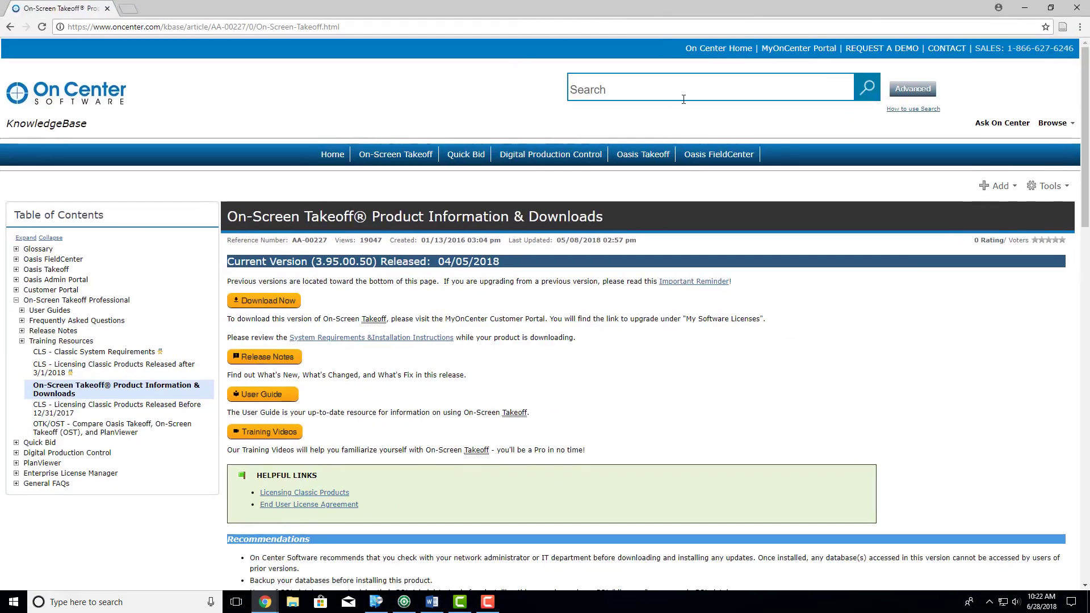
pyautogui.click(695, 48)
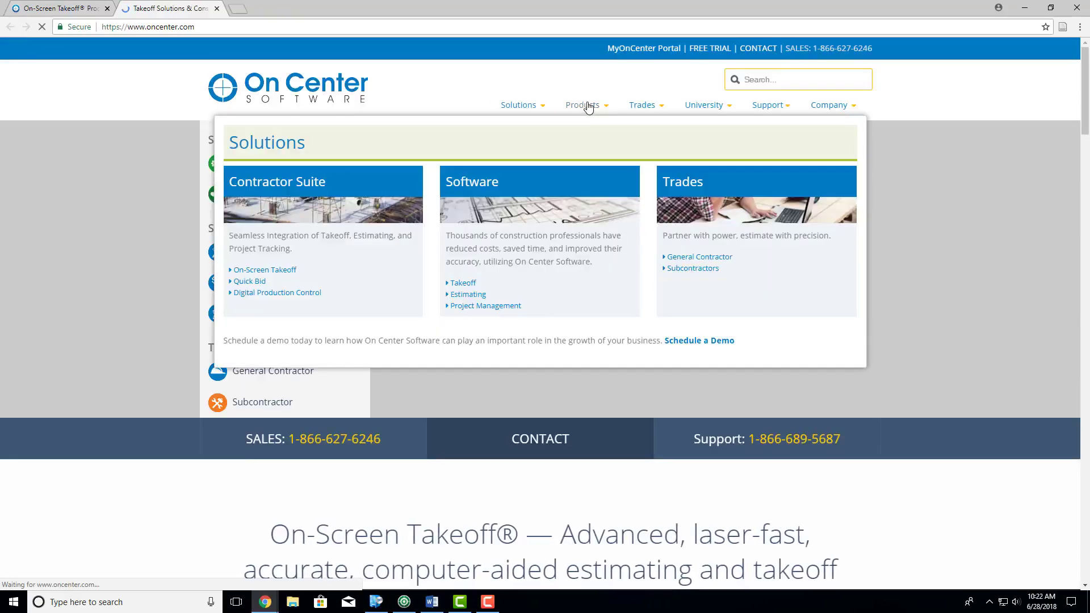
pyautogui.moveTo(585, 105)
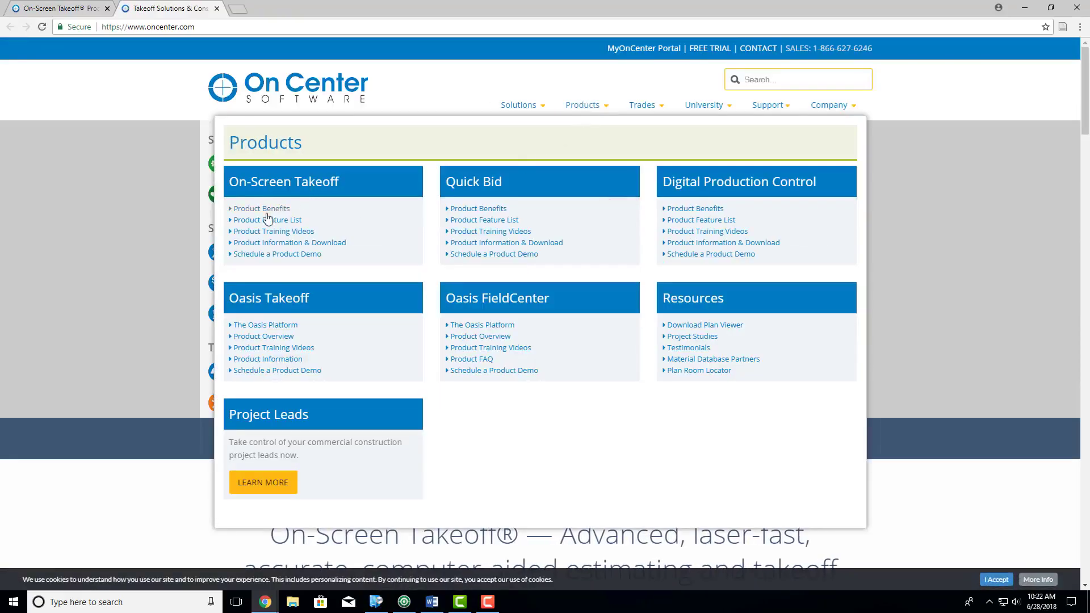
pyautogui.click(259, 233)
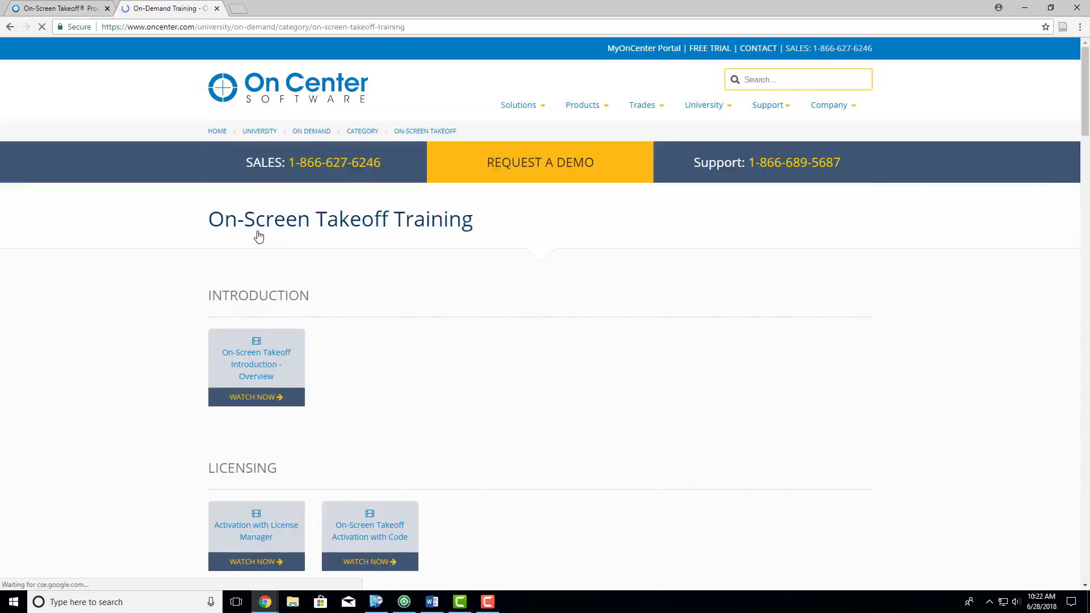
# - Examine the On-Screen Takeoff training video topics from the introduction down to layers and the image legend
pyautogui.scroll(-4, 184, 312)
pyautogui.scroll(-5, 187, 314)
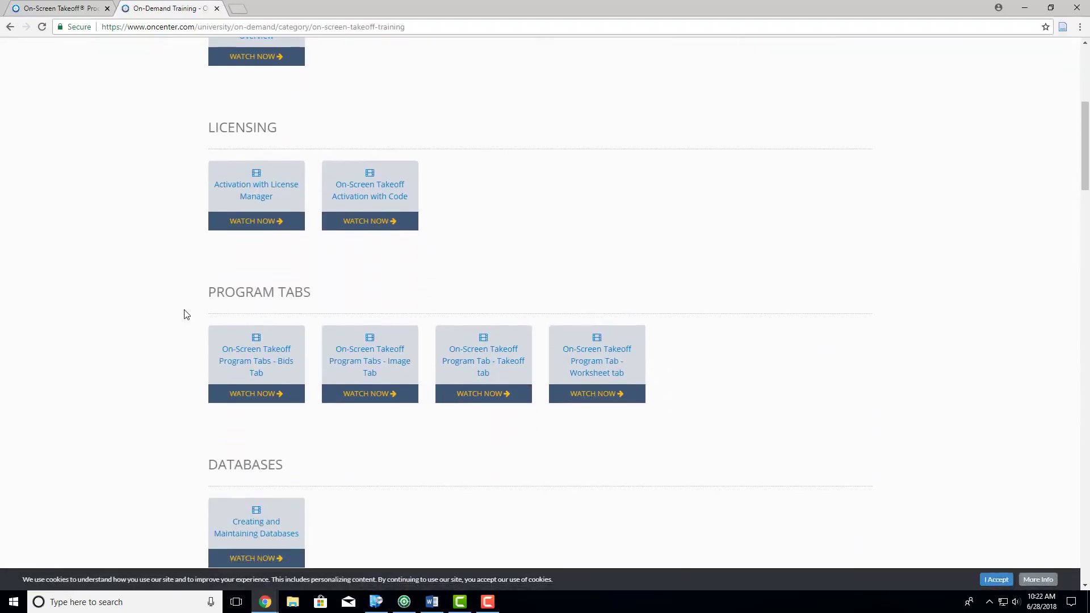
pyautogui.scroll(-2, 185, 315)
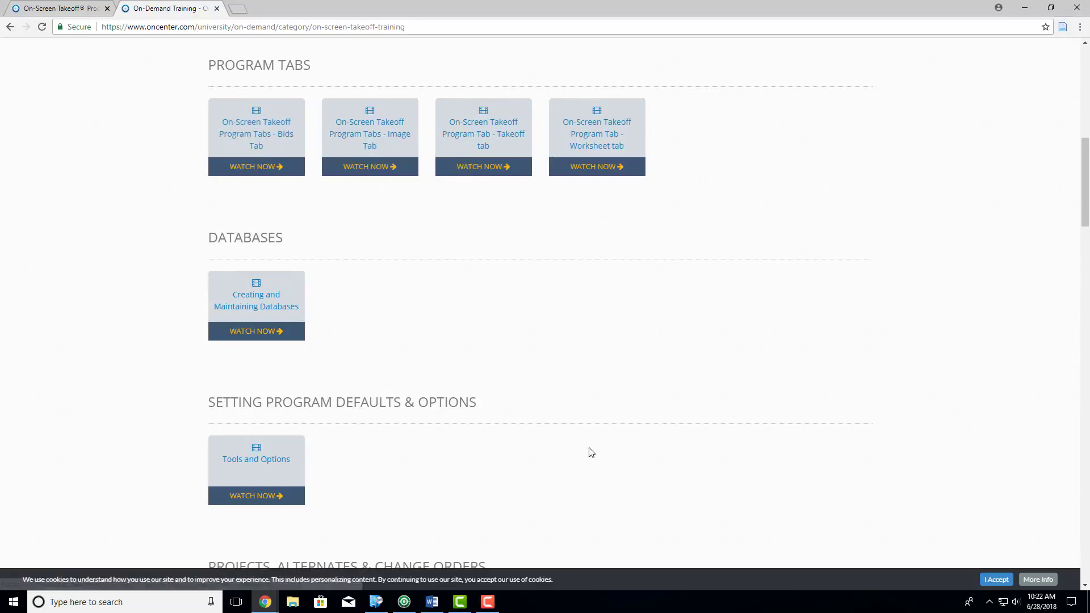
pyautogui.scroll(-2, 131, 332)
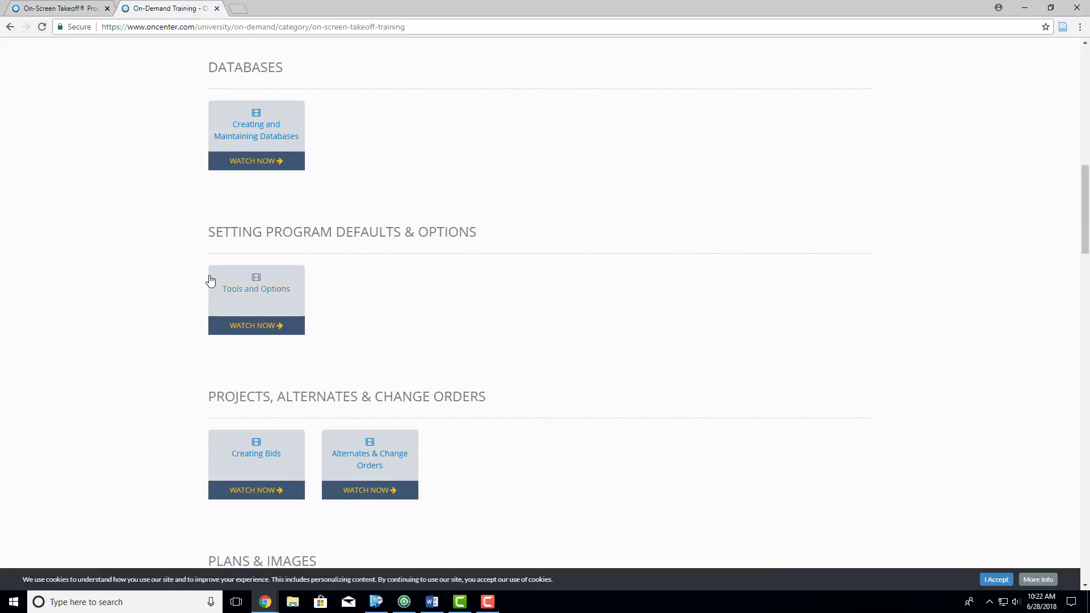
pyautogui.scroll(-3, 206, 284)
pyautogui.scroll(-2, 180, 291)
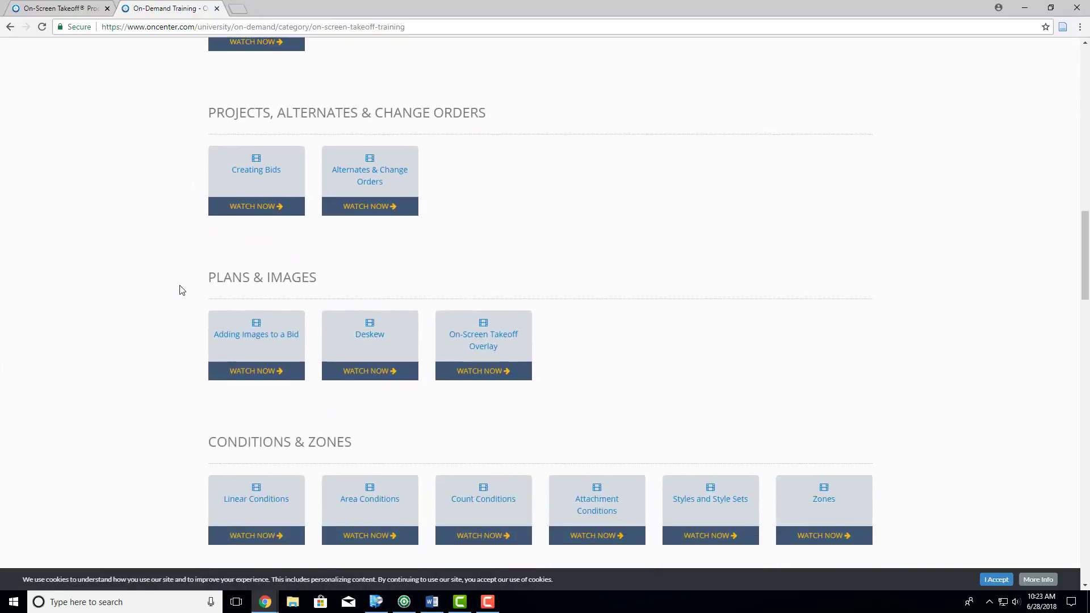
pyautogui.scroll(-2, 179, 290)
pyautogui.scroll(1, 389, 151)
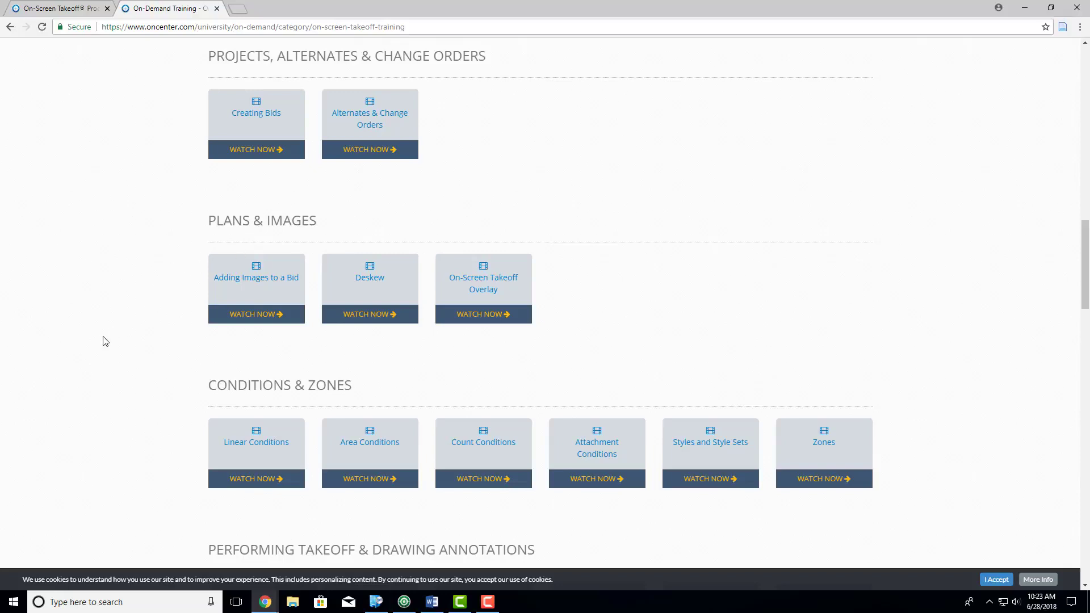
pyautogui.scroll(-3, 102, 338)
pyautogui.scroll(-2, 141, 330)
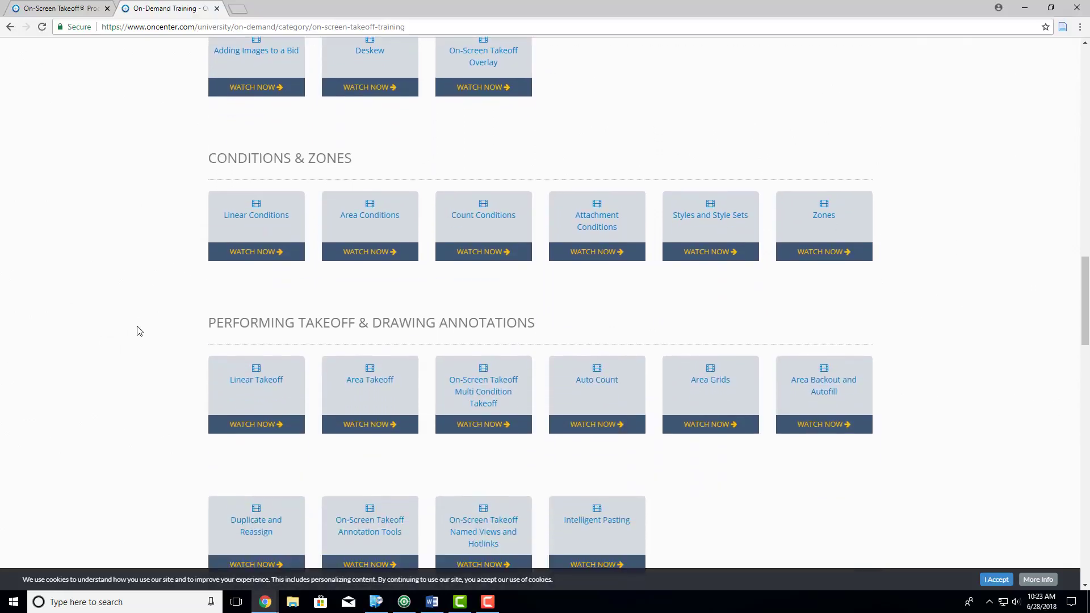
pyautogui.scroll(-2, 57, 388)
pyautogui.scroll(-1, 86, 394)
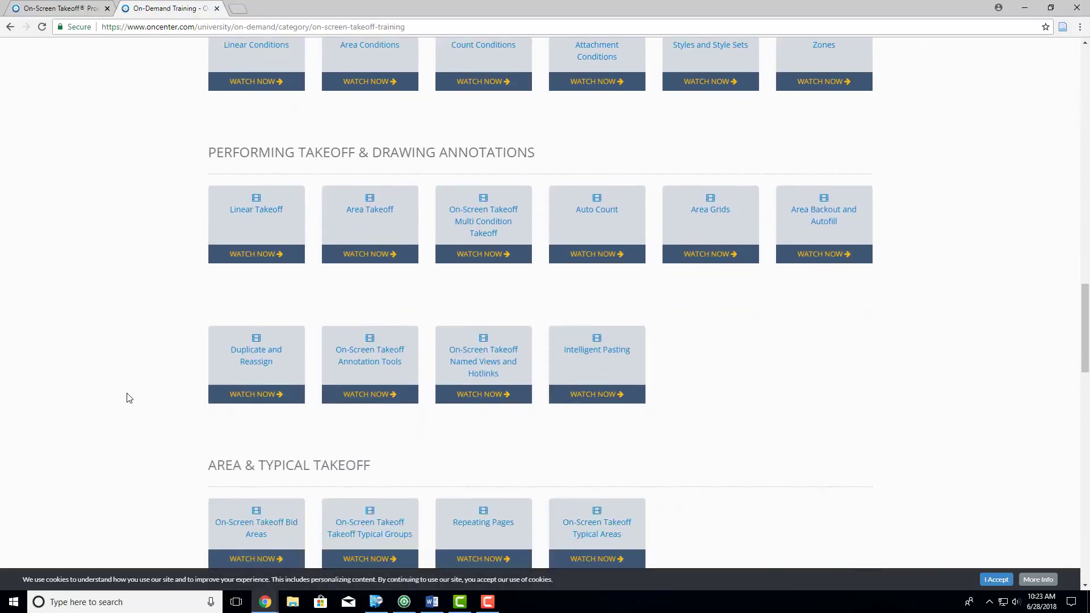
pyautogui.scroll(-3, 746, 391)
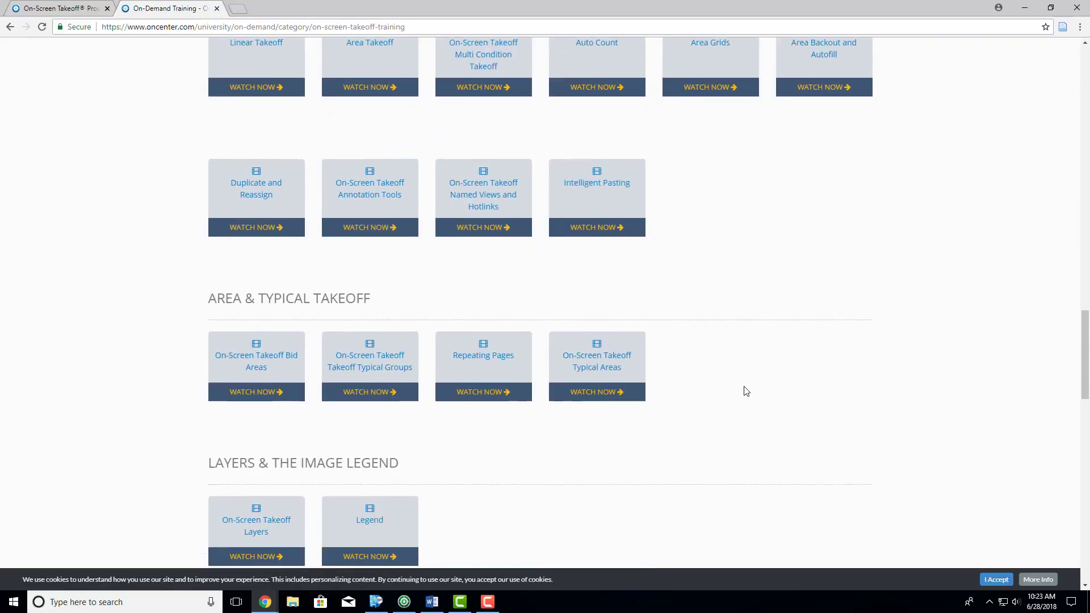
# - Examine the remaining training video topics on importing and exporting, Project Express, price options and printing, and return to the introduction section
pyautogui.scroll(-1, 734, 397)
pyautogui.scroll(-1, 732, 399)
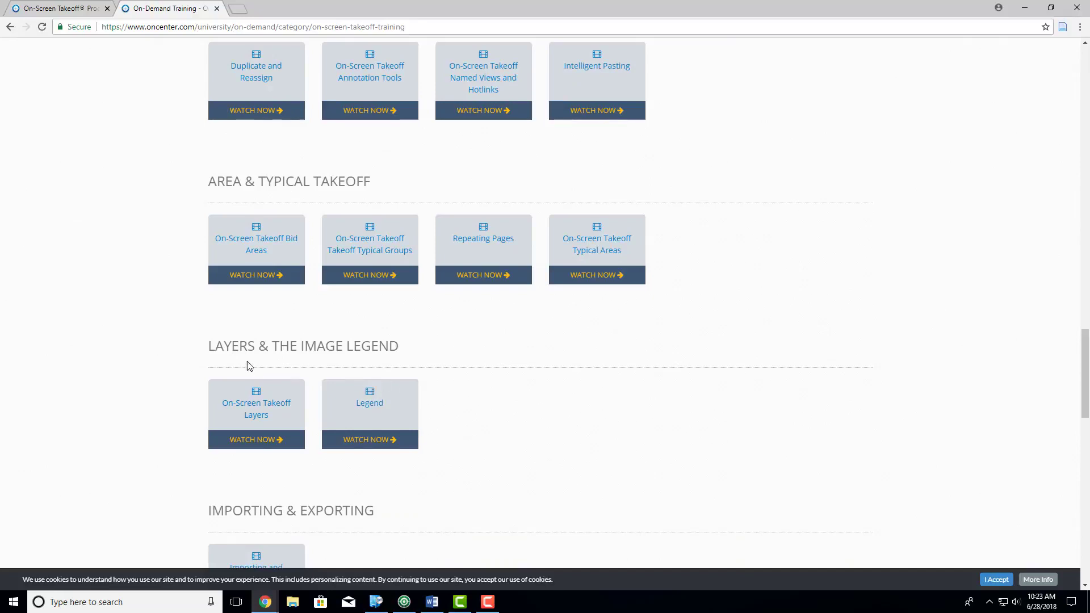
pyautogui.scroll(-5, 244, 365)
pyautogui.scroll(-8, 243, 366)
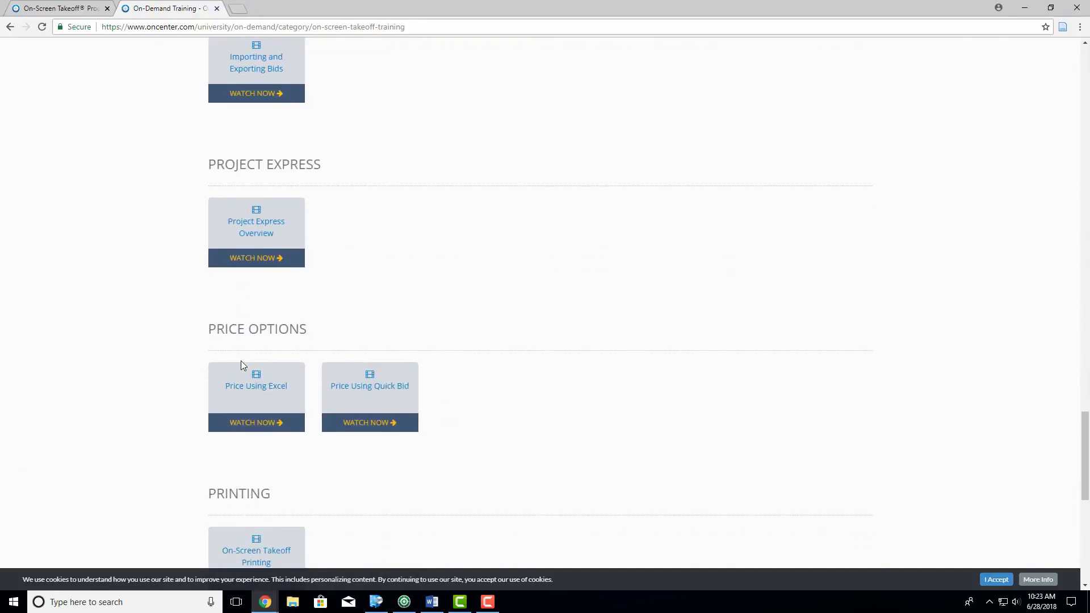
pyautogui.scroll(-1, 358, 343)
pyautogui.scroll(15, 578, 377)
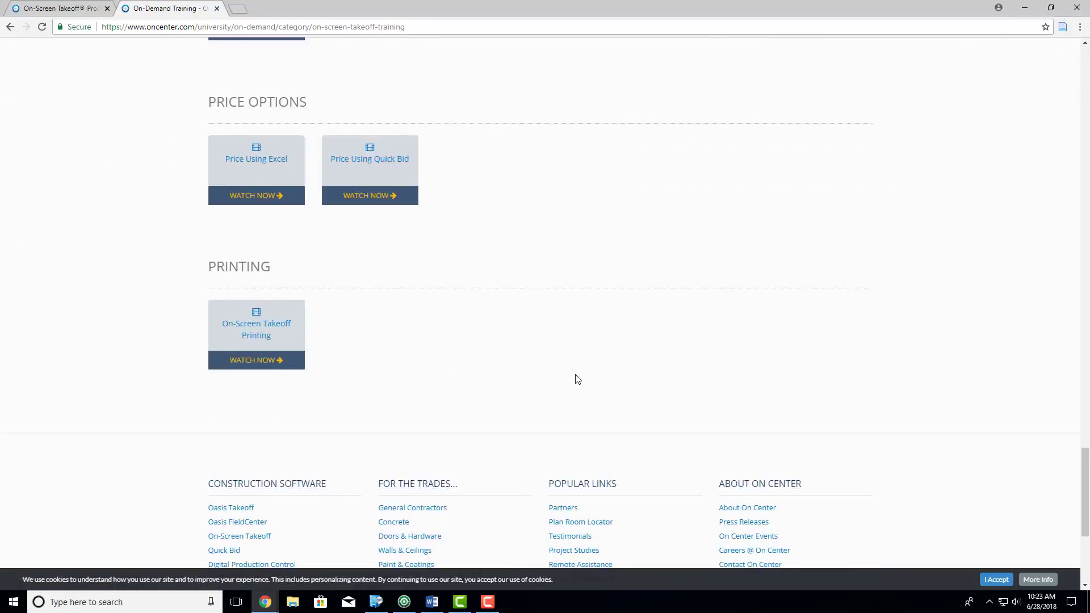
pyautogui.scroll(16, 608, 402)
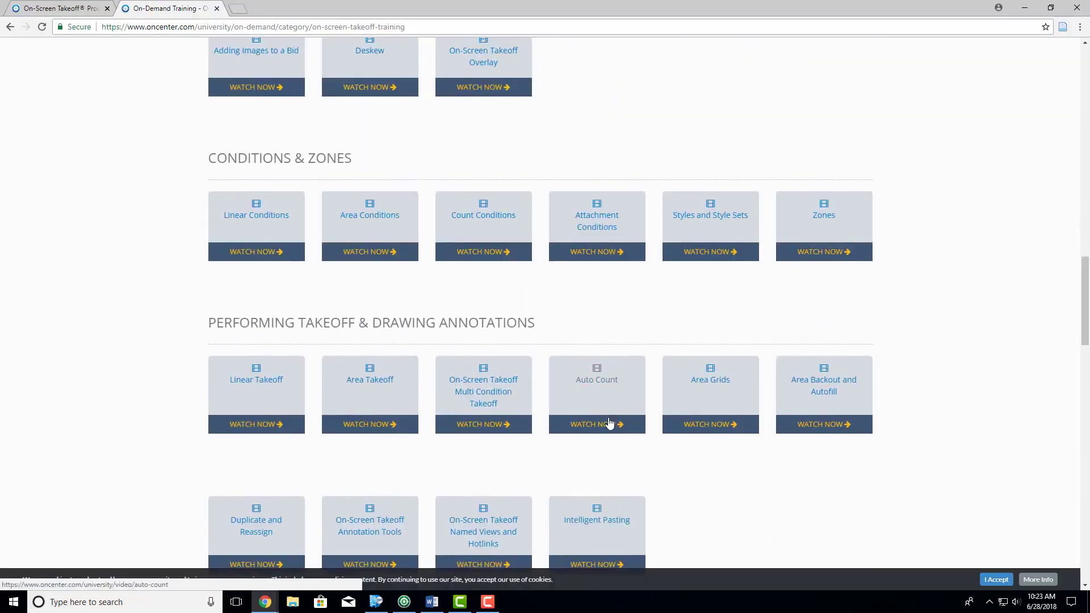
pyautogui.scroll(13, 610, 423)
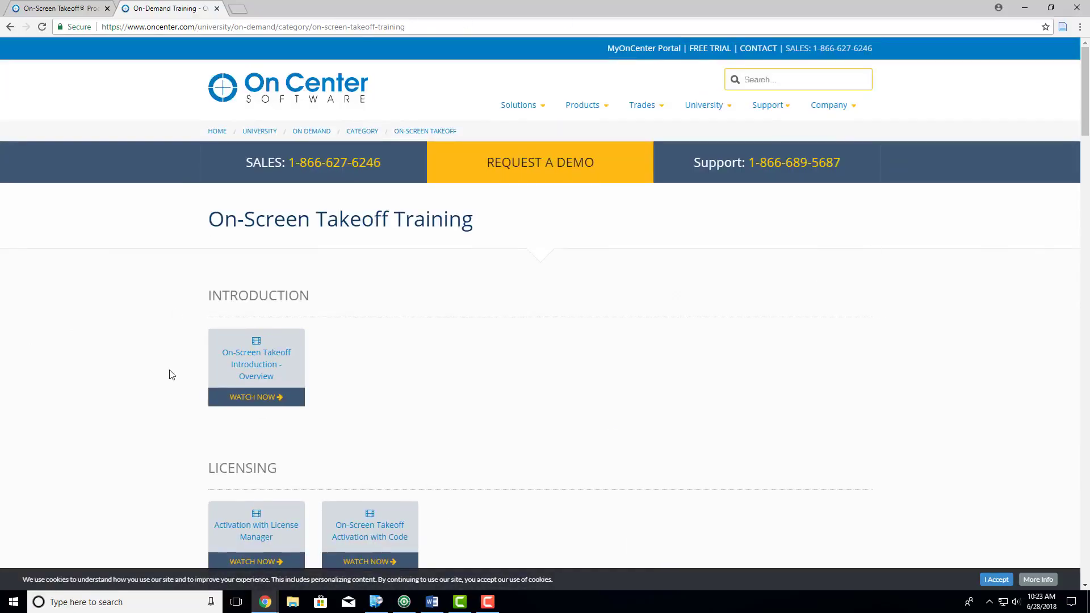
pyautogui.scroll(-1, 518, 369)
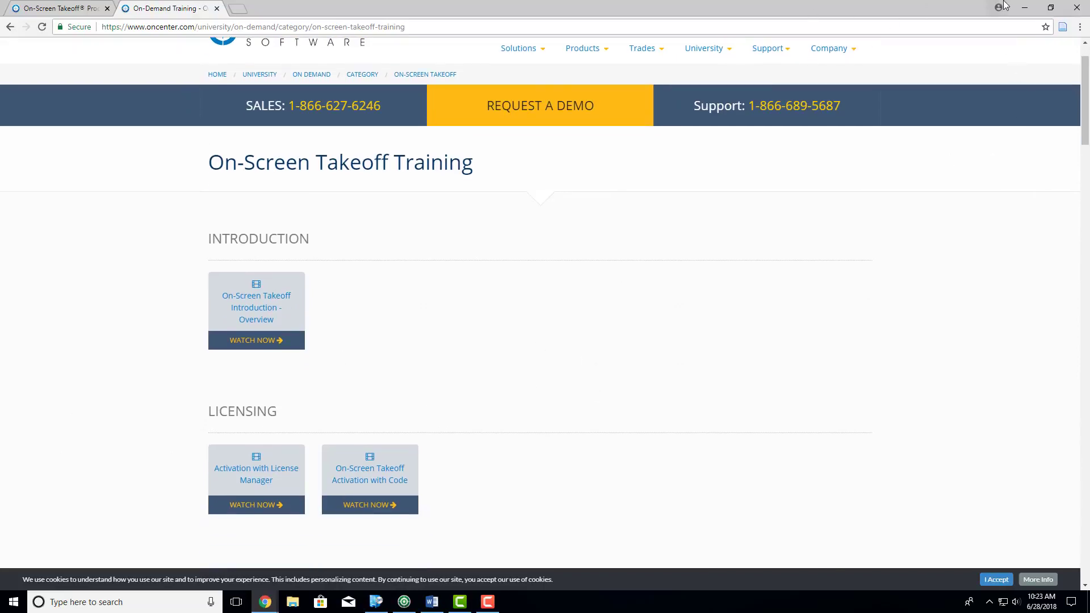
# - Switch back to On-Screen Takeoff and inspect the Patient Room Remodel plan from the CIS 3 core area to the lobby waiting and conference wing
pyautogui.click(1025, 7)
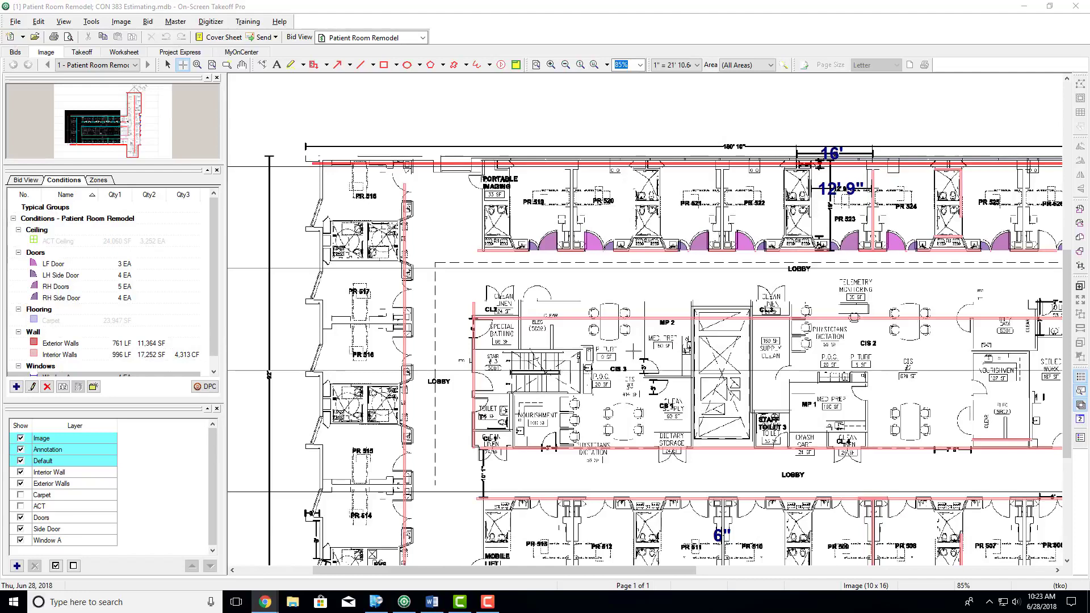
pyautogui.scroll(4, 634, 351)
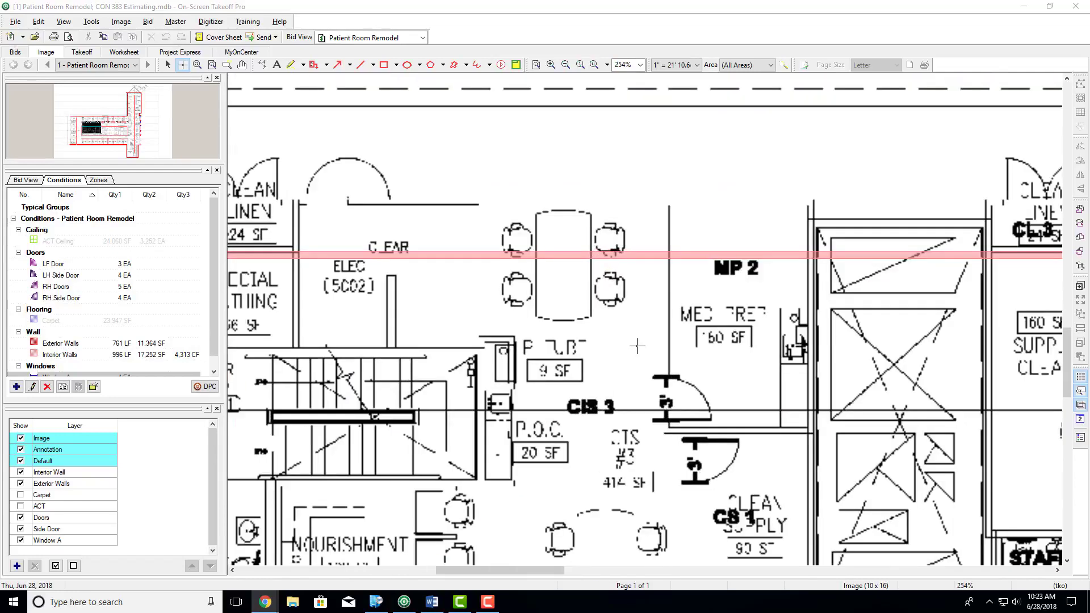
pyautogui.scroll(2, 633, 336)
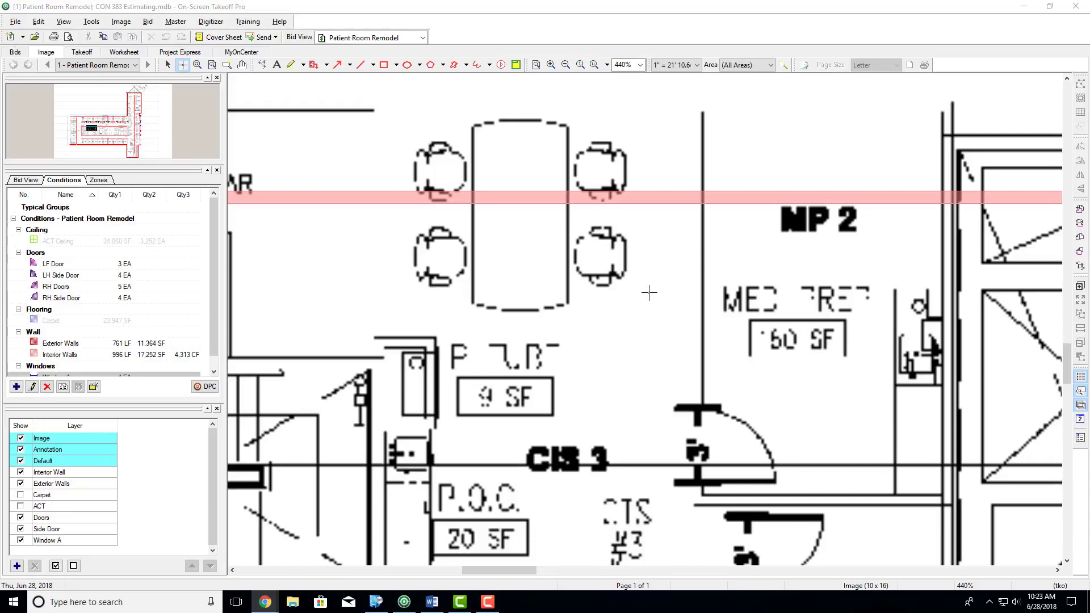
pyautogui.scroll(-6, 649, 293)
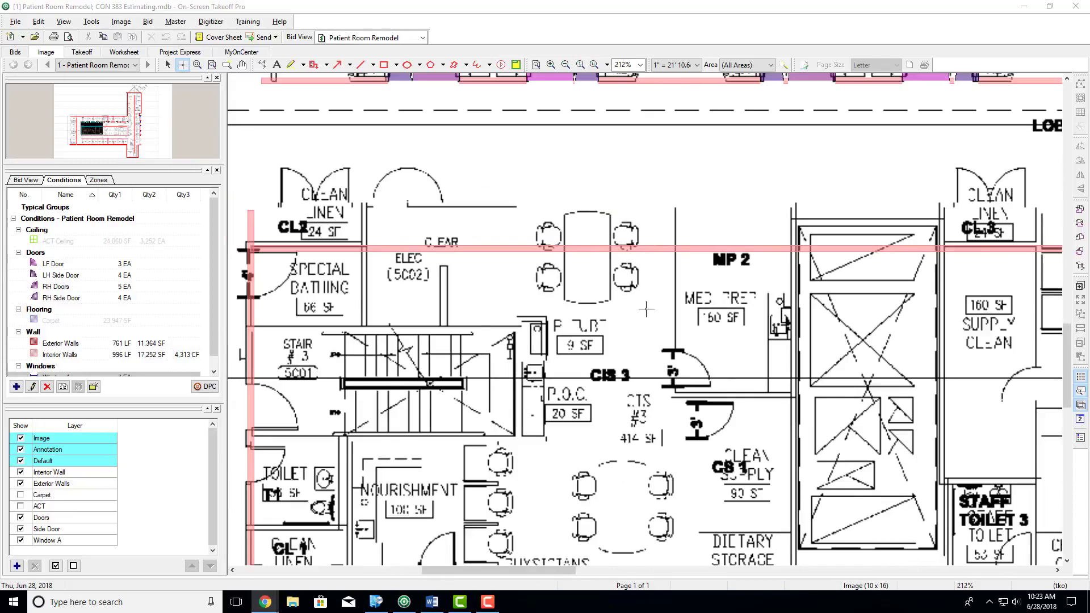
pyautogui.scroll(3, 645, 310)
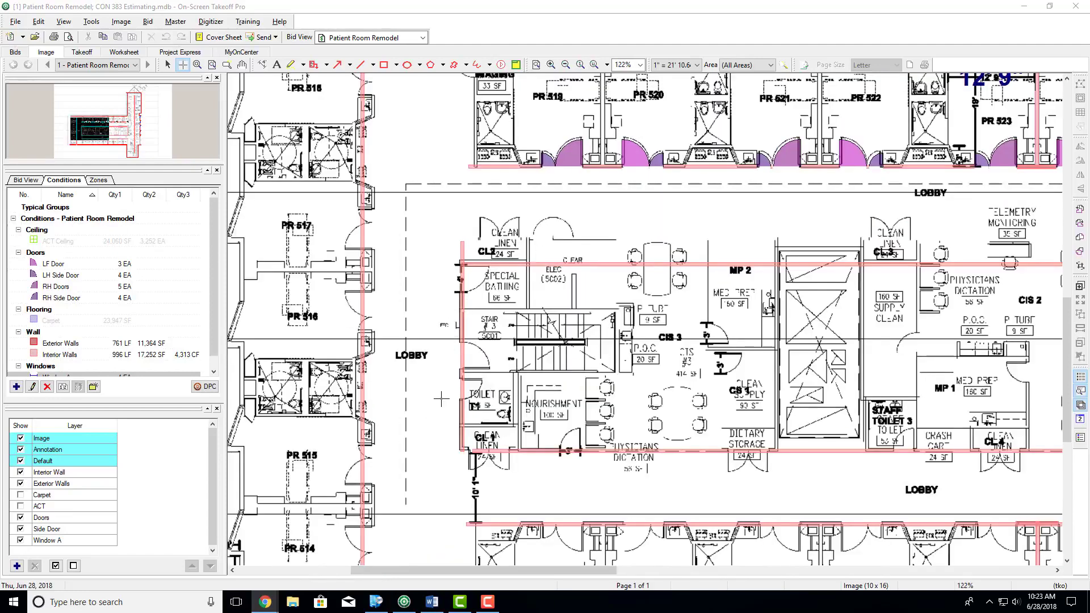
pyautogui.scroll(-2, 494, 466)
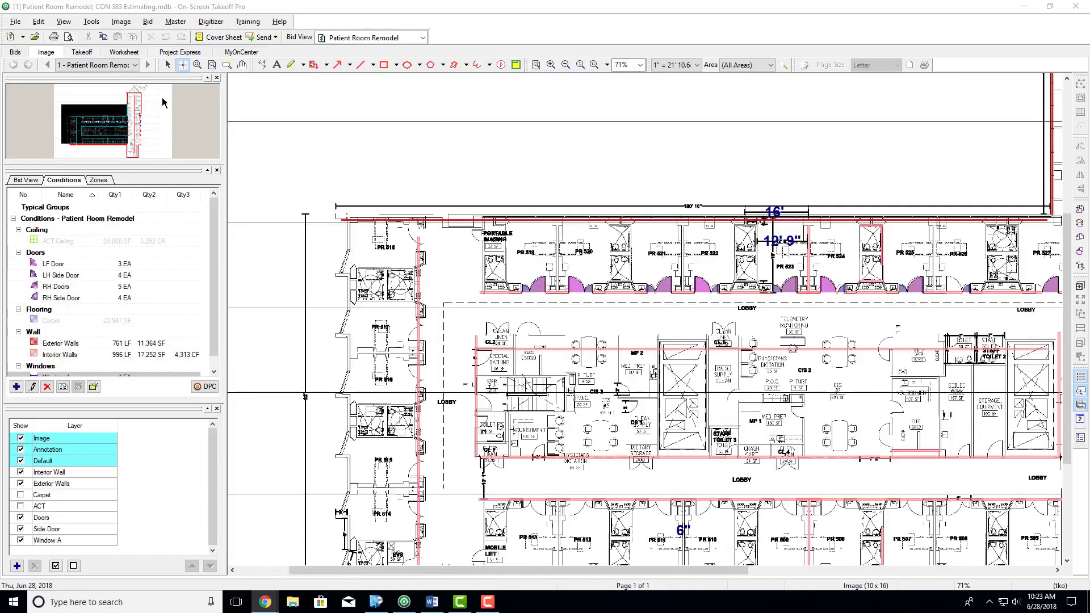
pyautogui.click(243, 64)
pyautogui.moveTo(757, 307)
pyautogui.mouseDown()
pyautogui.moveTo(710, 235)
pyautogui.moveTo(472, 329)
pyautogui.mouseUp()
pyautogui.moveTo(824, 273); pyautogui.dragTo(734, 429)
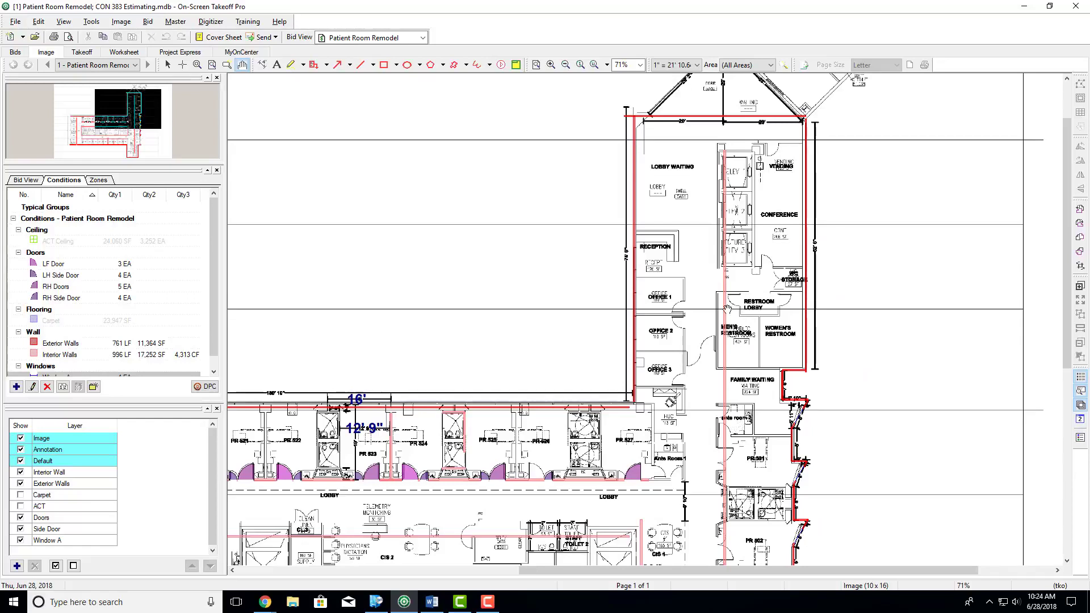